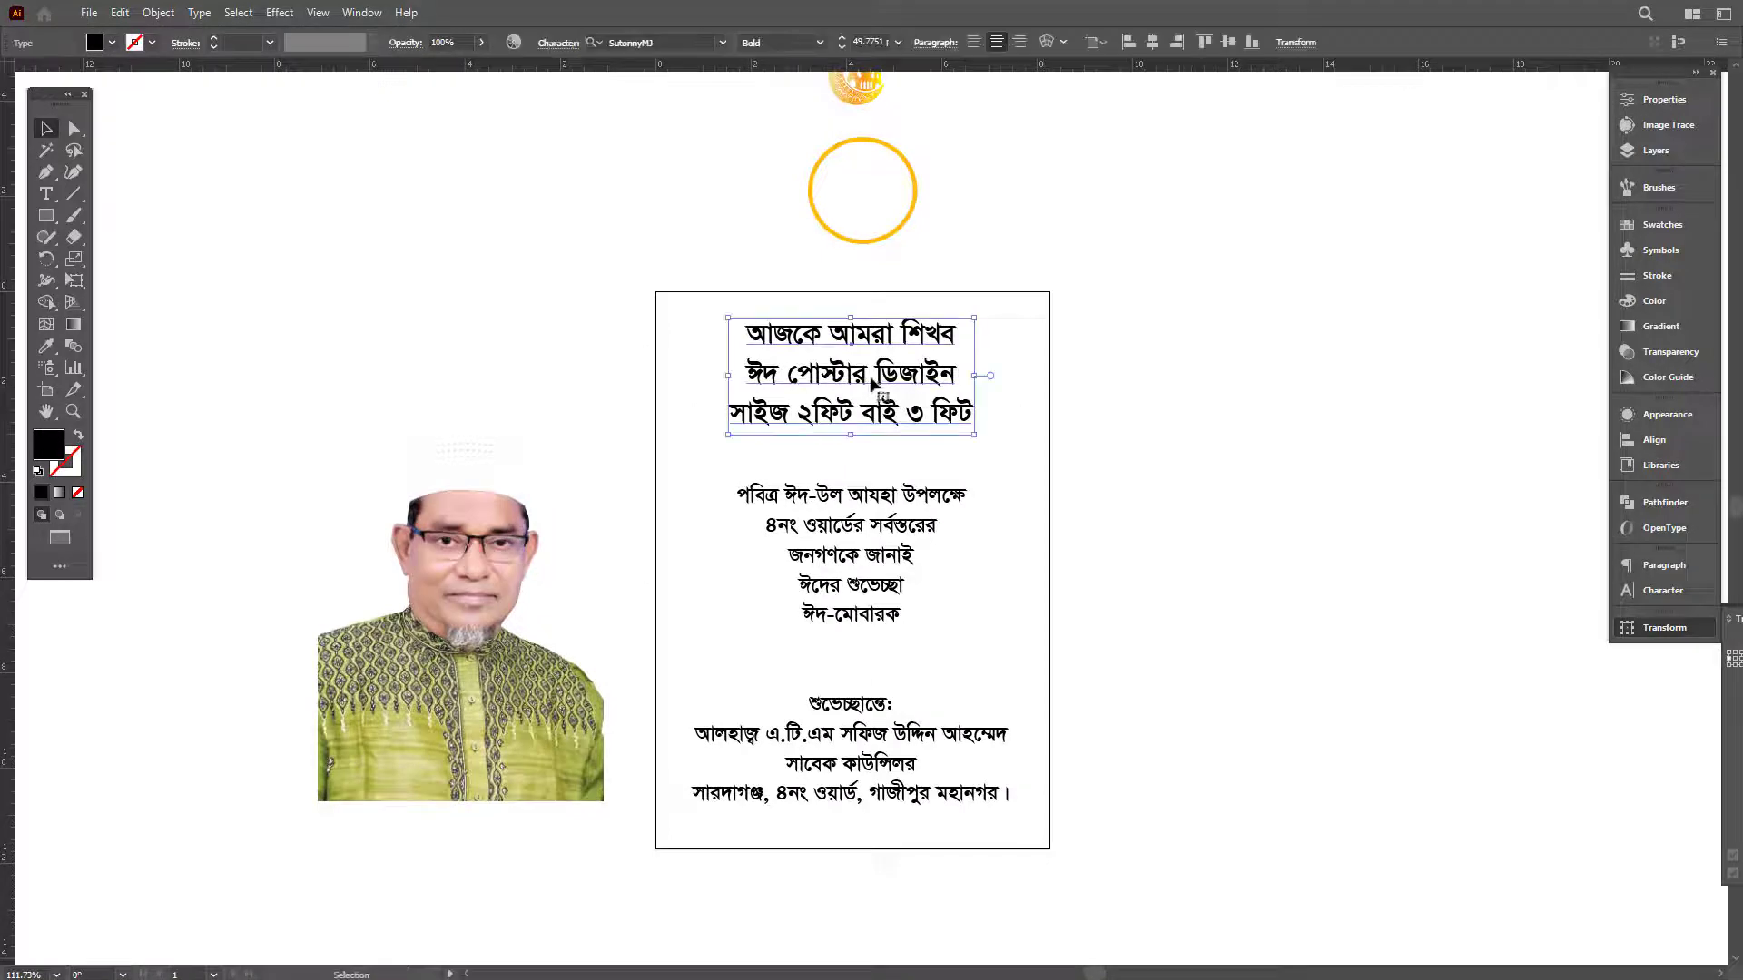
# Delete the three-line heading text at the top of the artboard.
pyautogui.press('Delete')
pyautogui.moveTo(842, 493); pyautogui.dragTo(725, 472)
pyautogui.click(723, 481)
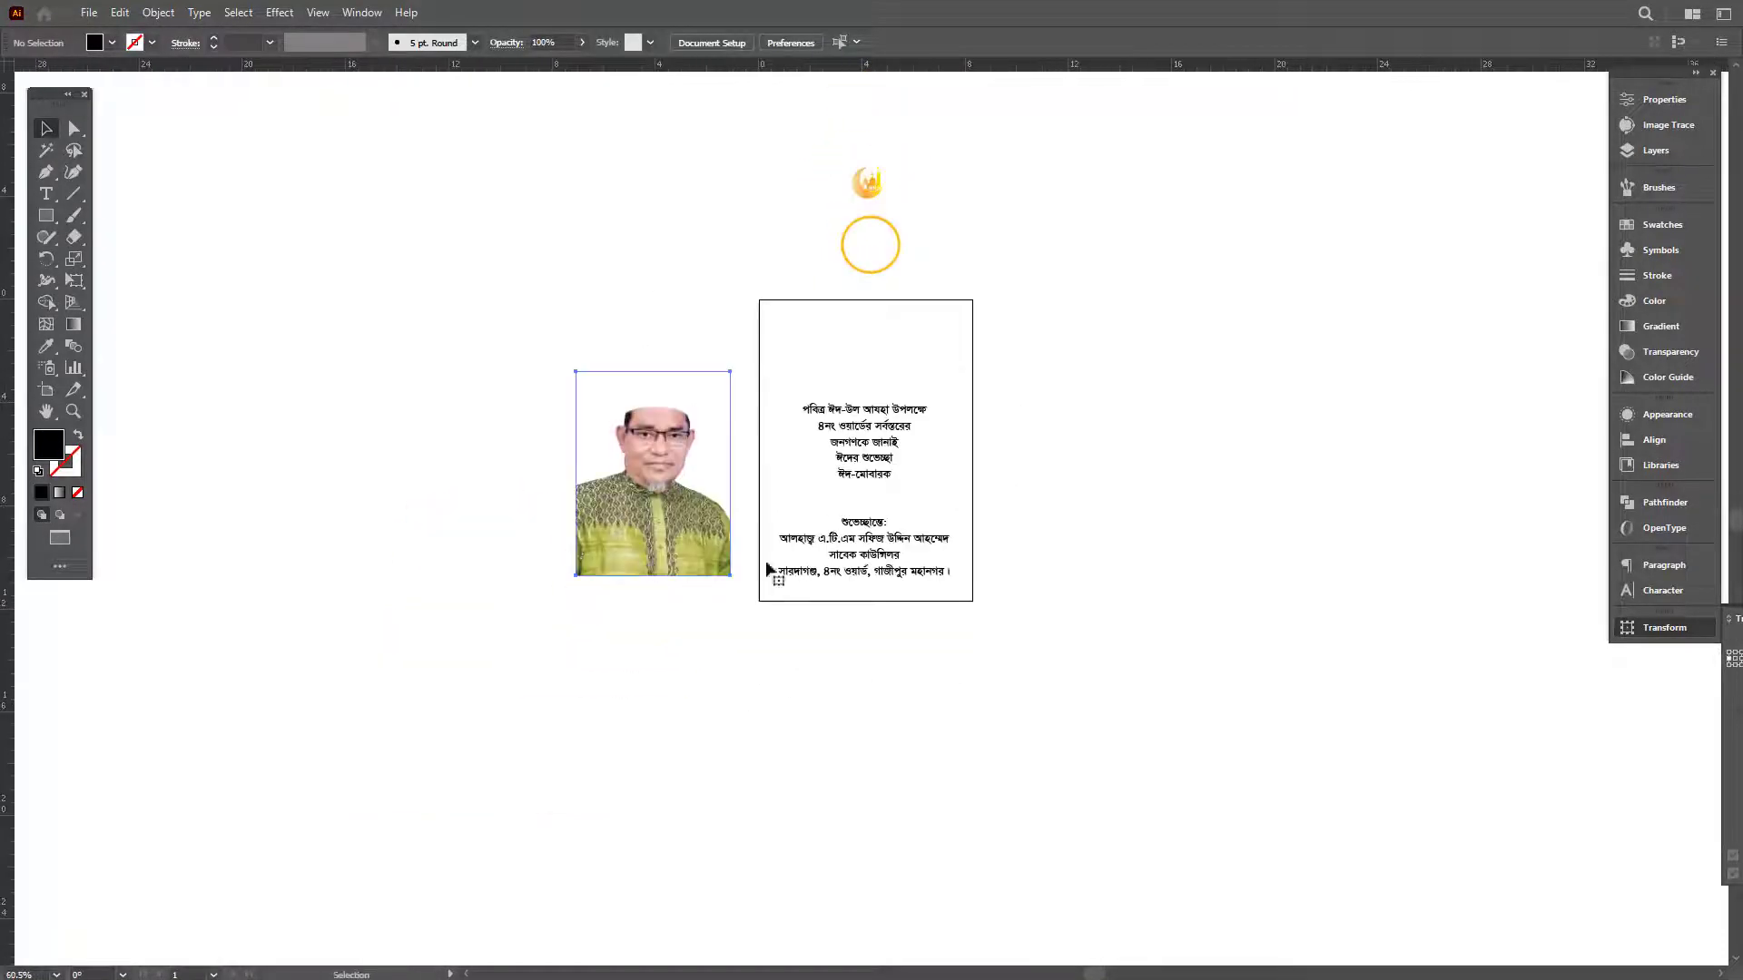
# Create a black-filled rectangle 24 in wide and 36 in high beside the artboard as the poster base.
pyautogui.moveTo(1187, 520); pyautogui.dragTo(807, 599)
pyautogui.click(807, 599)
pyautogui.moveTo(558, 540); pyautogui.dragTo(601, 570)
pyautogui.moveTo(750, 475); pyautogui.dragTo(852, 473)
pyautogui.press('m')
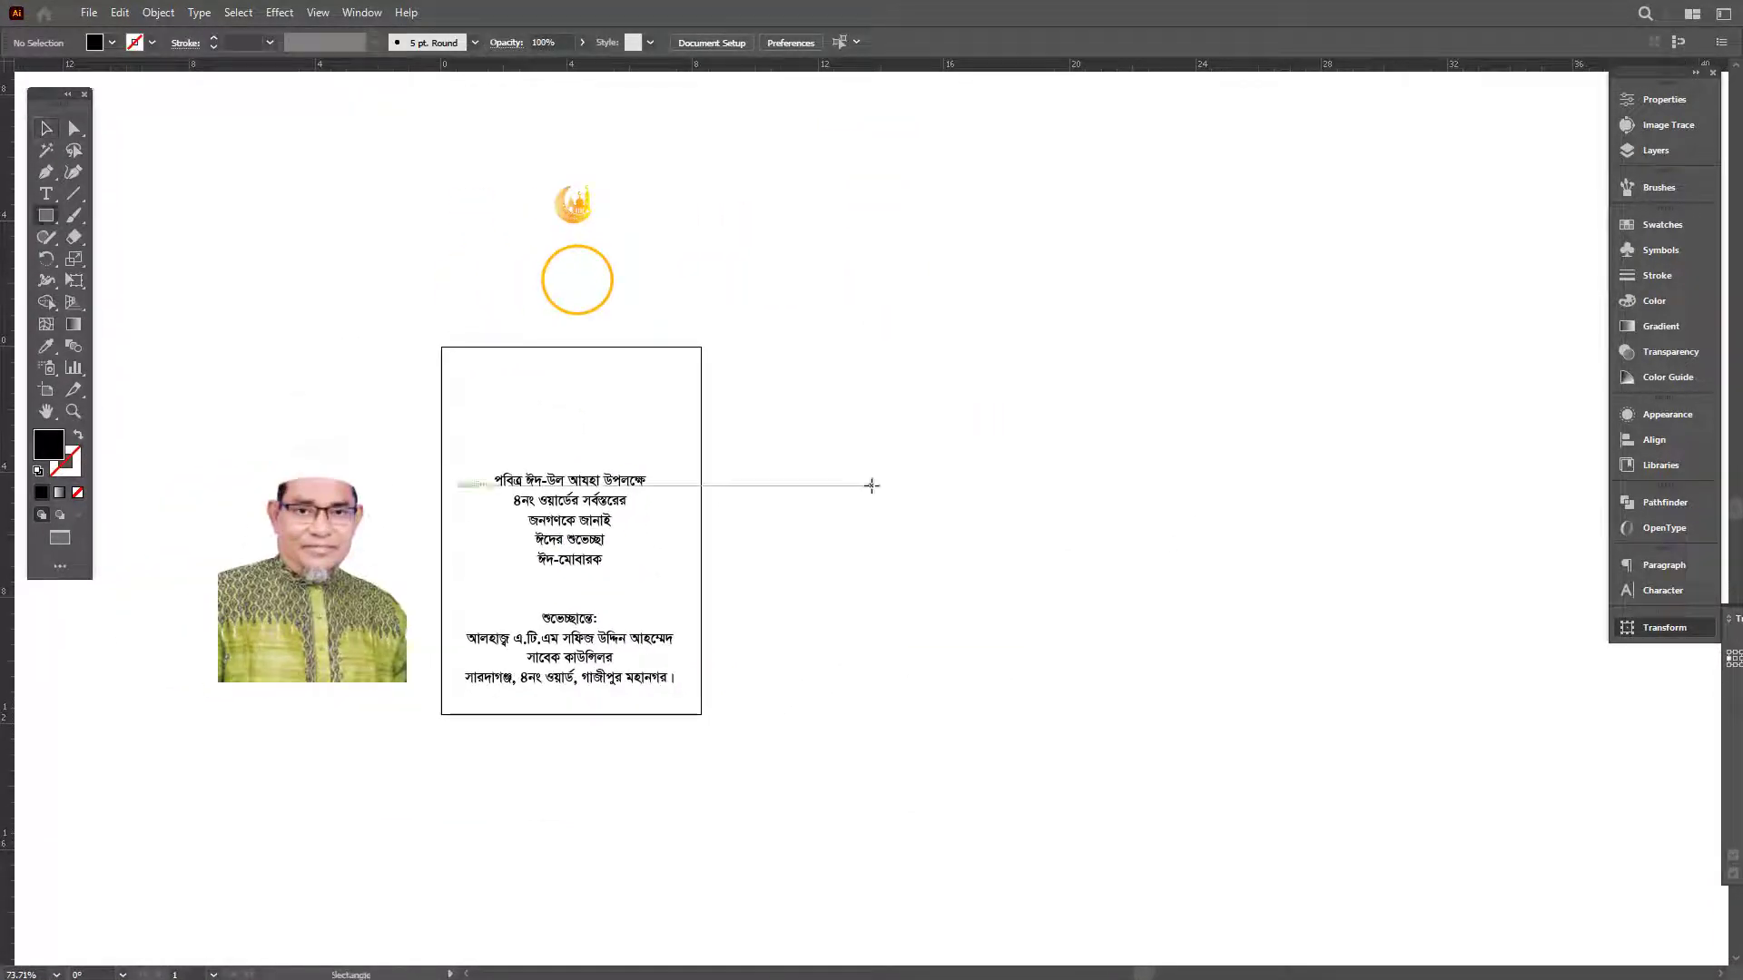
pyautogui.click(912, 433)
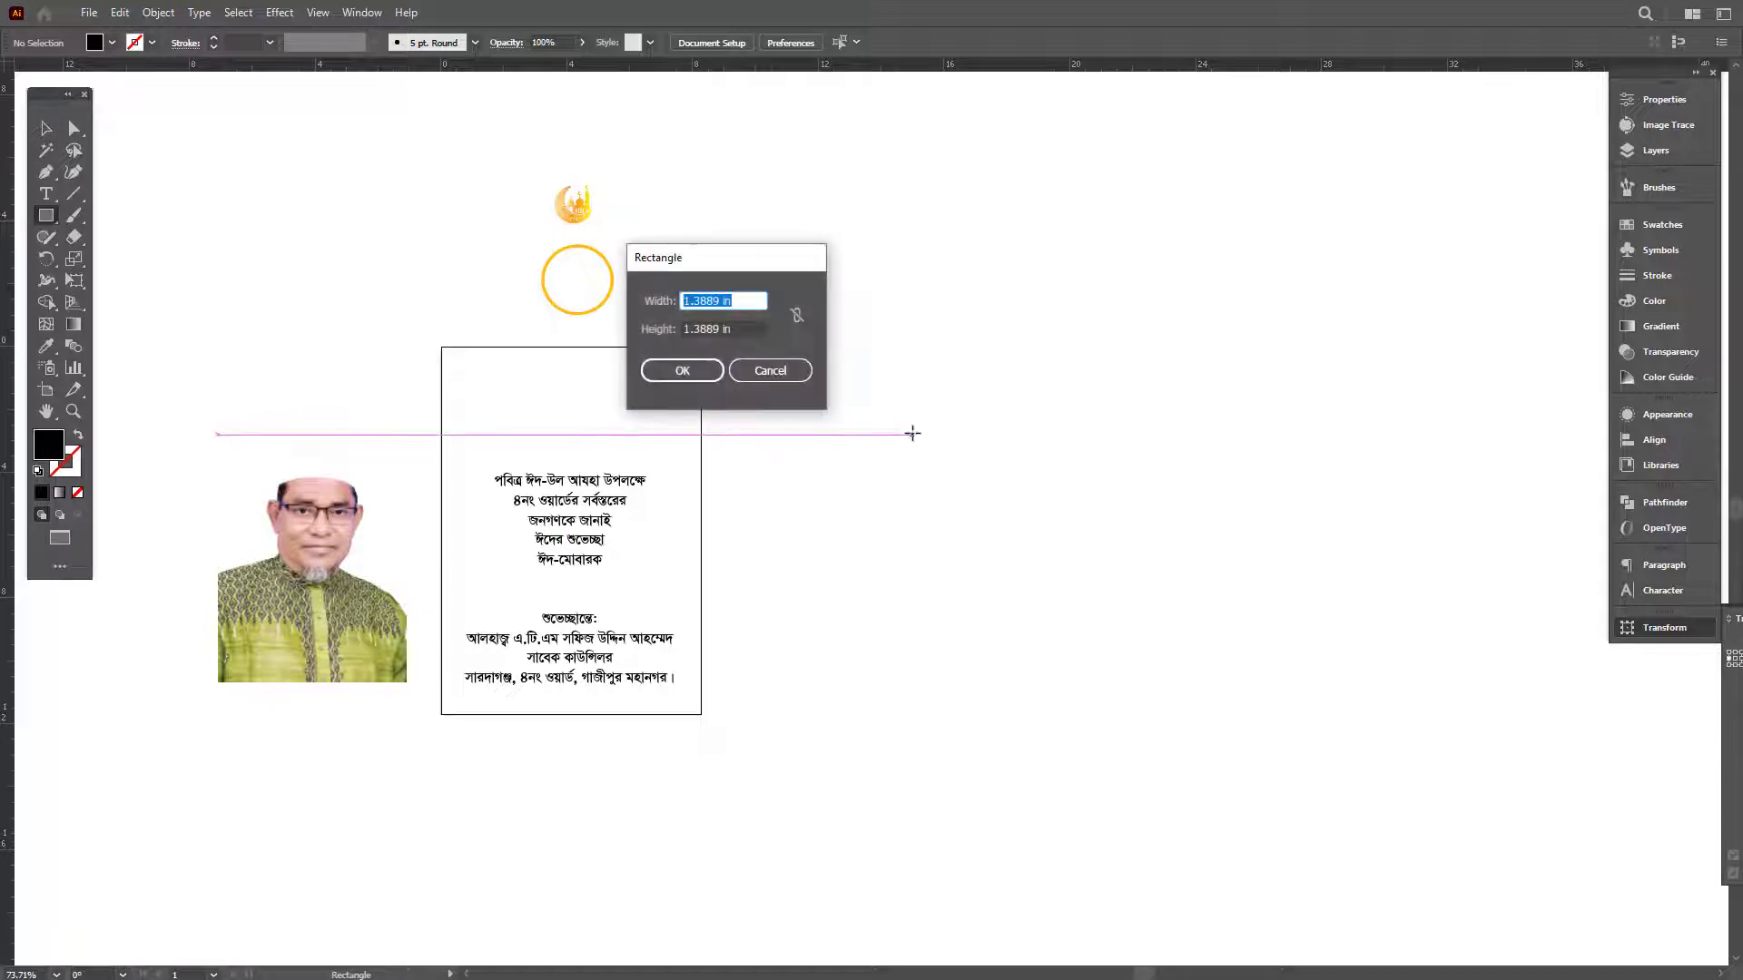
pyautogui.write('24')
pyautogui.press('Tab')
pyautogui.press('Return')
pyautogui.scroll(-4, 856, 506)
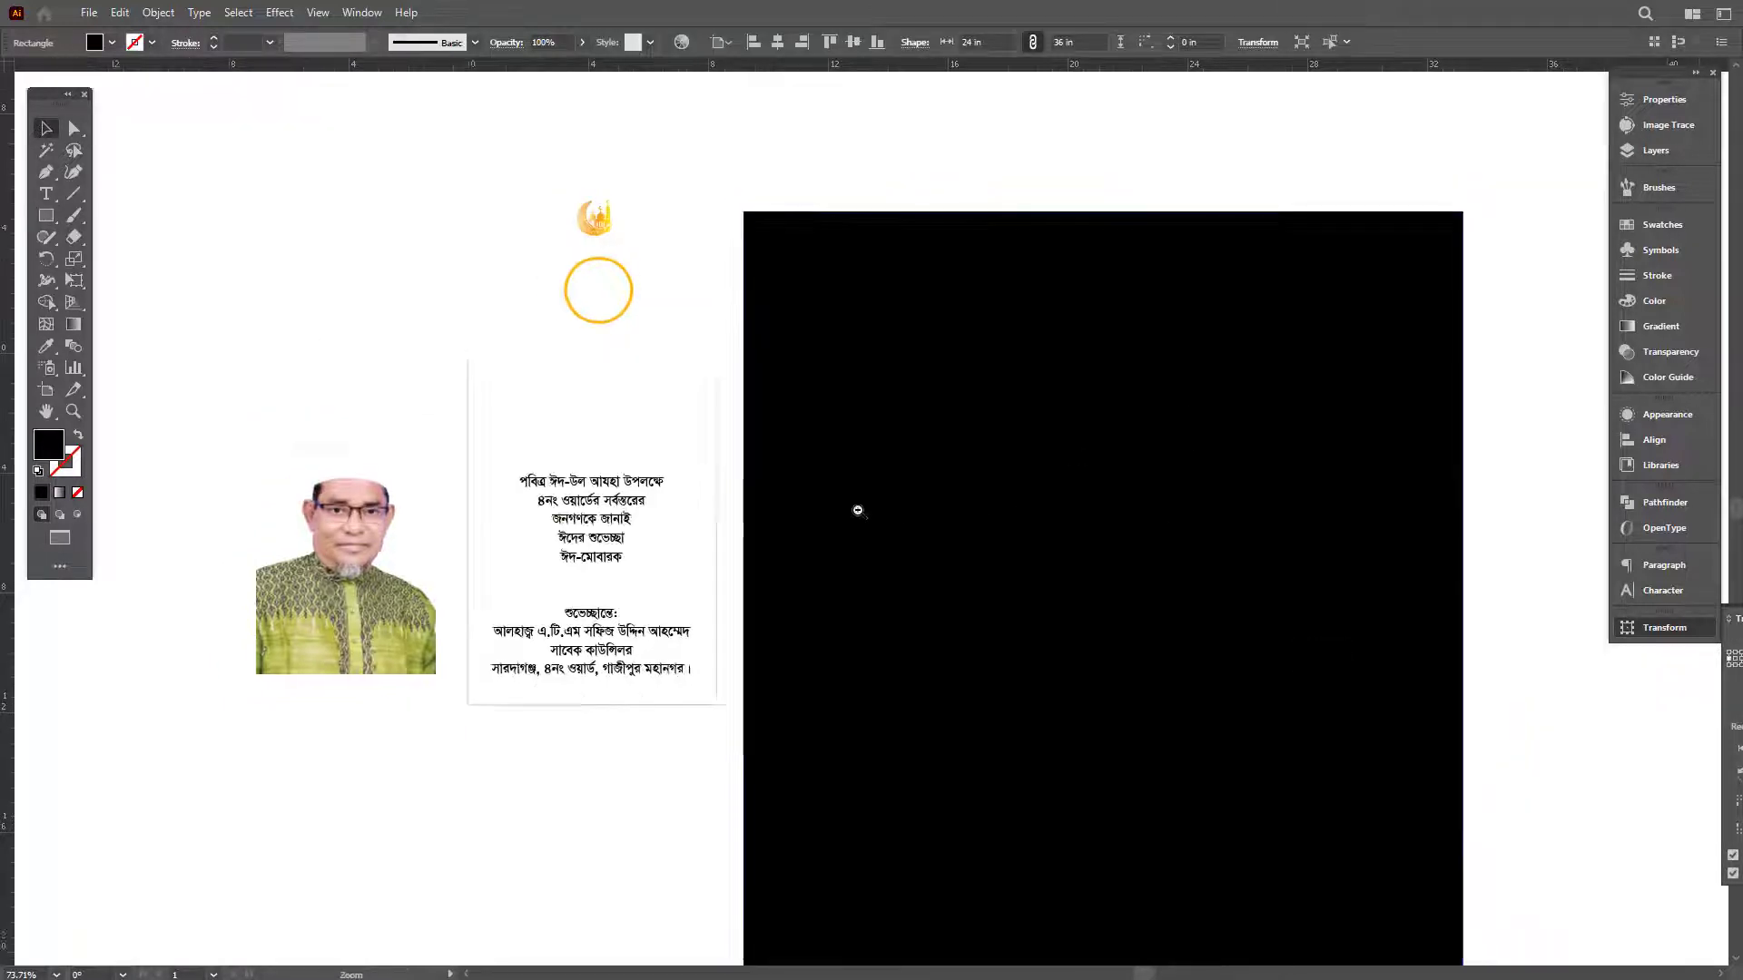
pyautogui.scroll(2, 1090, 522)
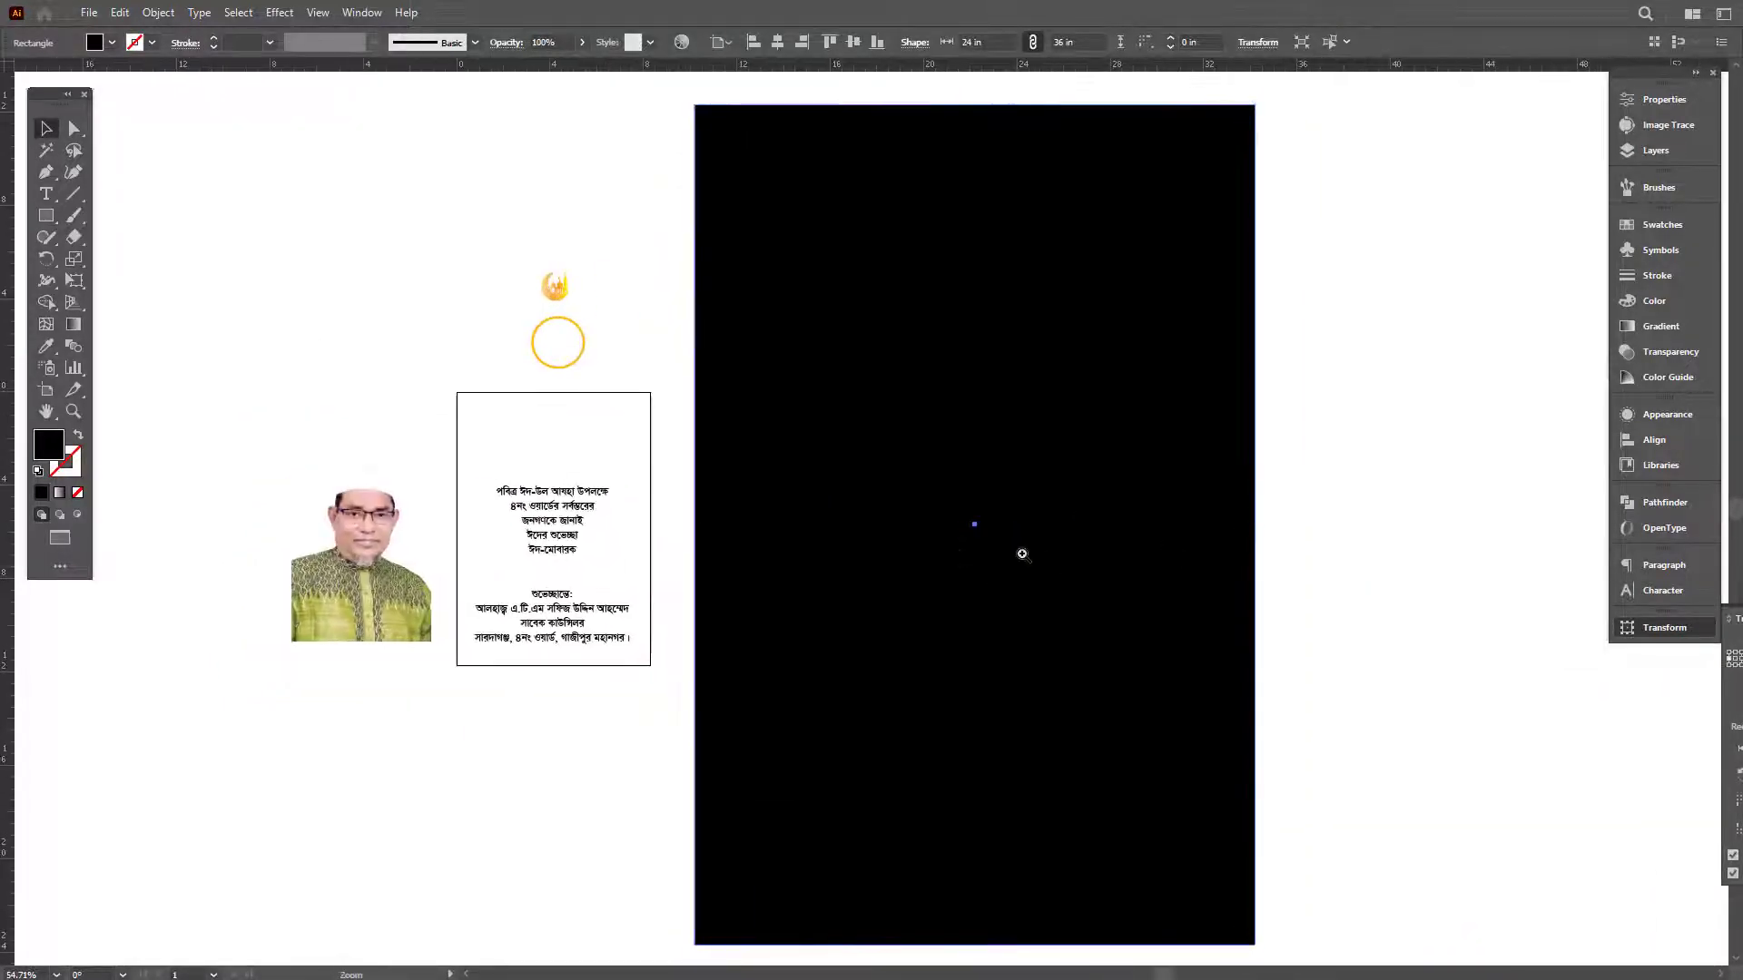
pyautogui.scroll(-1, 1020, 551)
# Place a vertical and a horizontal ruler guide crossing at the poster rectangle's centre.
pyautogui.press('v')
pyautogui.press('Tab')
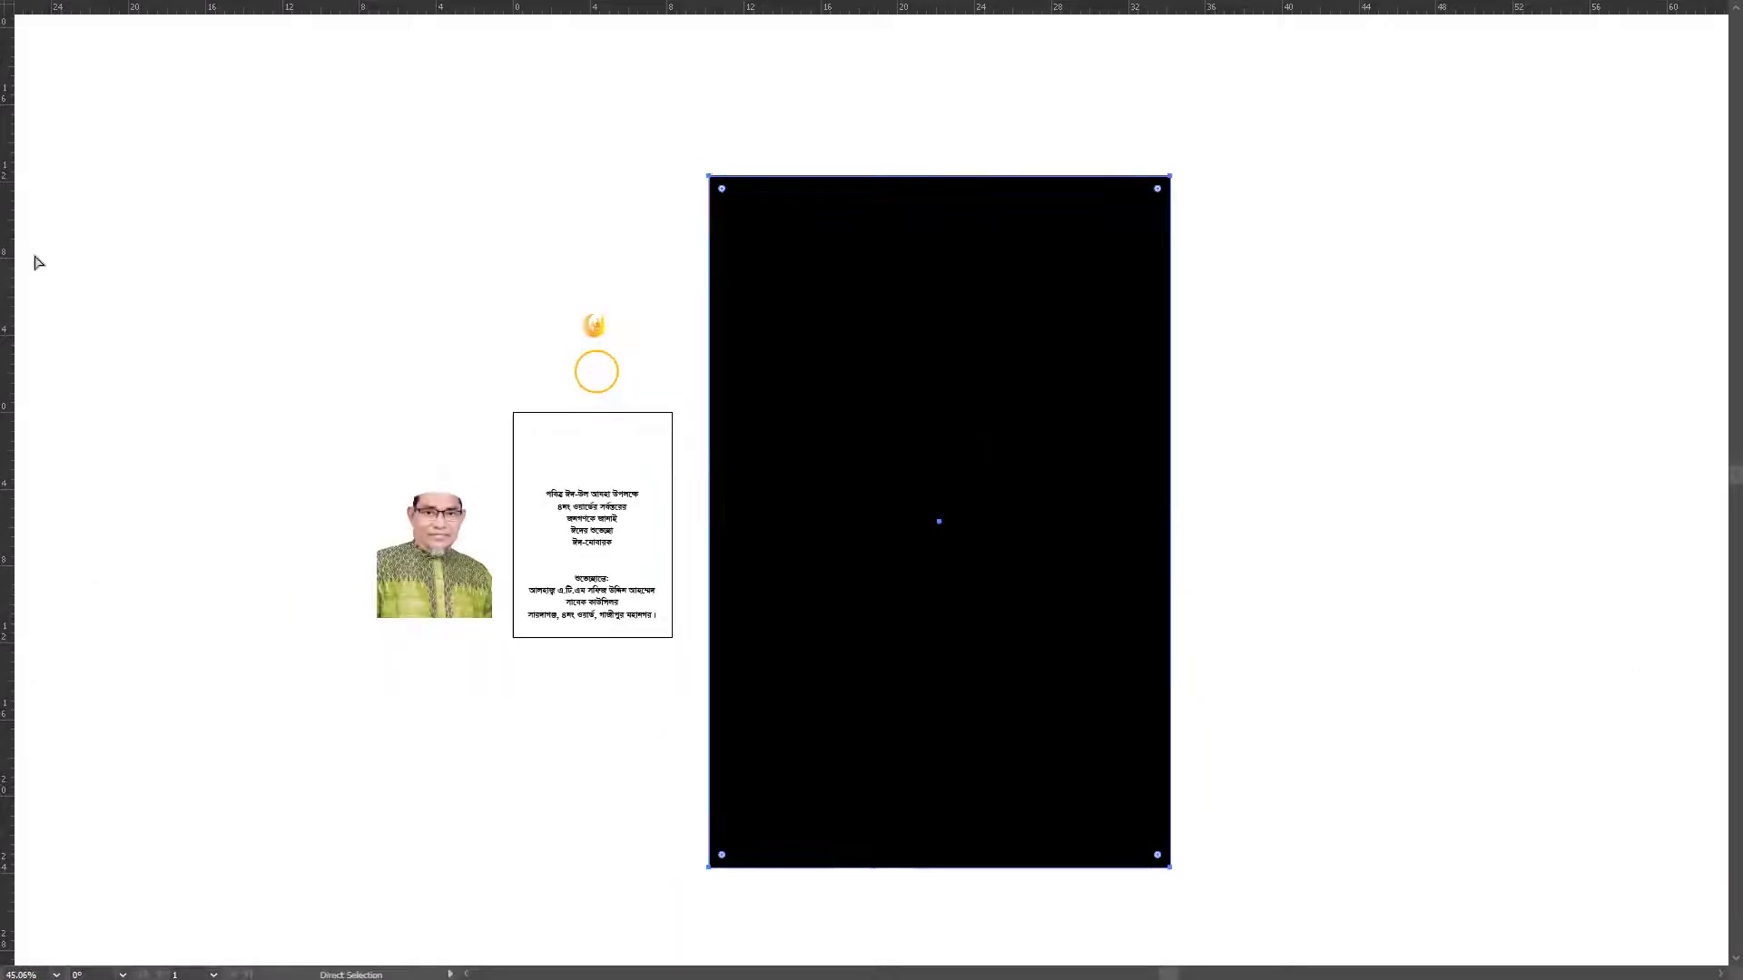
pyautogui.moveTo(9, 241); pyautogui.dragTo(940, 166)
pyautogui.press('Tab')
pyautogui.moveTo(1113, 63); pyautogui.dragTo(1093, 578)
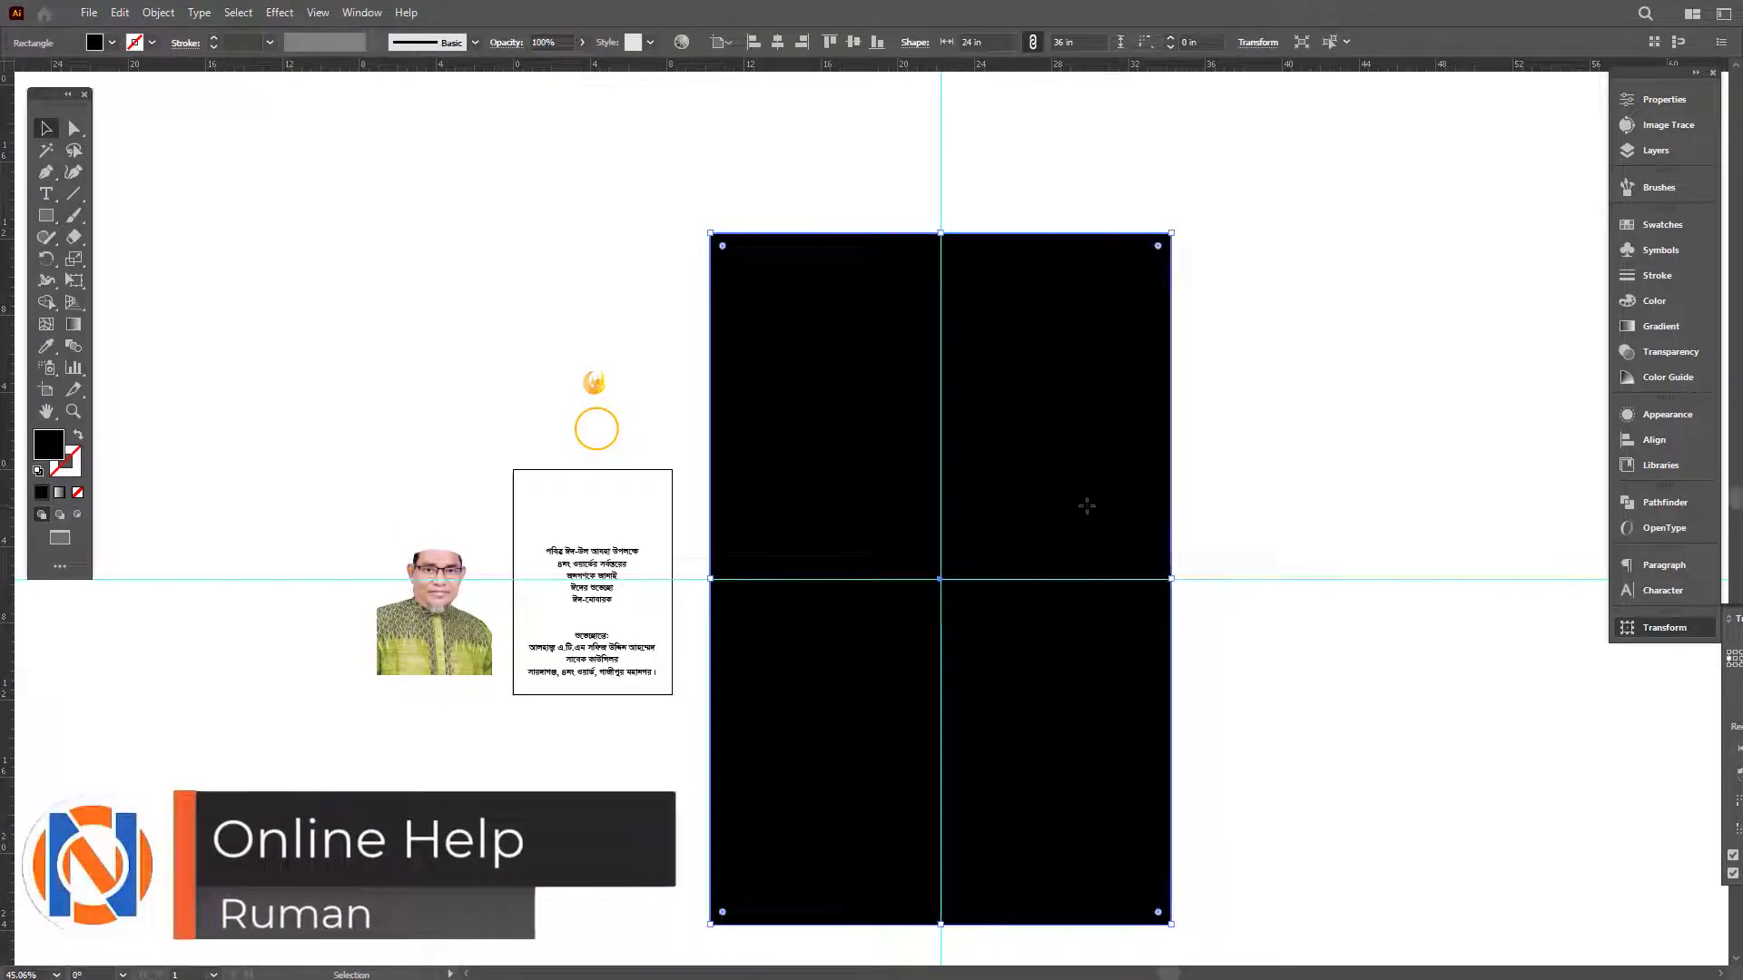
# Offset the poster rectangle's path by -1 in and swap fill and stroke so both rectangles are unfilled outlines.
pyautogui.hotkey('alt', 'o')
pyautogui.press('p')
pyautogui.moveTo(376, 452)
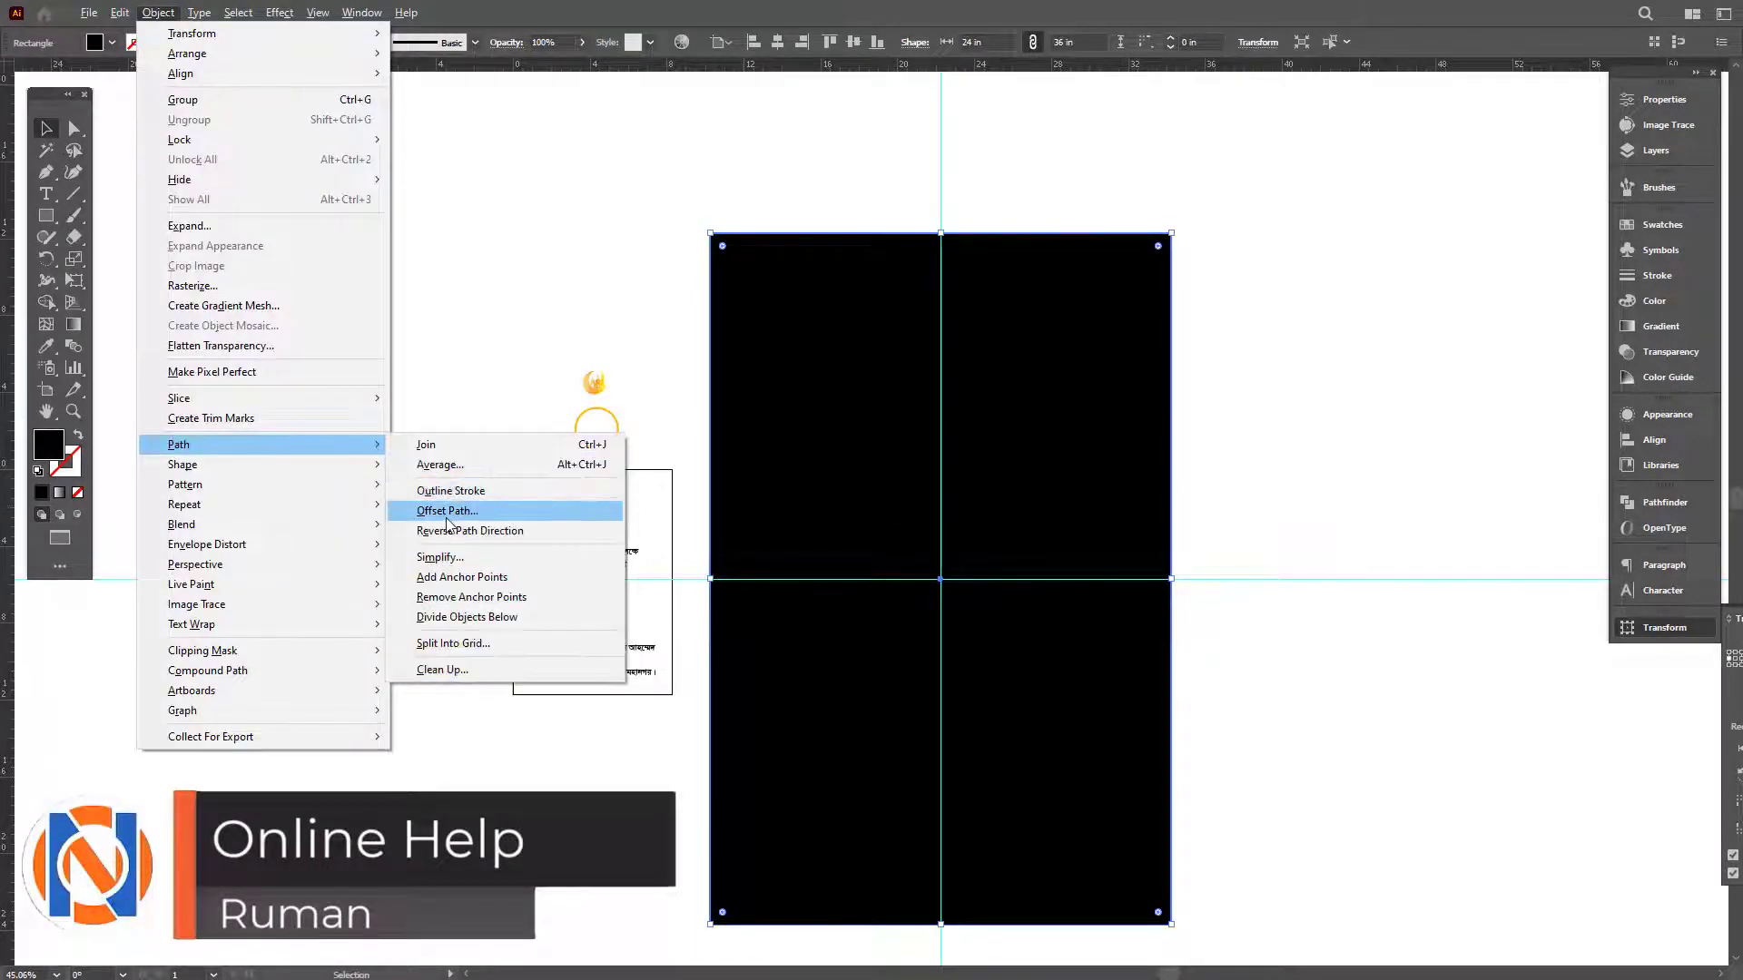
pyautogui.click(458, 508)
pyautogui.write('-1')
pyautogui.press('Return')
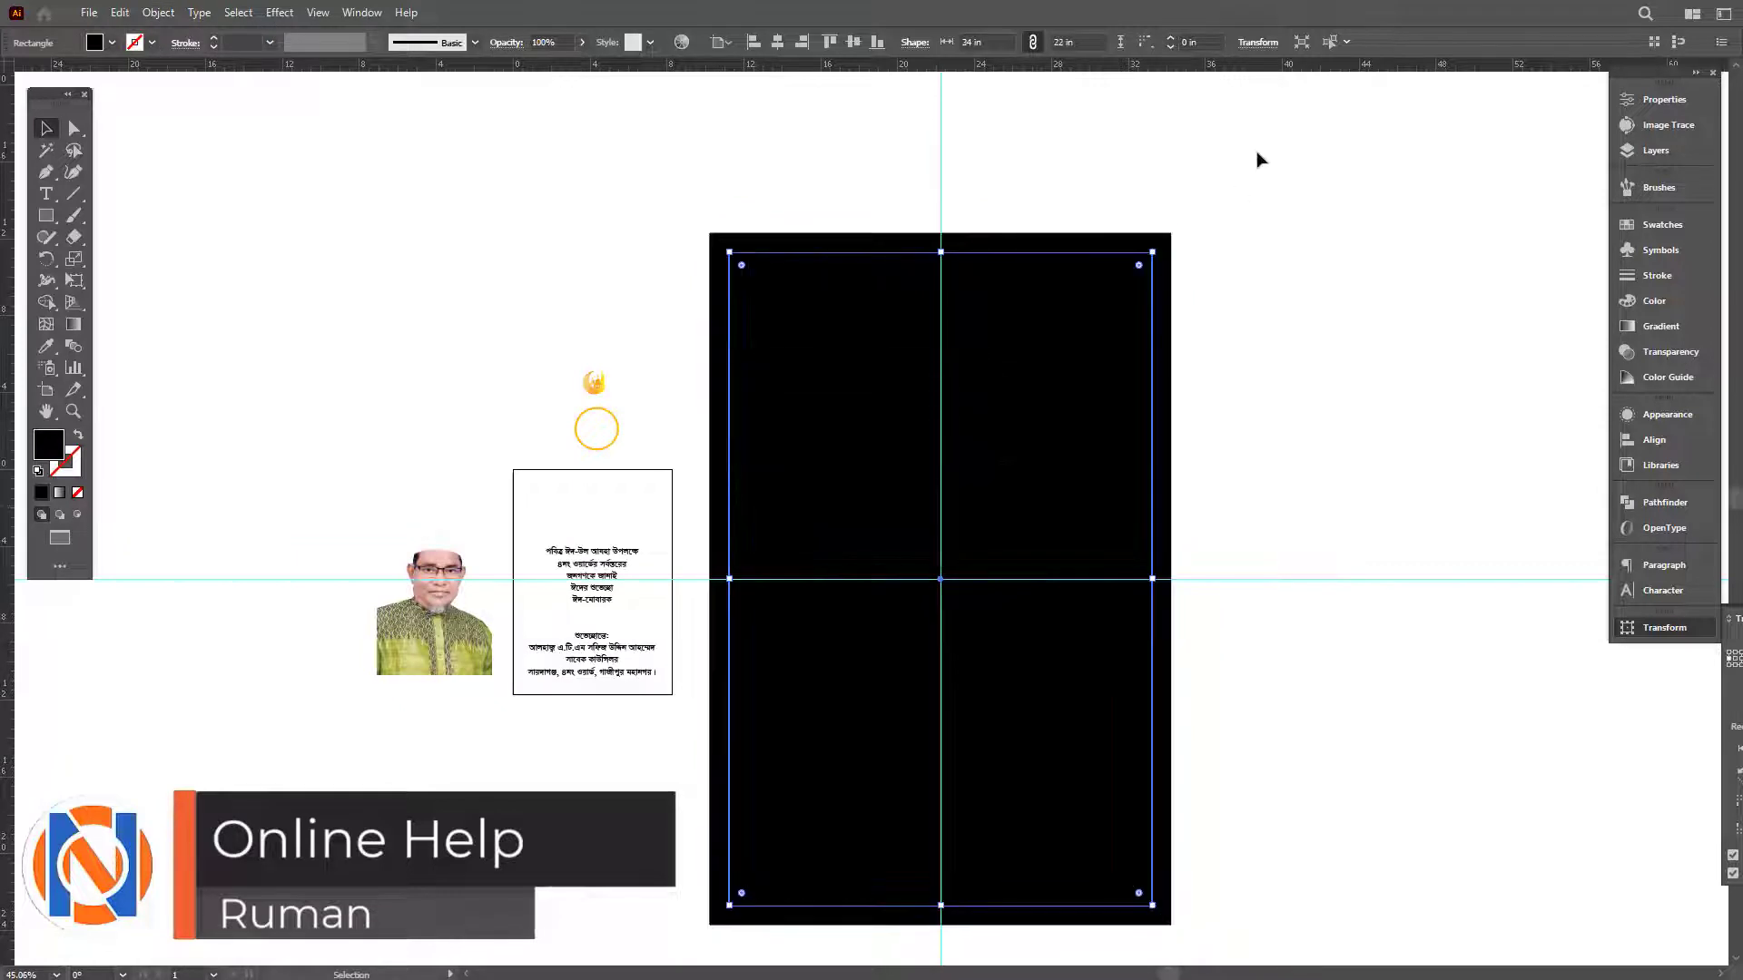
pyautogui.click(80, 438)
pyautogui.click(1226, 456)
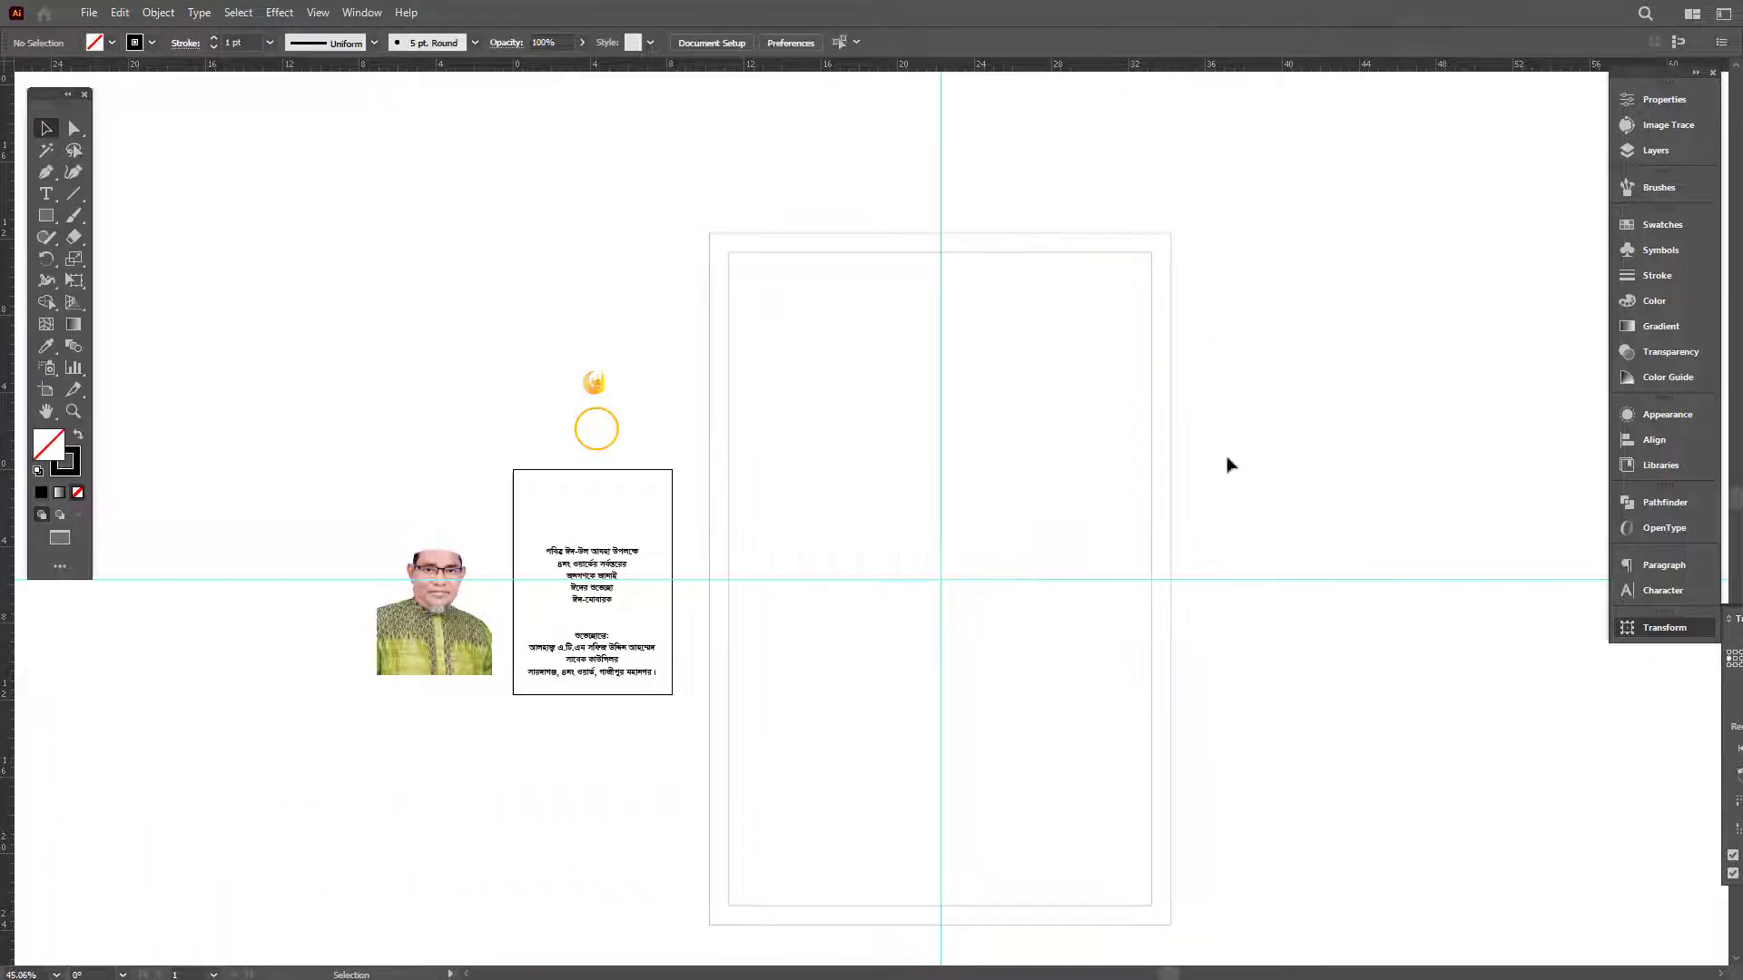
# Move the Bengali text from the artboard into the poster rectangle, enlarged and centred on the vertical guide.
pyautogui.moveTo(1051, 234); pyautogui.dragTo(1120, 290)
pyautogui.click(511, 645)
pyautogui.moveTo(510, 644); pyautogui.dragTo(920, 627)
pyautogui.moveTo(954, 428); pyautogui.dragTo(970, 294)
pyautogui.scroll(2, 960, 399)
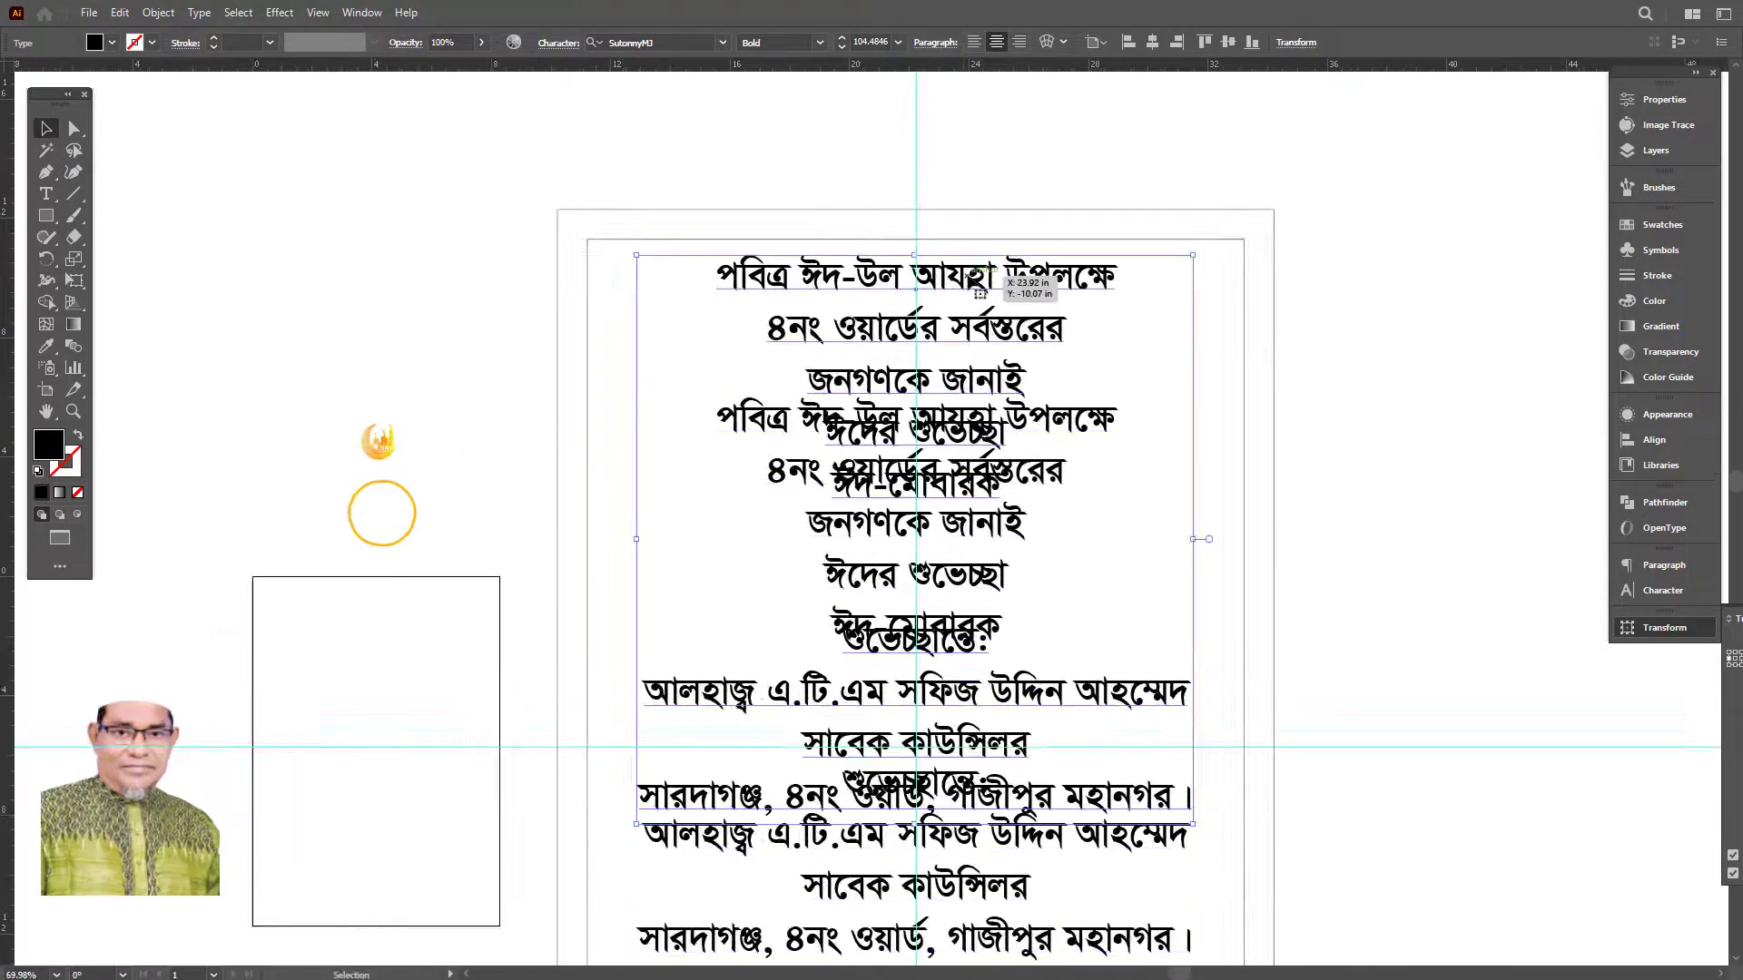
pyautogui.doubleClick(967, 273)
pyautogui.hotkey('ctrl', 'a')
pyautogui.write('ফ')
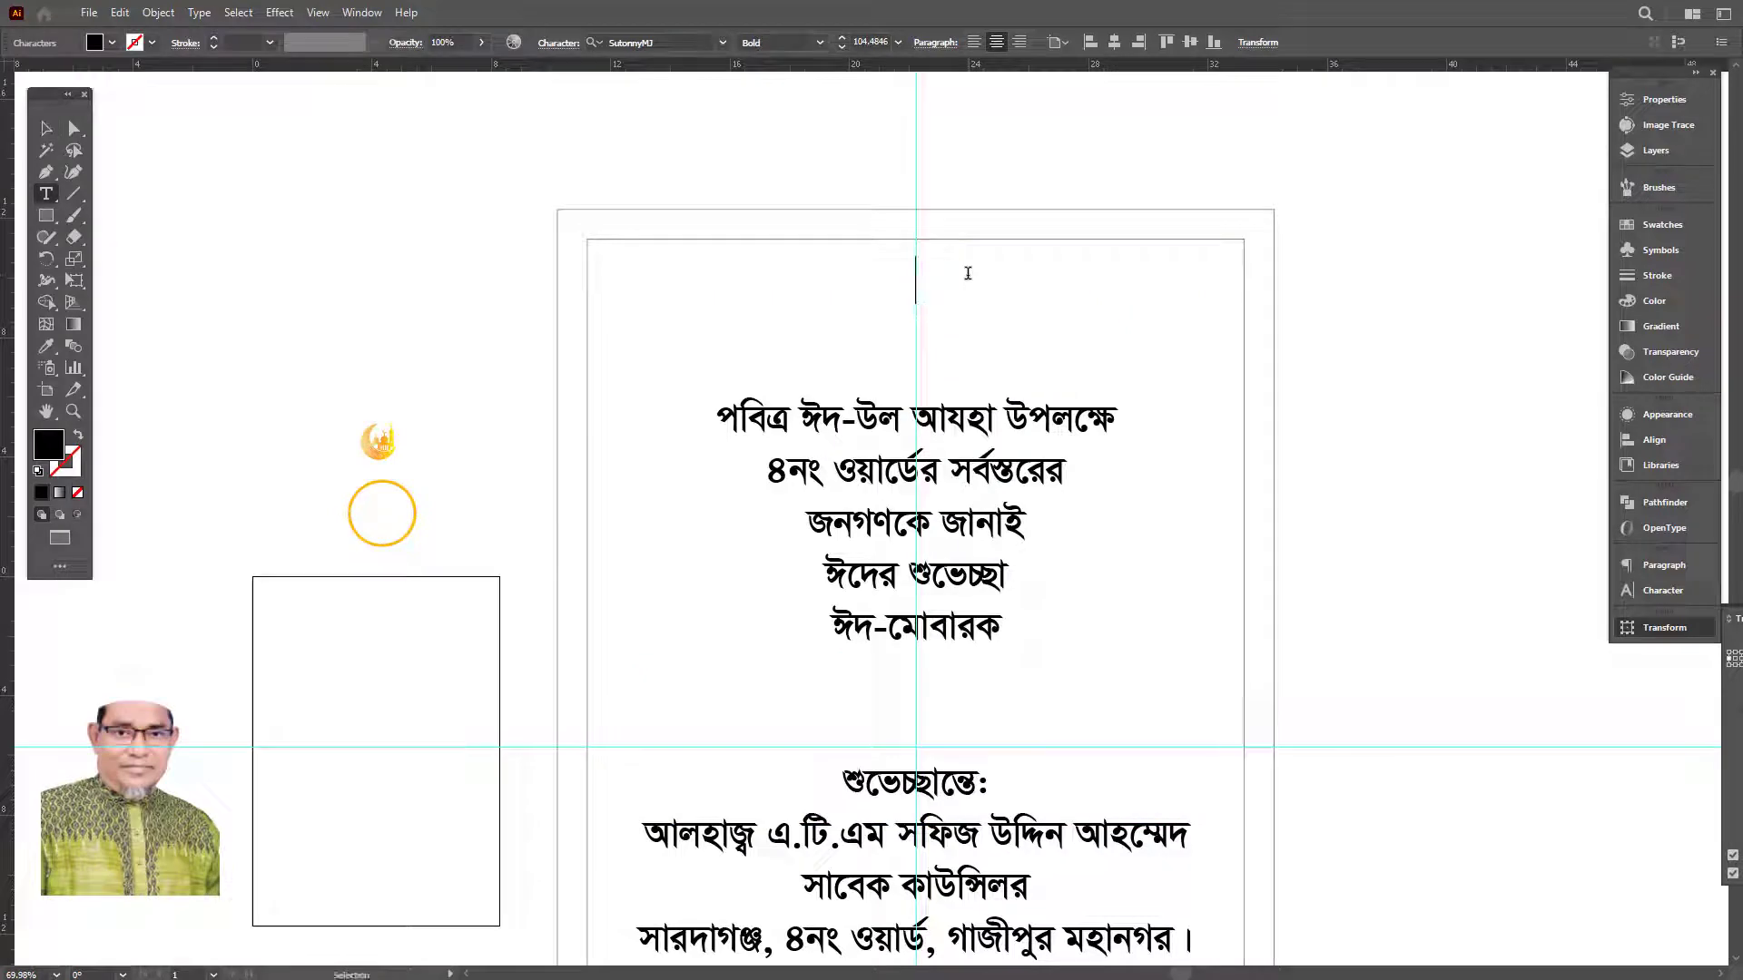
pyautogui.press('Escape')
pyautogui.press('Delete')
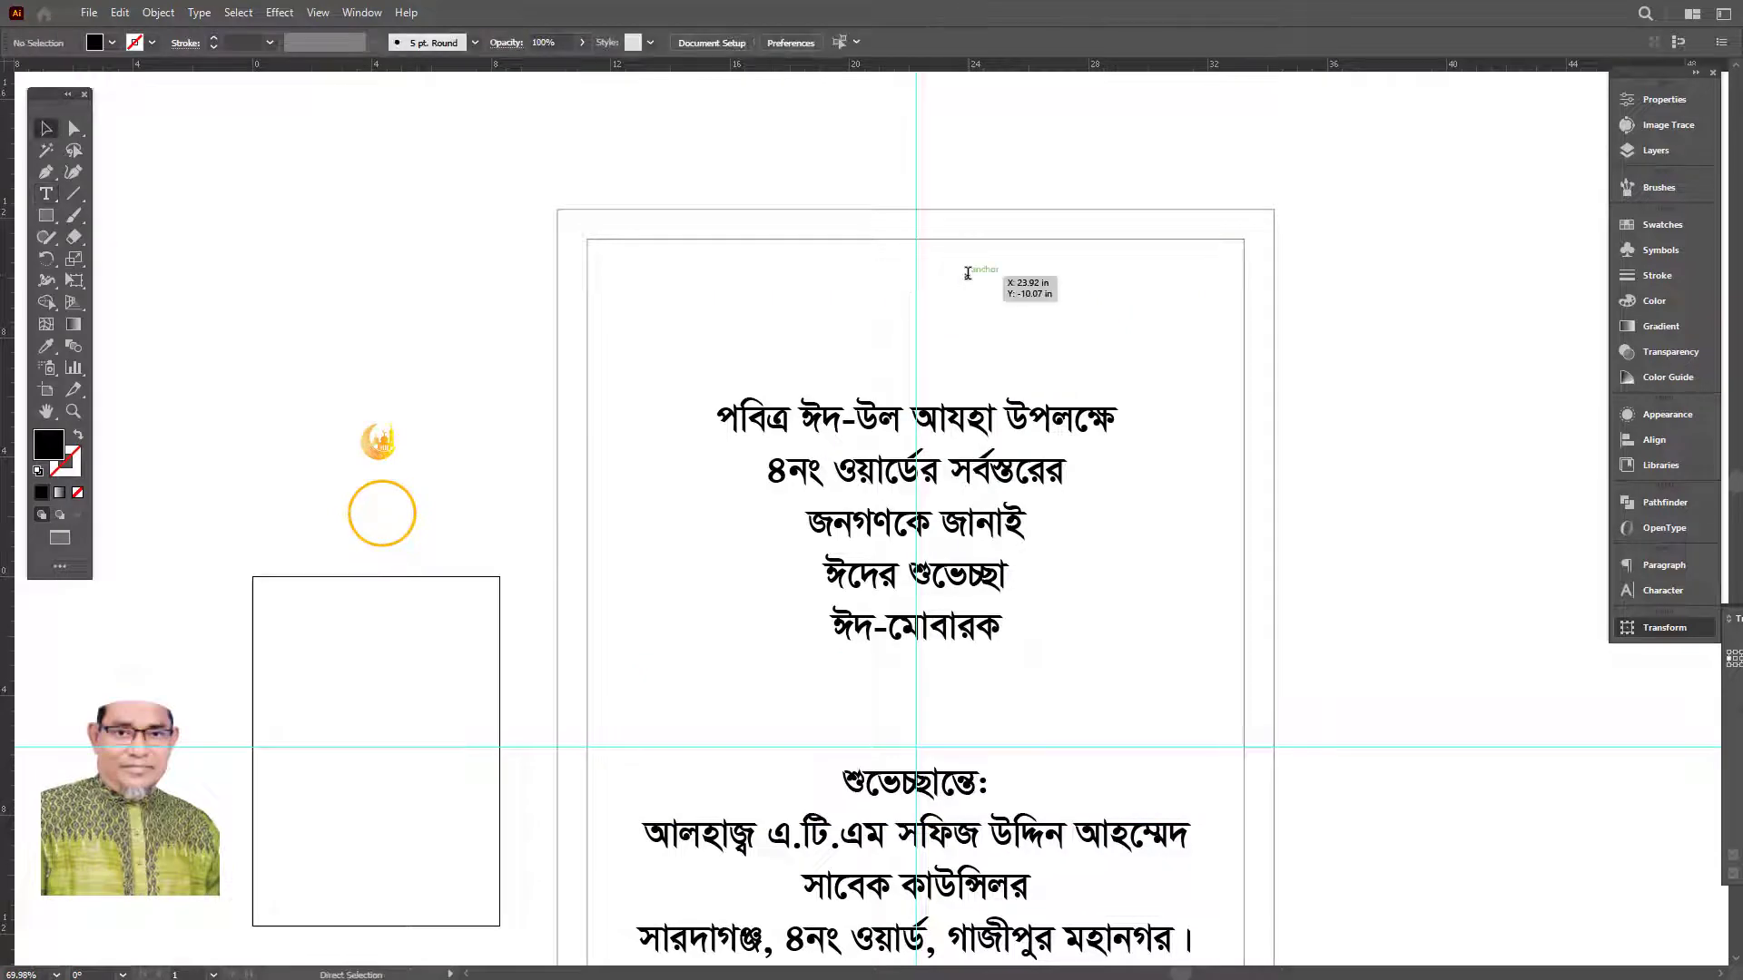
# Open the Aro artwork file from the saved artwork folder inside 07. July on drive D.
pyautogui.hotkey('ctrl', 'o')
pyautogui.click(92, 47)
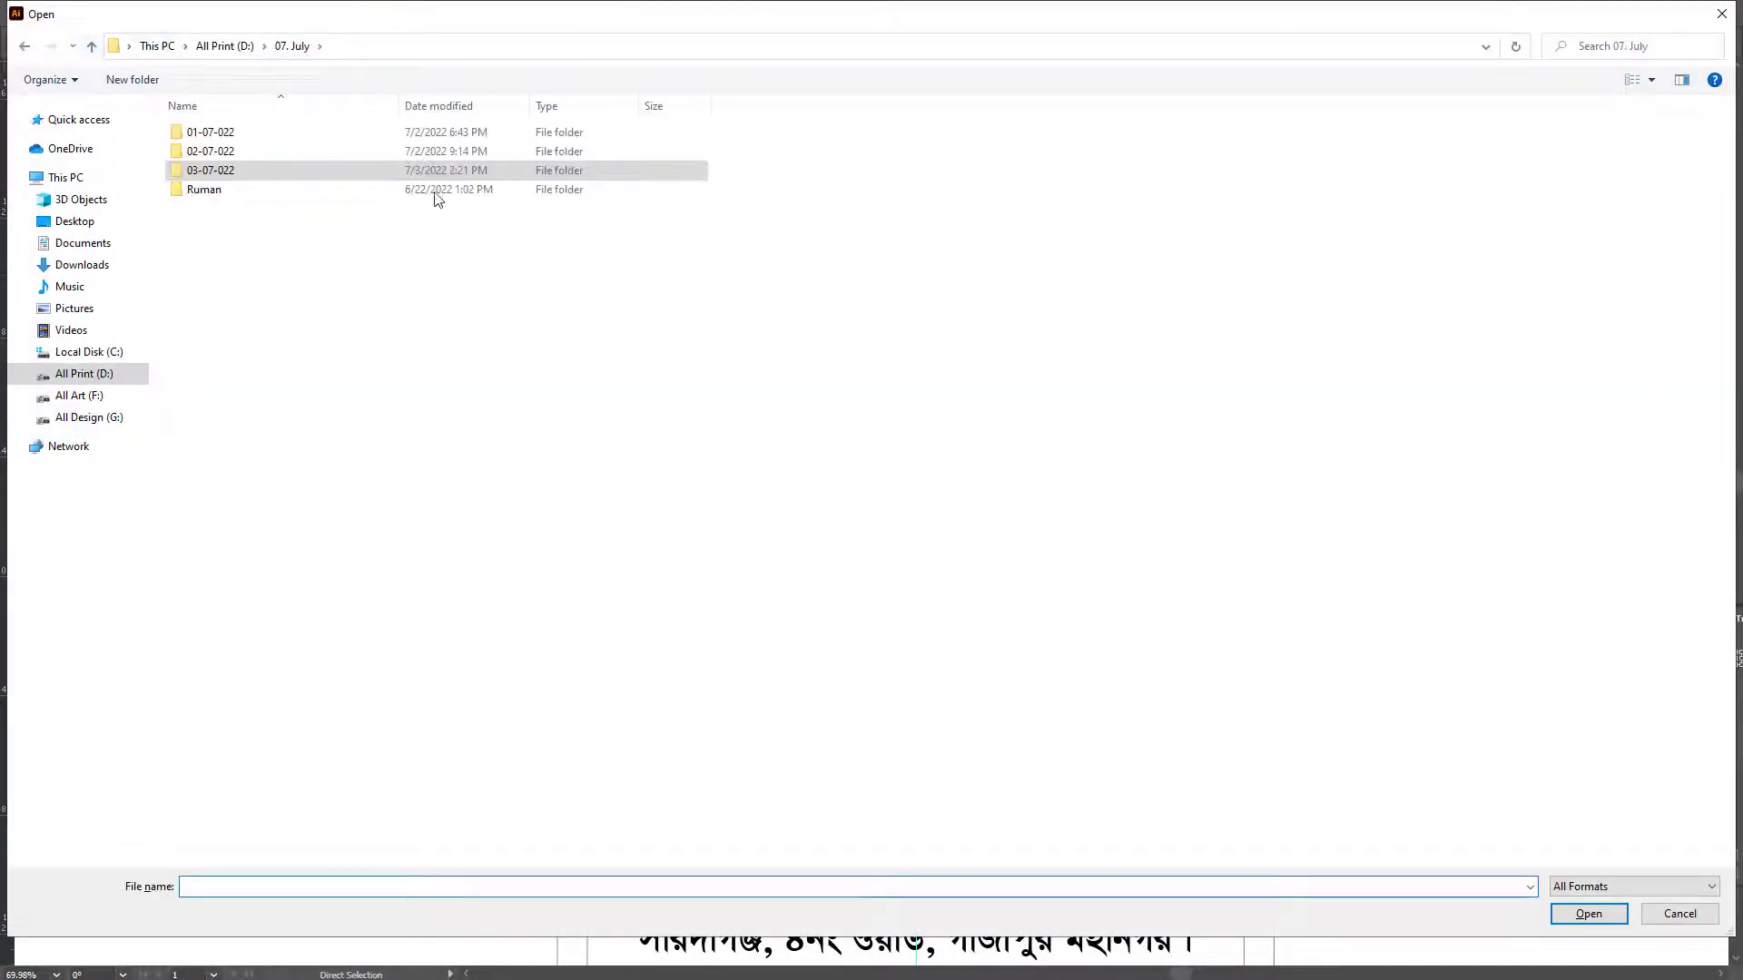
pyautogui.doubleClick(216, 188)
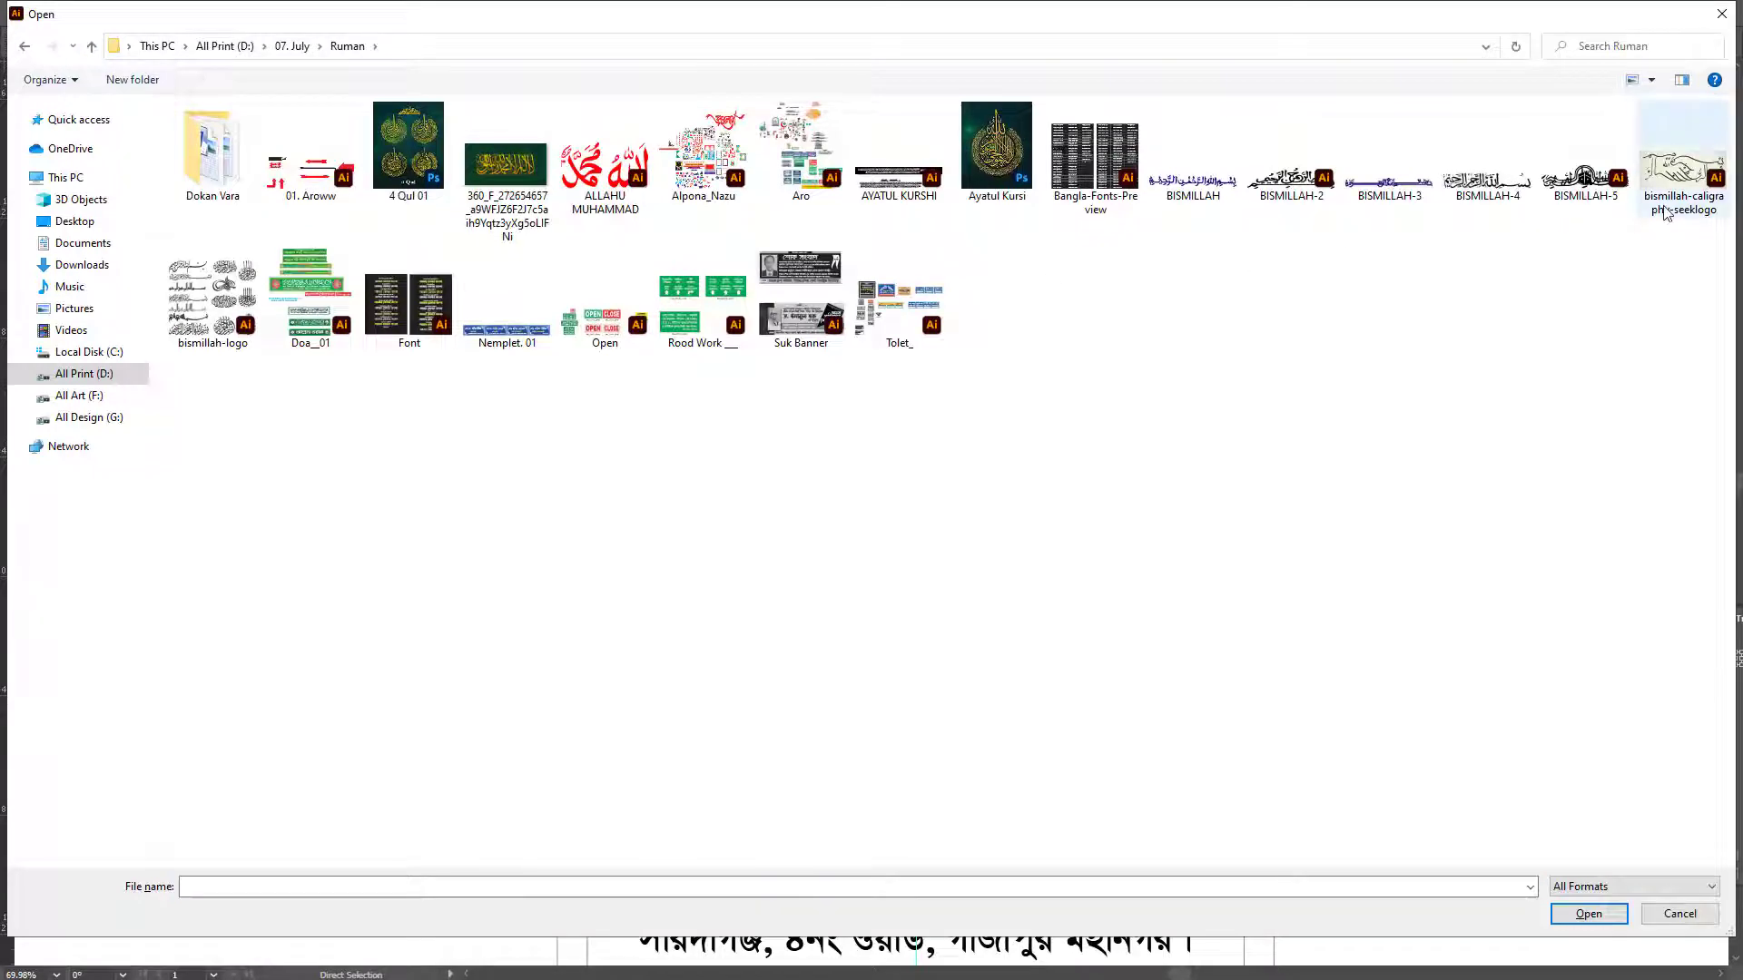
pyautogui.click(703, 154)
pyautogui.doubleClick(798, 163)
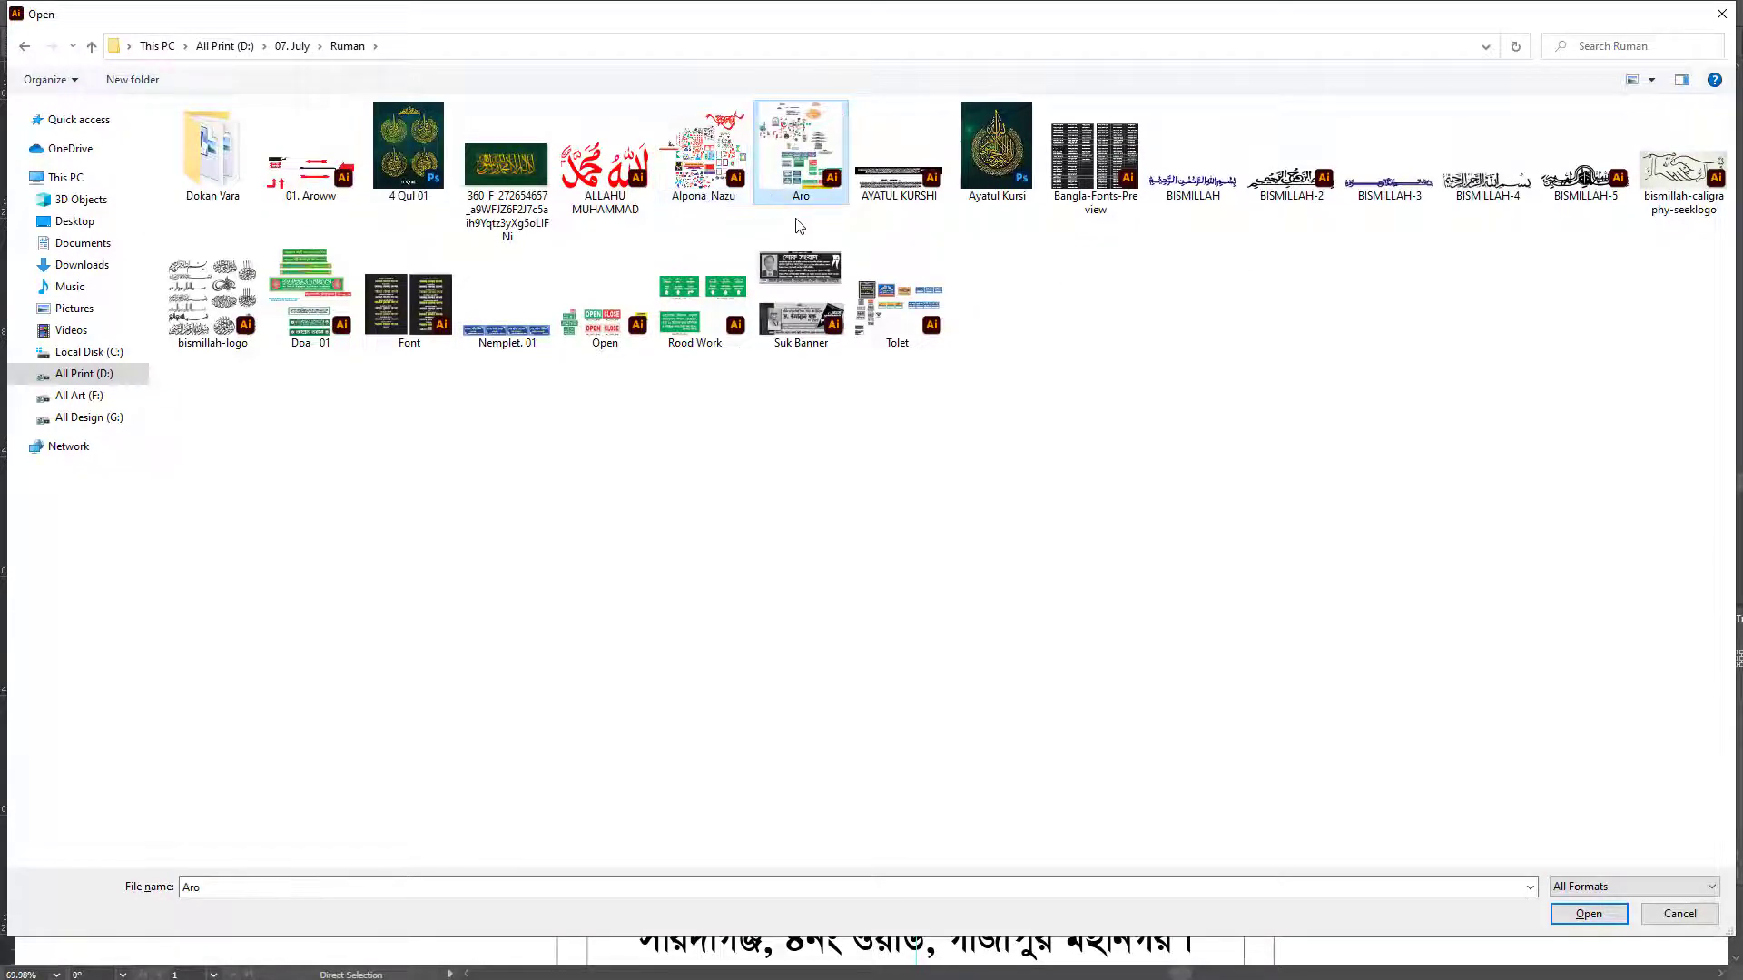
# Cut the Bengali Bismillah calligraphy from the artwork file and close that file without saving.
pyautogui.scroll(-3, 890, 413)
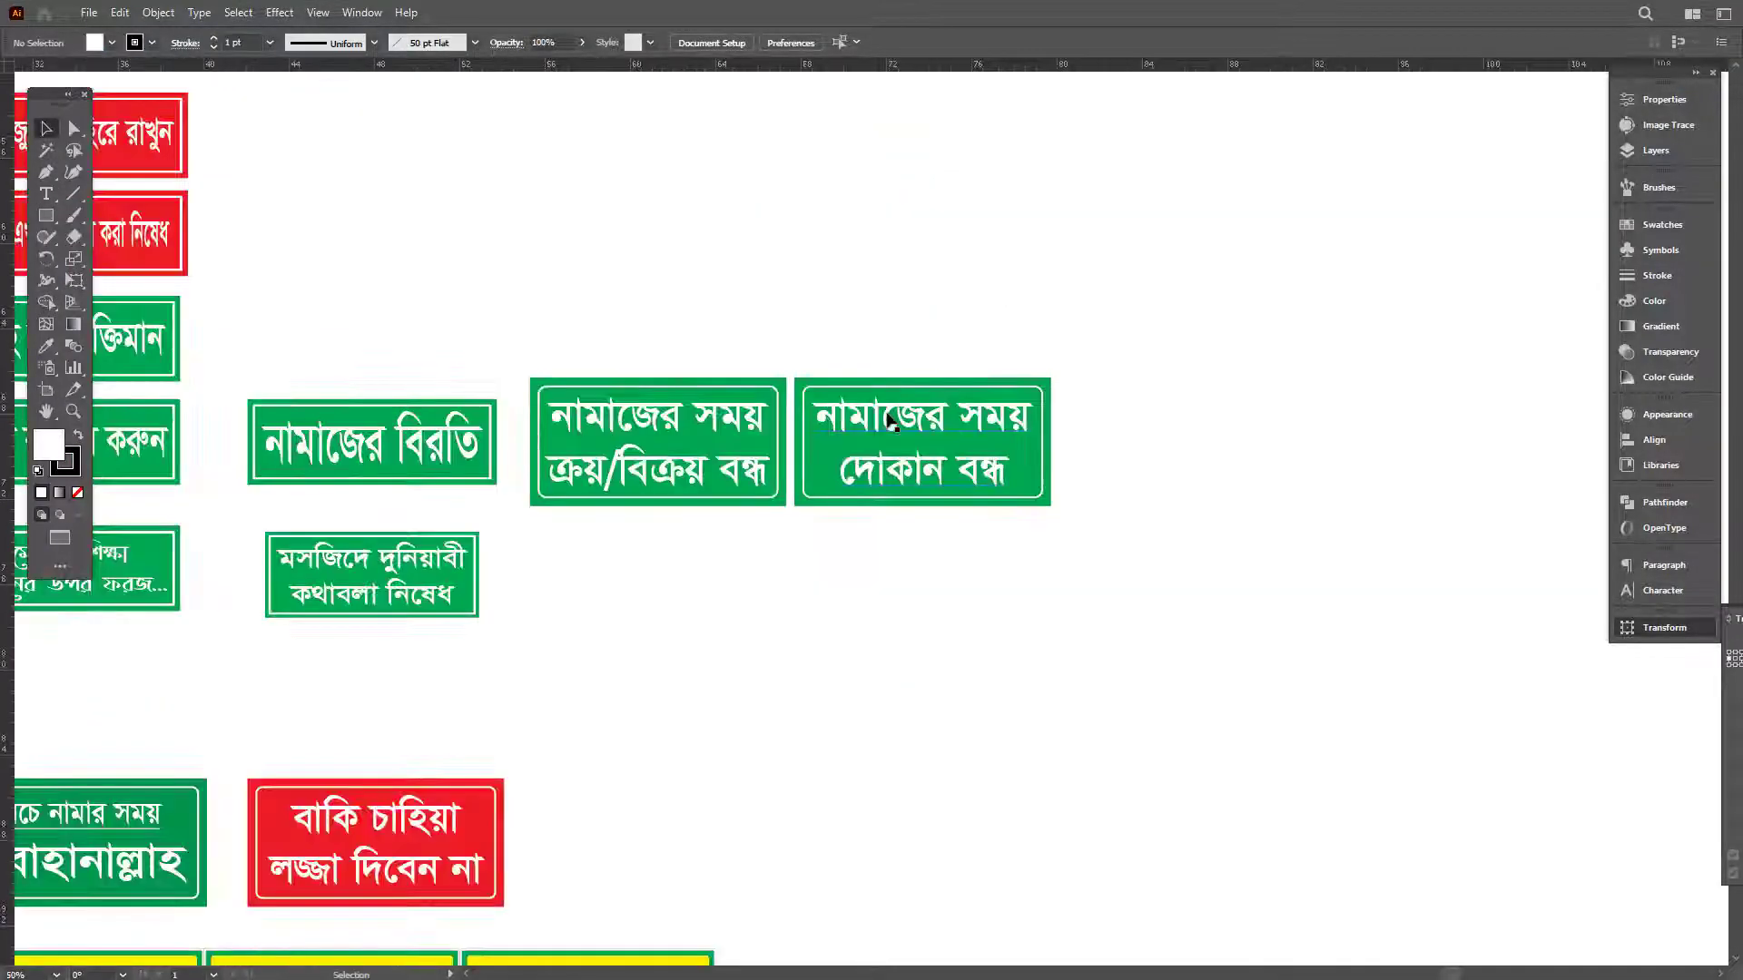
pyautogui.hscroll(-2, 888, 409)
pyautogui.scroll(-4, 826, 263)
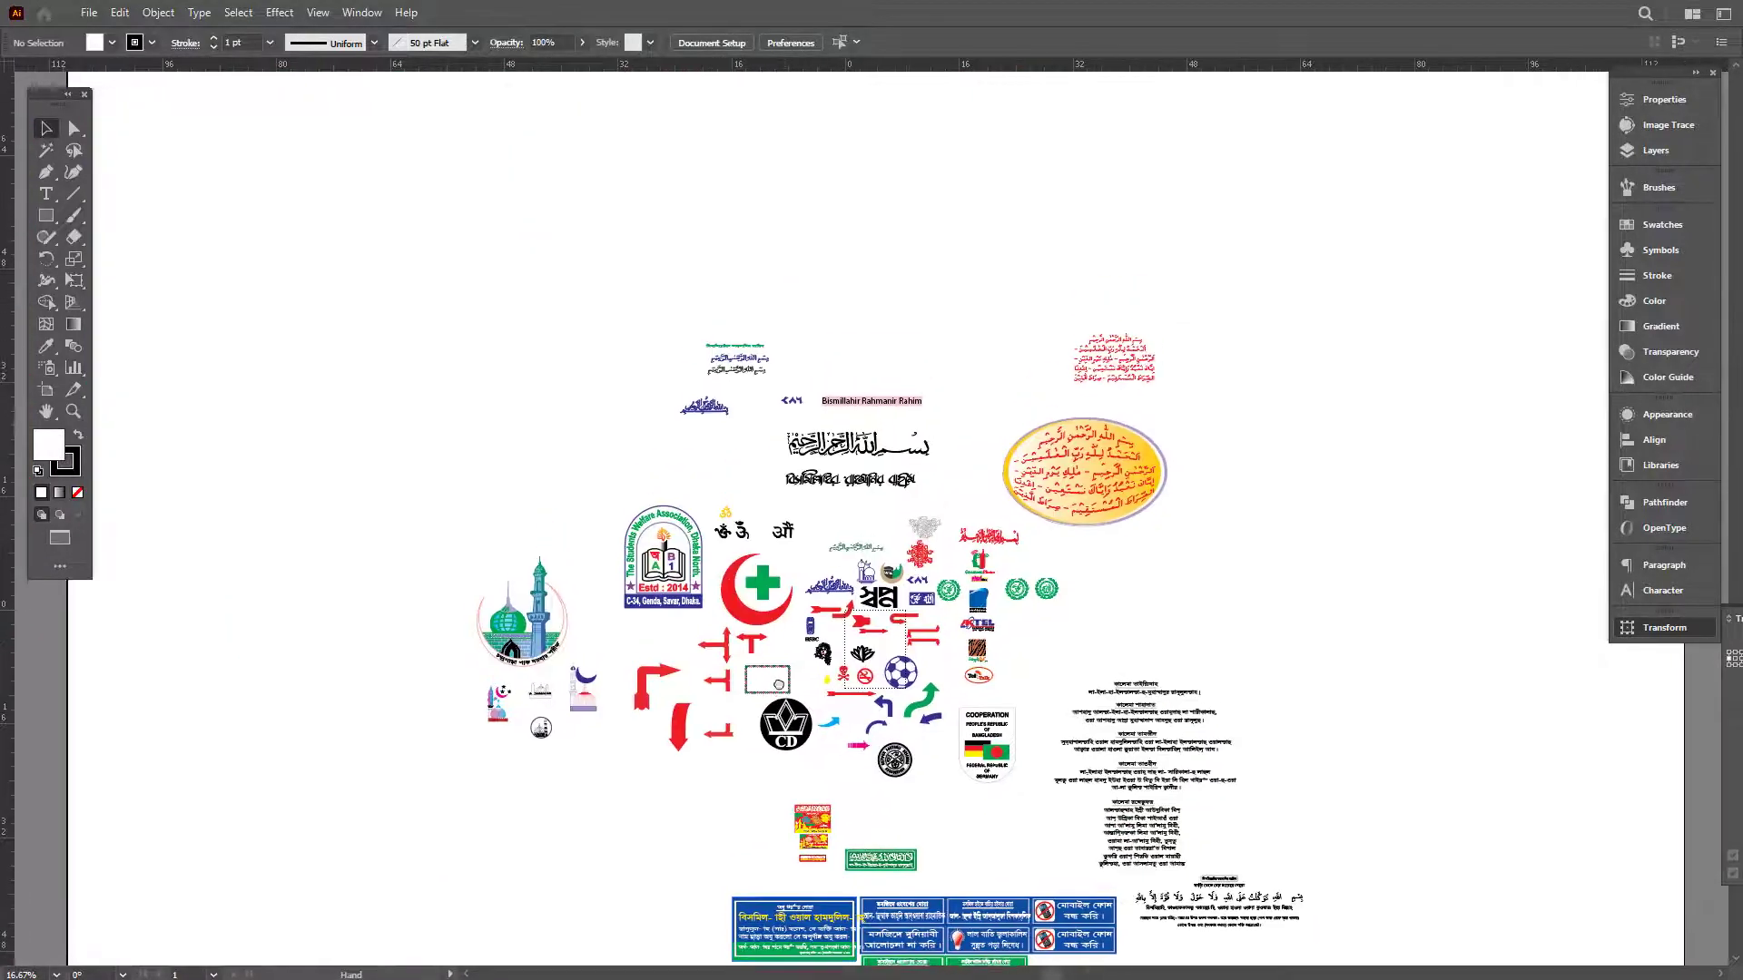
pyautogui.click(872, 516)
pyautogui.hotkey('ctrl', 'x')
pyautogui.hotkey('ctrl', 'w')
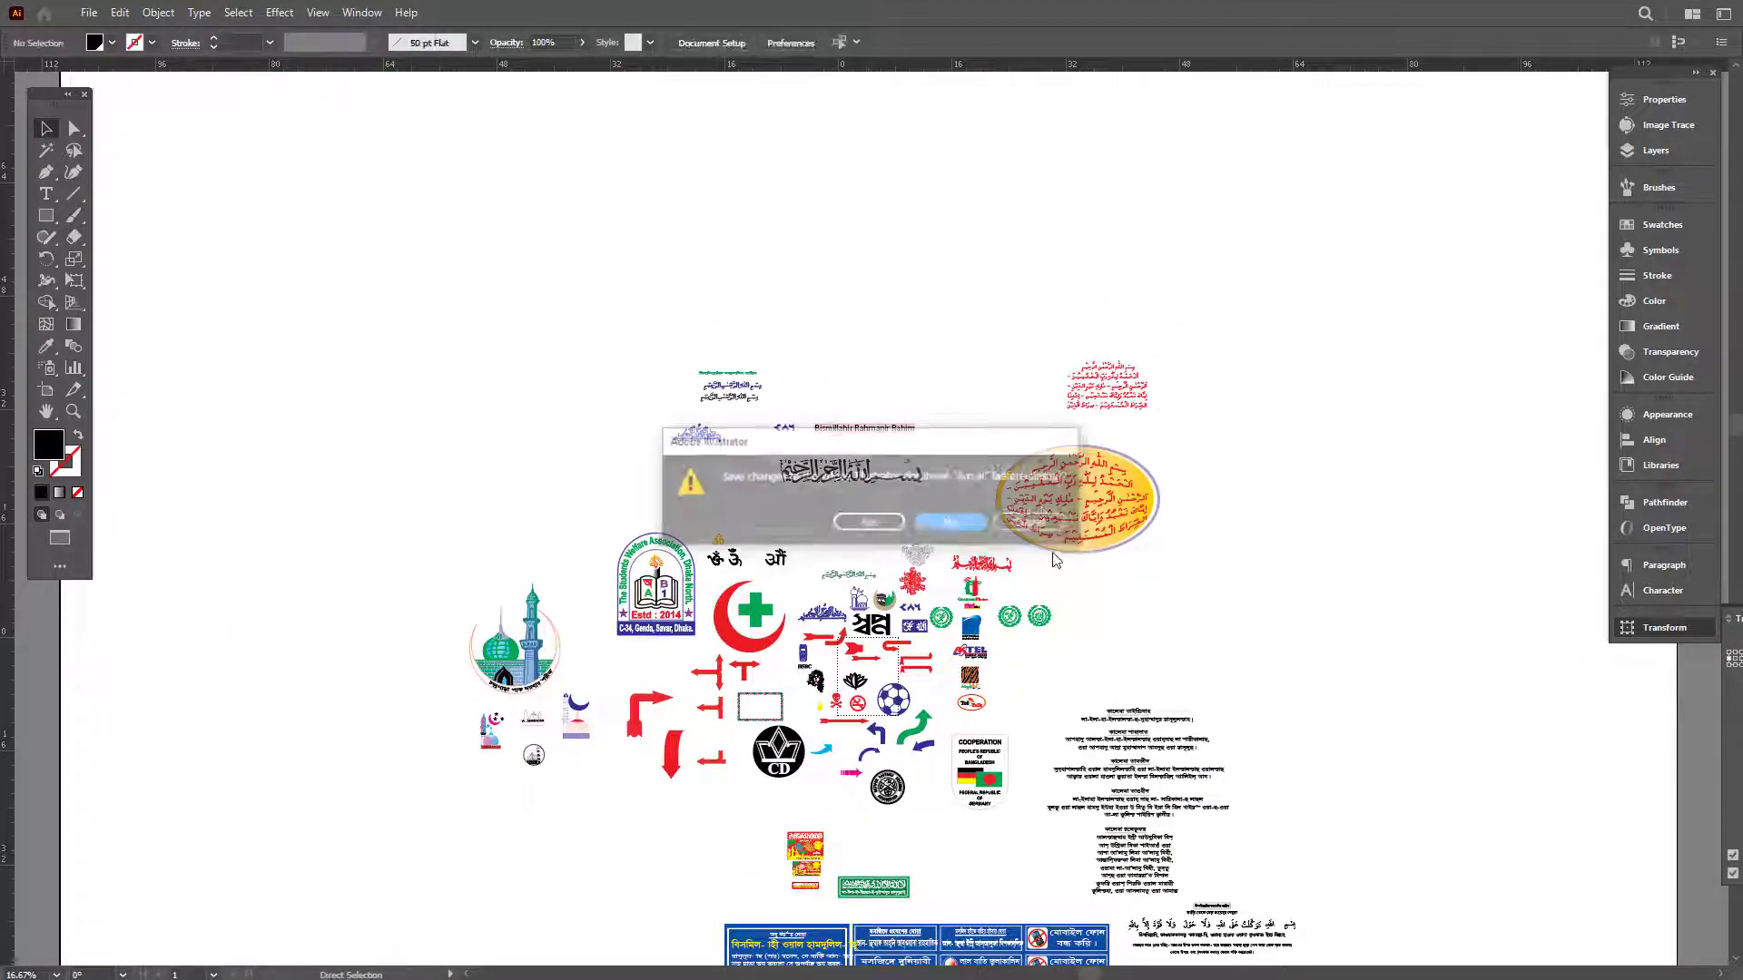
pyautogui.click(950, 525)
# Paste the Bismillah calligraphy into the poster, scale it to about 6.9 in wide and centre it just inside the inner frame's top edge.
pyautogui.hotkey('ctrl', 'v')
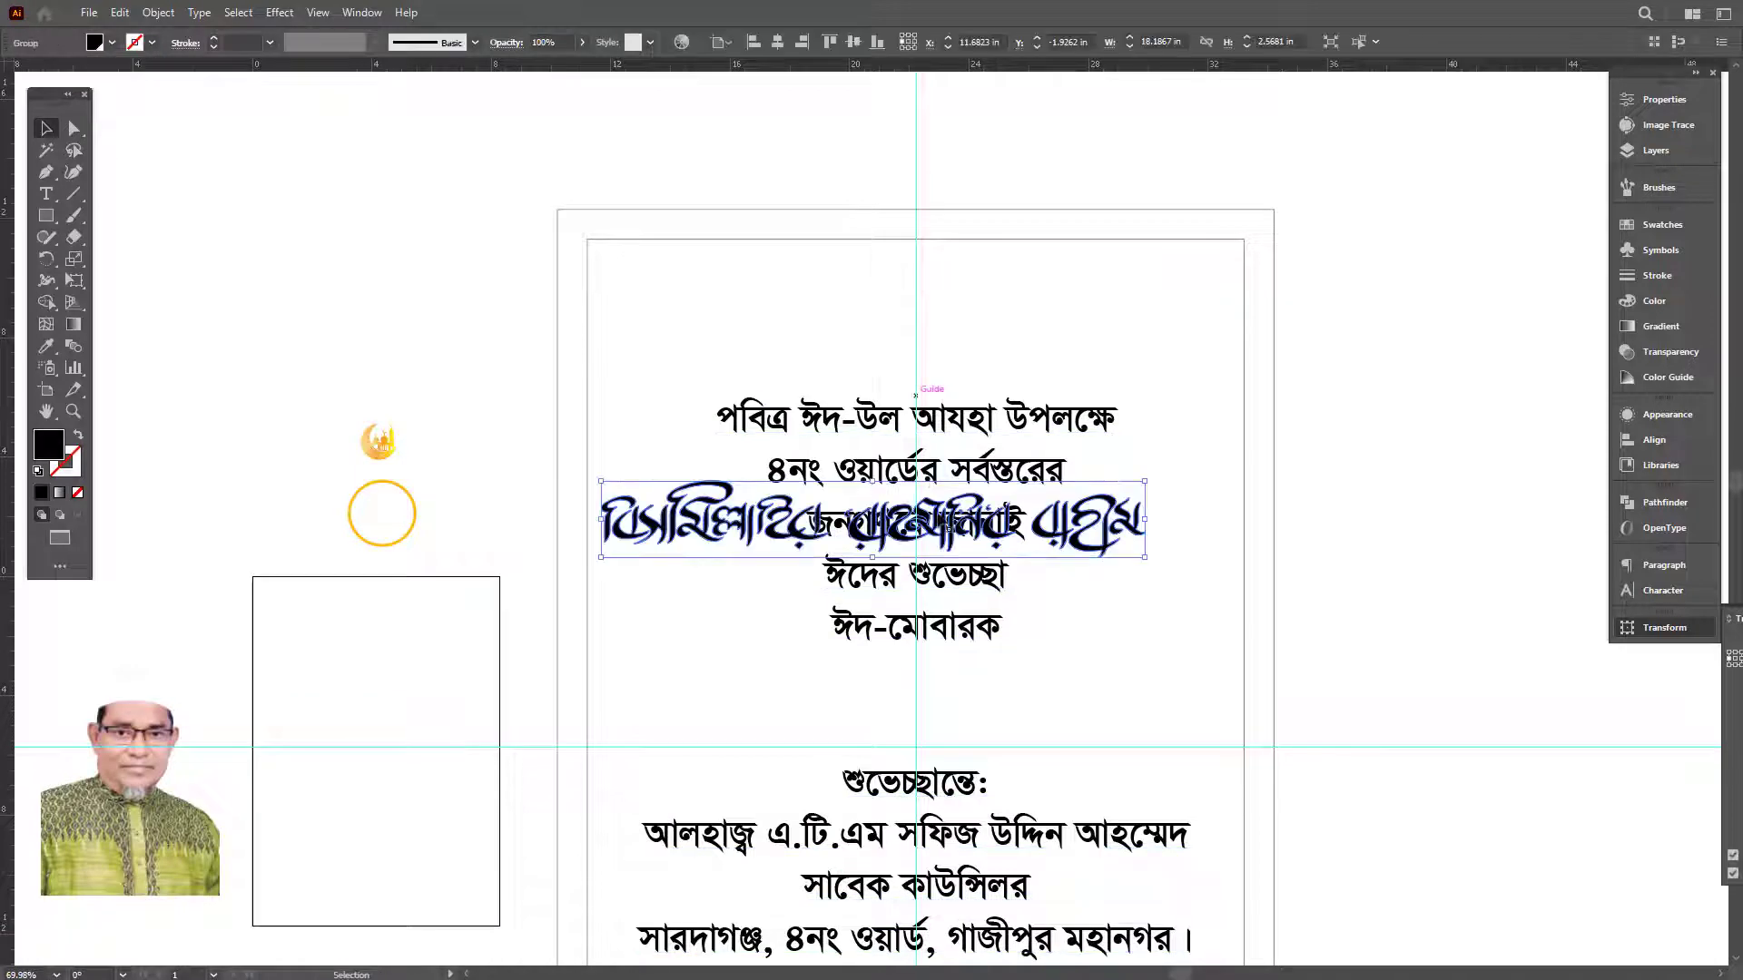
pyautogui.moveTo(1129, 523); pyautogui.dragTo(1018, 273)
pyautogui.press('Up')
pyautogui.press('Up')
pyautogui.press('Up')
pyautogui.press('Up')
pyautogui.press('Up')
pyautogui.press('Up')
pyautogui.press('Up')
pyautogui.press('Up')
pyautogui.press('Up')
pyautogui.press('Up')
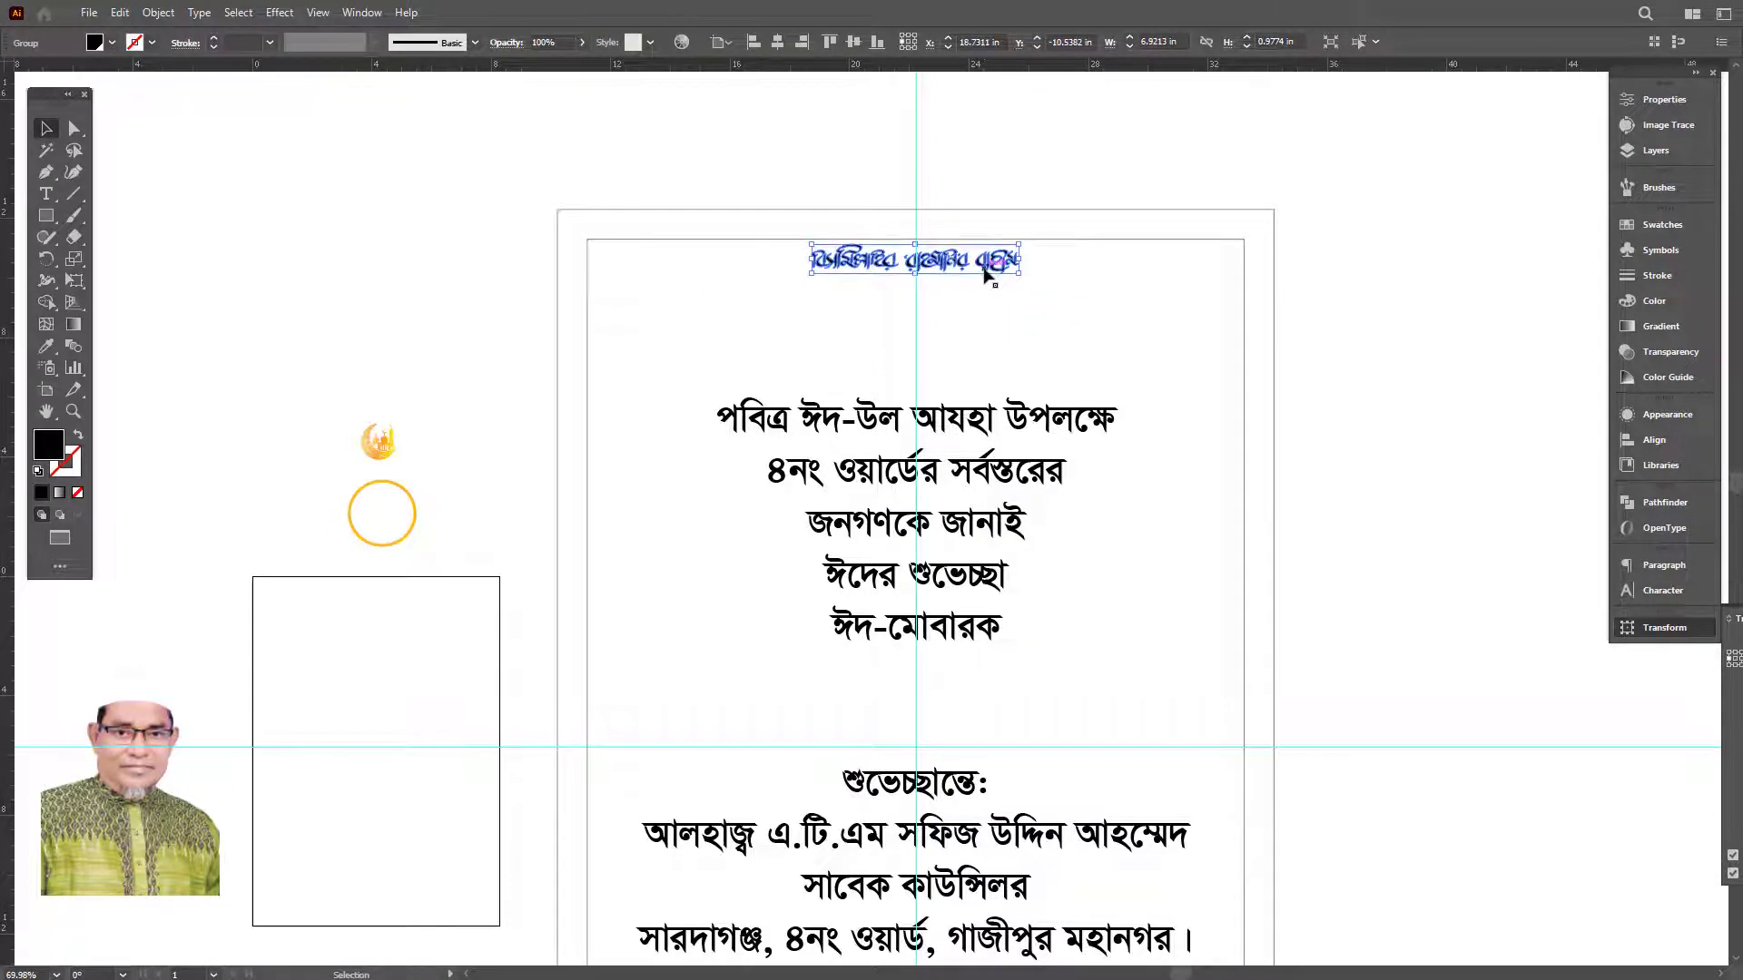
# Split the last four lines of the poster text into a separate text object and move it near the poster's bottom edge.
pyautogui.scroll(-4, 1044, 265)
pyautogui.moveTo(1170, 389); pyautogui.dragTo(1036, 353)
pyautogui.click(1036, 358)
pyautogui.scroll(1, 882, 430)
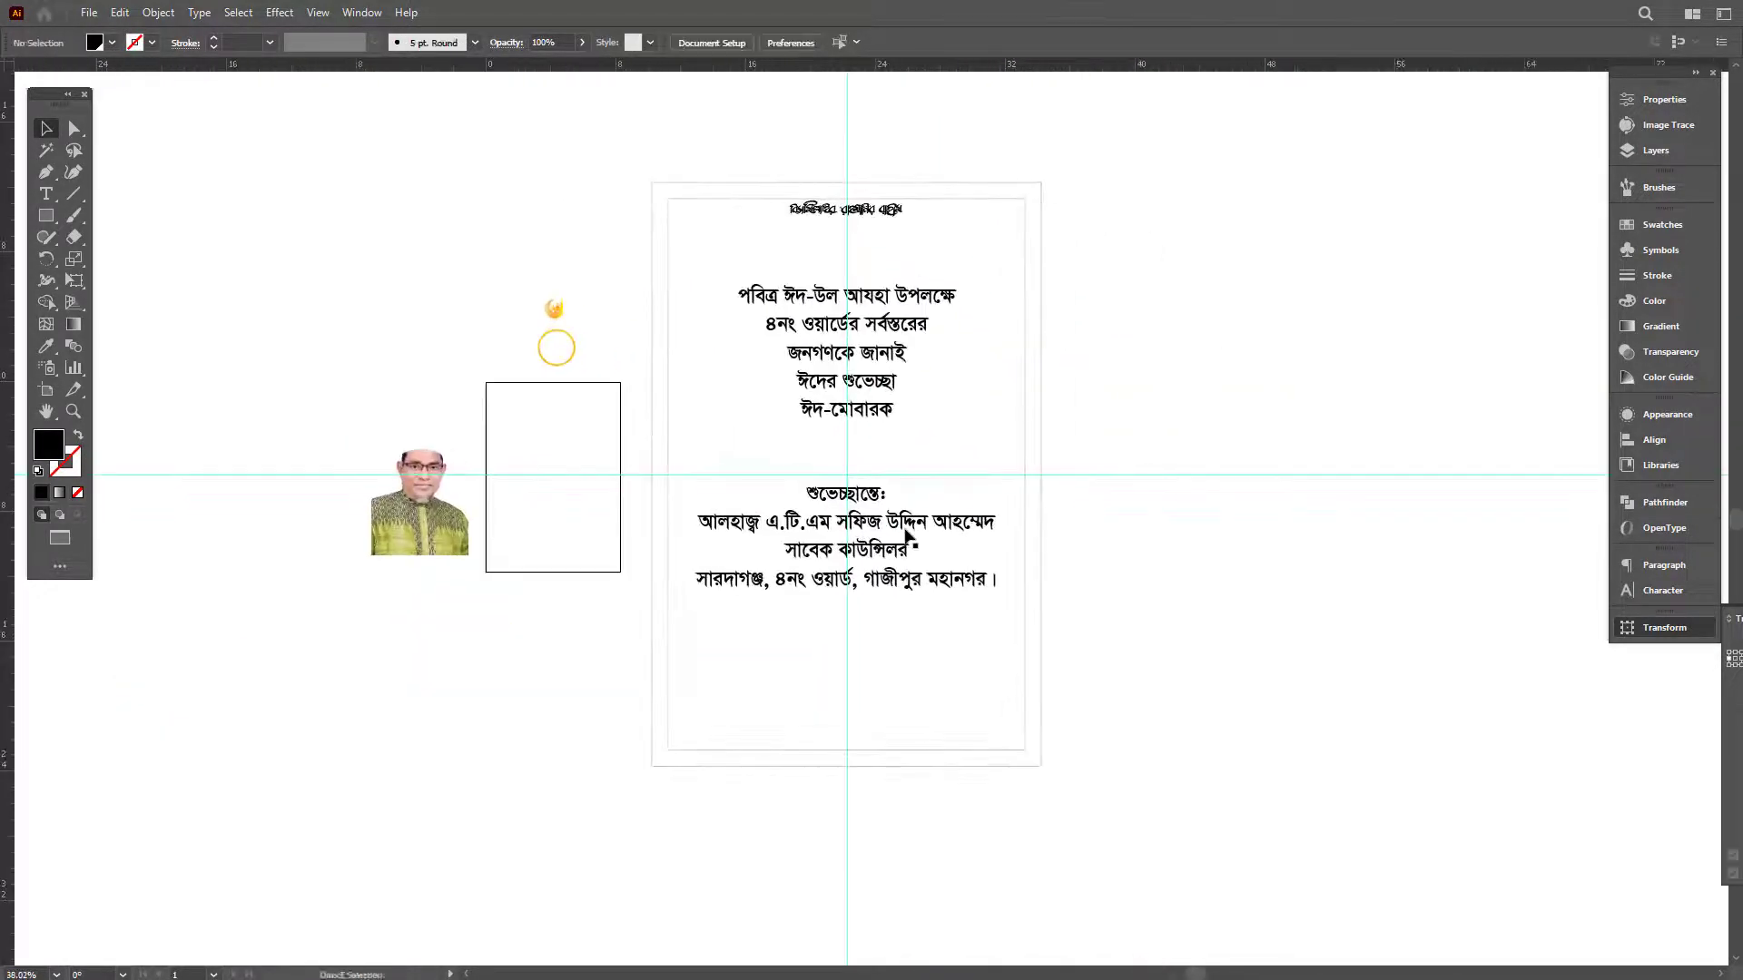
pyautogui.doubleClick(867, 494)
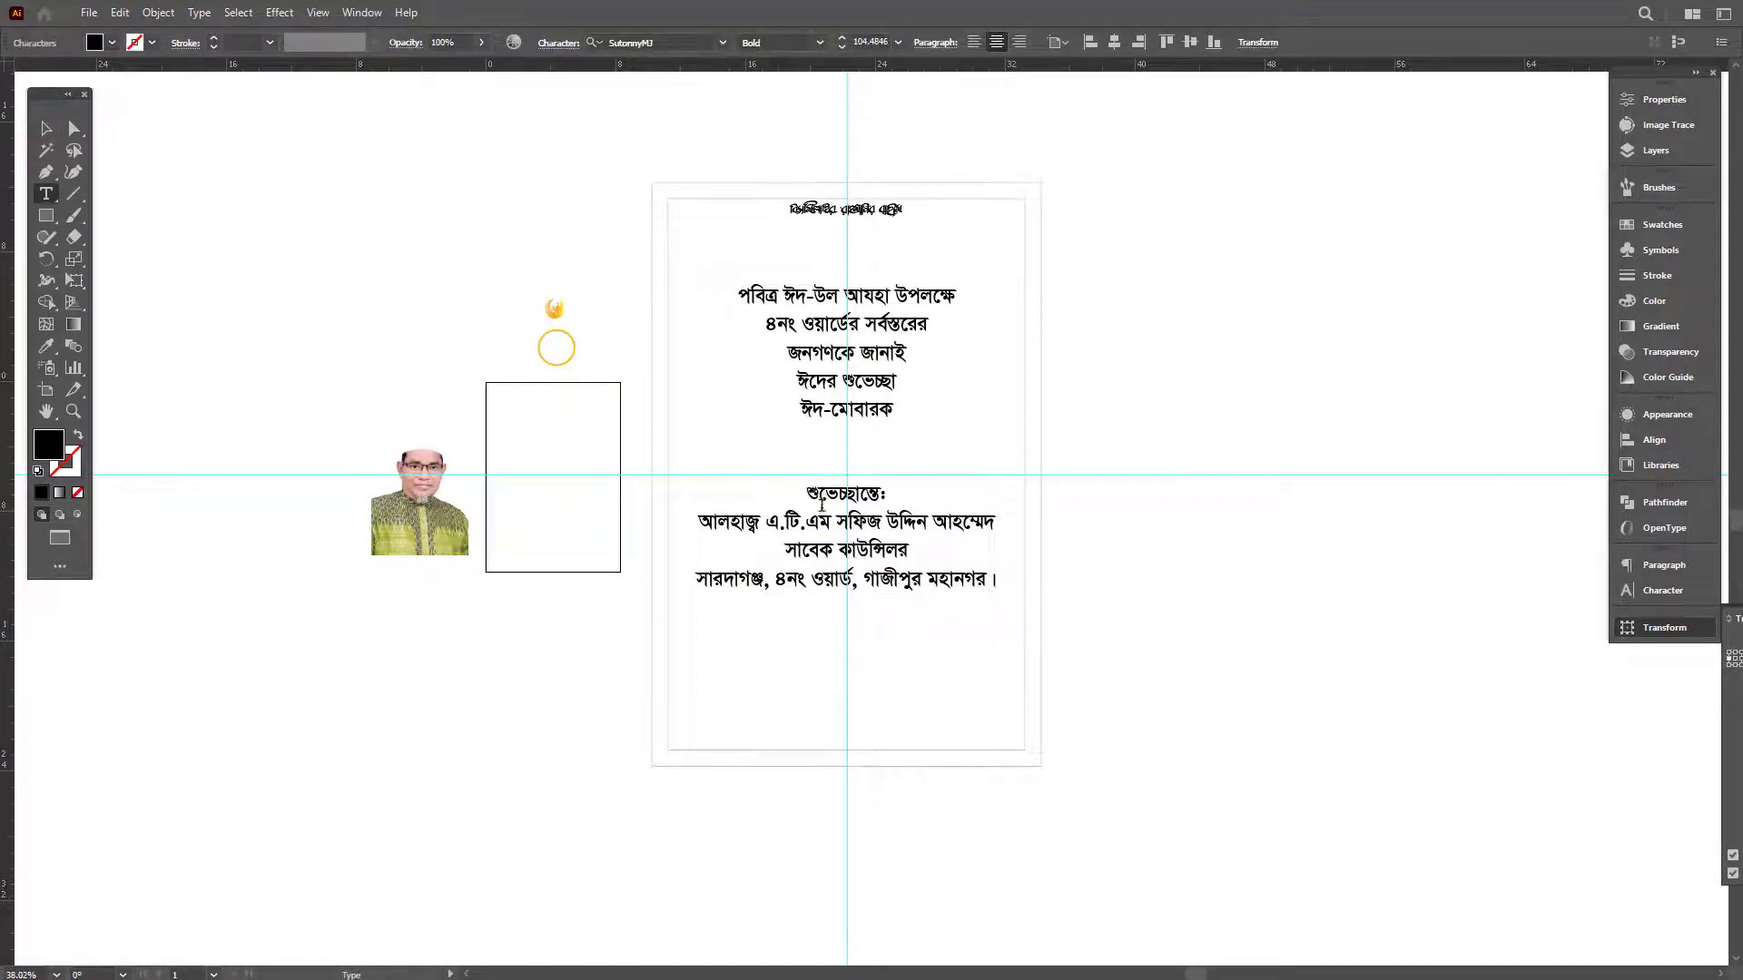
pyautogui.hotkey('ctrl', 'a')
pyautogui.press('Delete')
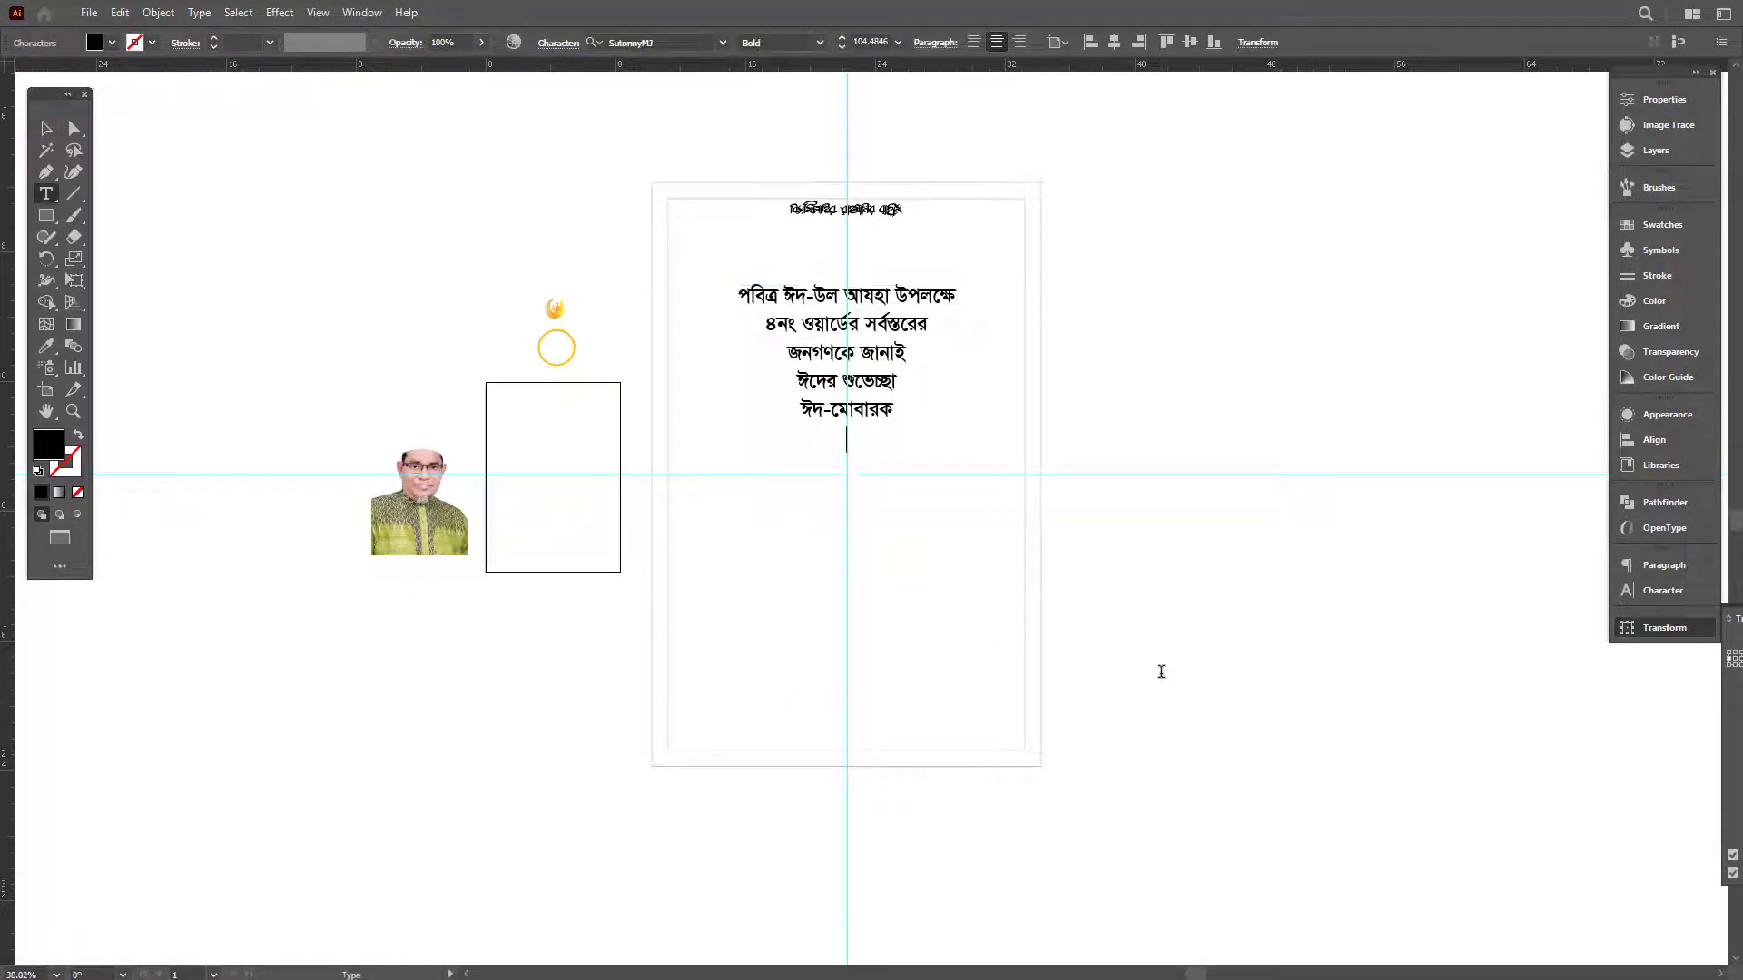
pyautogui.press('Escape')
pyautogui.moveTo(889, 363); pyautogui.dragTo(896, 679)
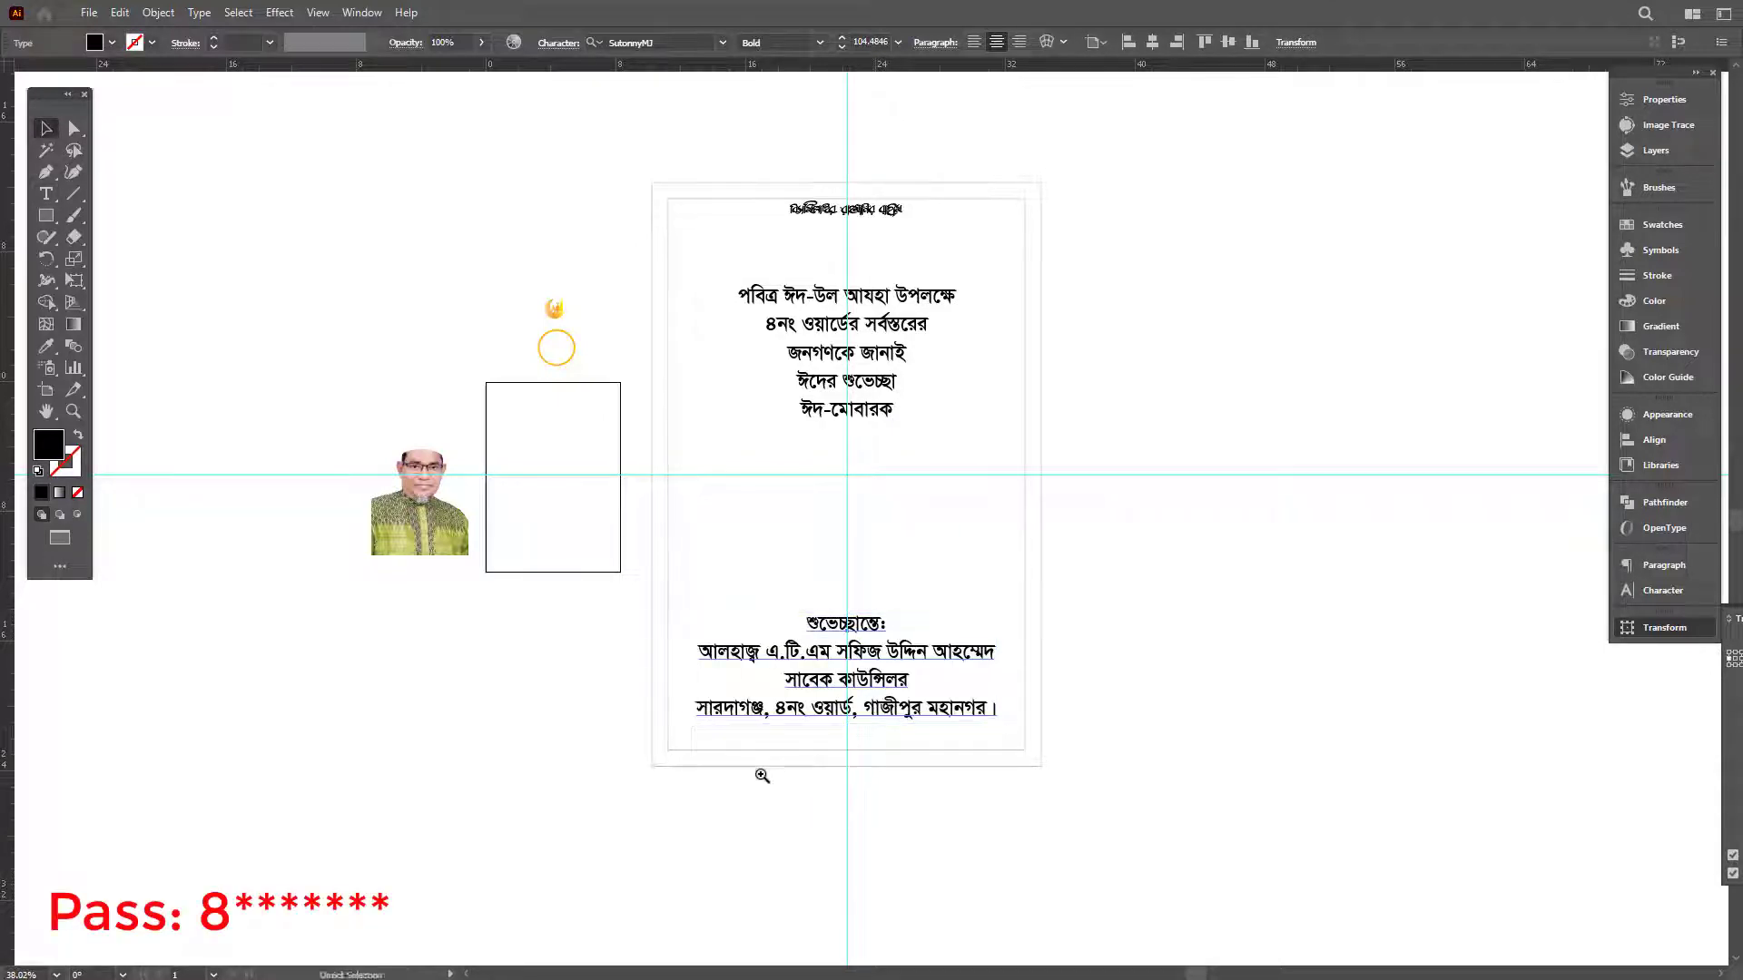
# Enlarge the man's portrait photo beside the poster.
pyautogui.moveTo(762, 776); pyautogui.dragTo(808, 774)
pyautogui.click(303, 454)
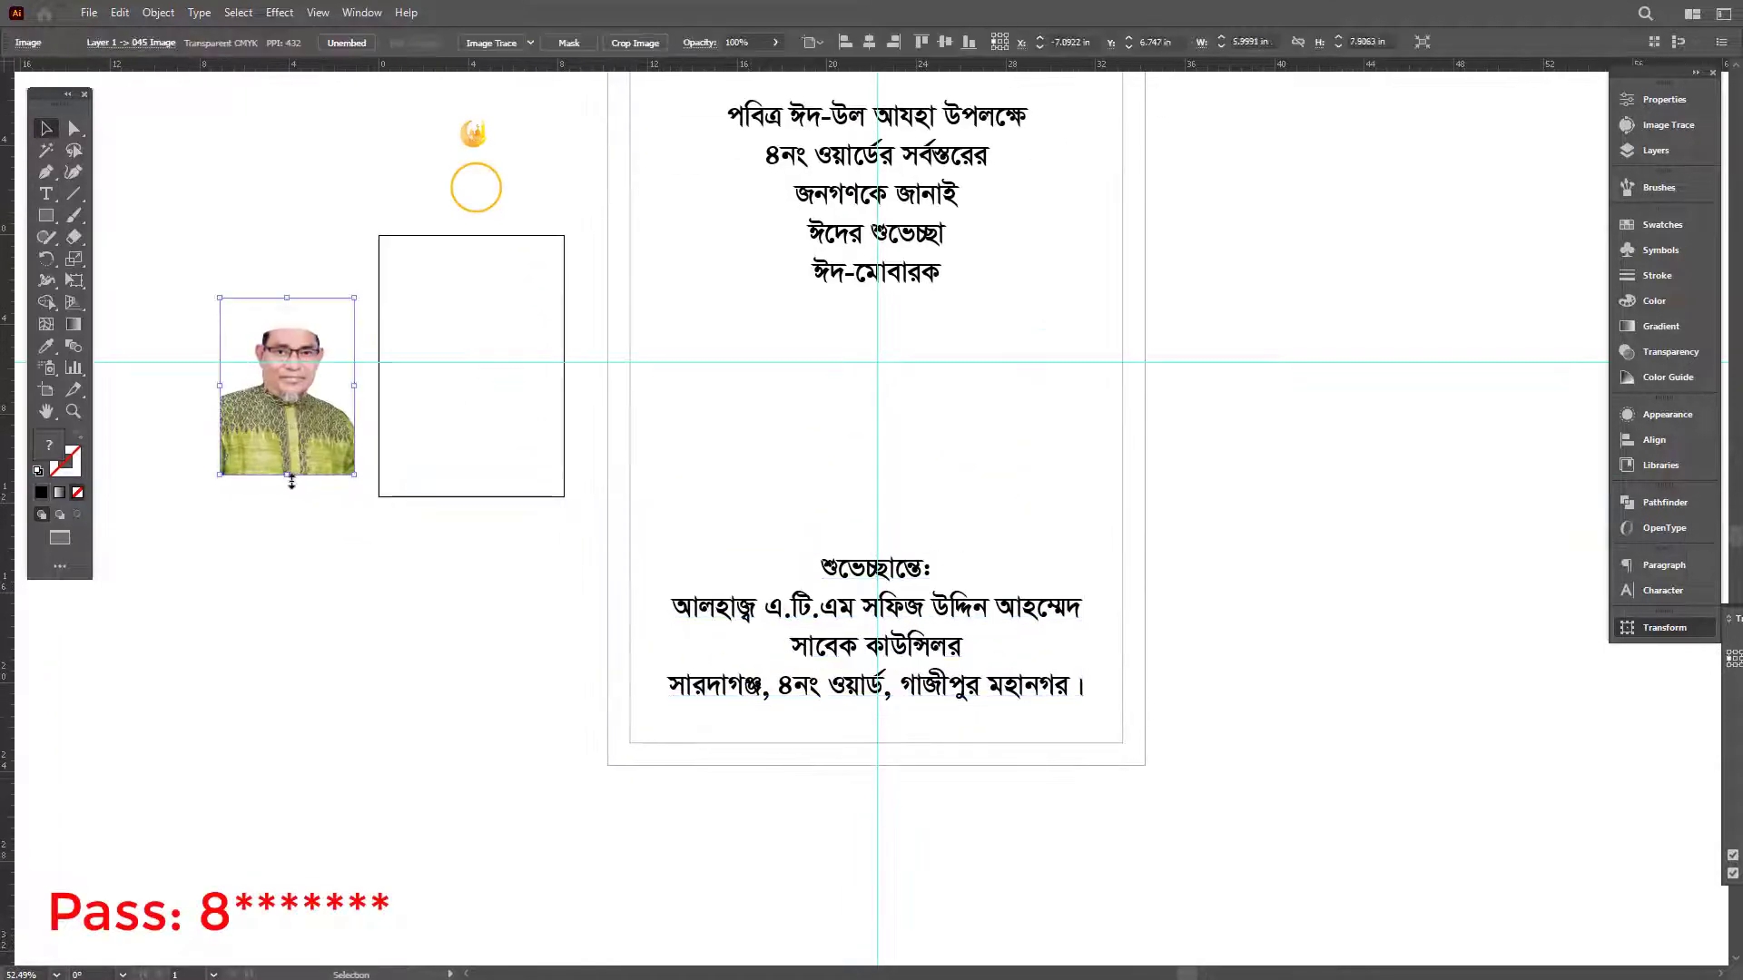
pyautogui.moveTo(287, 478); pyautogui.dragTo(288, 676)
# Split the designation and address lines out of the bottom text into their own text object directly below it.
pyautogui.click(853, 618)
pyautogui.scroll(2, 938, 725)
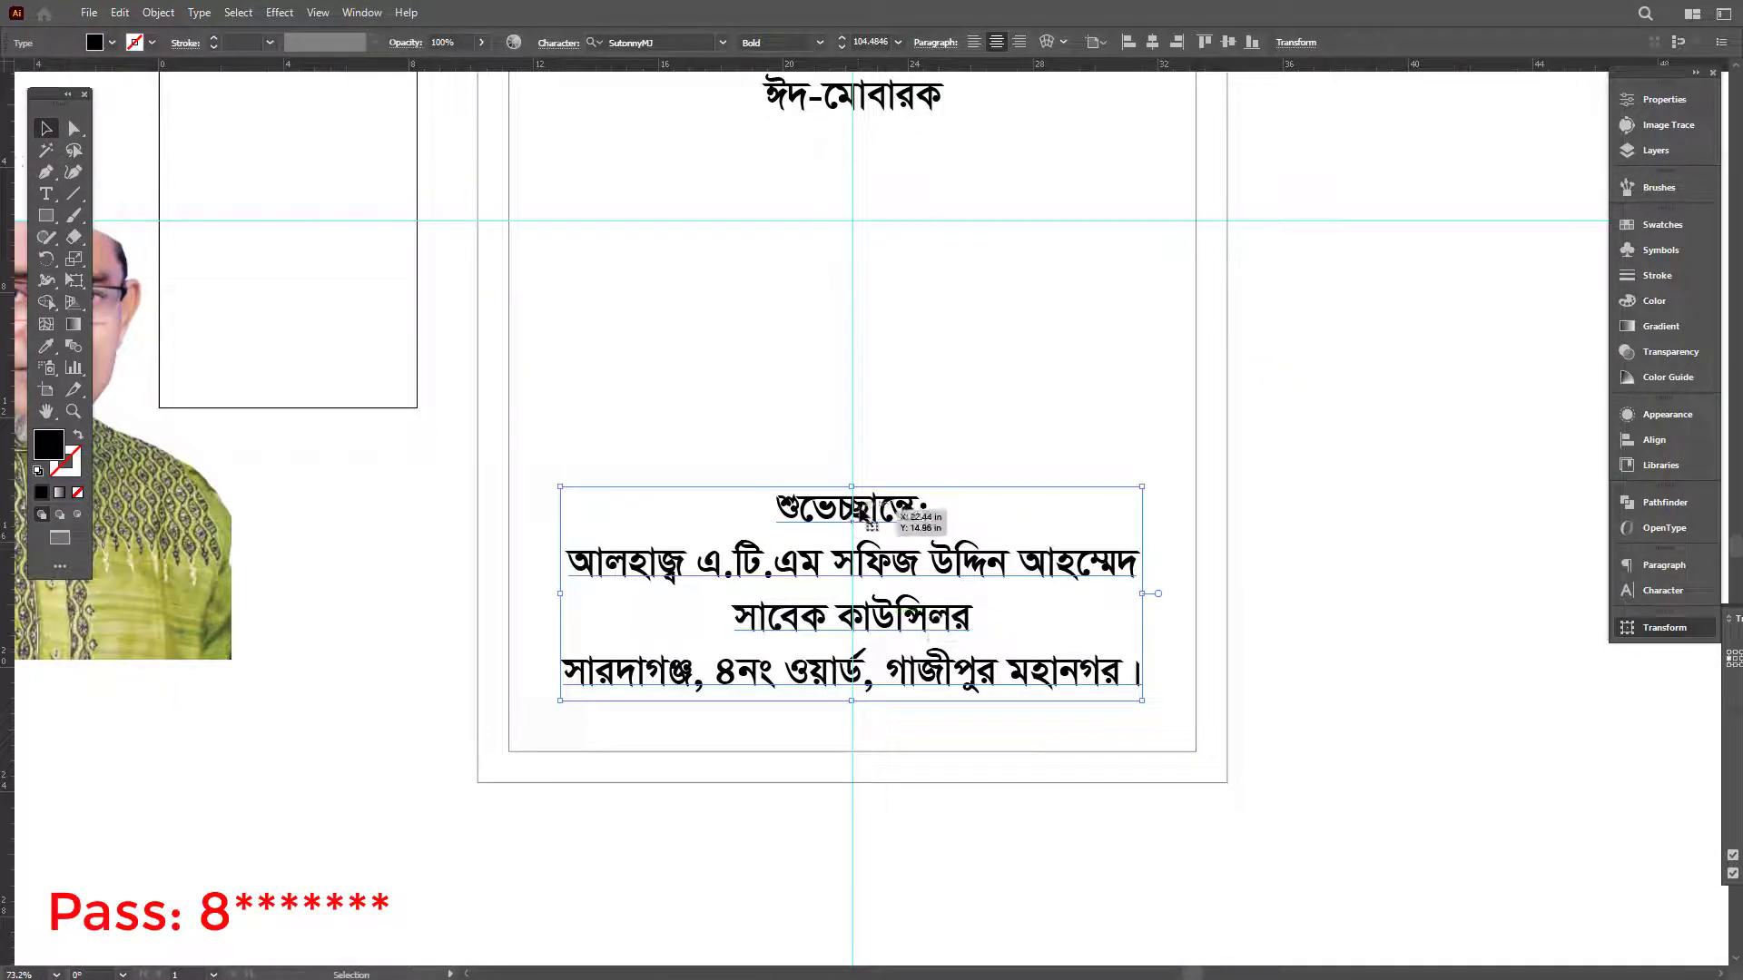
pyautogui.doubleClick(819, 647)
pyautogui.moveTo(738, 613); pyautogui.dragTo(1362, 743)
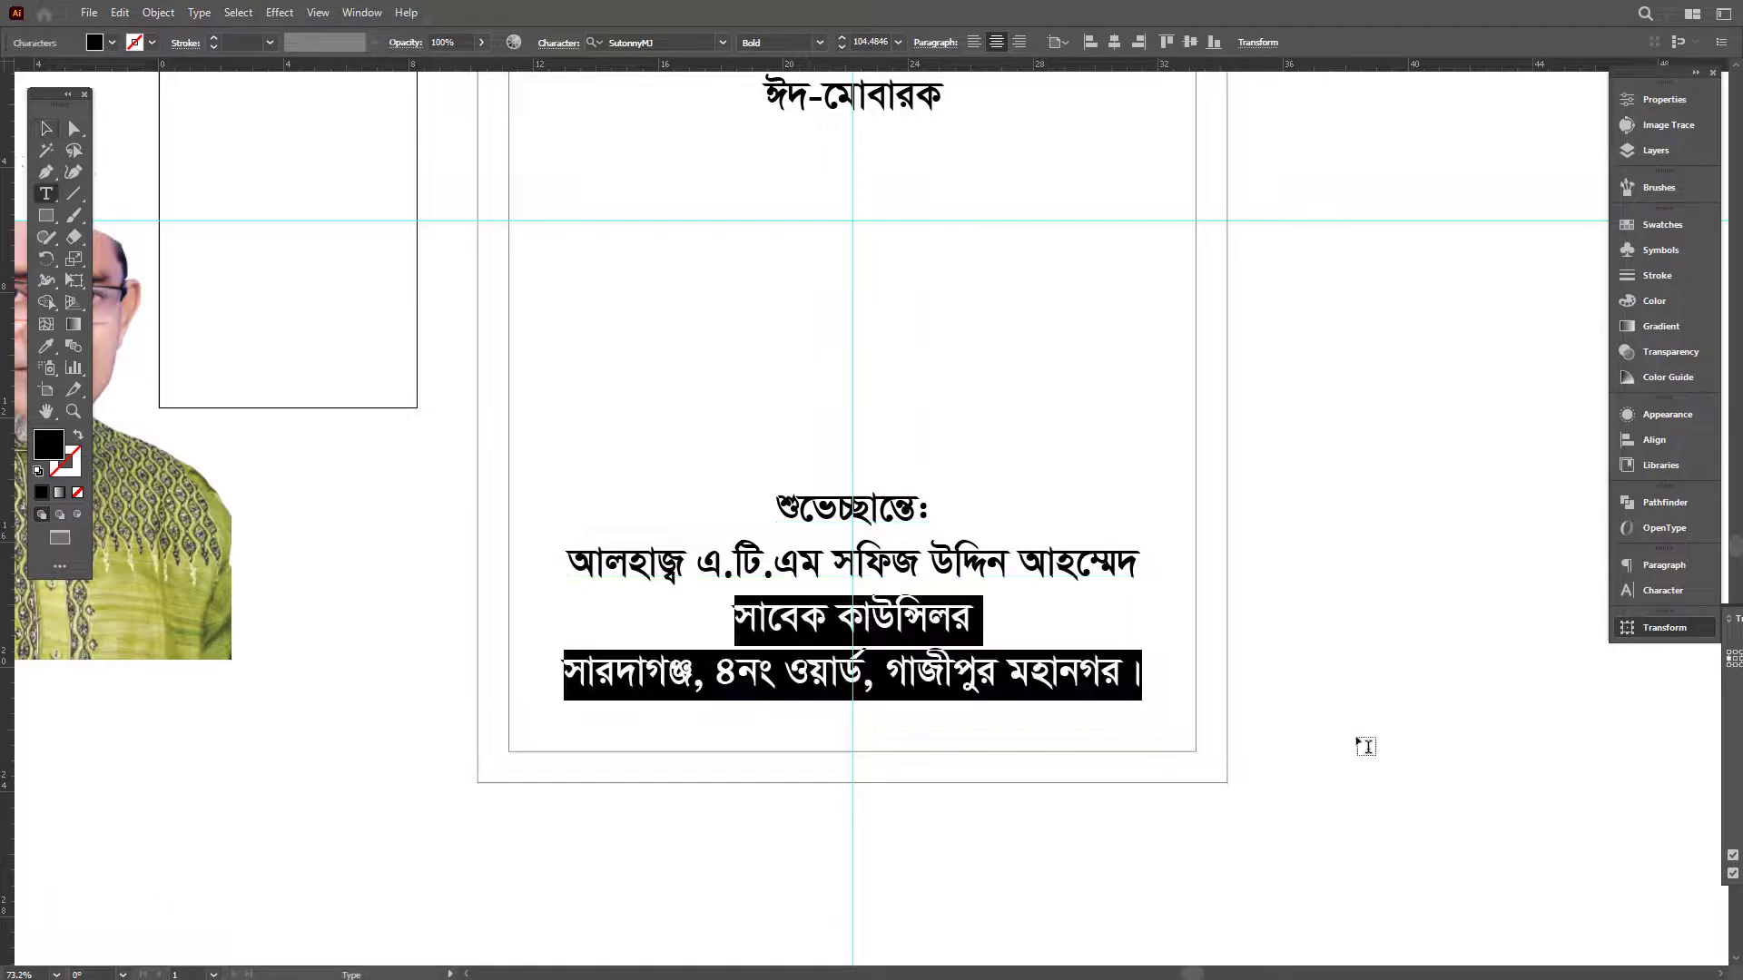
pyautogui.press('BackSpace')
pyautogui.press('Escape')
pyautogui.moveTo(1015, 579); pyautogui.dragTo(1015, 708)
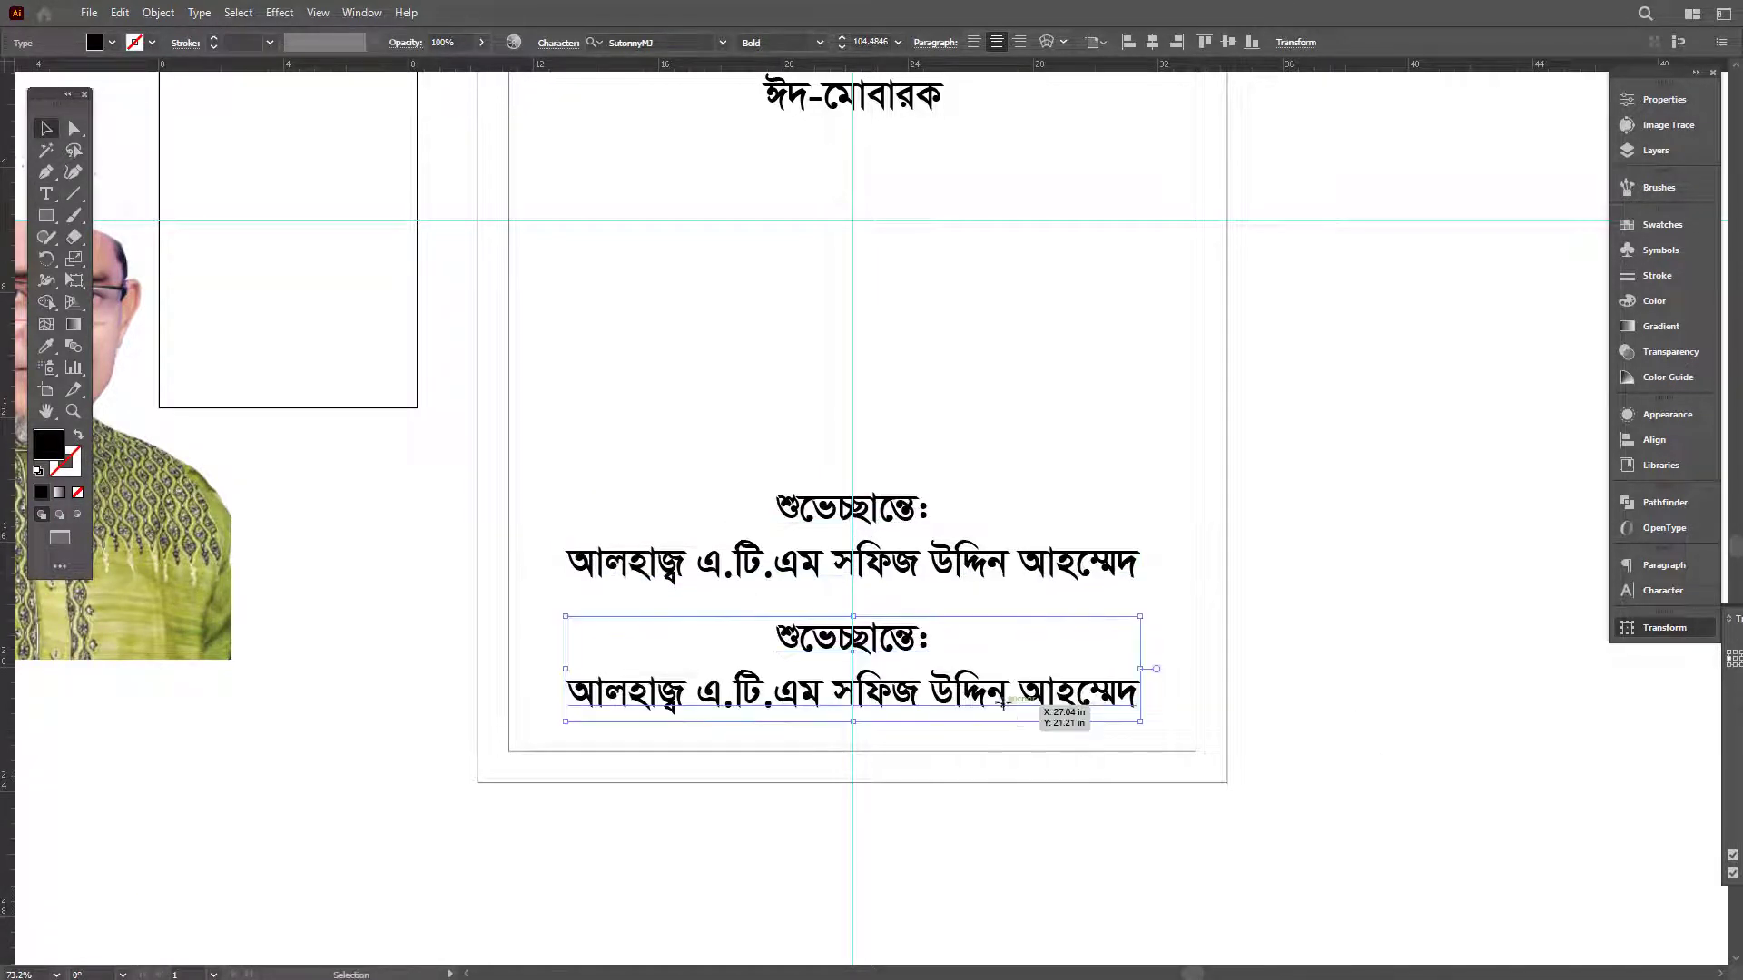
pyautogui.doubleClick(1013, 708)
pyautogui.hotkey('ctrl', 'a')
pyautogui.hotkey('ctrl', 'v')
pyautogui.press('Escape')
# Enlarge the designation and address text to about 121.77 pt, tighten its line spacing and nudge it down to the inner frame's bottom edge.
pyautogui.moveTo(853, 723); pyautogui.dragTo(853, 758)
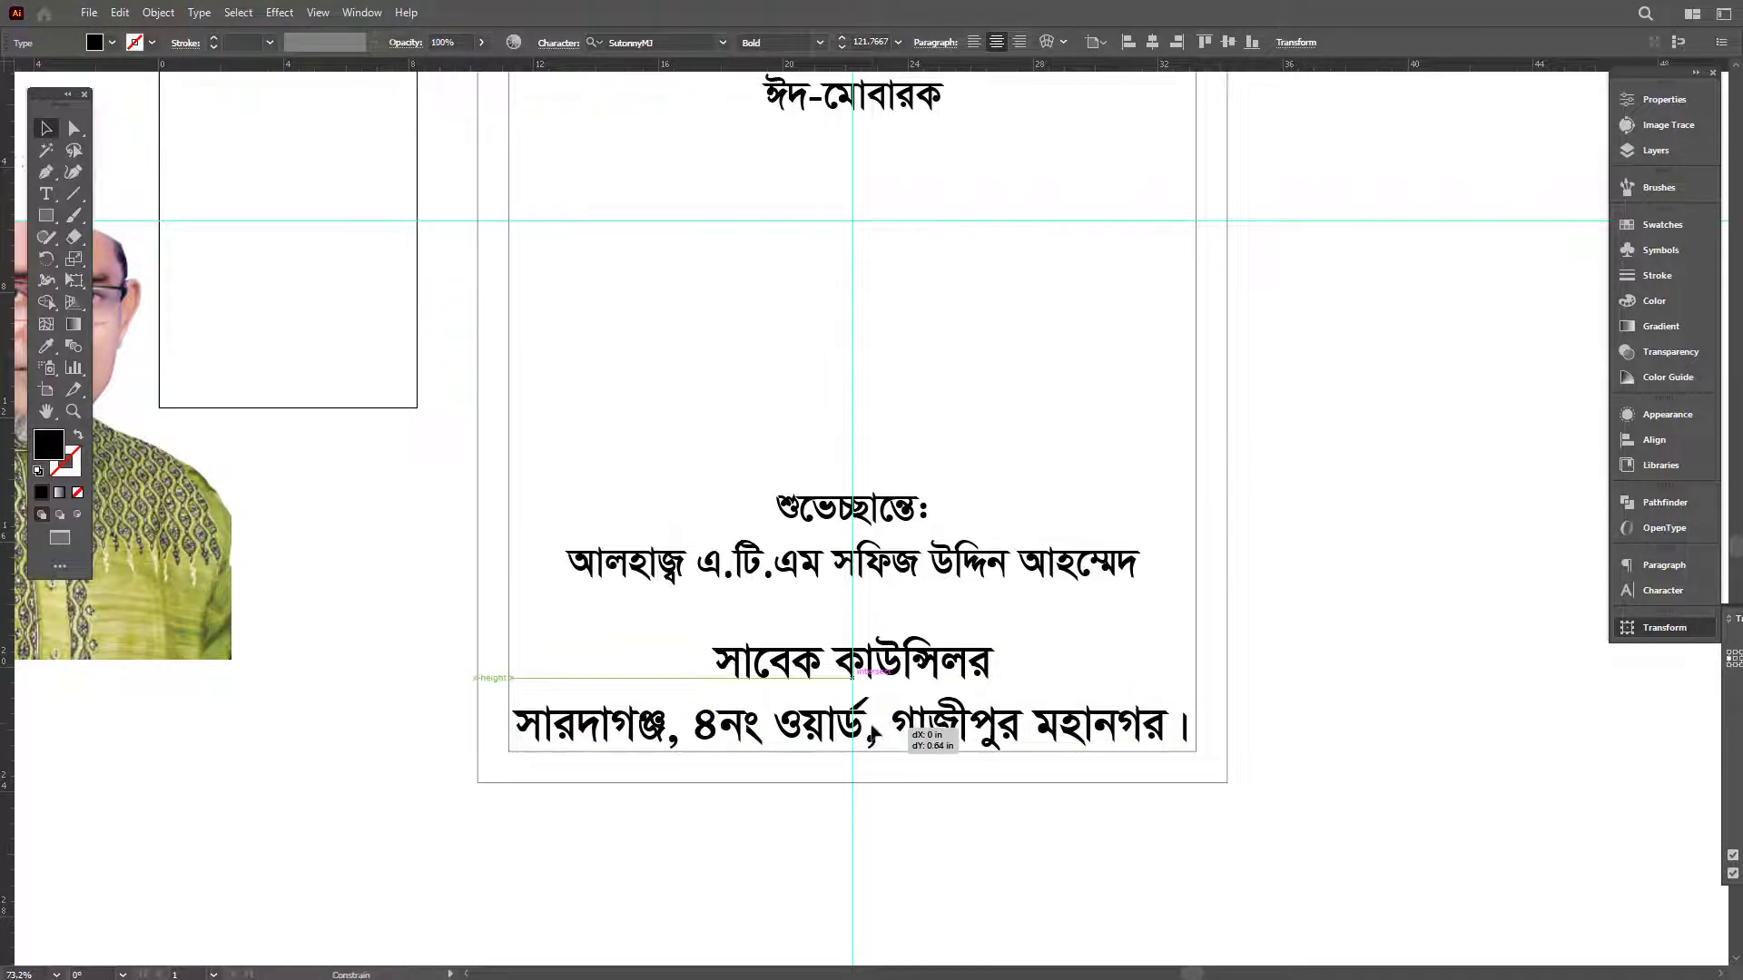
pyautogui.hotkey('alt', 'Up')
pyautogui.hotkey('alt', 'Up')
pyautogui.hotkey('alt', 'Up')
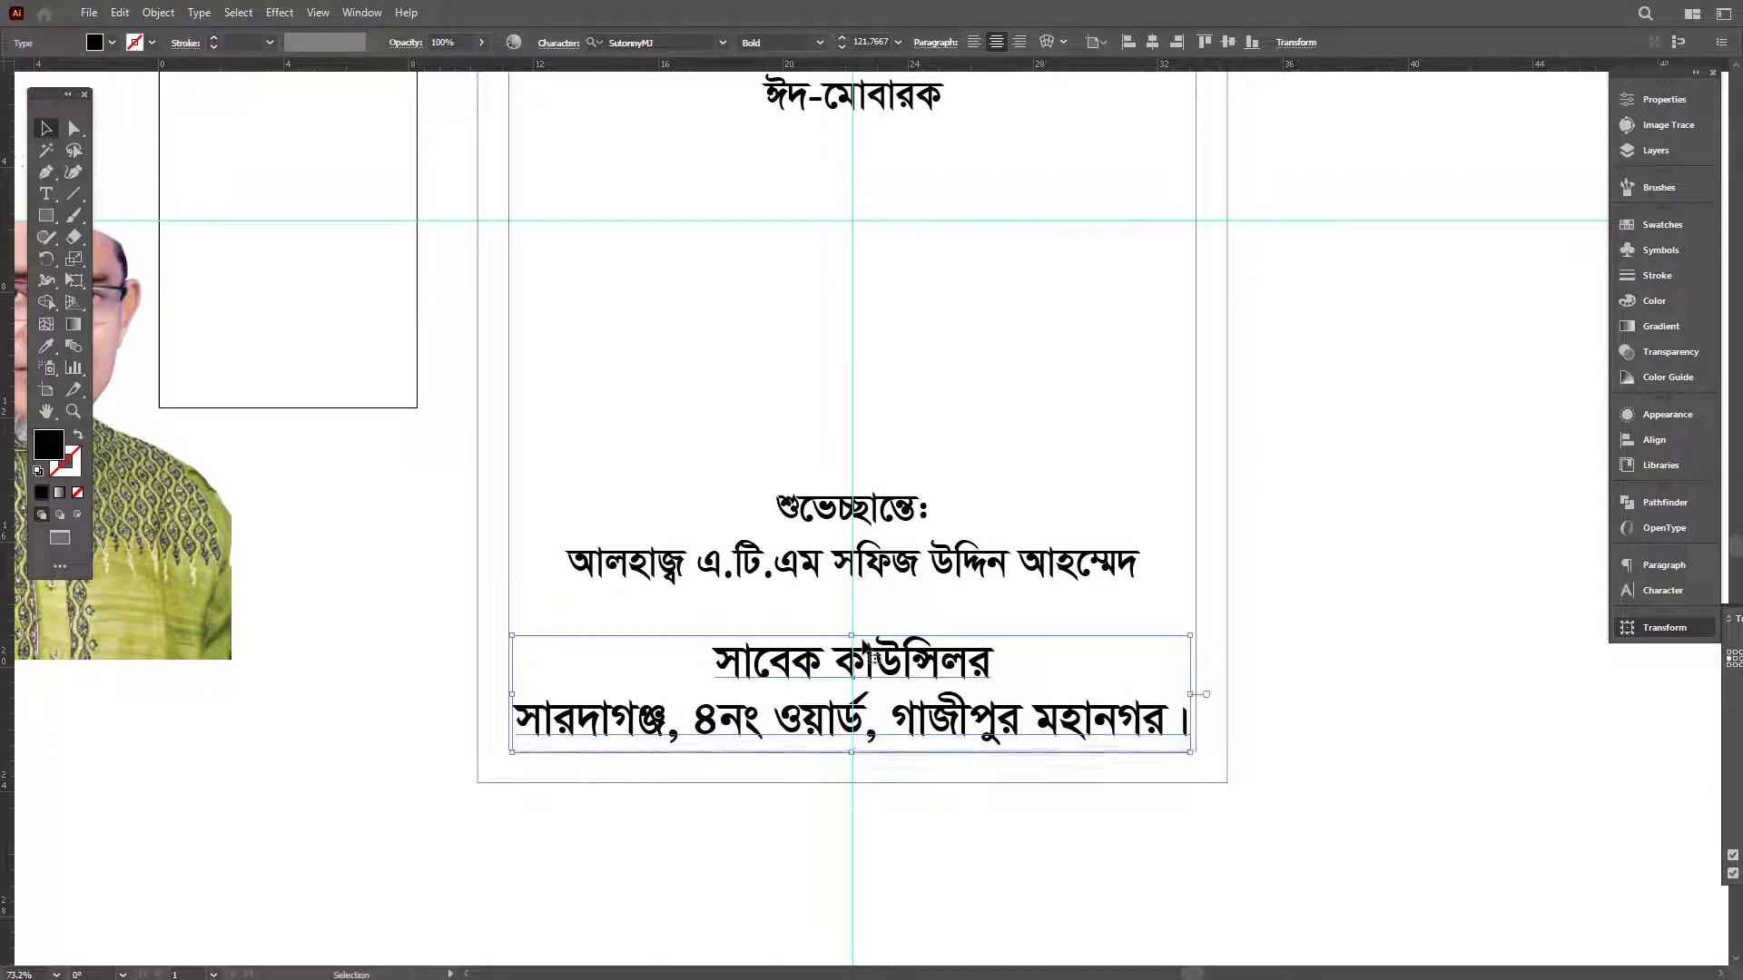
pyautogui.hotkey('shift', 'Down')
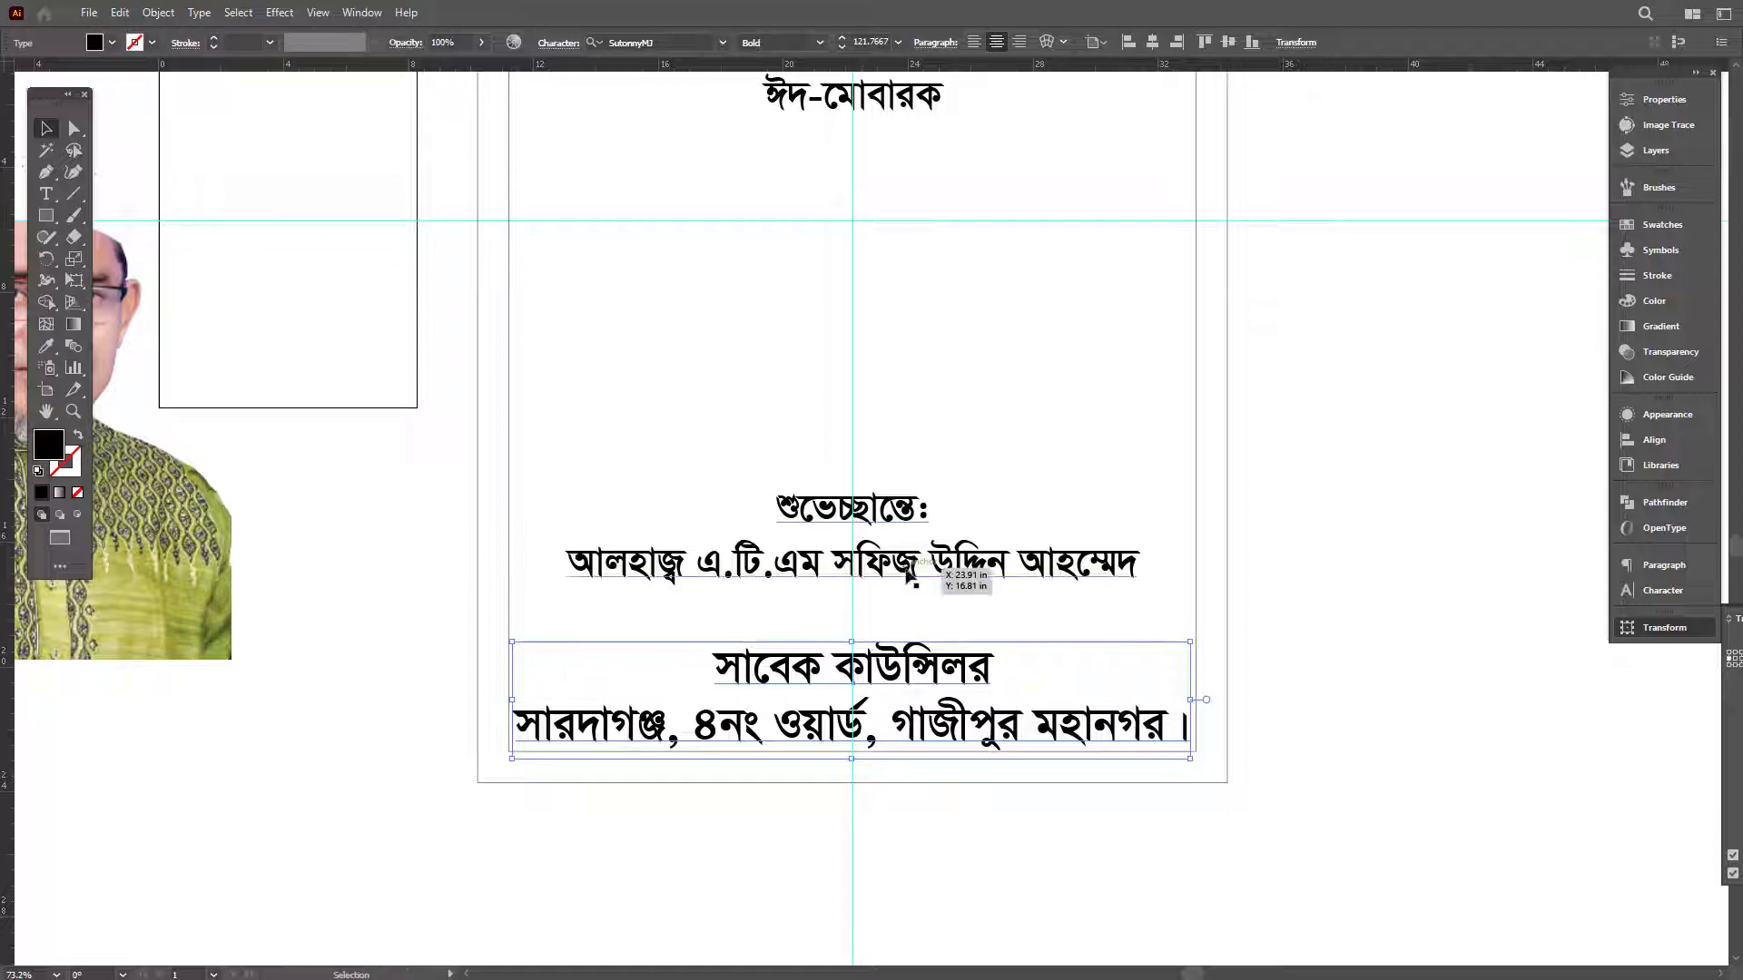
# Split the name line from the শুভেচ্ছান্তে: line into its own text object just below it.
pyautogui.click(911, 563)
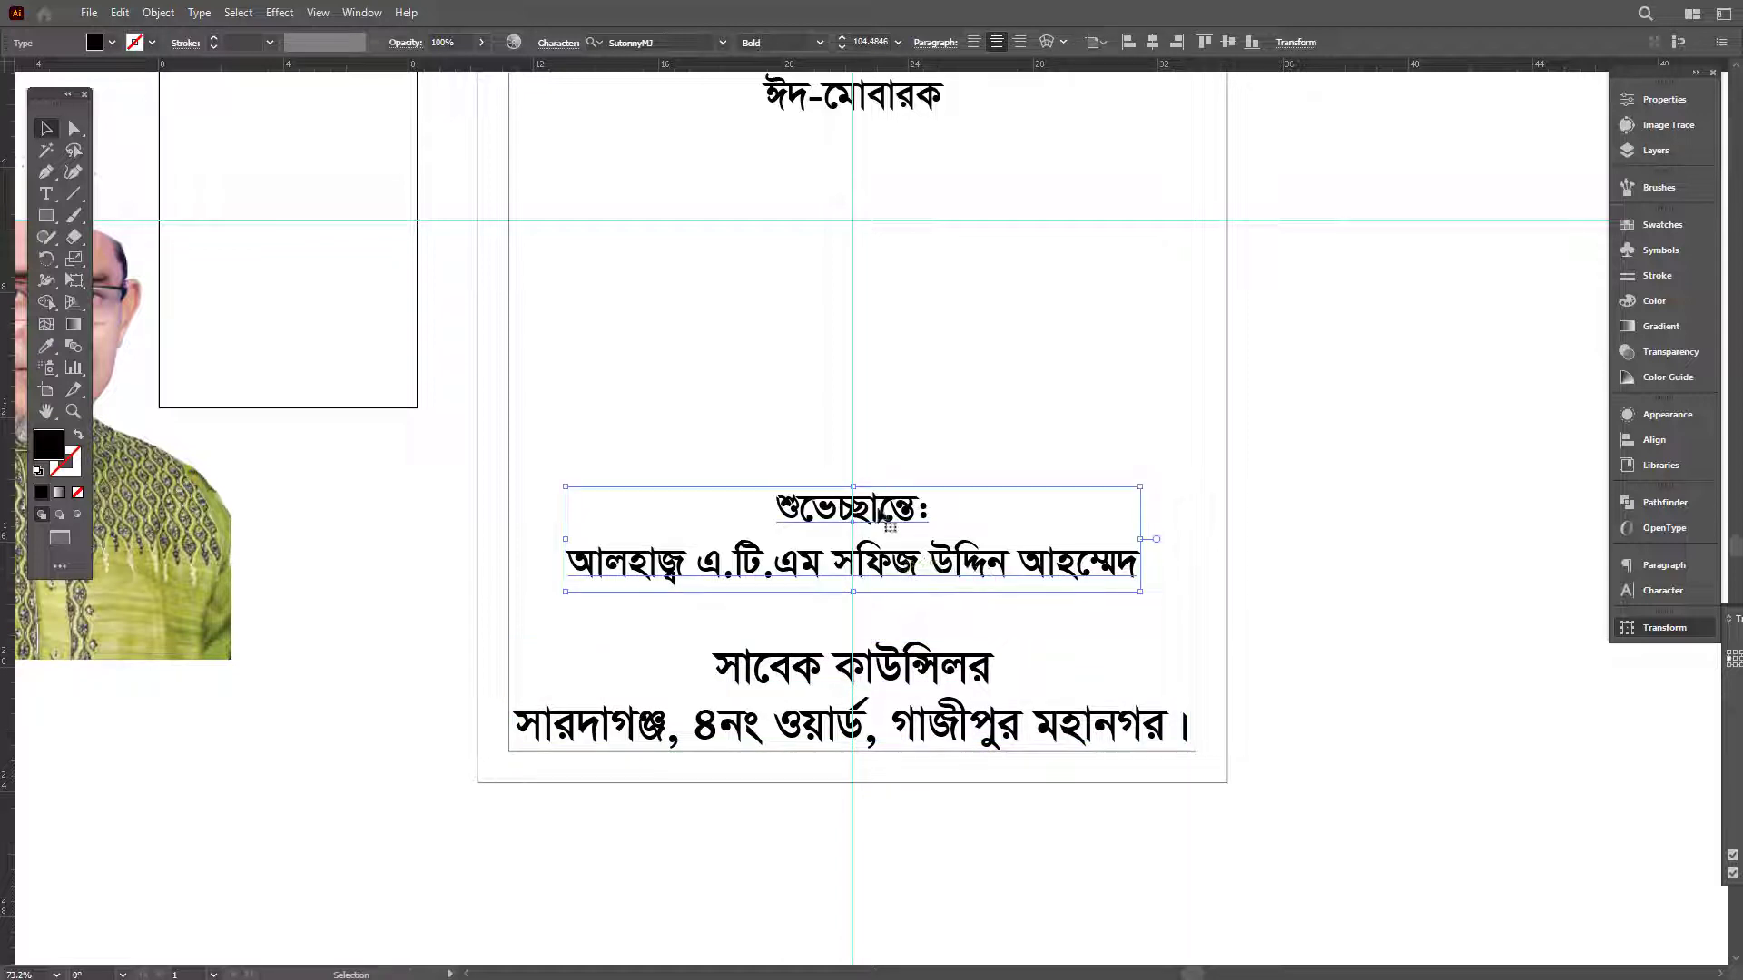
pyautogui.tripleClick(885, 565)
pyautogui.hotkey('ctrl', 'x')
pyautogui.press('Escape')
pyautogui.moveTo(889, 516); pyautogui.dragTo(889, 579)
pyautogui.doubleClick(889, 579)
pyautogui.hotkey('ctrl', 'a')
pyautogui.hotkey('ctrl', 'v')
pyautogui.press('Escape')
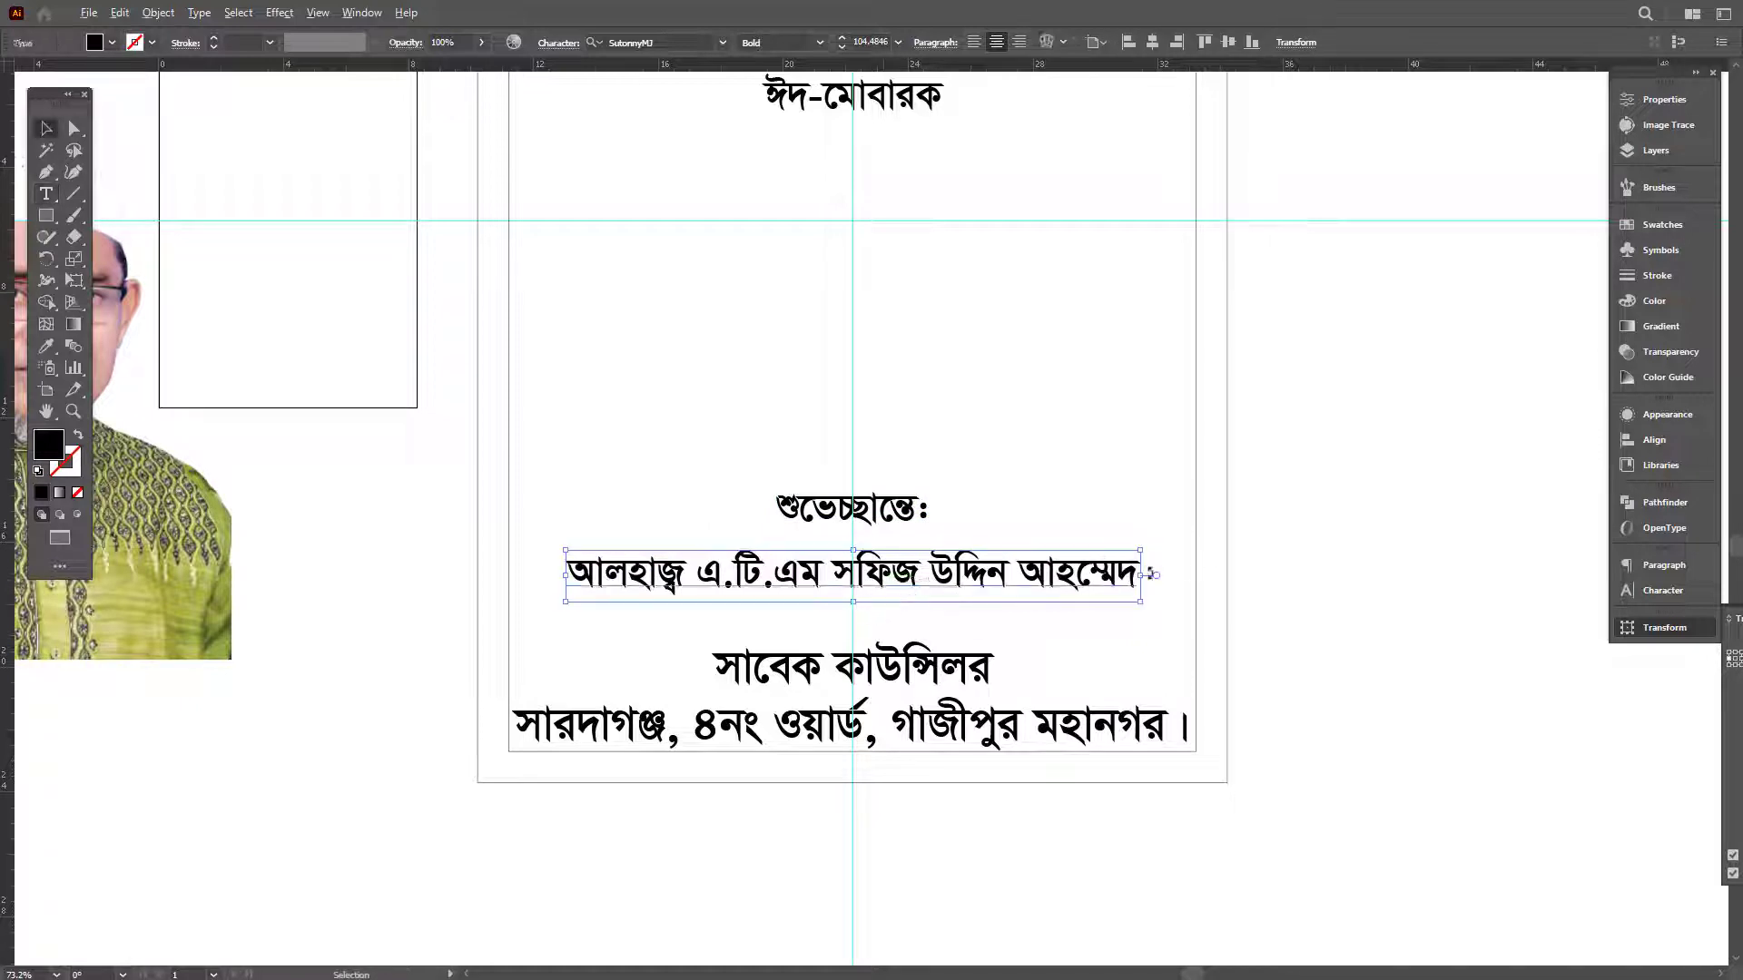
# Stretch the name line taller and to the inner frame's full width, and flatten the designation and address lines beneath it.
pyautogui.moveTo(1147, 573); pyautogui.dragTo(1195, 568)
pyautogui.moveTo(854, 605); pyautogui.dragTo(894, 632)
pyautogui.click(897, 522)
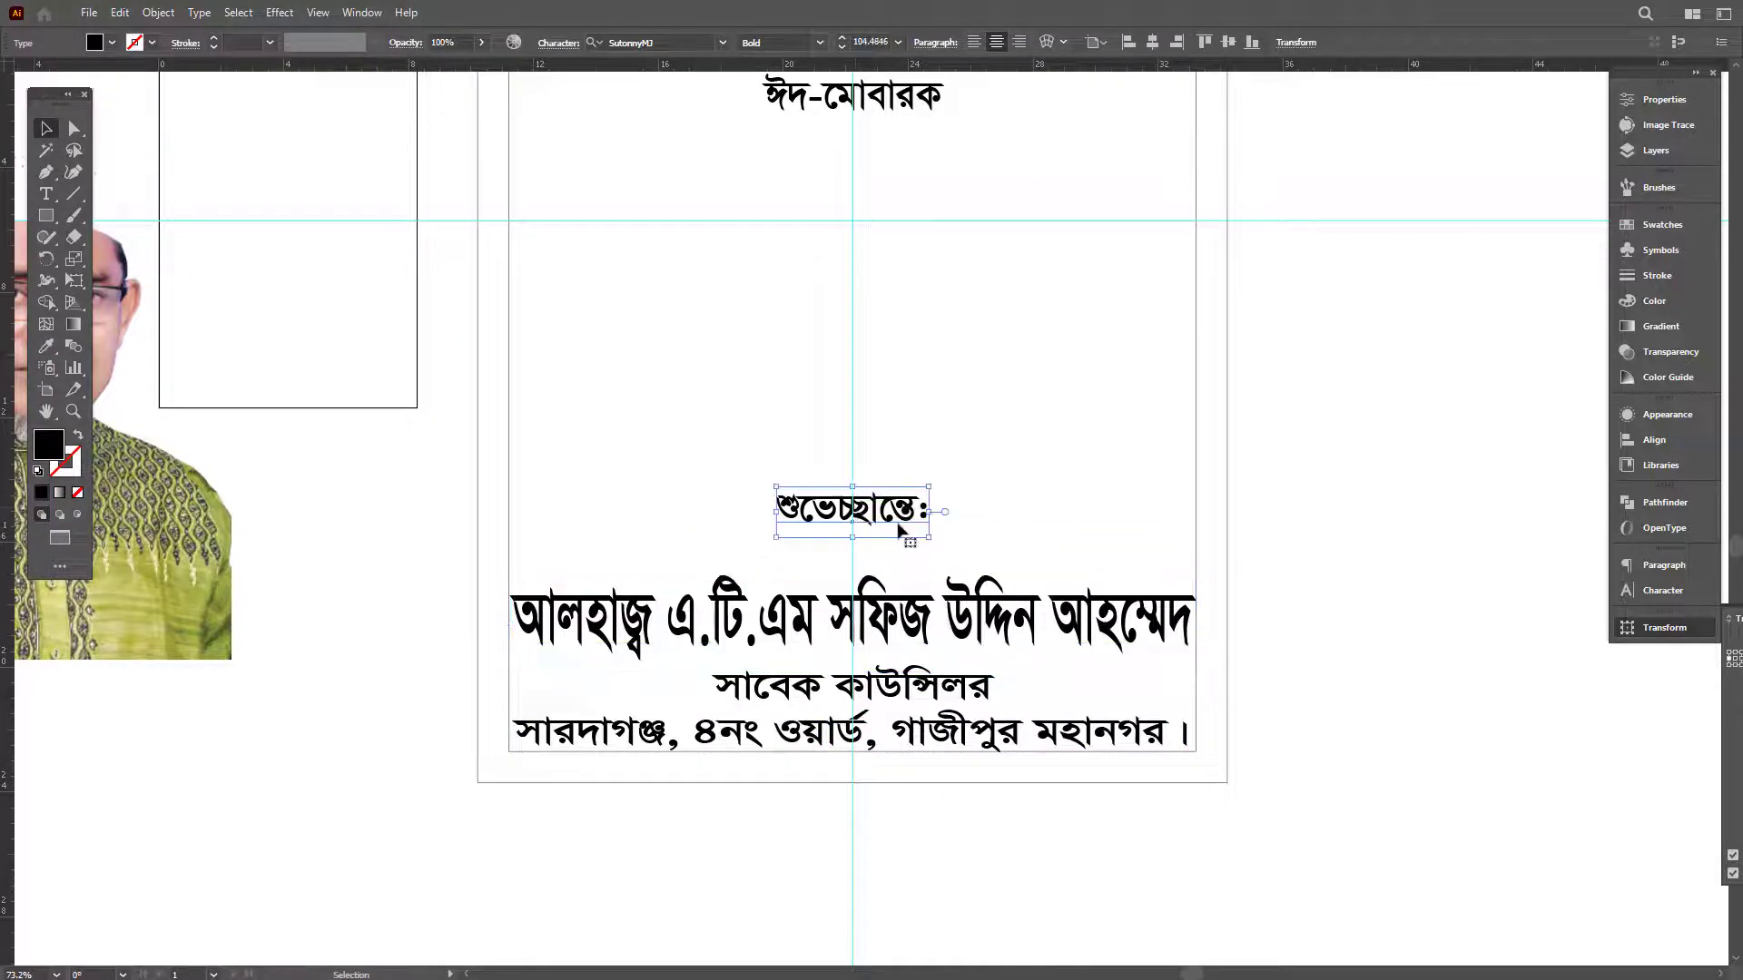
# Set the শুভেচ্ছান্তে: line in the Shorif Sayef Bijoy 52 font and move it to the inner frame's left edge above the name line.
pyautogui.hotkey('ctrl', 't')
pyautogui.click(1498, 585)
pyautogui.write('shori')
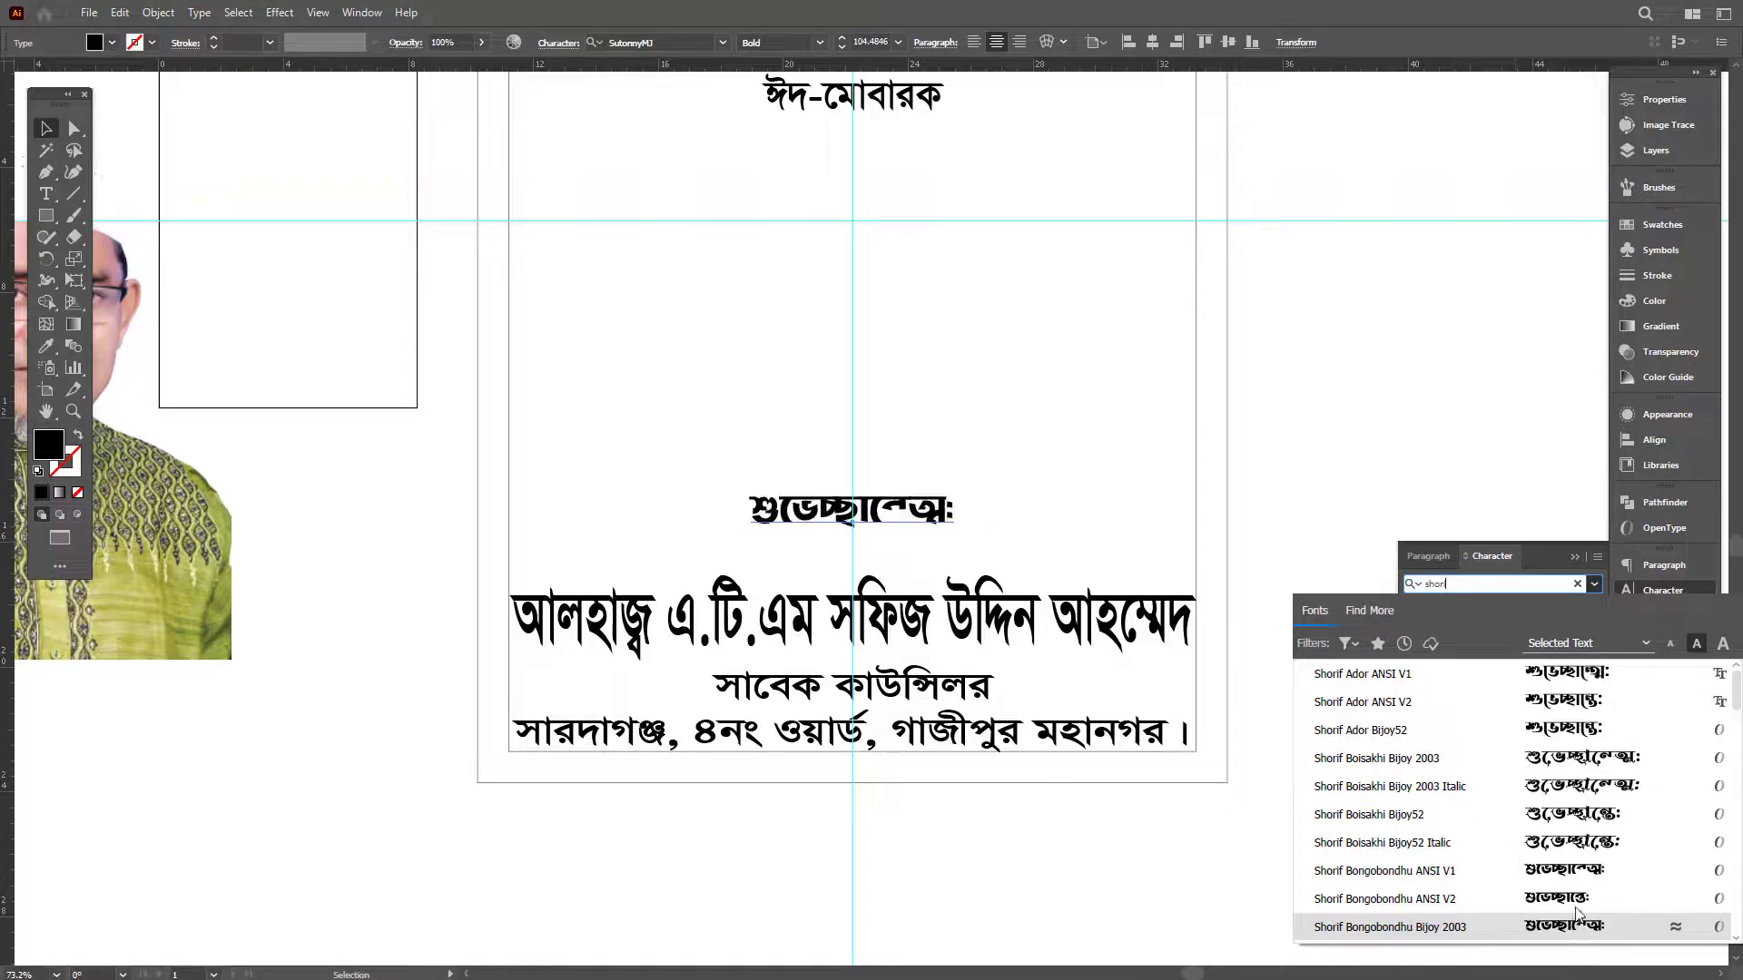
pyautogui.scroll(-4, 1579, 911)
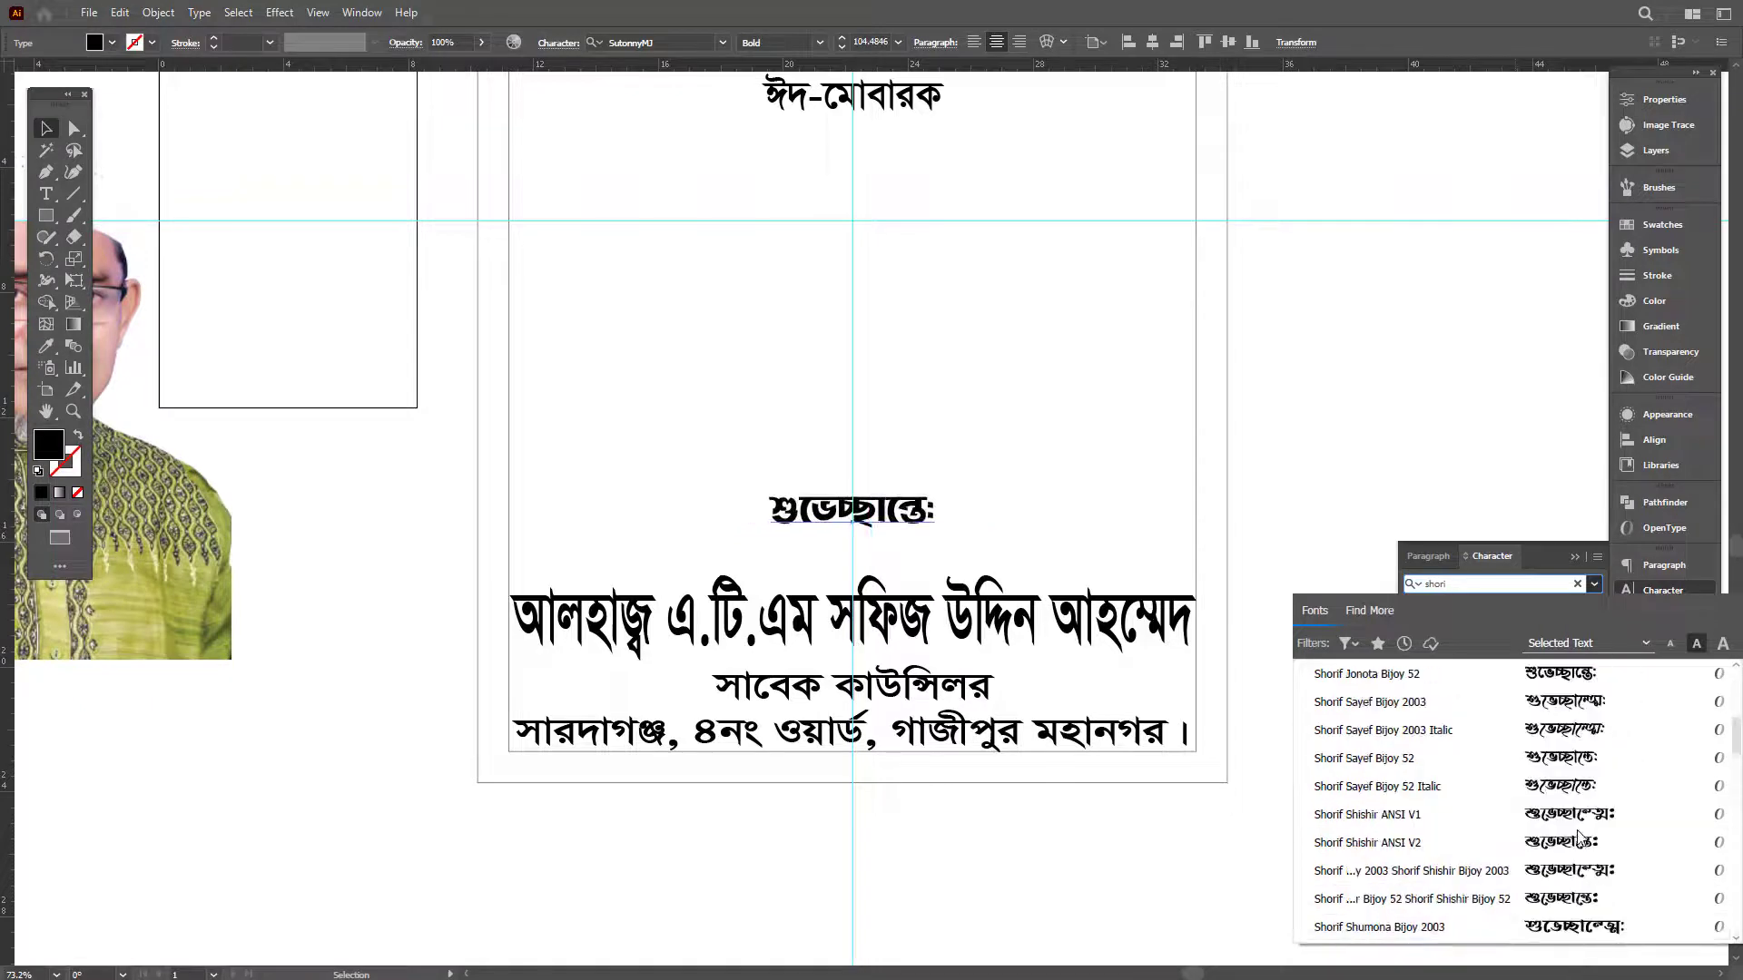
pyautogui.click(1569, 760)
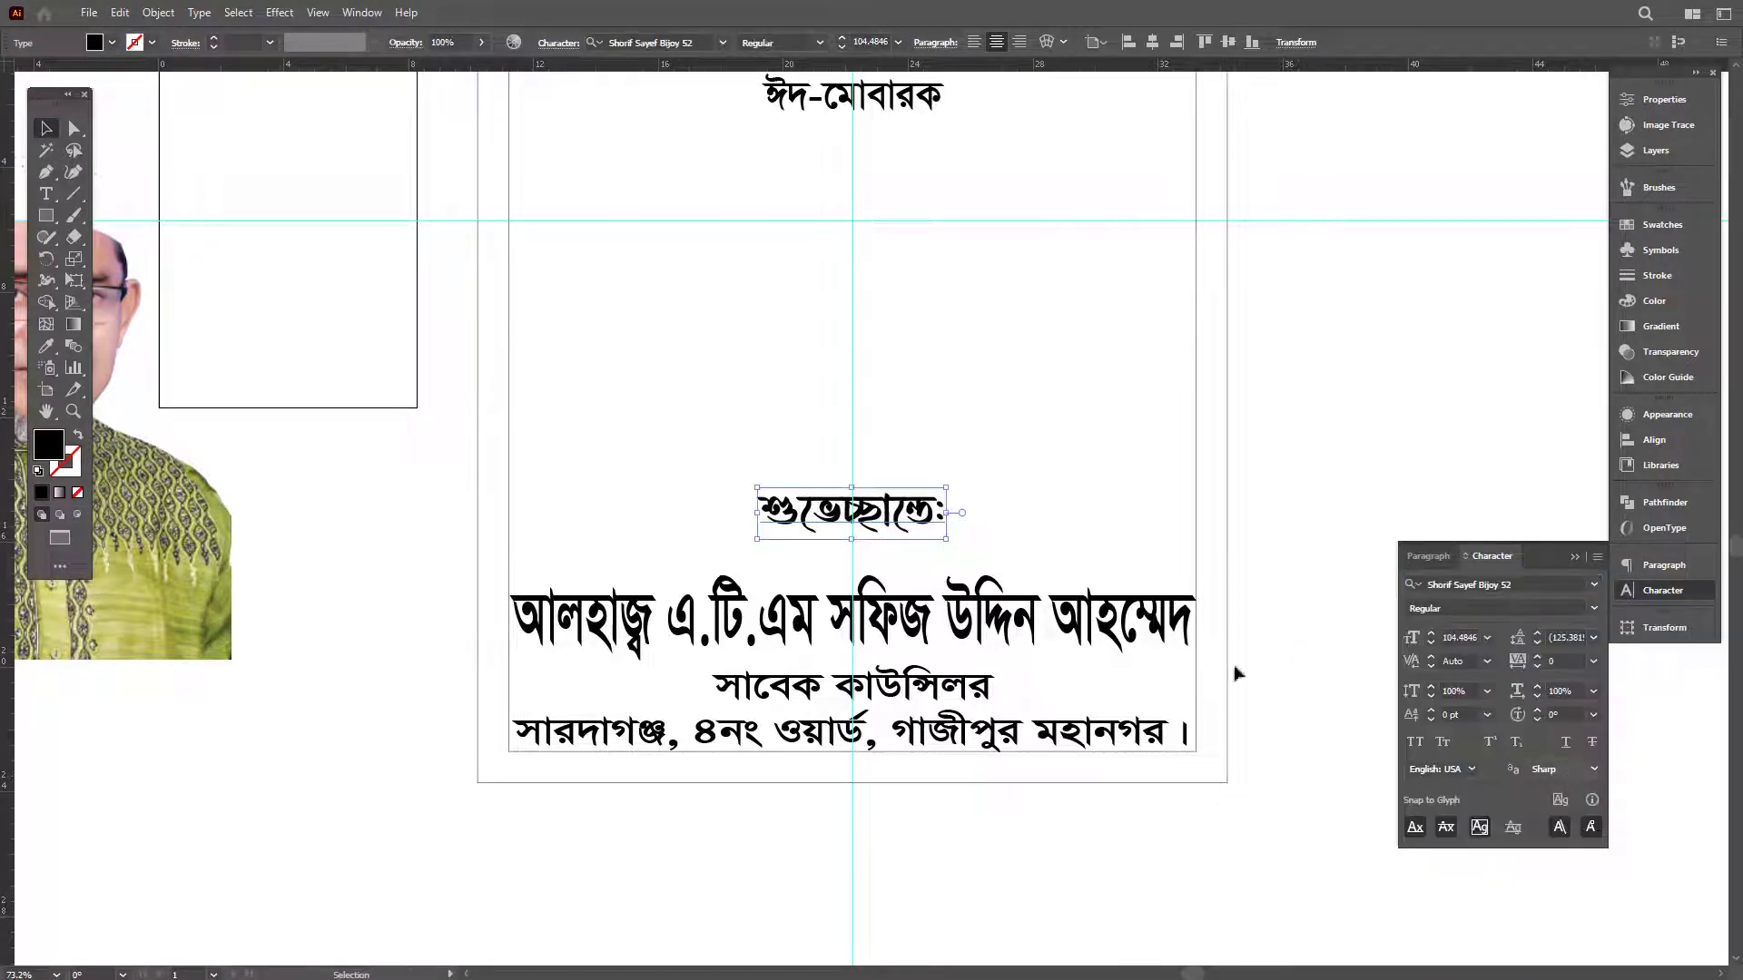
pyautogui.moveTo(869, 510); pyautogui.dragTo(604, 548)
pyautogui.scroll(-2, 786, 617)
pyautogui.moveTo(786, 617); pyautogui.dragTo(662, 647)
# Draw a Pen path above the sender text, curving down from outside the poster's left edge and running straight past its right edge.
pyautogui.click(938, 587)
pyautogui.click(386, 393)
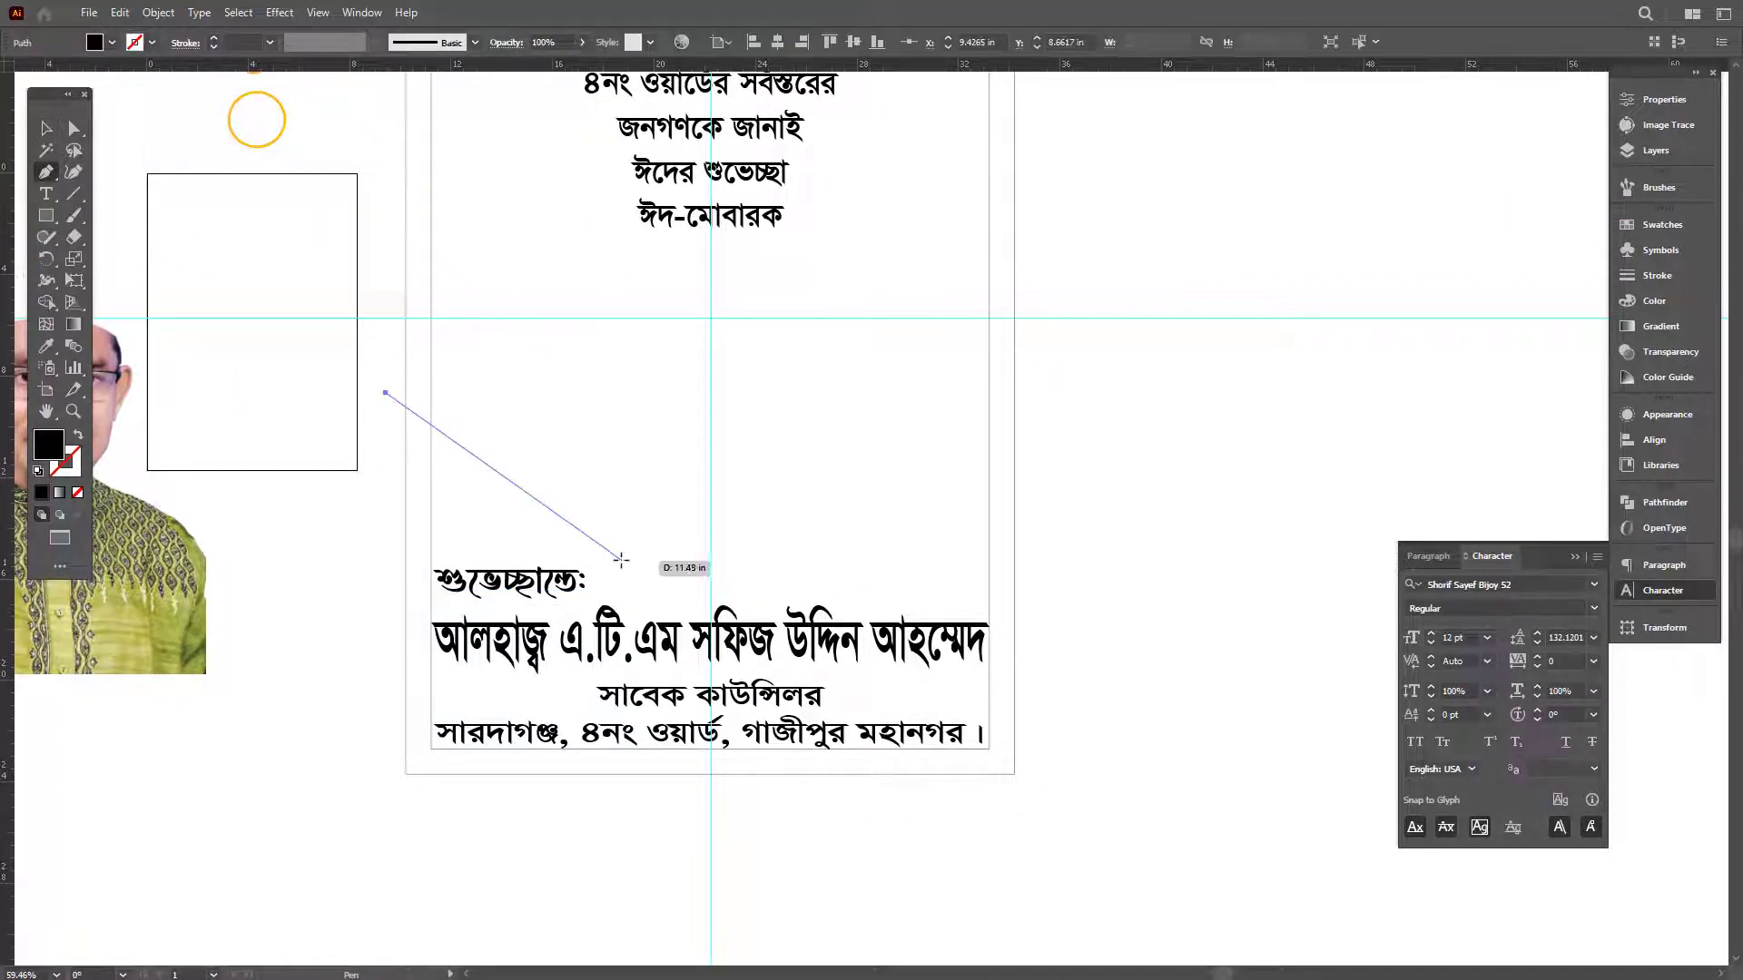
pyautogui.moveTo(623, 559); pyautogui.dragTo(862, 560)
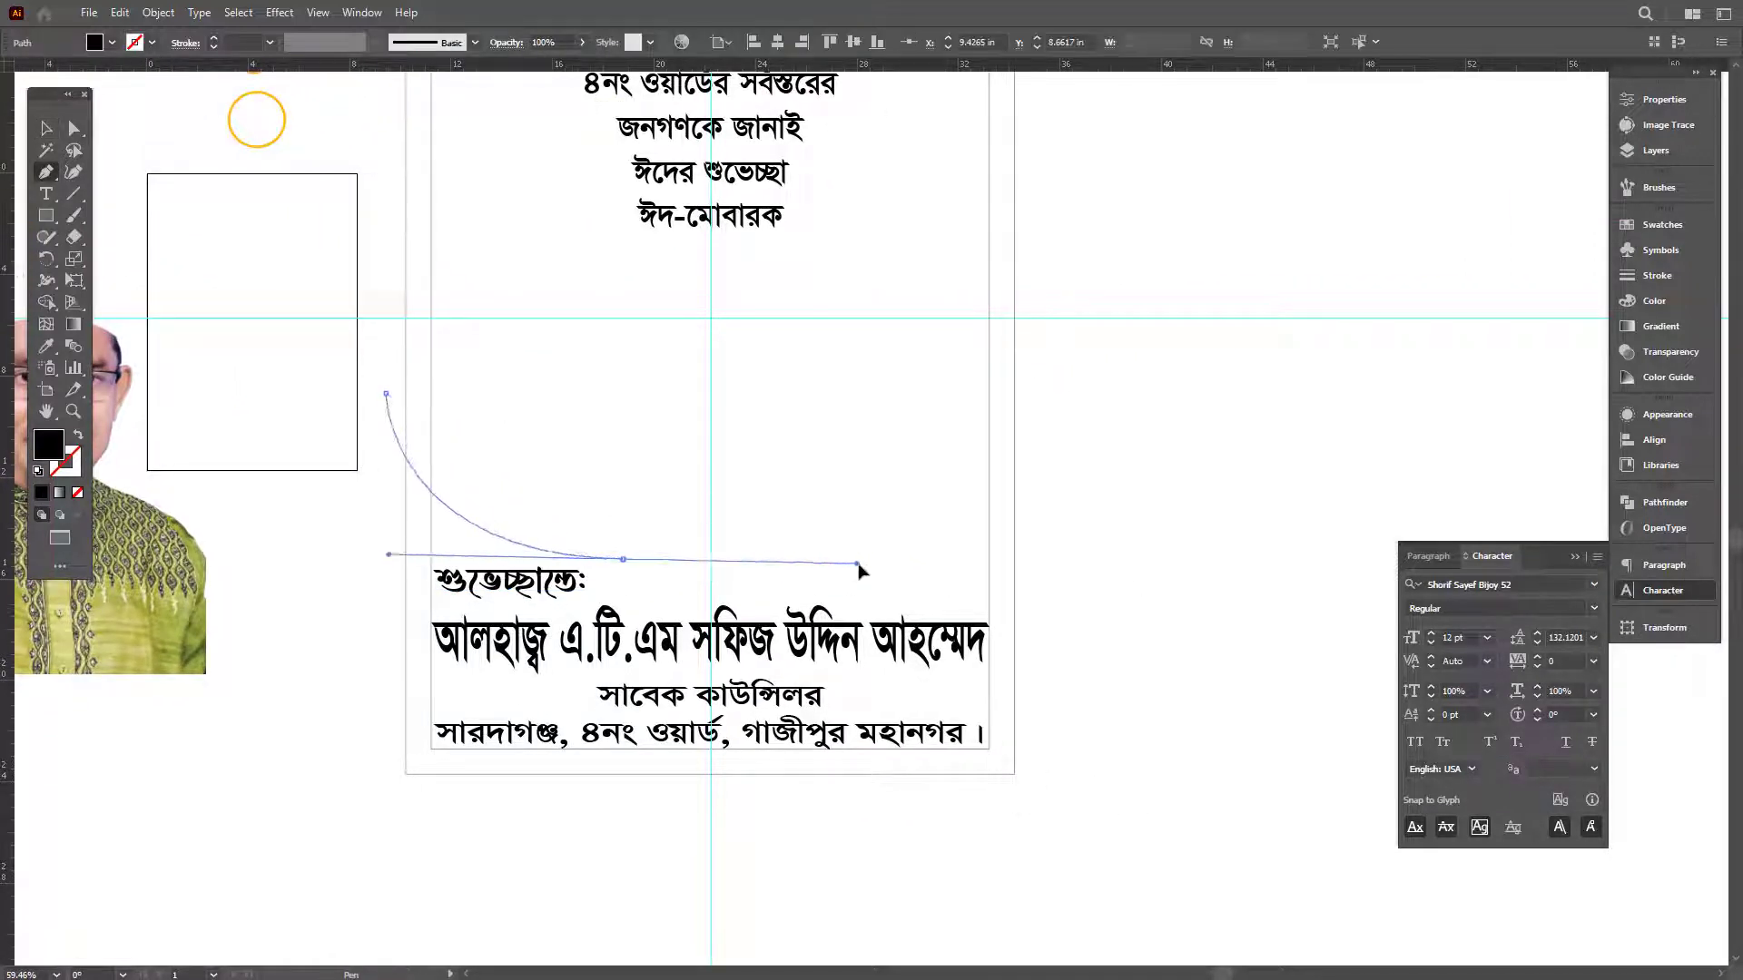
pyautogui.click(624, 559)
pyautogui.keyDown('shift'); pyautogui.click(1150, 537); pyautogui.keyUp('shift')
# Swap the fill and stroke of the drawn curve so that it is an unfilled outline.
pyautogui.press('v')
pyautogui.moveTo(1201, 479); pyautogui.dragTo(1147, 521)
pyautogui.moveTo(994, 664); pyautogui.dragTo(993, 668)
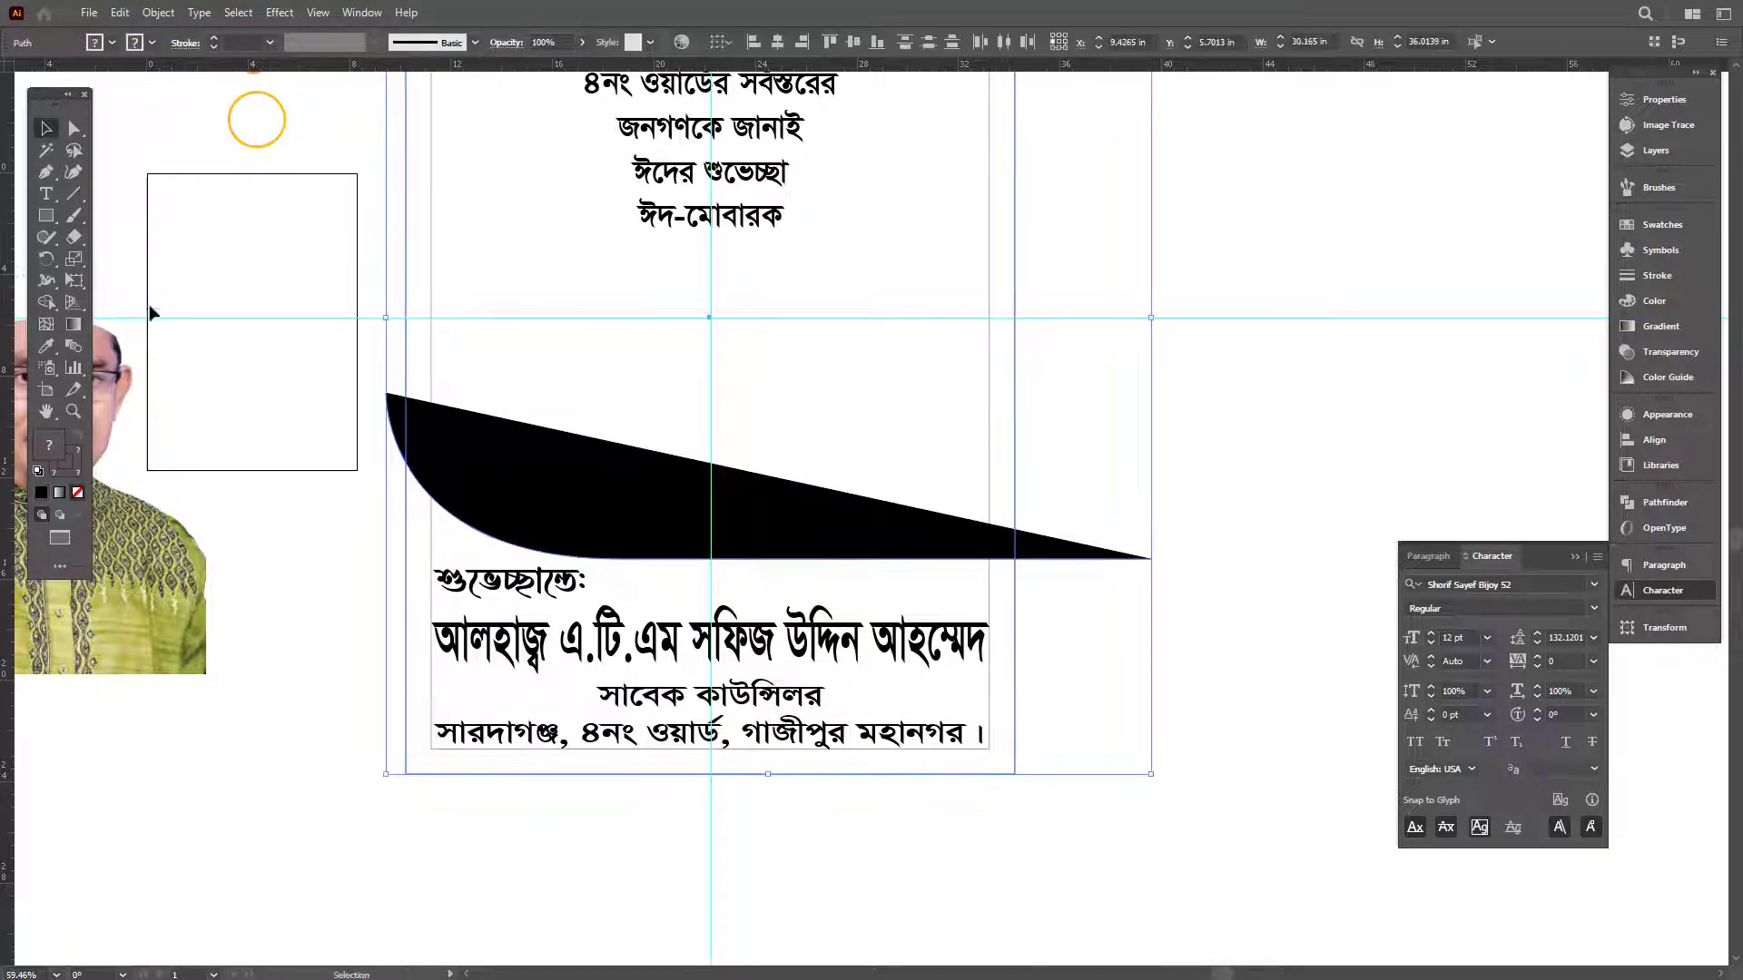
pyautogui.moveTo(1229, 381); pyautogui.dragTo(1091, 638)
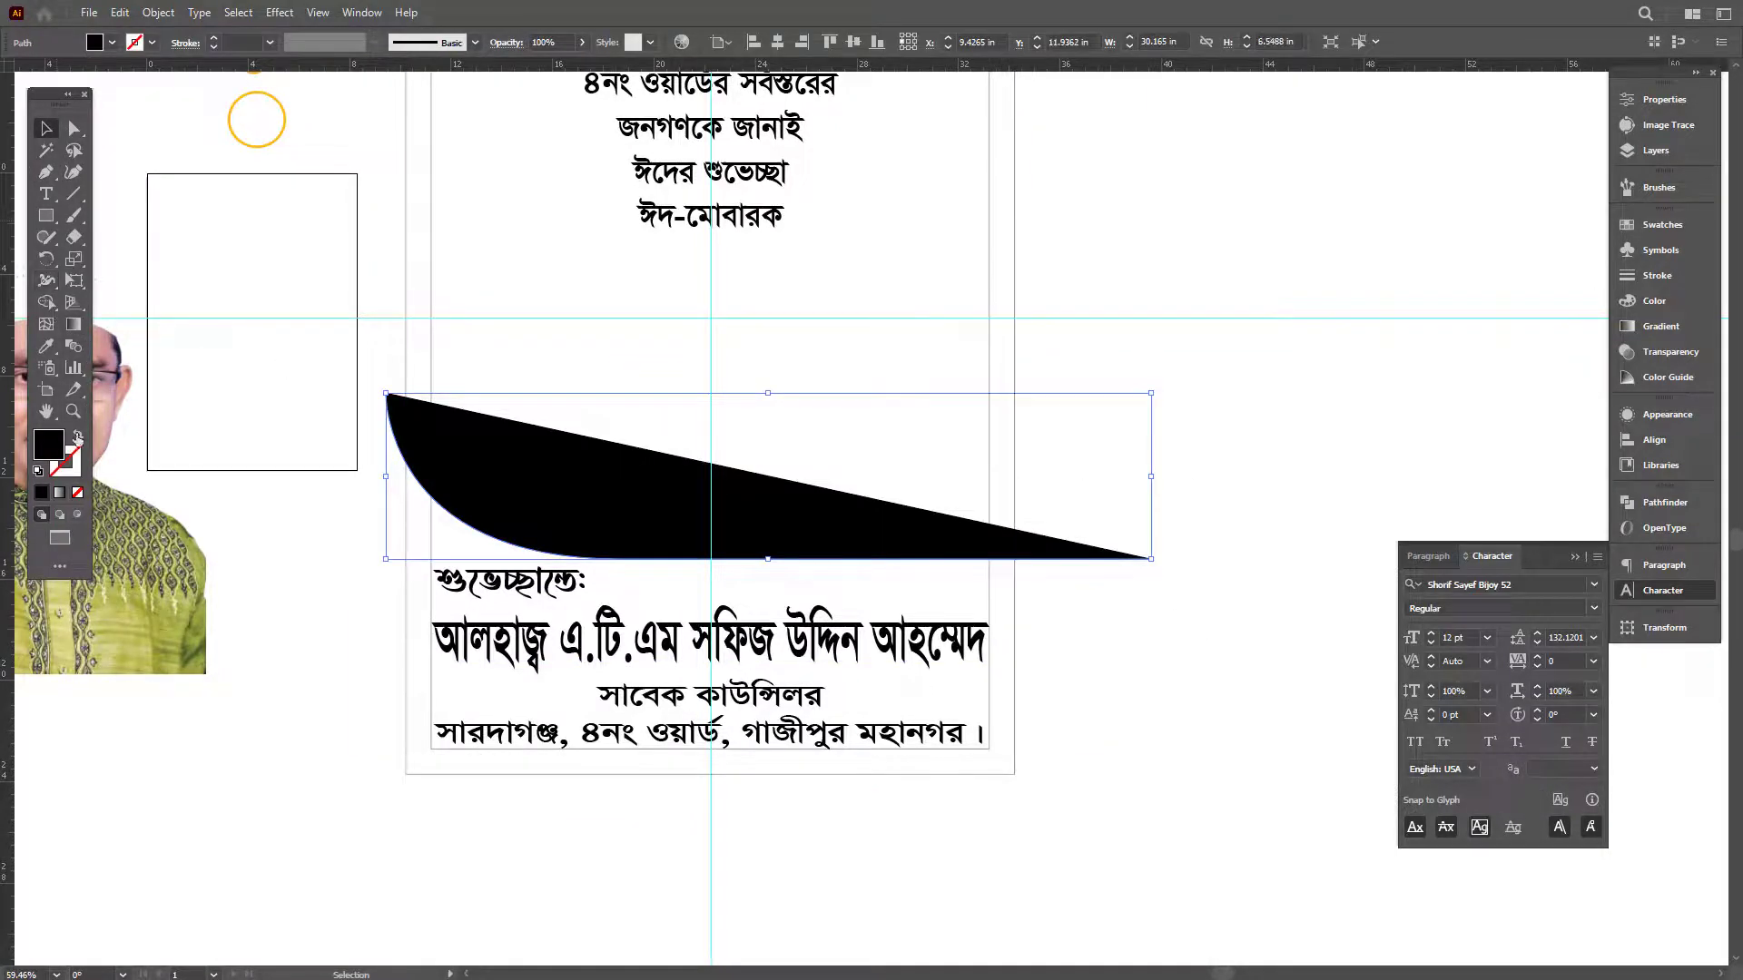
pyautogui.click(78, 437)
# Divide the poster's outer rectangle along the curve with Pathfinder and ungroup the resulting pieces.
pyautogui.click(1014, 346)
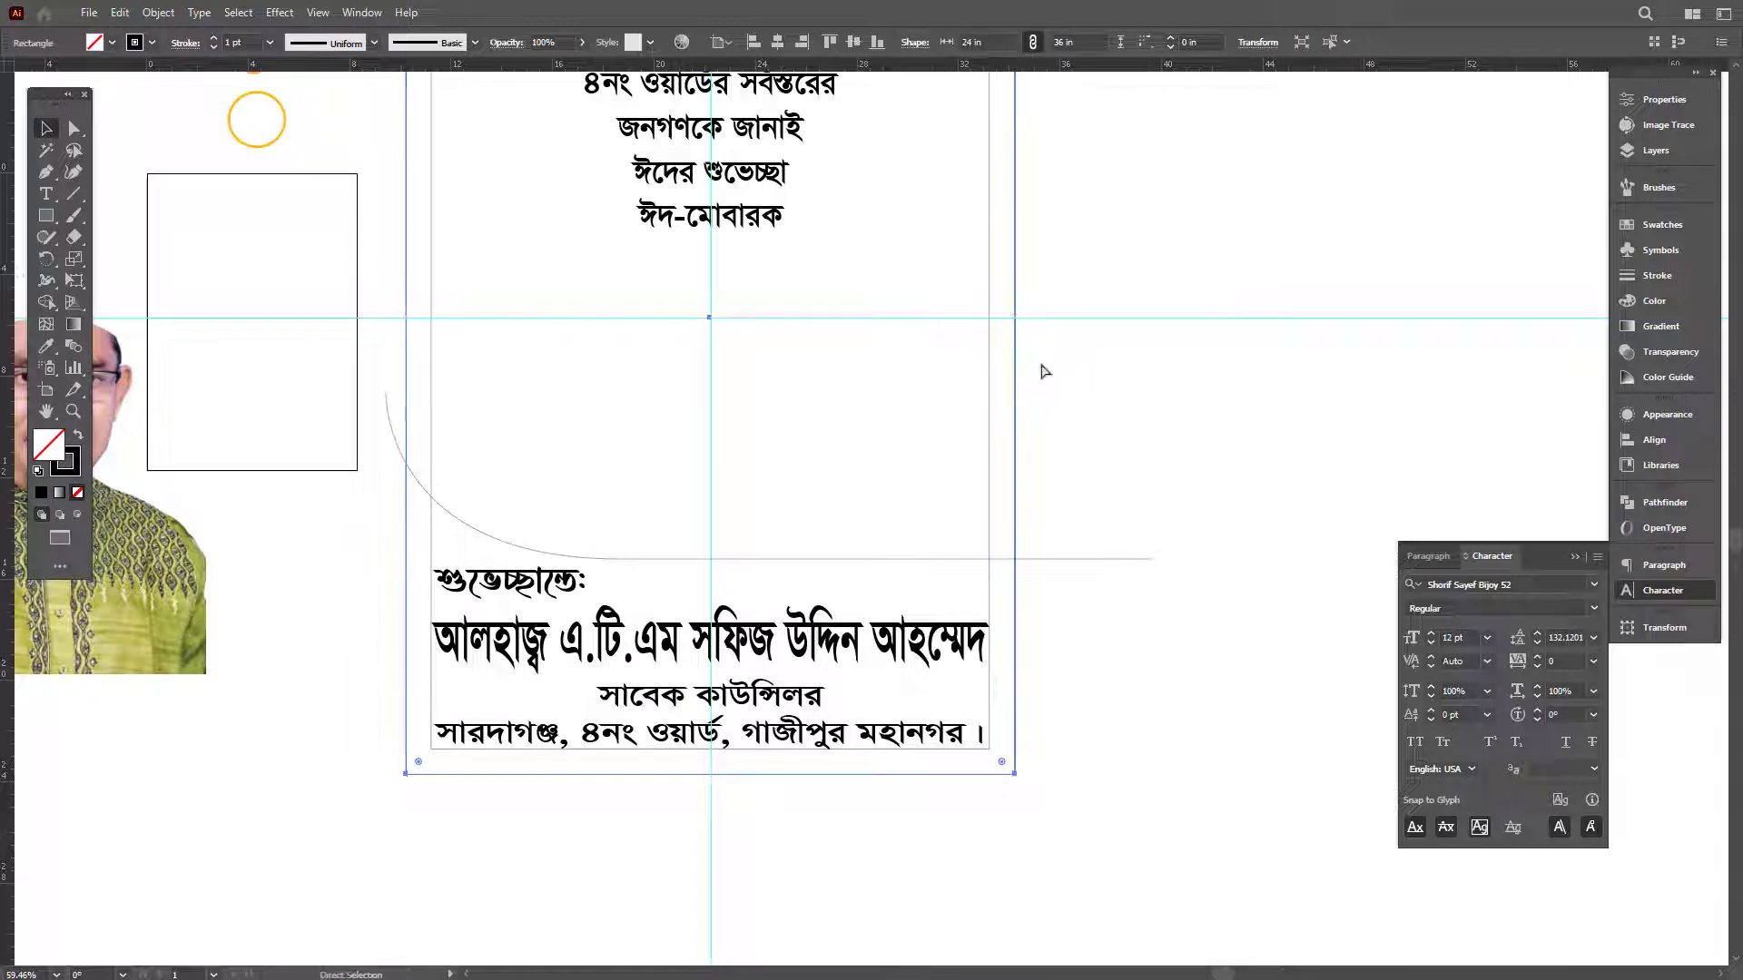
pyautogui.click(1139, 560)
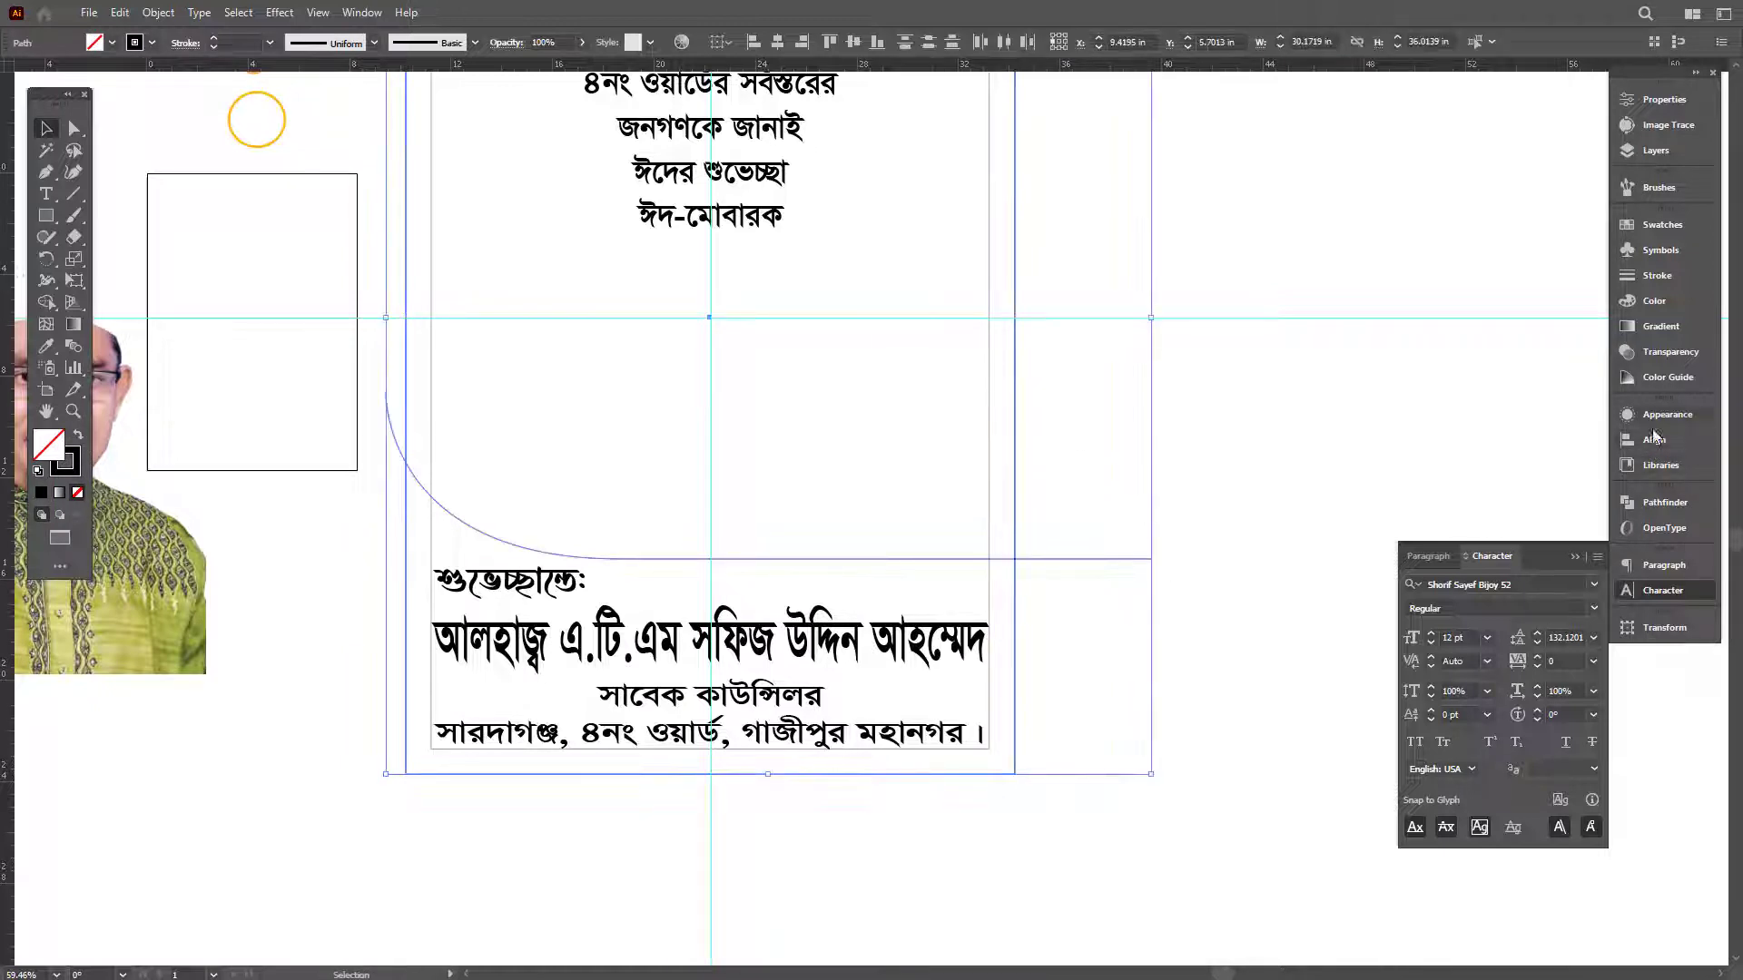
pyautogui.click(1654, 504)
pyautogui.click(1413, 583)
pyautogui.rightClick(1227, 378)
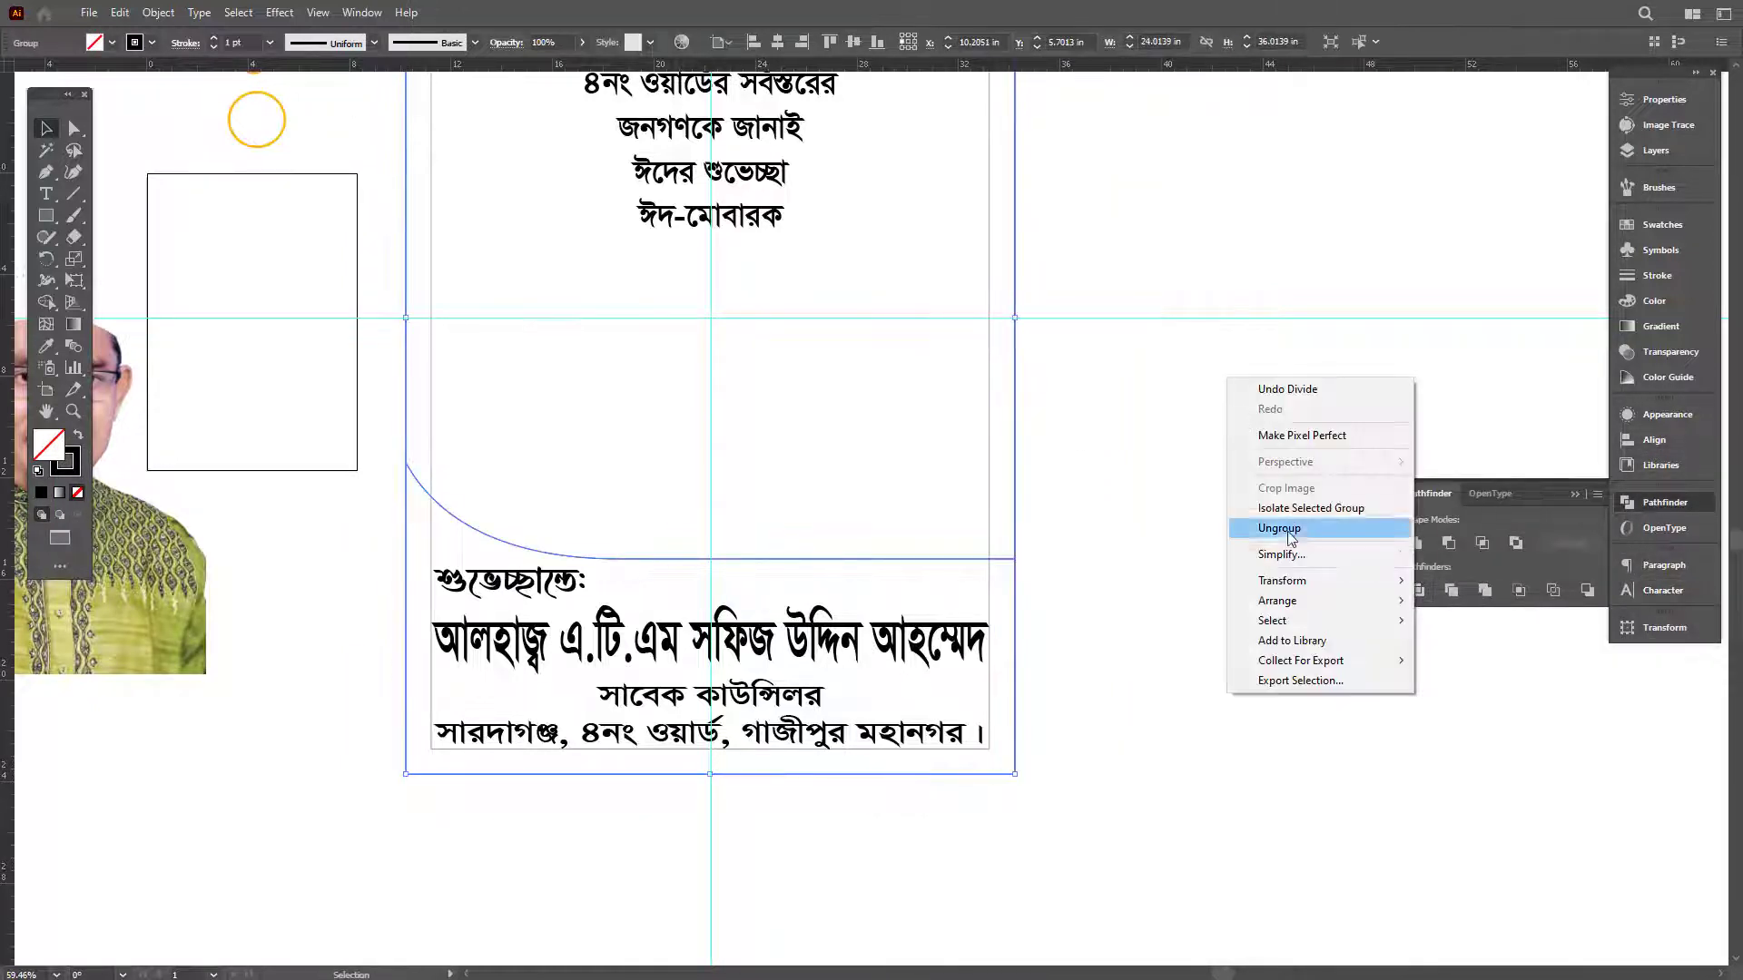
pyautogui.click(1280, 529)
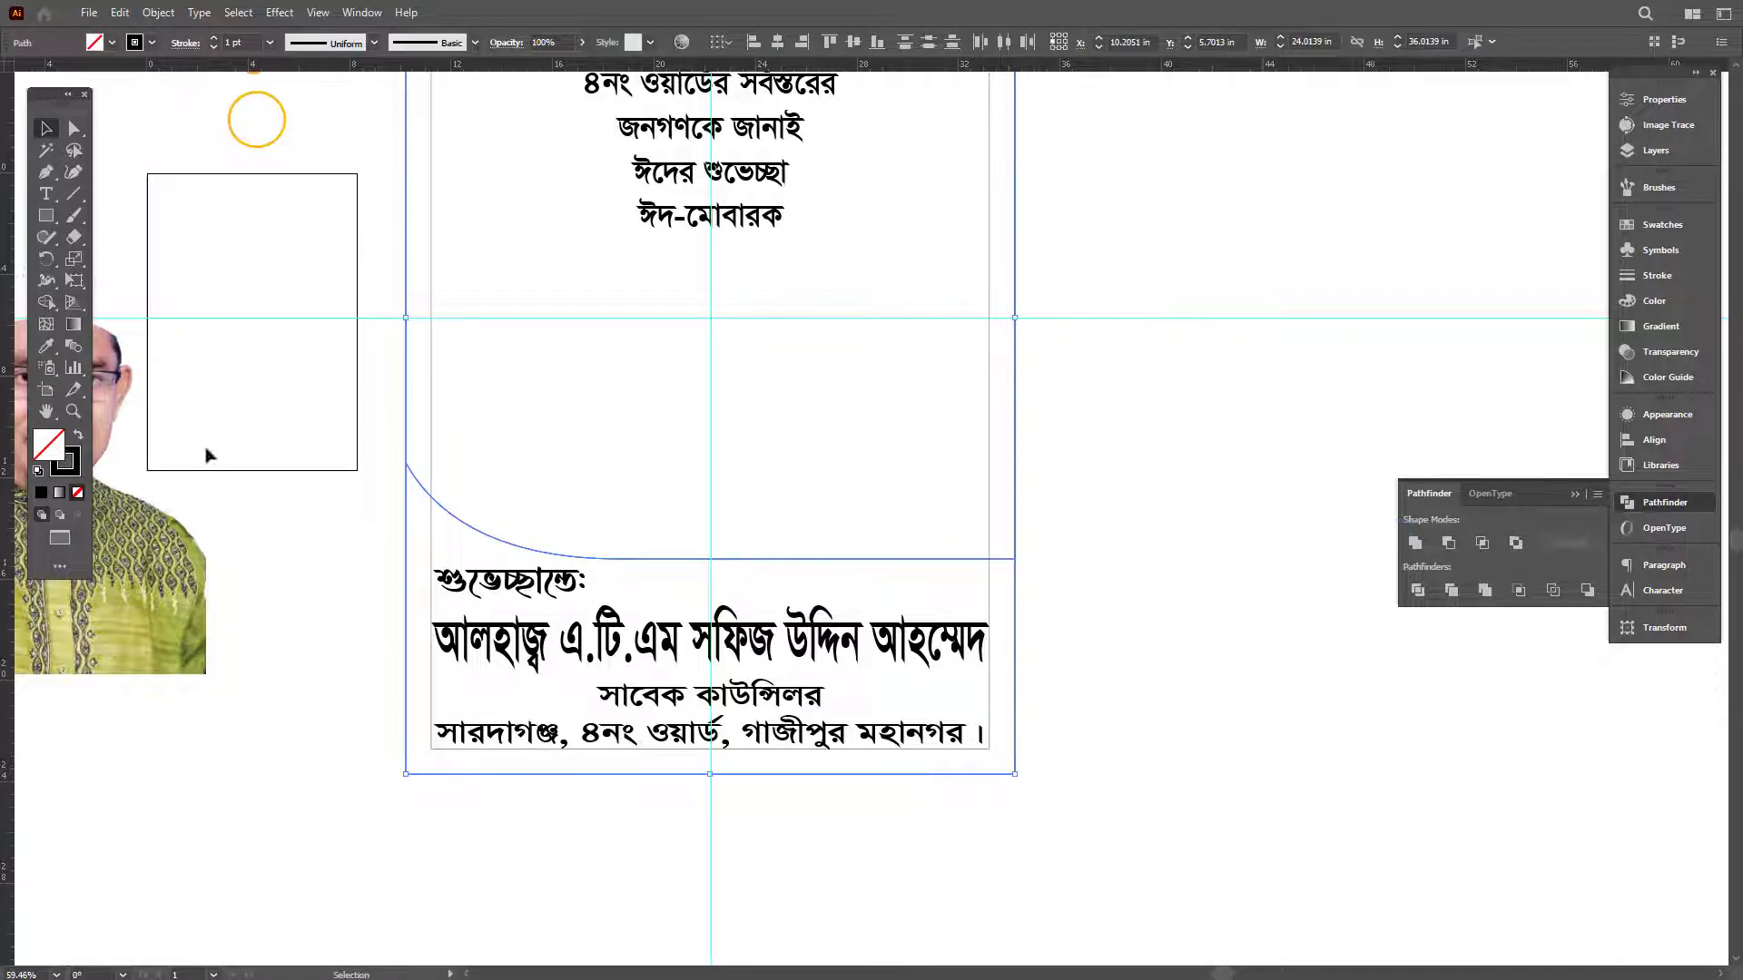
# Swap the divided pieces to a solid fill and delete the piece above the curve.
pyautogui.click(78, 435)
pyautogui.click(299, 526)
pyautogui.click(868, 443)
pyautogui.press('Delete')
# Fill the remaining bottom shape with red (C 0, M 100, Y 100, K 0) and send it behind the sender text.
pyautogui.click(896, 605)
pyautogui.hotkey('ctrl', 'o')
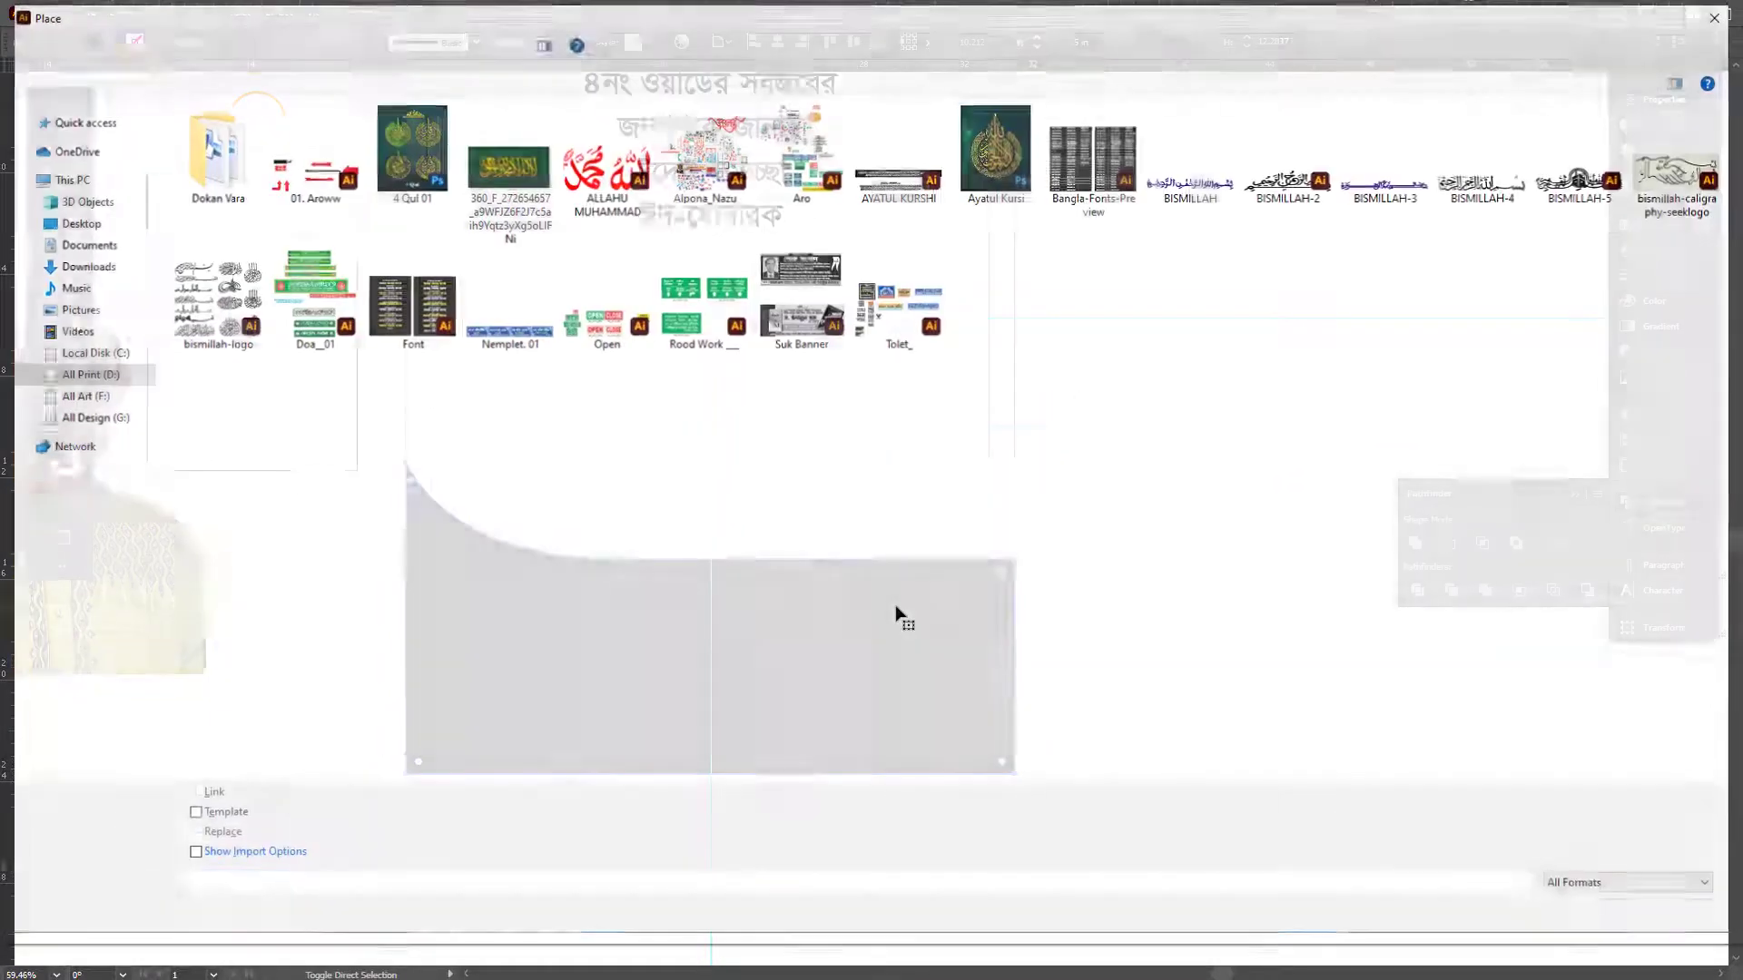
pyautogui.press('Escape')
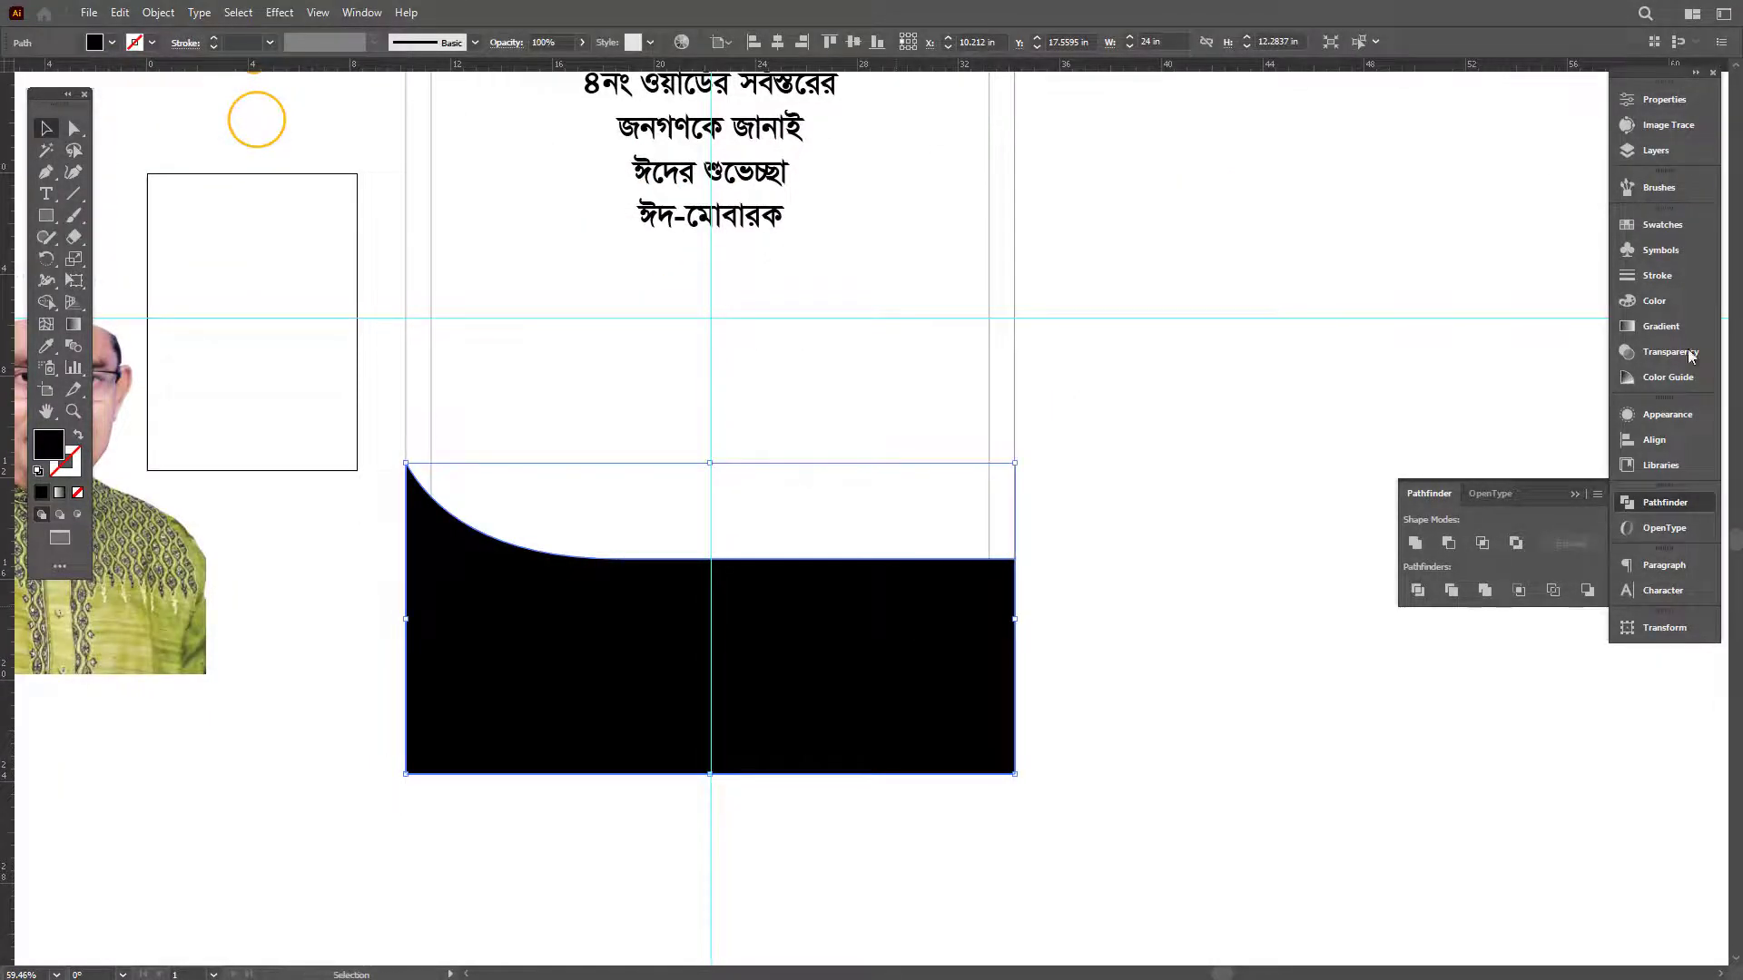
pyautogui.click(1653, 301)
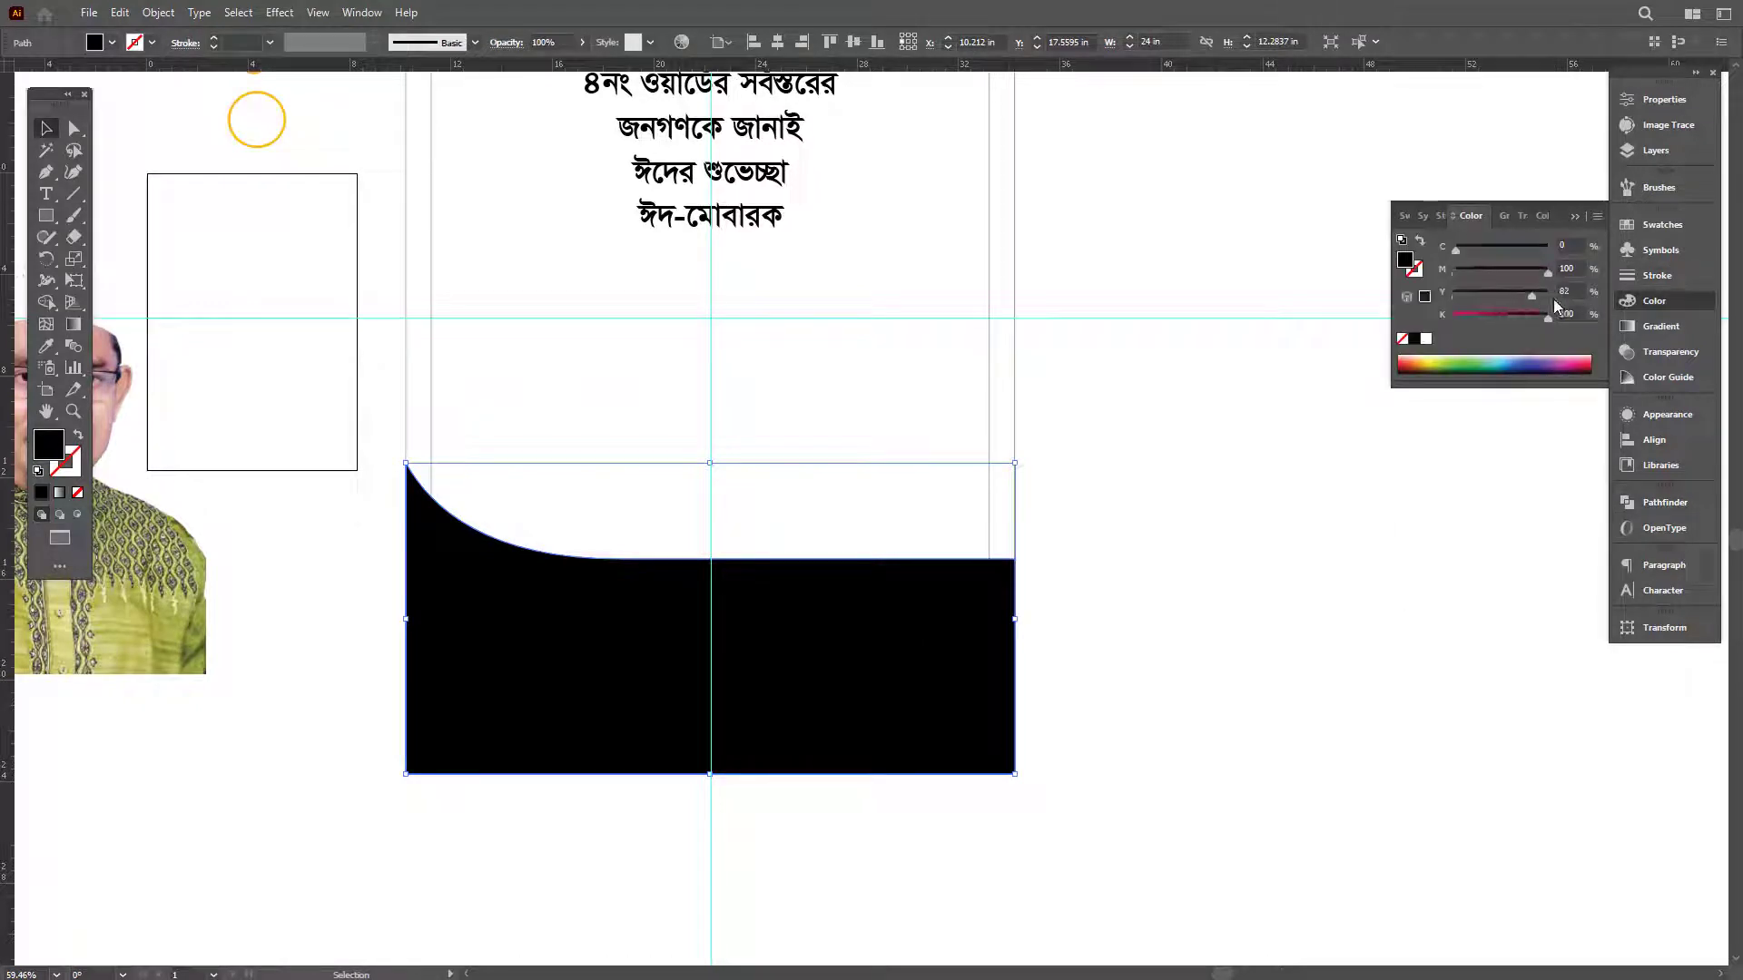
pyautogui.moveTo(1553, 301); pyautogui.dragTo(1557, 301)
pyautogui.moveTo(1548, 318); pyautogui.dragTo(1042, 386)
pyautogui.scroll(4, 558, 652)
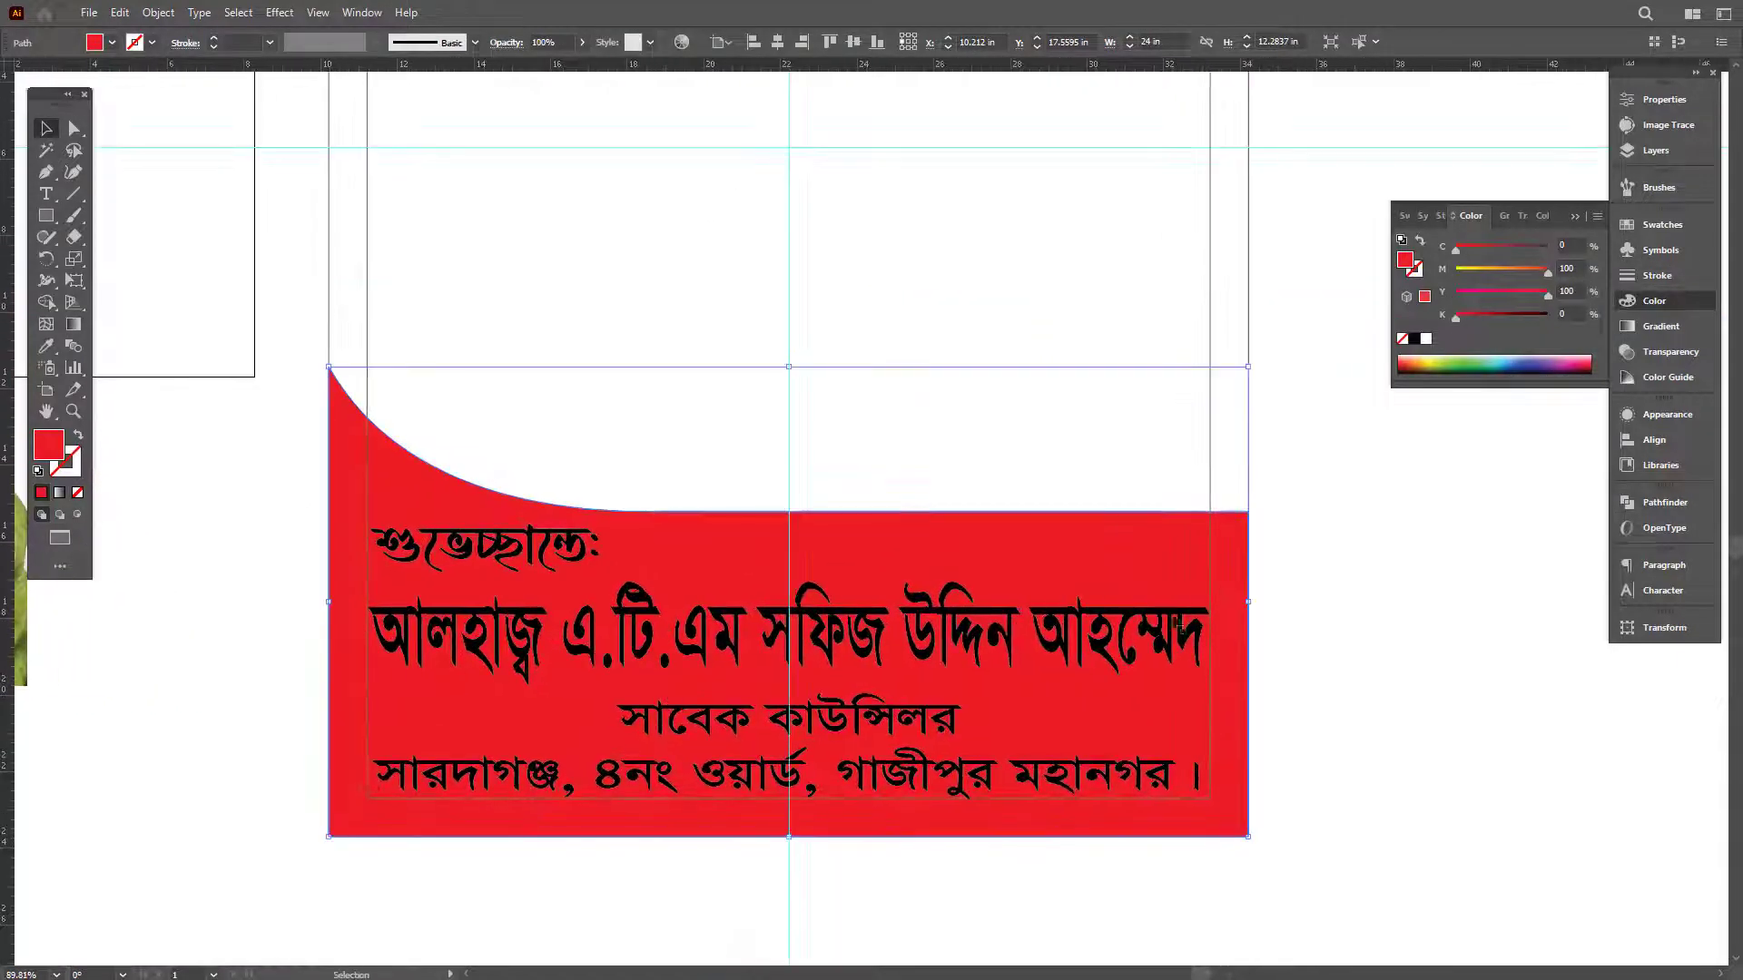
# Compress the sender text lines vertically toward the inner frame's bottom edge and colour them white.
pyautogui.click(1179, 626)
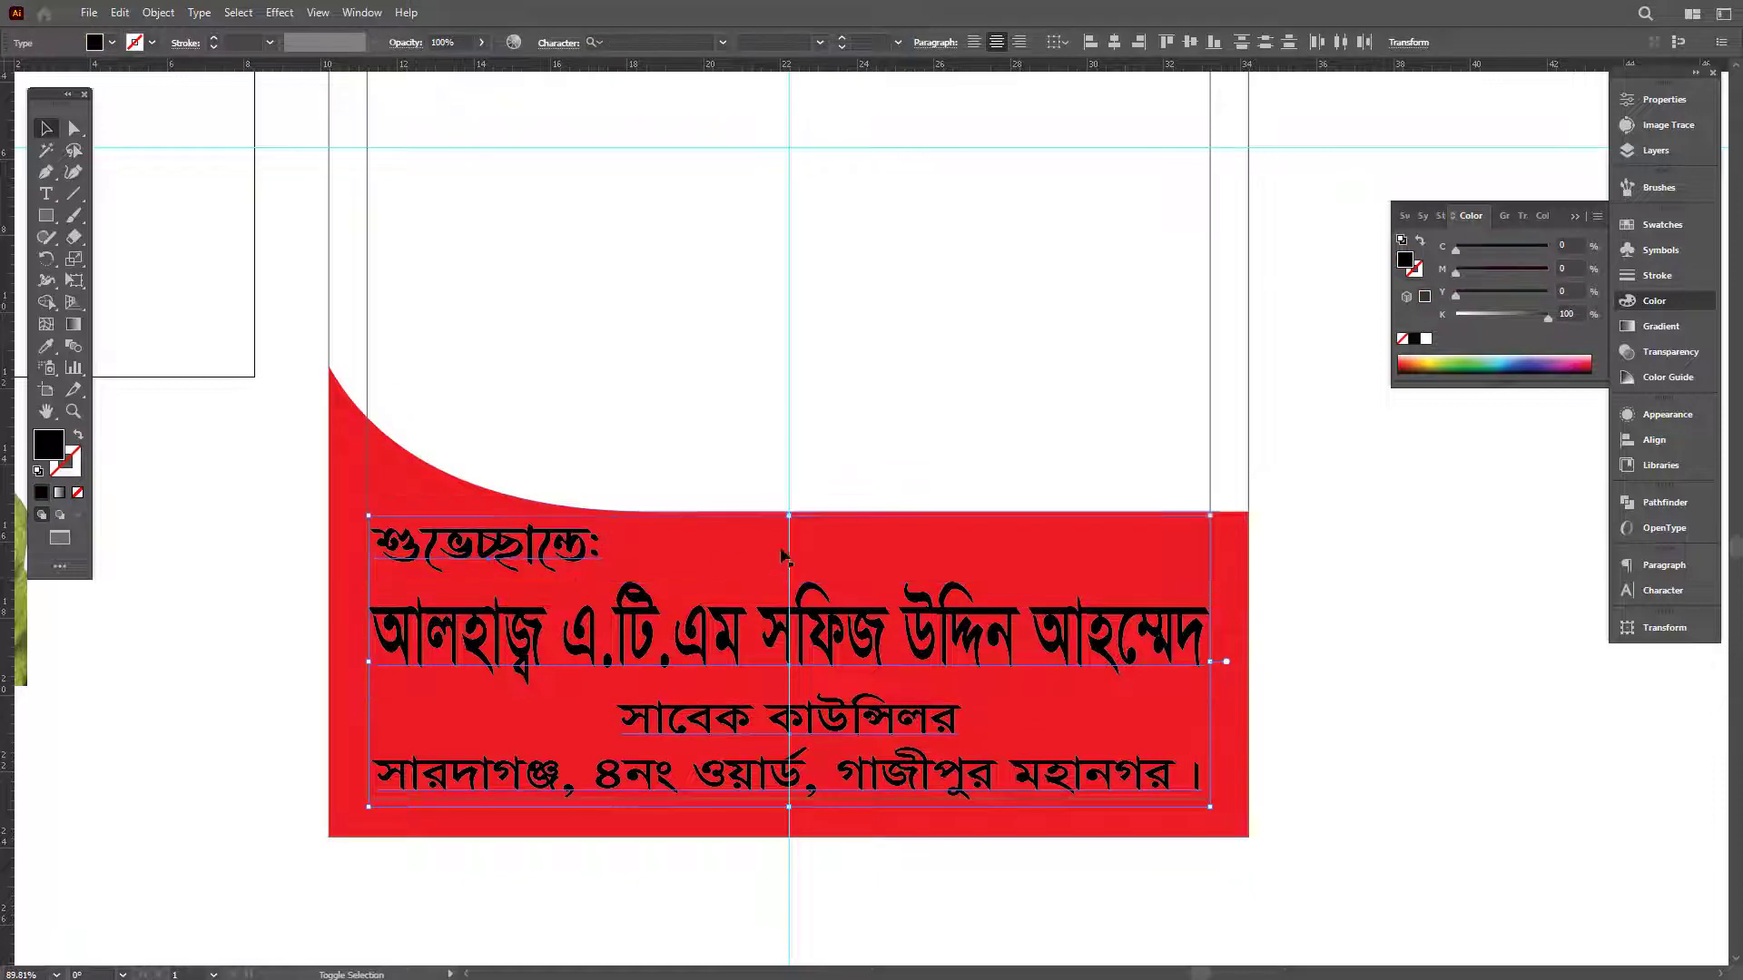
pyautogui.moveTo(806, 548); pyautogui.dragTo(808, 586)
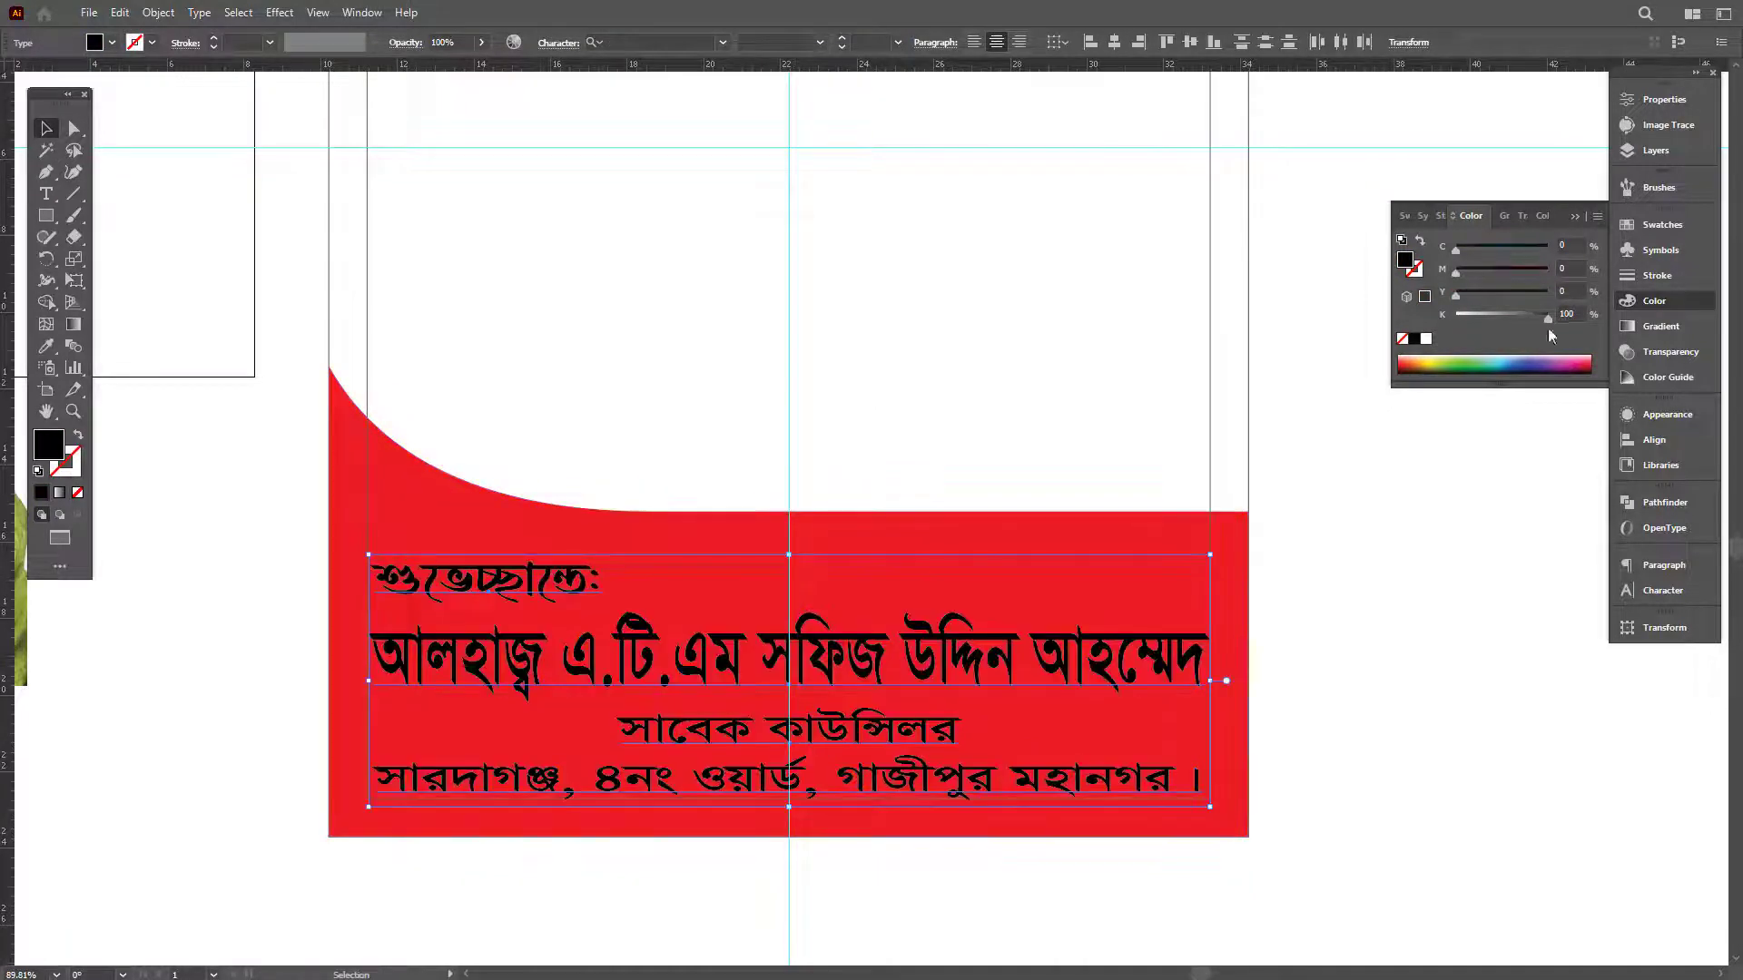
pyautogui.click(1426, 339)
# Shorten the red shape to about 10.55 in high and add a slightly raised copy behind it with magenta set to 30%.
pyautogui.click(790, 482)
pyautogui.moveTo(790, 369); pyautogui.dragTo(791, 437)
pyautogui.moveTo(880, 577); pyautogui.dragTo(886, 564)
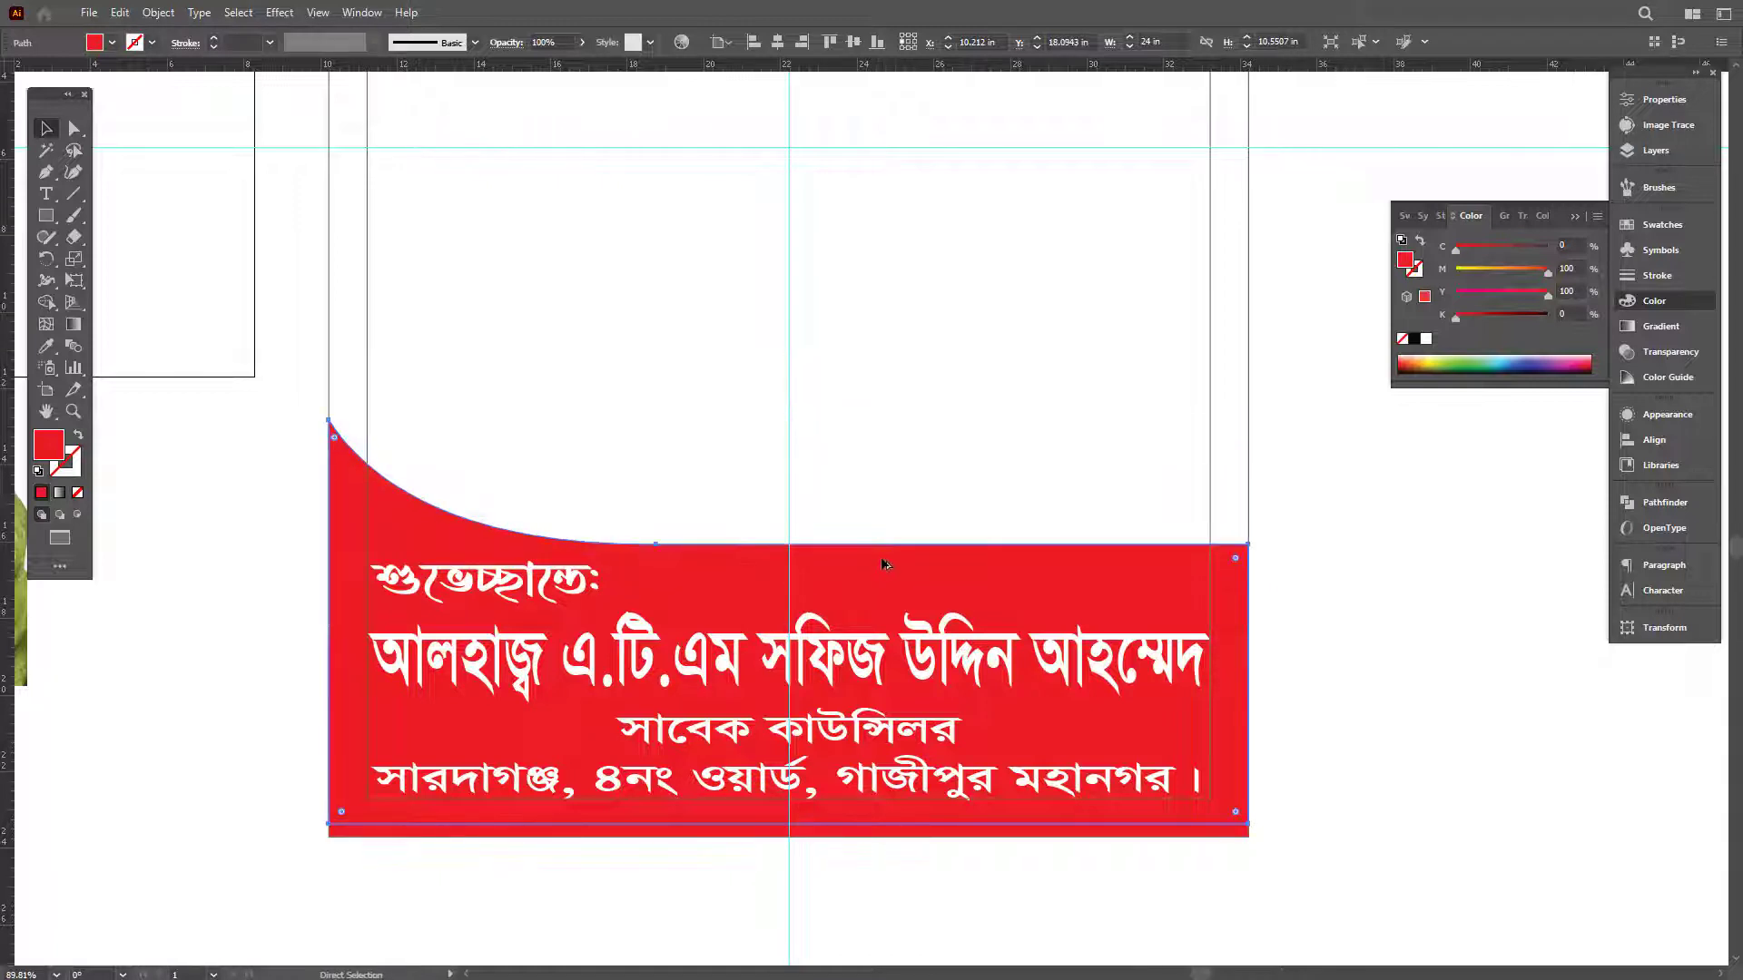
pyautogui.write('30')
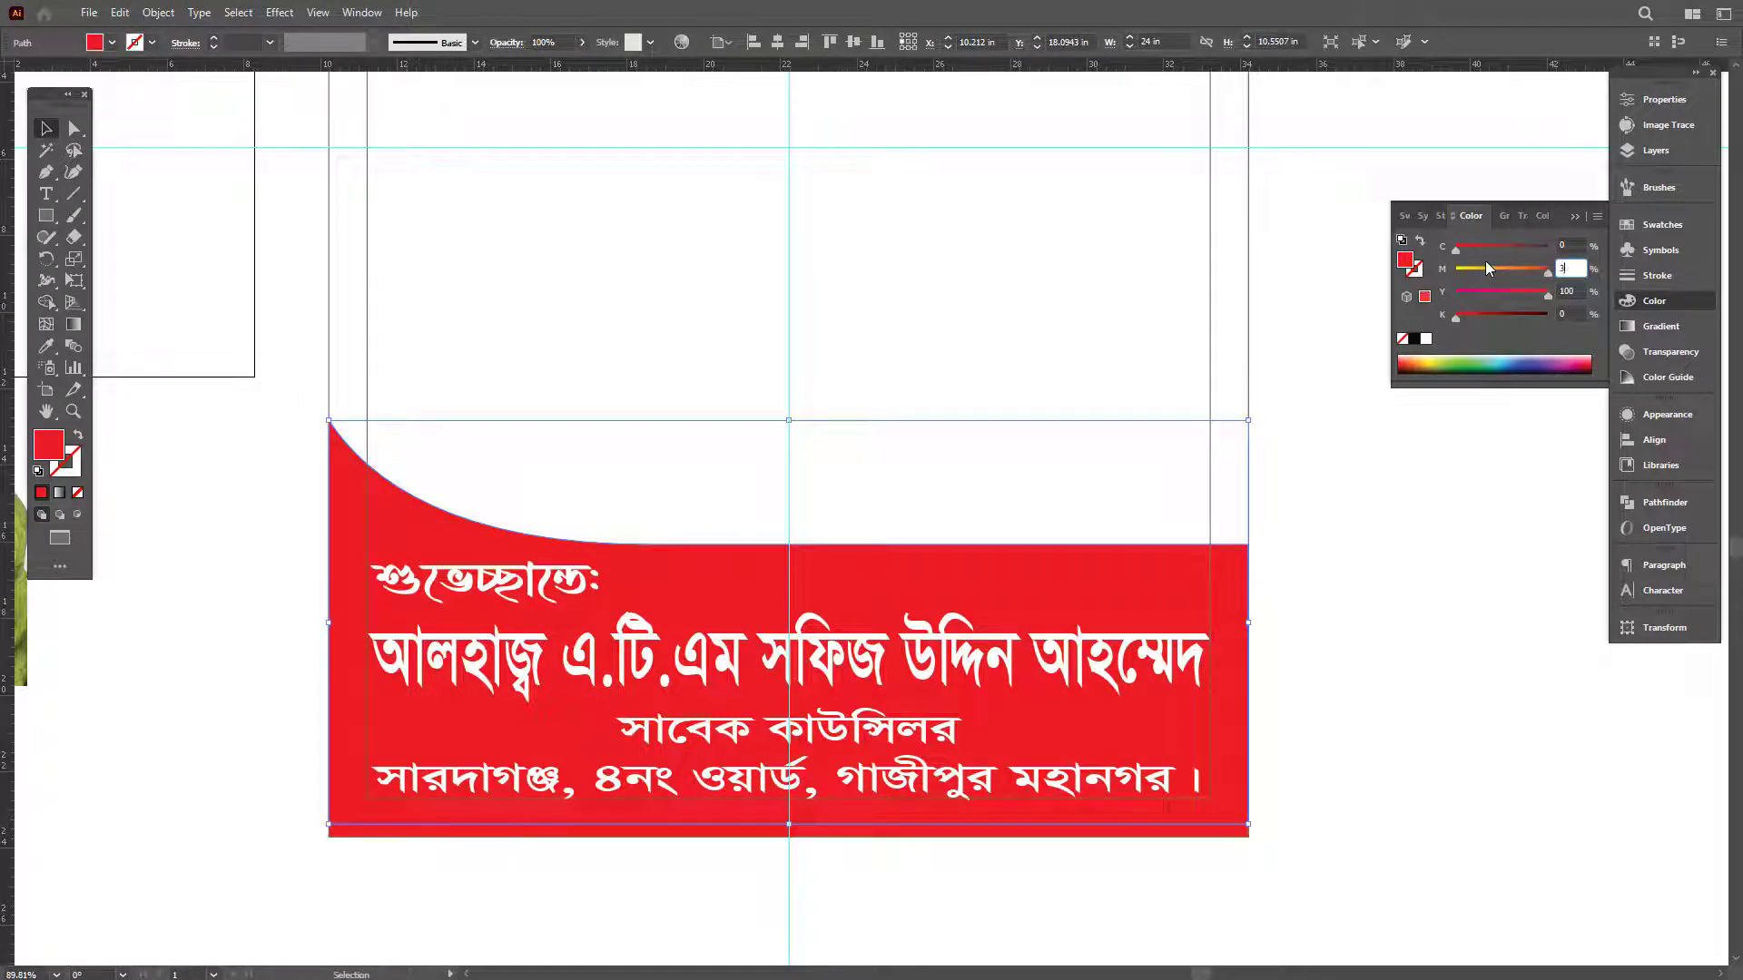
pyautogui.press('Return')
# Colour the designation line সাবেক কাউন্সিলর yellow with Y at 100%.
pyautogui.click(1366, 679)
pyautogui.click(698, 685)
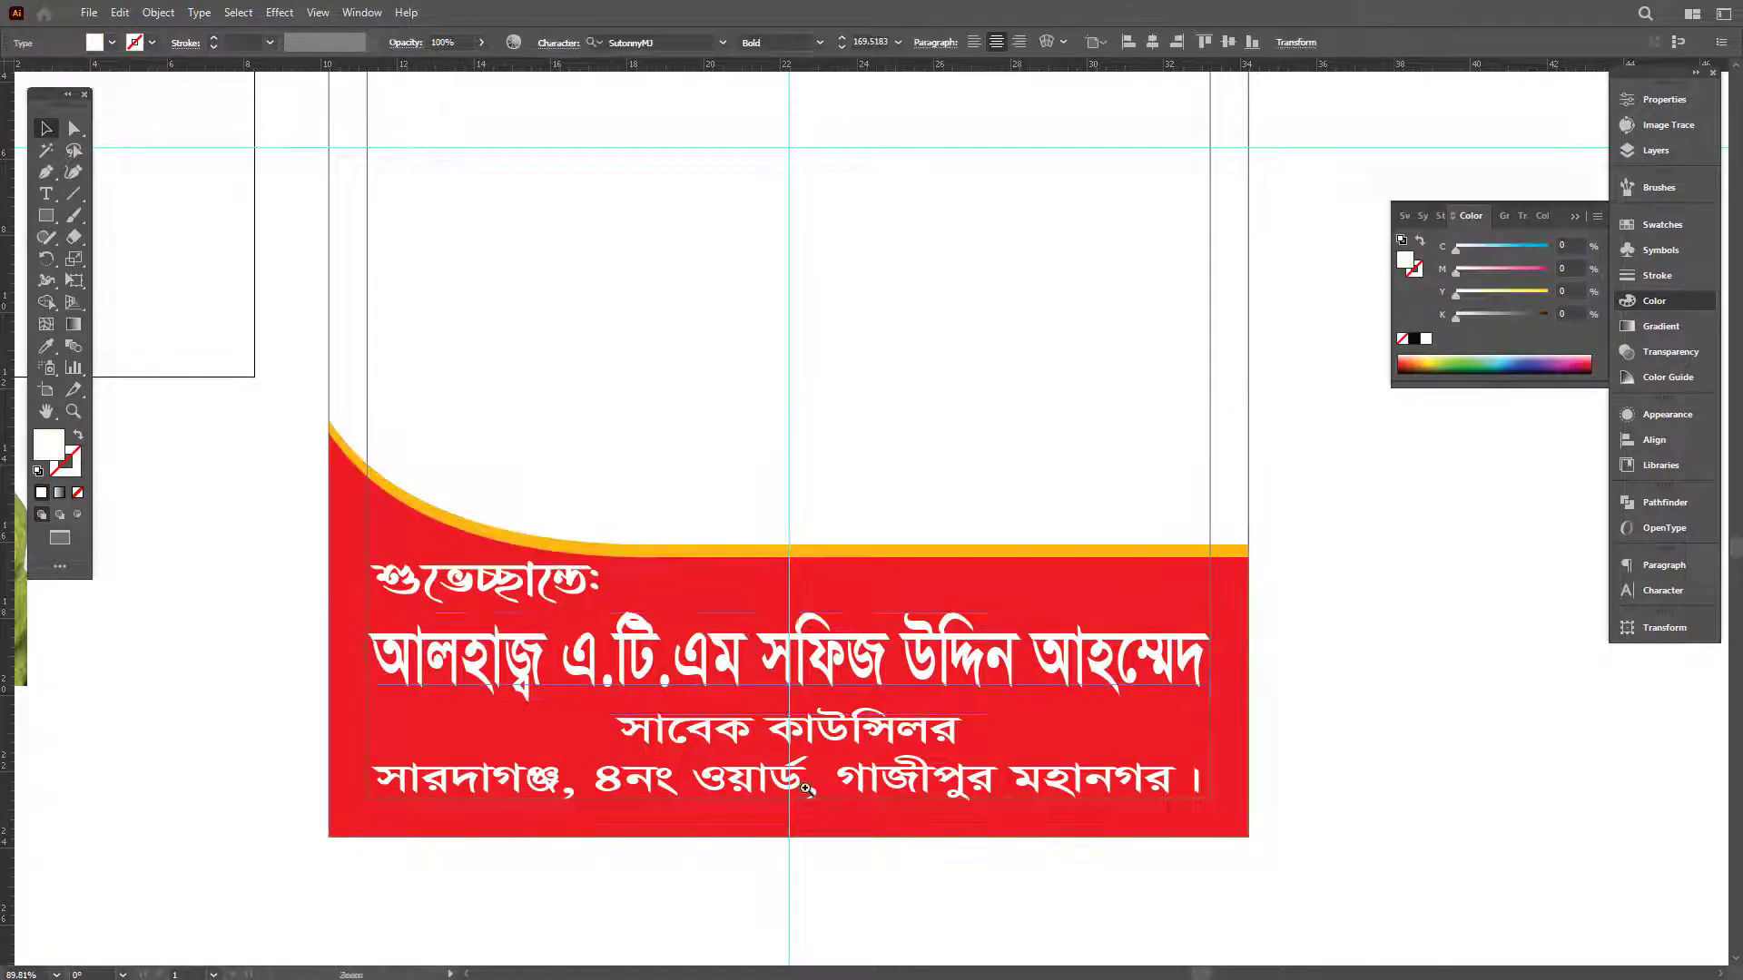
pyautogui.scroll(2, 799, 785)
pyautogui.click(845, 729)
pyautogui.doubleClick(1008, 713)
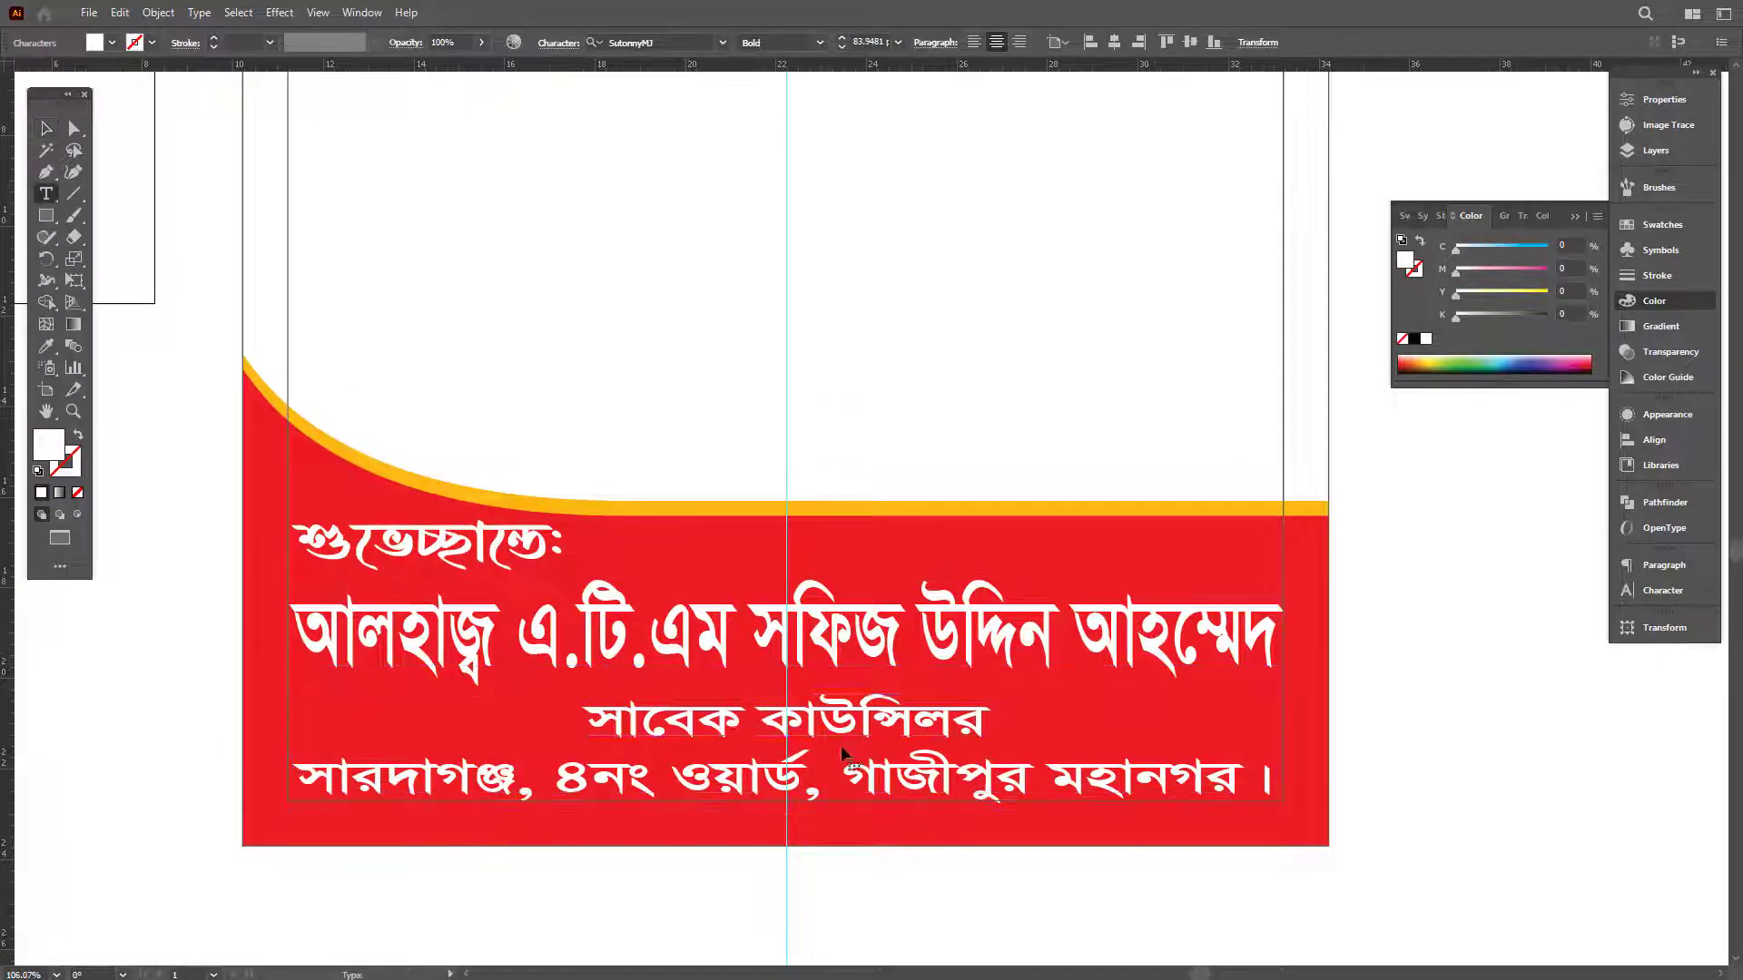
pyautogui.tripleClick(1008, 712)
pyautogui.click(1547, 292)
# Colour the শুভেচ্ছান্তে: line yellow with Y at 100%.
pyautogui.click(495, 545)
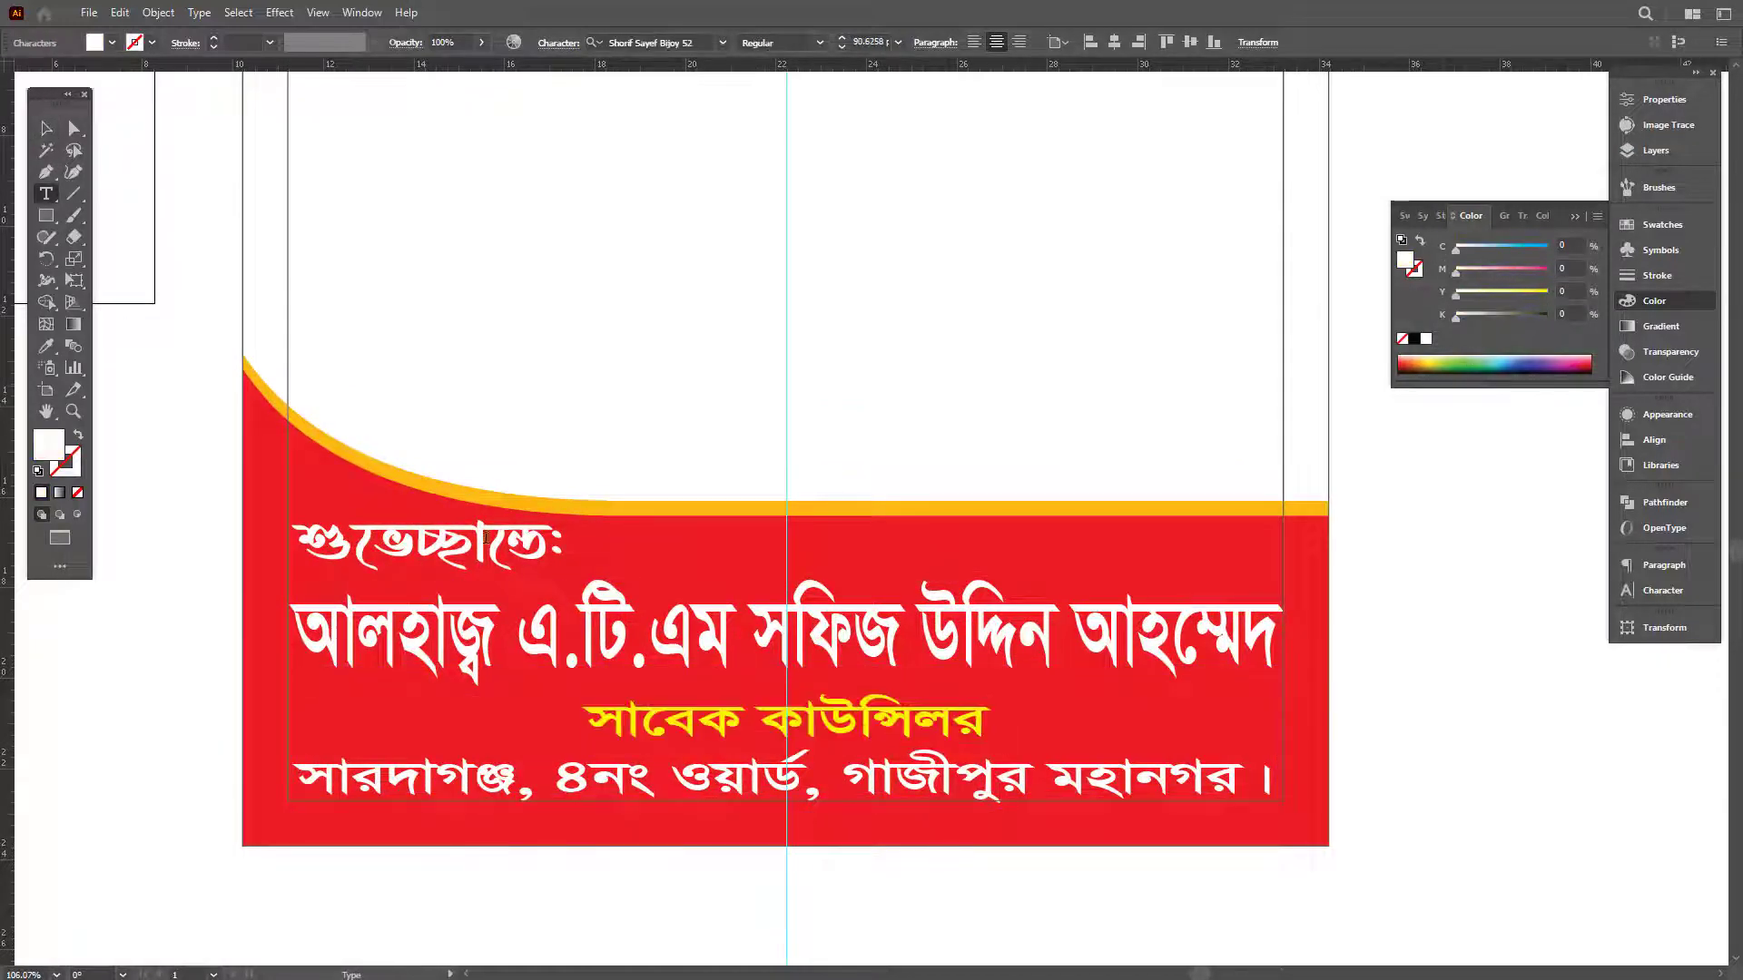
pyautogui.press('Escape')
pyautogui.click(1547, 292)
pyautogui.click(1426, 743)
# Stretch the name line slightly upward on the red band.
pyautogui.scroll(-3, 1266, 767)
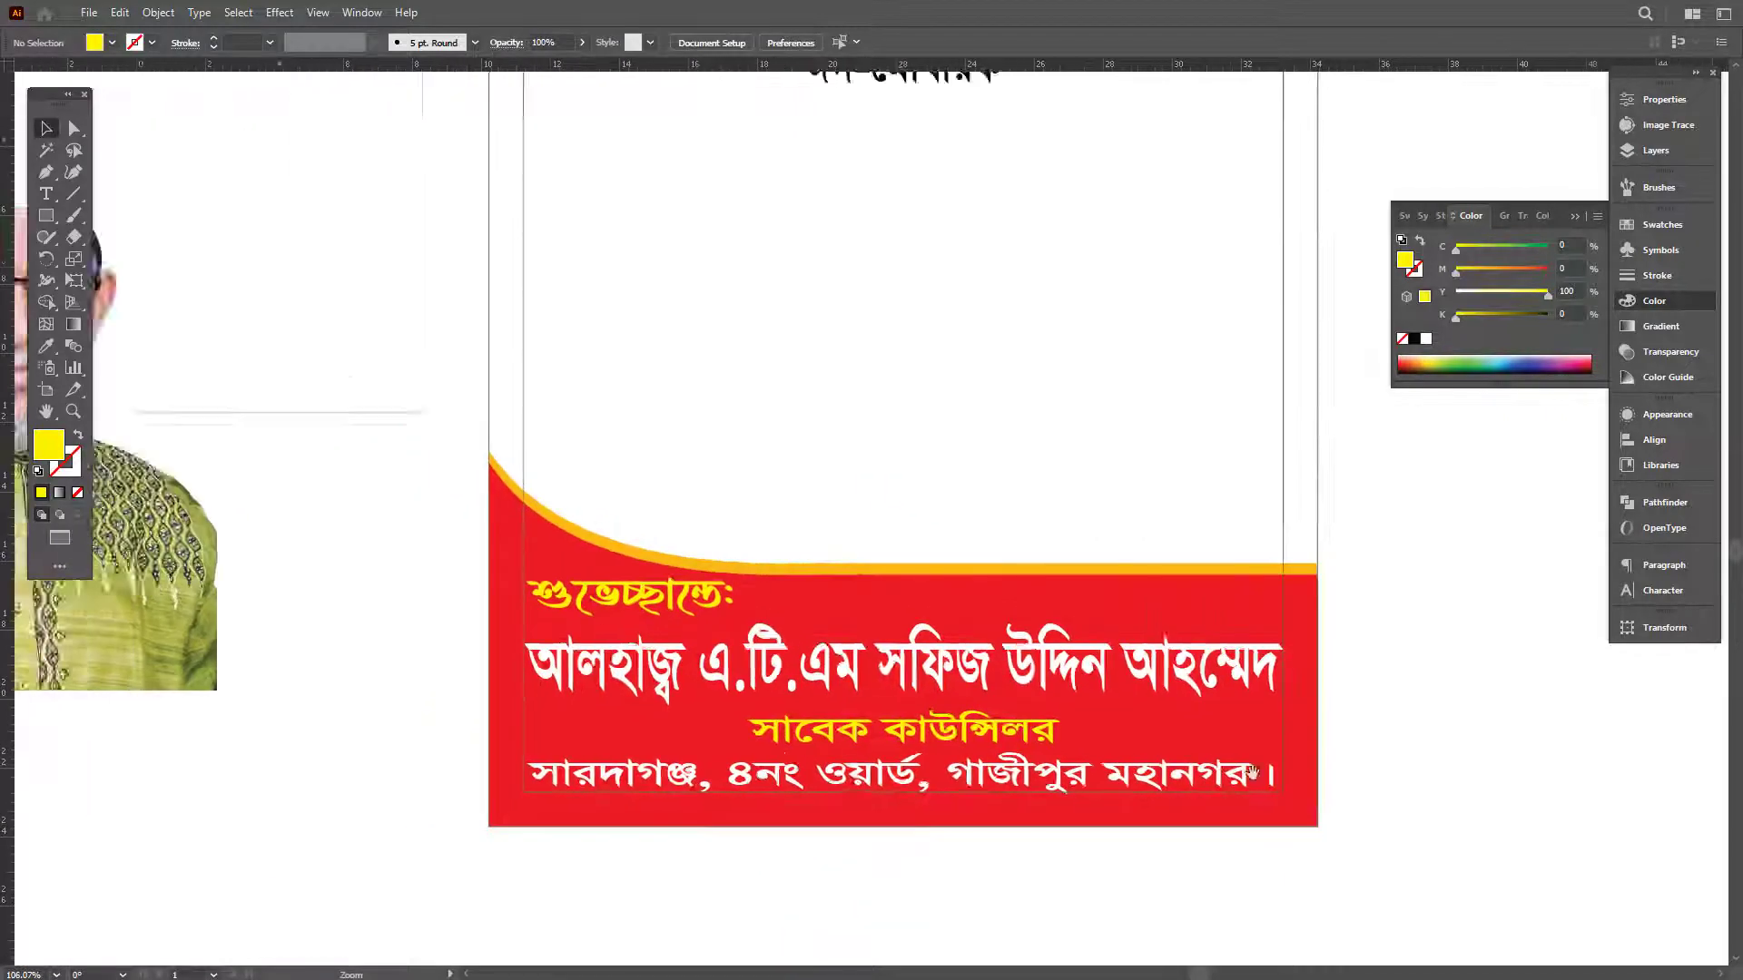
pyautogui.moveTo(1261, 769); pyautogui.dragTo(1024, 776)
pyautogui.scroll(4, 581, 708)
pyautogui.click(778, 636)
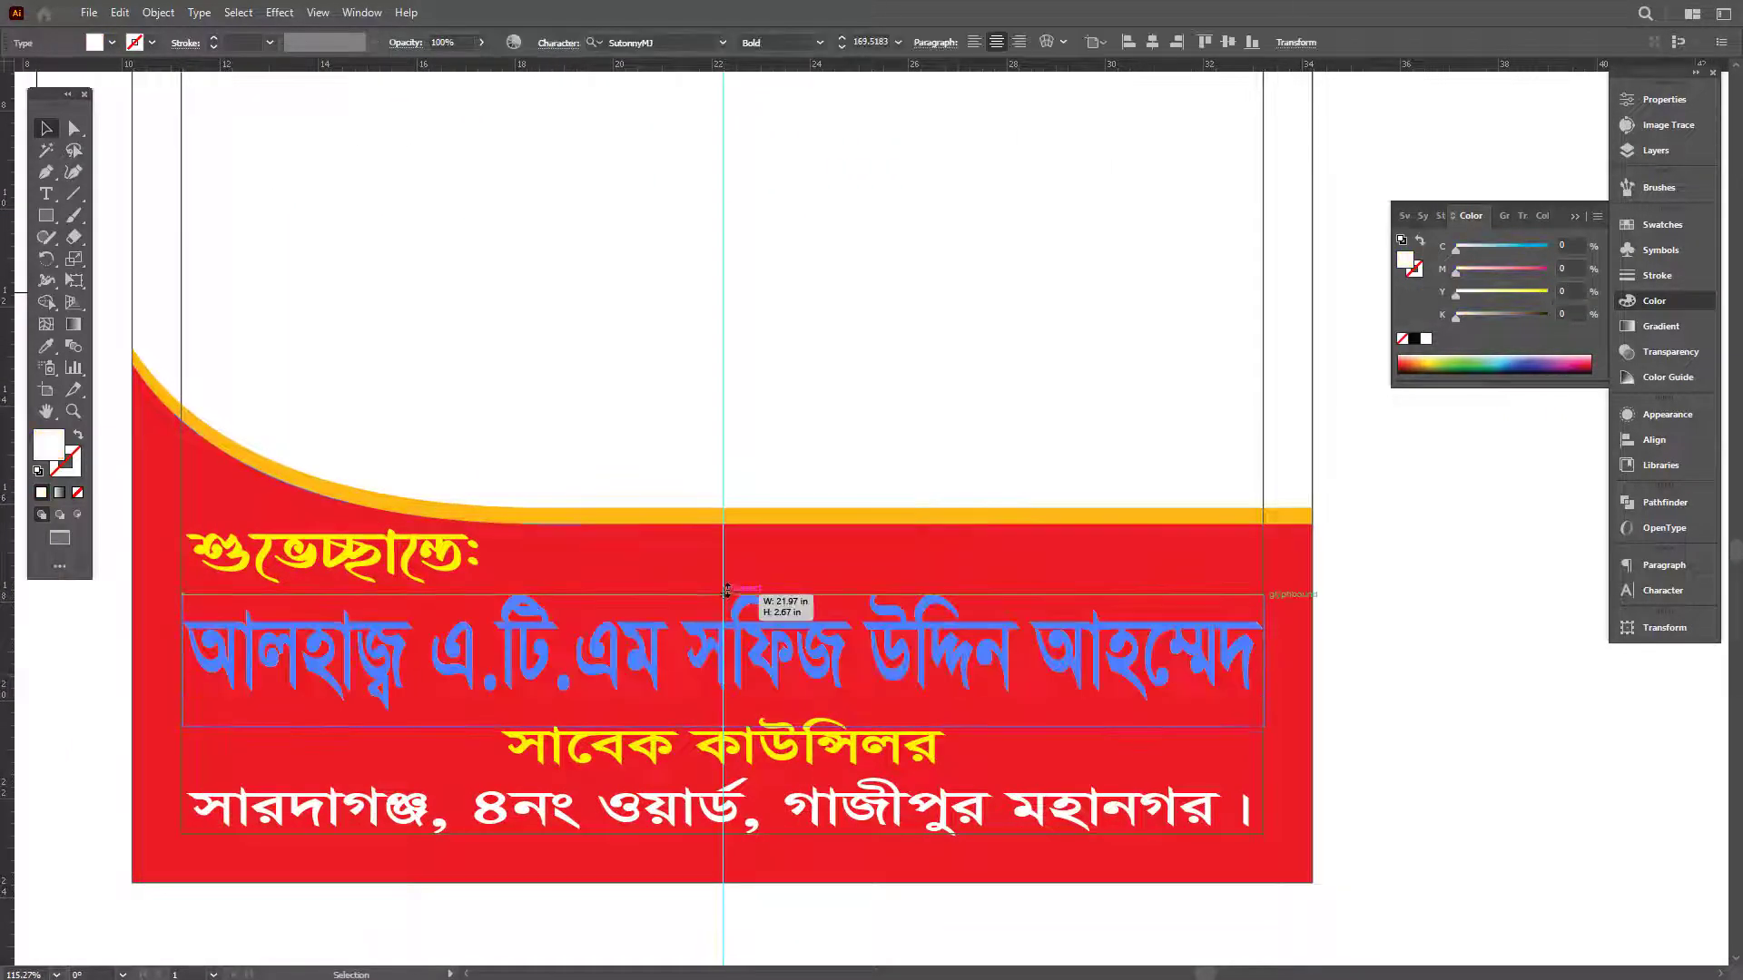
# Flatten the designation and address lines to about 74.49 pt and nudge them slightly right and up.
pyautogui.click(858, 806)
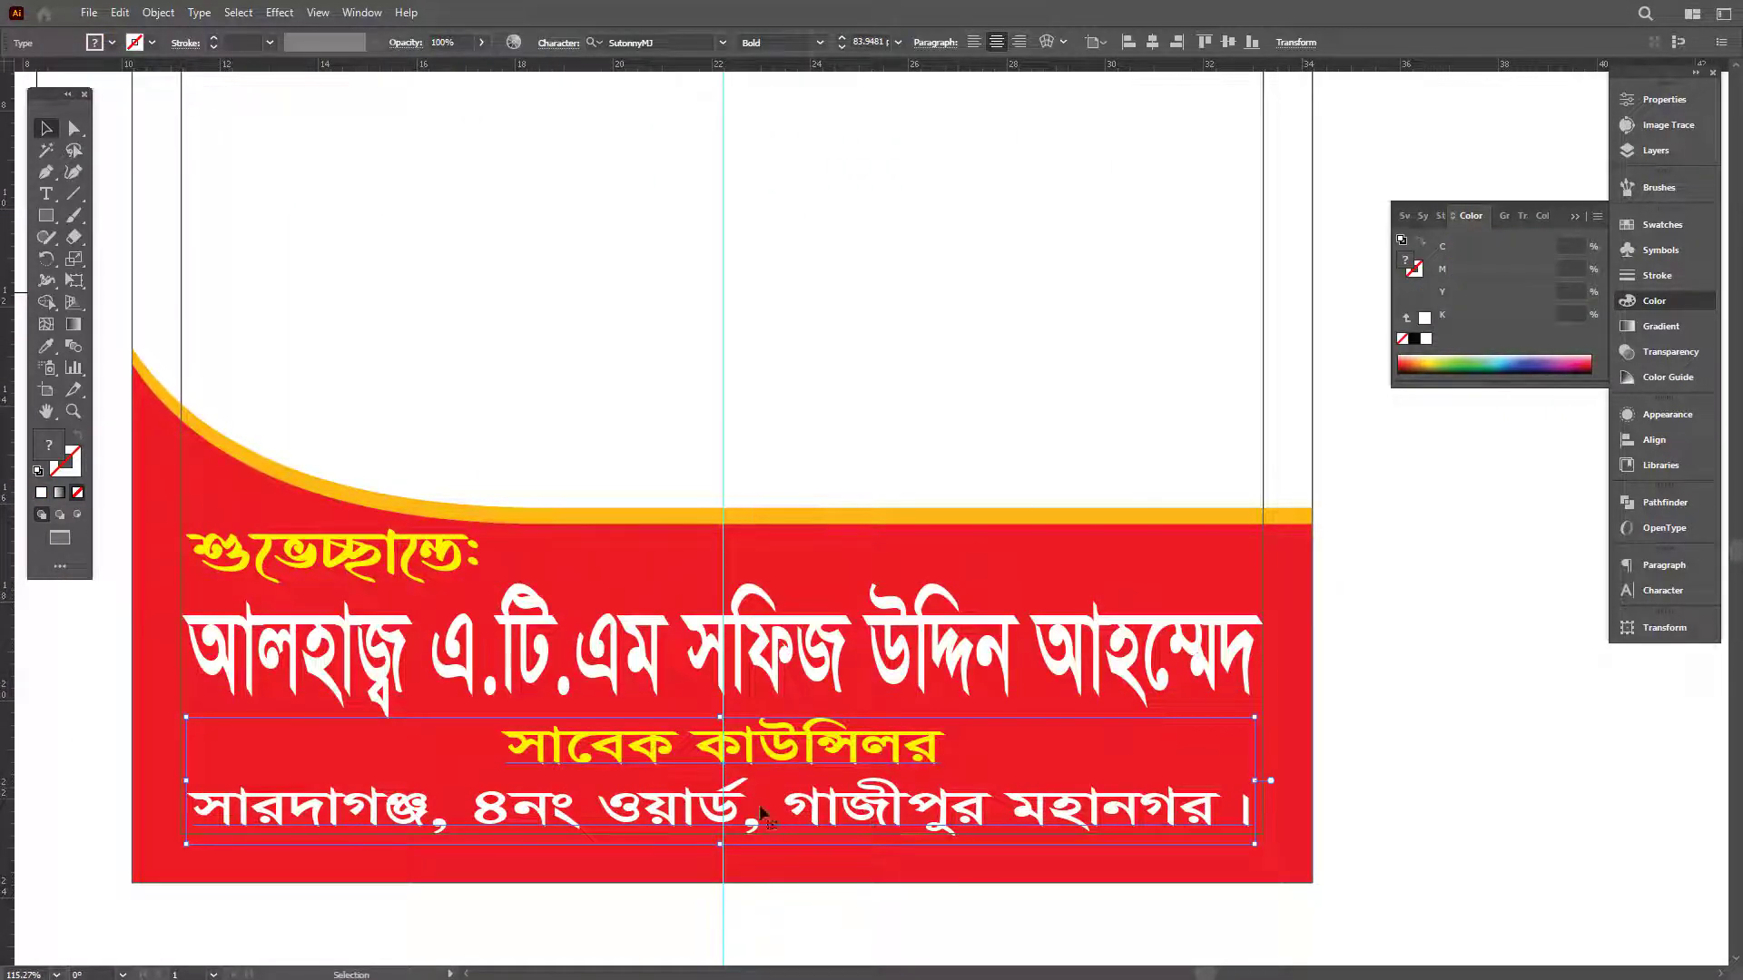
pyautogui.moveTo(725, 737); pyautogui.dragTo(726, 751)
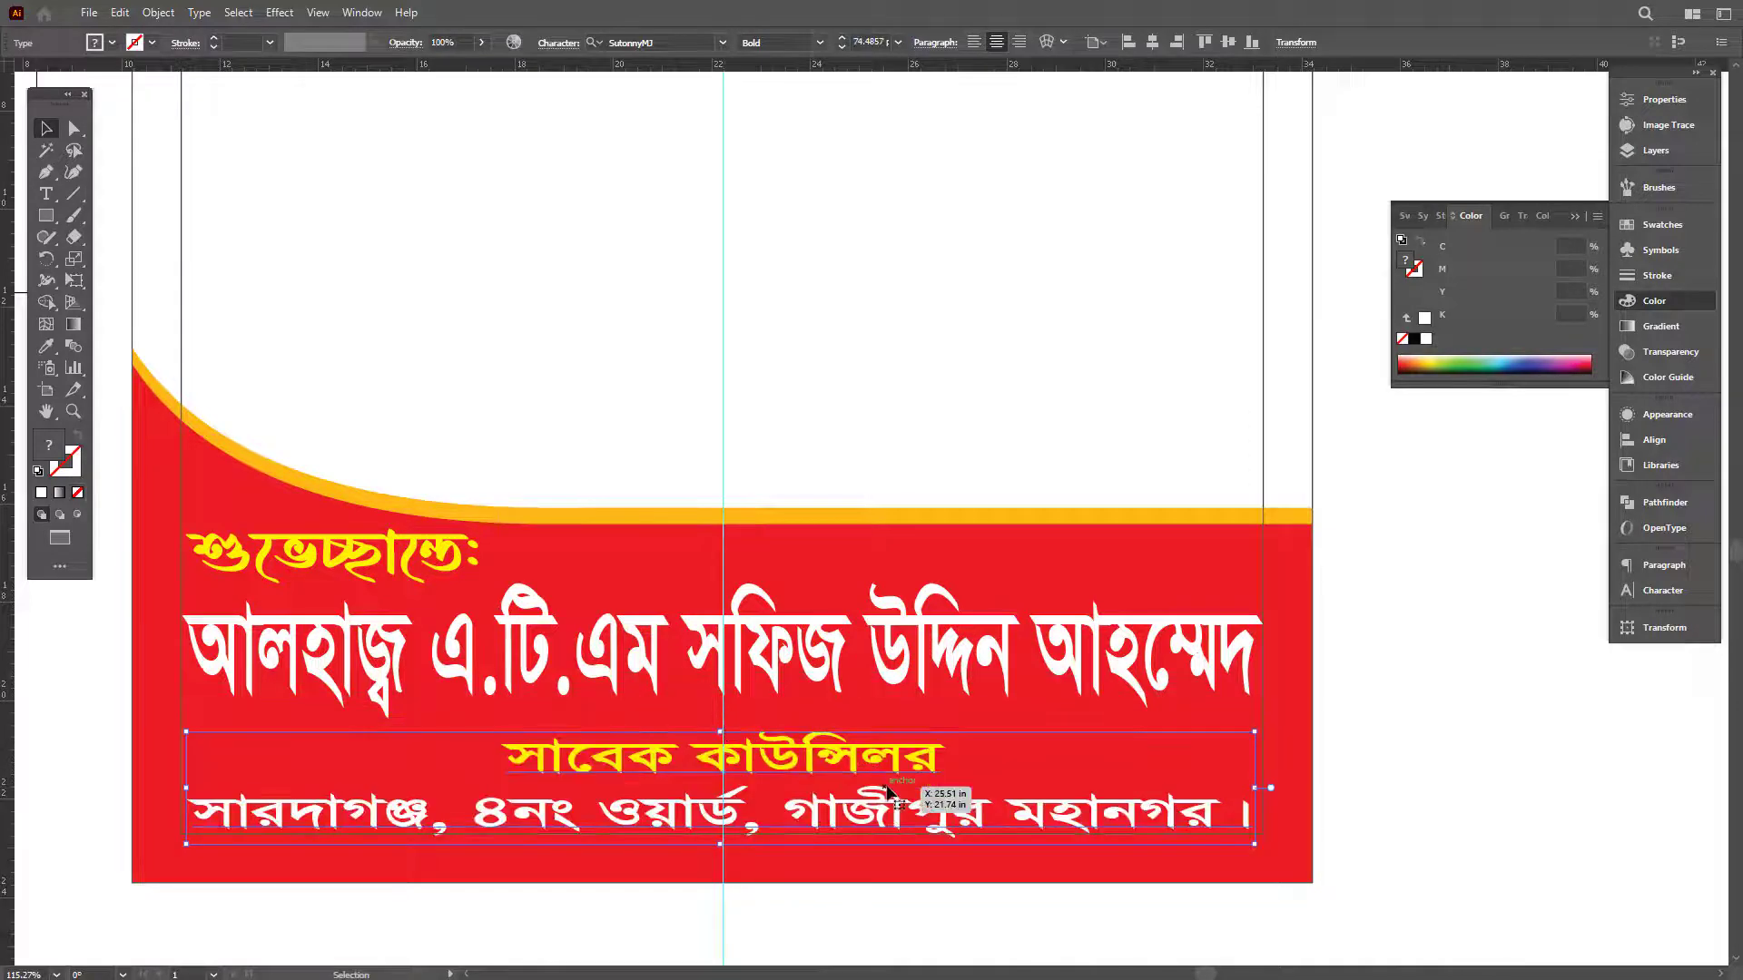
pyautogui.press('Right')
pyautogui.press('Right')
pyautogui.press('Up')
# Stretch the name line downward to about 198.37 pt to close the gap above the designation line.
pyautogui.moveTo(835, 703); pyautogui.dragTo(728, 753)
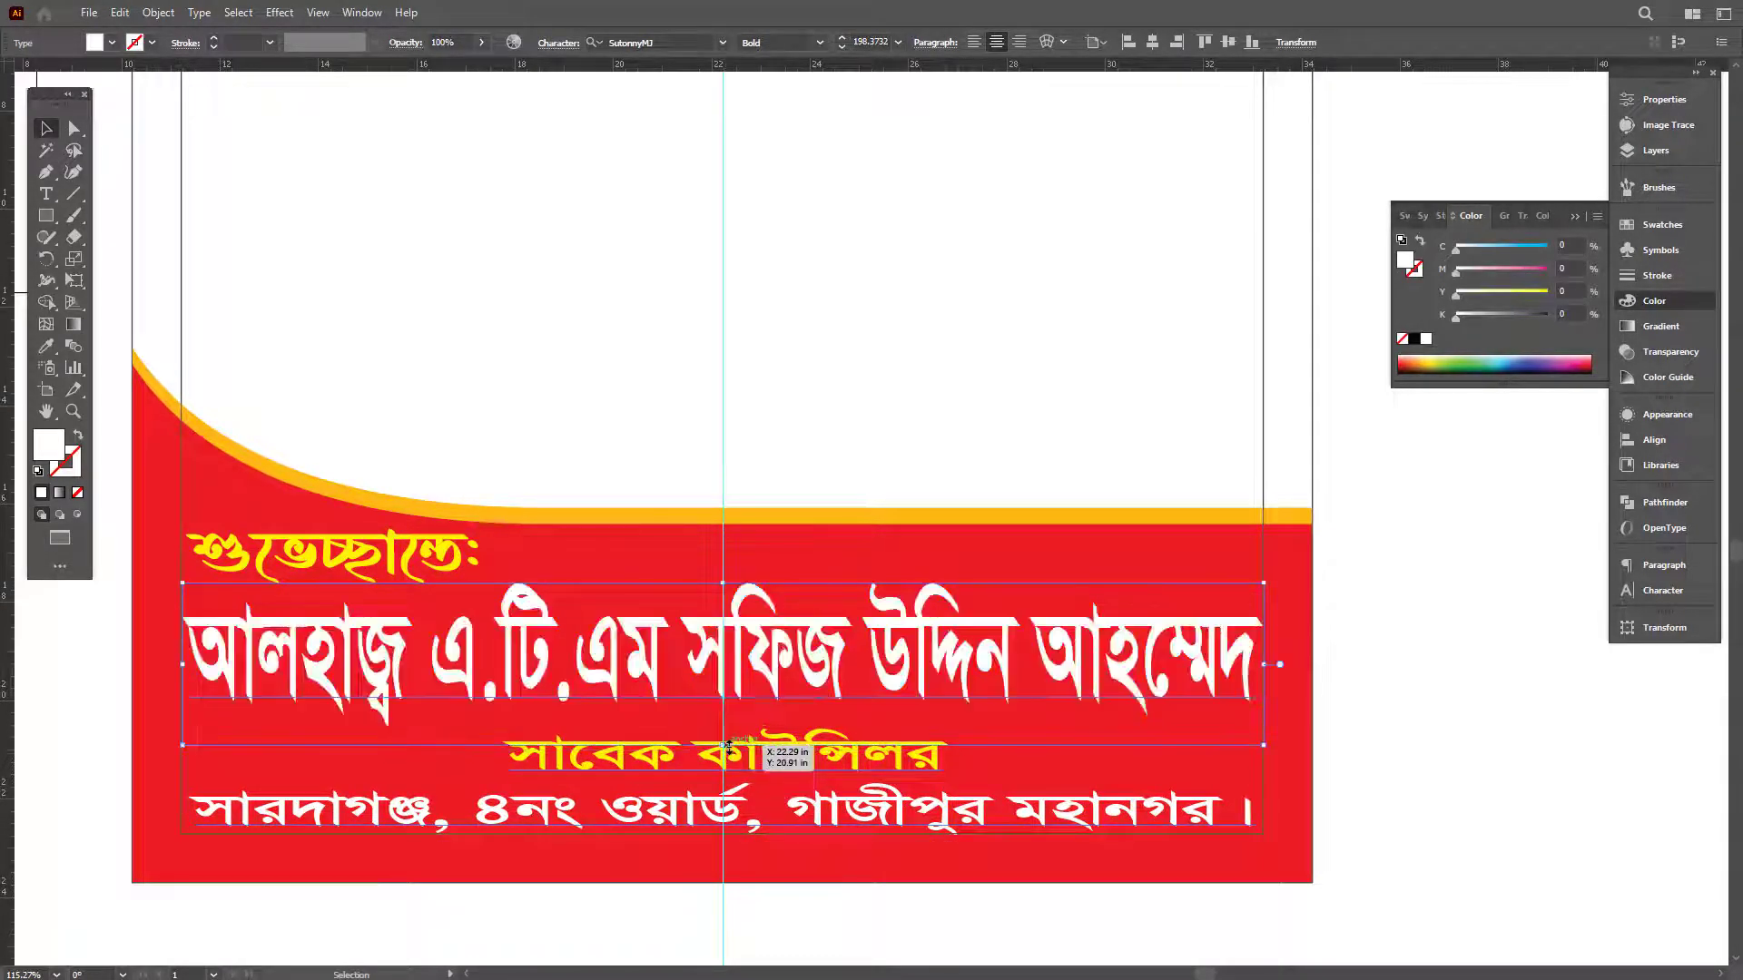
pyautogui.click(1447, 661)
pyautogui.scroll(-3, 913, 733)
# Narrow the শুভেচ্ছান্তে: line from its right side so that it clears the curve.
pyautogui.press('f')
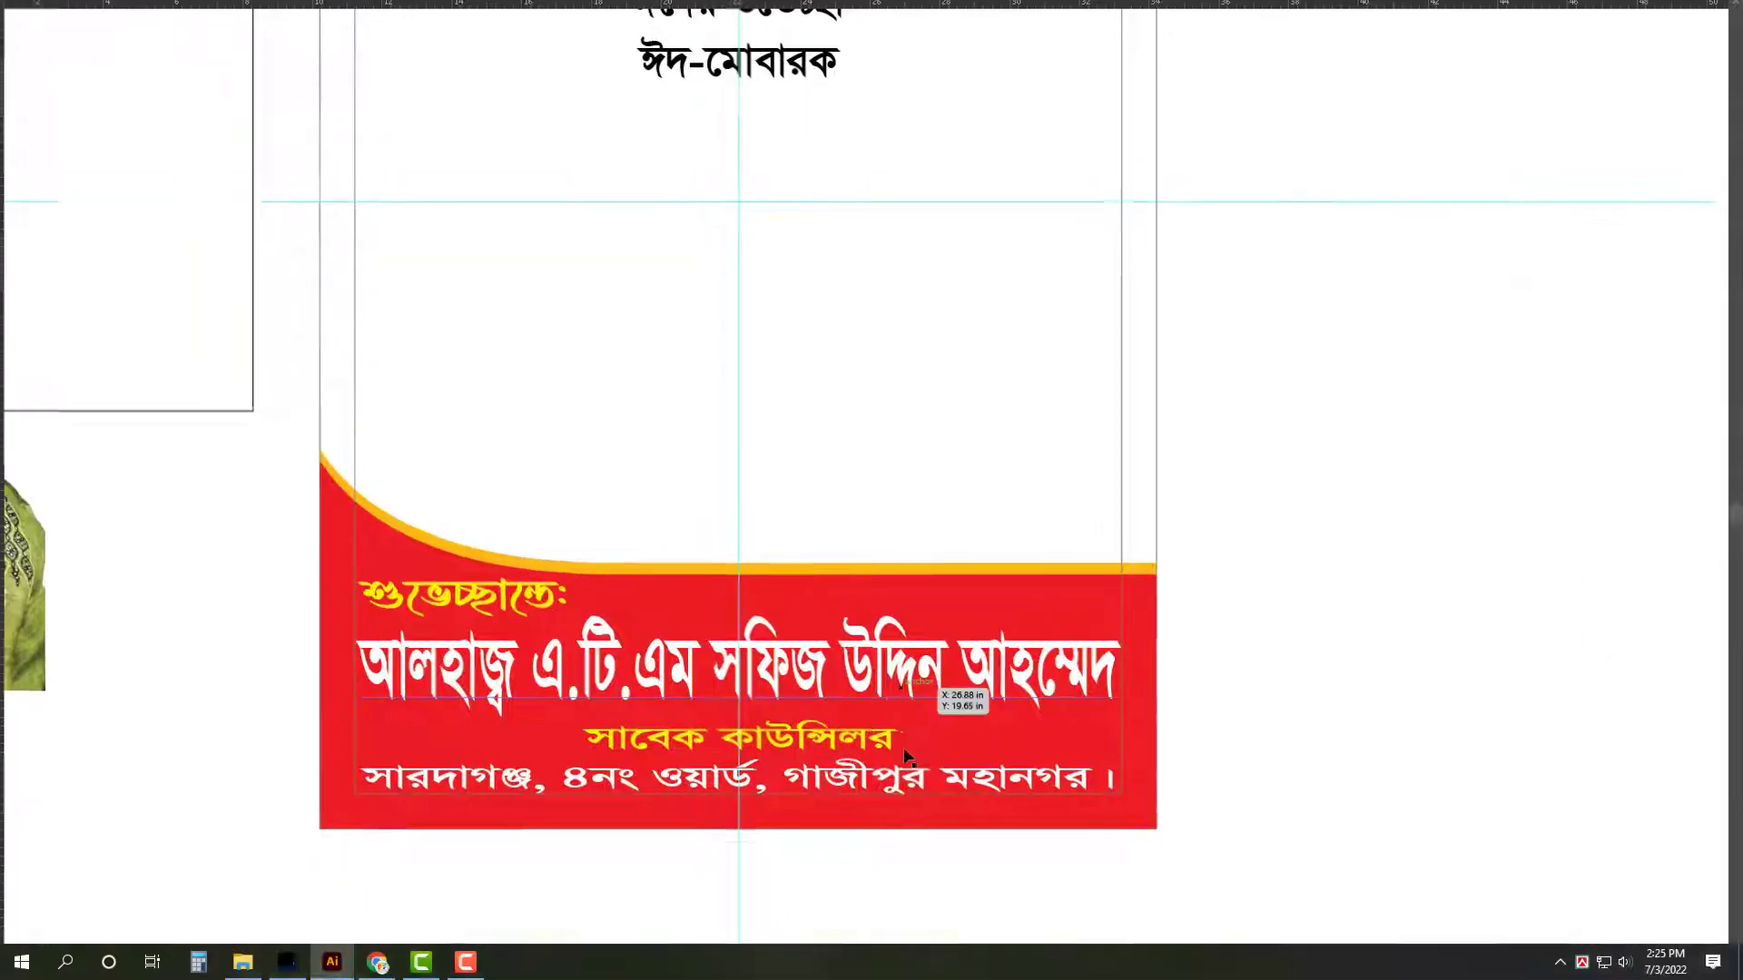
pyautogui.press('f')
pyautogui.scroll(-3, 828, 681)
pyautogui.scroll(3, 725, 724)
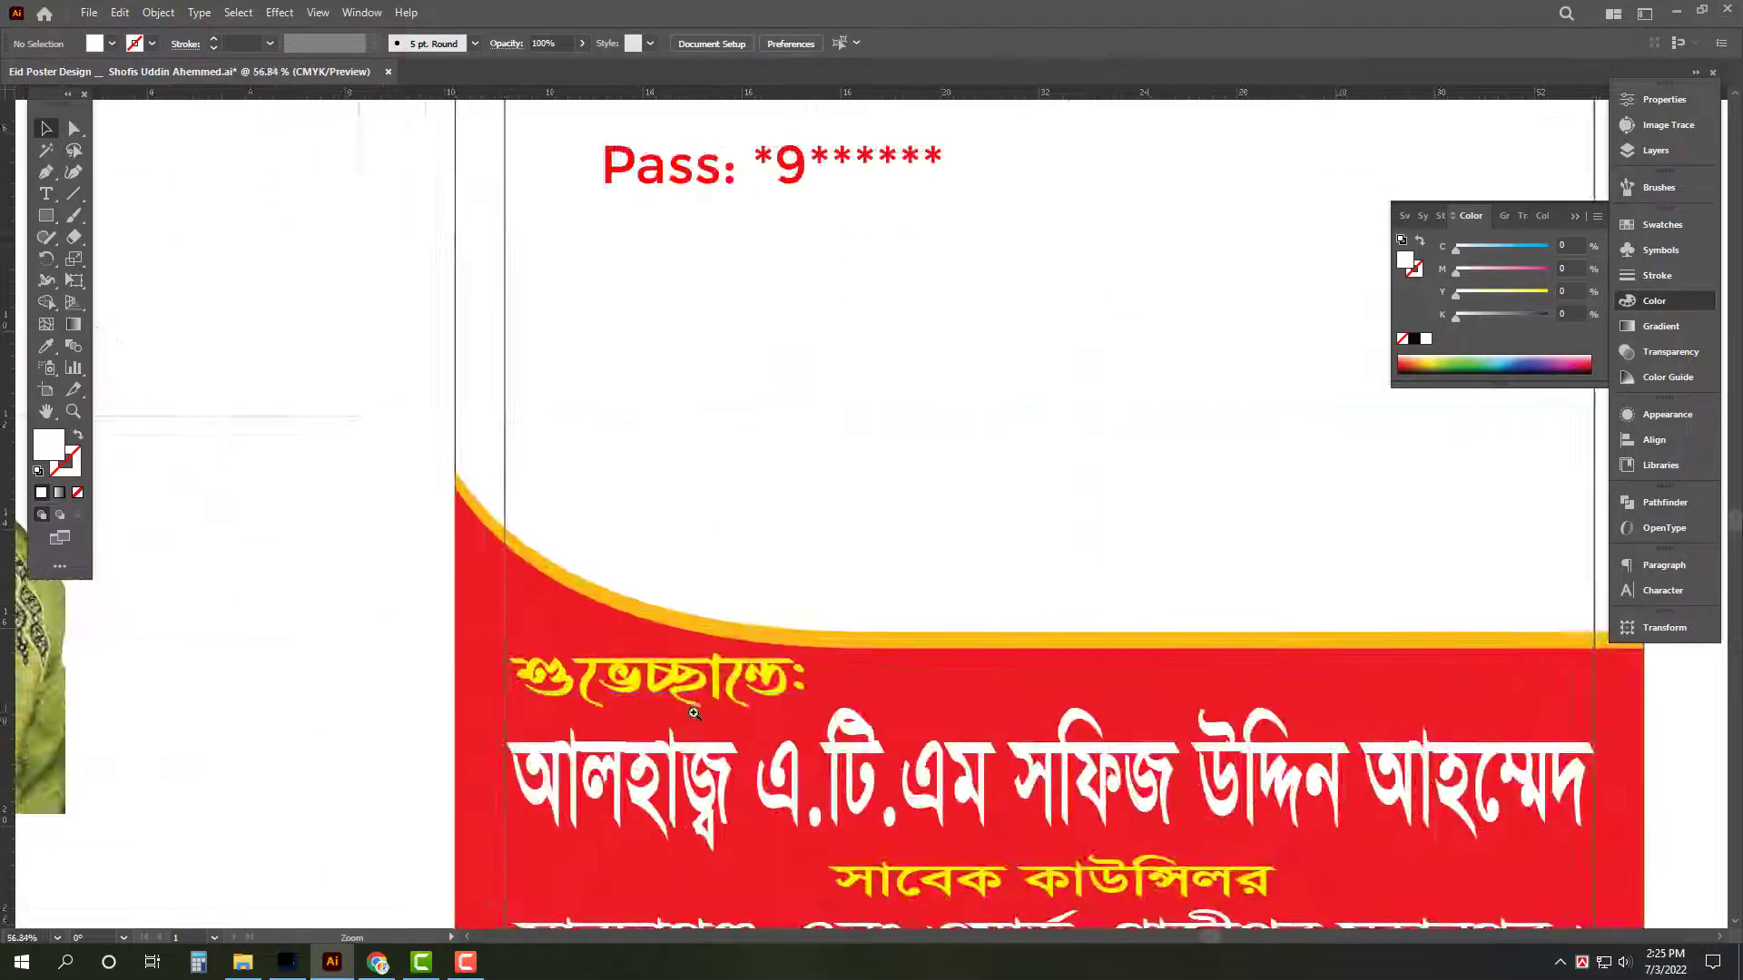
pyautogui.click(799, 683)
pyautogui.moveTo(814, 682); pyautogui.dragTo(774, 681)
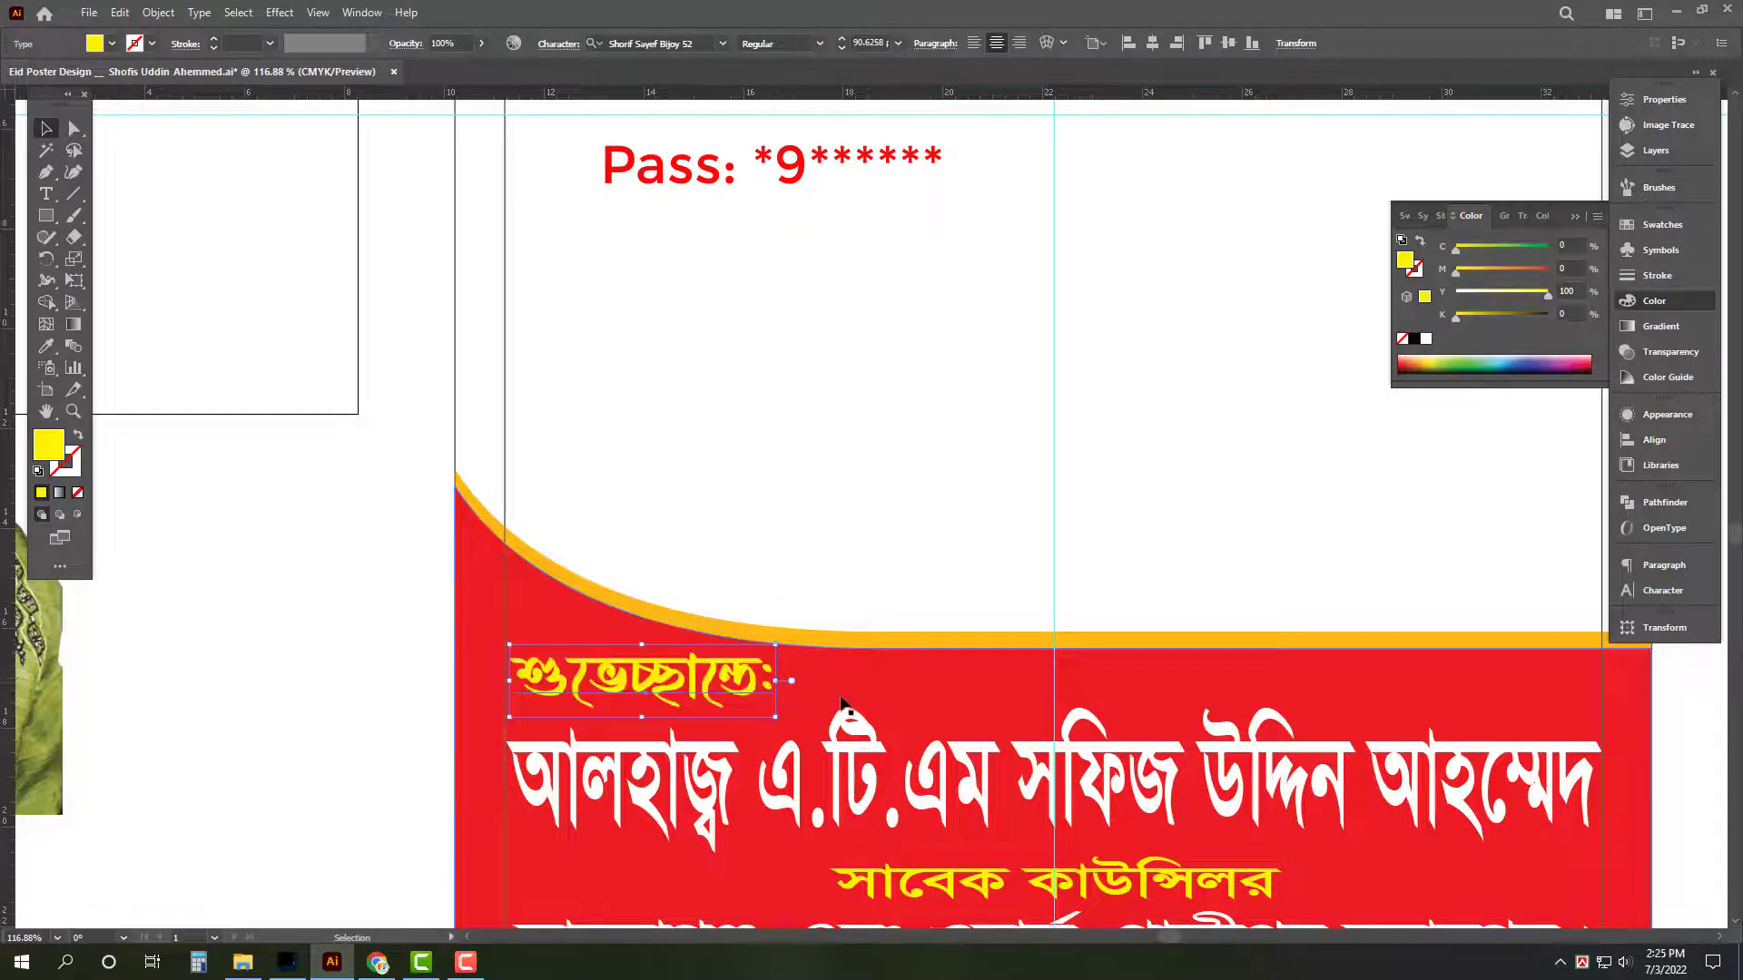
pyautogui.scroll(-3, 844, 665)
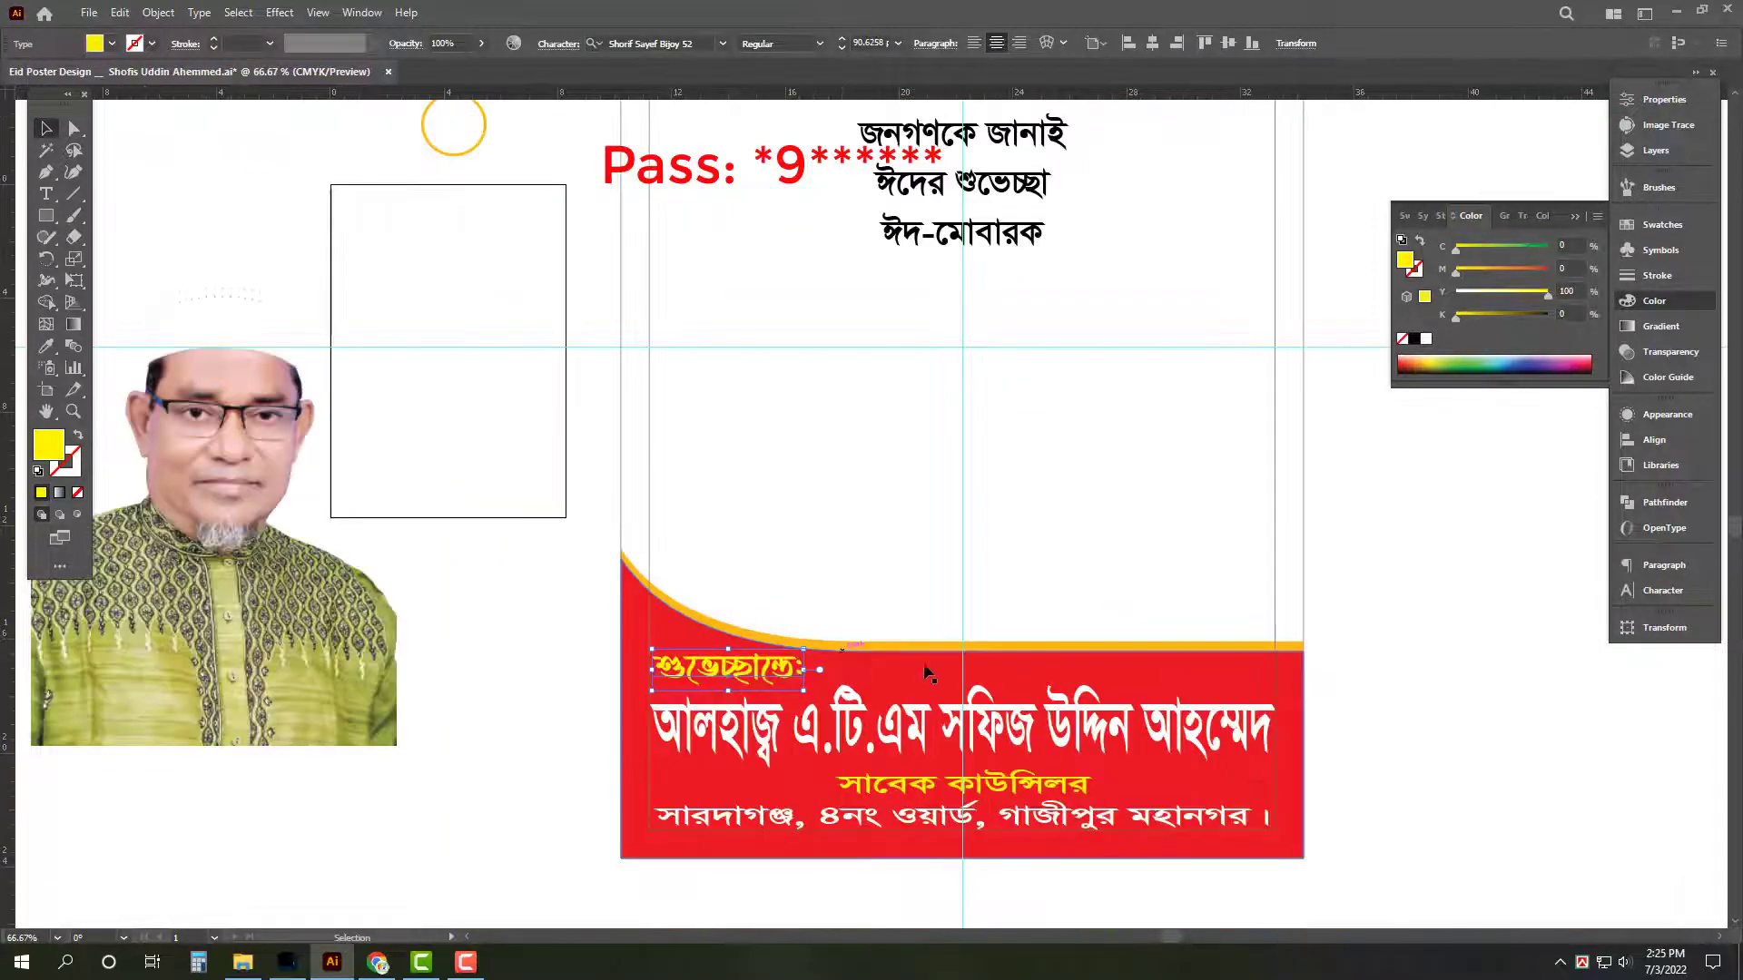
pyautogui.click(1389, 611)
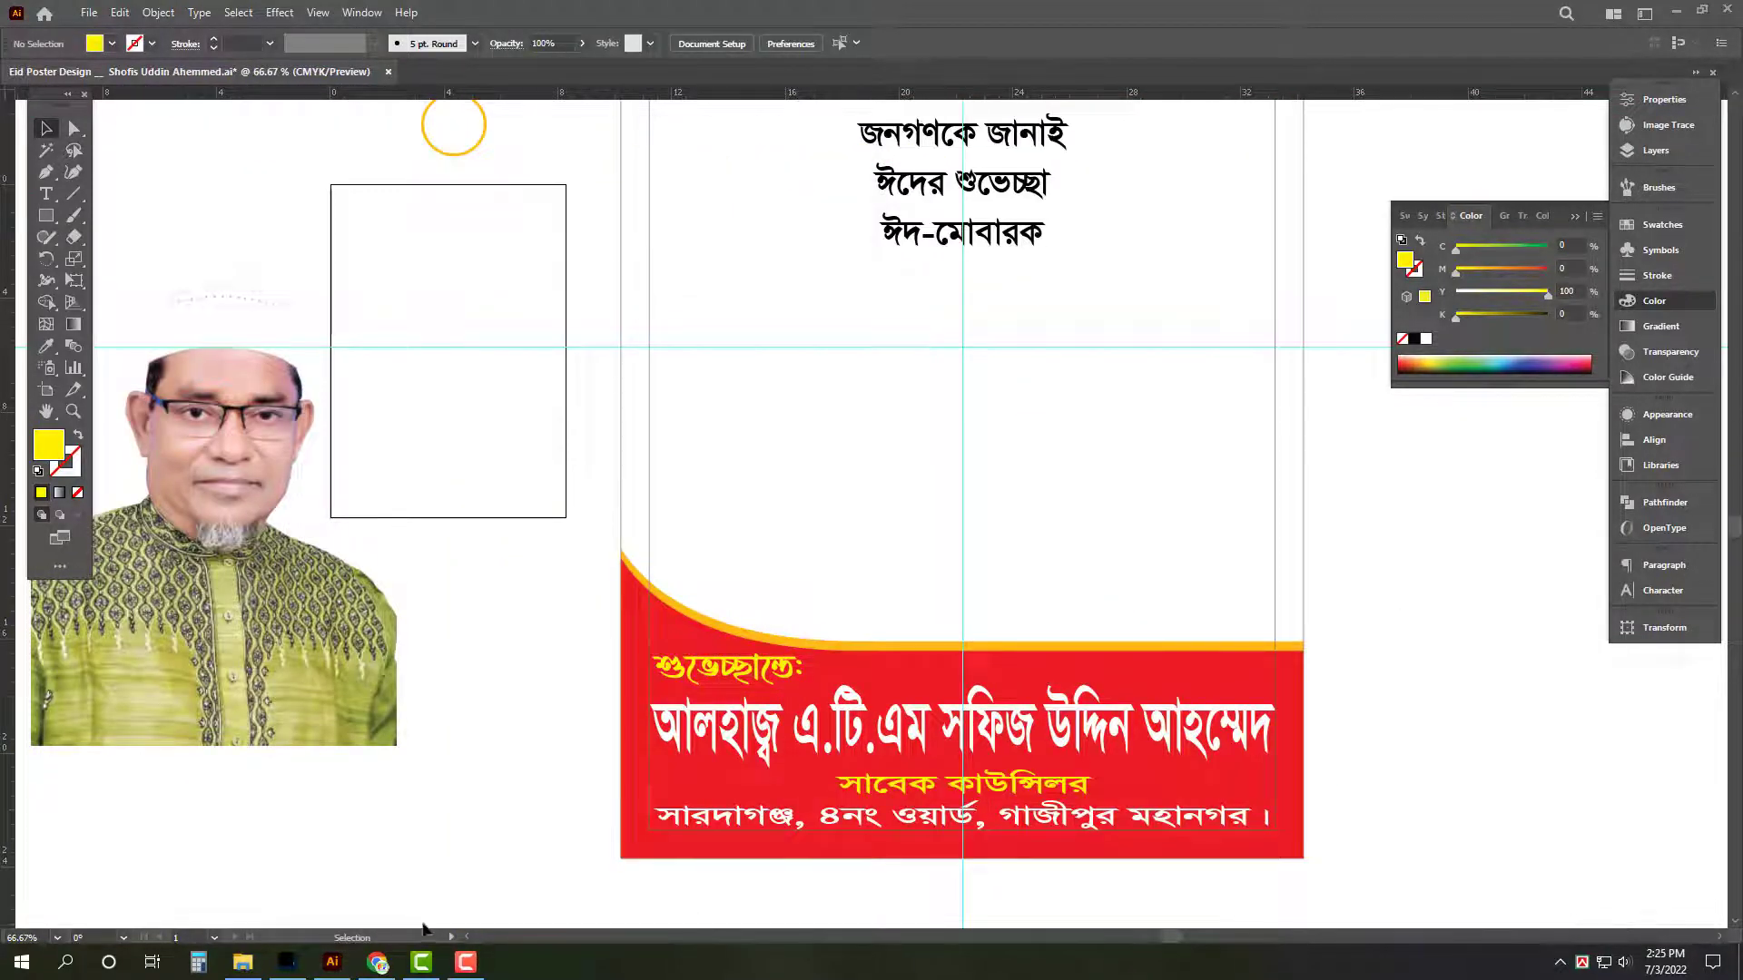
pyautogui.click(465, 968)
pyautogui.click(1667, 926)
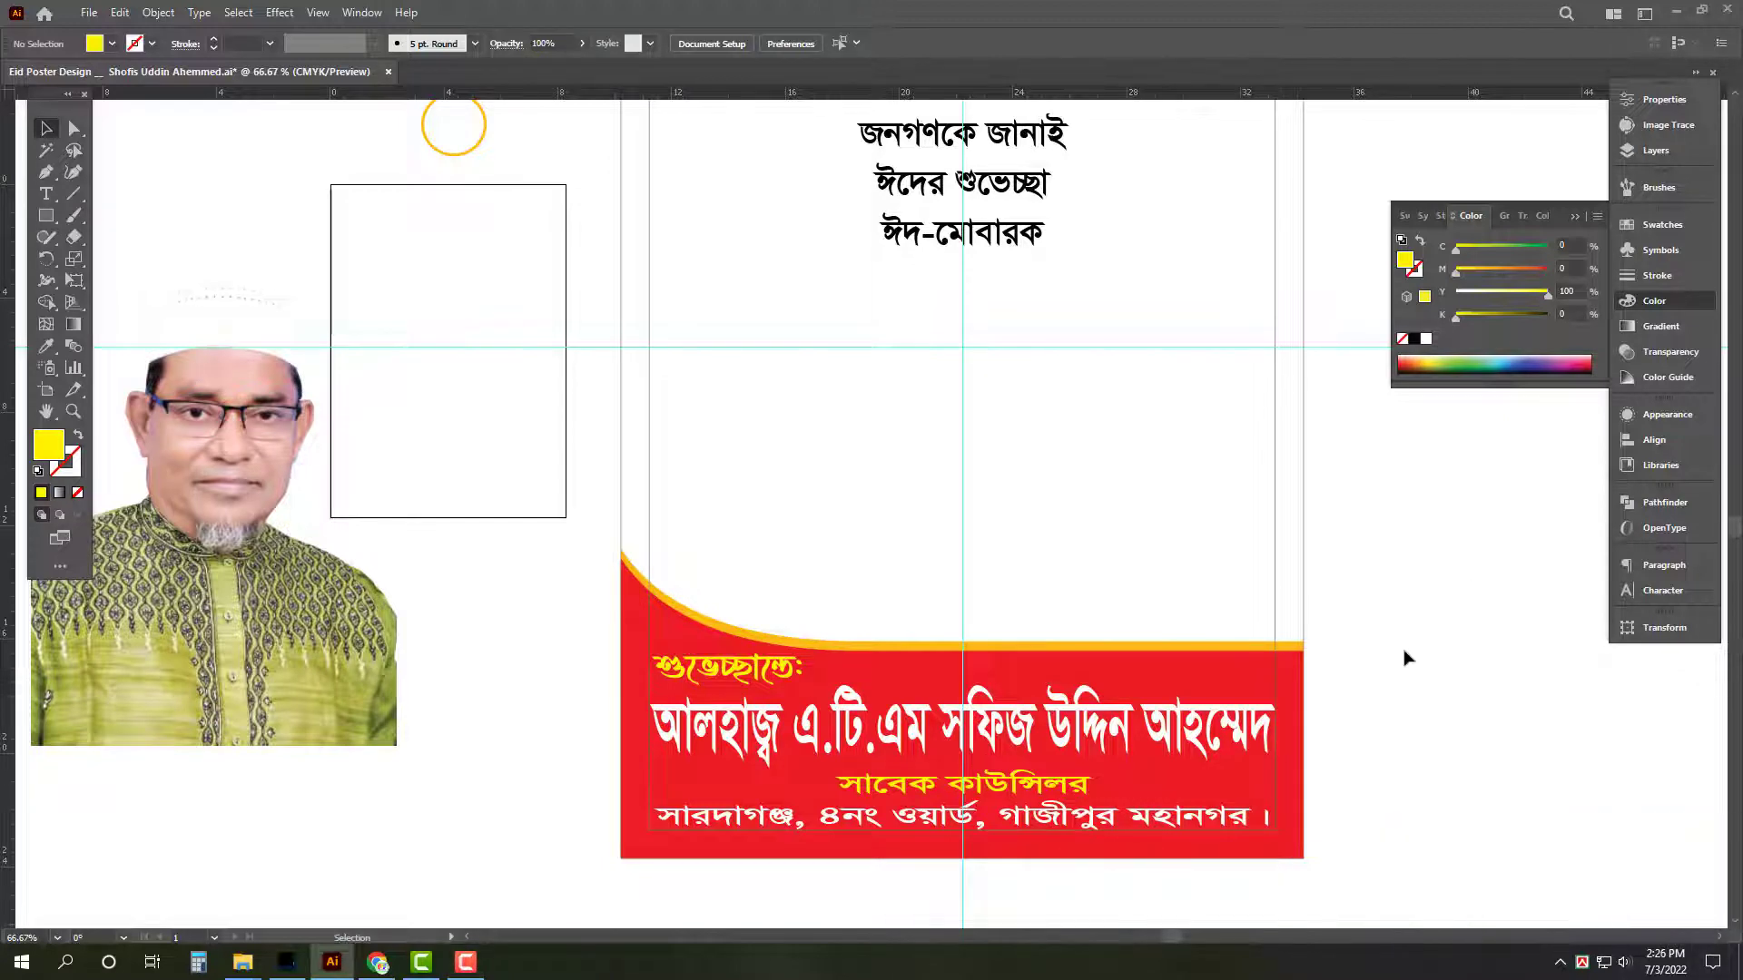
# Set the font of the five-line greeting text to Li Hasan Rongdhonu ANSI V2.
pyautogui.press('Tab')
pyautogui.scroll(-4, 1378, 666)
pyautogui.moveTo(1380, 608); pyautogui.dragTo(1217, 712)
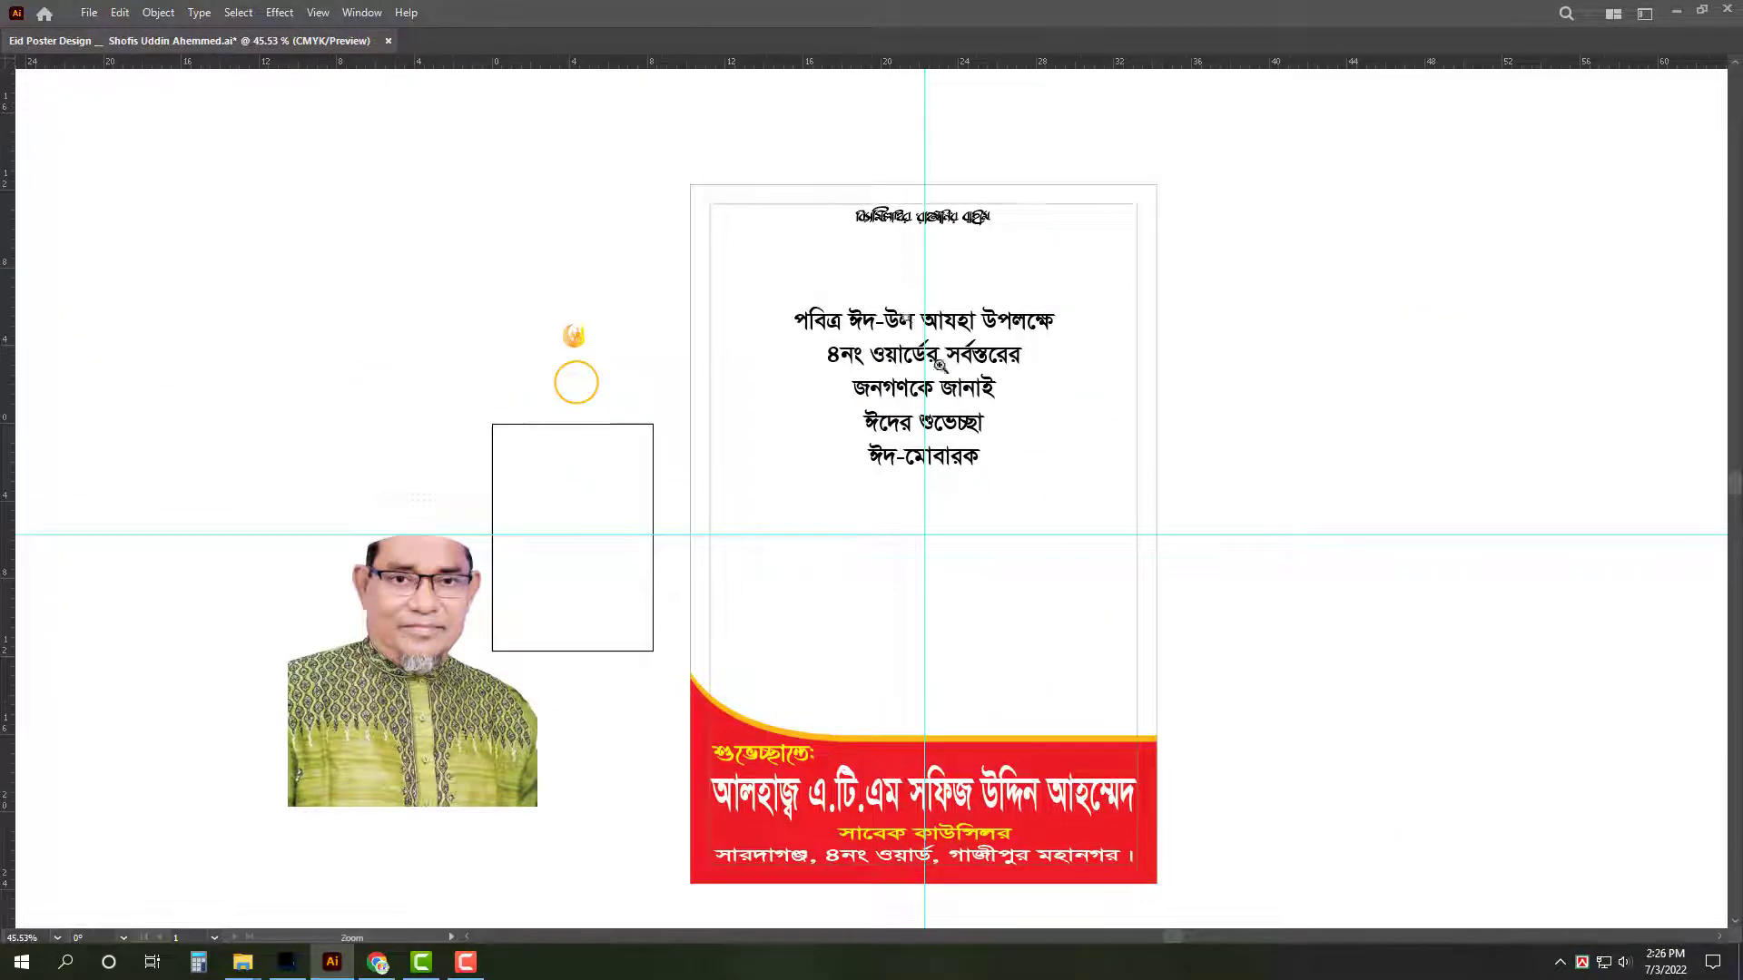
pyautogui.scroll(3, 939, 368)
pyautogui.moveTo(888, 386); pyautogui.dragTo(899, 408)
pyautogui.click(910, 397)
pyautogui.scroll(2, 922, 406)
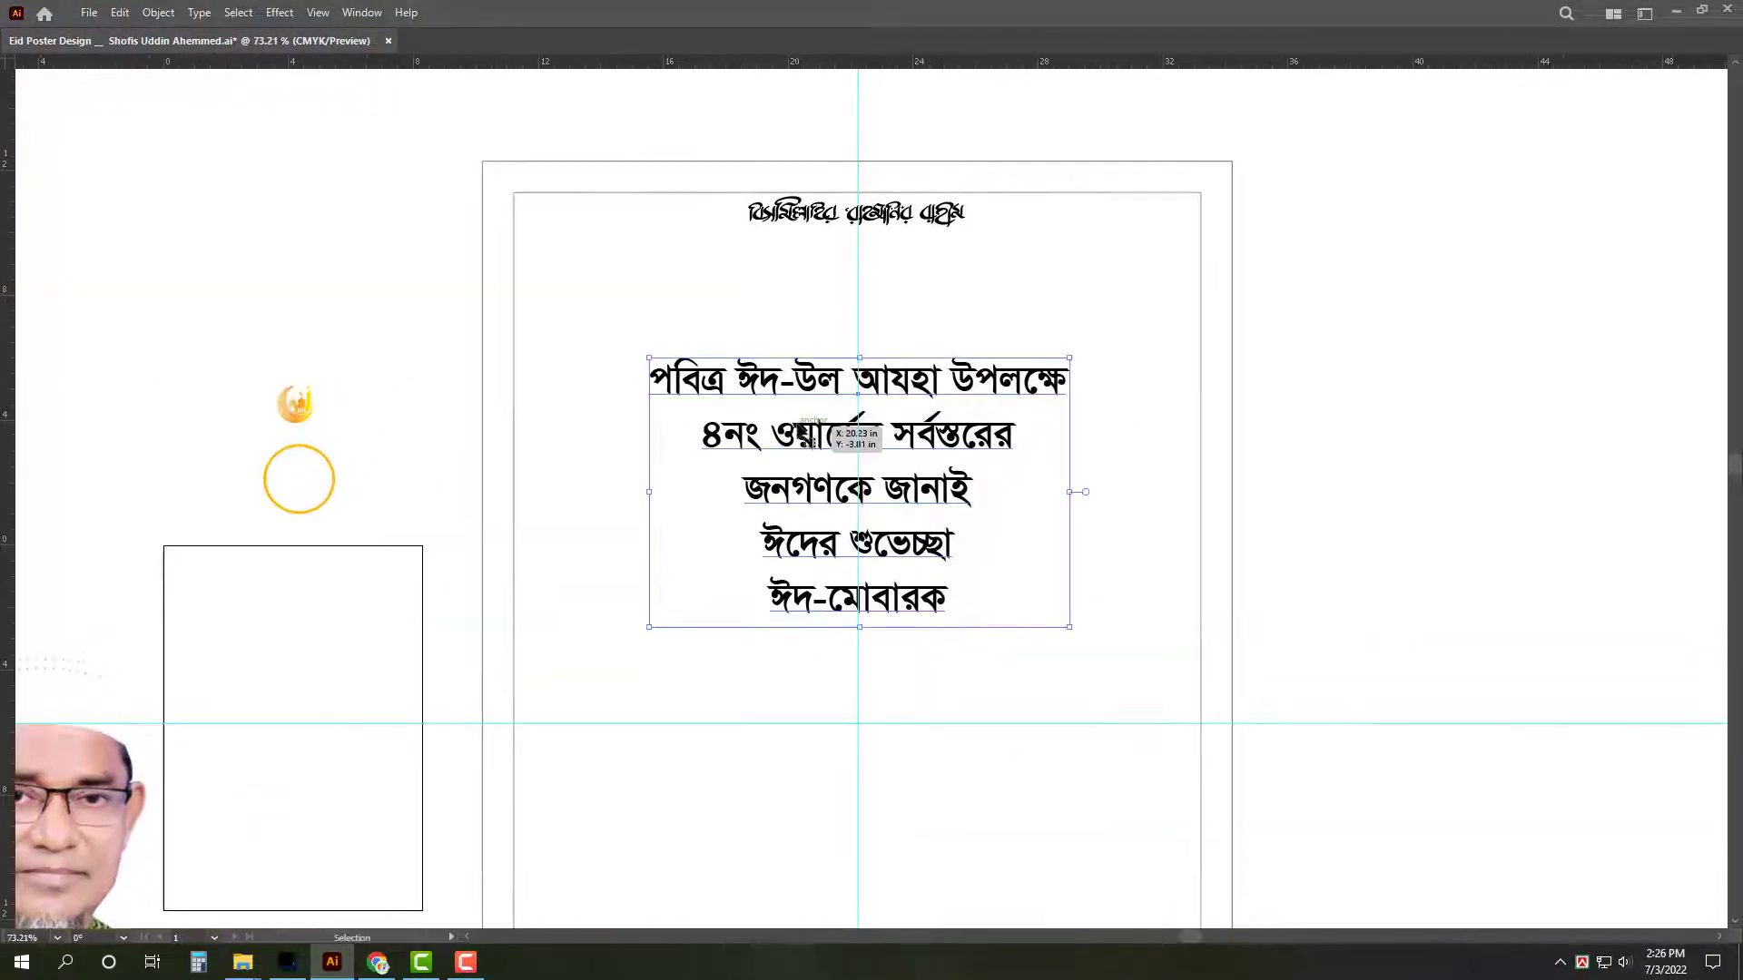
pyautogui.doubleClick(797, 420)
pyautogui.press('Escape')
pyautogui.hotkey('ctrl', 't')
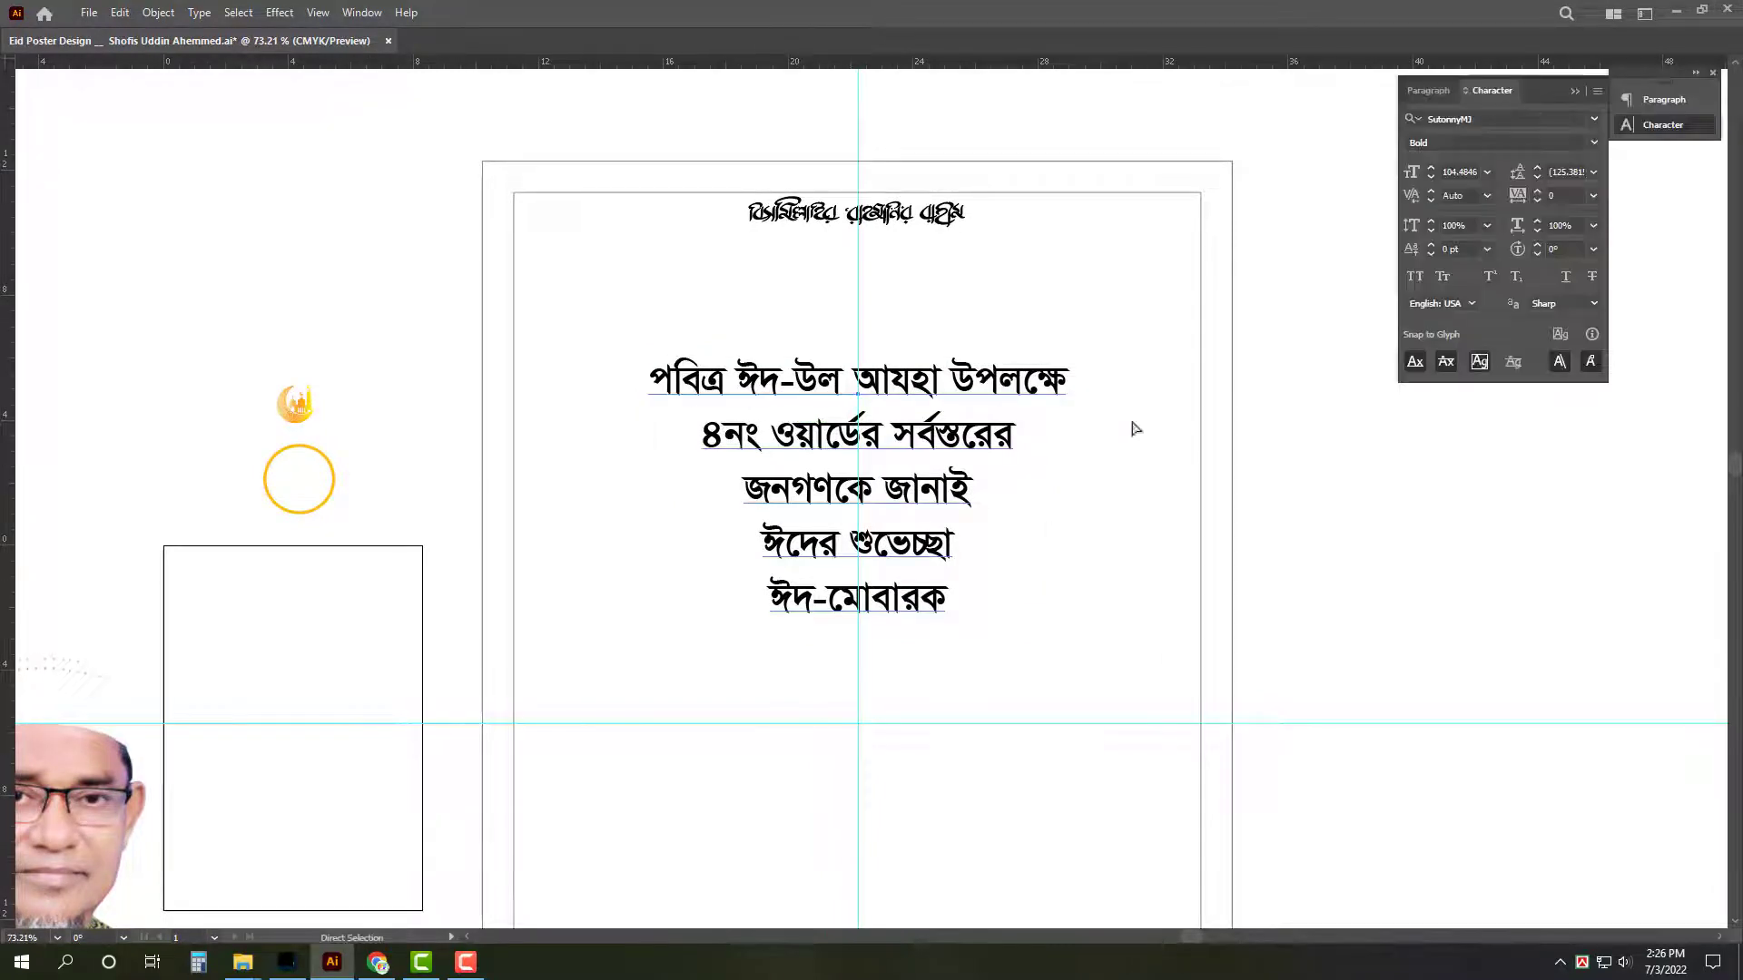
pyautogui.click(1505, 118)
pyautogui.write('li')
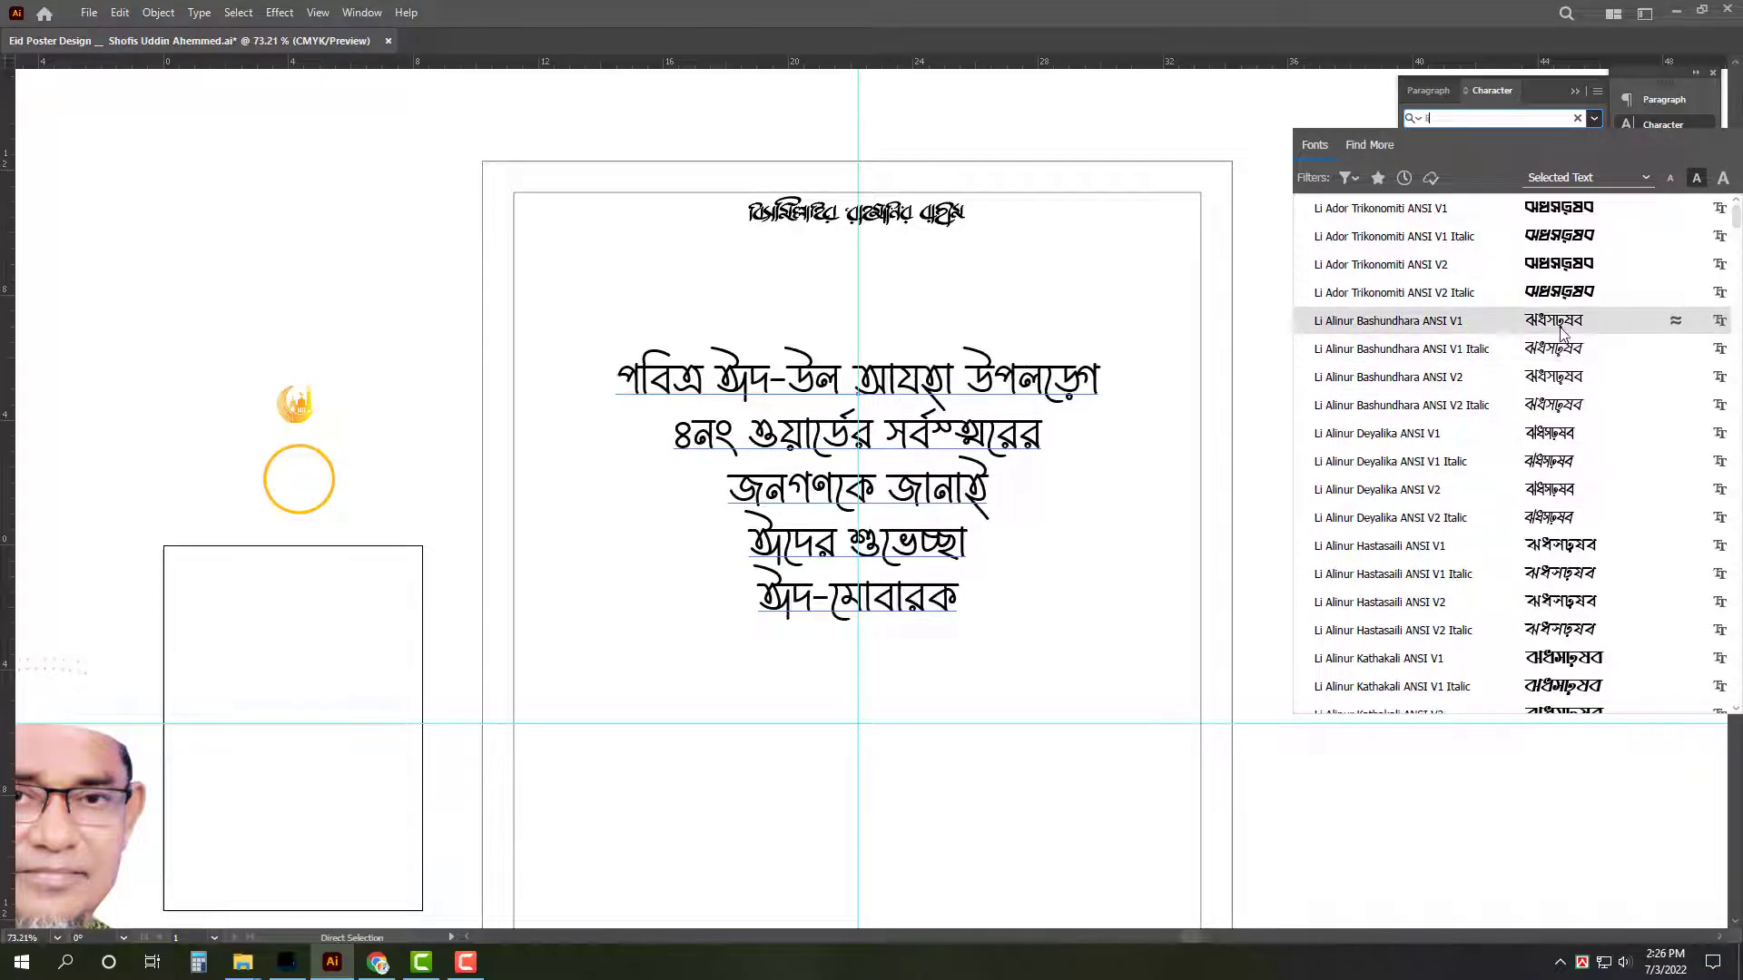
pyautogui.scroll(-3, 1562, 454)
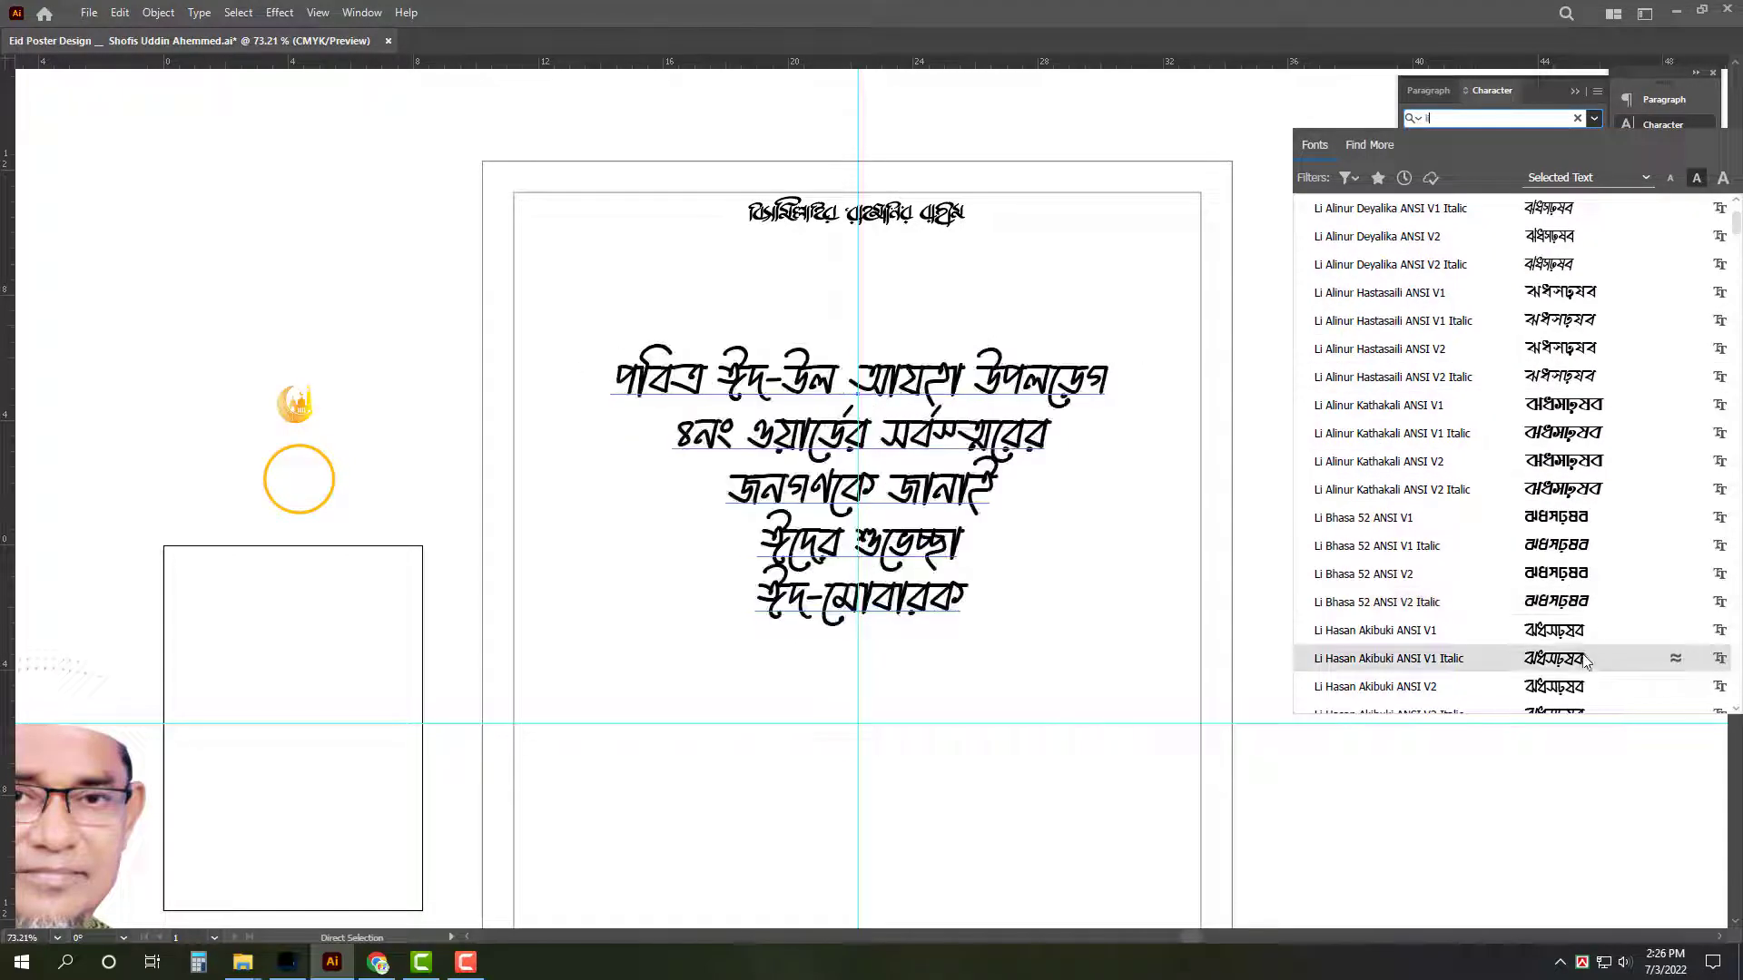
pyautogui.scroll(-2, 1579, 653)
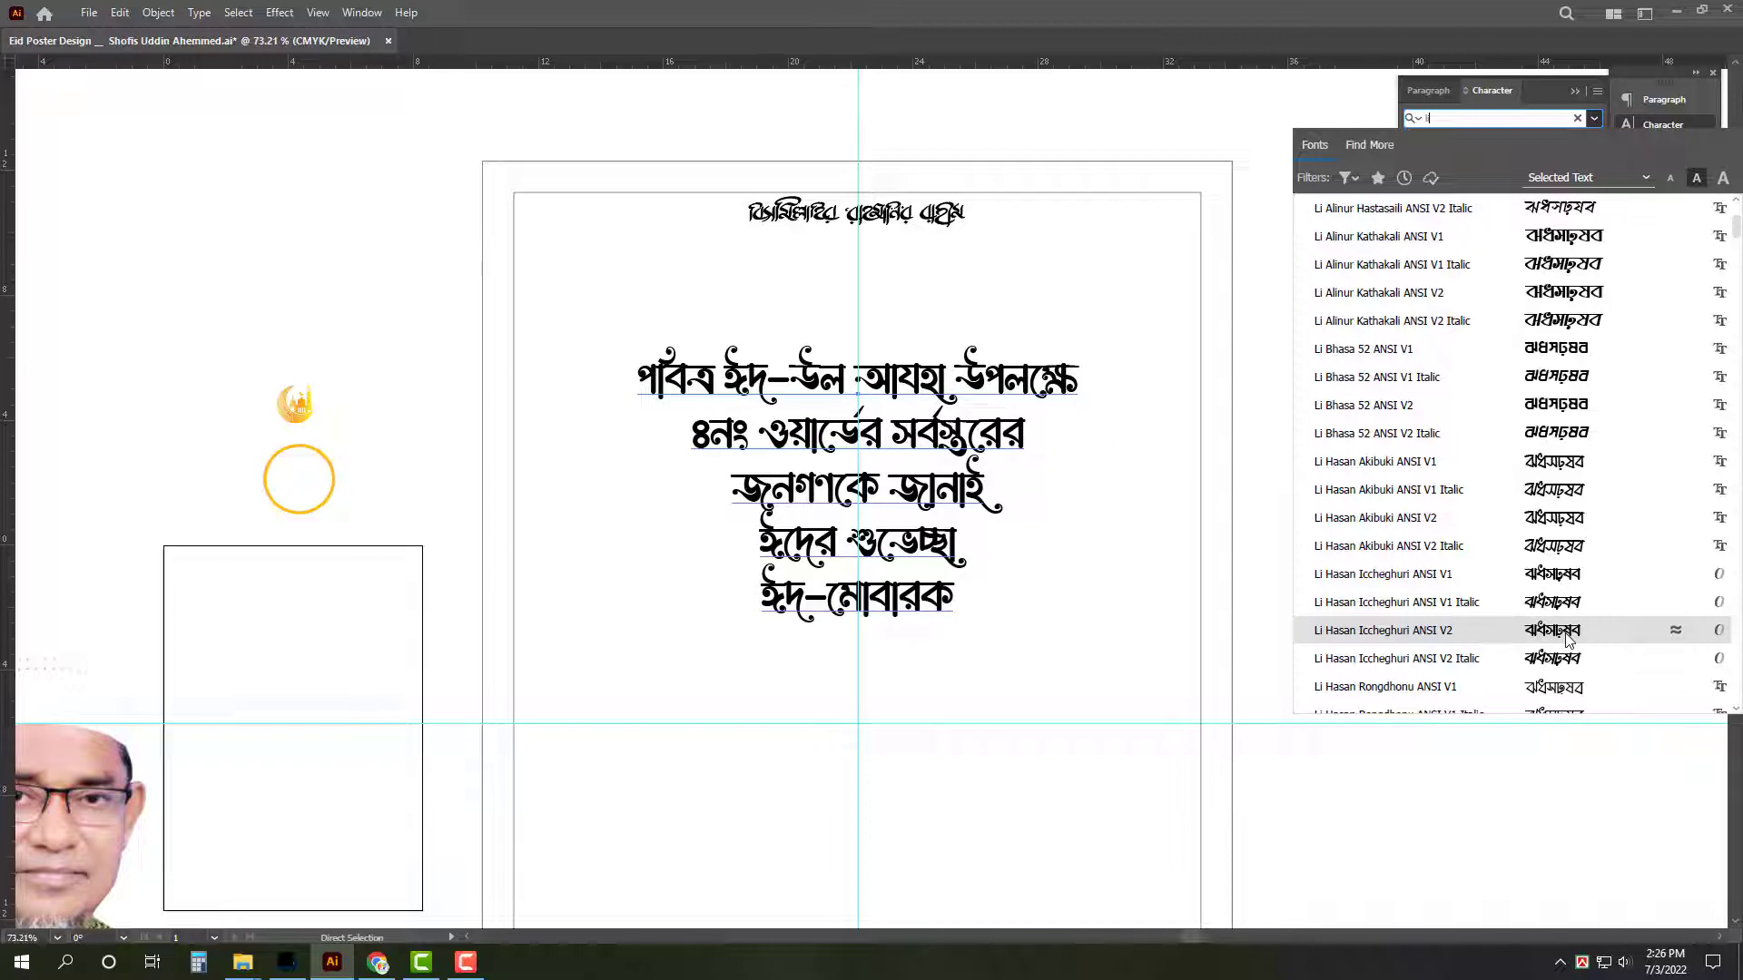
pyautogui.scroll(-2, 1573, 638)
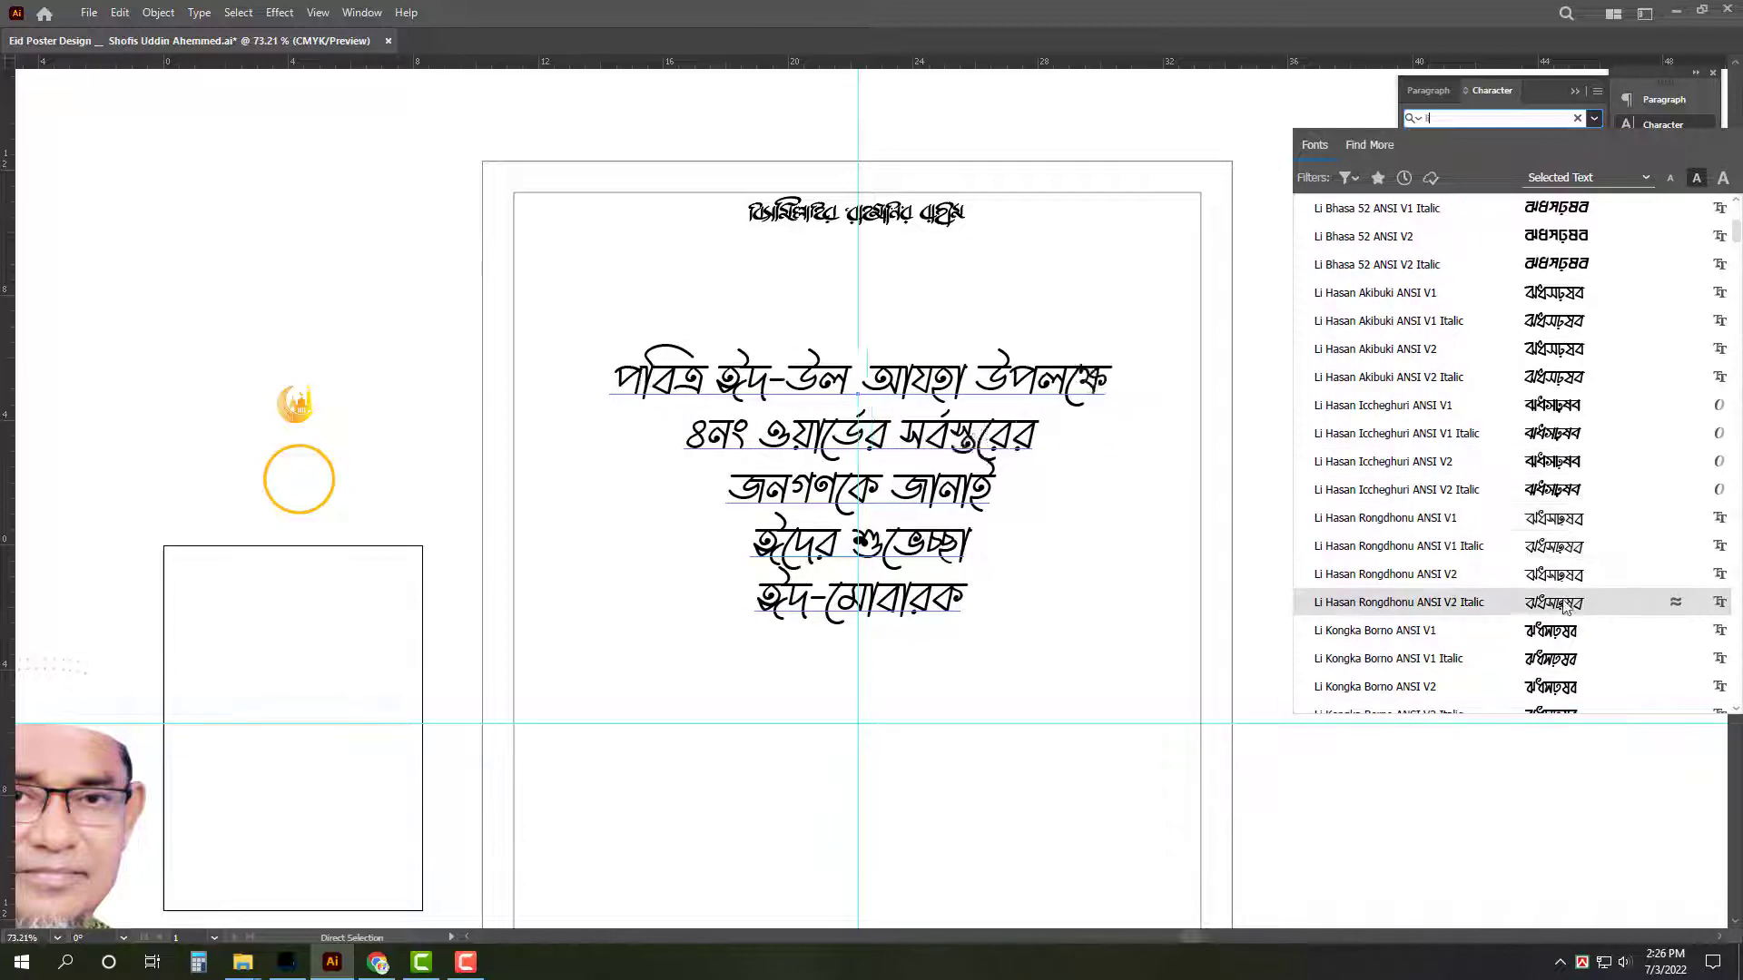
pyautogui.click(1562, 574)
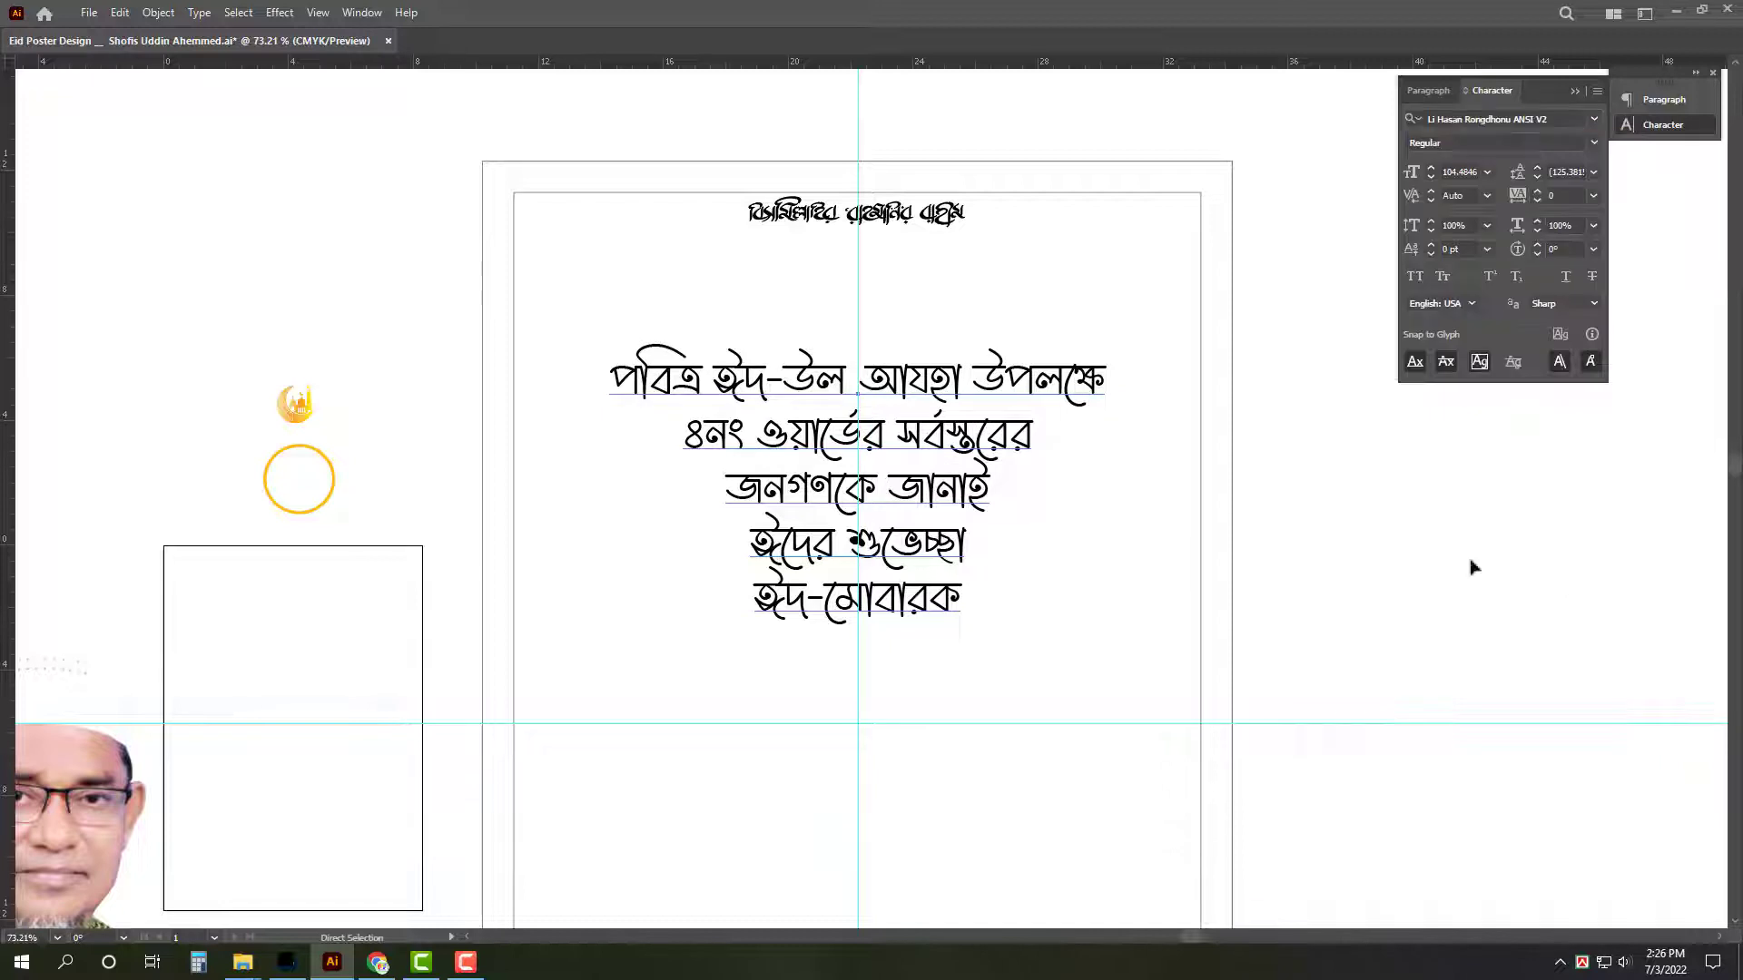
# Cut the four lines below পবিত্র ঈদ-উল আযহা উপলক্ষে out of the greeting text block.
pyautogui.doubleClick(919, 491)
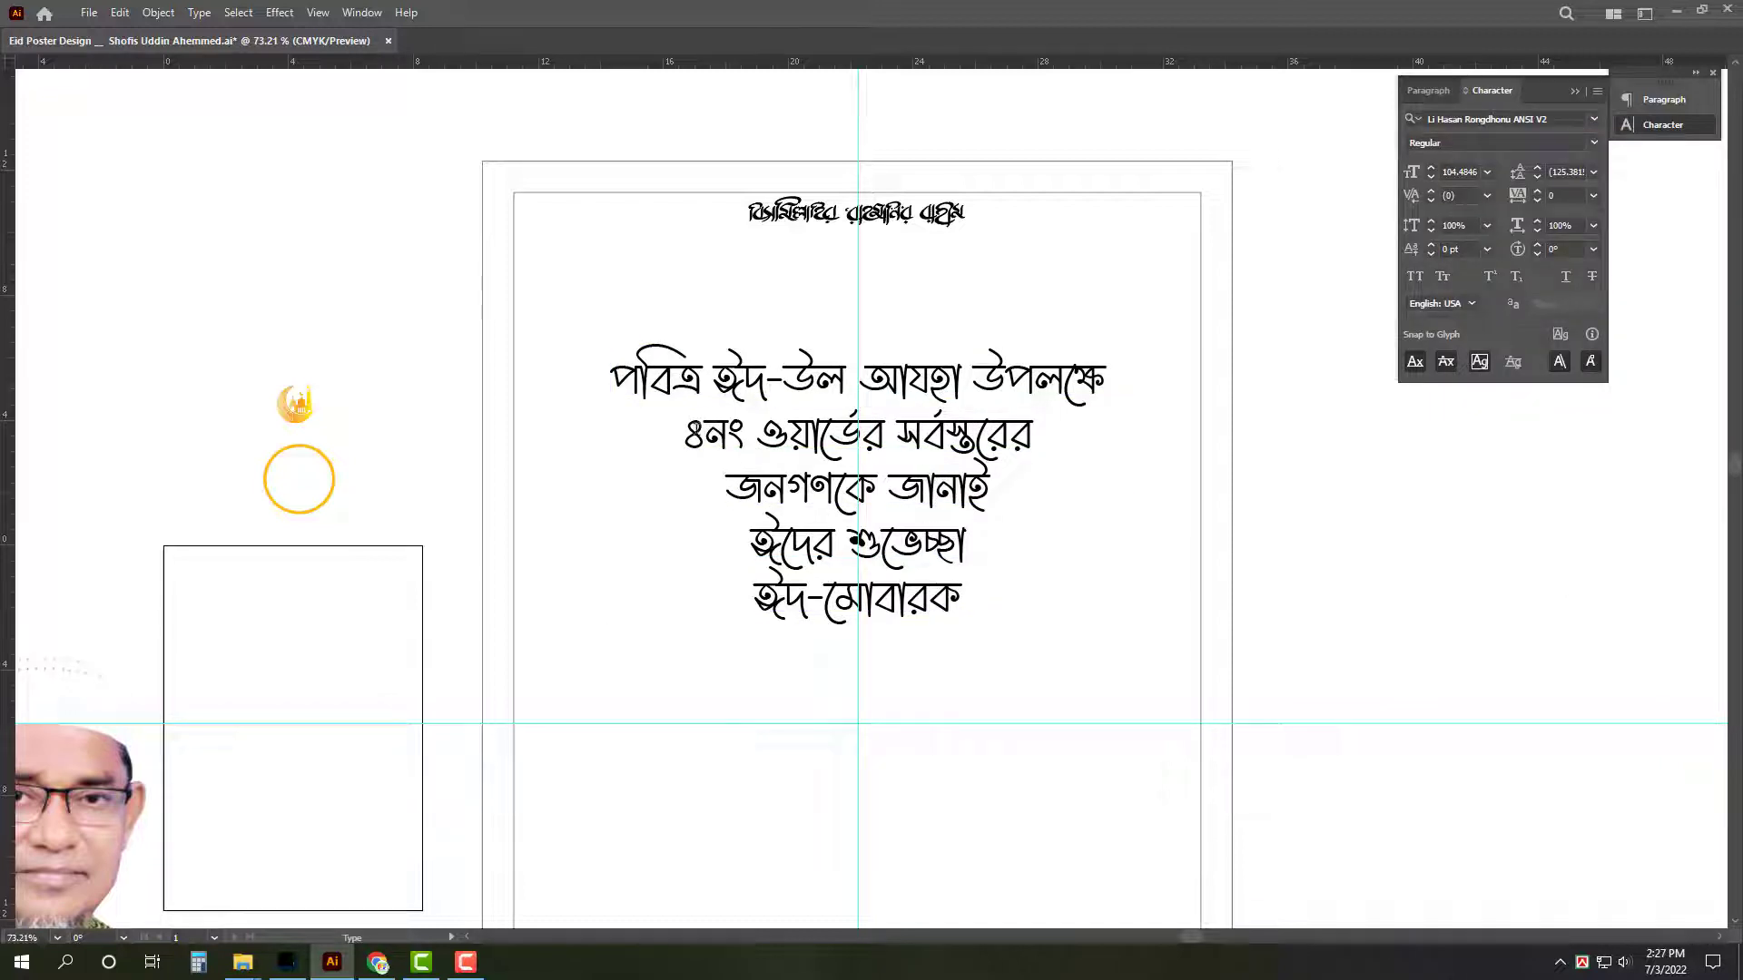
pyautogui.moveTo(695, 431); pyautogui.dragTo(1032, 681)
pyautogui.hotkey('ctrl', 'x')
pyautogui.press('BackSpace')
pyautogui.press('Escape')
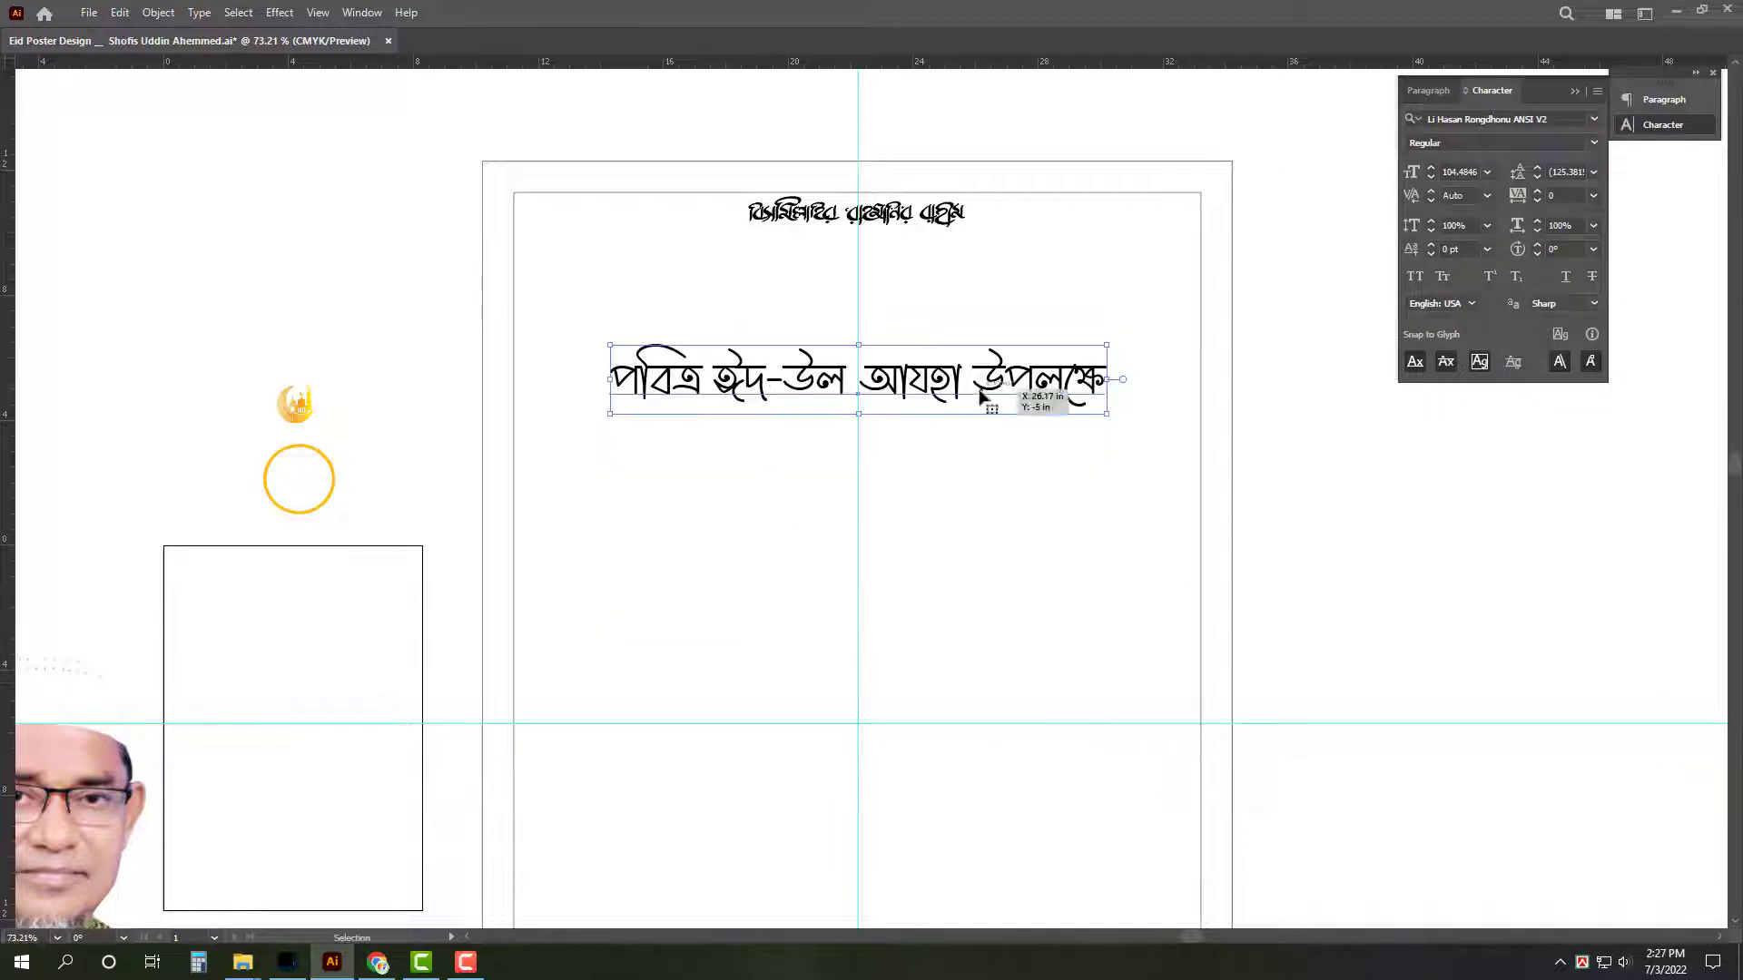
# Duplicate the first greeting line below itself and replace the copy's text with the four cut lines.
pyautogui.moveTo(988, 383); pyautogui.dragTo(965, 438)
pyautogui.doubleClick(965, 439)
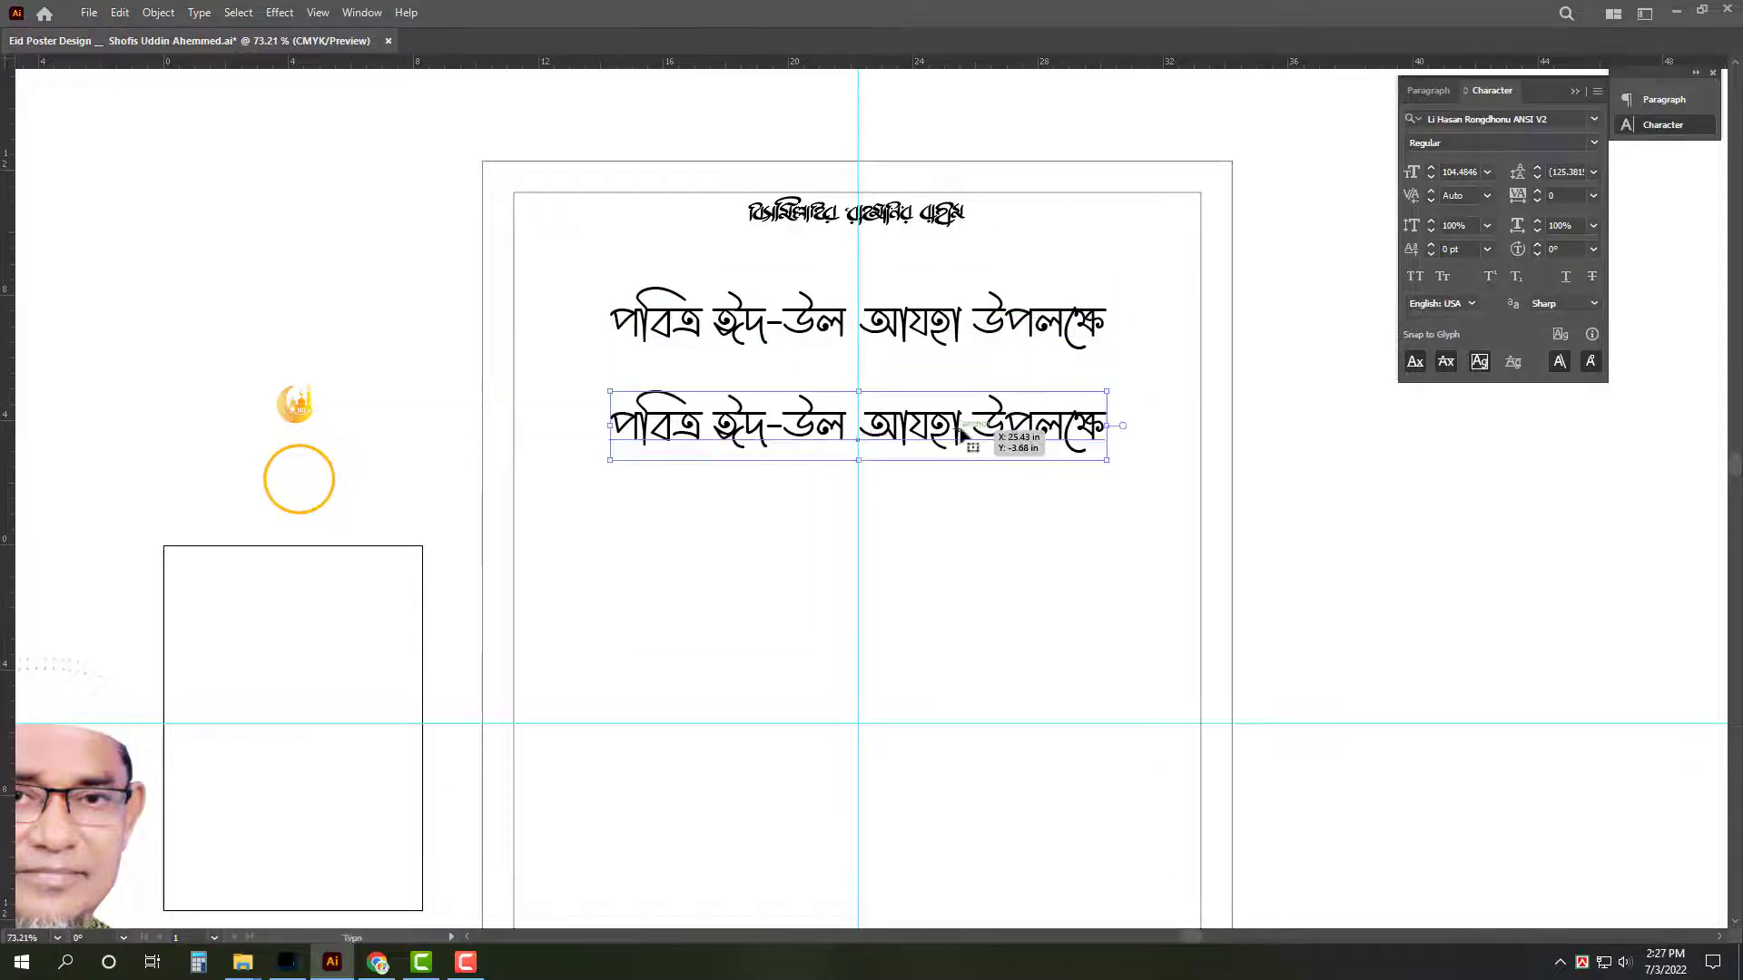
pyautogui.hotkey('ctrl', 'a')
pyautogui.hotkey('ctrl', 'v')
pyautogui.press('Escape')
# Set the font of the lower four-line greeting block to KongshoMJ Bold.
pyautogui.scroll(1, 860, 522)
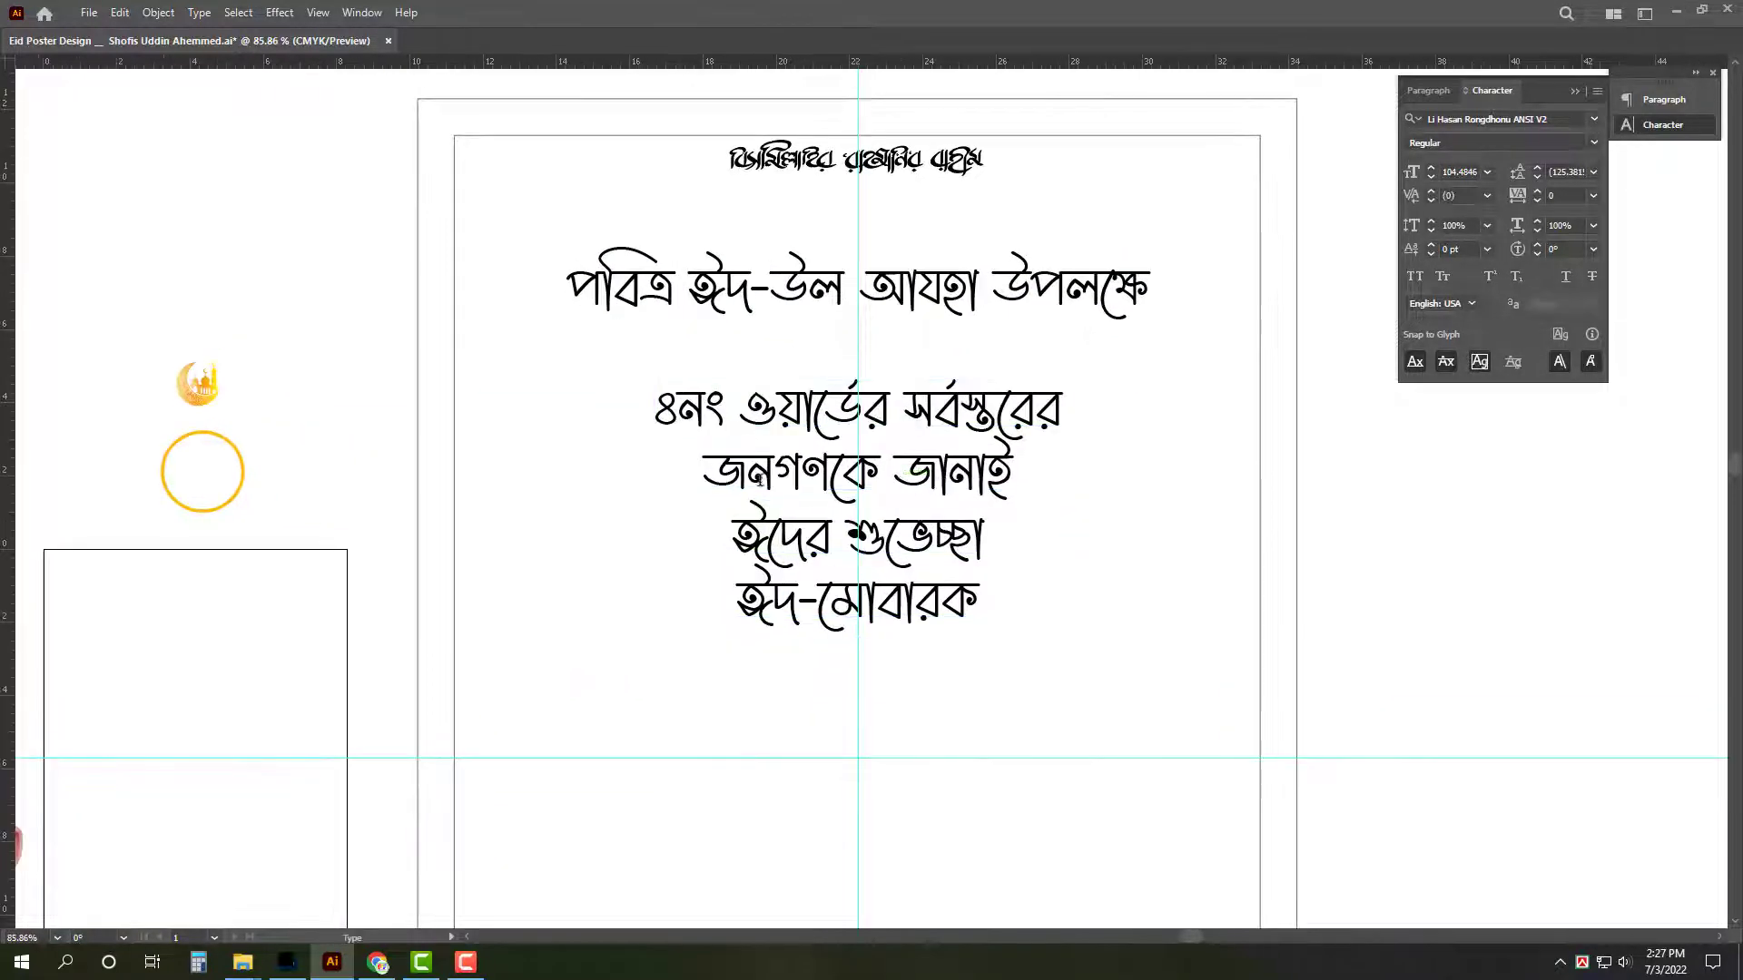
pyautogui.hotkey('ctrl', 't')
pyautogui.hotkey('ctrl', 't')
pyautogui.click(1492, 119)
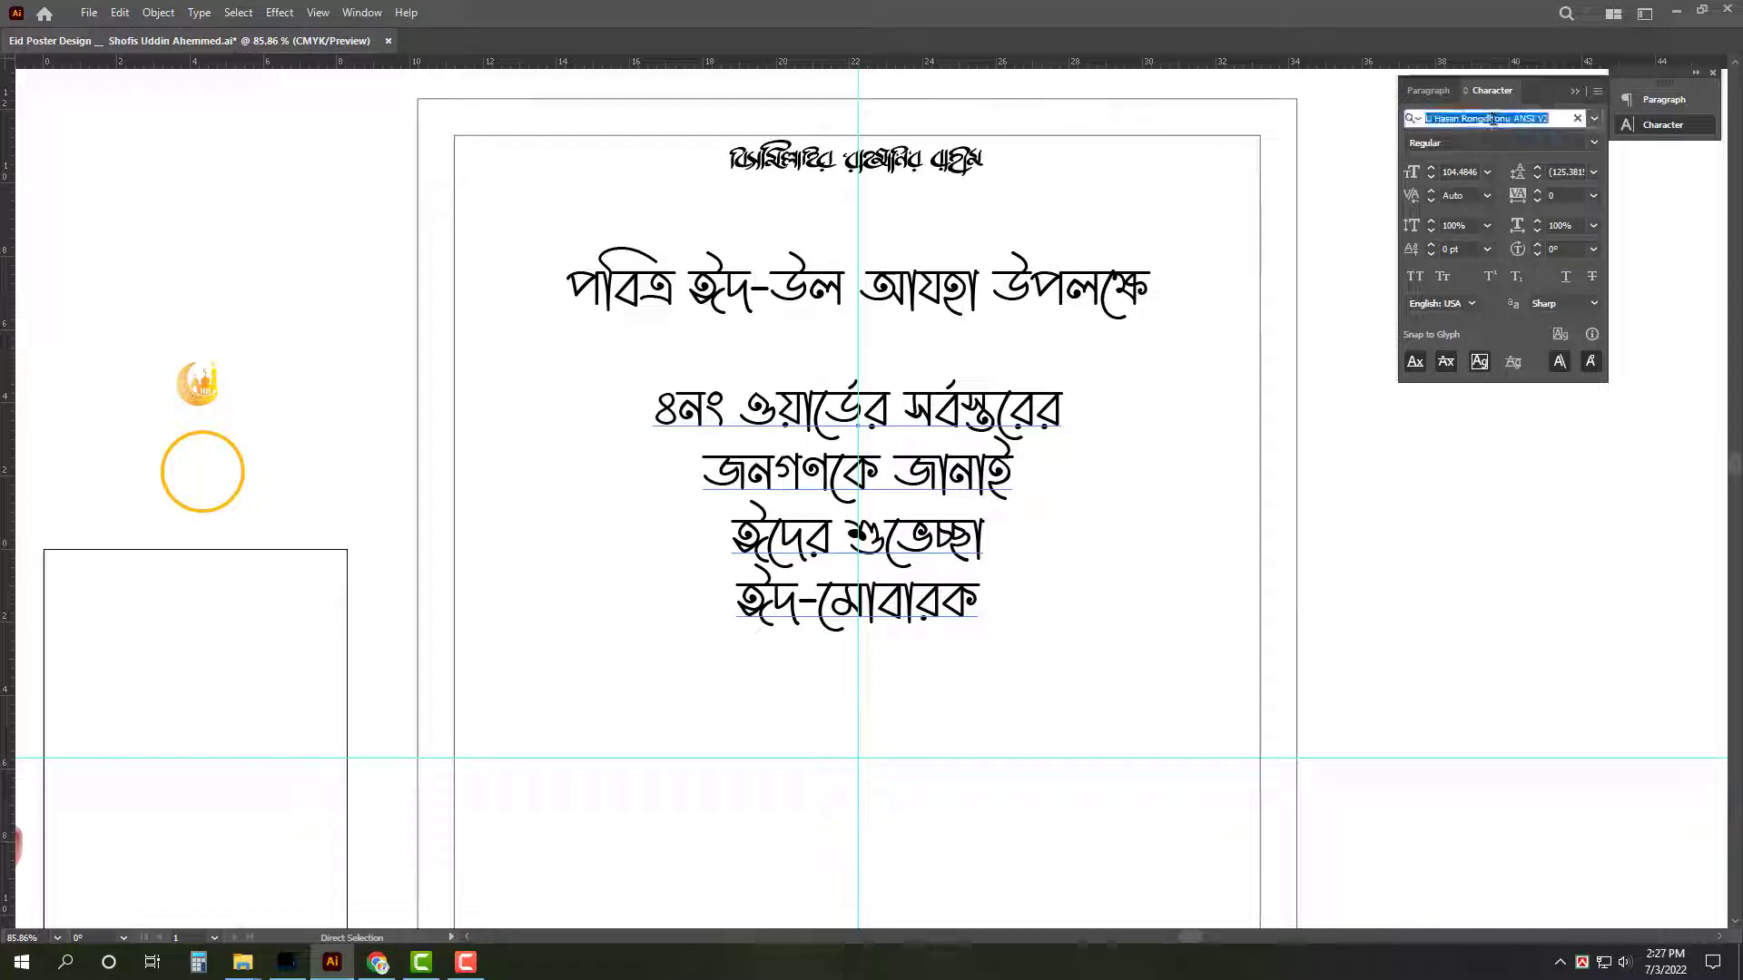
pyautogui.write('kongs')
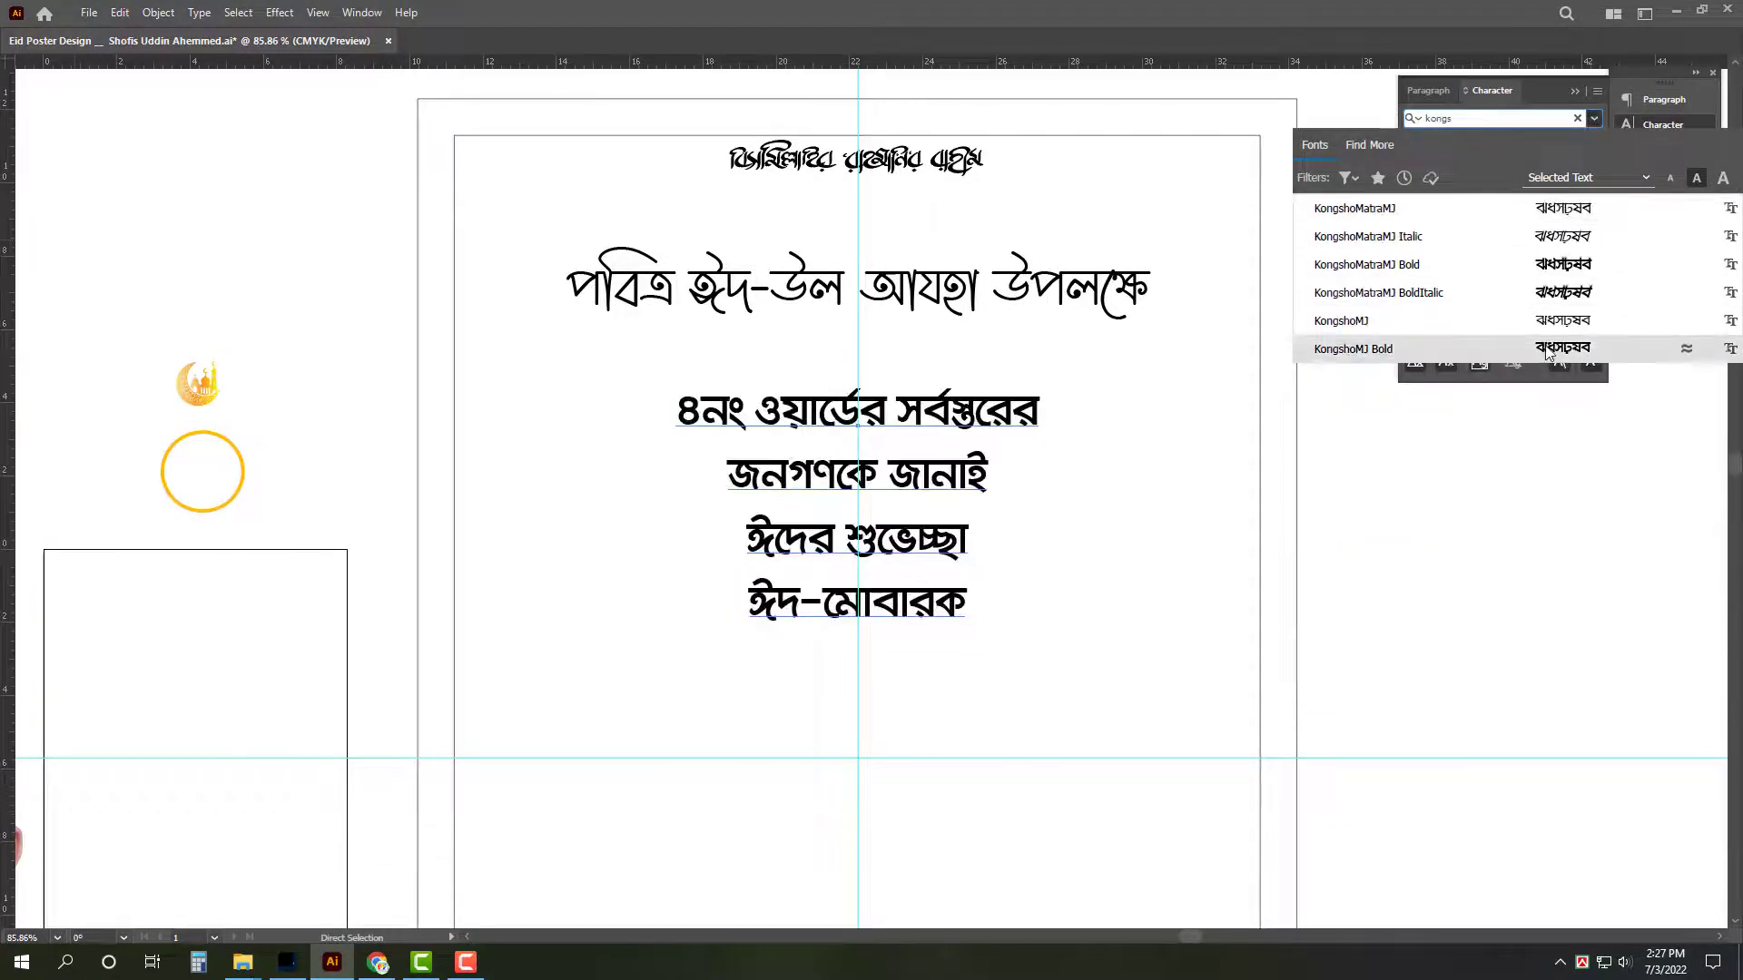
pyautogui.click(1563, 348)
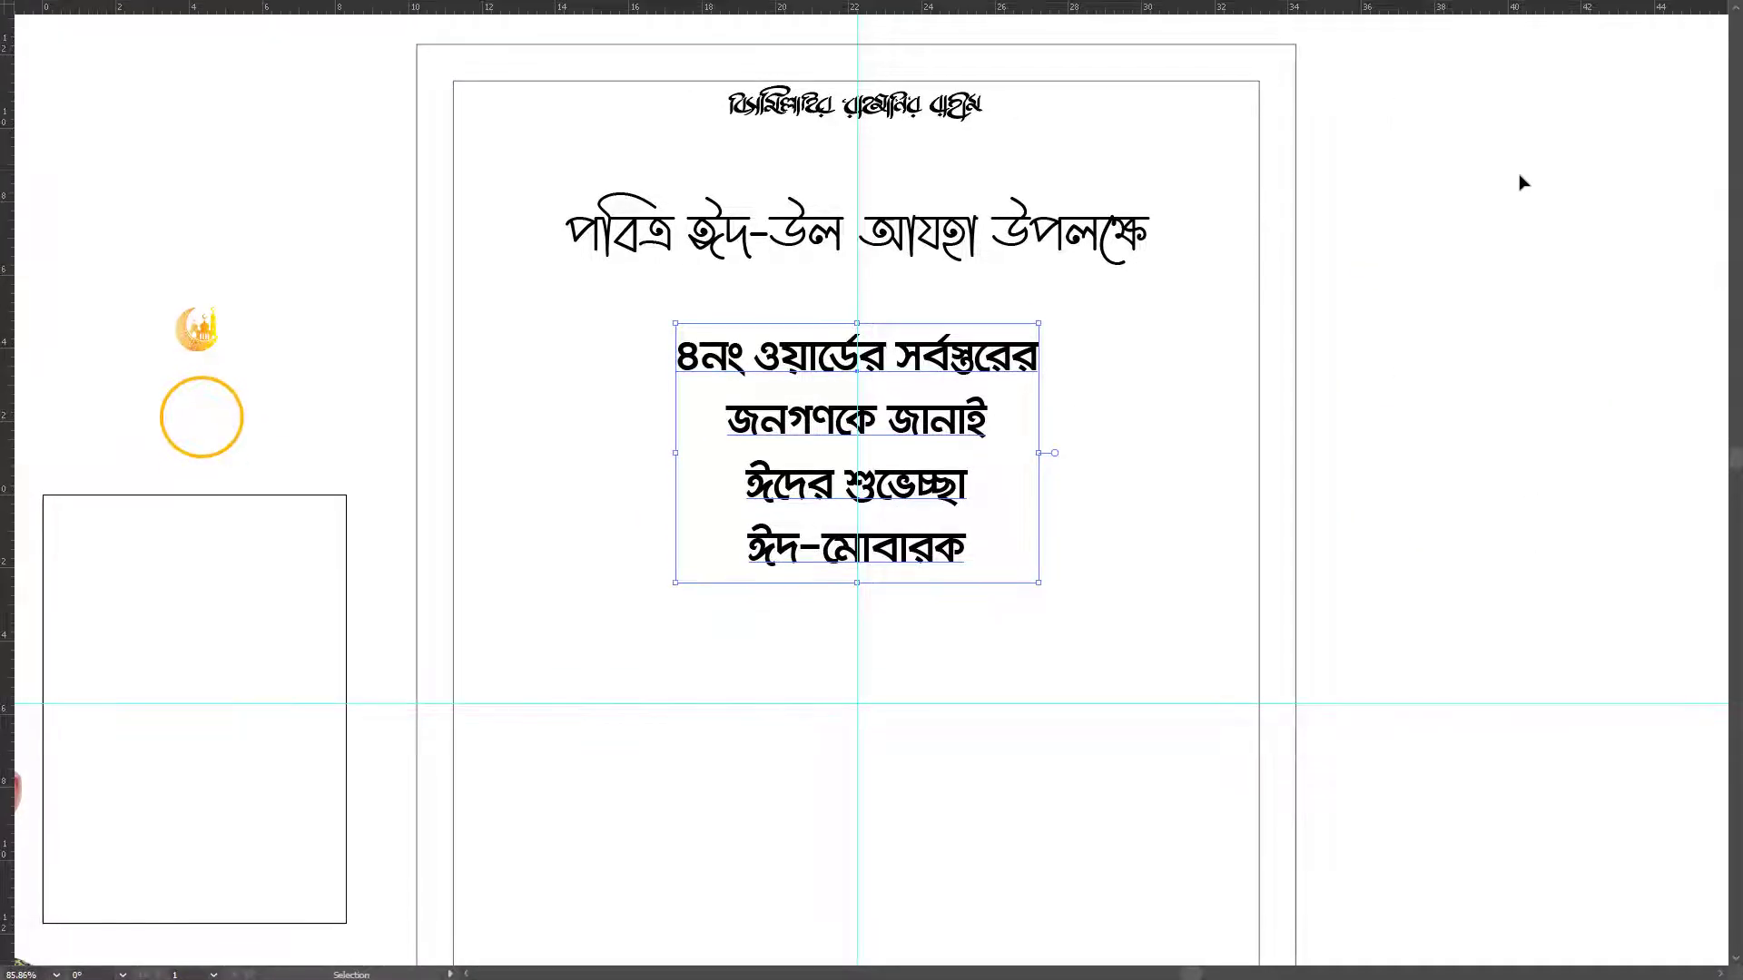
# Change the lower four-line greeting block's font to Shorif Sayef Bijoy 52.
pyautogui.click(1500, 117)
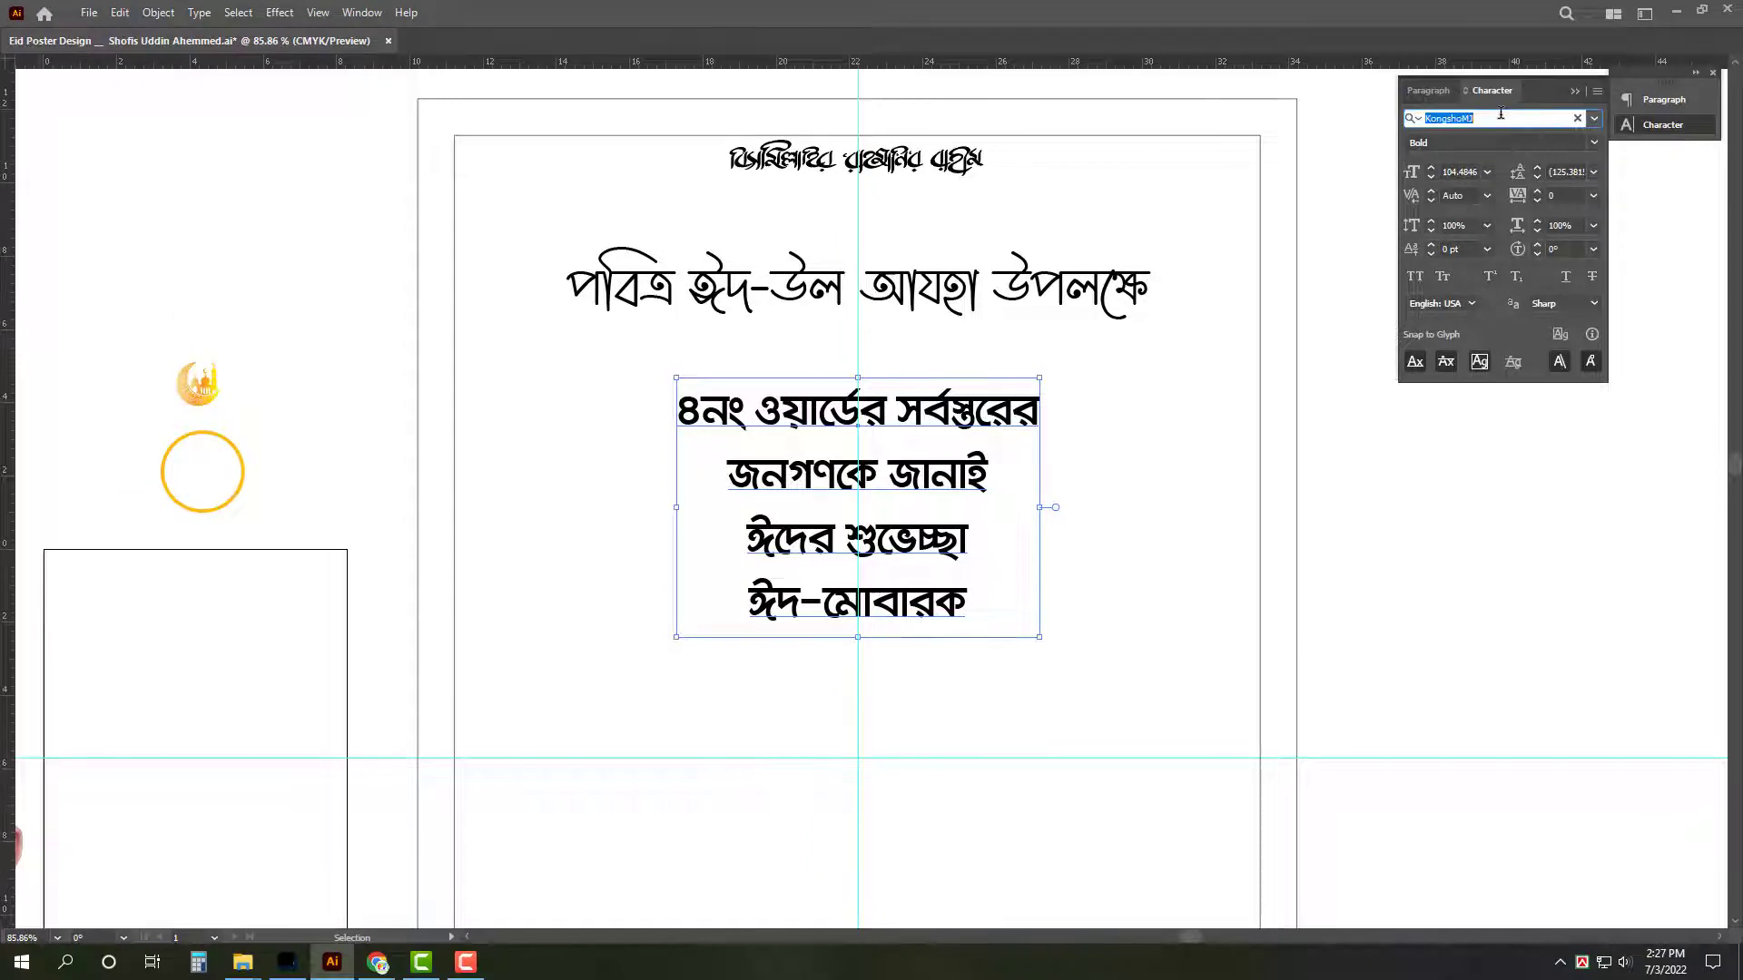
pyautogui.write('shori')
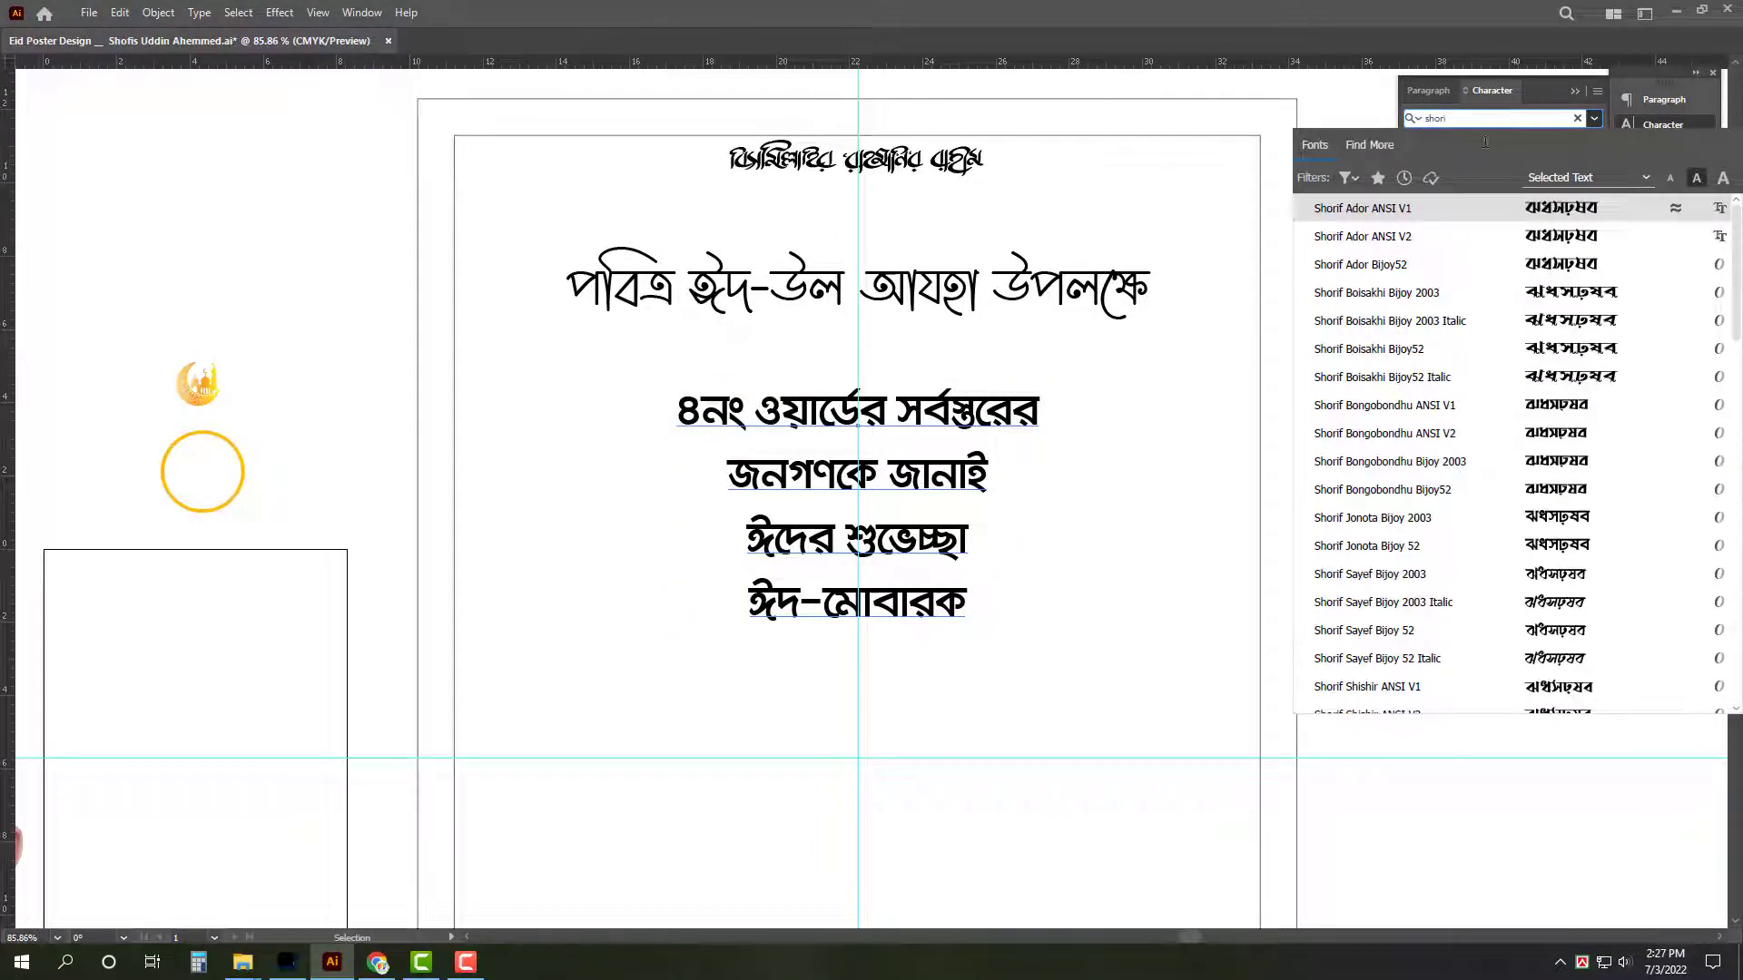
pyautogui.click(1554, 628)
# Cut the lines ৪নং ওয়ার্ডের সর্বস্তরের and জনগণকে জানাই out of the lower greeting block.
pyautogui.doubleClick(874, 474)
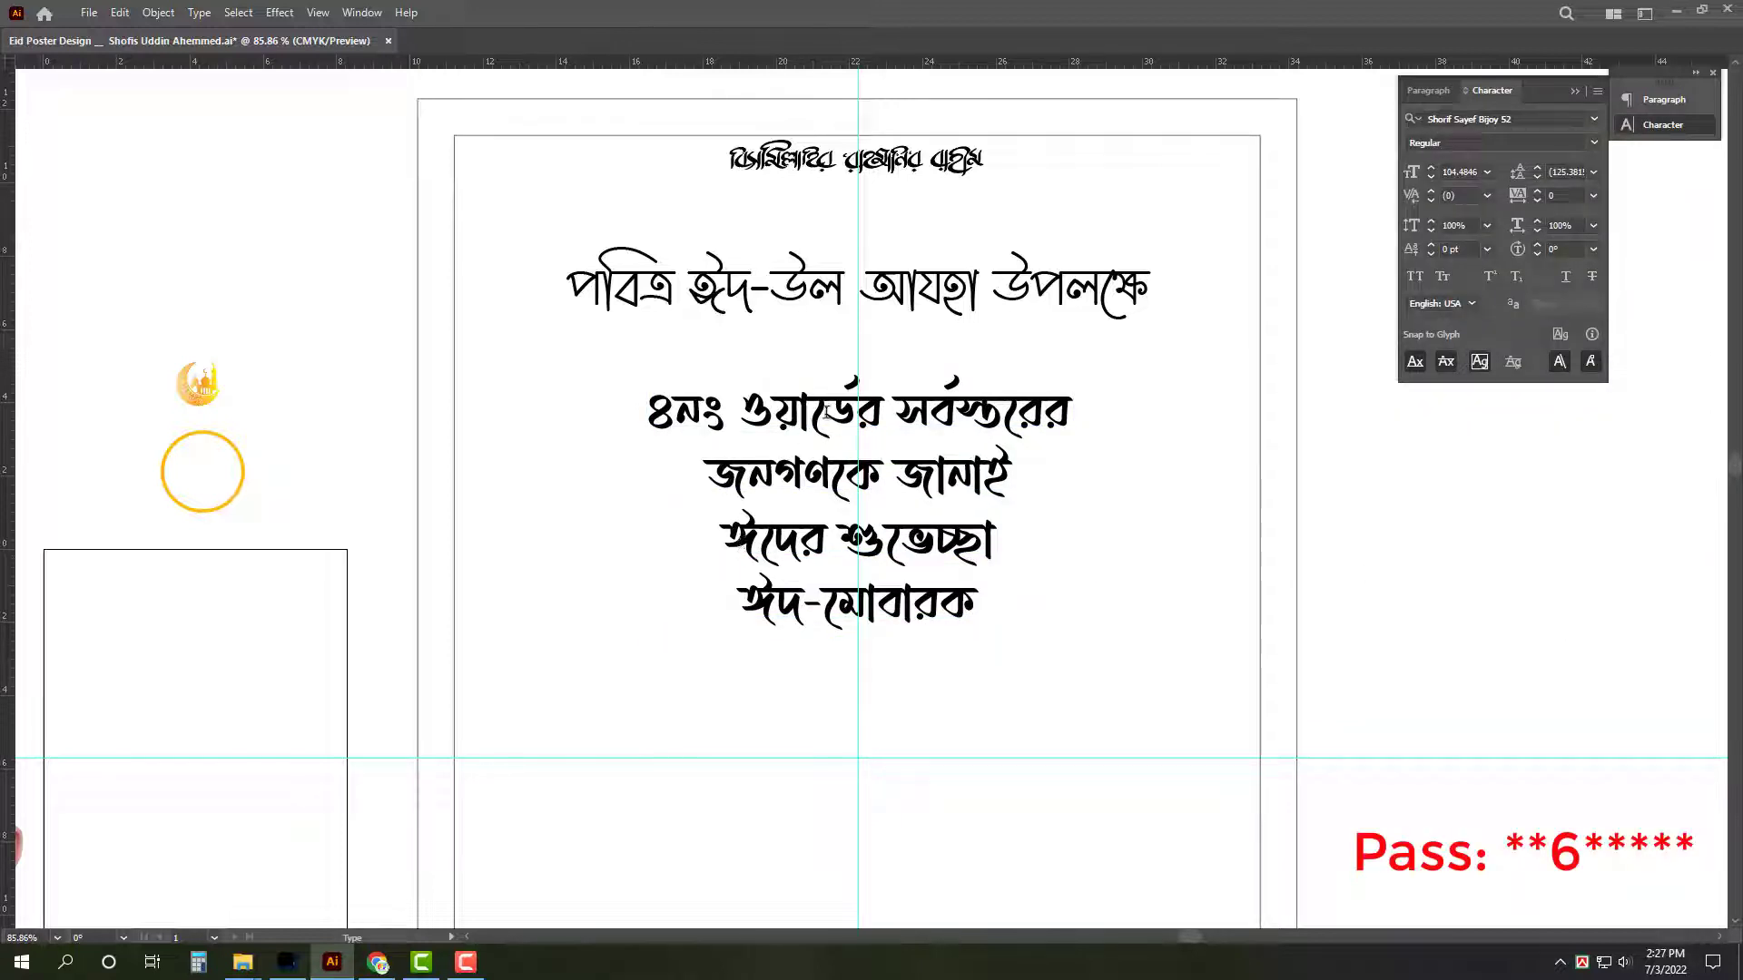
pyautogui.moveTo(654, 431); pyautogui.dragTo(1074, 475)
pyautogui.press('Delete')
pyautogui.press('Escape')
pyautogui.click(1041, 399)
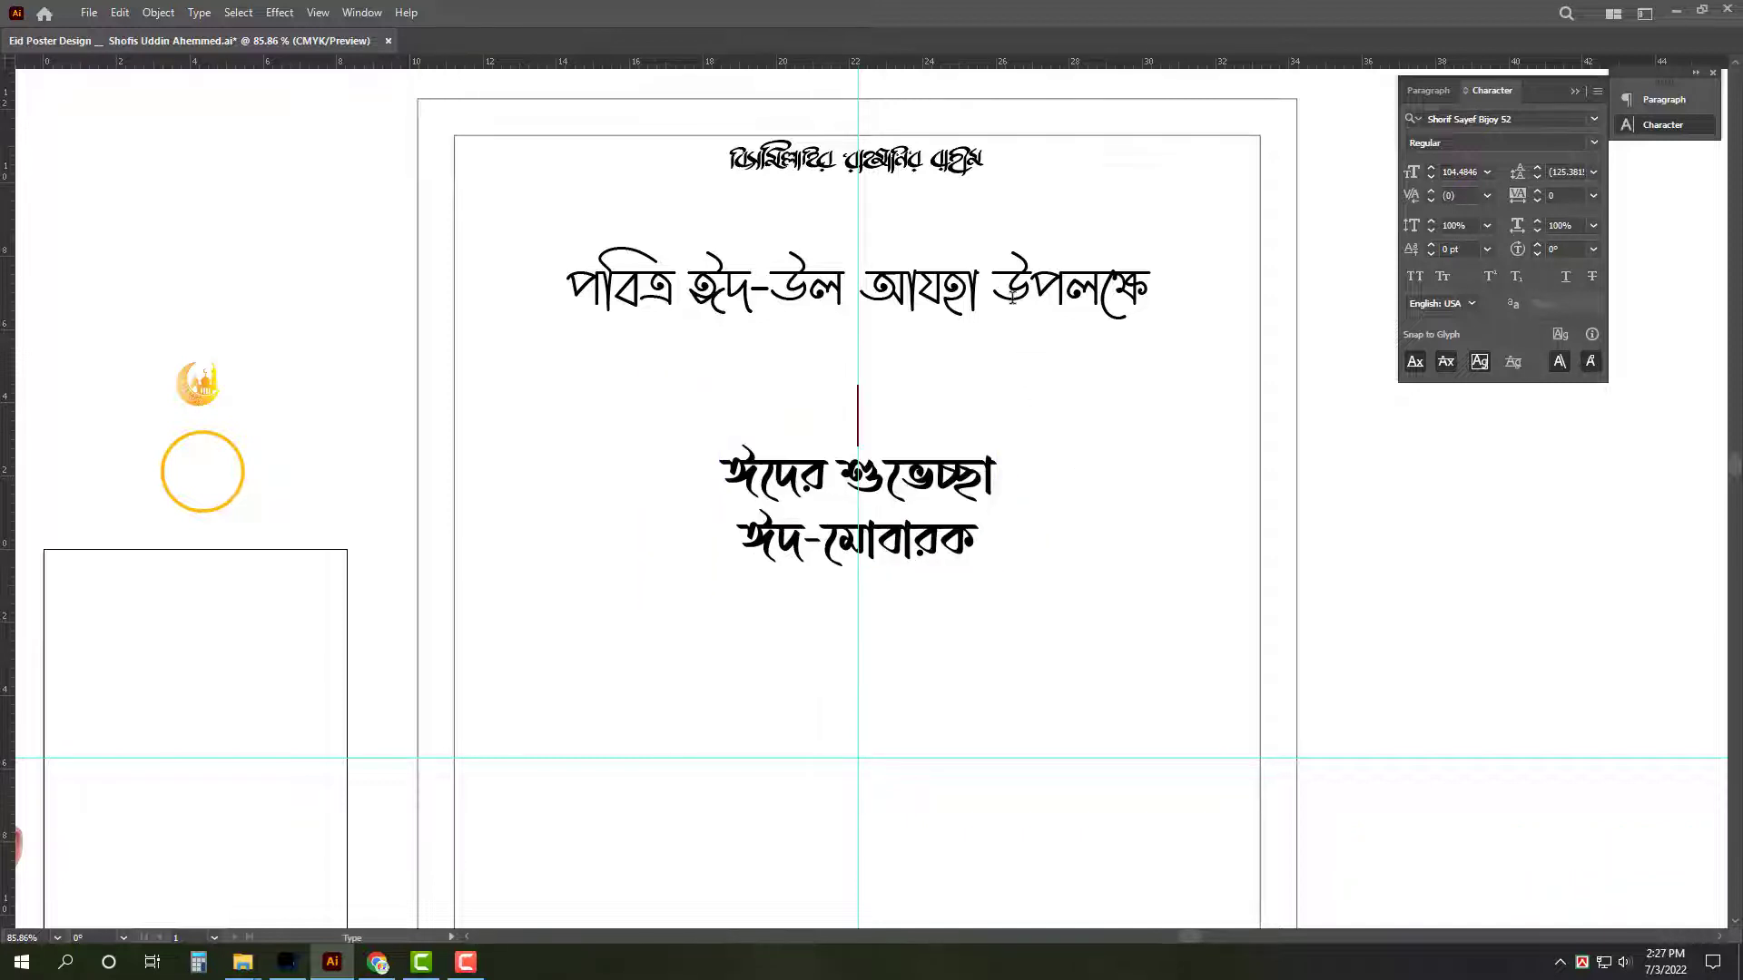
# Paste the two cut lines below পবিত্র ঈদ-উল আযহা উপলক্ষে and match their type style to that first line.
pyautogui.doubleClick(1147, 289)
pyautogui.press('Return')
pyautogui.hotkey('ctrl', 'v')
pyautogui.press('Escape')
pyautogui.press('i')
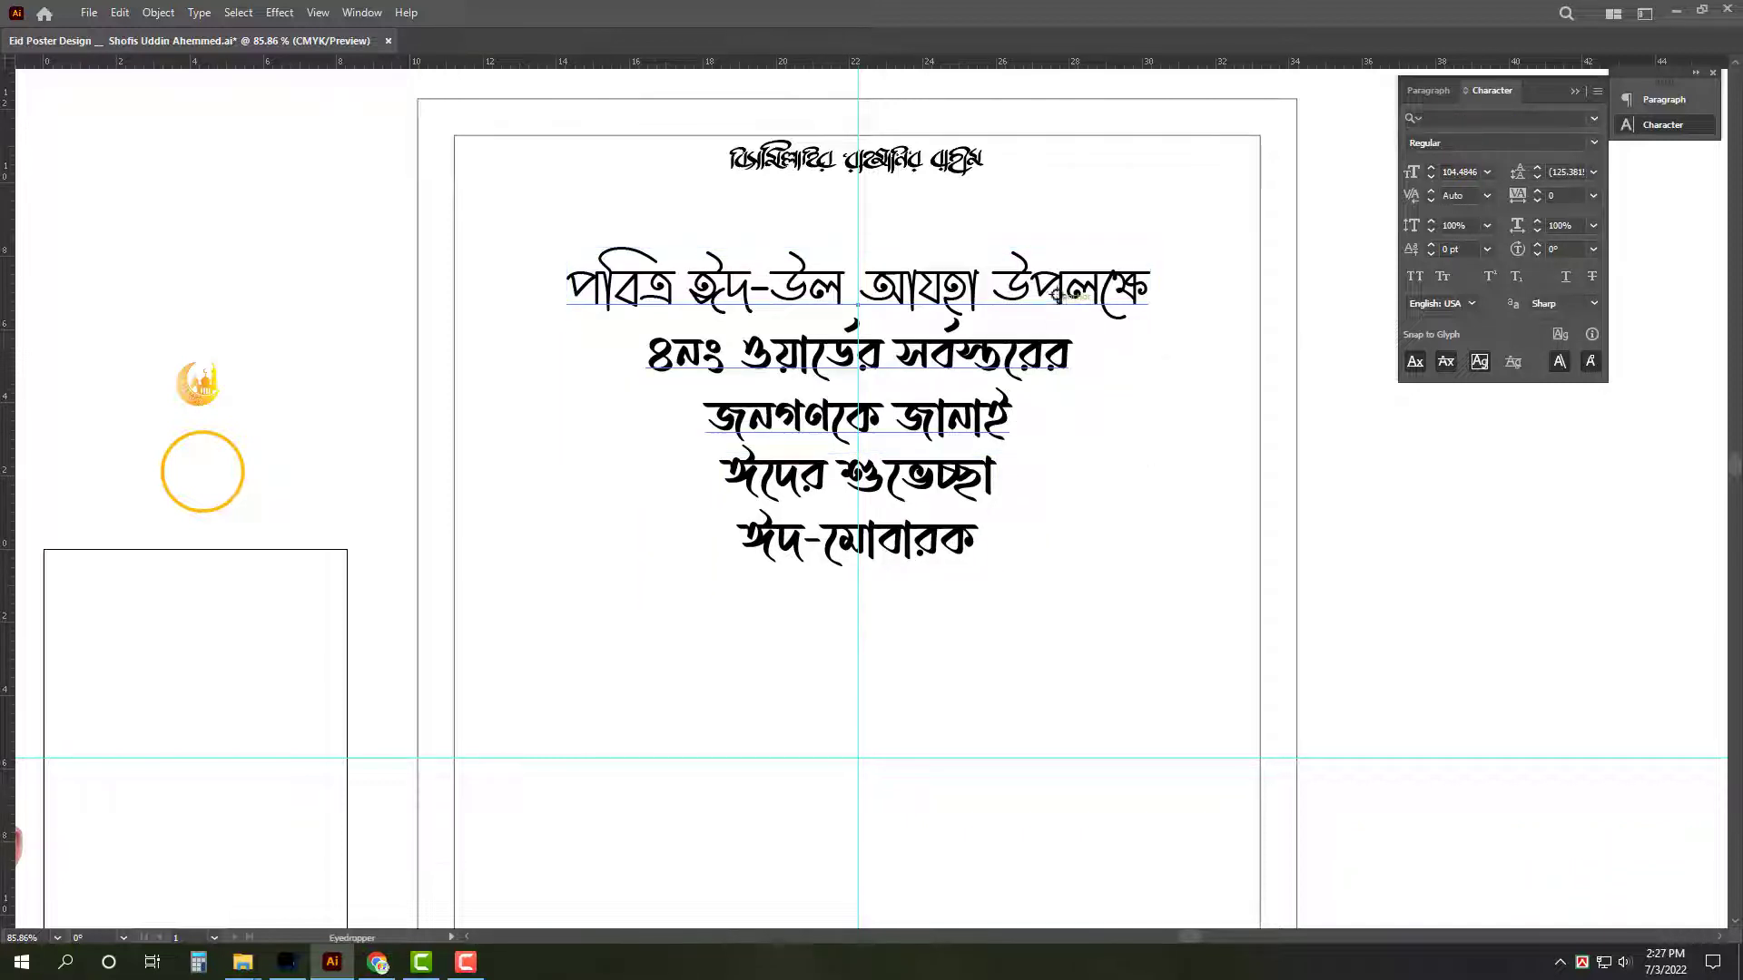
pyautogui.click(1053, 298)
pyautogui.press('v')
# Move the lower greeting block down a little and cut its ঈদের শুভেচ্ছা line.
pyautogui.moveTo(951, 473); pyautogui.dragTo(950, 541)
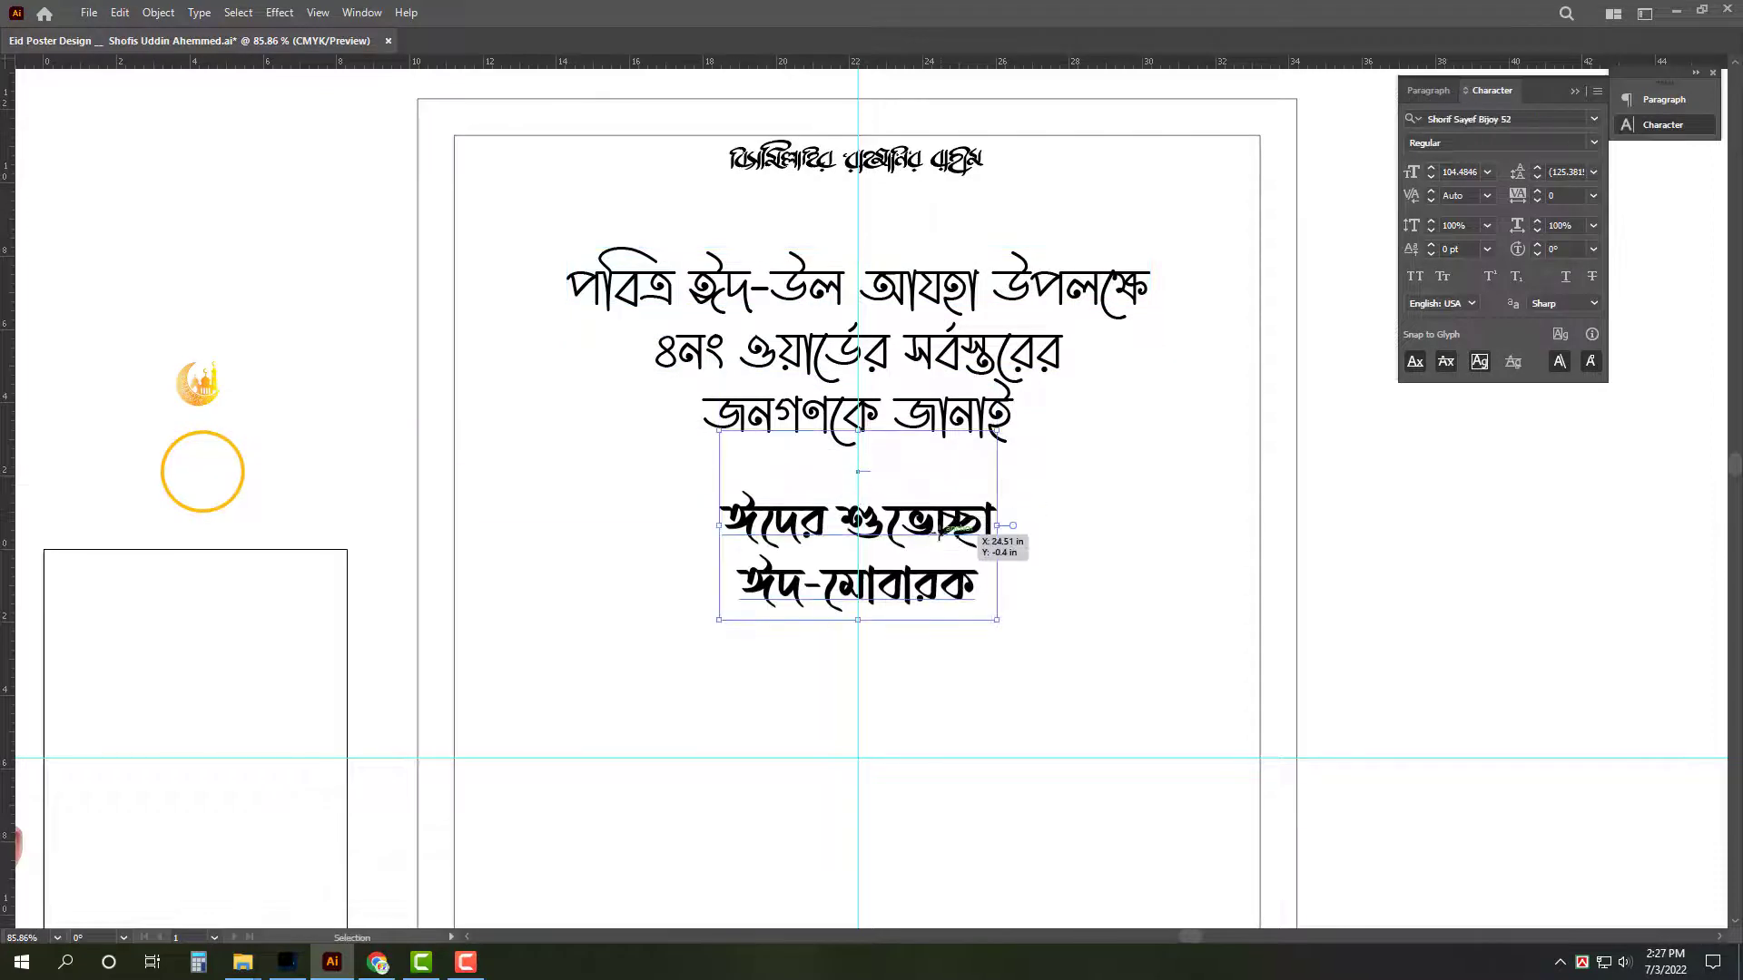
pyautogui.tripleClick(948, 537)
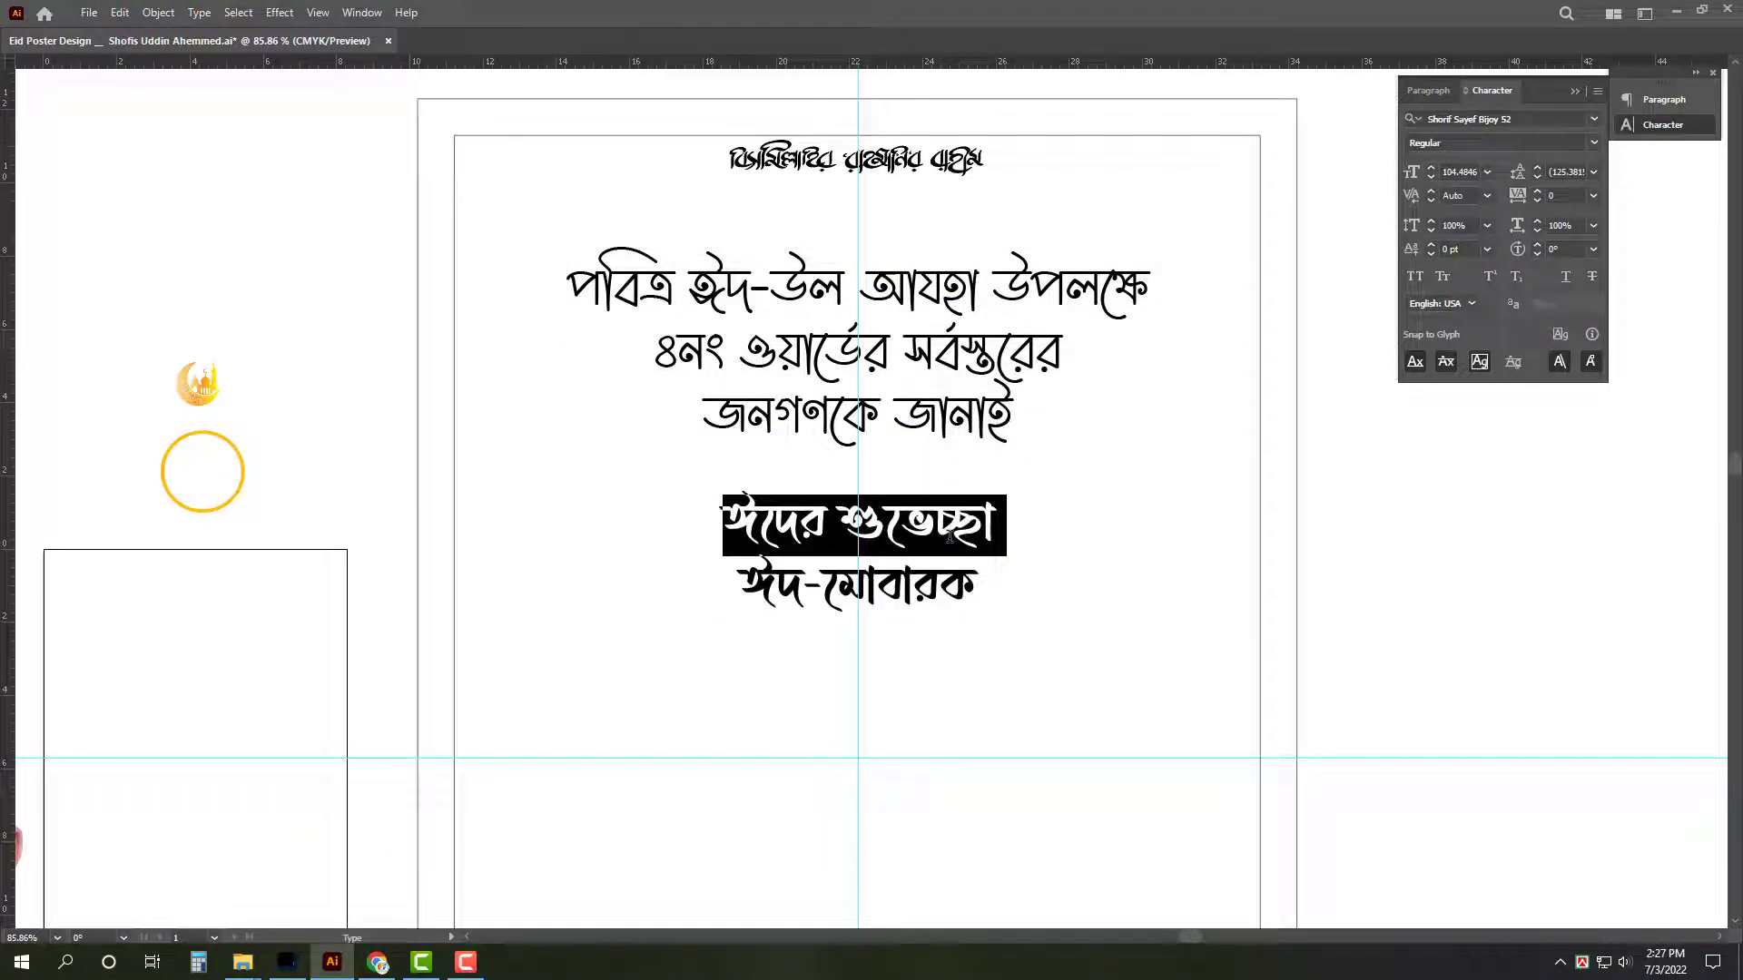
pyautogui.hotkey('ctrl', 'x')
# Paste ঈদের শুভেচ্ছা as a new line below জনগণকে জানাই and match its type style to the lines above.
pyautogui.click(889, 415)
pyautogui.hotkey('ctrl', 'a')
pyautogui.press('Right')
pyautogui.press('Return')
pyautogui.hotkey('ctrl', 'v')
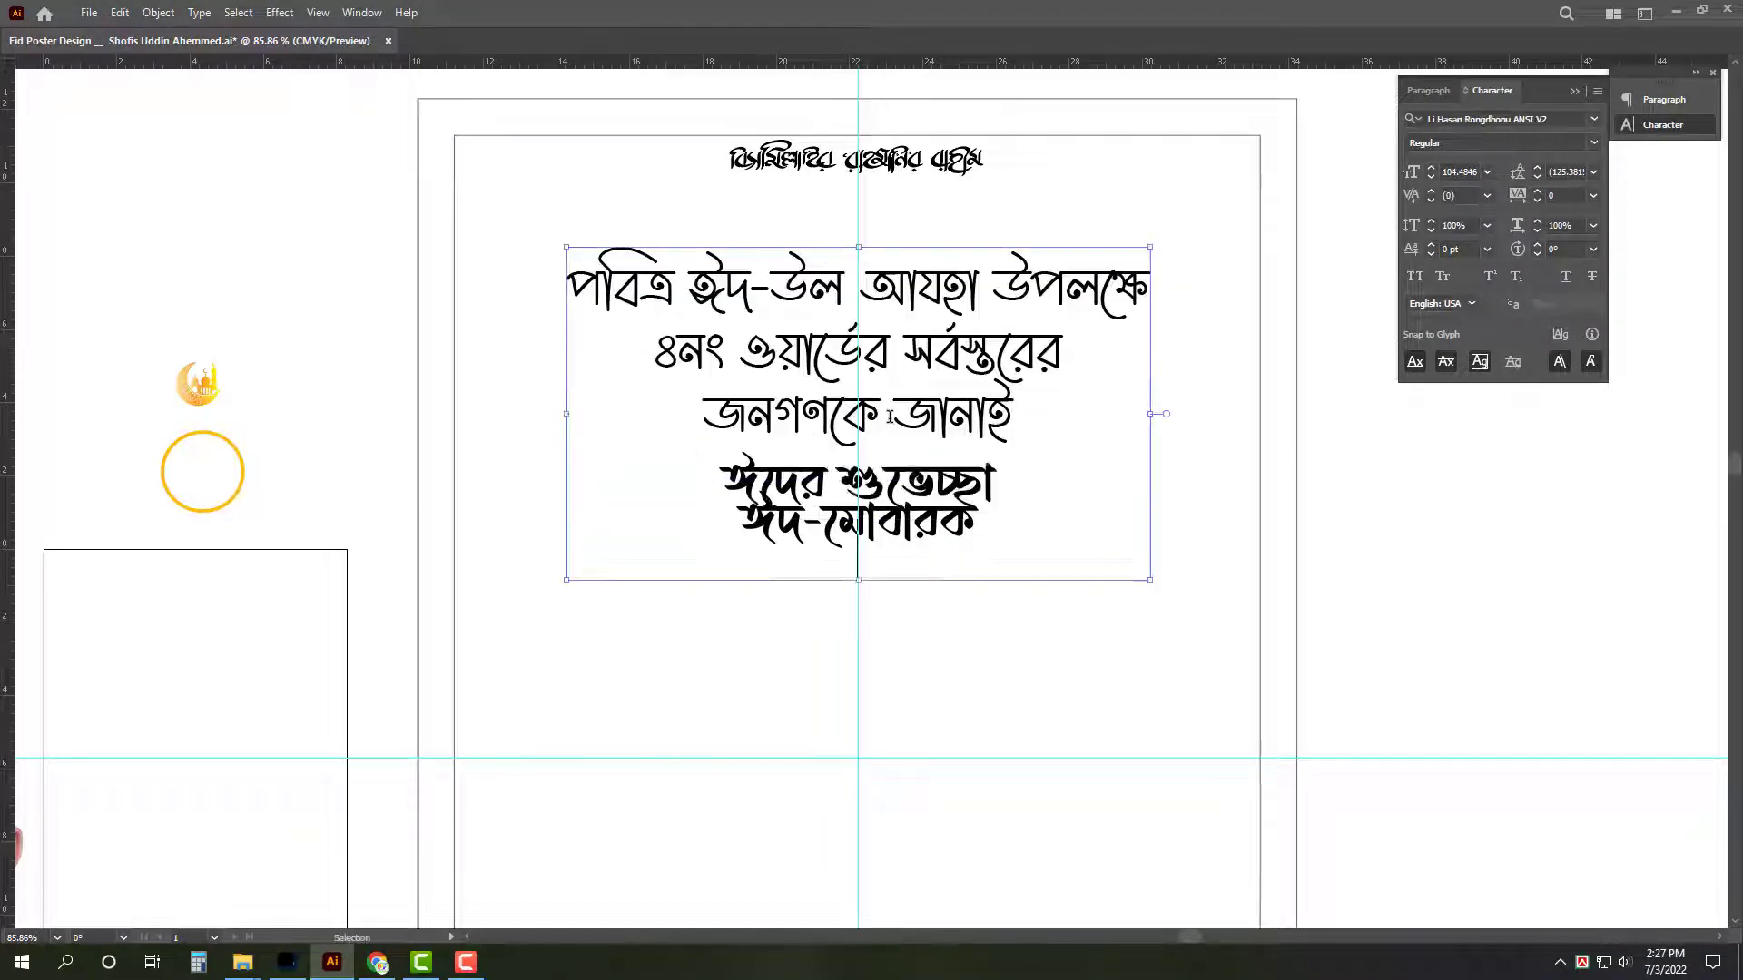
pyautogui.press('Escape')
pyautogui.press('i')
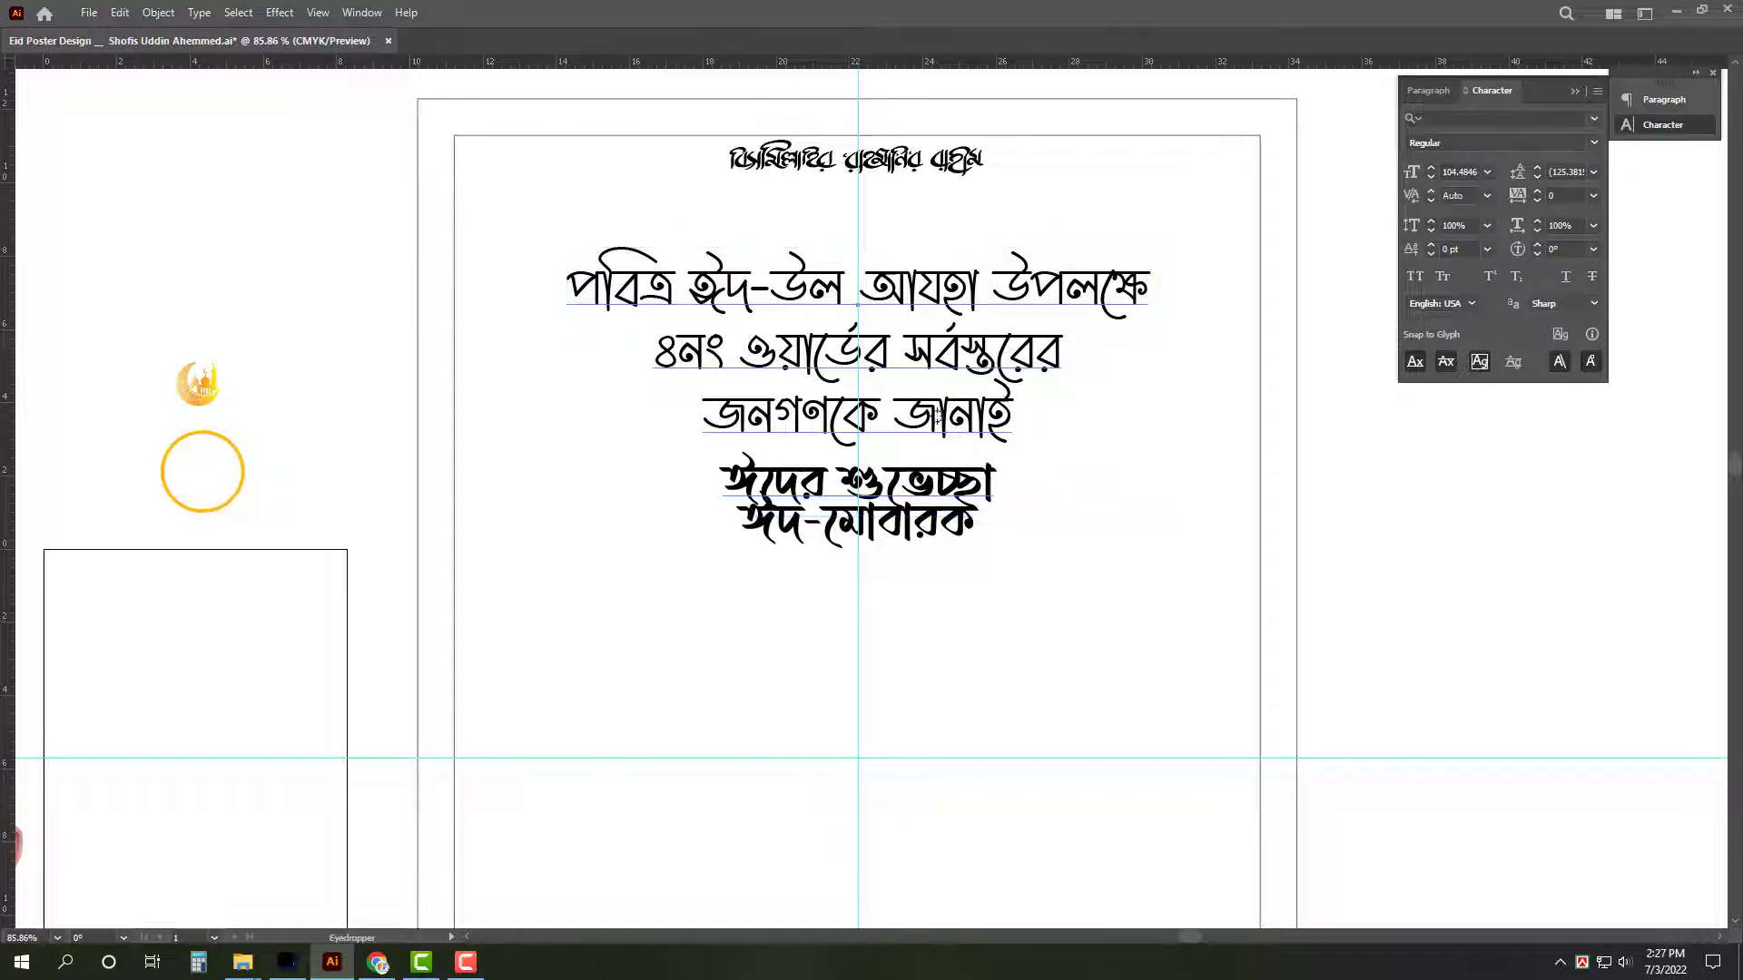
pyautogui.click(935, 376)
pyautogui.press('v')
# Move the leftover ঈদ-মোবারক text block clear of the greeting lines and delete it.
pyautogui.moveTo(940, 548); pyautogui.dragTo(939, 605)
pyautogui.scroll(-2, 940, 605)
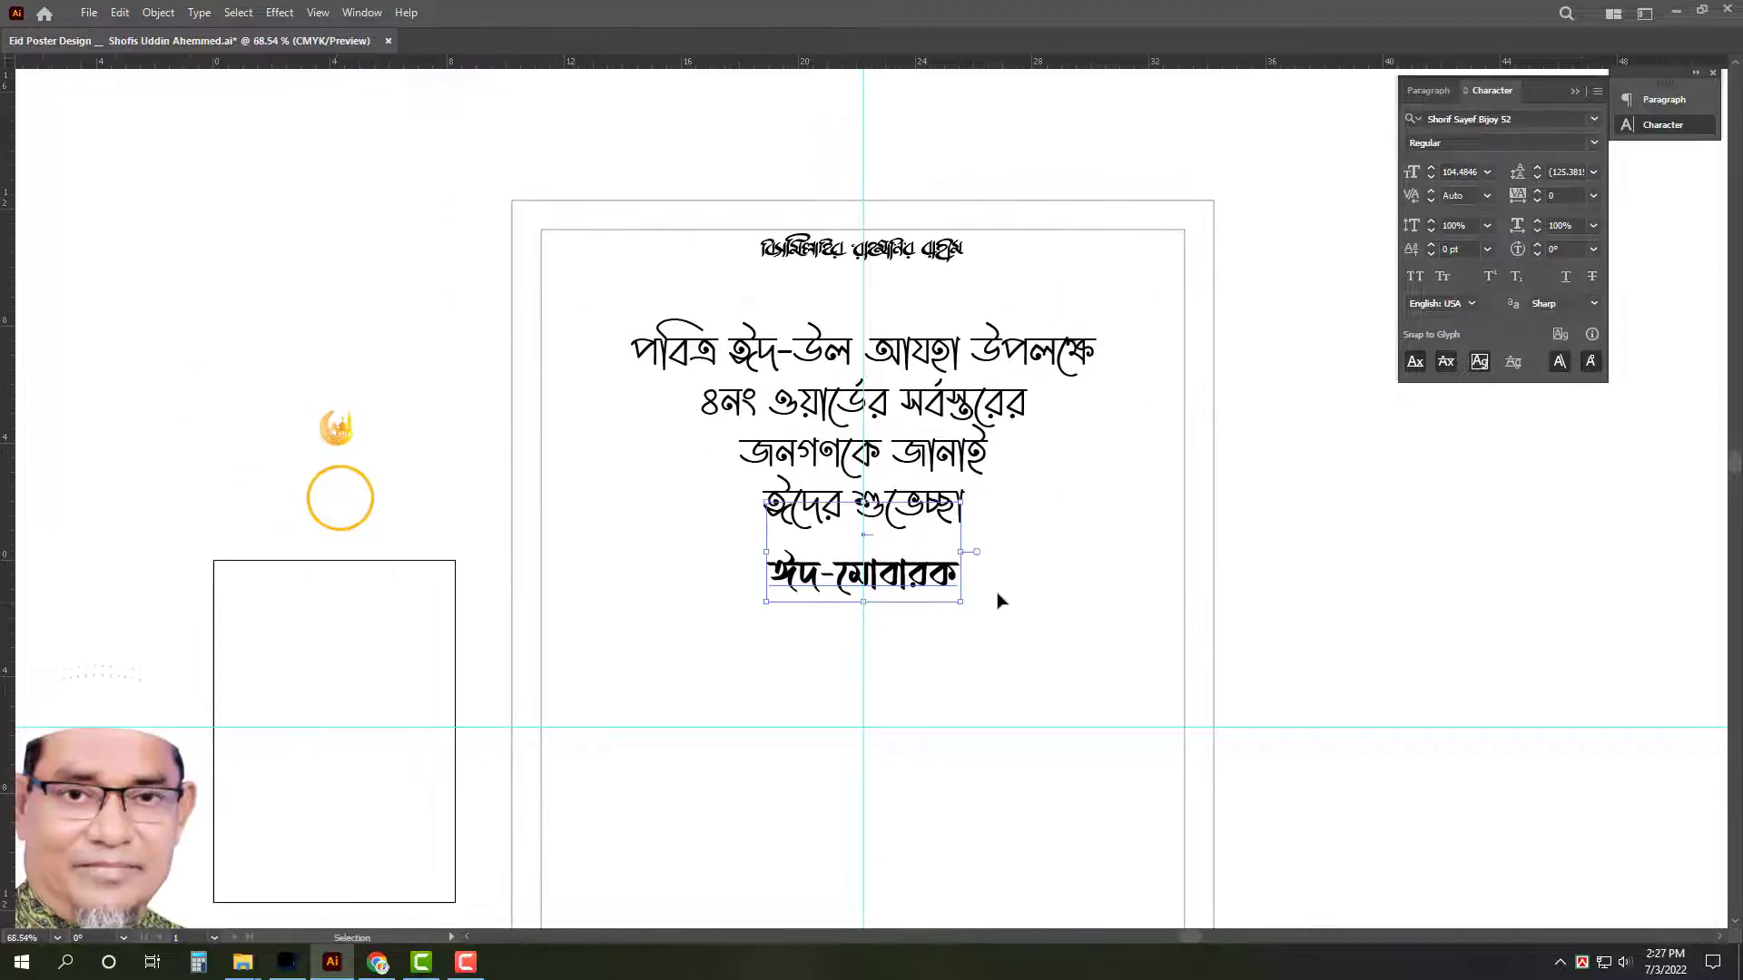
pyautogui.press('Return')
pyautogui.click(993, 612)
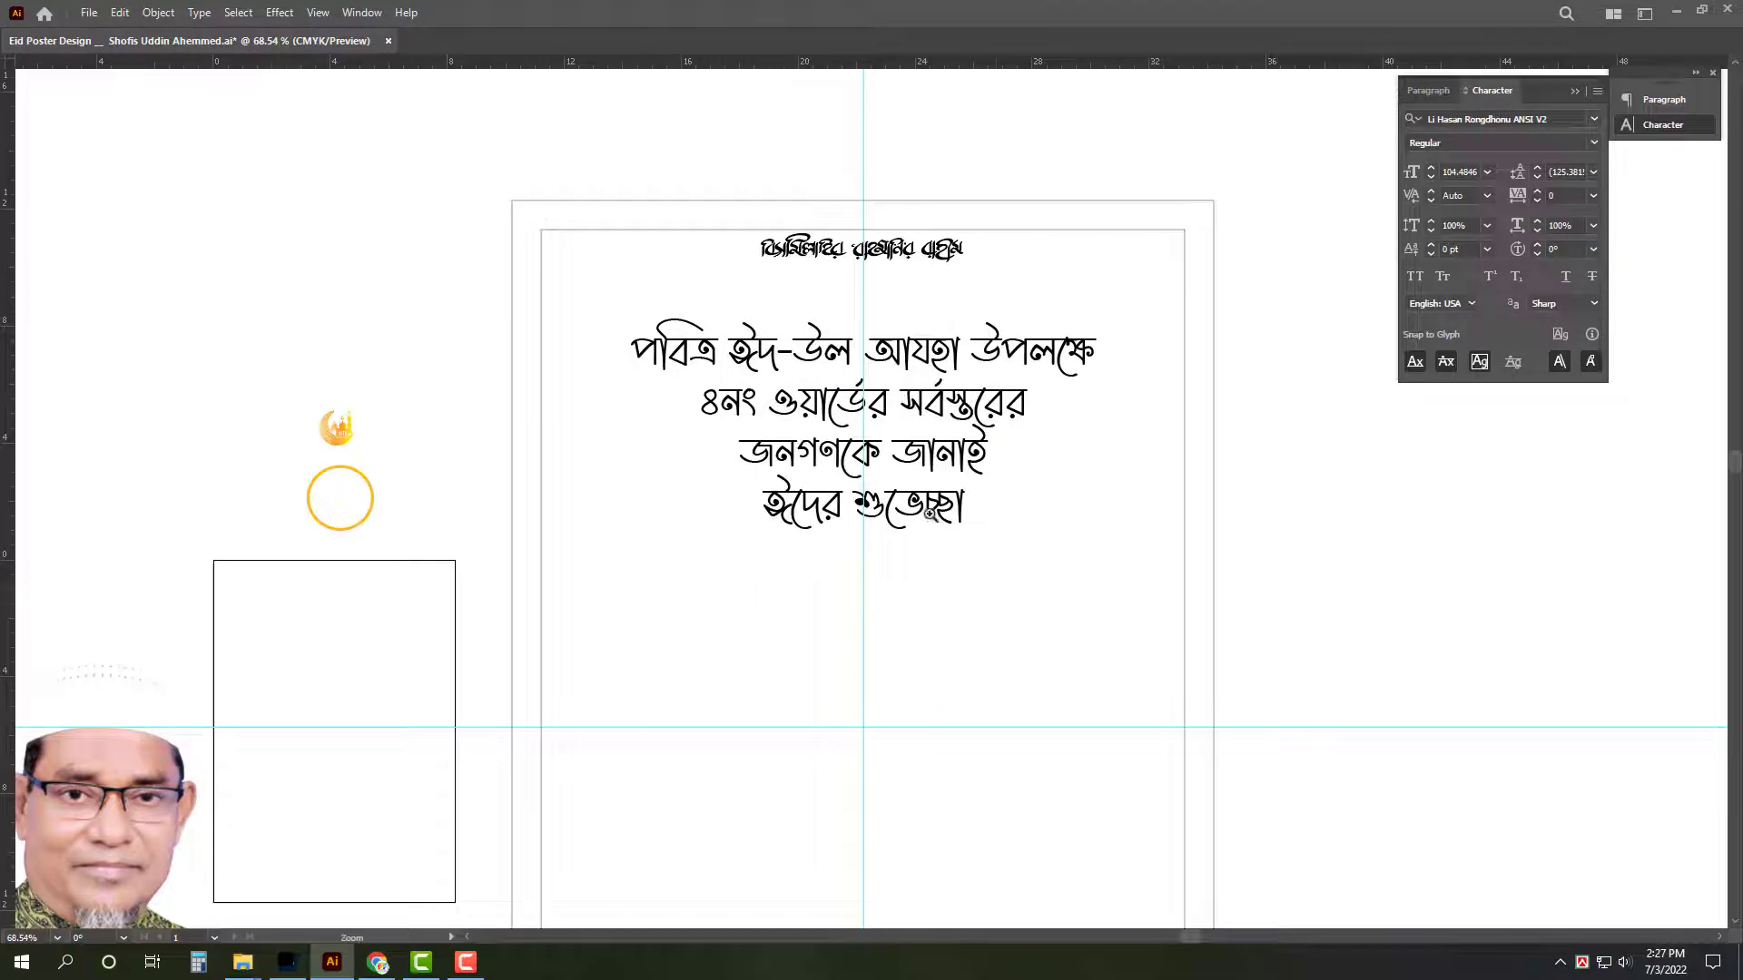
# Place the portrait photo on the poster's left half, enlarged and with its lower edge behind the red band.
pyautogui.scroll(-3, 840, 512)
pyautogui.moveTo(284, 742); pyautogui.dragTo(706, 698)
pyautogui.moveTo(701, 381)
pyautogui.mouseDown()
pyautogui.moveTo(701, 282)
pyautogui.moveTo(705, 410)
pyautogui.mouseUp()
pyautogui.moveTo(788, 486); pyautogui.dragTo(834, 550)
pyautogui.moveTo(706, 525); pyautogui.dragTo(721, 591)
pyautogui.hotkey('ctrl', 'z')
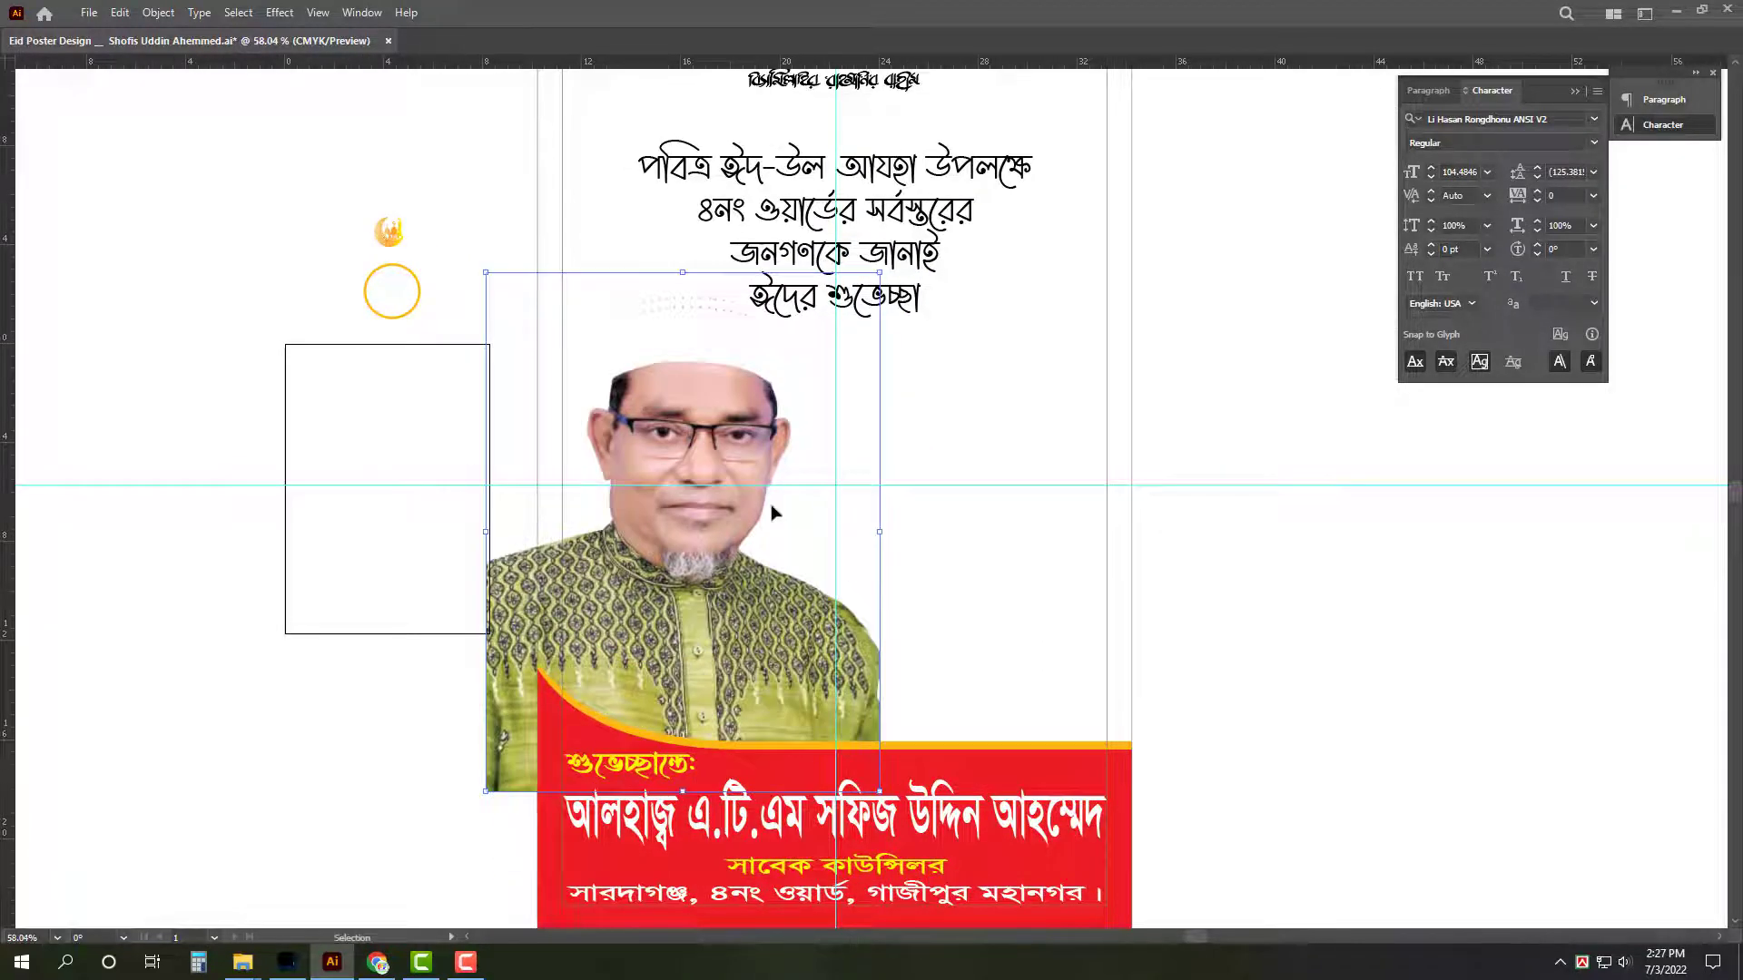
pyautogui.click(1236, 481)
# Narrow the poster-sized rectangle to about 11.99 in by bringing its left edge to the vertical centre guide.
pyautogui.scroll(-1, 1253, 412)
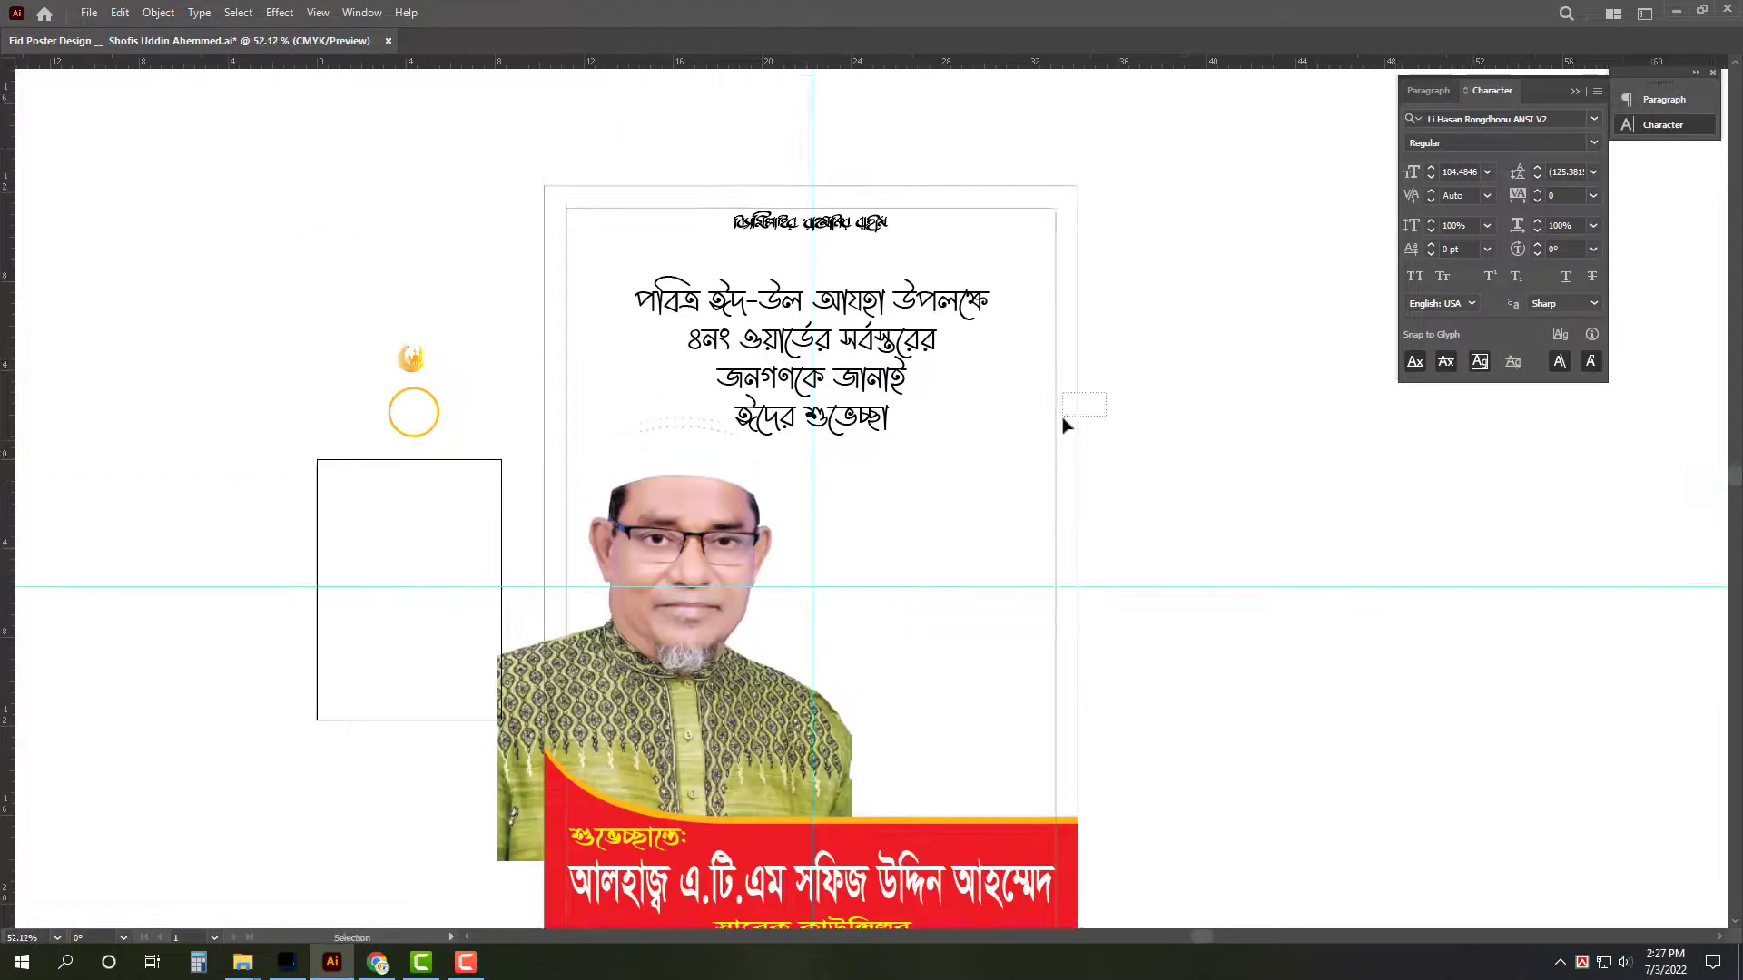
pyautogui.scroll(-2, 1152, 472)
pyautogui.click(548, 554)
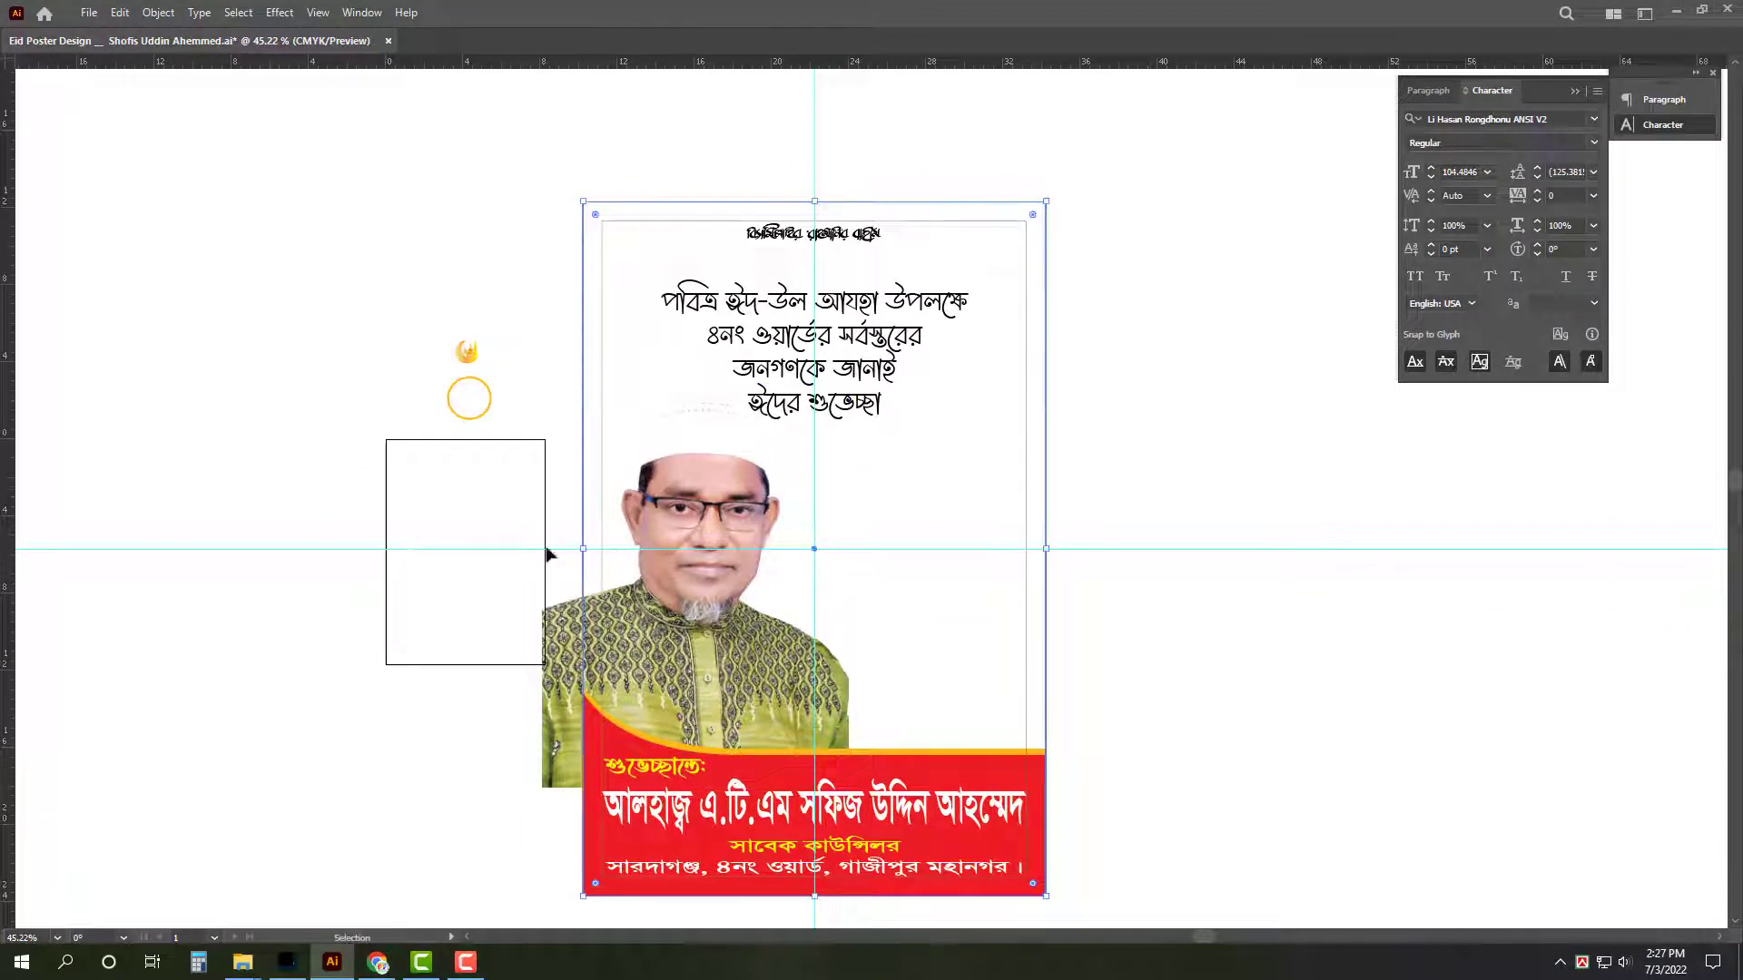
pyautogui.moveTo(583, 550); pyautogui.dragTo(815, 562)
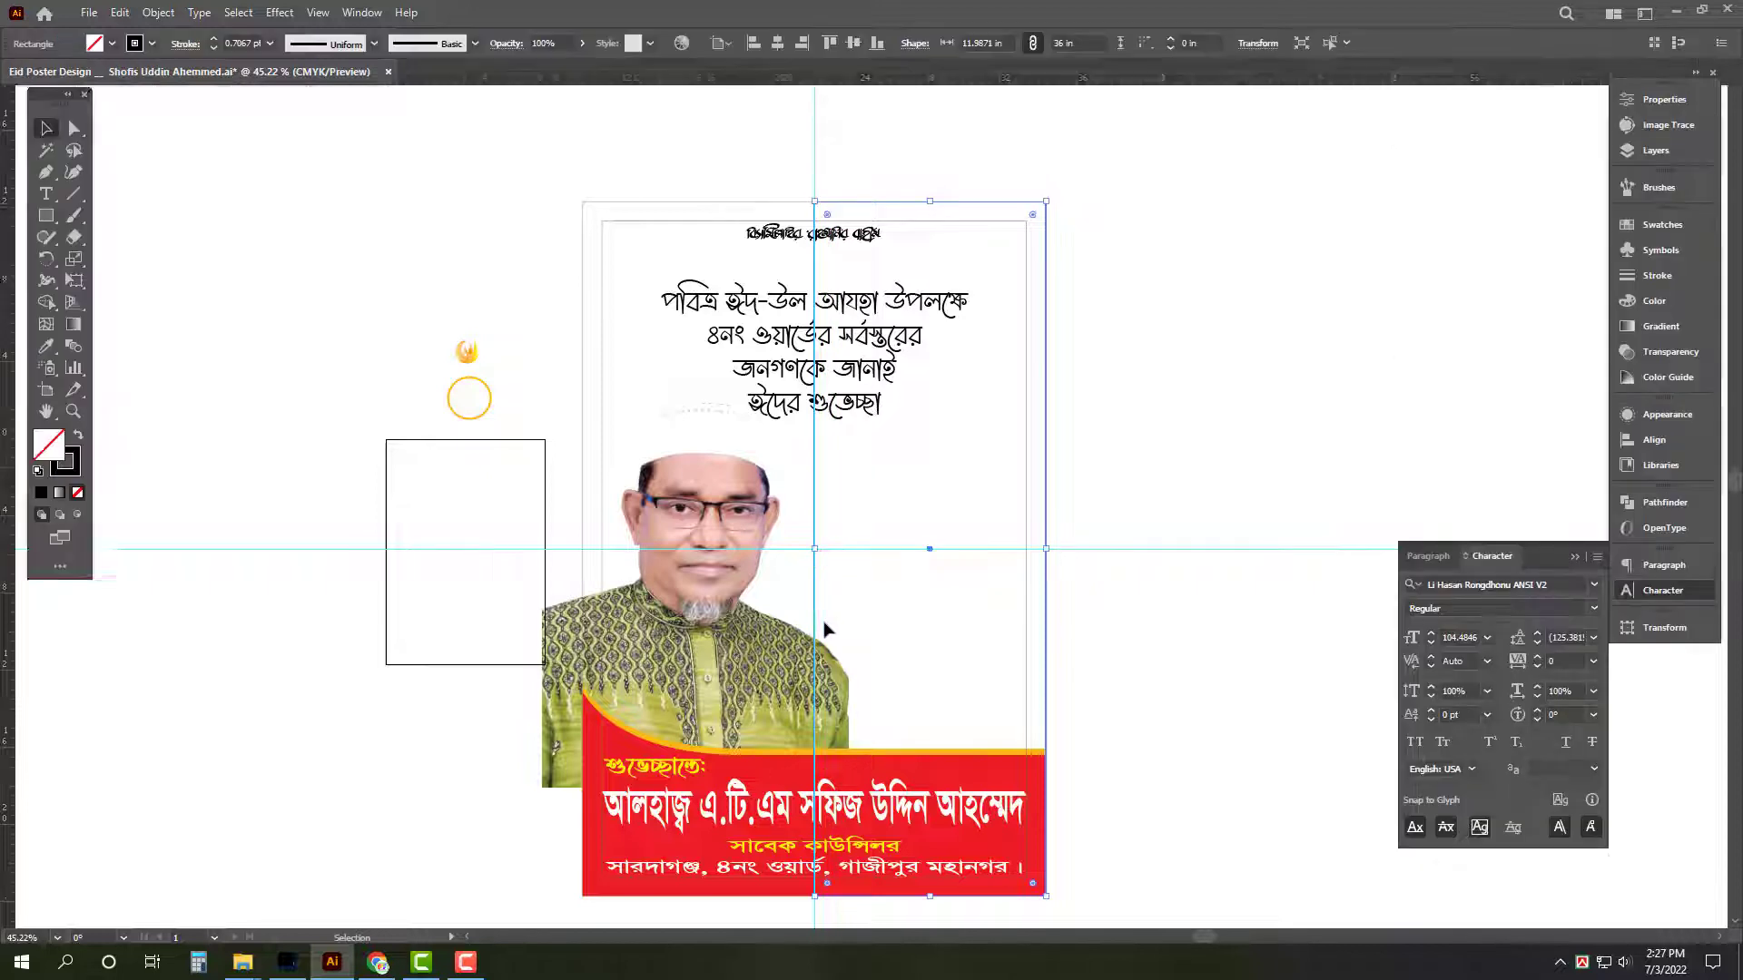
# Swap the right-half rectangle's stroke colour to its fill and set the fill to 33% yellow and 0% black.
pyautogui.press('Tab')
pyautogui.click(78, 435)
pyautogui.click(1648, 301)
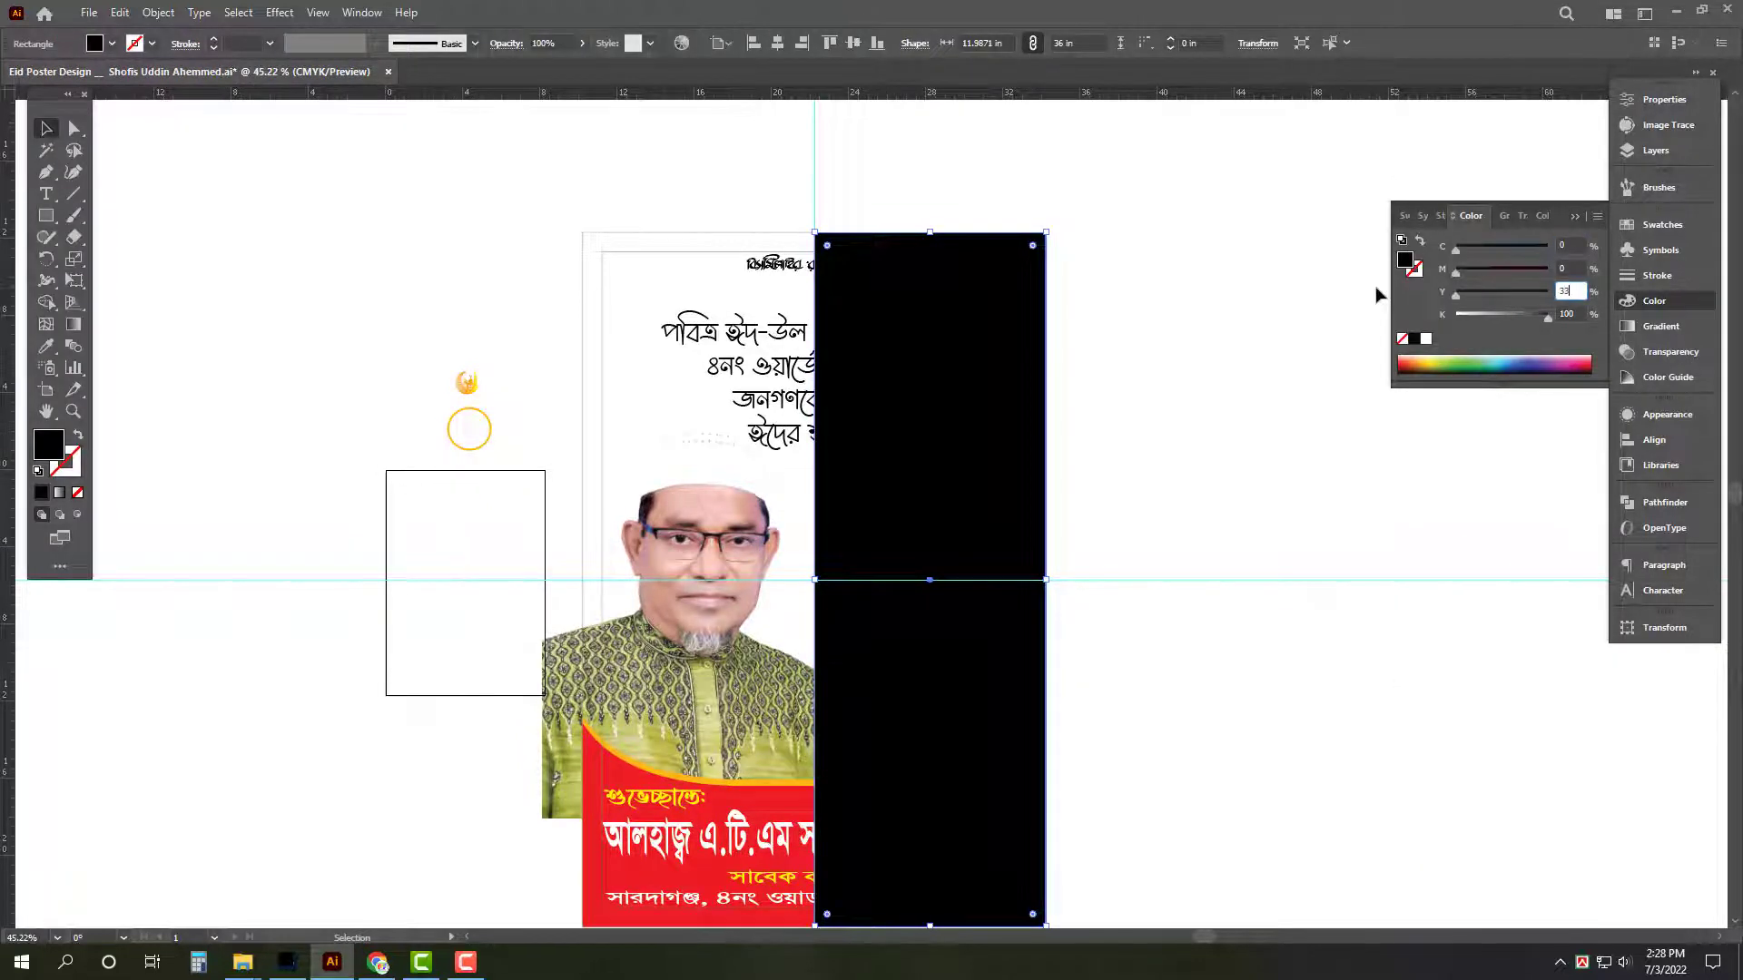
pyautogui.press('Tab')
pyautogui.write('0')
pyautogui.press('Return')
pyautogui.press('Tab')
pyautogui.press('Tab')
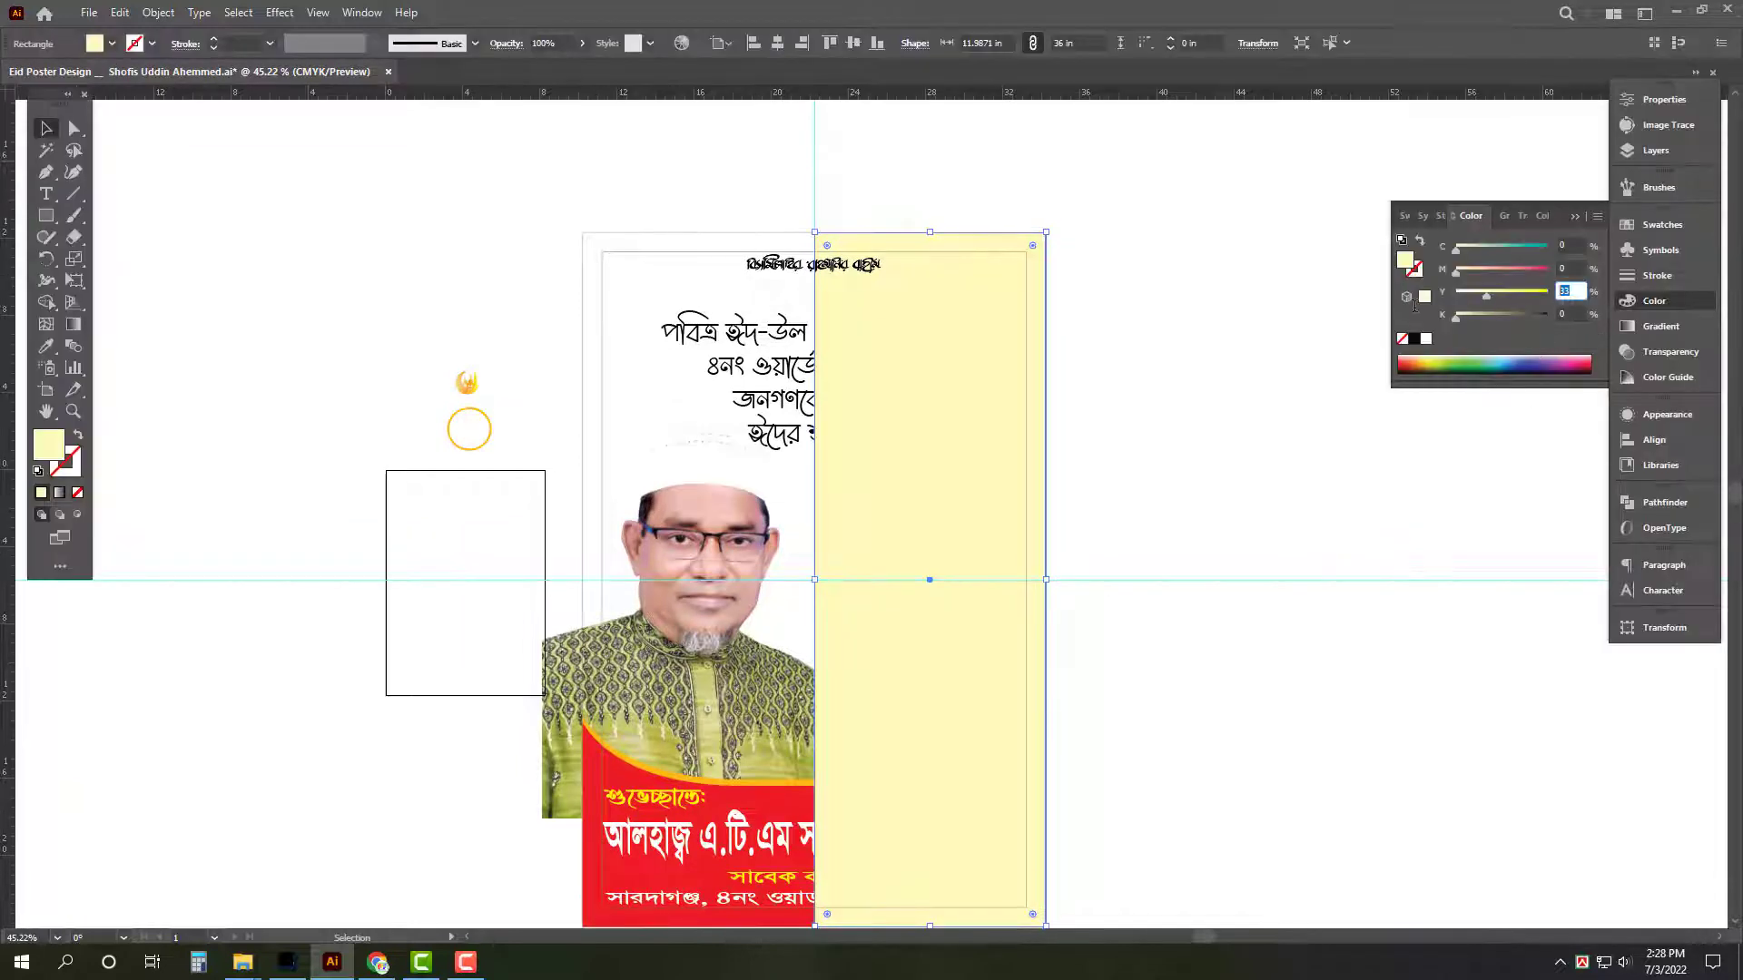
# Set the right-half rectangle's fill to 0% yellow and 33% black and send it to the back.
pyautogui.write('0')
pyautogui.press('Tab')
pyautogui.write('33')
pyautogui.press('Return')
pyautogui.hotkey('ctrl', 'shift', '[')
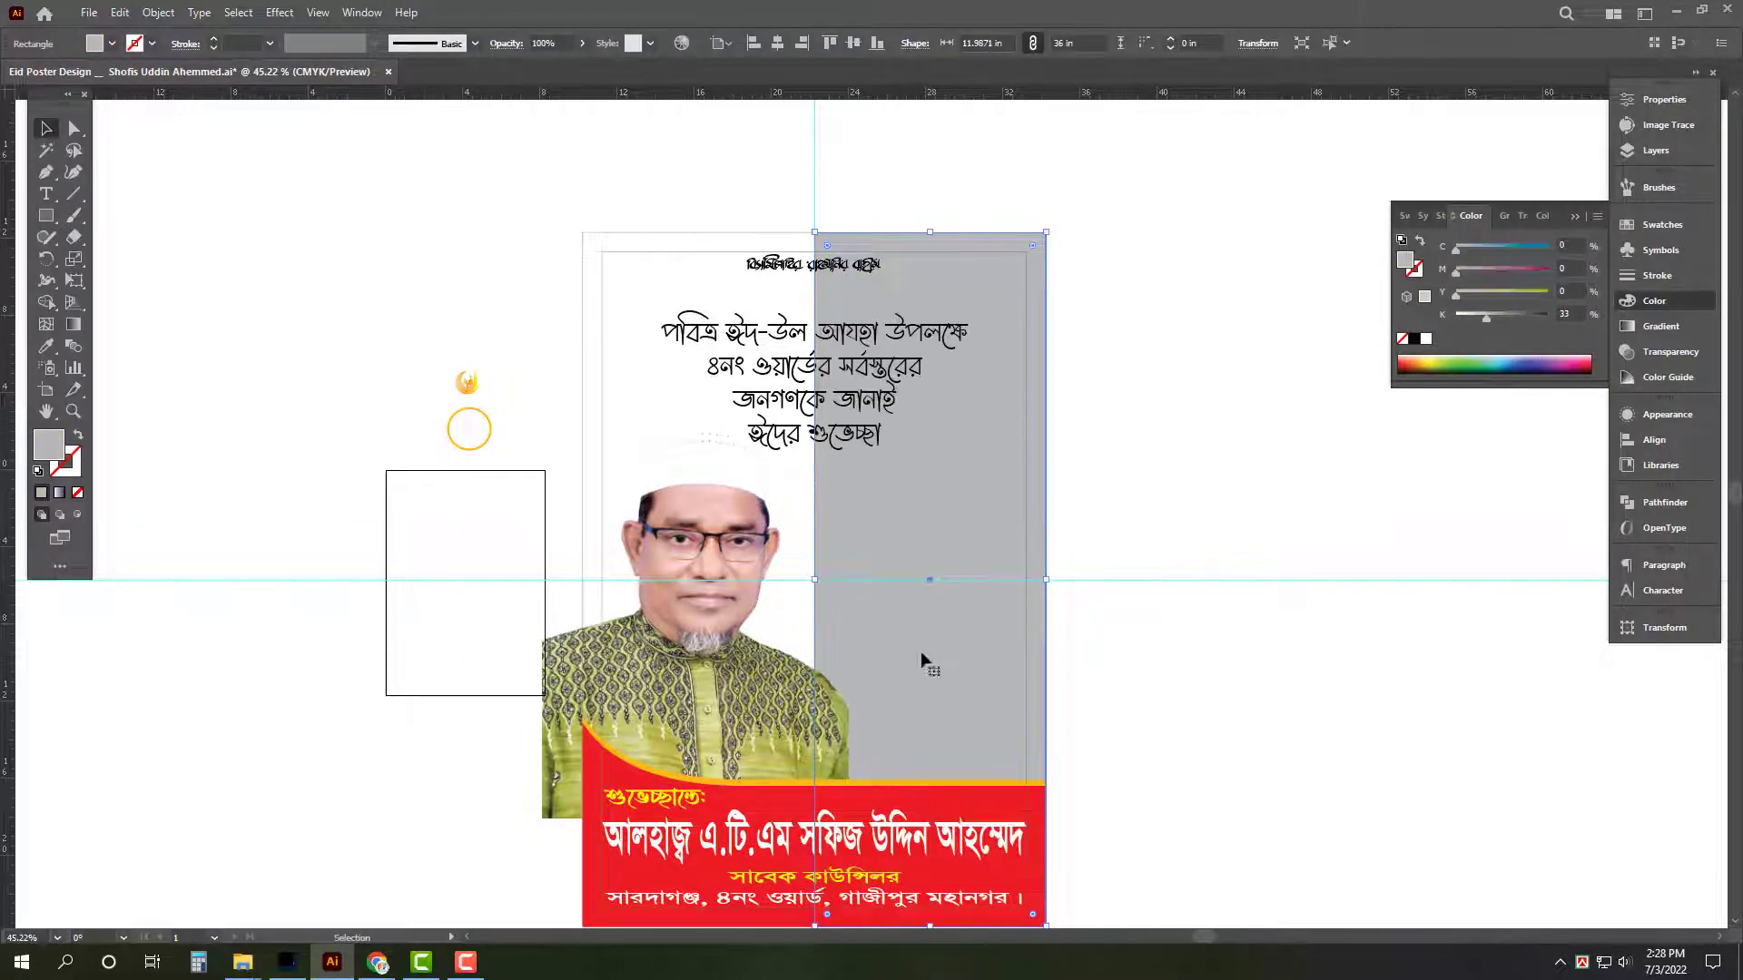
pyautogui.click(1187, 541)
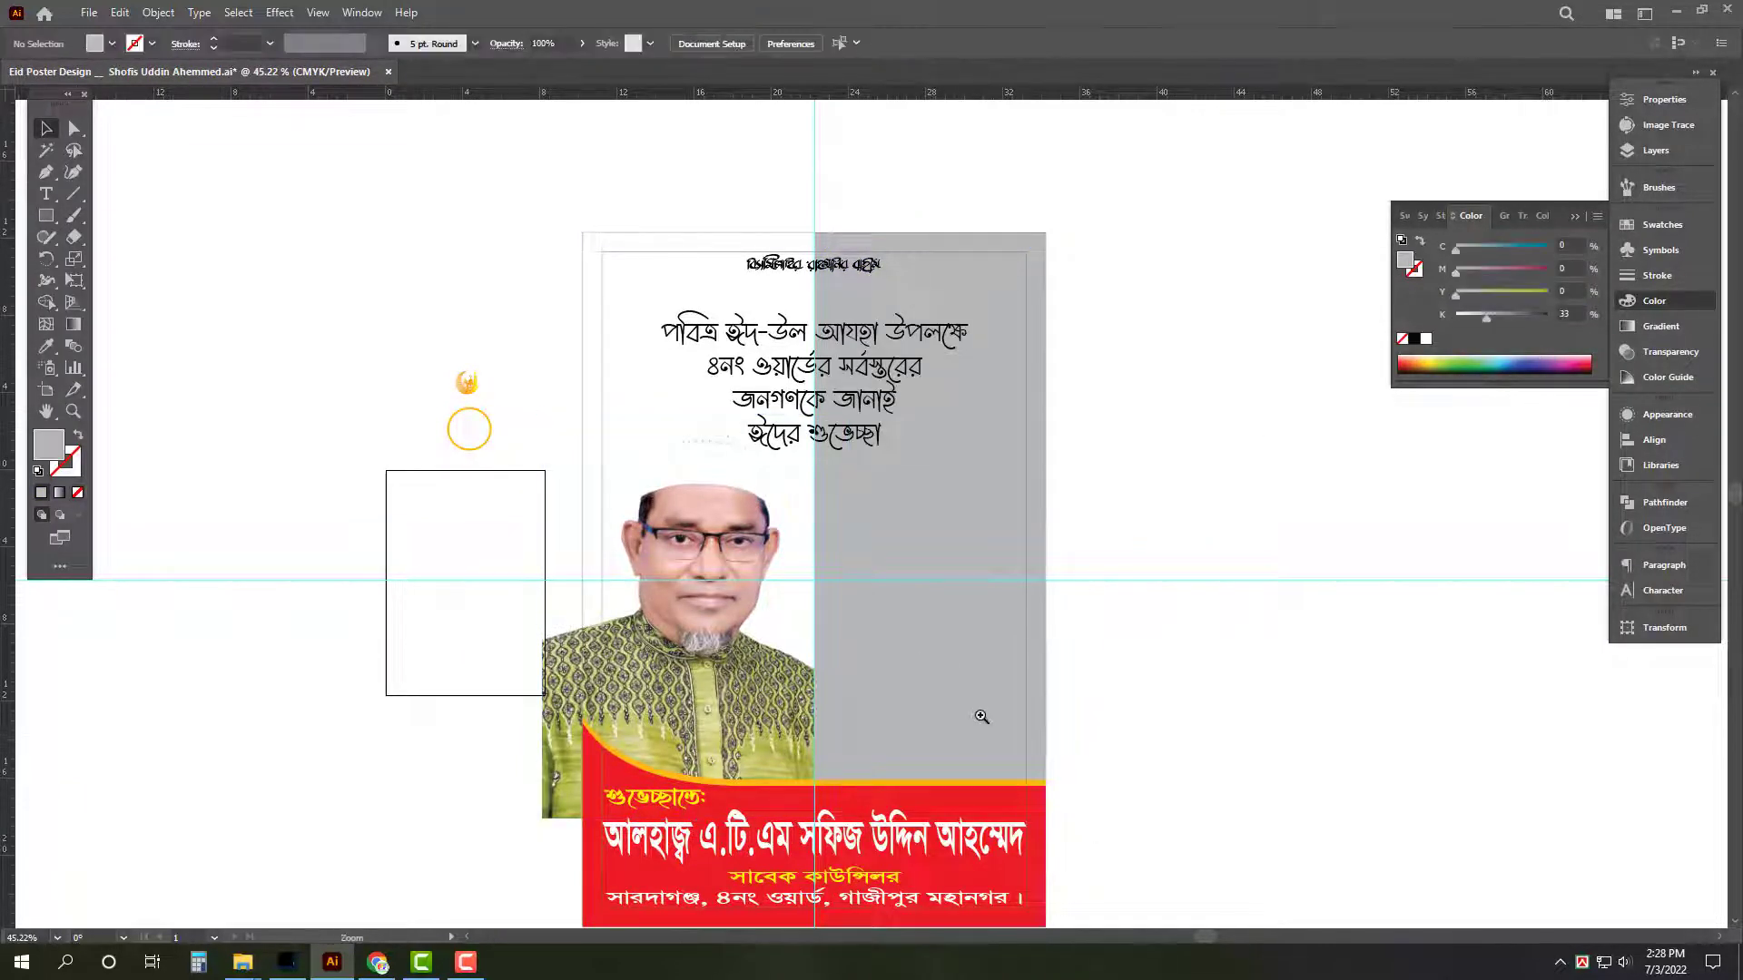
# Lighten the fill of the poster's right-half rectangle to 15% black.
pyautogui.moveTo(980, 717); pyautogui.dragTo(1017, 699)
pyautogui.click(976, 490)
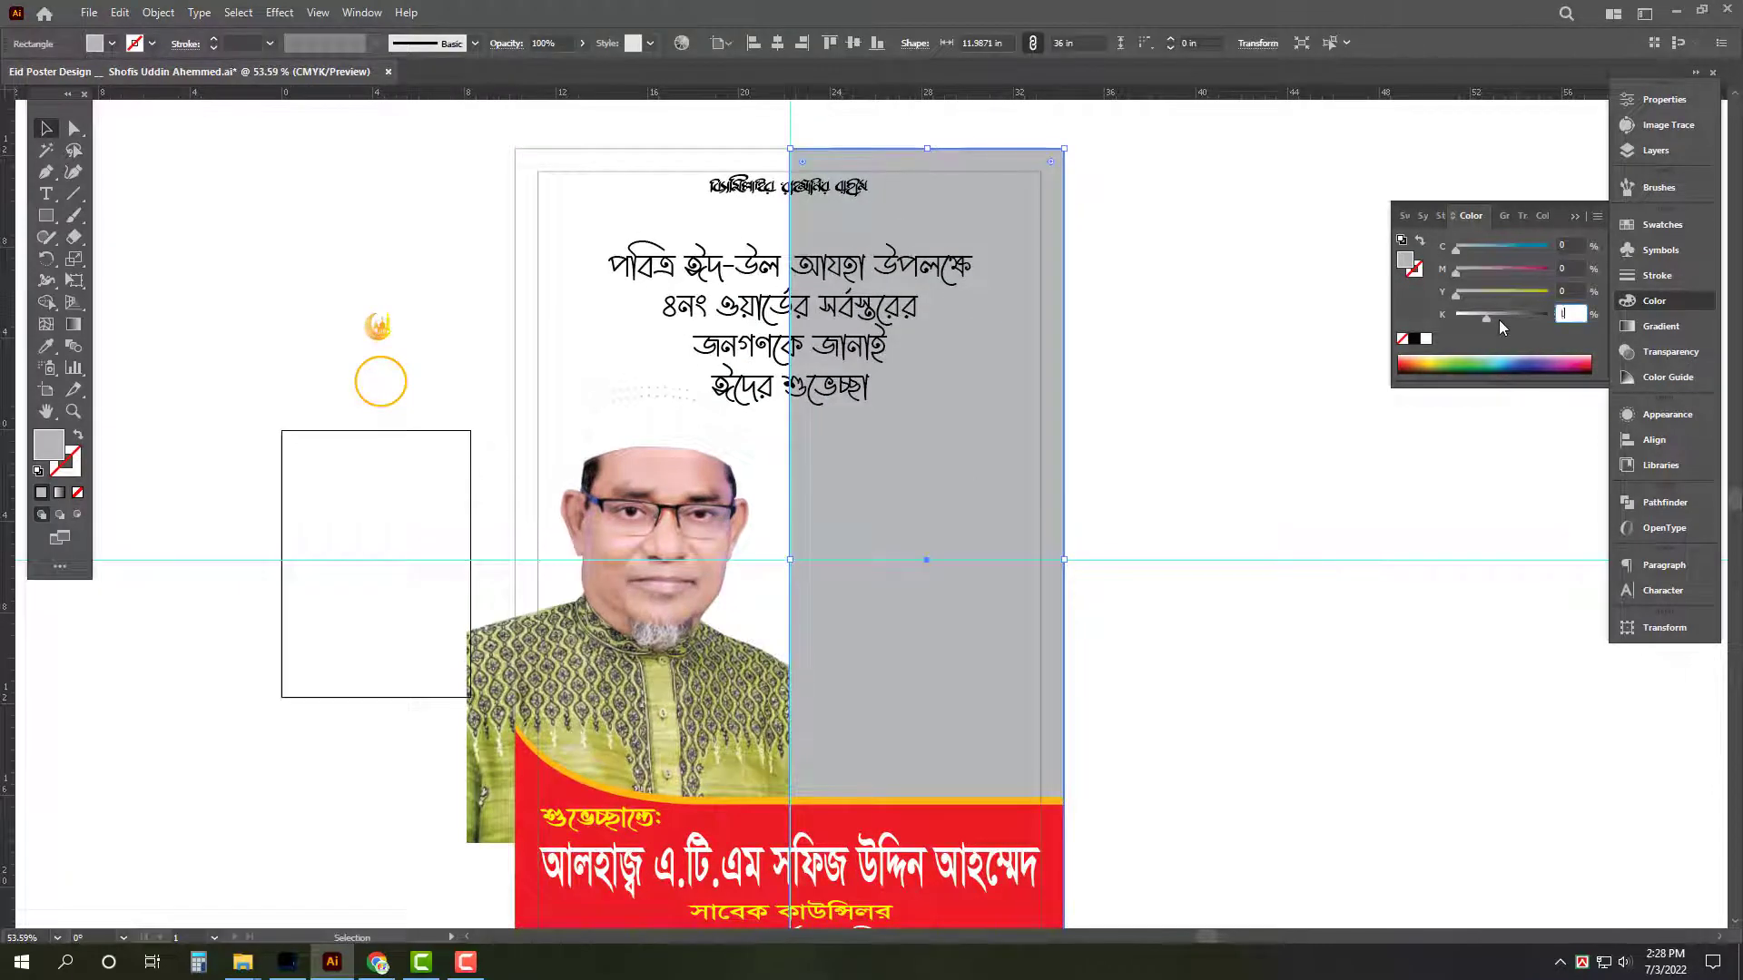
pyautogui.write('15')
pyautogui.press('Return')
pyautogui.click(1180, 590)
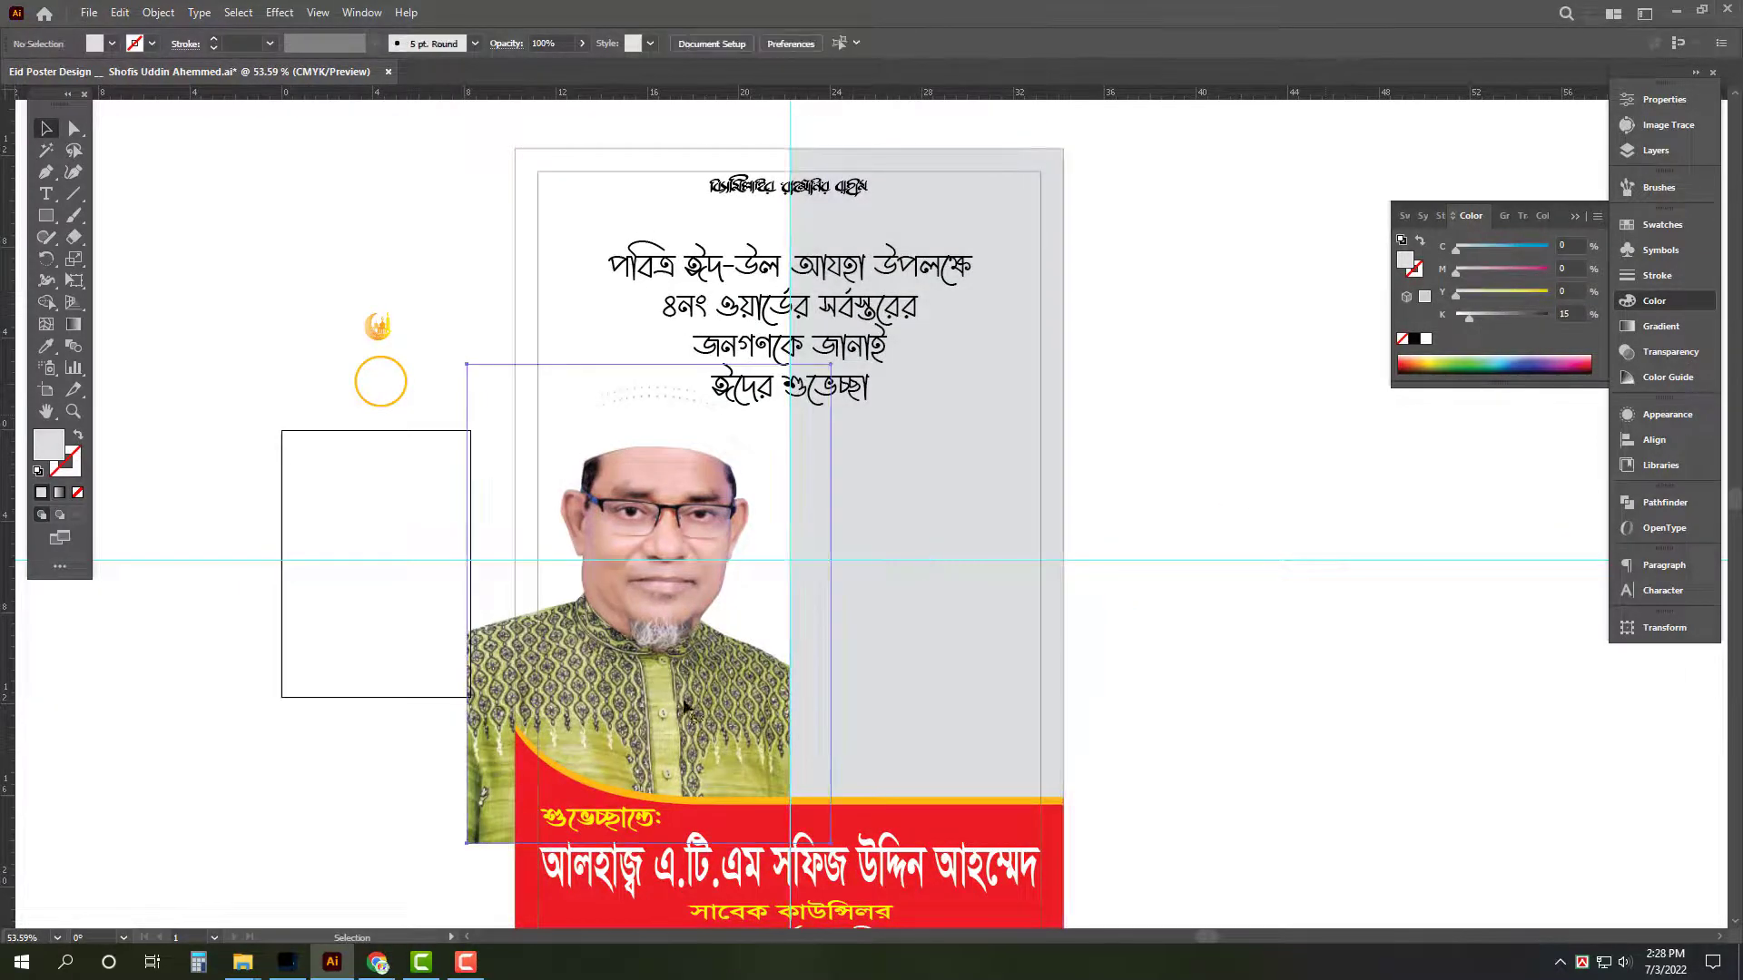
pyautogui.keyDown('ctrl'); pyautogui.keyDown('alt'); pyautogui.click(951, 508); pyautogui.keyUp('alt'); pyautogui.keyUp('ctrl')
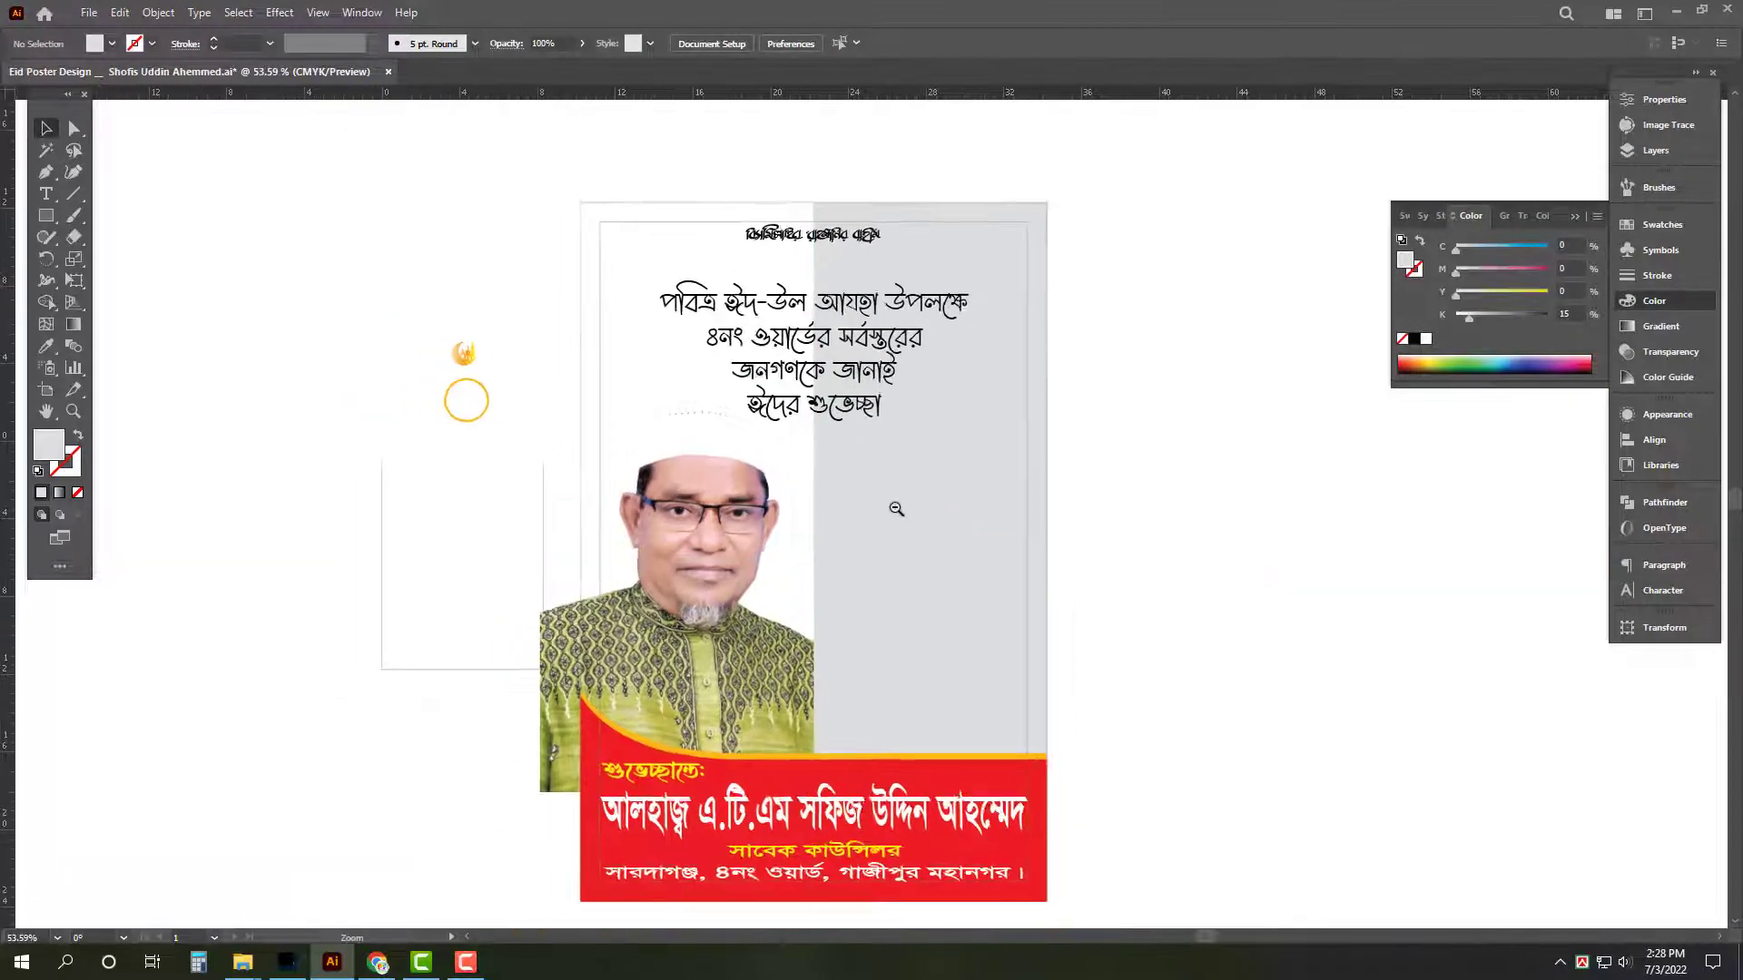
# Browse the Ai Background folder inside Background on the G: drive for usable poster artwork.
pyautogui.moveTo(1117, 358); pyautogui.dragTo(1186, 432)
pyautogui.click(440, 191)
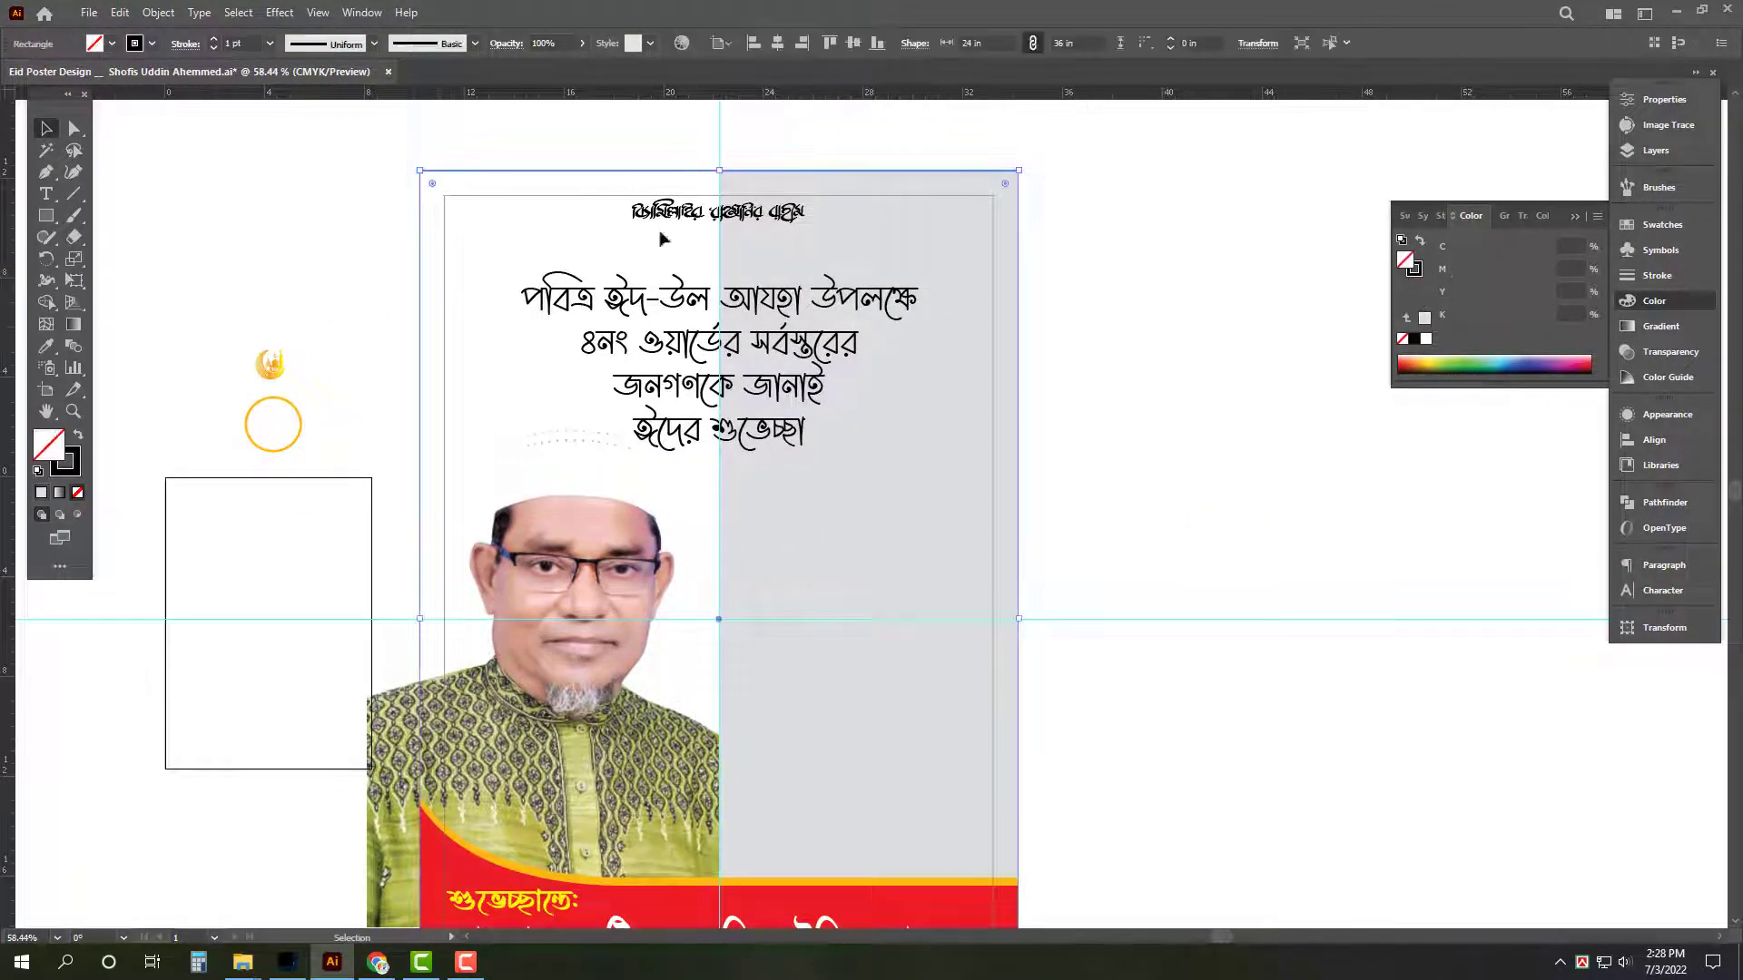
pyautogui.click(227, 863)
pyautogui.click(243, 962)
pyautogui.click(172, 885)
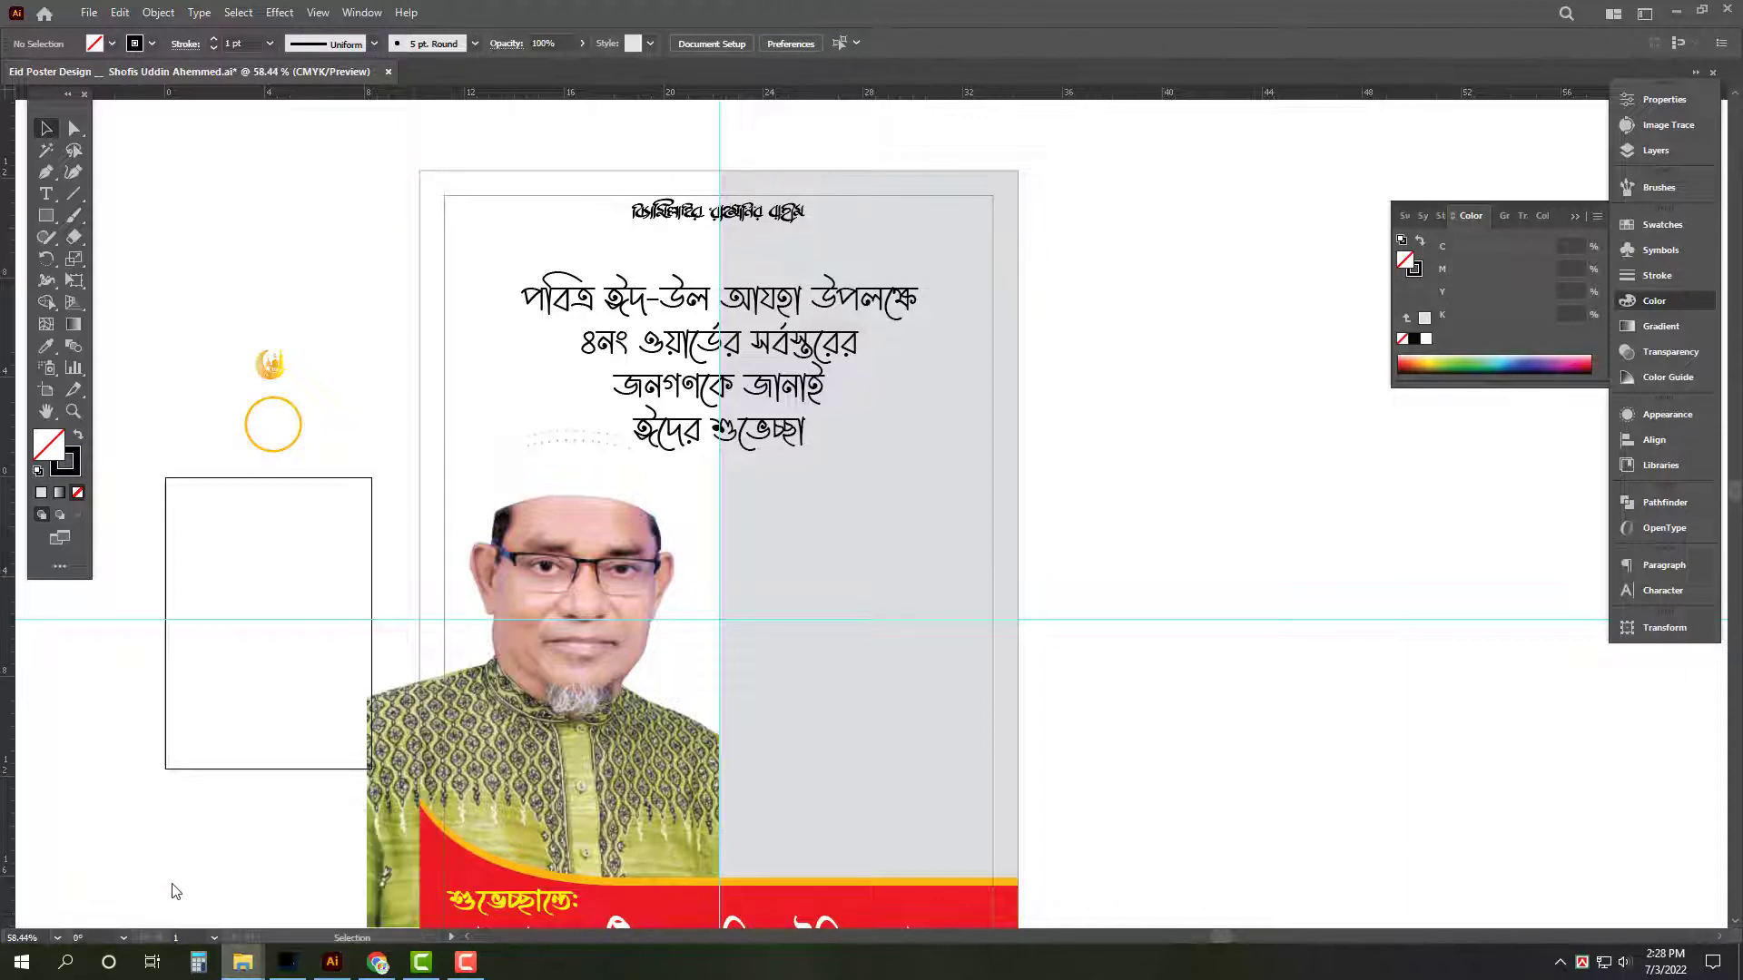
pyautogui.click(127, 405)
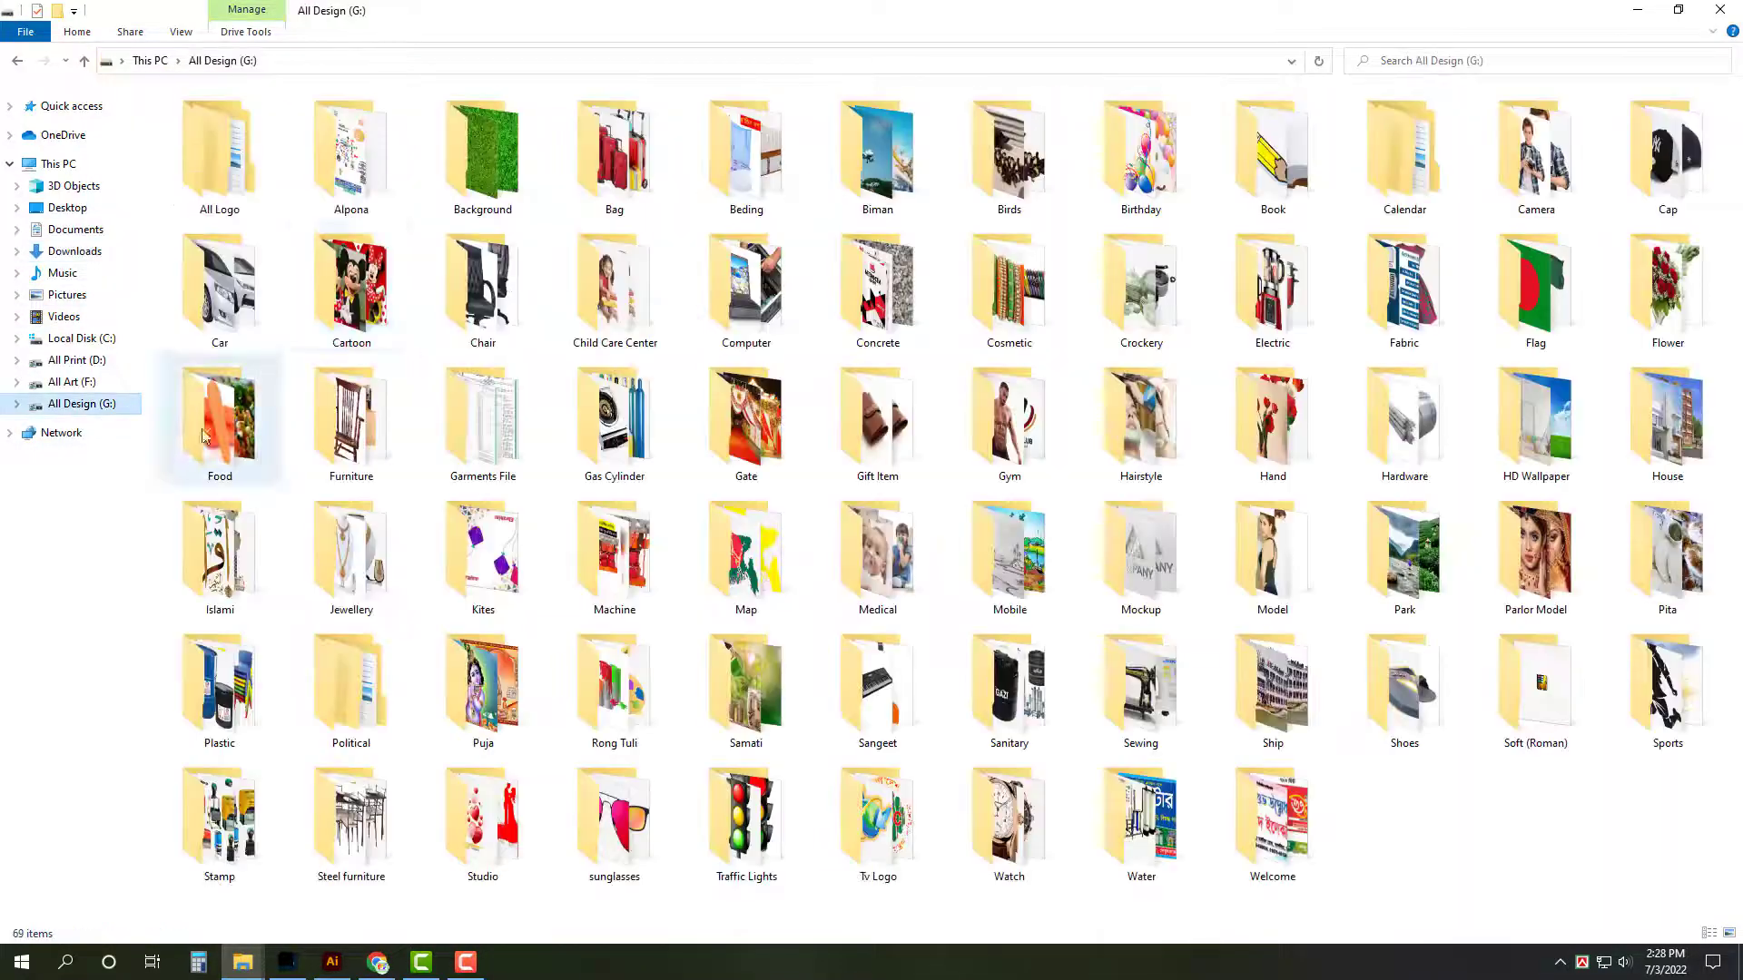
pyautogui.doubleClick(482, 150)
pyautogui.doubleClick(227, 150)
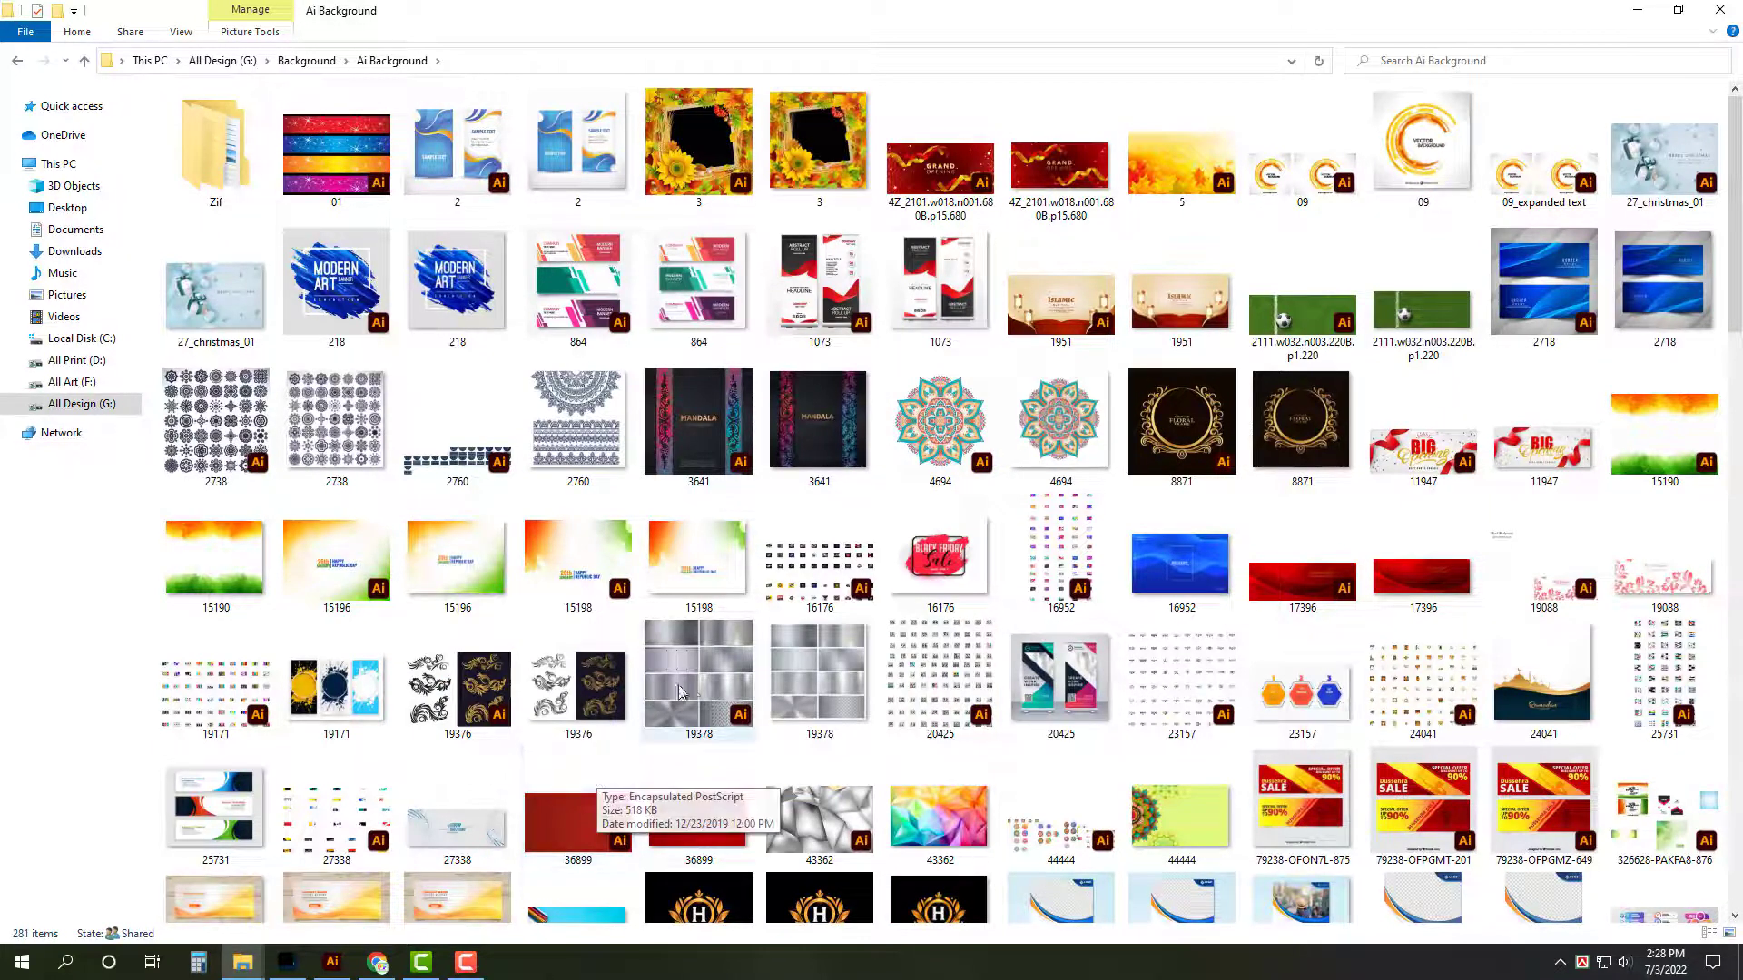
pyautogui.scroll(-3, 690, 699)
pyautogui.scroll(-3, 781, 705)
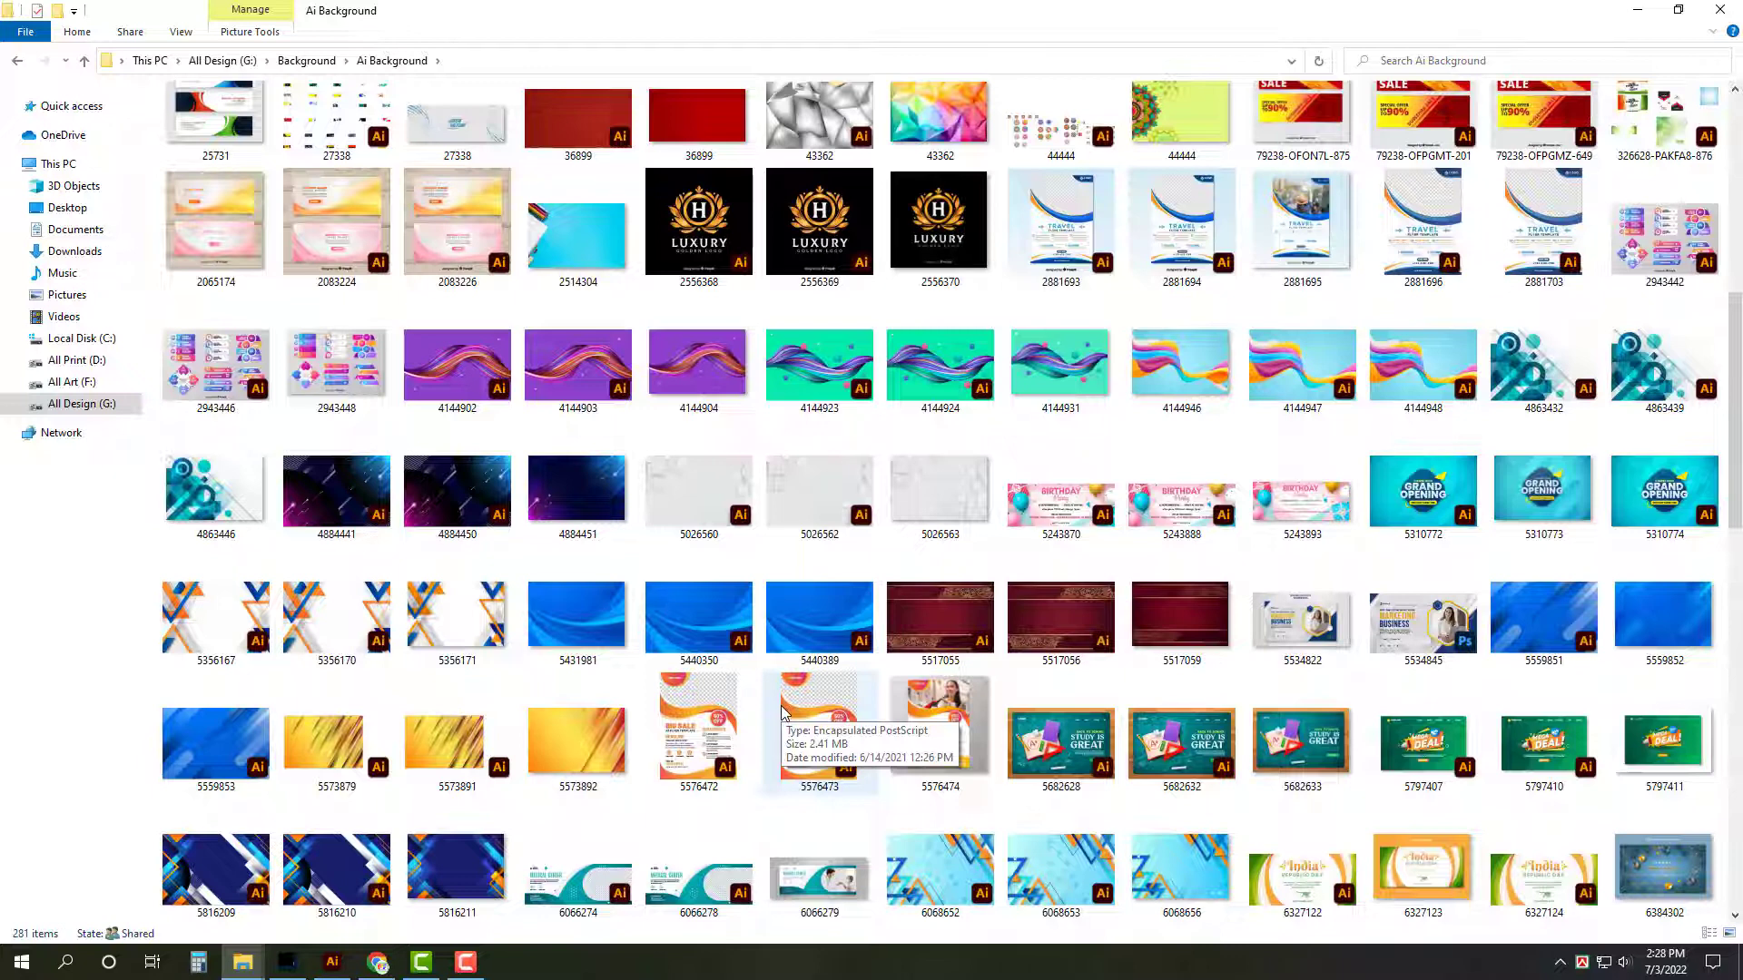
pyautogui.scroll(-4, 782, 712)
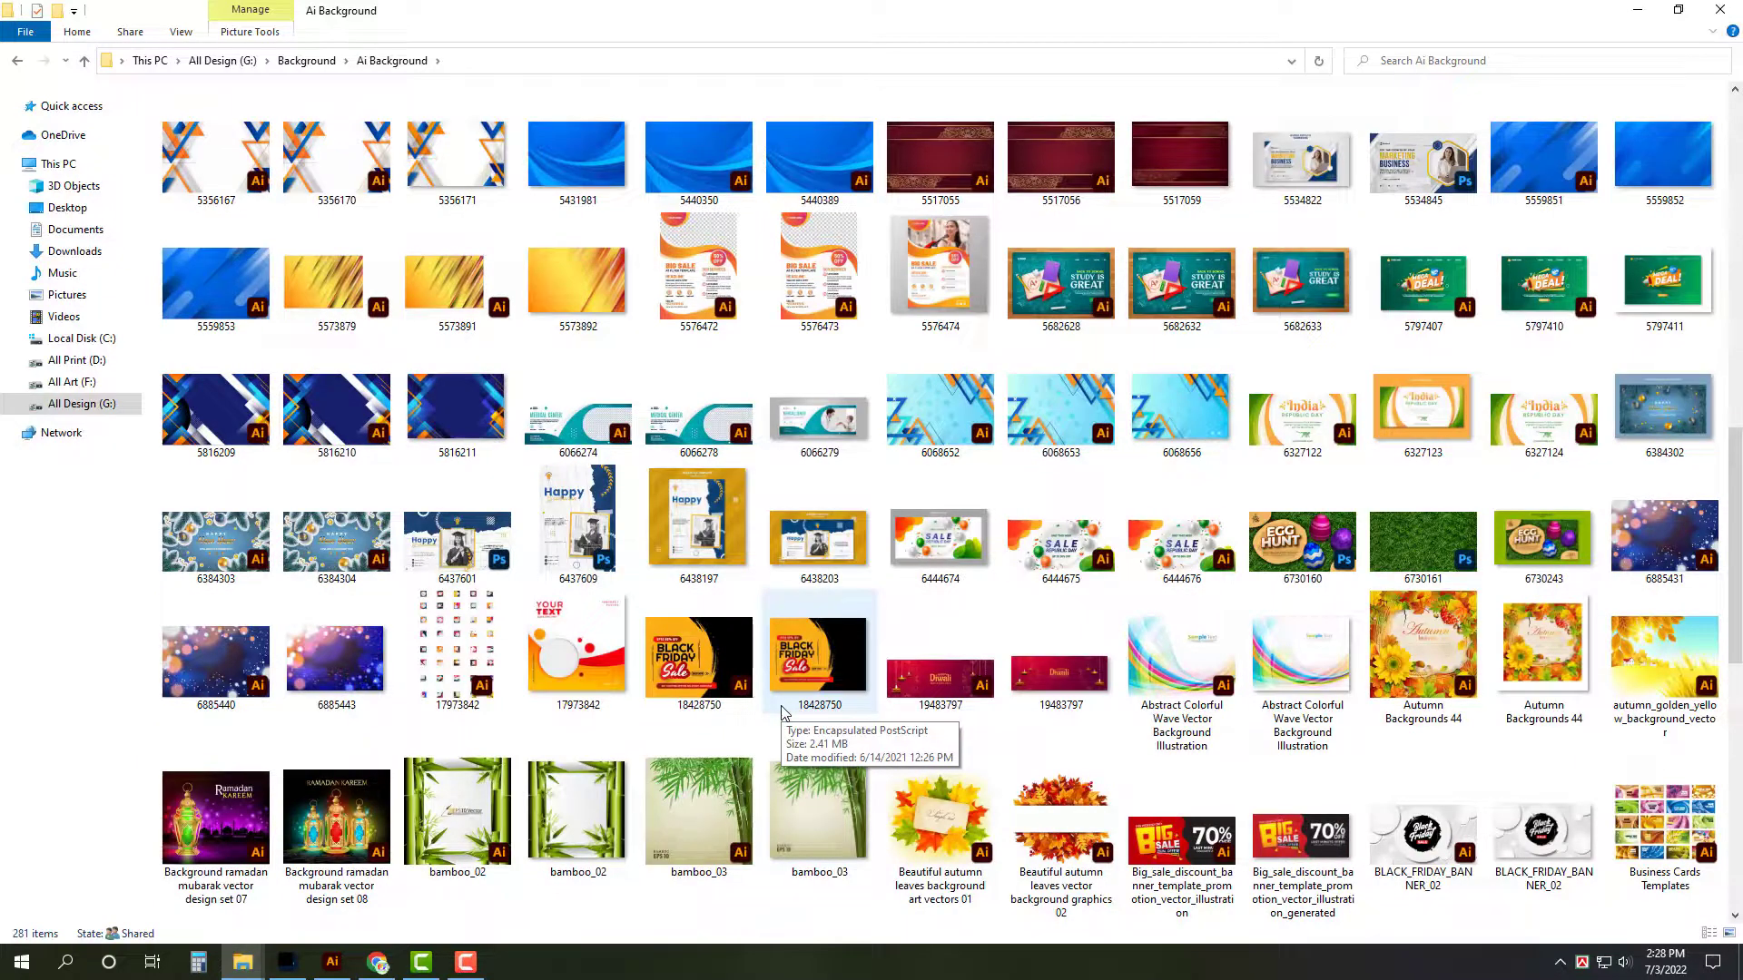
# Open Eid_Later.eps from the Political > Eid Banner > Design folder on the G: drive.
pyautogui.click(101, 406)
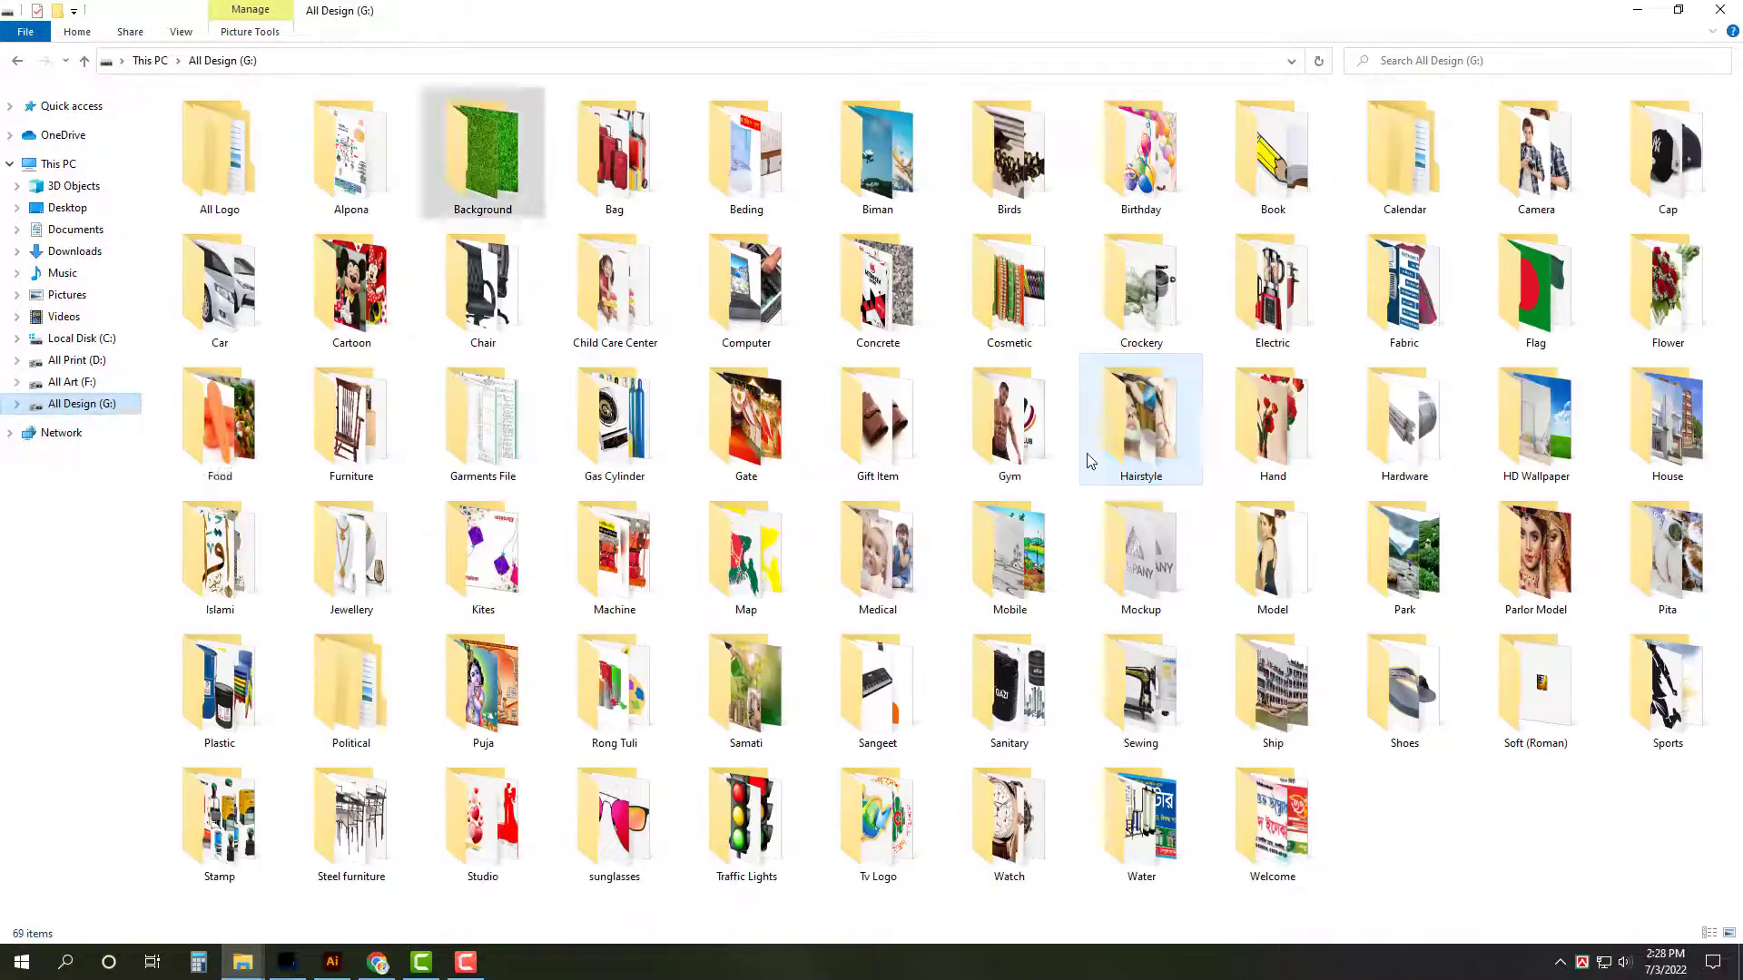
pyautogui.write('po')
pyautogui.press('Return')
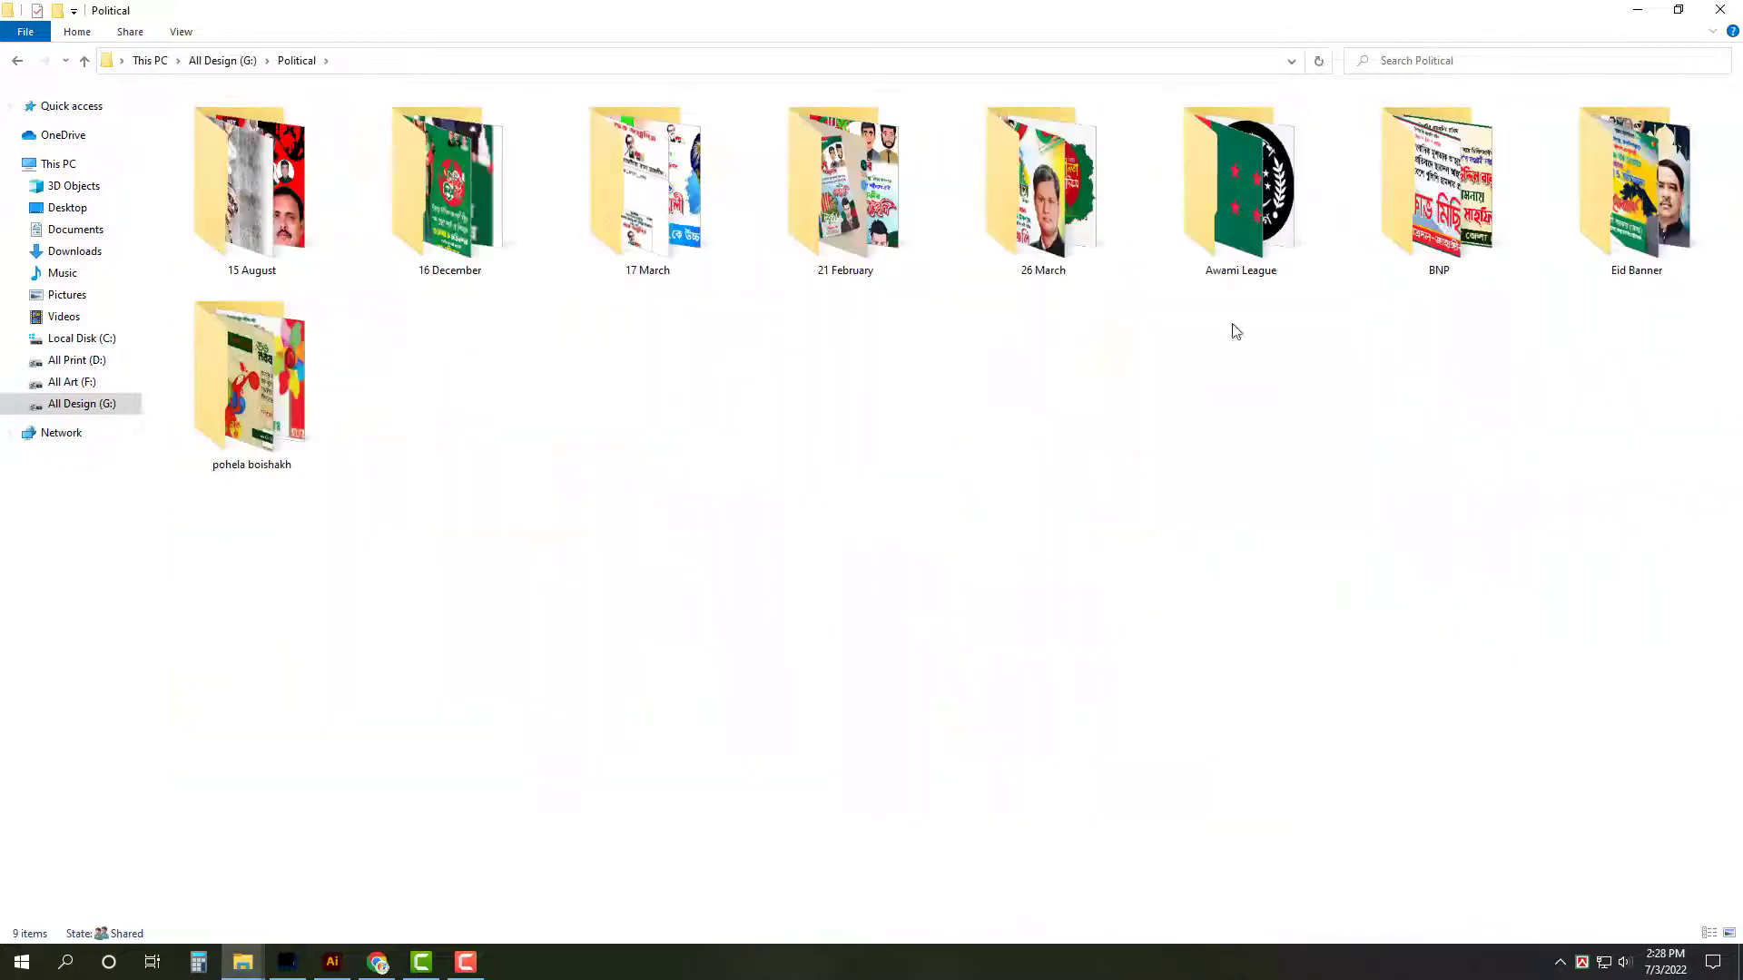
pyautogui.doubleClick(1653, 233)
pyautogui.doubleClick(329, 206)
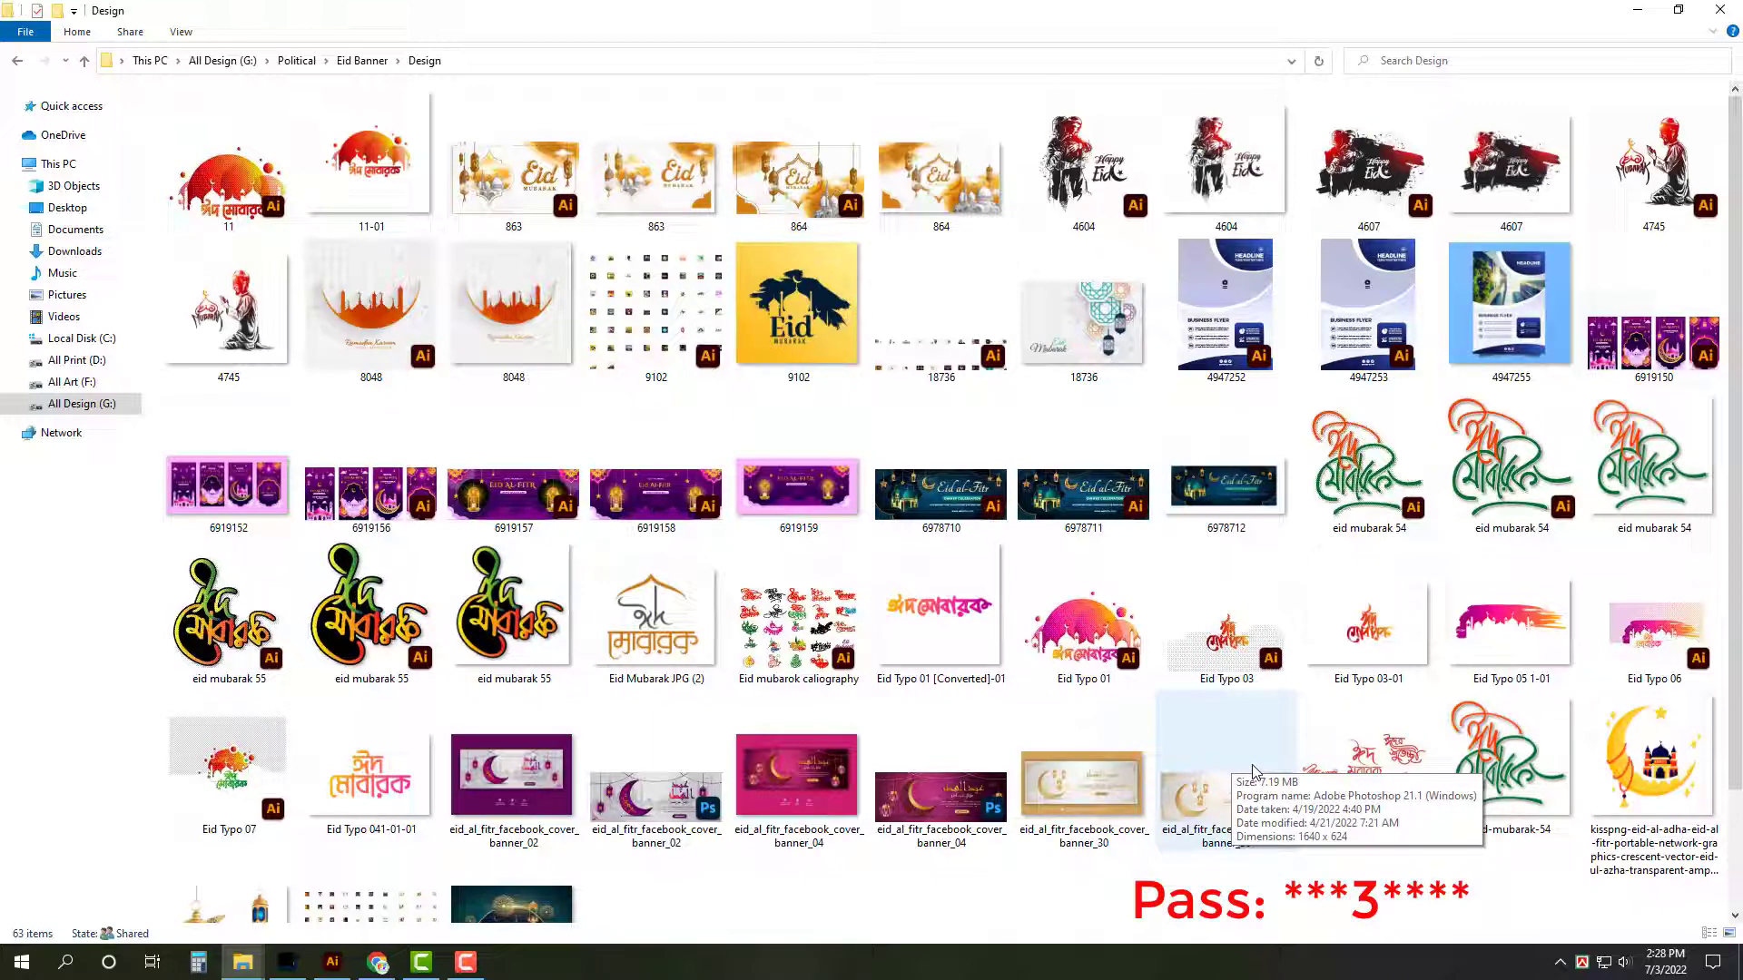
pyautogui.scroll(-3, 1253, 770)
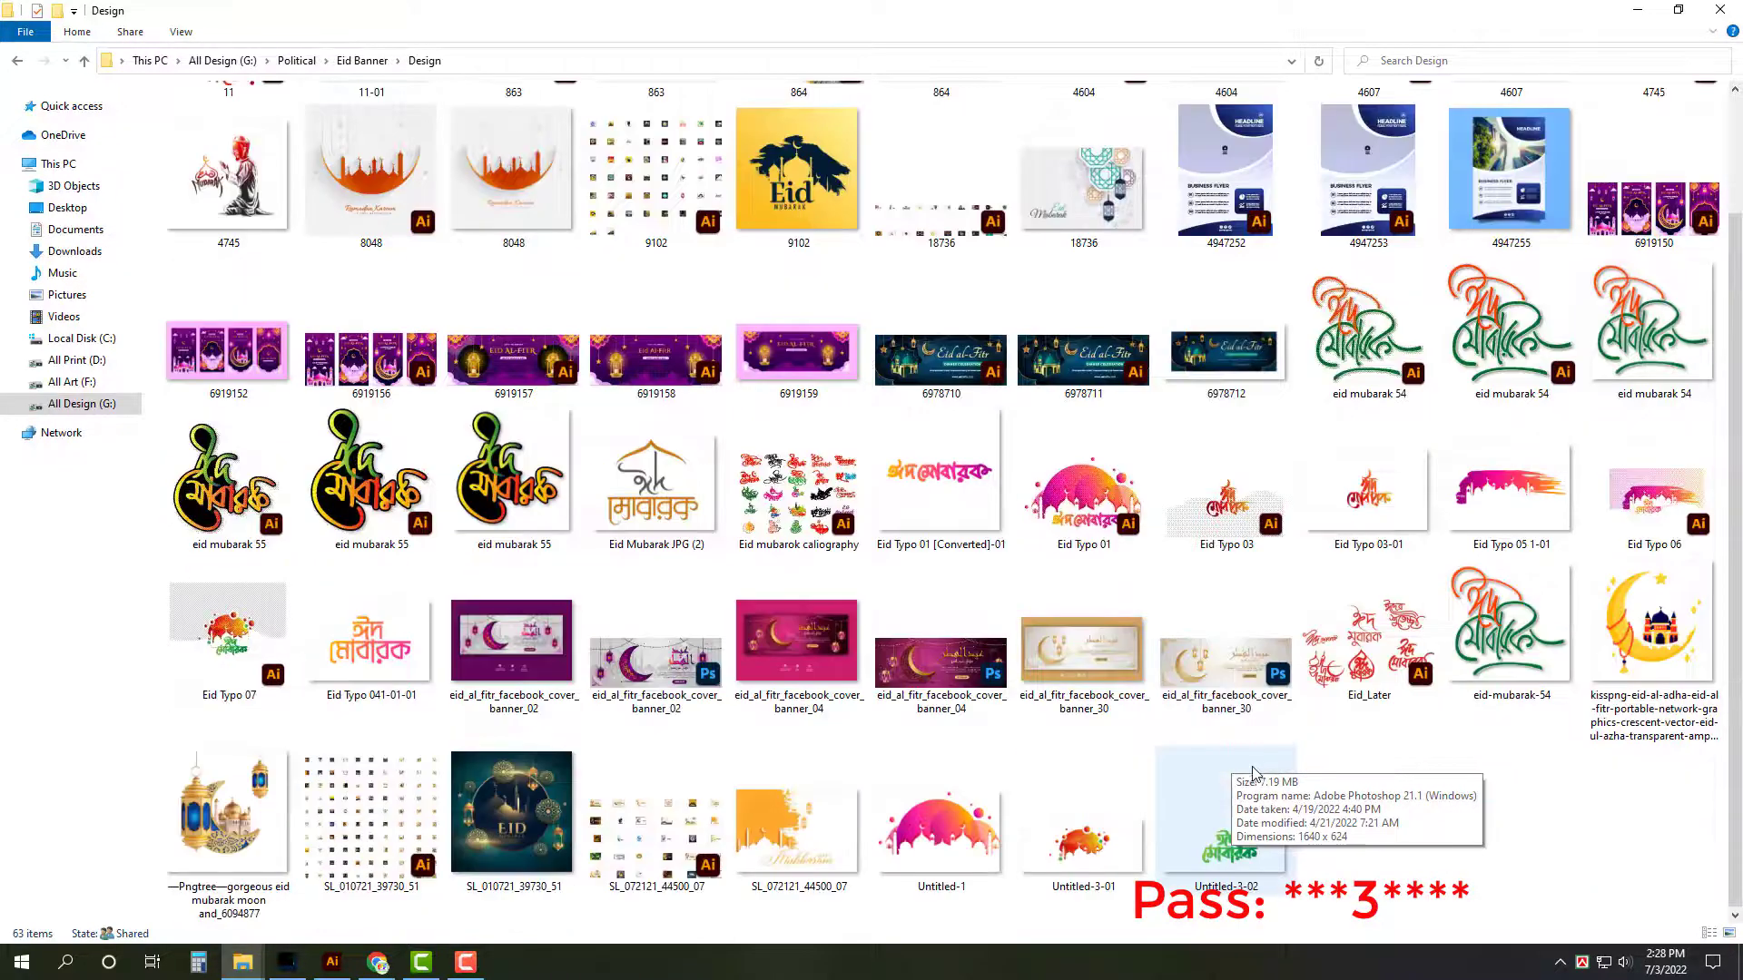
pyautogui.doubleClick(1402, 704)
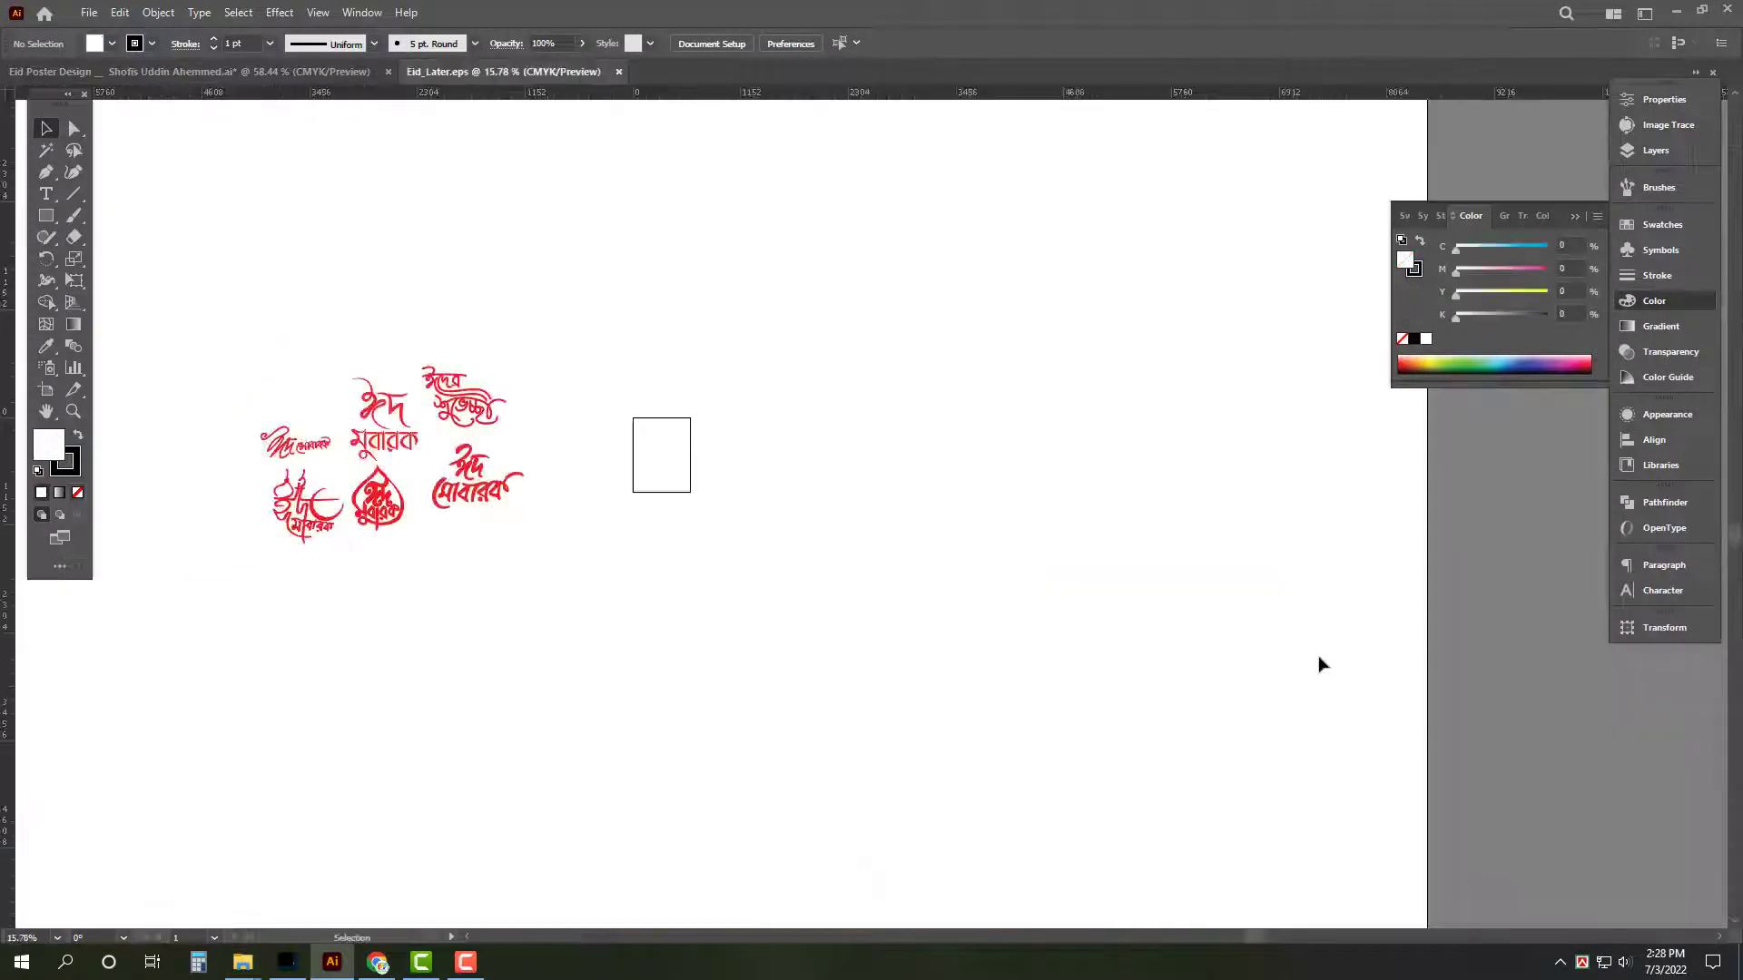
# Transfer the drop-shaped Eid Mubarak calligraphy to the poster's right half above the red band, enlarged to about 8.7 in wide.
pyautogui.click(378, 499)
pyautogui.hotkey('ctrl', 'x')
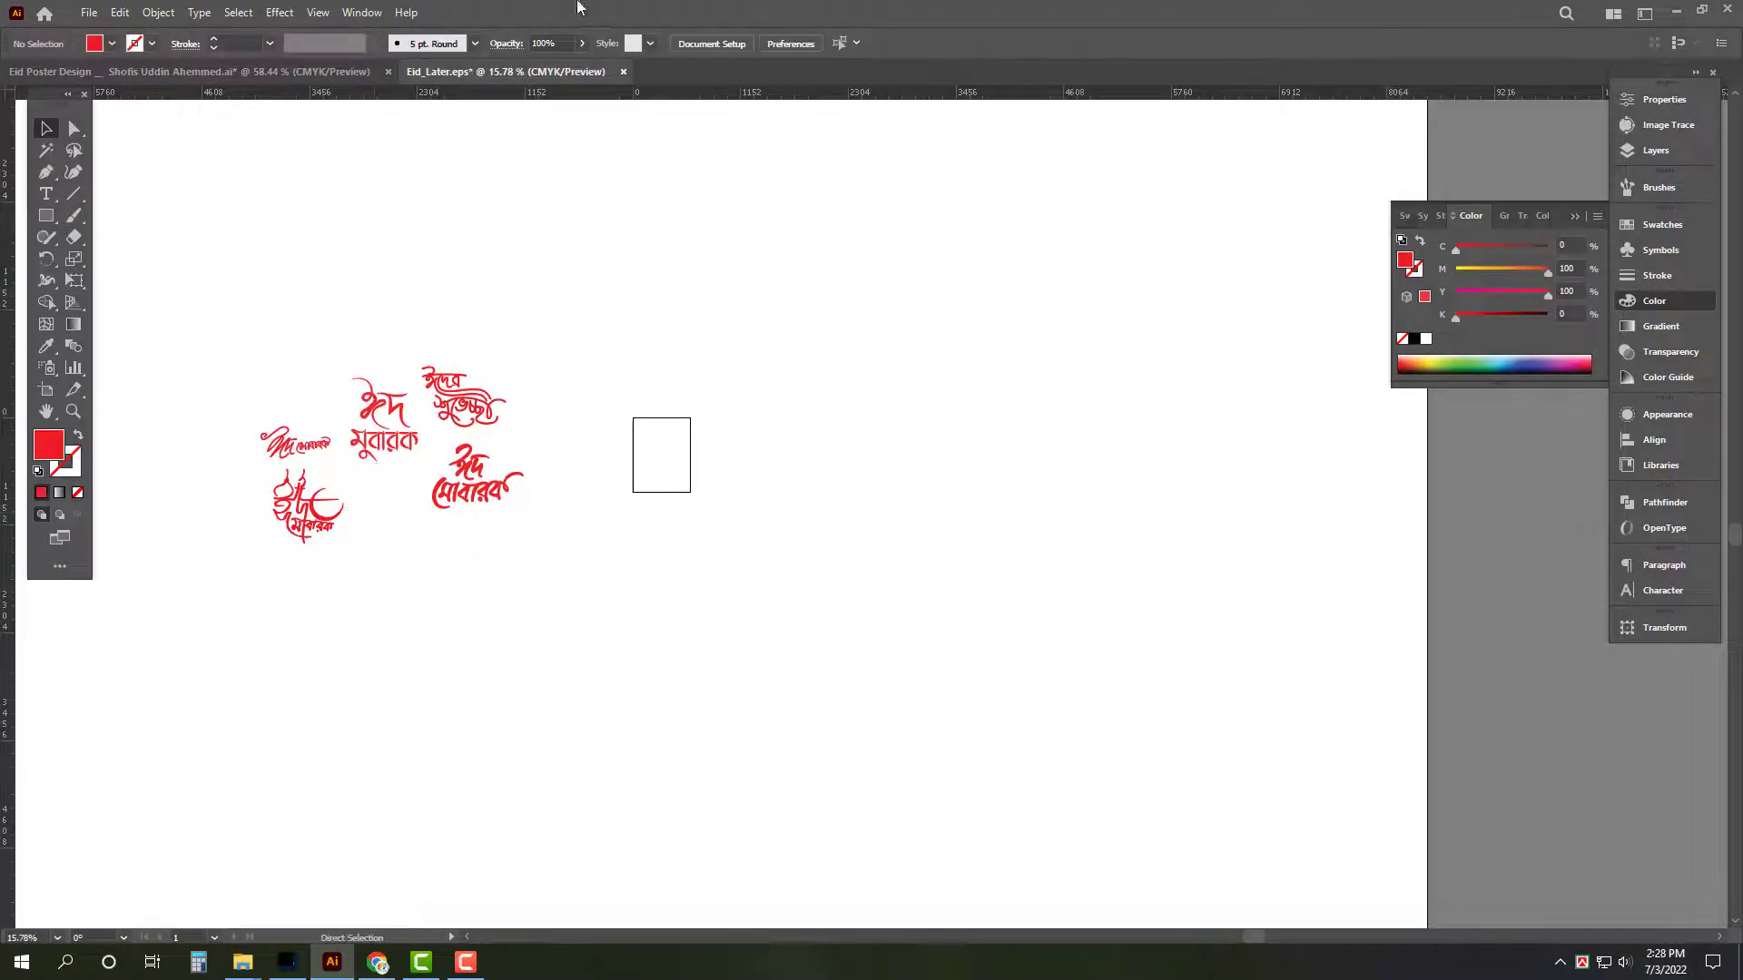
pyautogui.click(329, 72)
pyautogui.hotkey('ctrl', 'v')
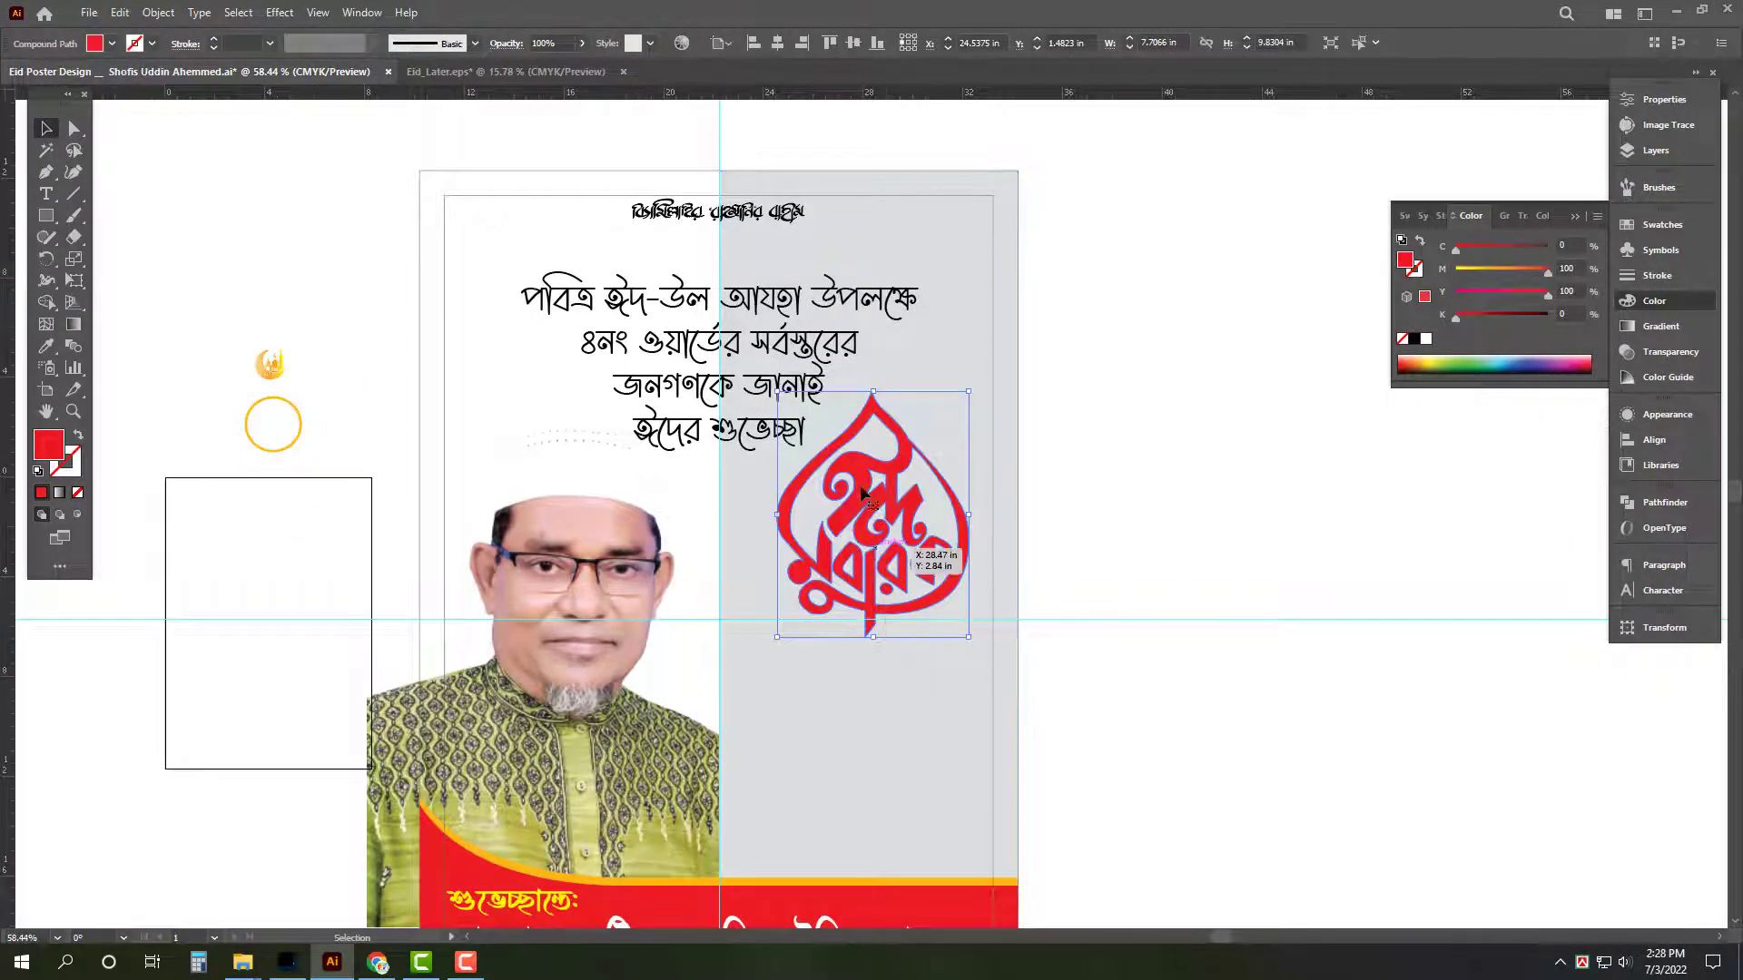
pyautogui.moveTo(861, 489); pyautogui.dragTo(850, 719)
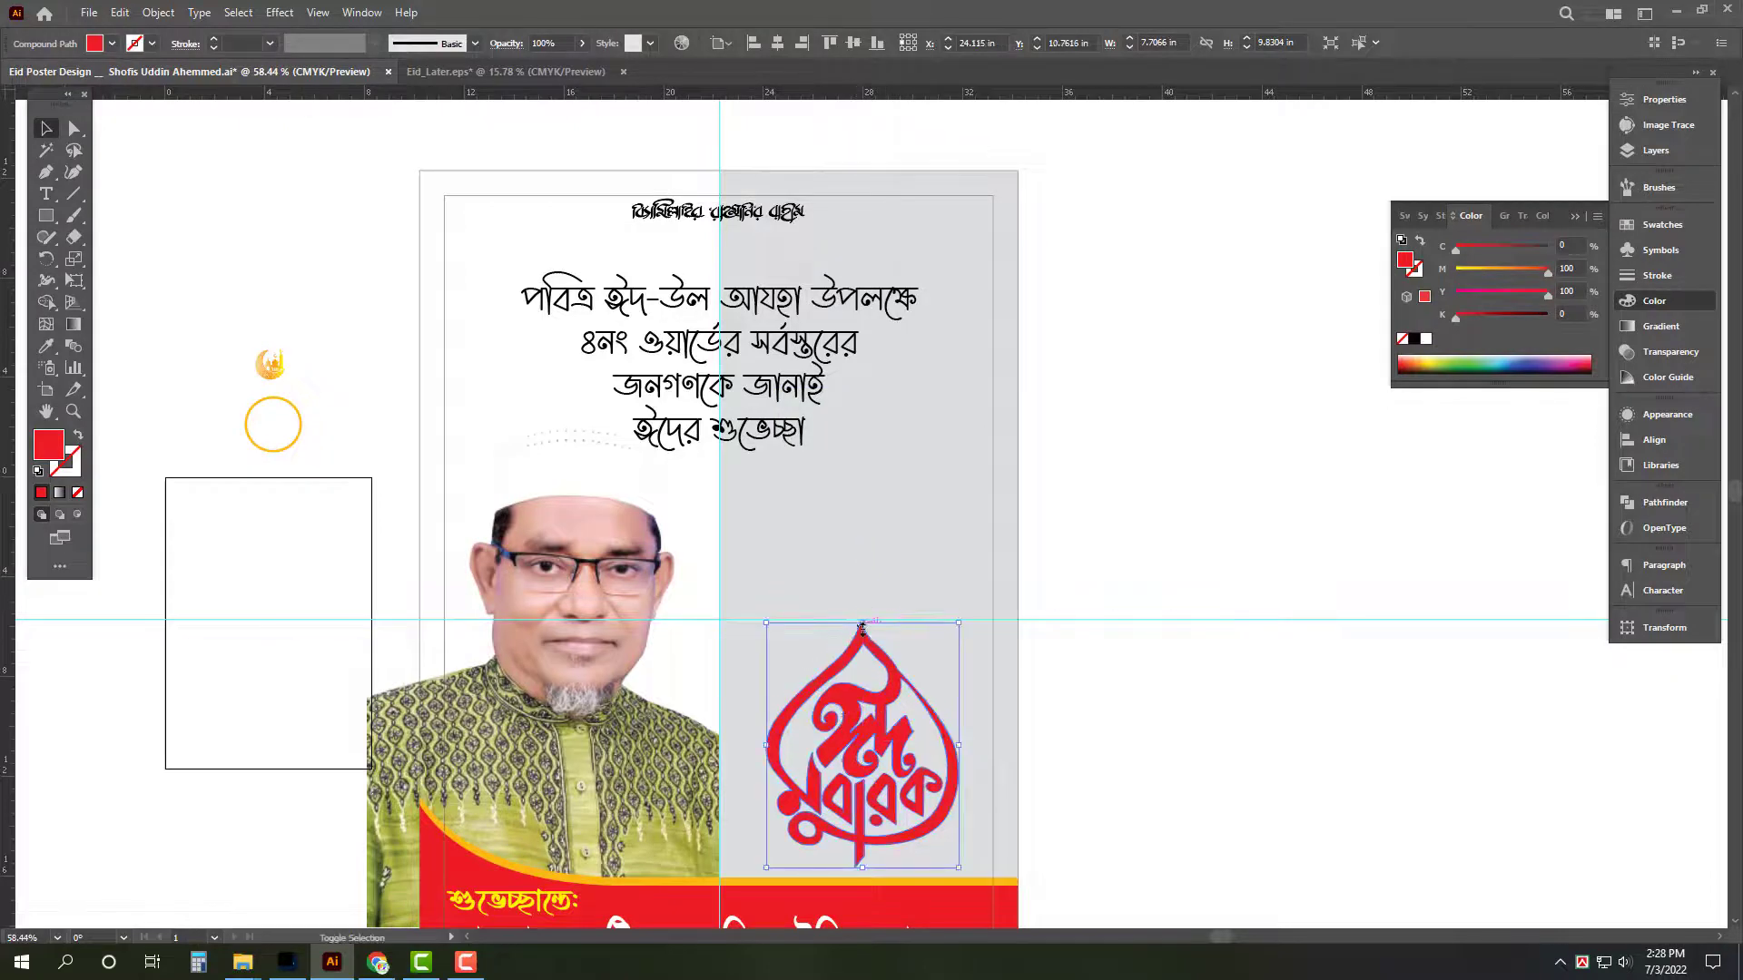
pyautogui.scroll(1, 799, 445)
# Right-align the four-line greeting text, move it to the poster's right margin and enlarge it to about 120 pt.
pyautogui.click(756, 431)
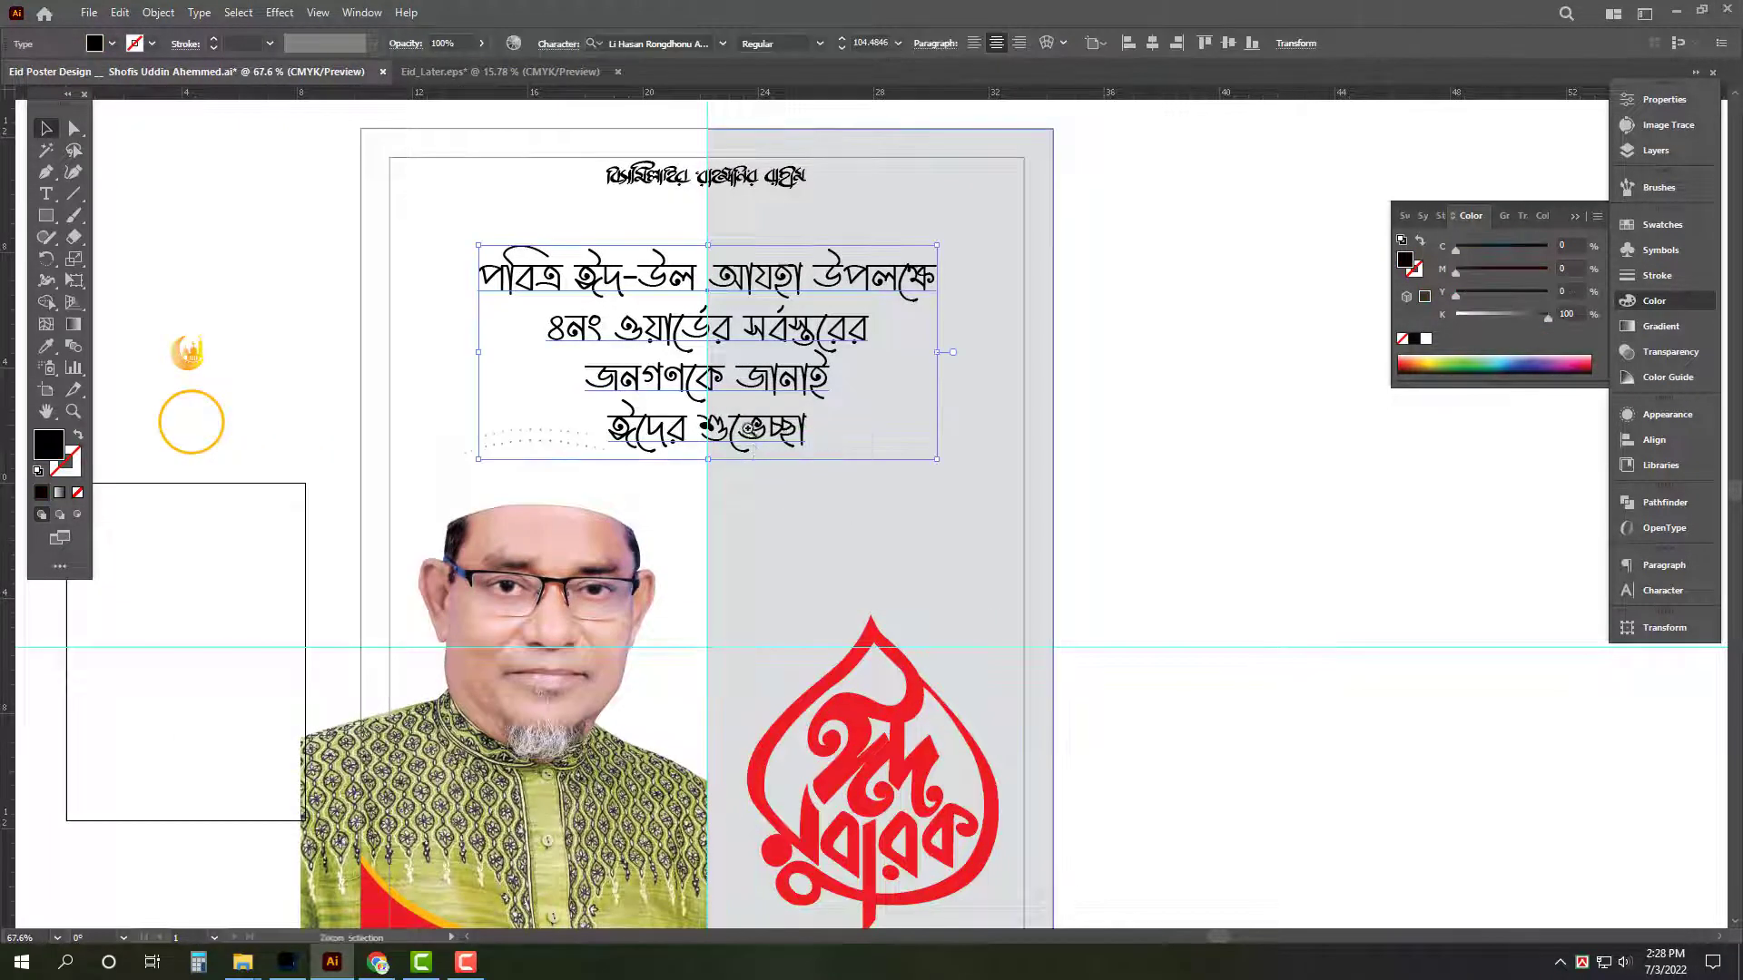
pyautogui.scroll(1, 750, 429)
pyautogui.moveTo(814, 261); pyautogui.dragTo(910, 262)
pyautogui.hotkey('ctrl', 'shift', 'r')
pyautogui.moveTo(758, 277); pyautogui.dragTo(984, 279)
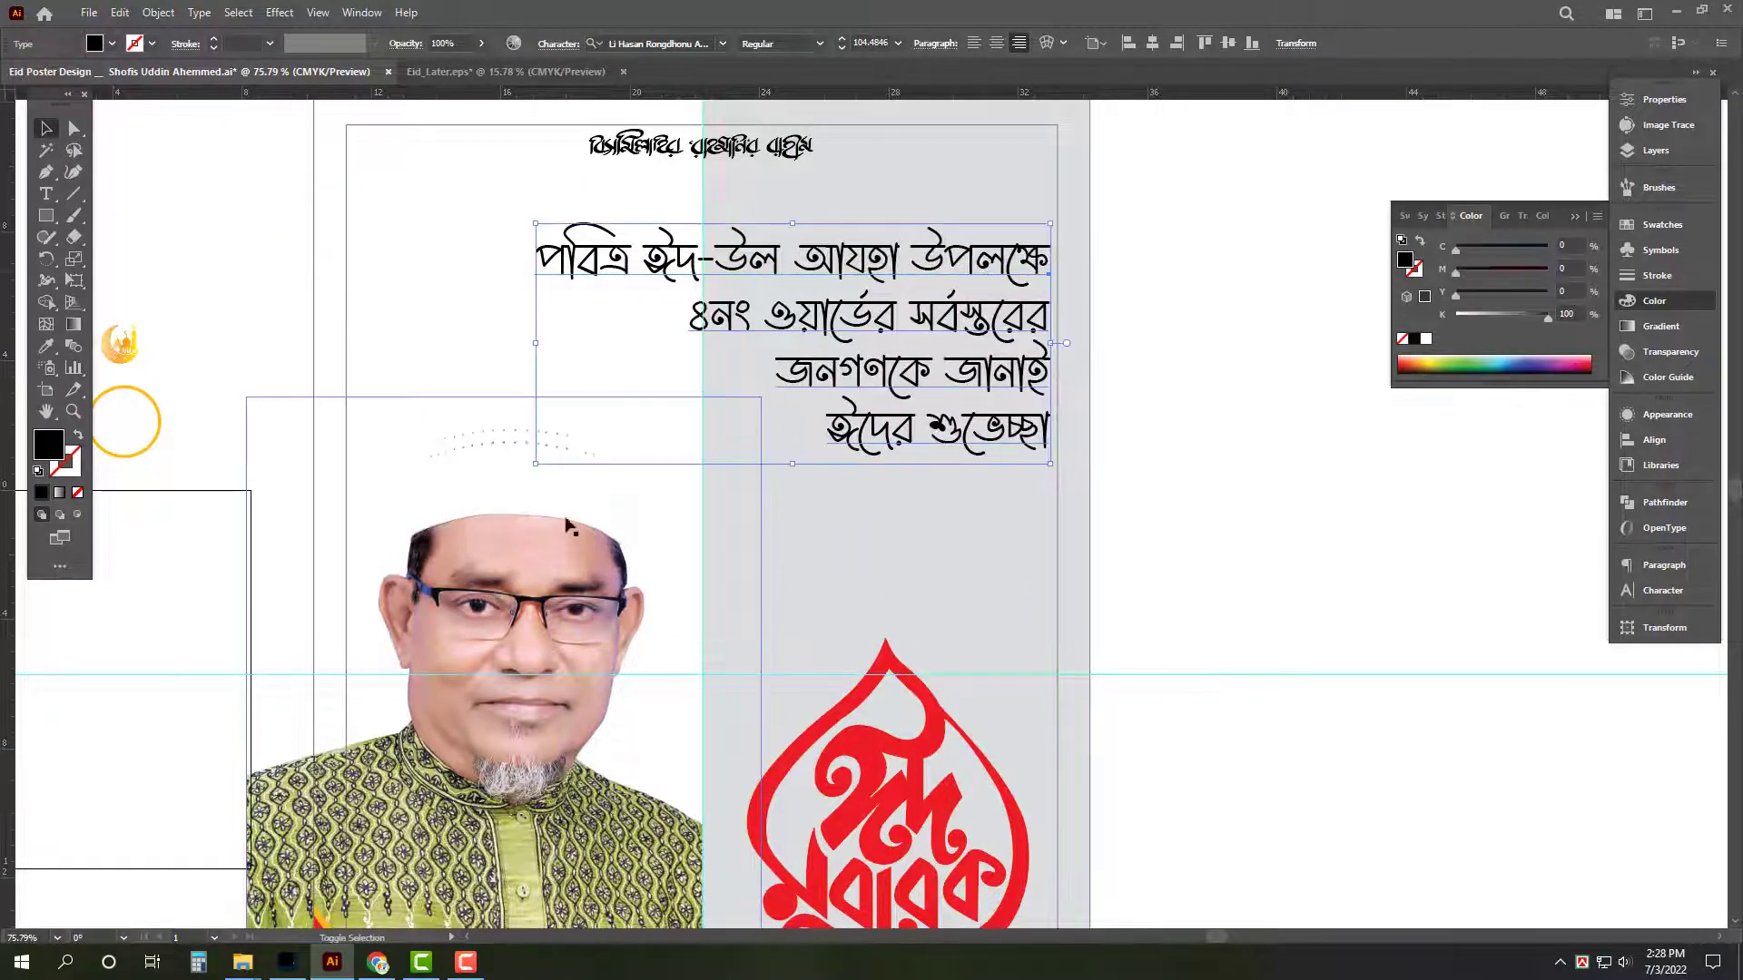
pyautogui.moveTo(537, 465); pyautogui.dragTo(460, 502)
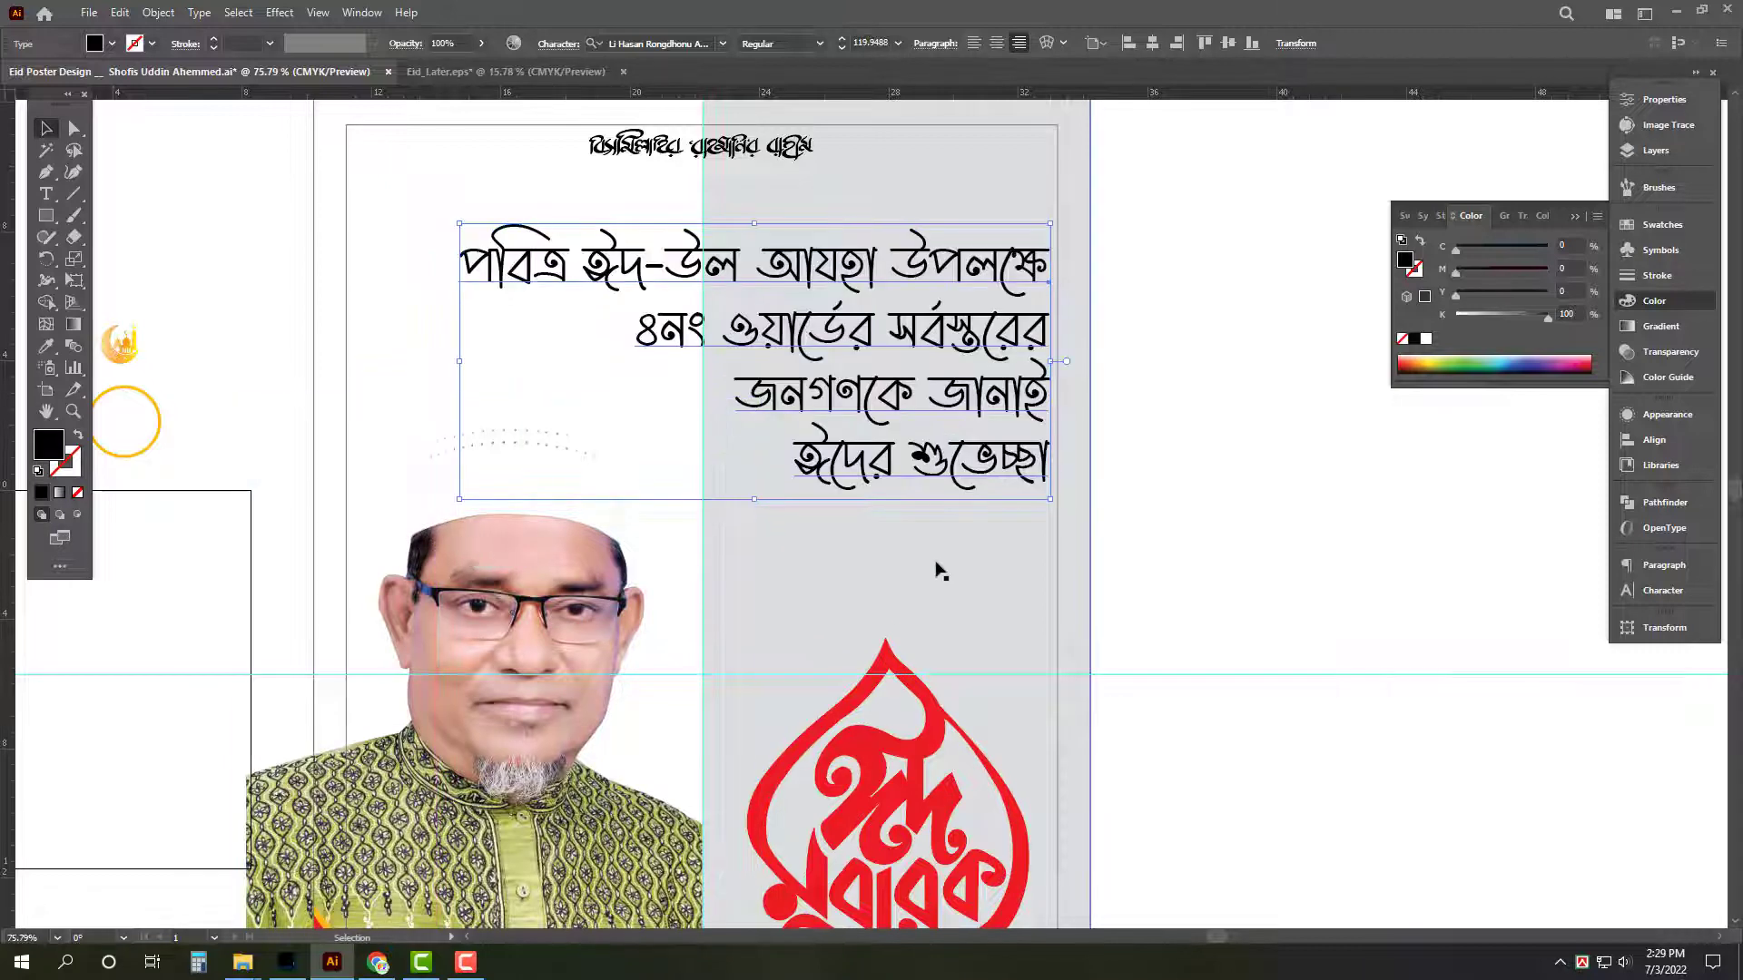
# Increase the greeting text's leading to about 156 pt.
pyautogui.hotkey('alt', 'Down')
pyautogui.hotkey('alt', 'Down')
pyautogui.hotkey('alt', 'Down')
pyautogui.hotkey('alt', 'Down')
pyautogui.hotkey('alt', 'Down')
# Change the greeting text's font to Li Mahfuj AK ANSI V2.
pyautogui.hotkey('ctrl', 't')
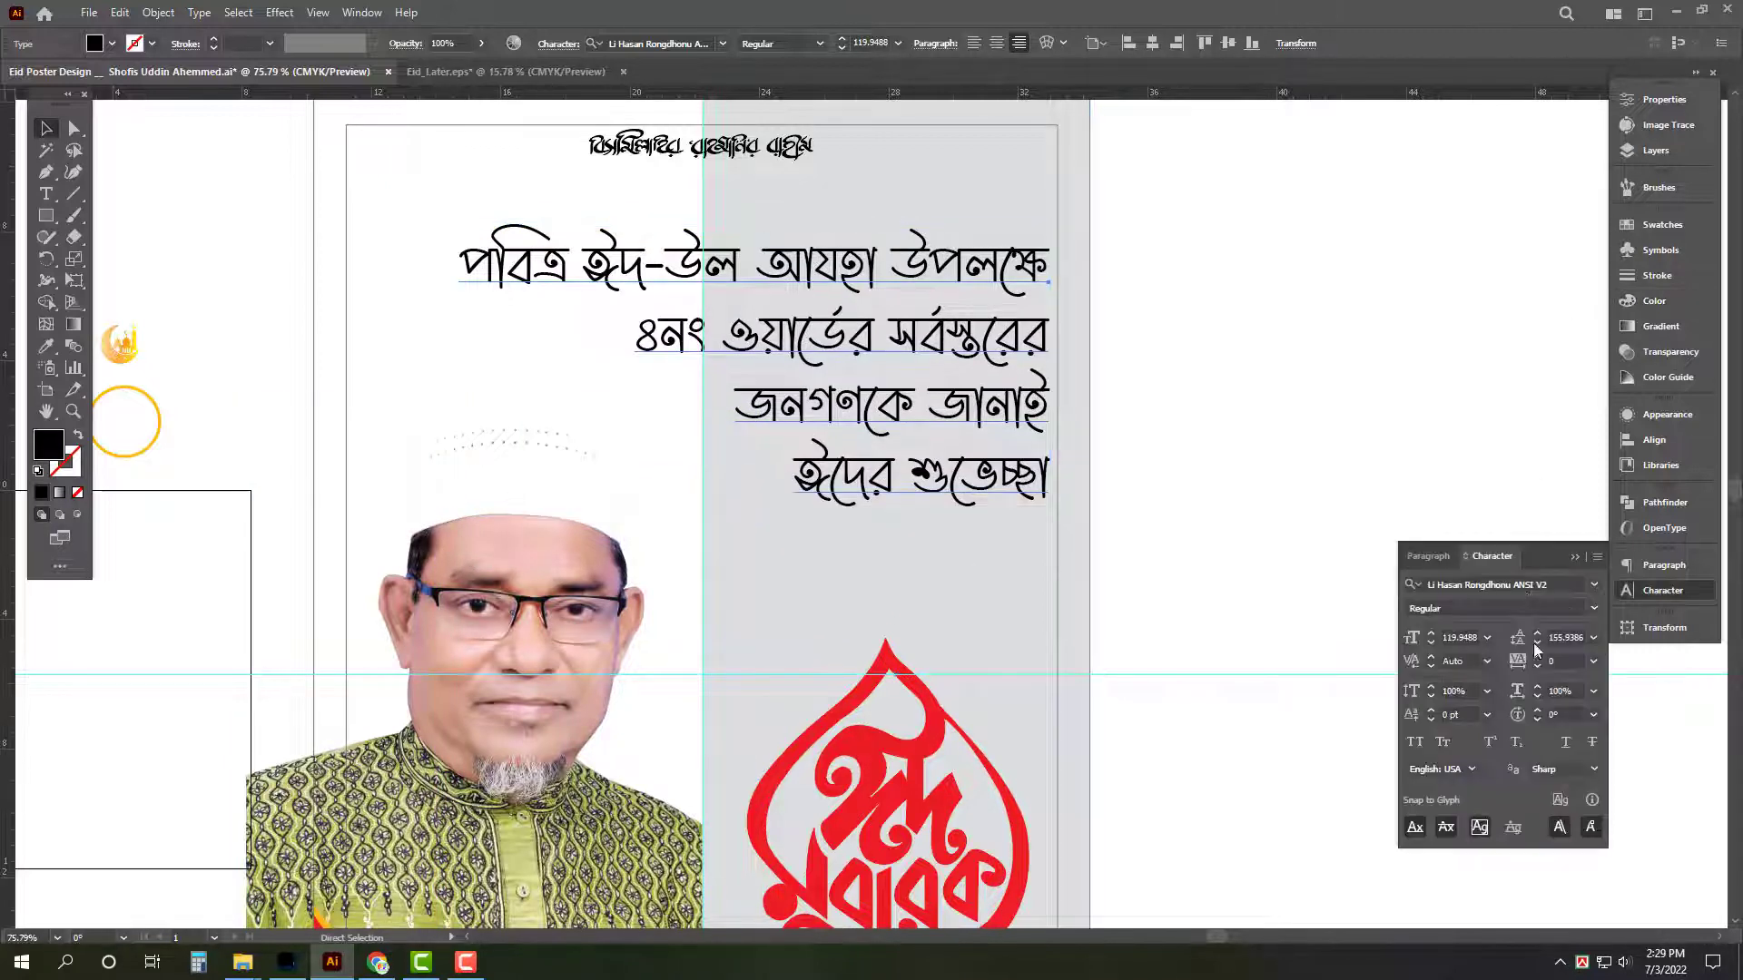
pyautogui.click(1529, 581)
pyautogui.write('li m')
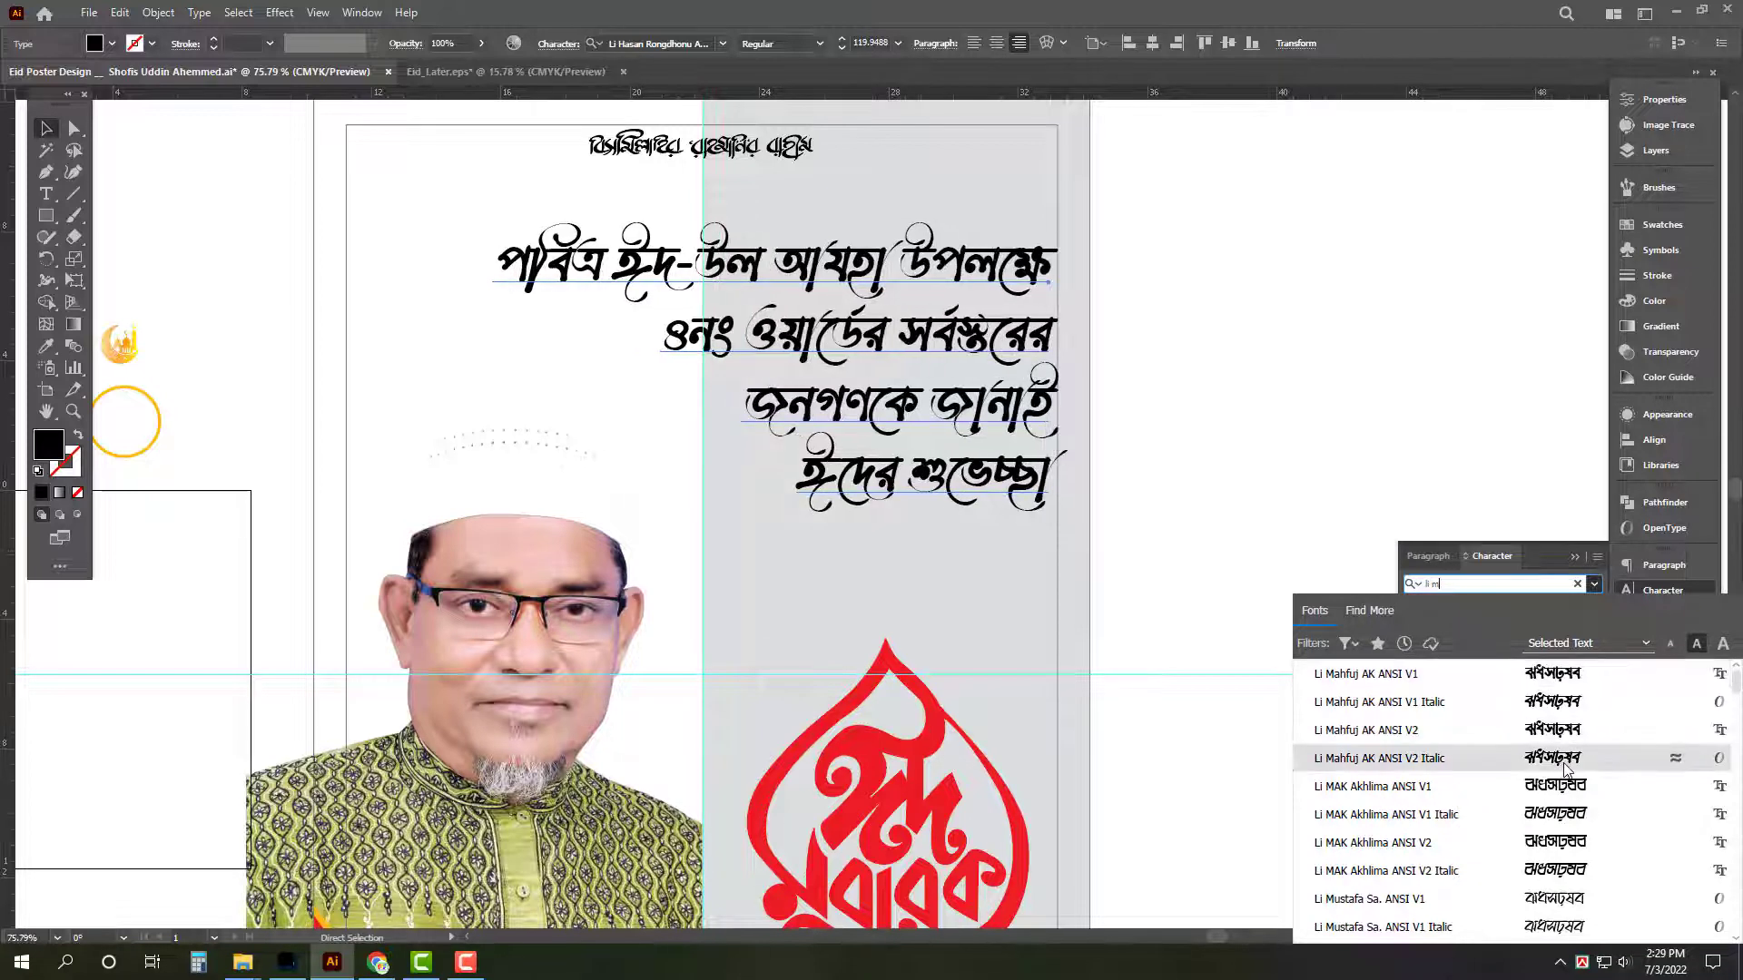
pyautogui.click(1563, 732)
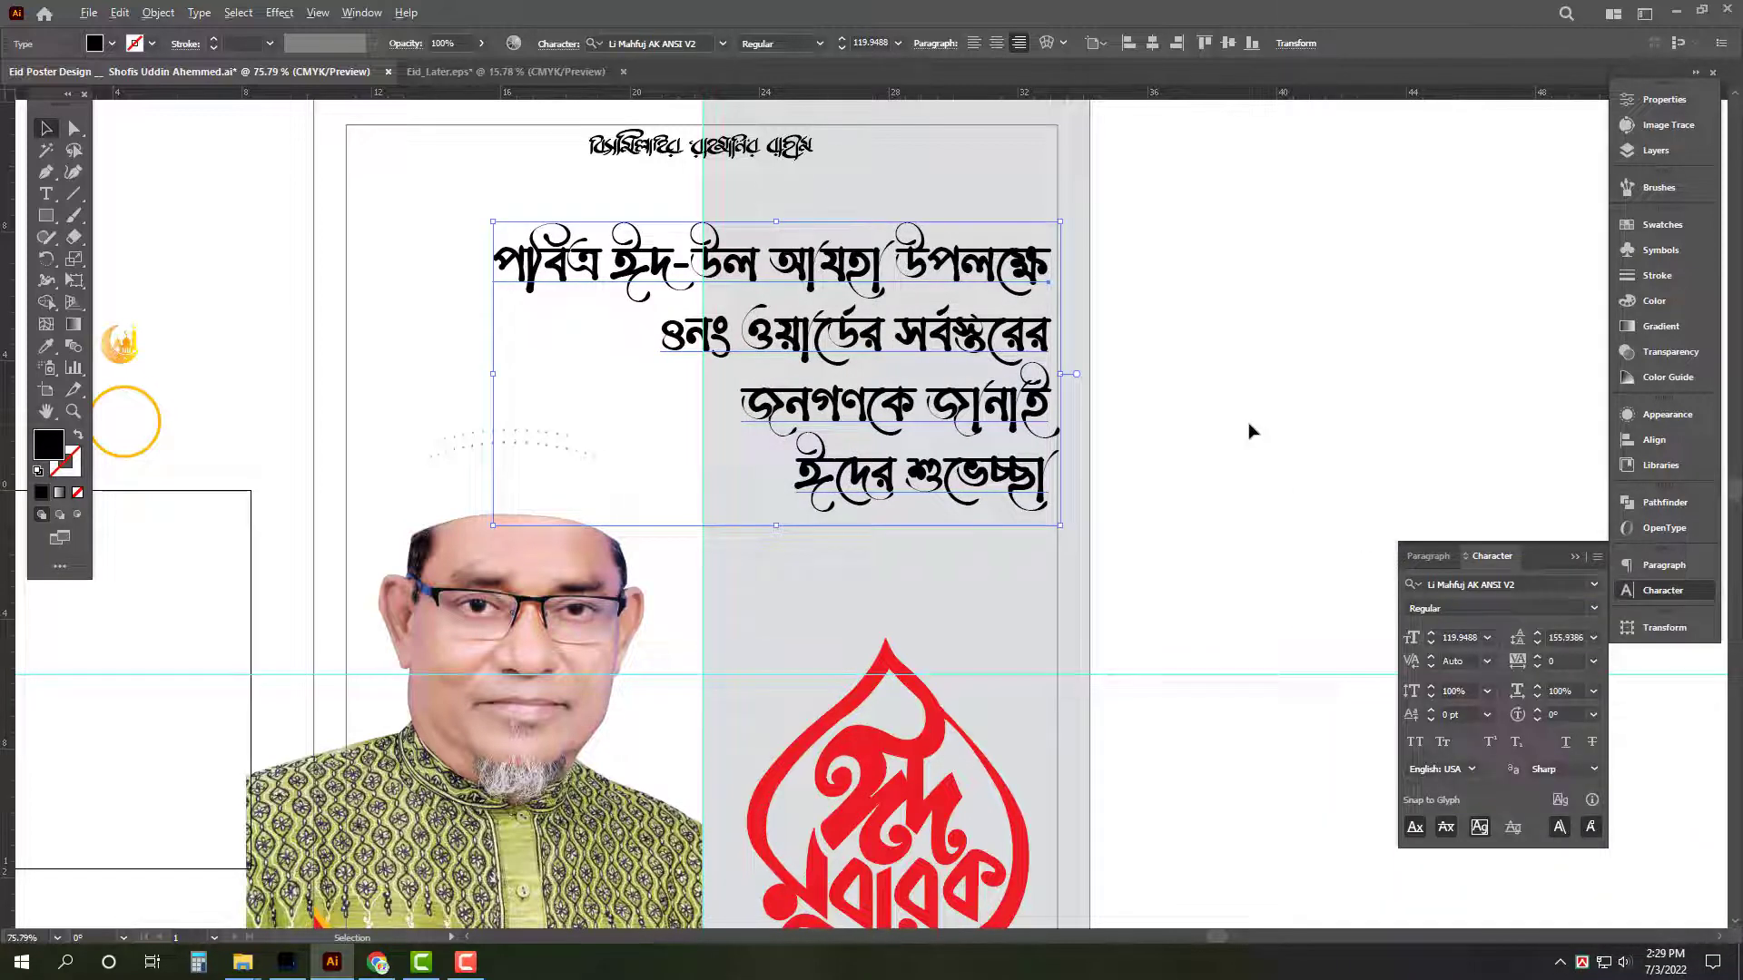
# Increase the greeting text's leading to about 176 pt.
pyautogui.hotkey('alt', 'Down')
pyautogui.hotkey('alt', 'Down')
pyautogui.hotkey('alt', 'Down')
pyautogui.hotkey('alt', 'Down')
pyautogui.hotkey('alt', 'Down')
pyautogui.hotkey('alt', 'Down')
pyautogui.hotkey('alt', 'Down')
pyautogui.hotkey('alt', 'Down')
pyautogui.hotkey('alt', 'Down')
pyautogui.hotkey('alt', 'Down')
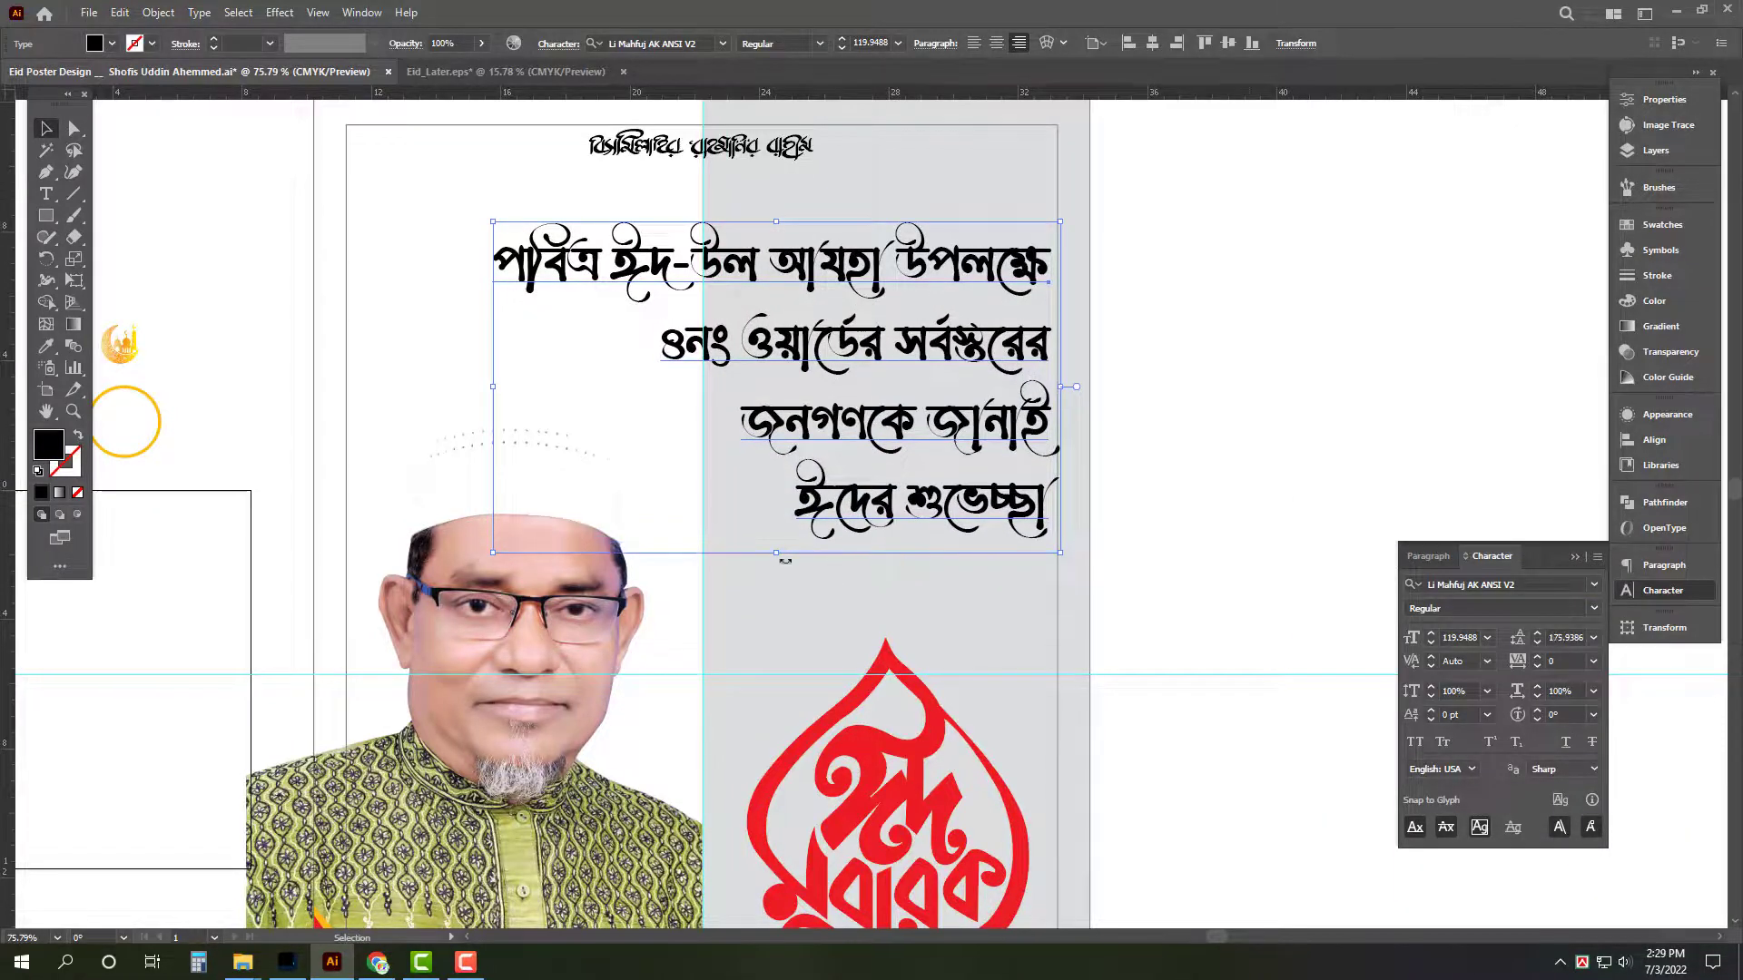
# Enlarge the greeting text to about 138 pt, stretch it slightly taller and nudge it left within the margin.
pyautogui.moveTo(498, 382); pyautogui.dragTo(416, 386)
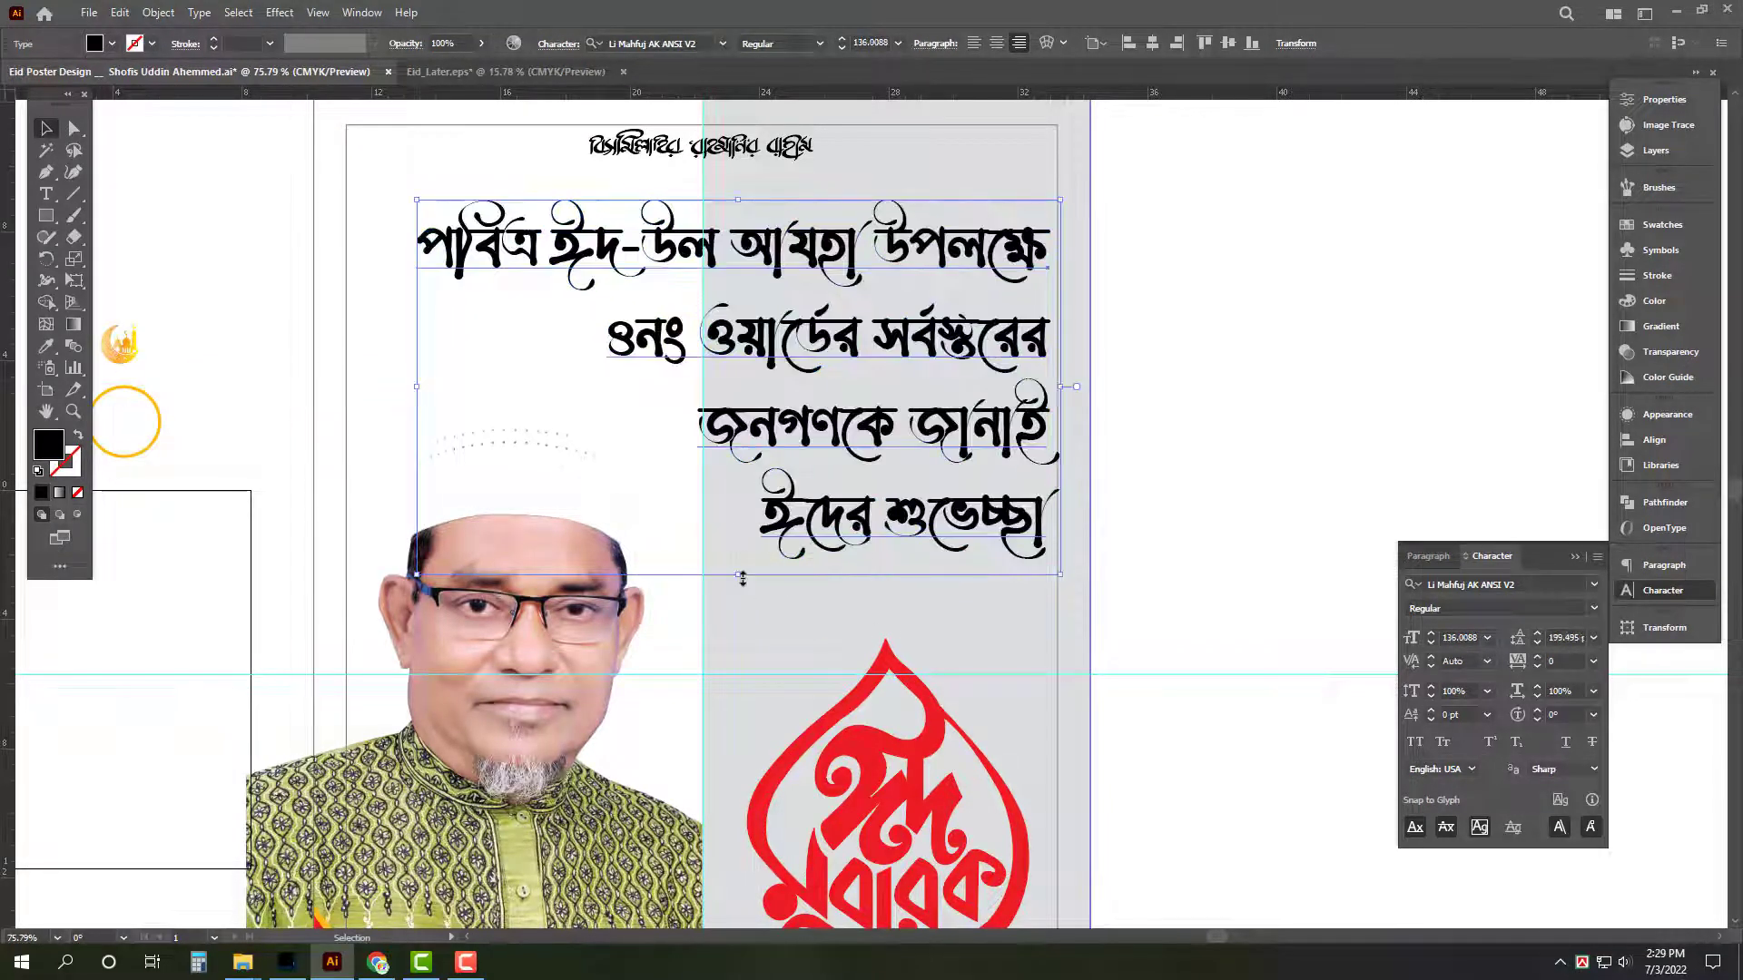
pyautogui.moveTo(743, 579); pyautogui.dragTo(742, 586)
pyautogui.hotkey('shift', 'Left')
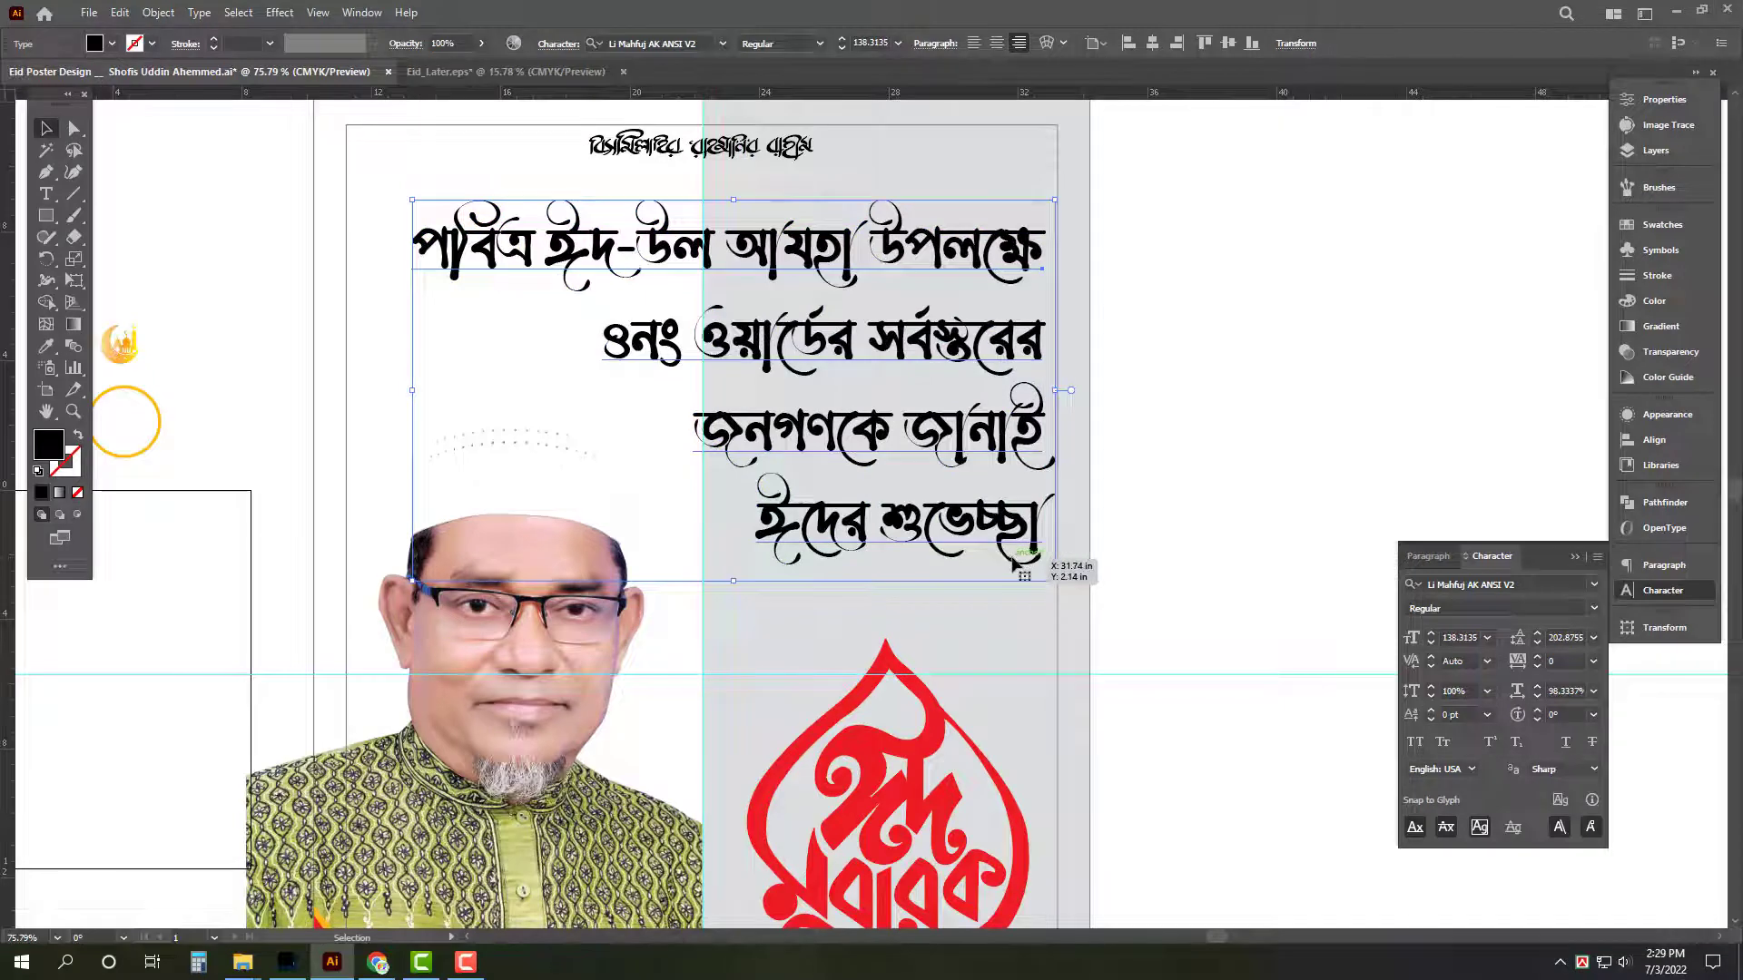
# Fill the greeting text with blue: 100% cyan, 80% magenta, 0% yellow and 0% black.
pyautogui.click(1676, 308)
pyautogui.write('80')
pyautogui.press('Tab')
pyautogui.press('Tab')
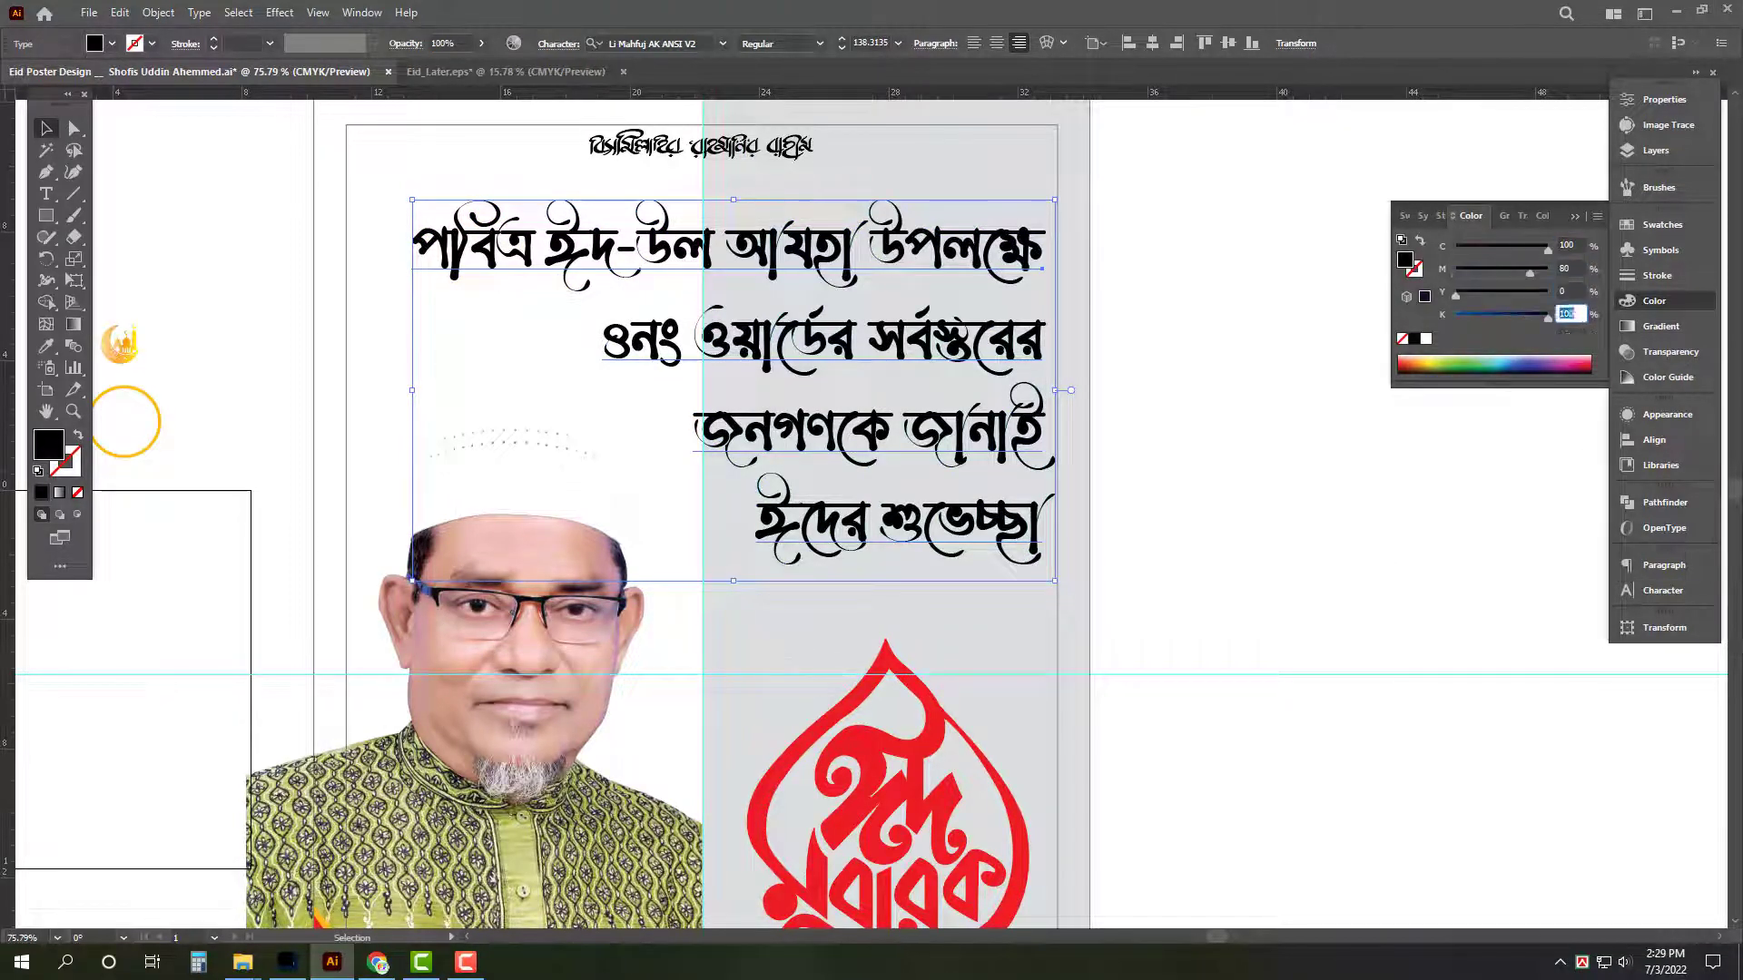
pyautogui.write('0')
pyautogui.press('Return')
# Recolour the greeting's first line red with 0% cyan, 100% magenta and 100% yellow.
pyautogui.tripleClick(772, 350)
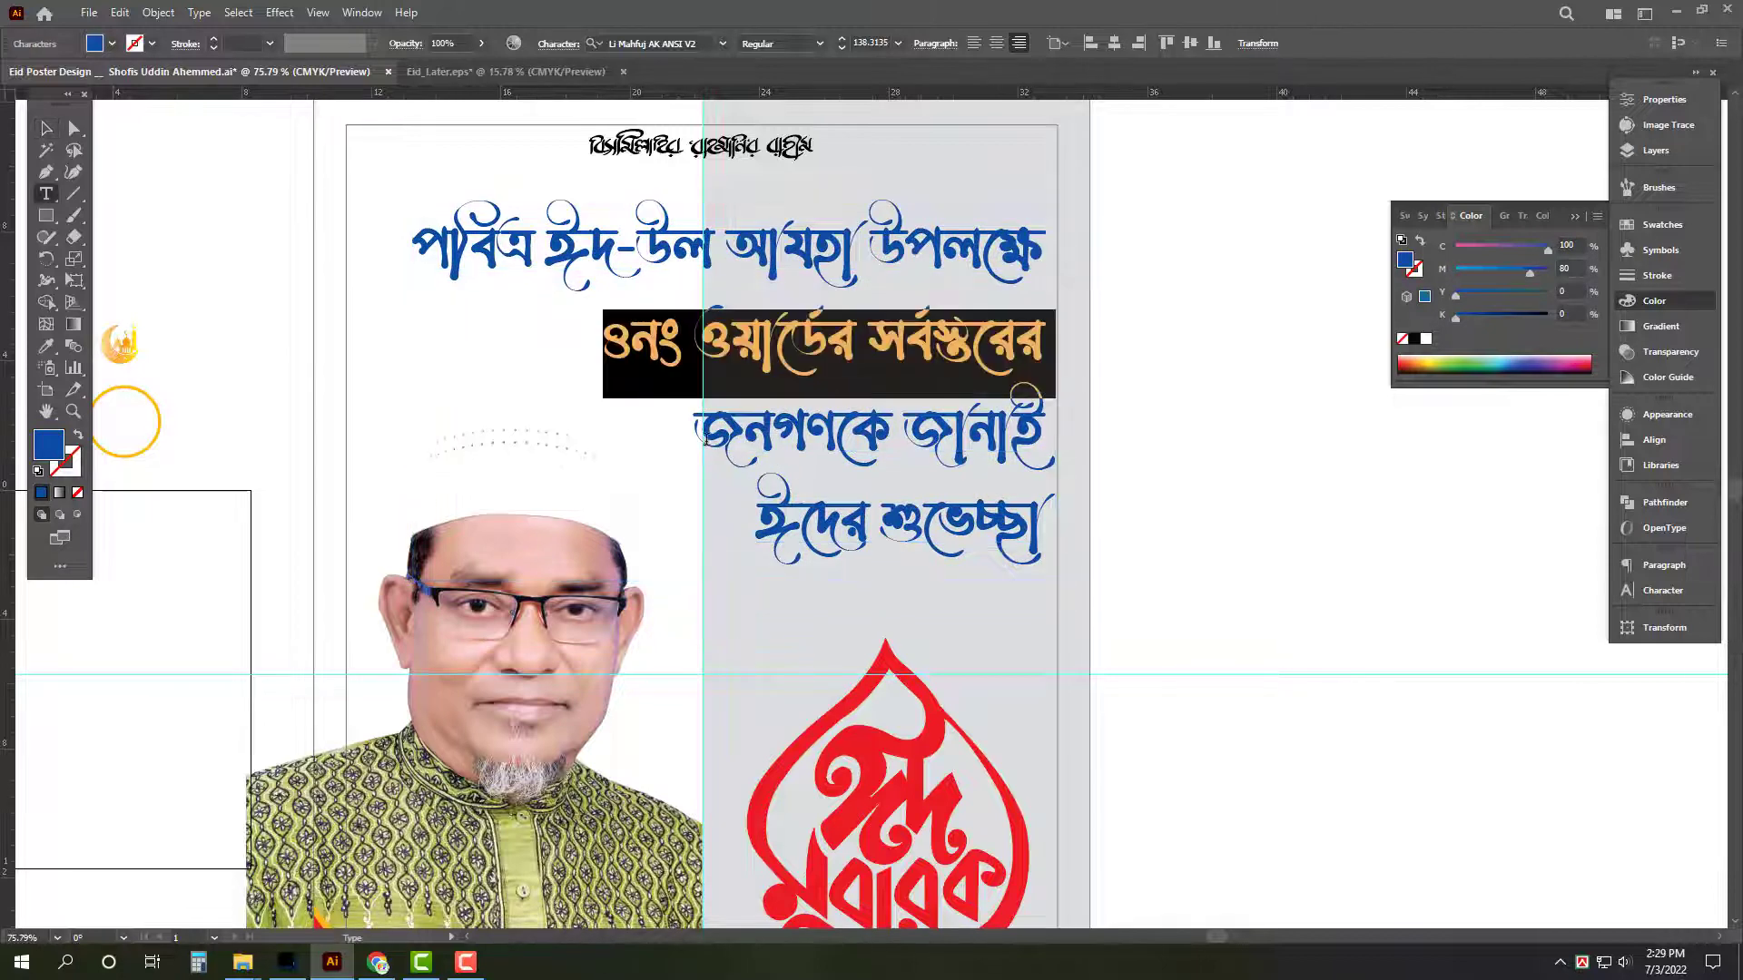
pyautogui.tripleClick(840, 272)
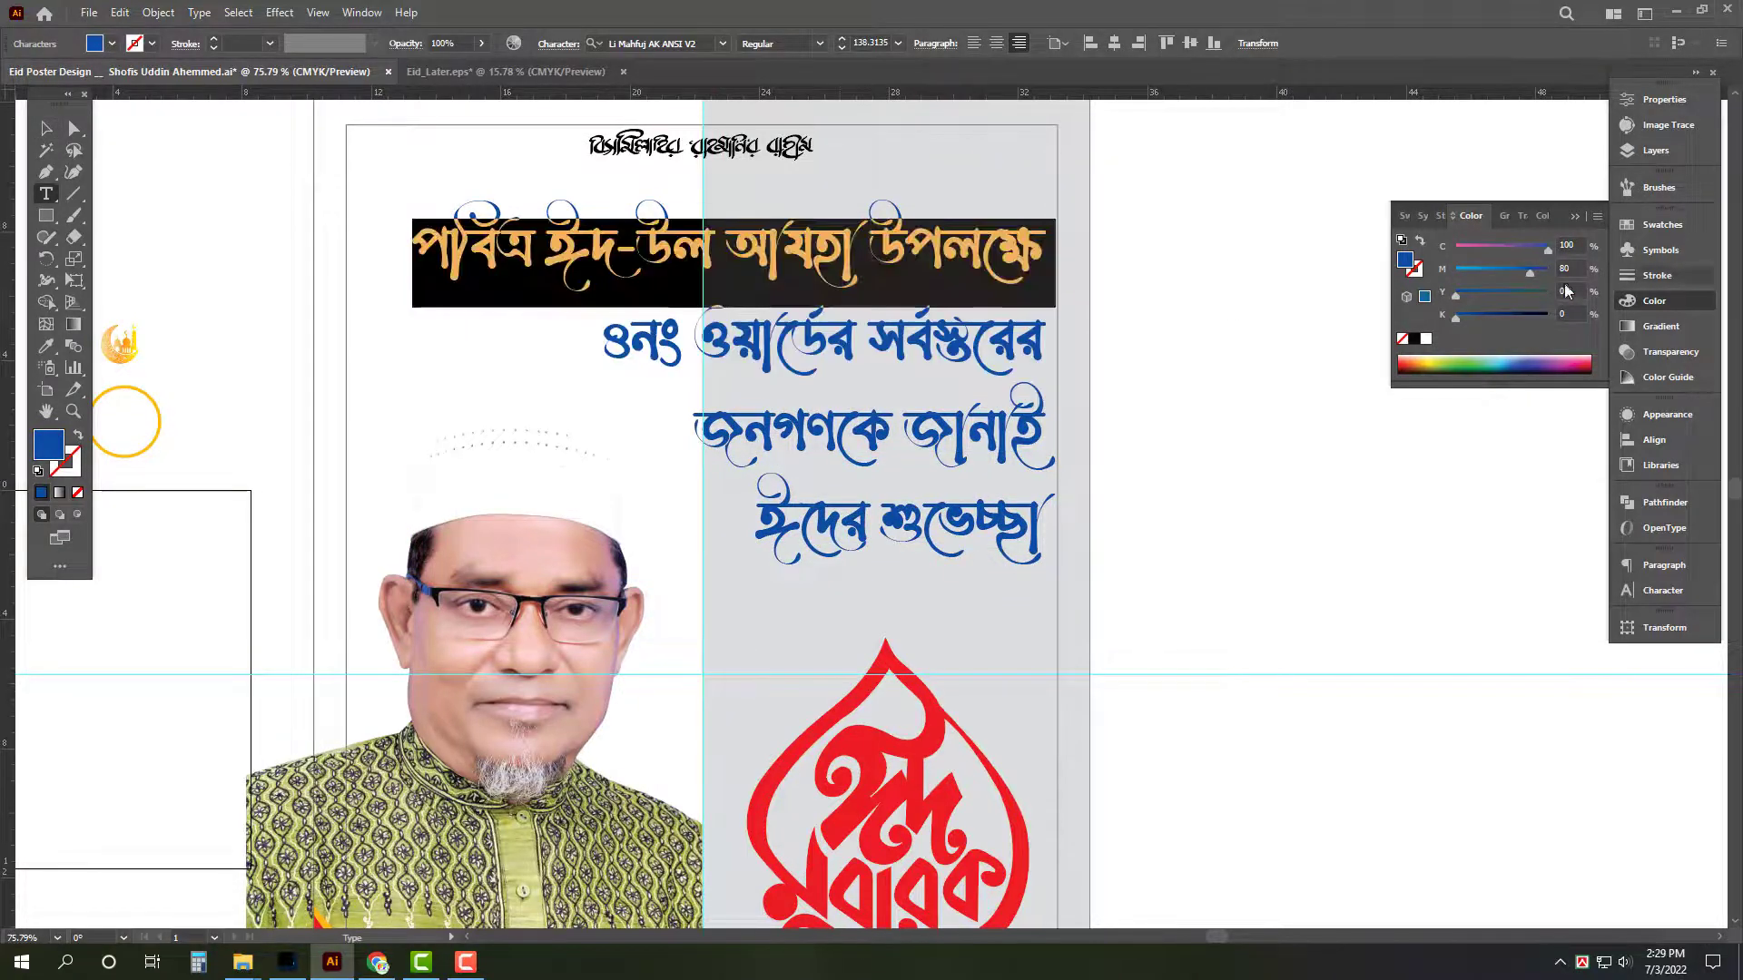
pyautogui.click(1456, 246)
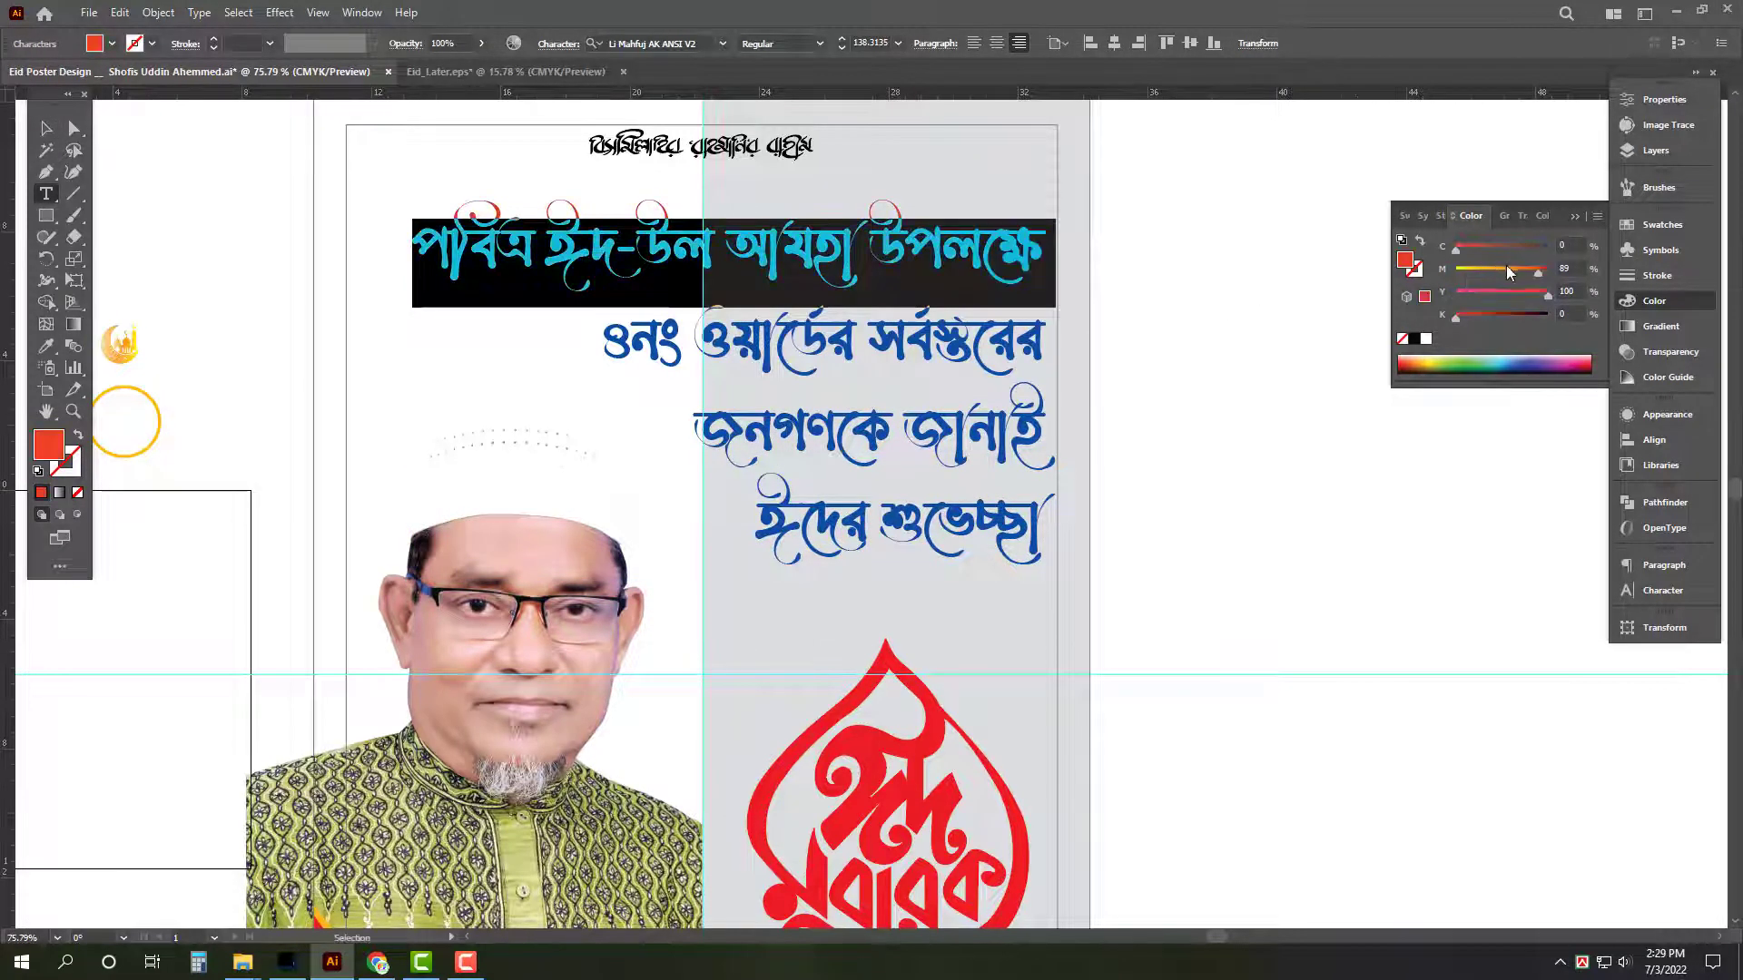
pyautogui.click(1548, 270)
# Recolour the greeting's third line green with 100% cyan, 30% magenta and 100% yellow.
pyautogui.click(907, 430)
pyautogui.tripleClick(907, 429)
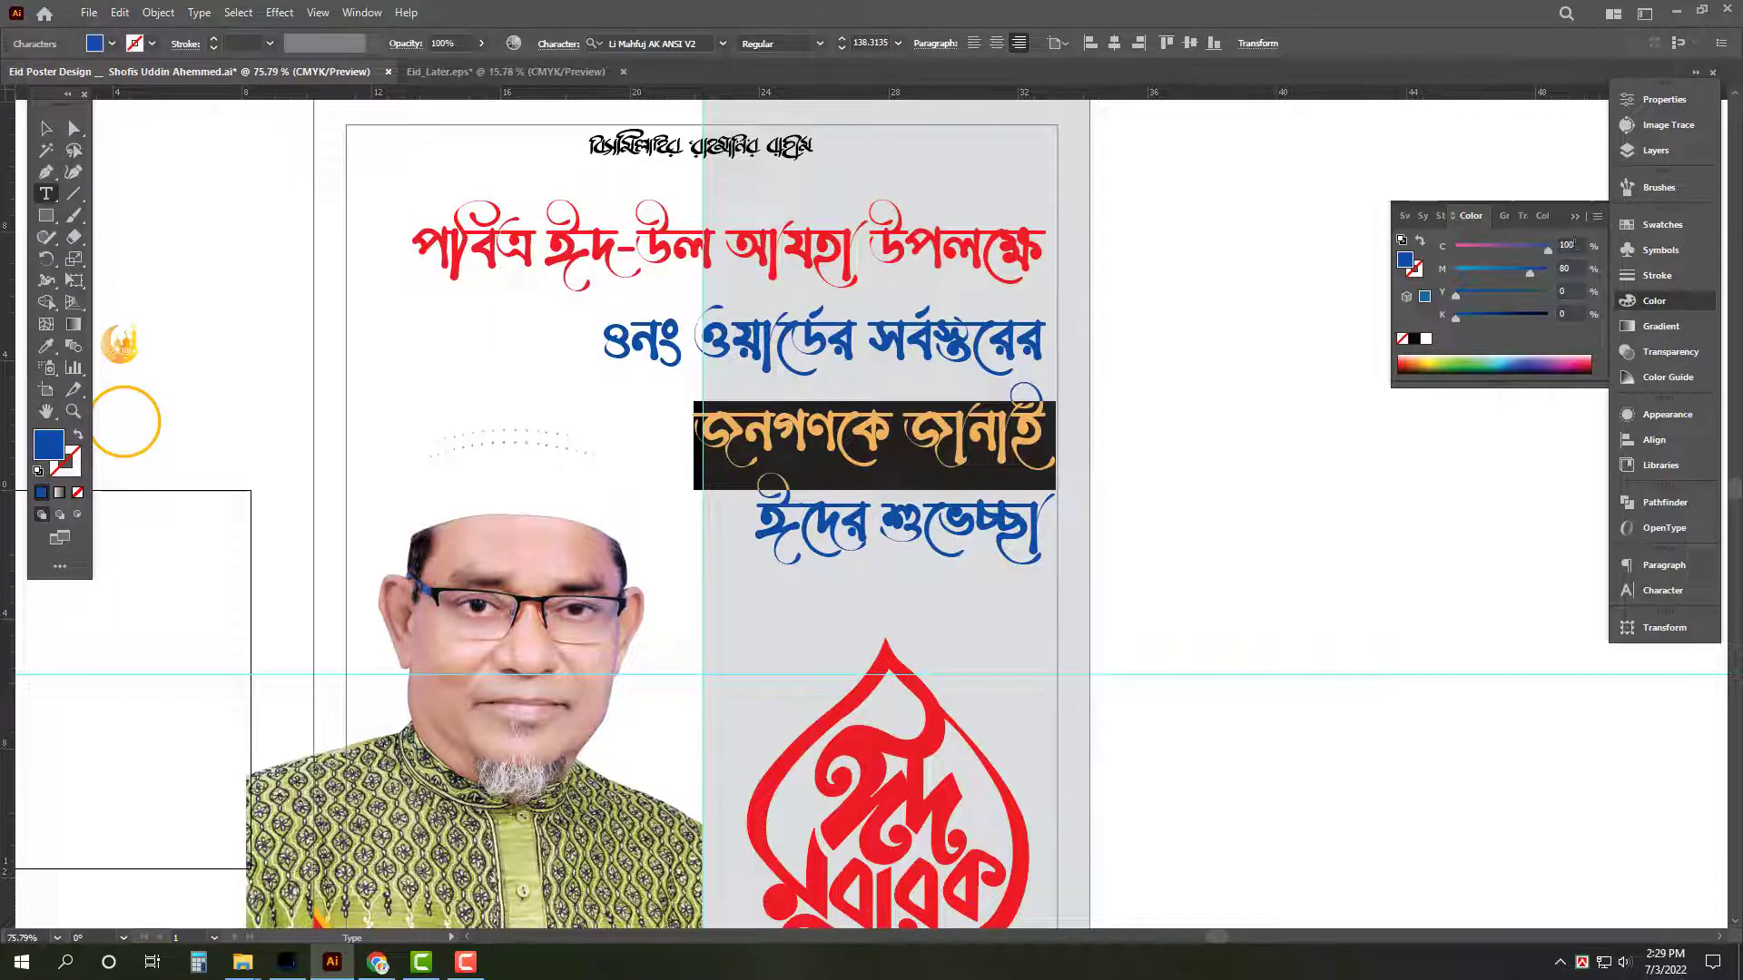
pyautogui.write('20')
pyautogui.press('Tab')
pyautogui.write('100')
pyautogui.press('Return')
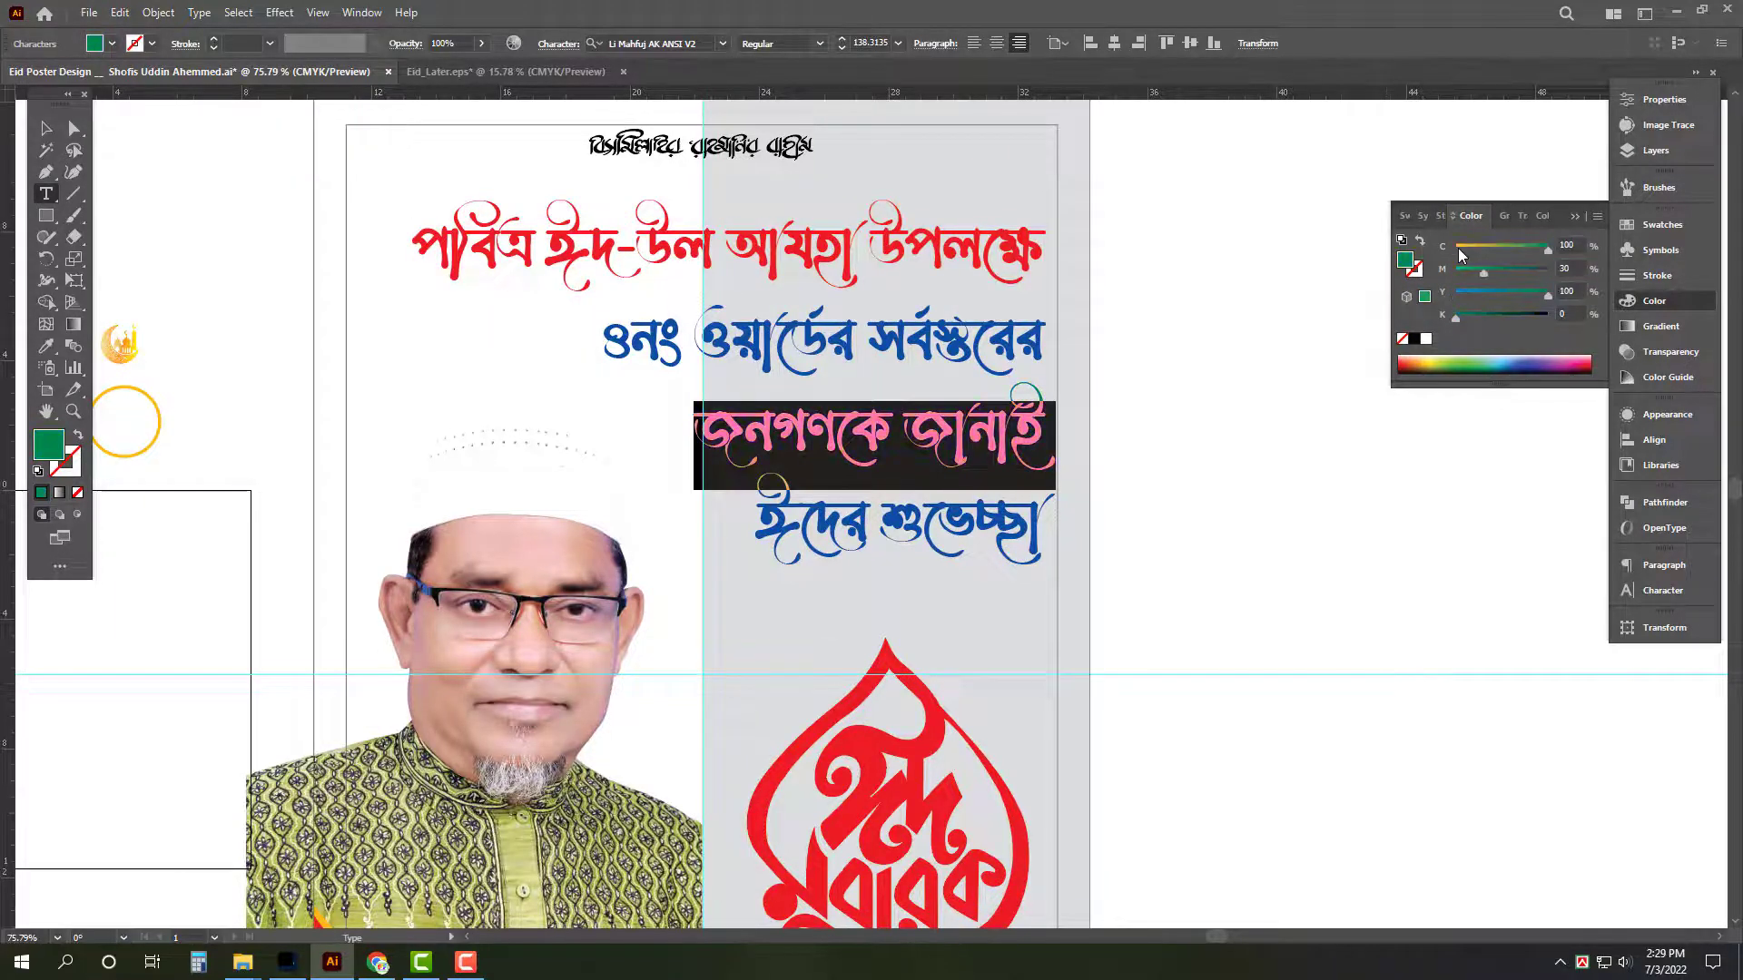
# Increase the greeting text's line spacing slightly and enlarge the red Eid Mubarak calligraphy a little upward.
pyautogui.doubleClick(881, 527)
pyautogui.tripleClick(881, 526)
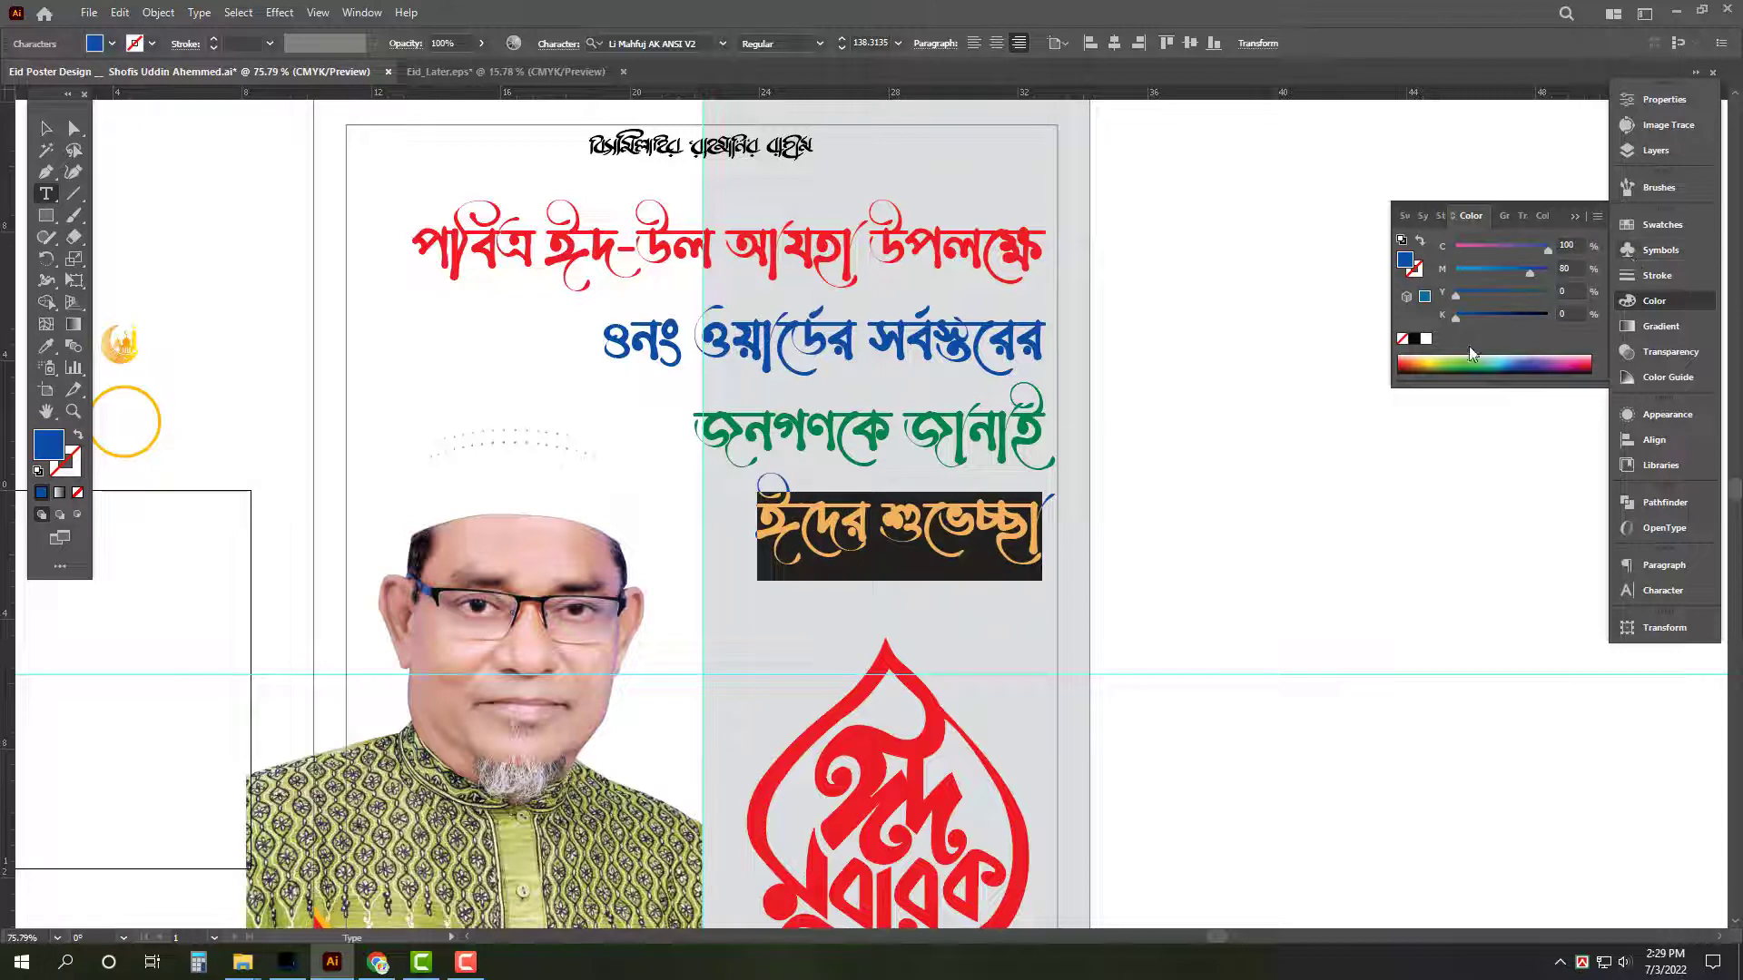
pyautogui.press('Escape')
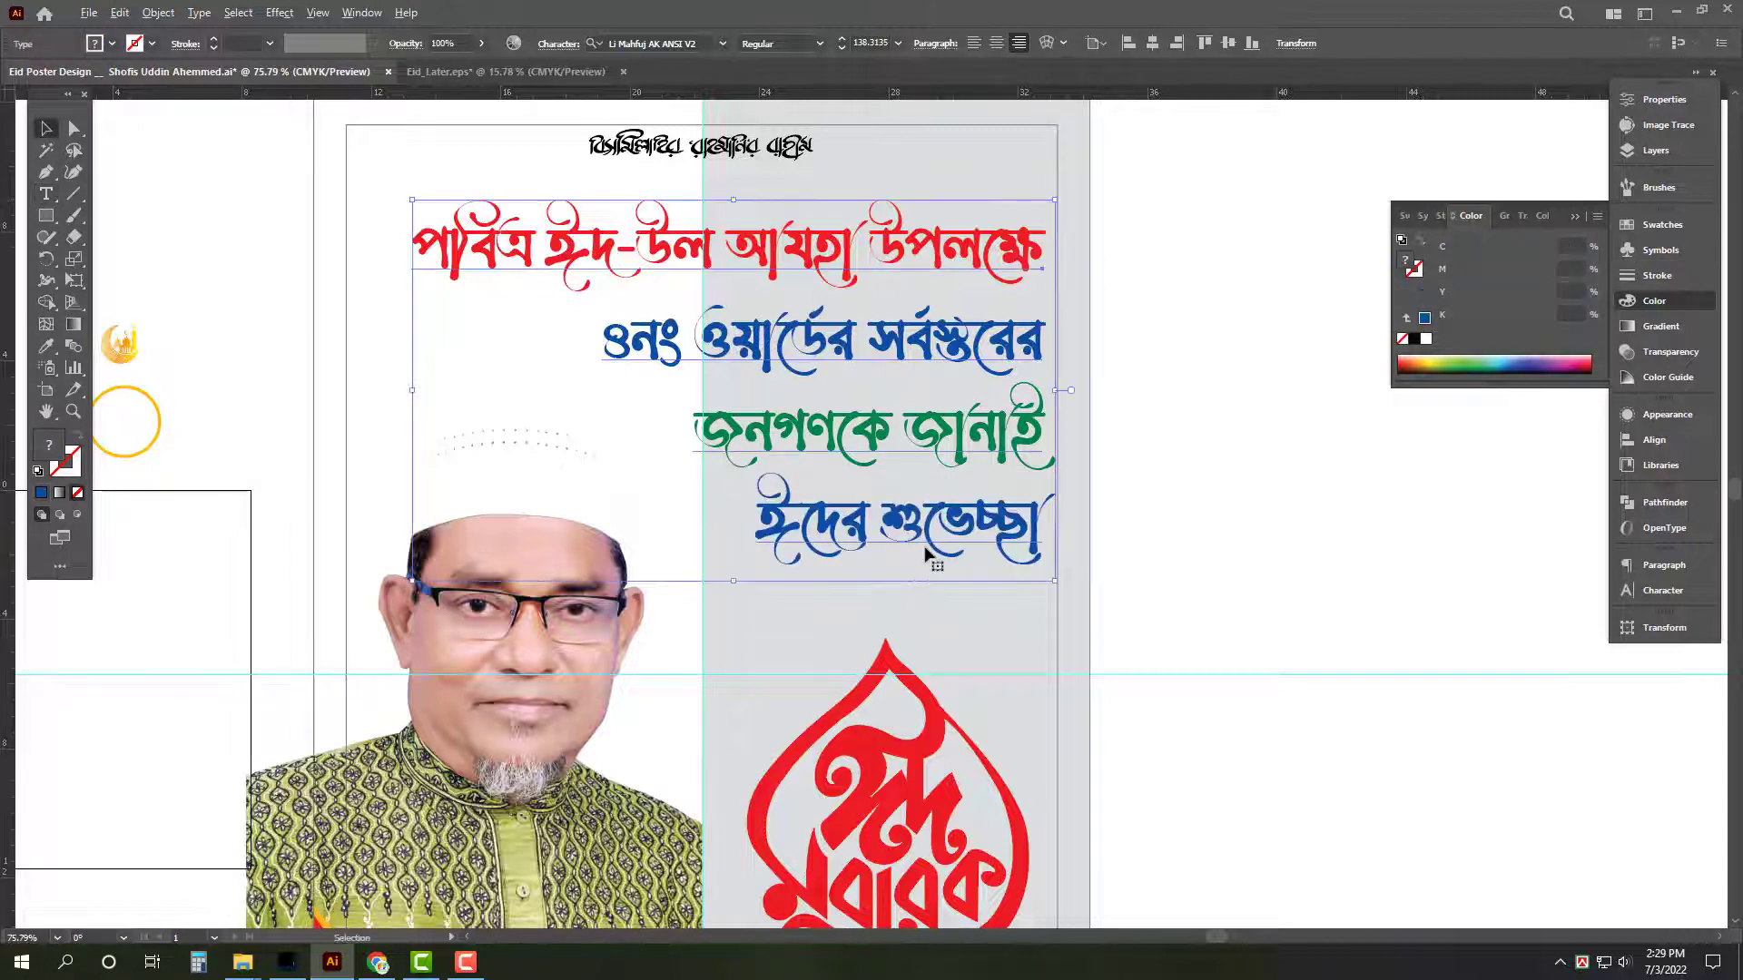
pyautogui.click(912, 657)
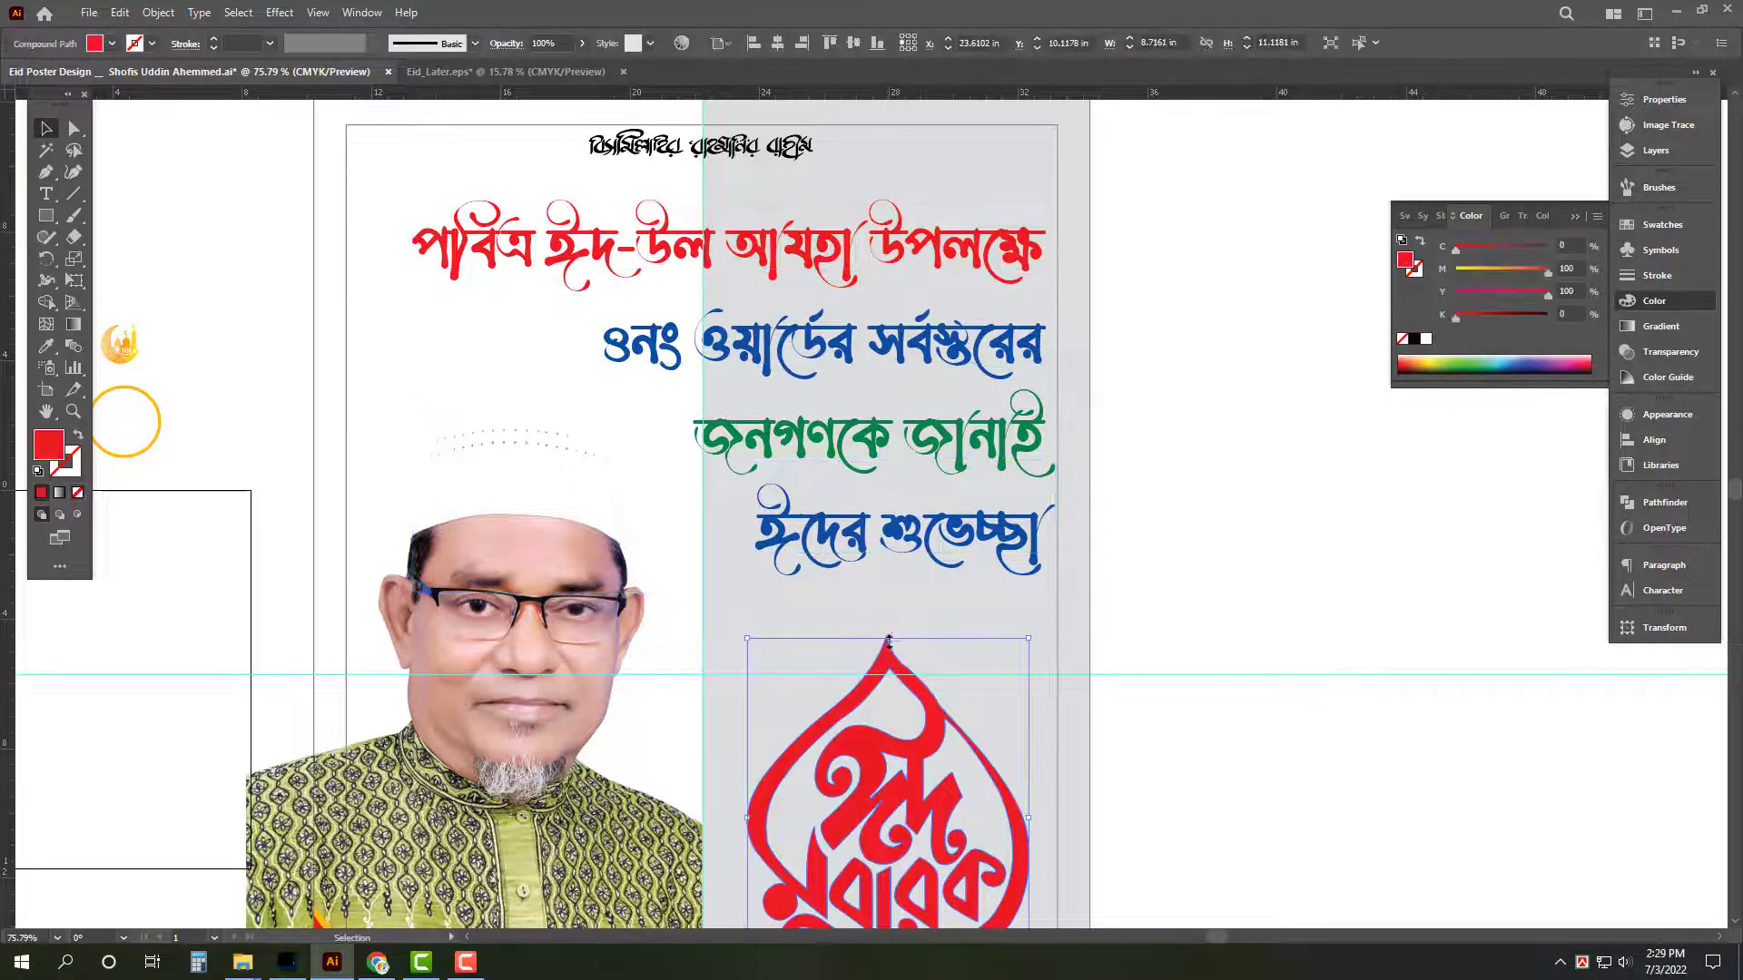
pyautogui.moveTo(888, 637); pyautogui.dragTo(888, 619)
pyautogui.click(1102, 592)
pyautogui.scroll(-3, 1135, 590)
pyautogui.moveTo(1193, 637); pyautogui.dragTo(1073, 572)
# Open the orange mosque design SL_072121_44500_07 from the Eid Banner Design folder as an editable vector file.
pyautogui.moveTo(243, 961)
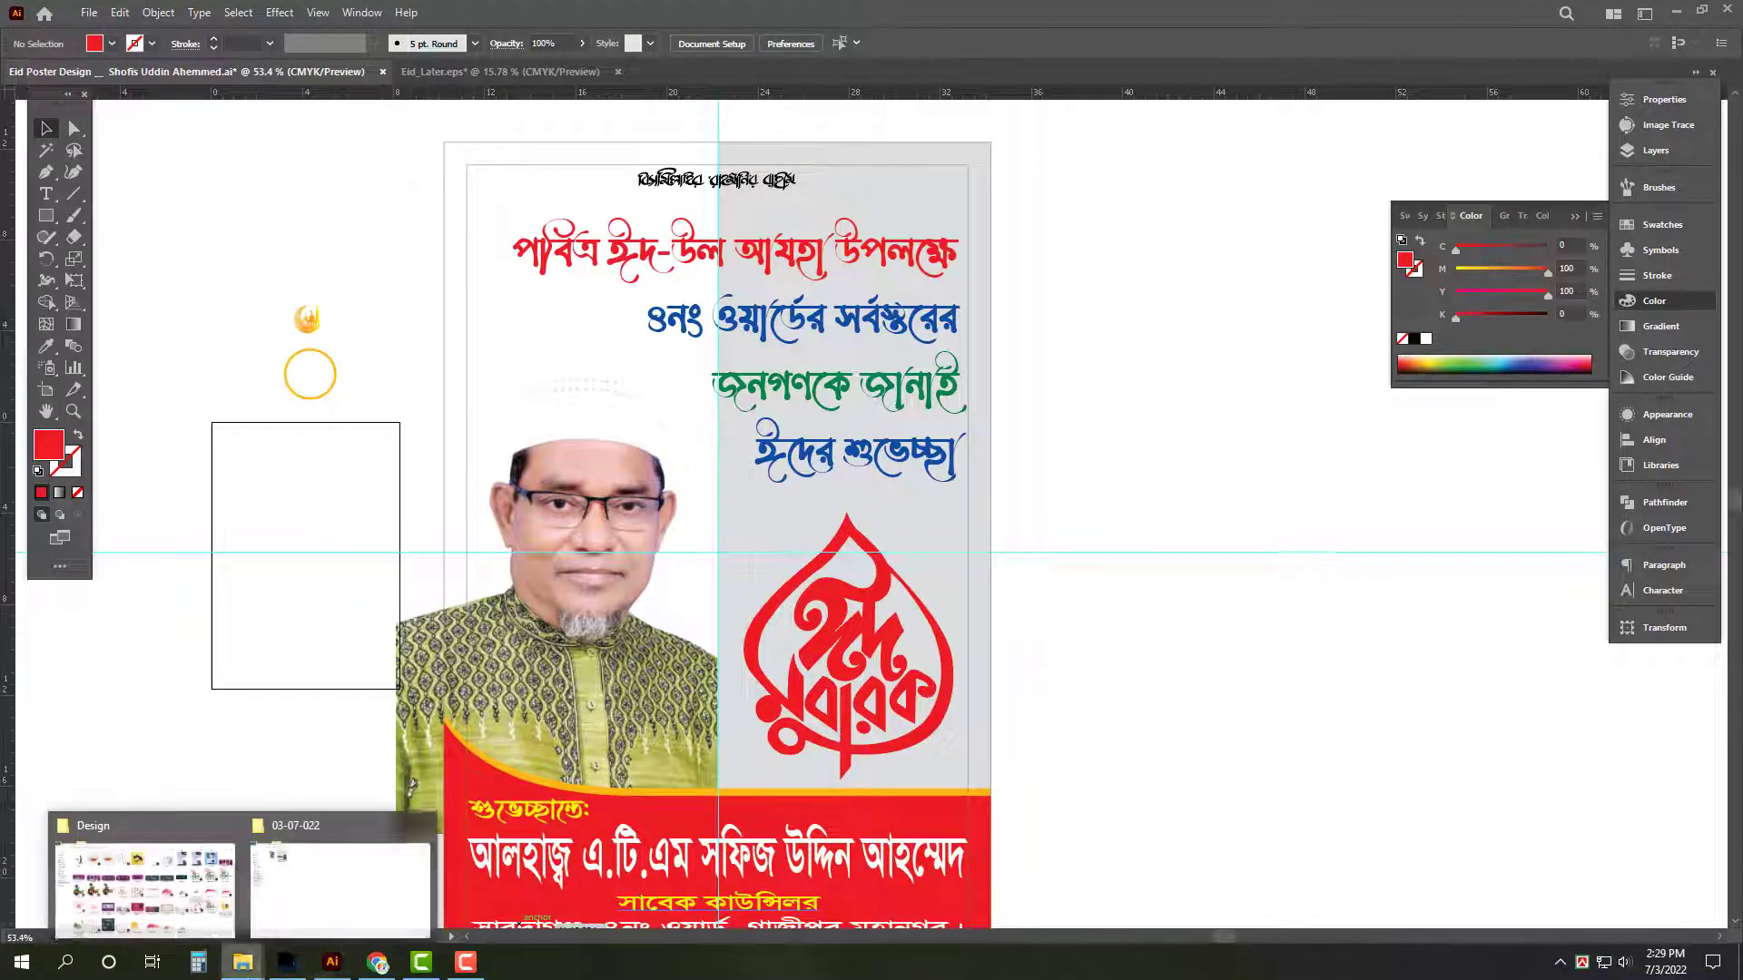
pyautogui.click(177, 899)
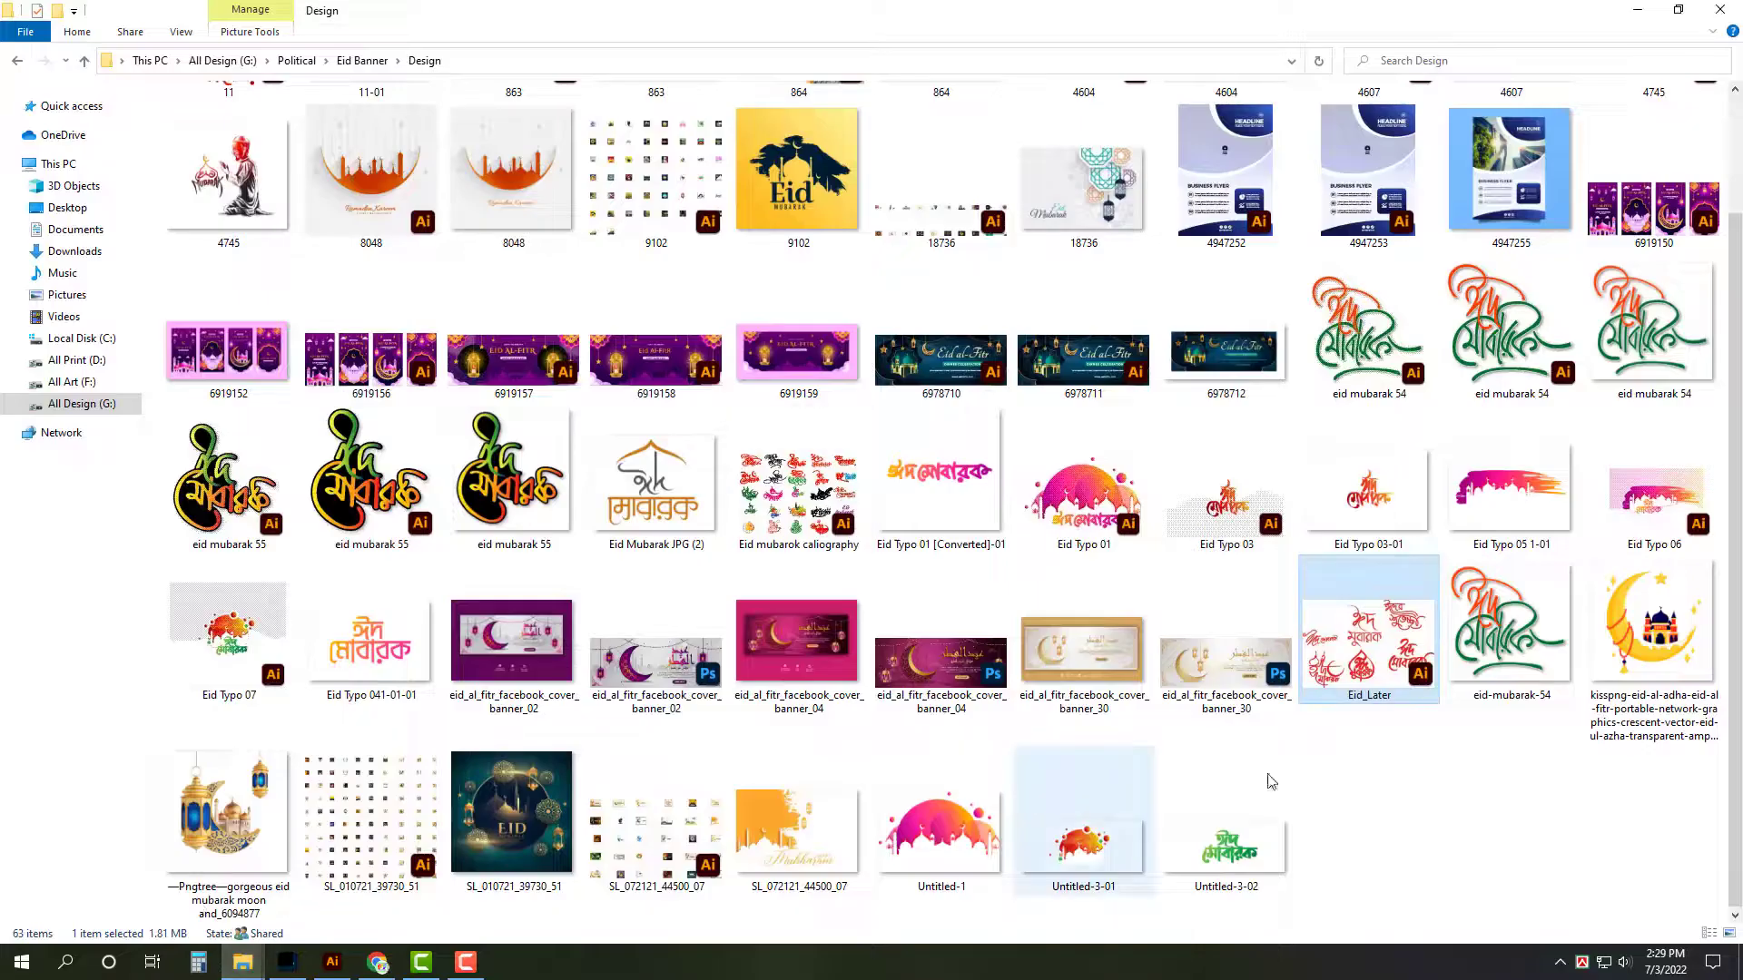
pyautogui.doubleClick(667, 835)
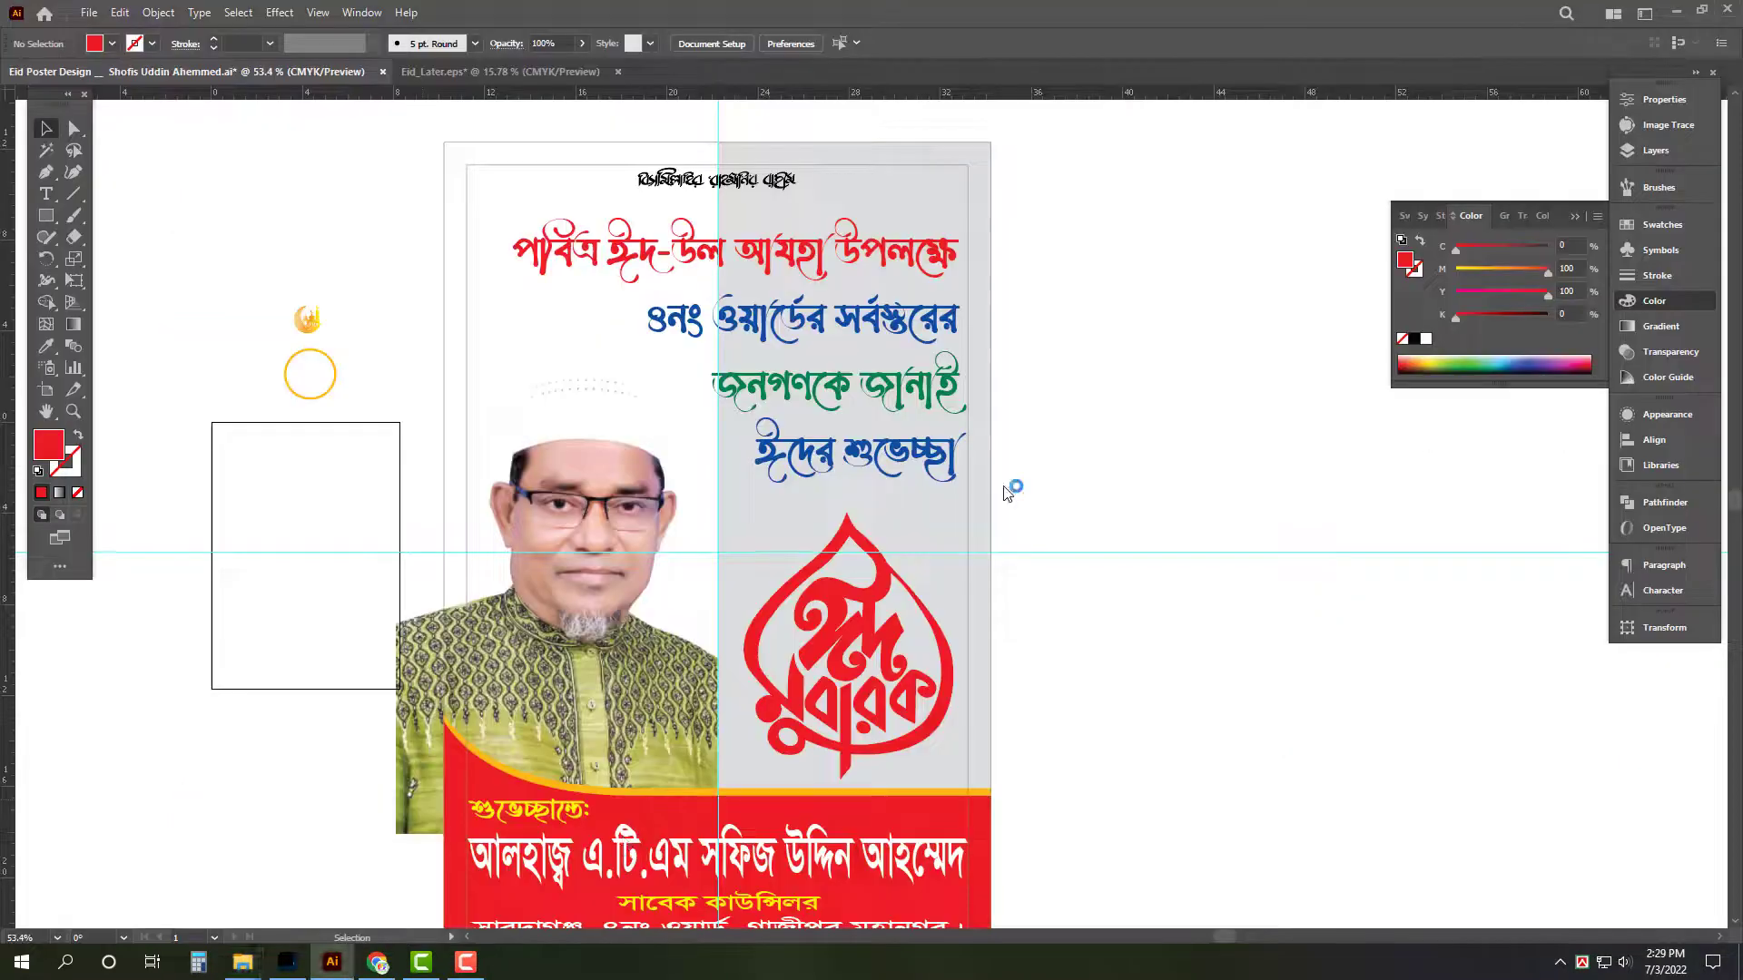
pyautogui.scroll(-5, 1015, 526)
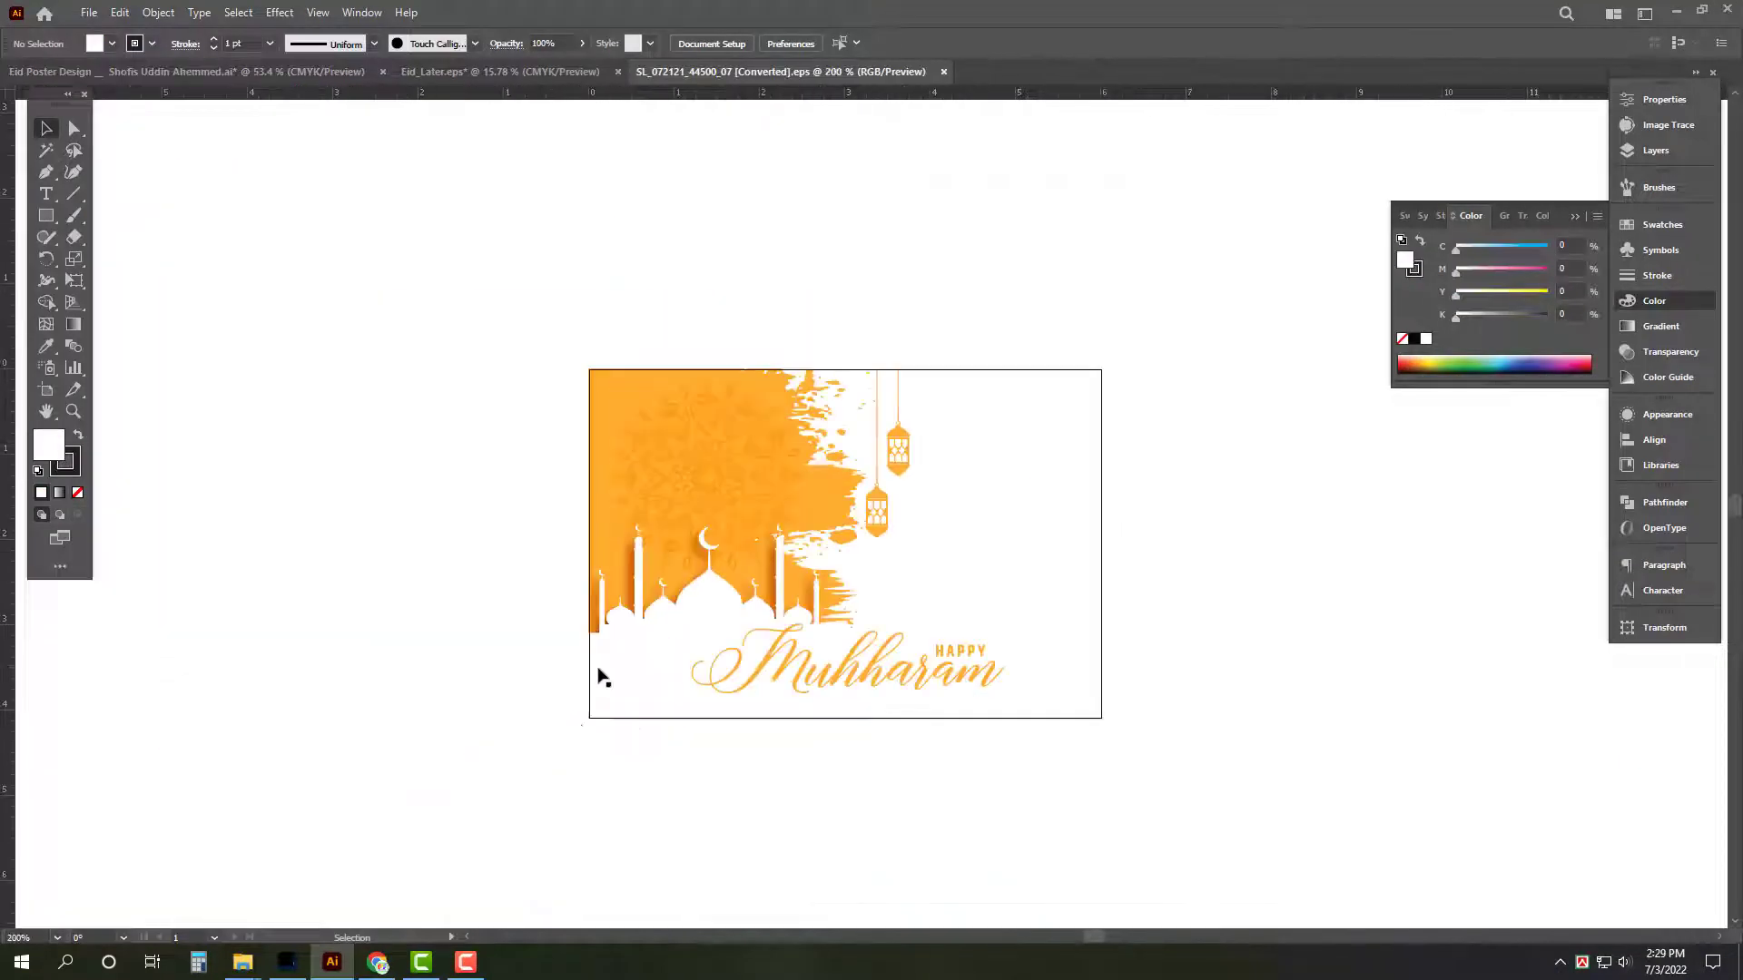
# Ungroup the opened artwork and delete its Happy Muhharam lettering.
pyautogui.click(595, 673)
pyautogui.scroll(2, 775, 591)
pyautogui.rightClick(1000, 426)
pyautogui.click(1089, 577)
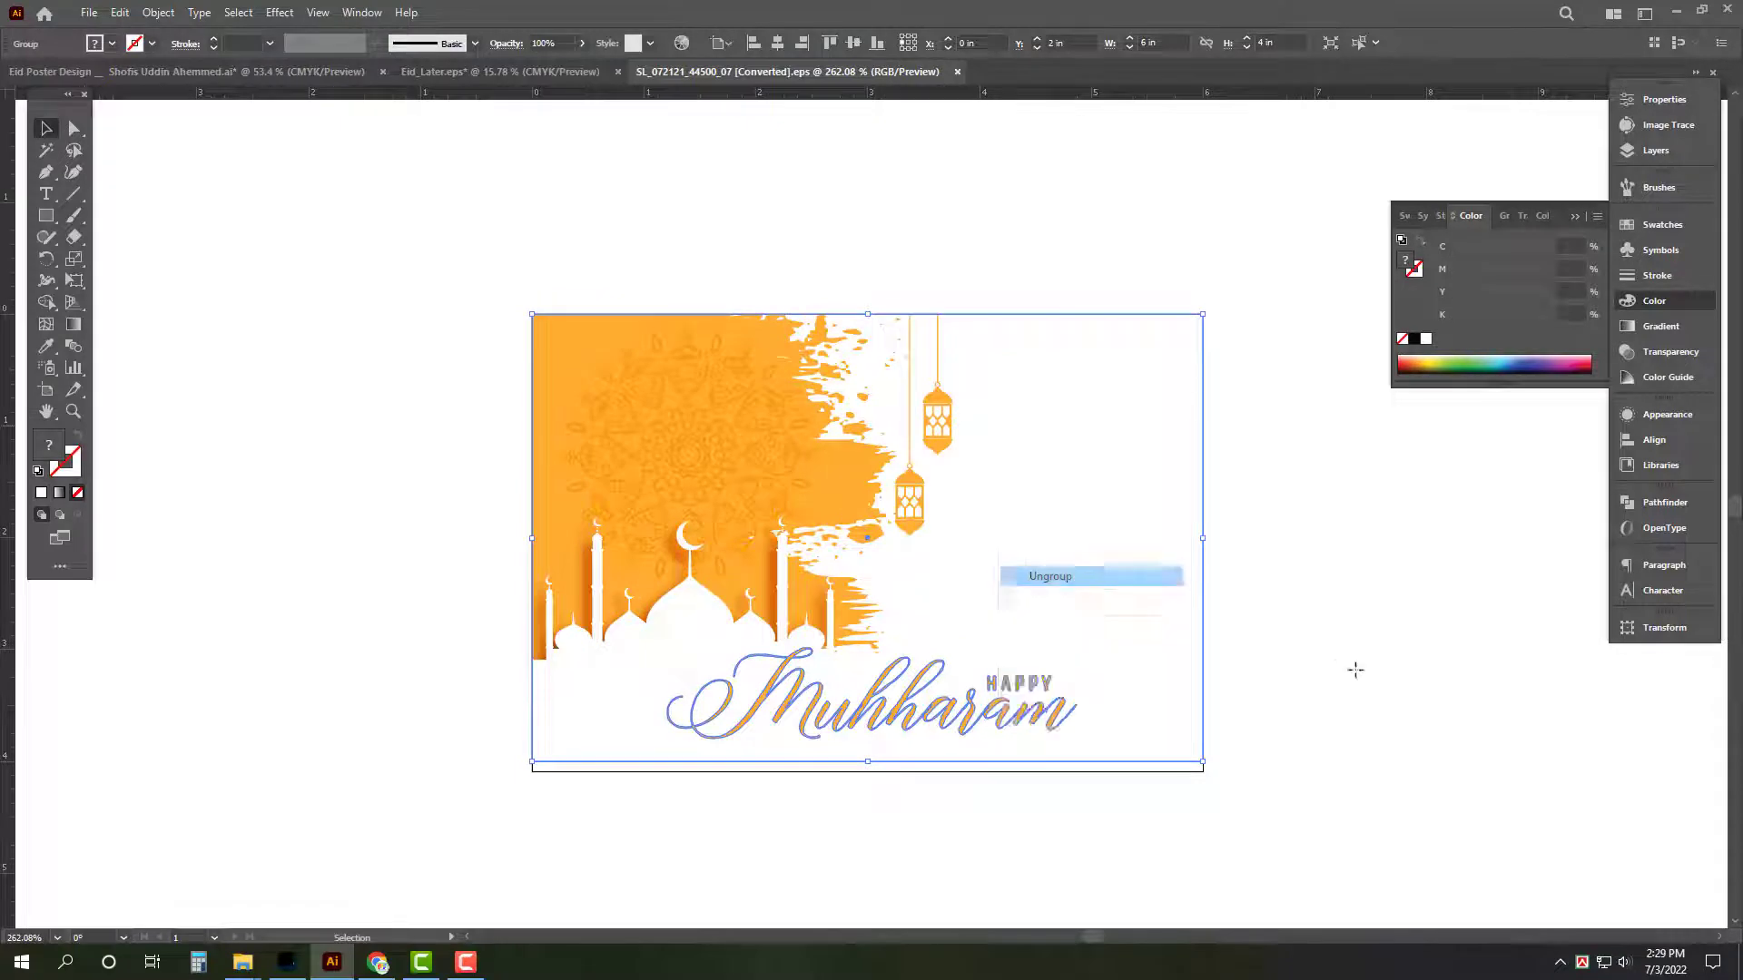
pyautogui.click(1355, 669)
pyautogui.click(881, 721)
pyautogui.press('Delete')
# Transfer the remaining mosque artwork to the poster document and close the source file without saving.
pyautogui.moveTo(343, 256); pyautogui.dragTo(1289, 791)
pyautogui.press('Delete')
pyautogui.hotkey('ctrl', 'w')
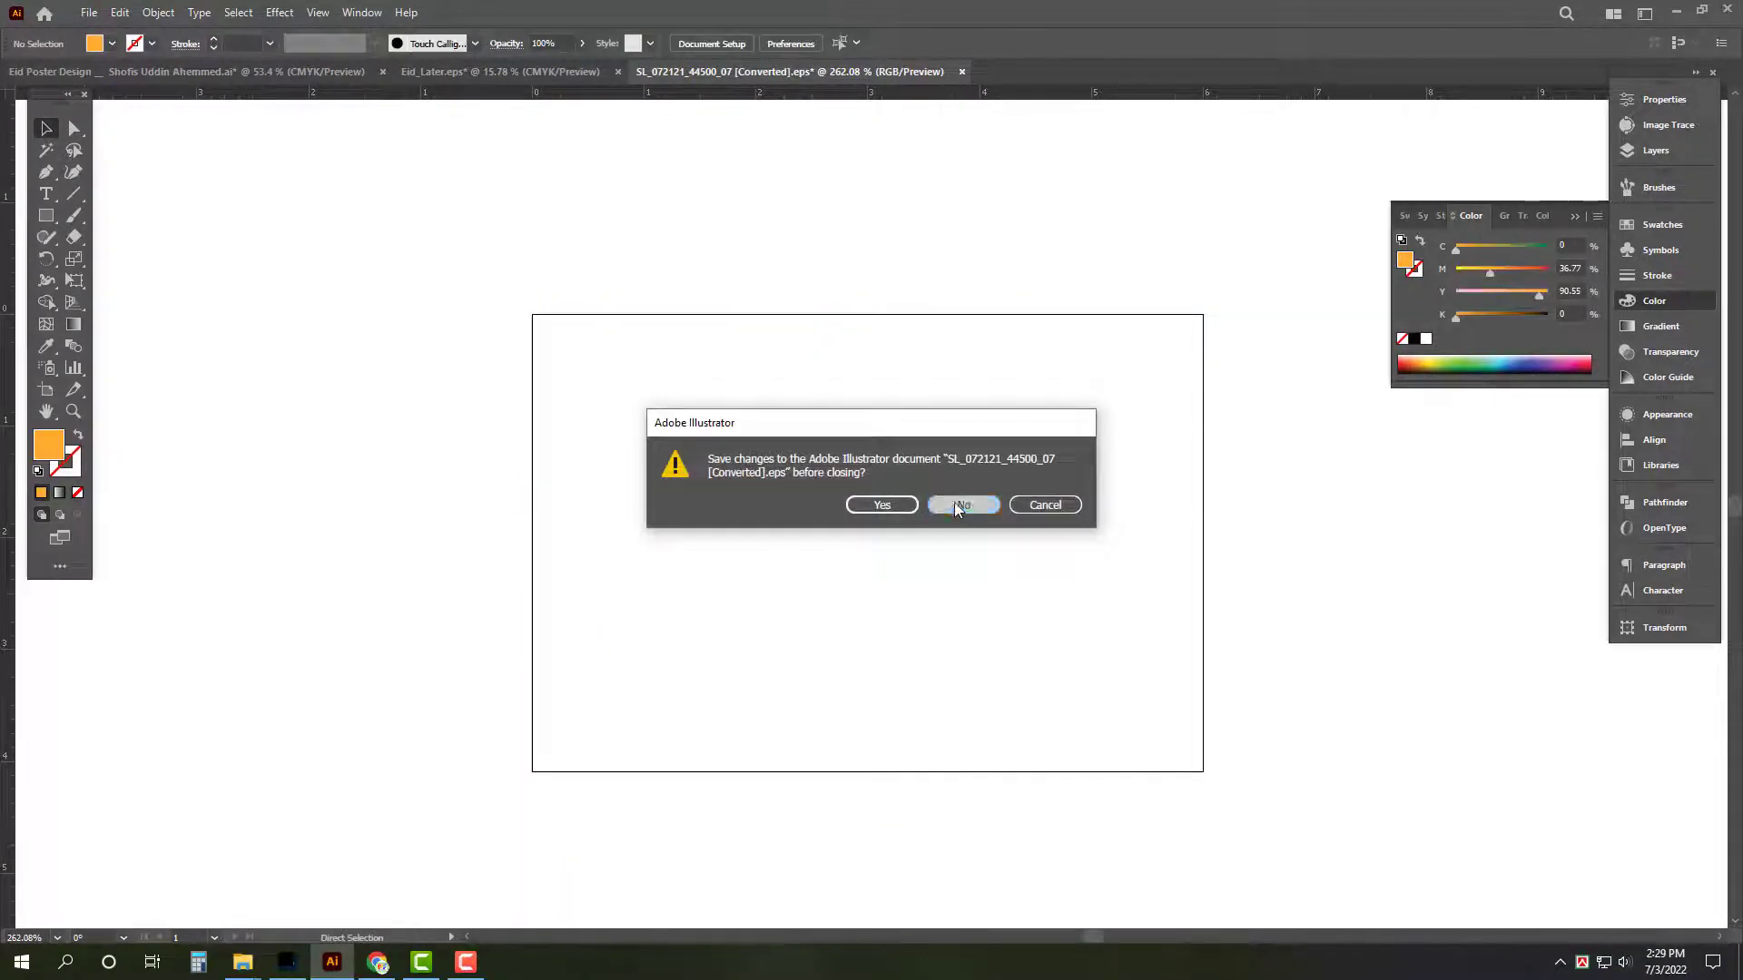
pyautogui.click(960, 505)
pyautogui.click(867, 508)
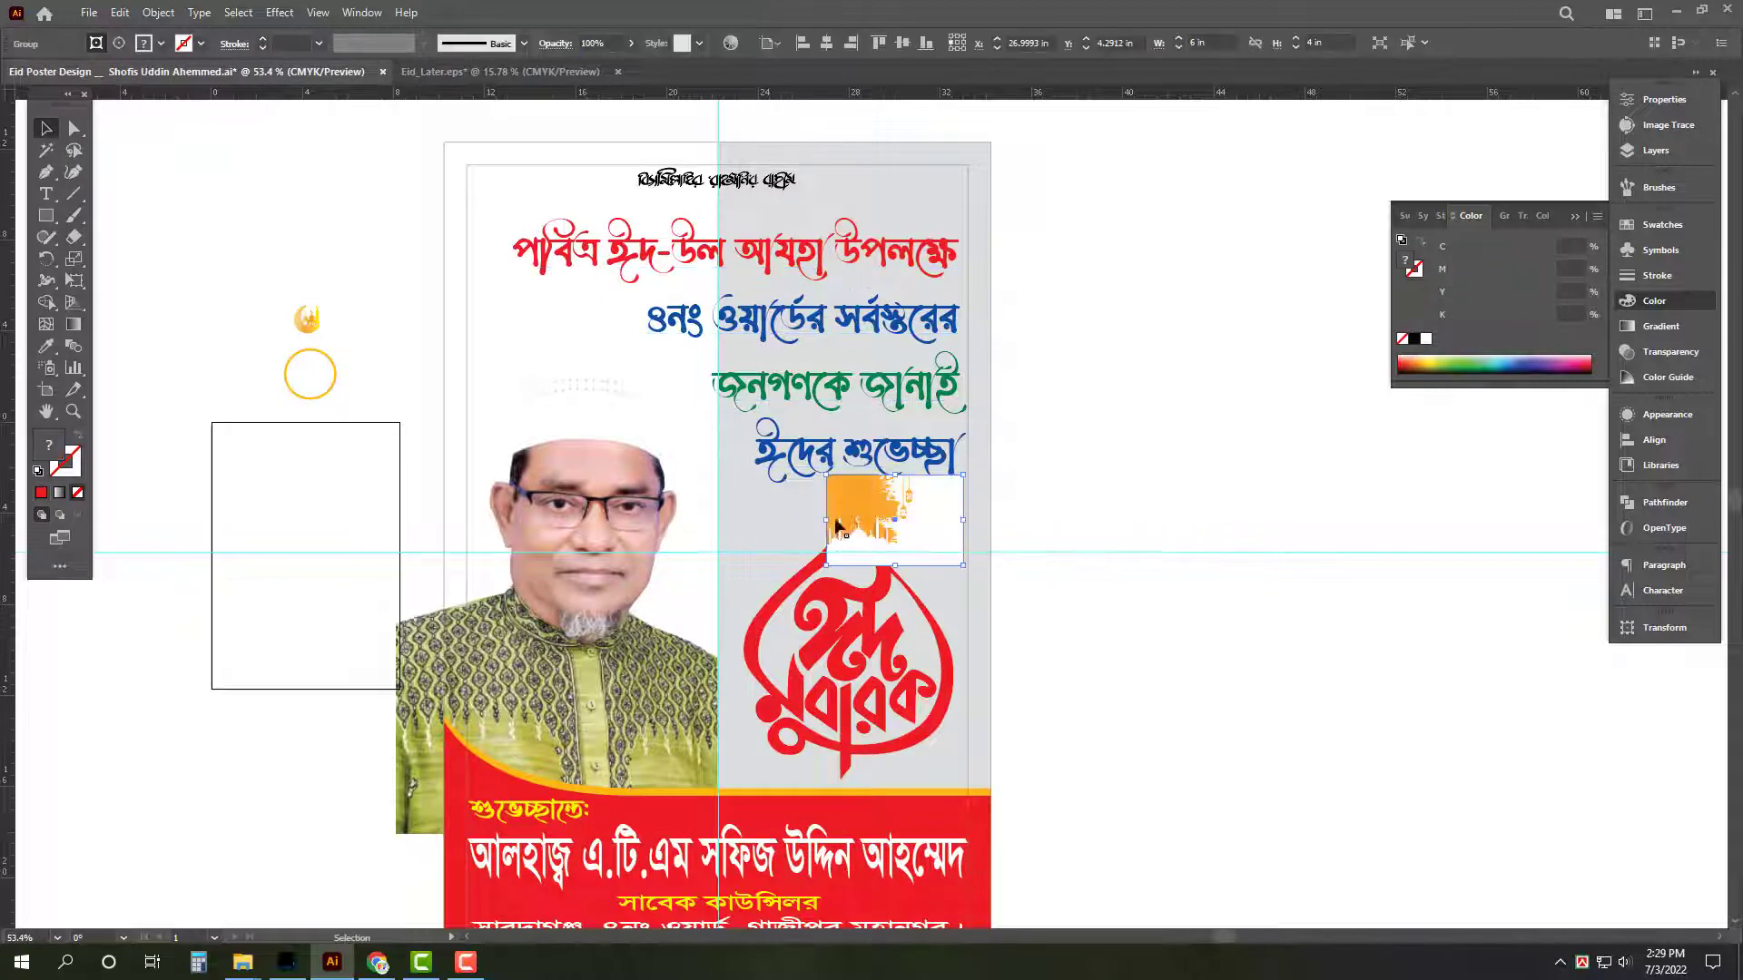
# Enlarge the mosque artwork to about 18.17 × 12.11 in and align it with the poster's upper-left corner.
pyautogui.moveTo(826, 519); pyautogui.dragTo(549, 519)
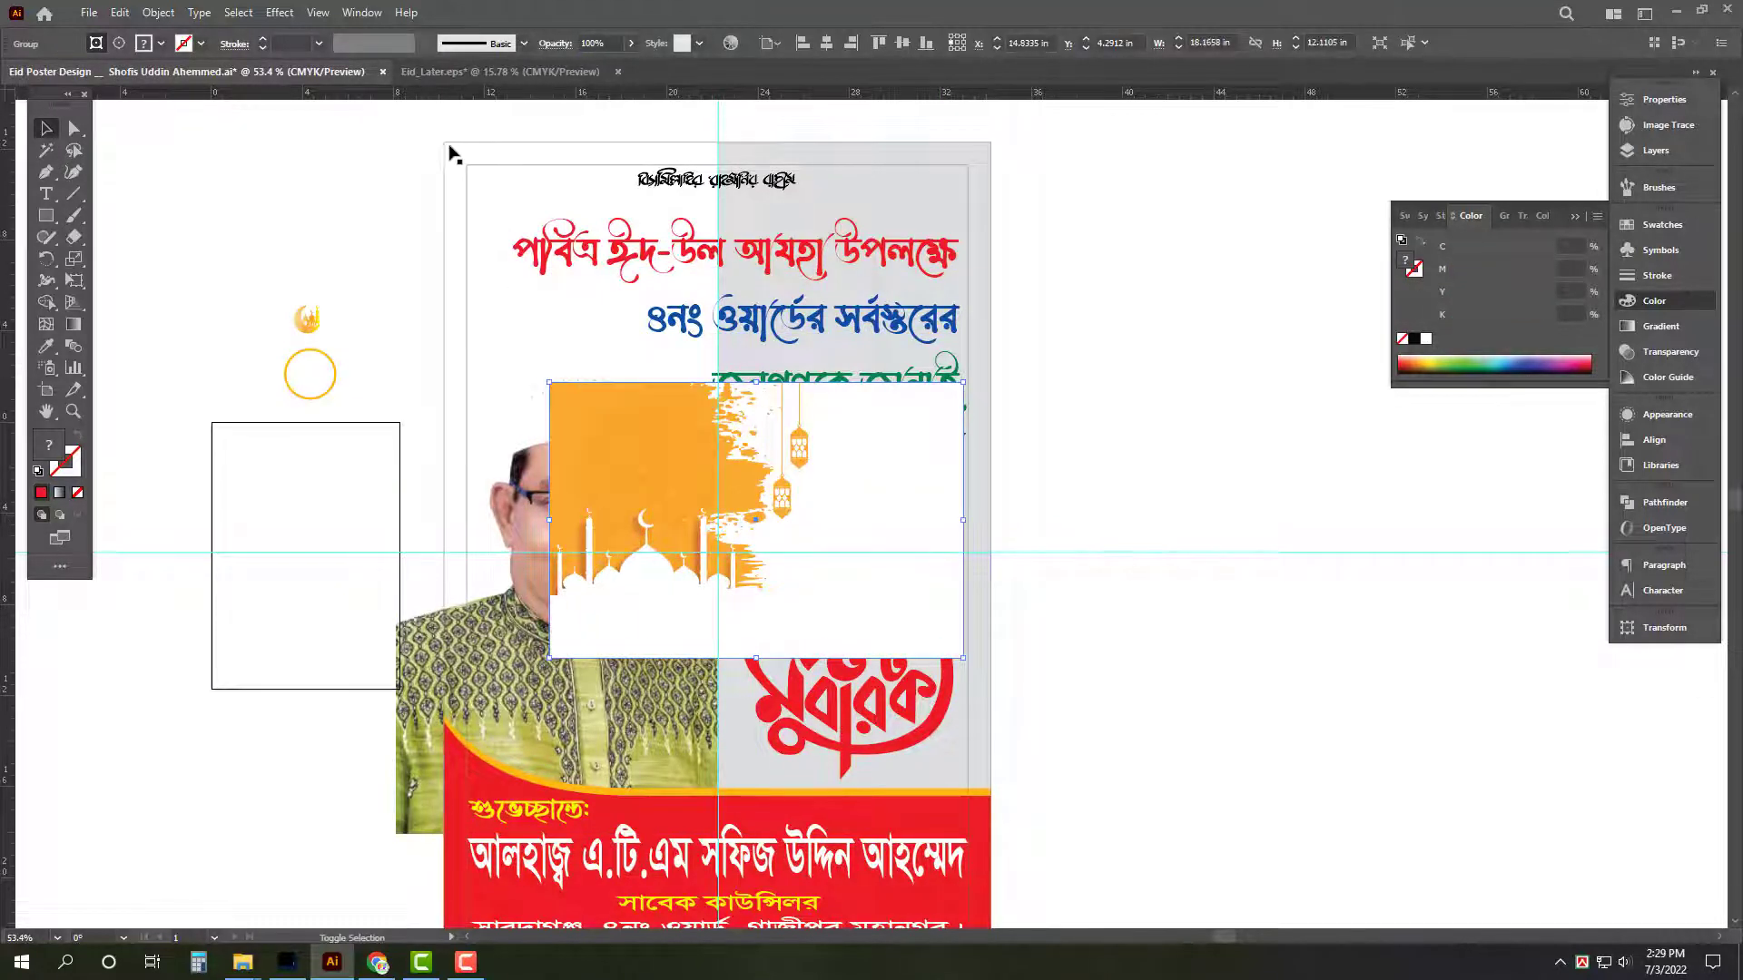
pyautogui.moveTo(452, 152); pyautogui.dragTo(493, 218)
pyautogui.click(752, 46)
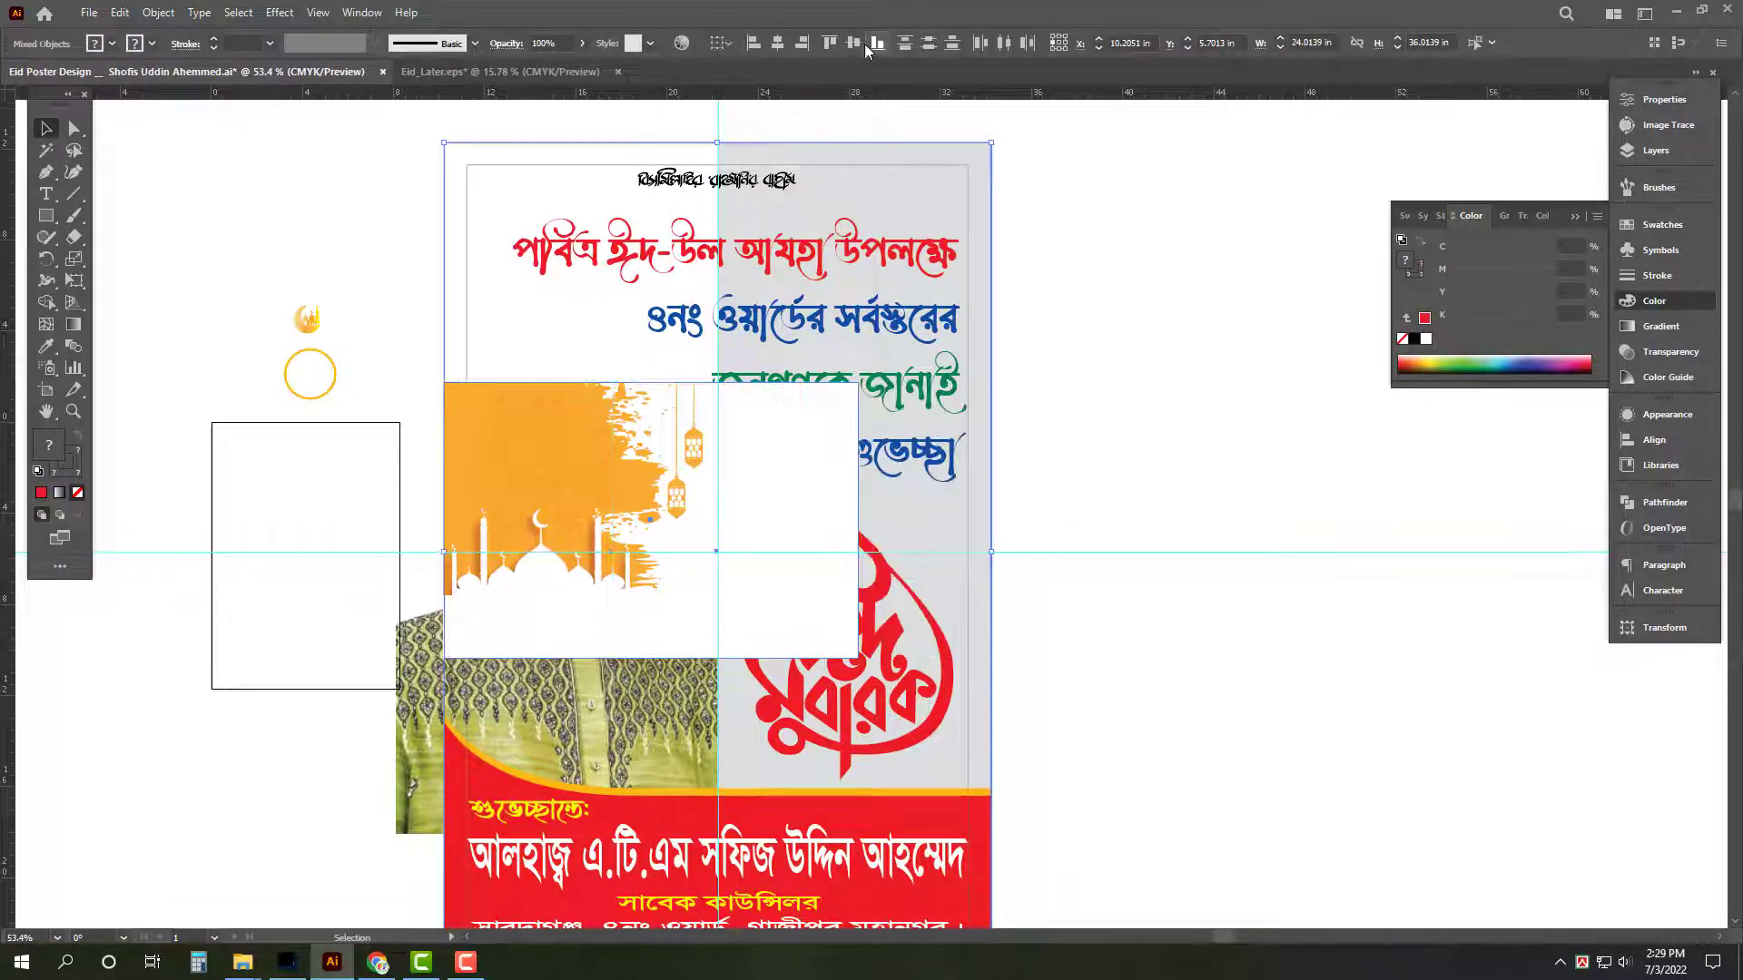
pyautogui.click(831, 44)
# Send the mosque artwork behind the portrait and the greeting text.
pyautogui.click(1133, 388)
pyautogui.click(640, 236)
pyautogui.hotkey('ctrl', 'shift', '[')
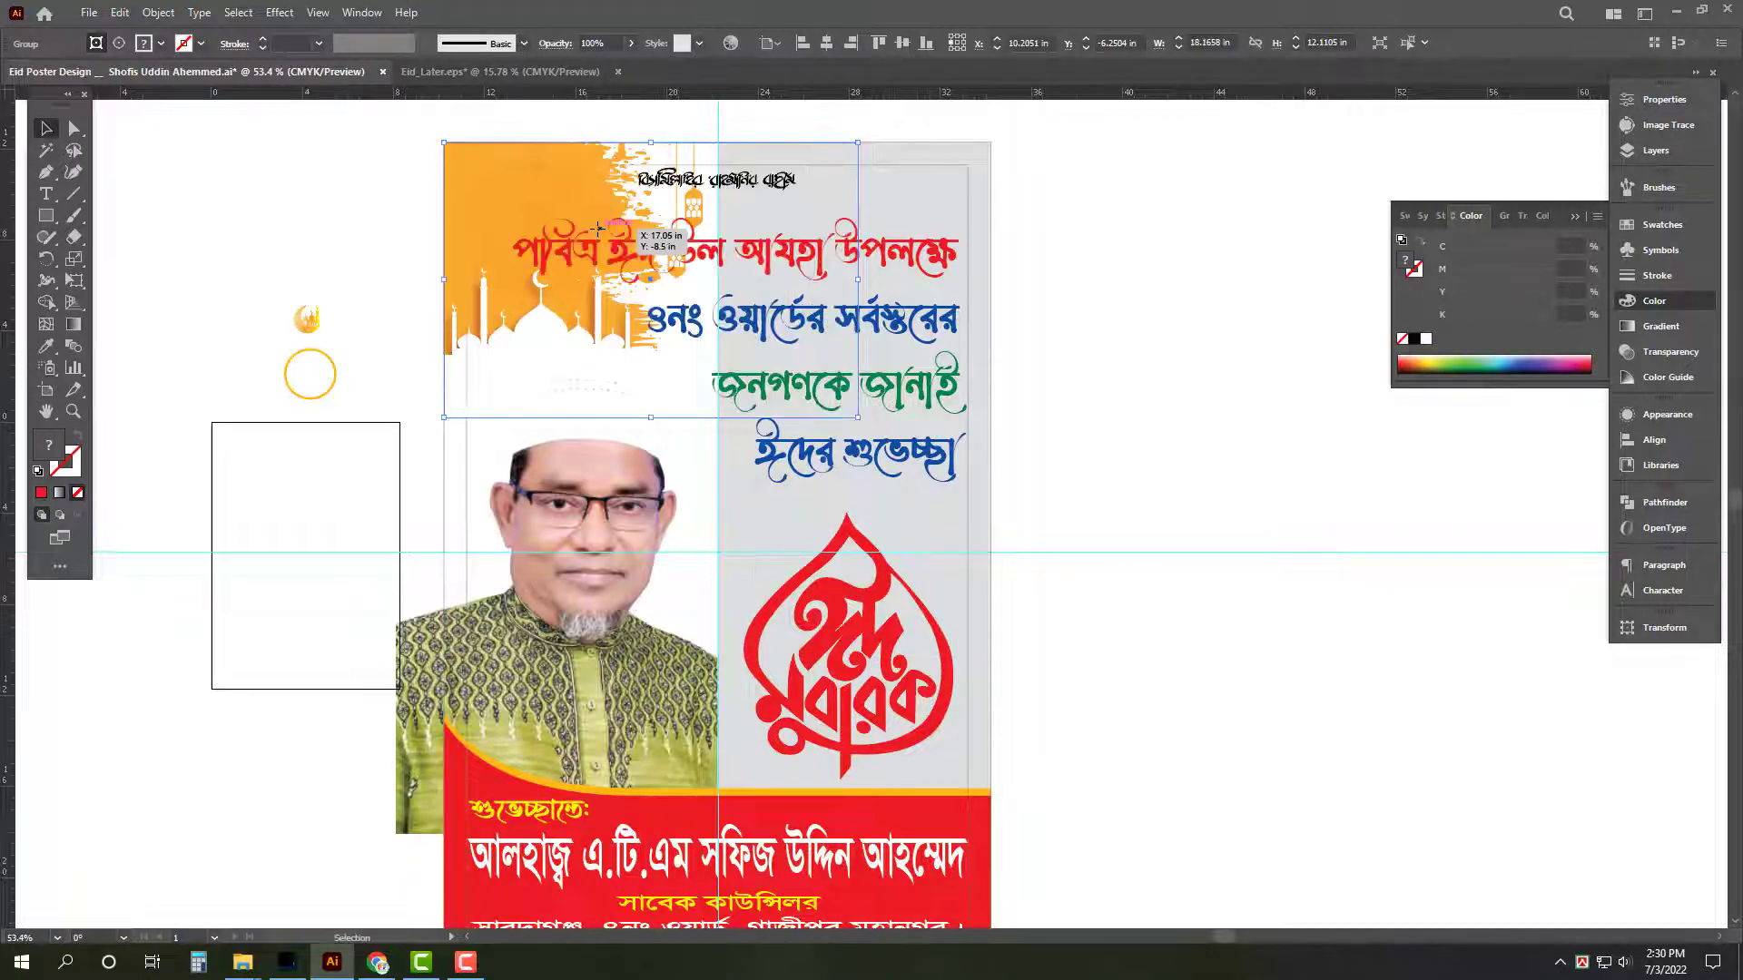
pyautogui.click(1146, 465)
pyautogui.moveTo(707, 155)
pyautogui.mouseDown()
pyautogui.moveTo(795, 158)
pyautogui.moveTo(696, 161)
pyautogui.mouseUp()
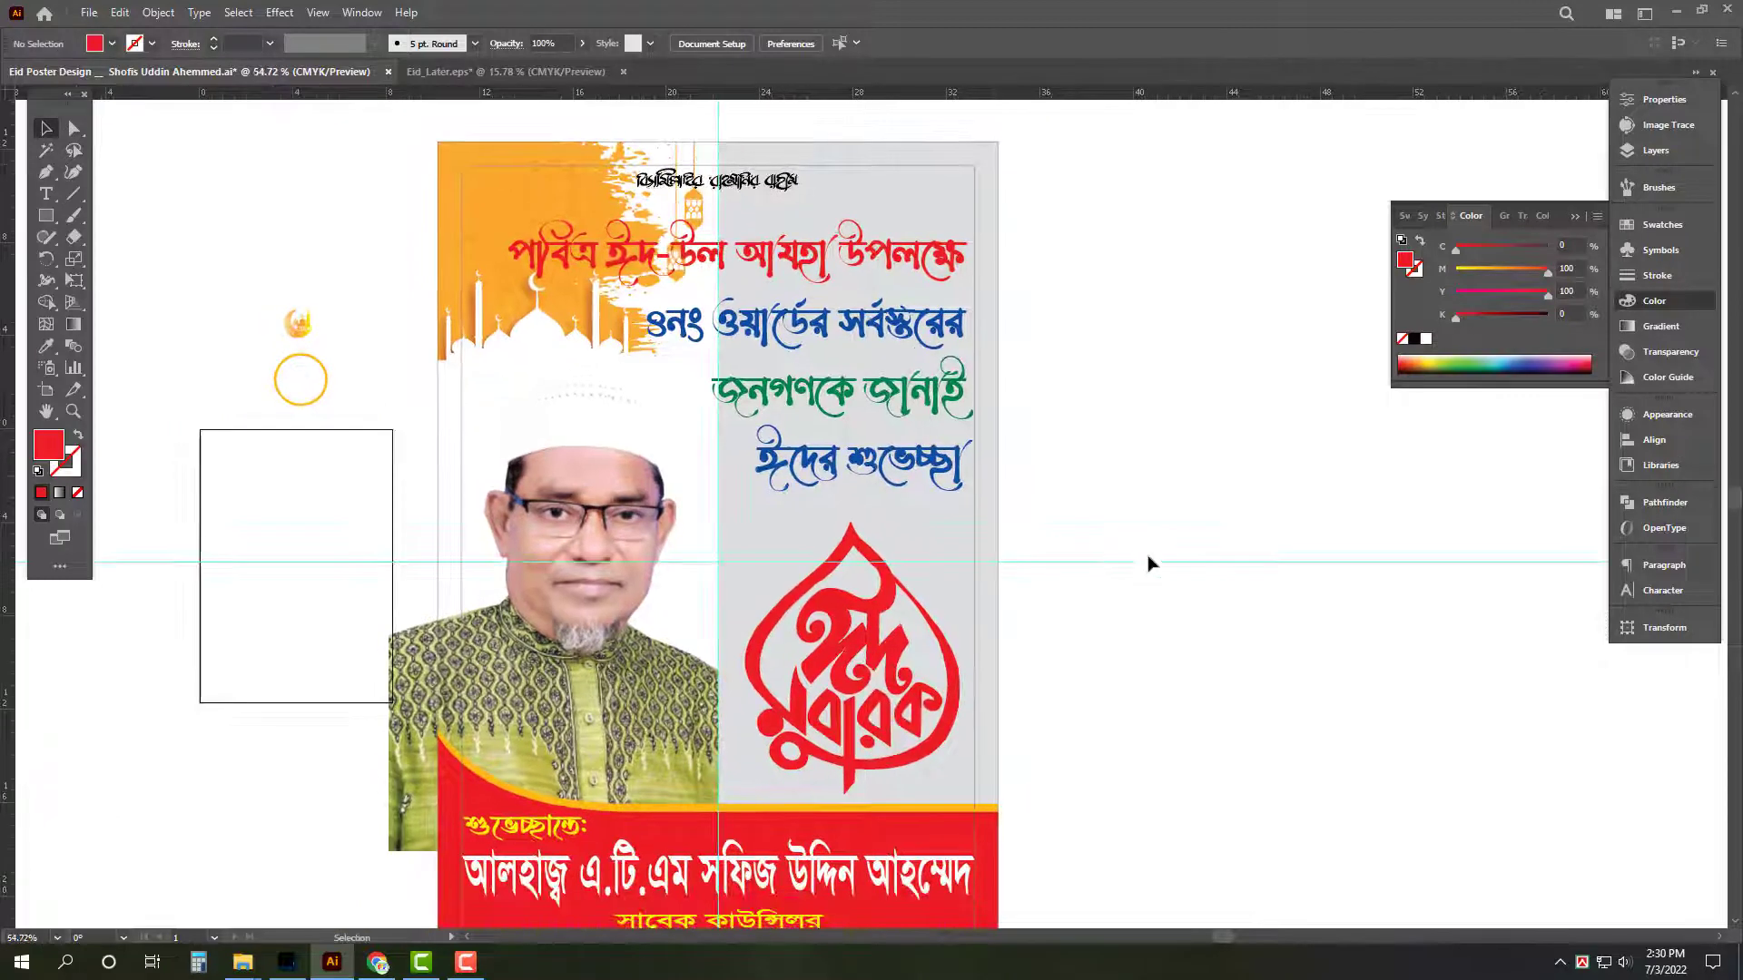
# Move the mosque artwork to the empty area beside the poster and ungroup it.
pyautogui.click(555, 339)
pyautogui.moveTo(556, 338); pyautogui.dragTo(1155, 456)
pyautogui.rightClick(1186, 270)
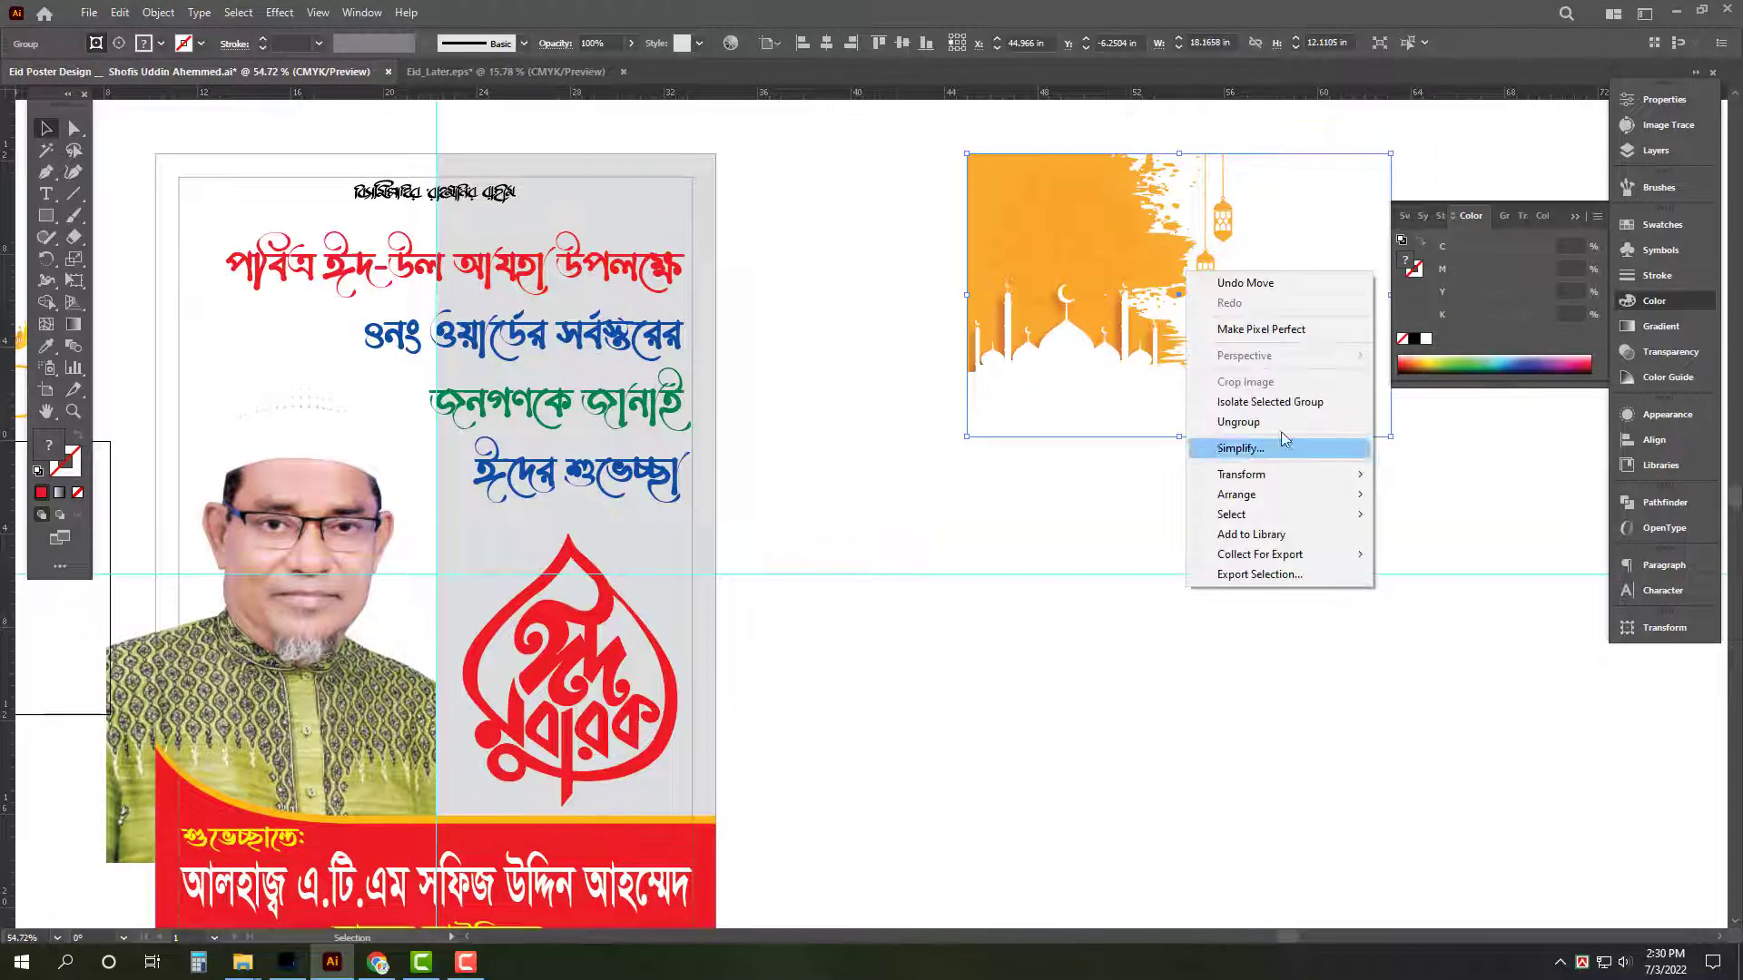
pyautogui.click(1276, 422)
# Release the mosque artwork's clipping mask and delete the white background rectangle.
pyautogui.click(1271, 575)
pyautogui.click(1121, 321)
pyautogui.rightClick(1121, 321)
pyautogui.click(1207, 470)
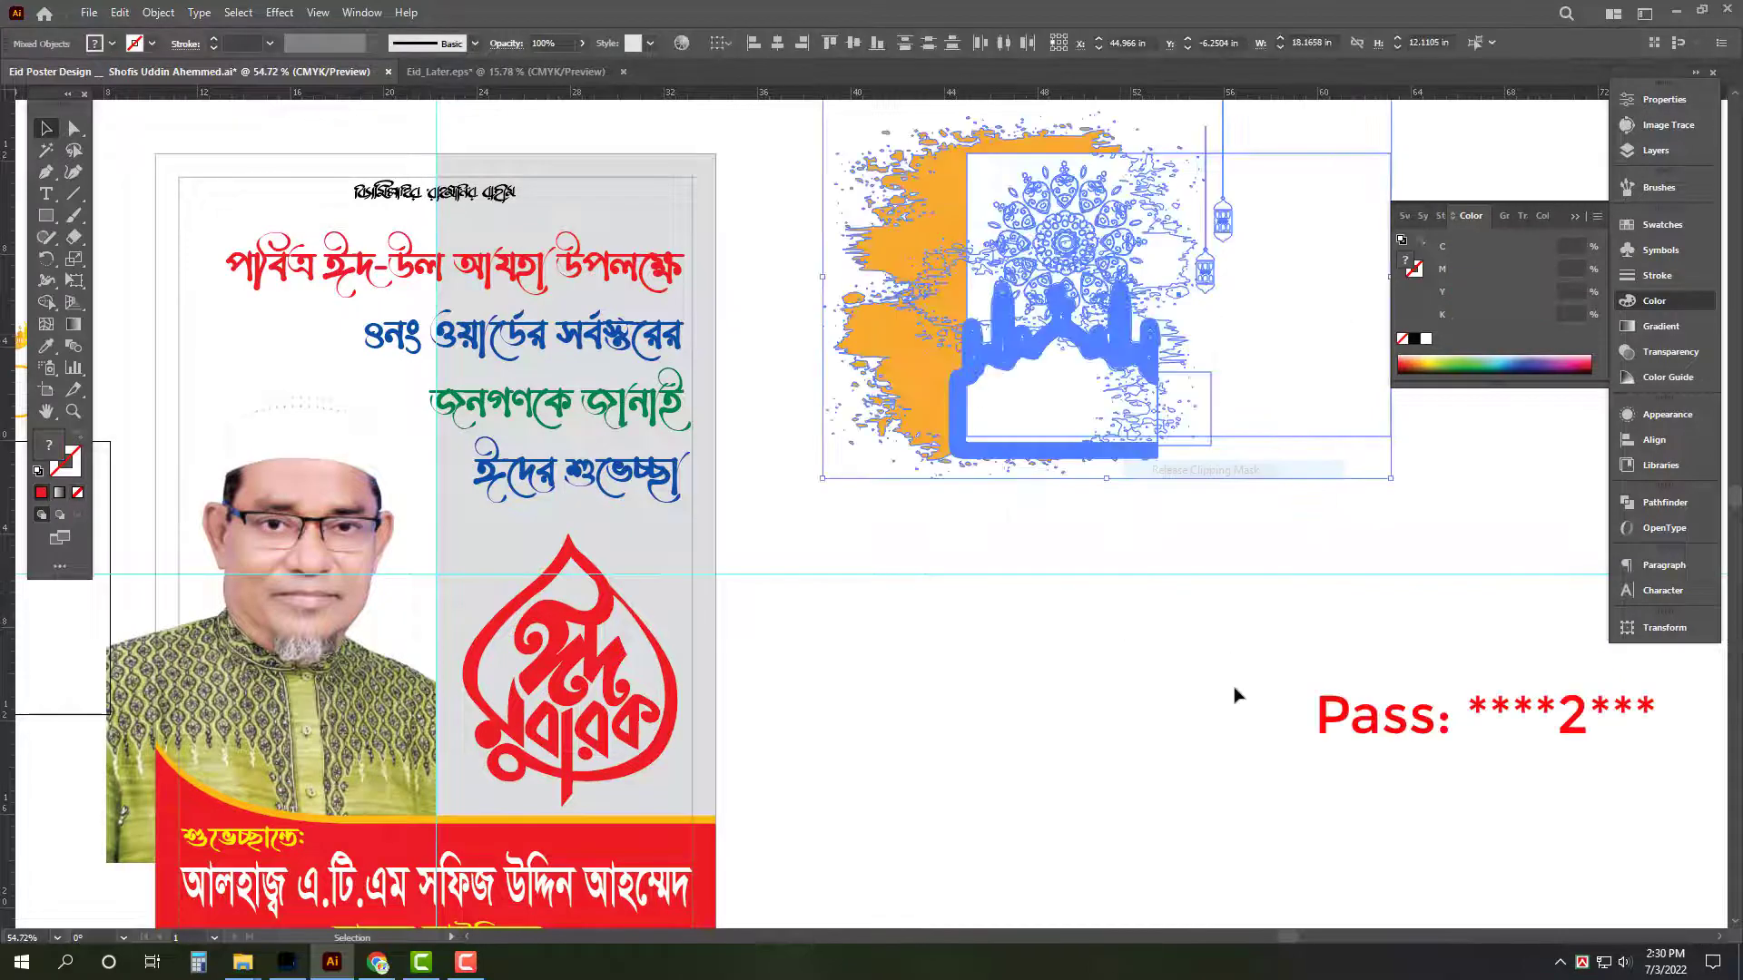
pyautogui.click(1236, 690)
pyautogui.click(1073, 325)
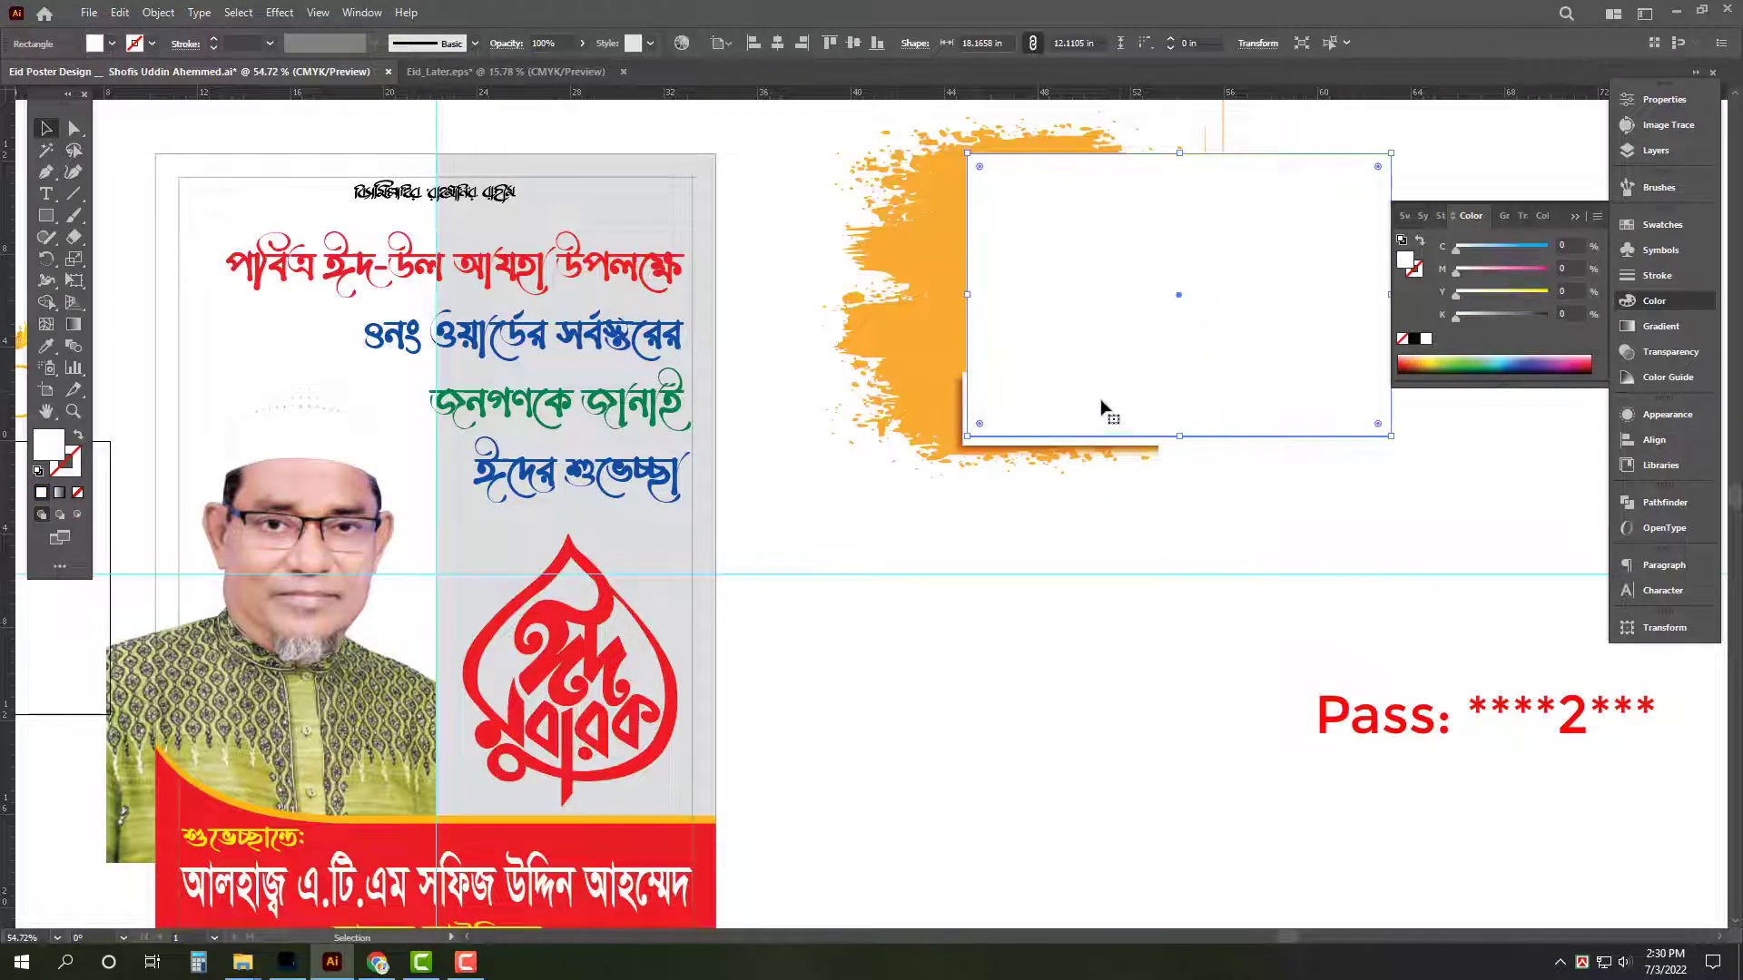
pyautogui.press('Delete')
# Try to divide the two overlapping orange brush strokes with Pathfinder.
pyautogui.click(1117, 439)
pyautogui.click(957, 221)
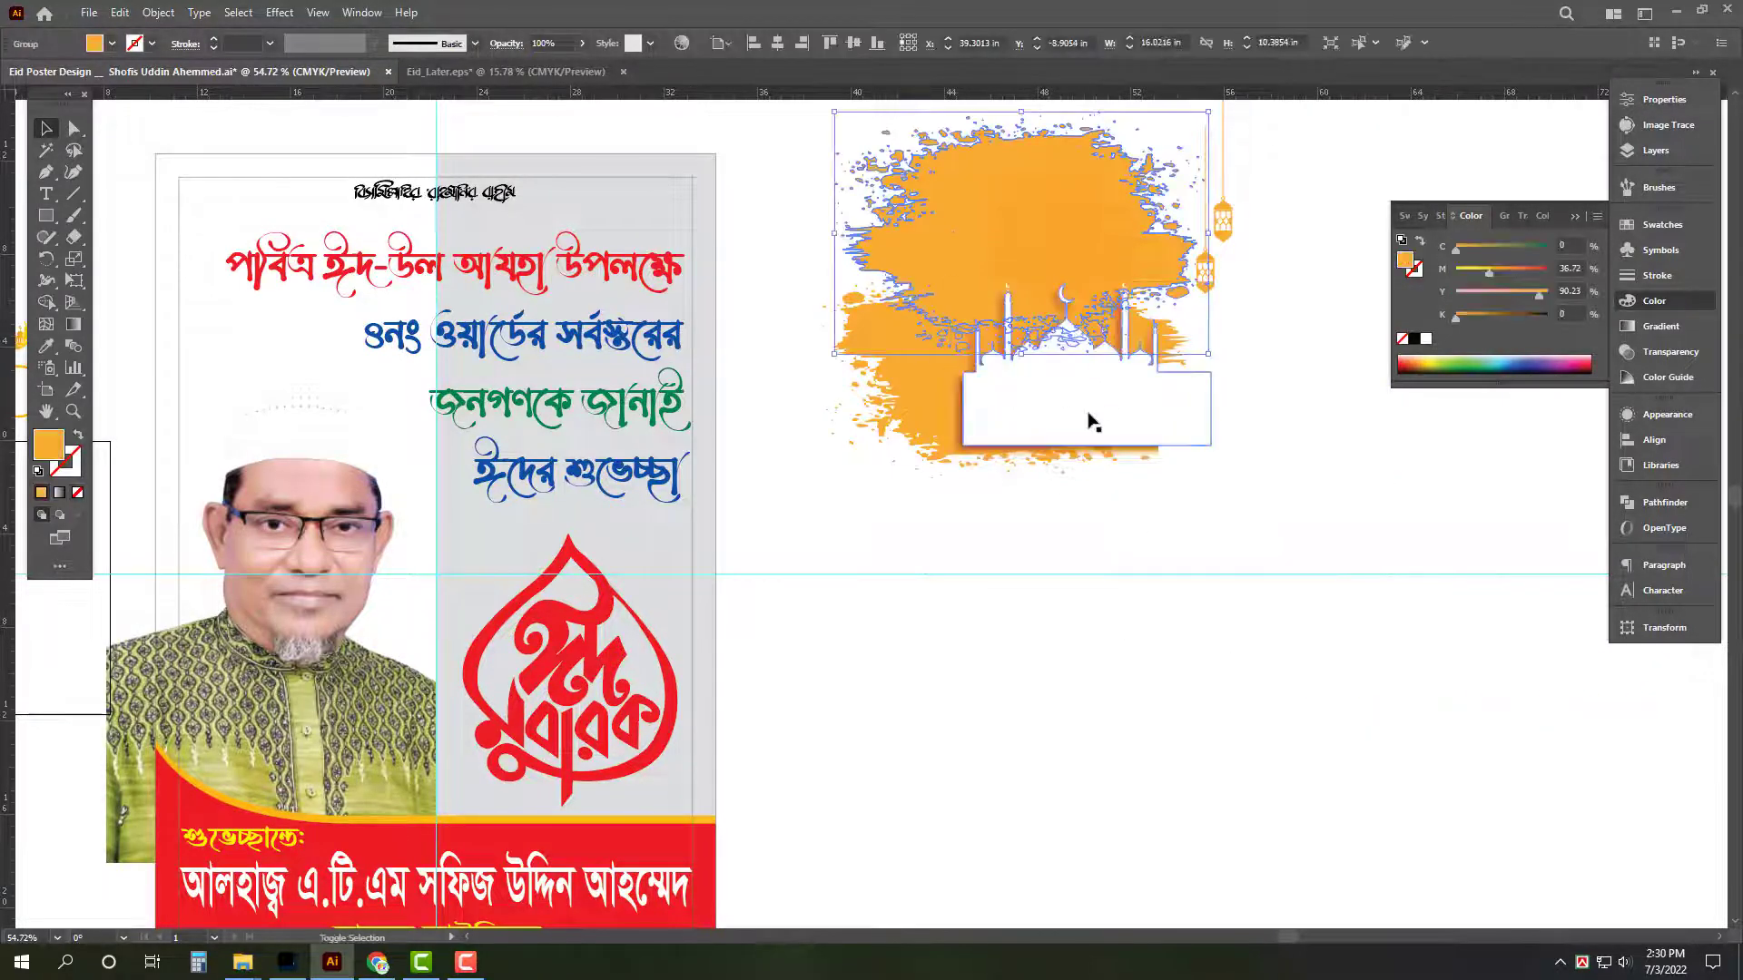
pyautogui.click(921, 385)
pyautogui.keyDown('shift'); pyautogui.click(944, 228); pyautogui.keyUp('shift')
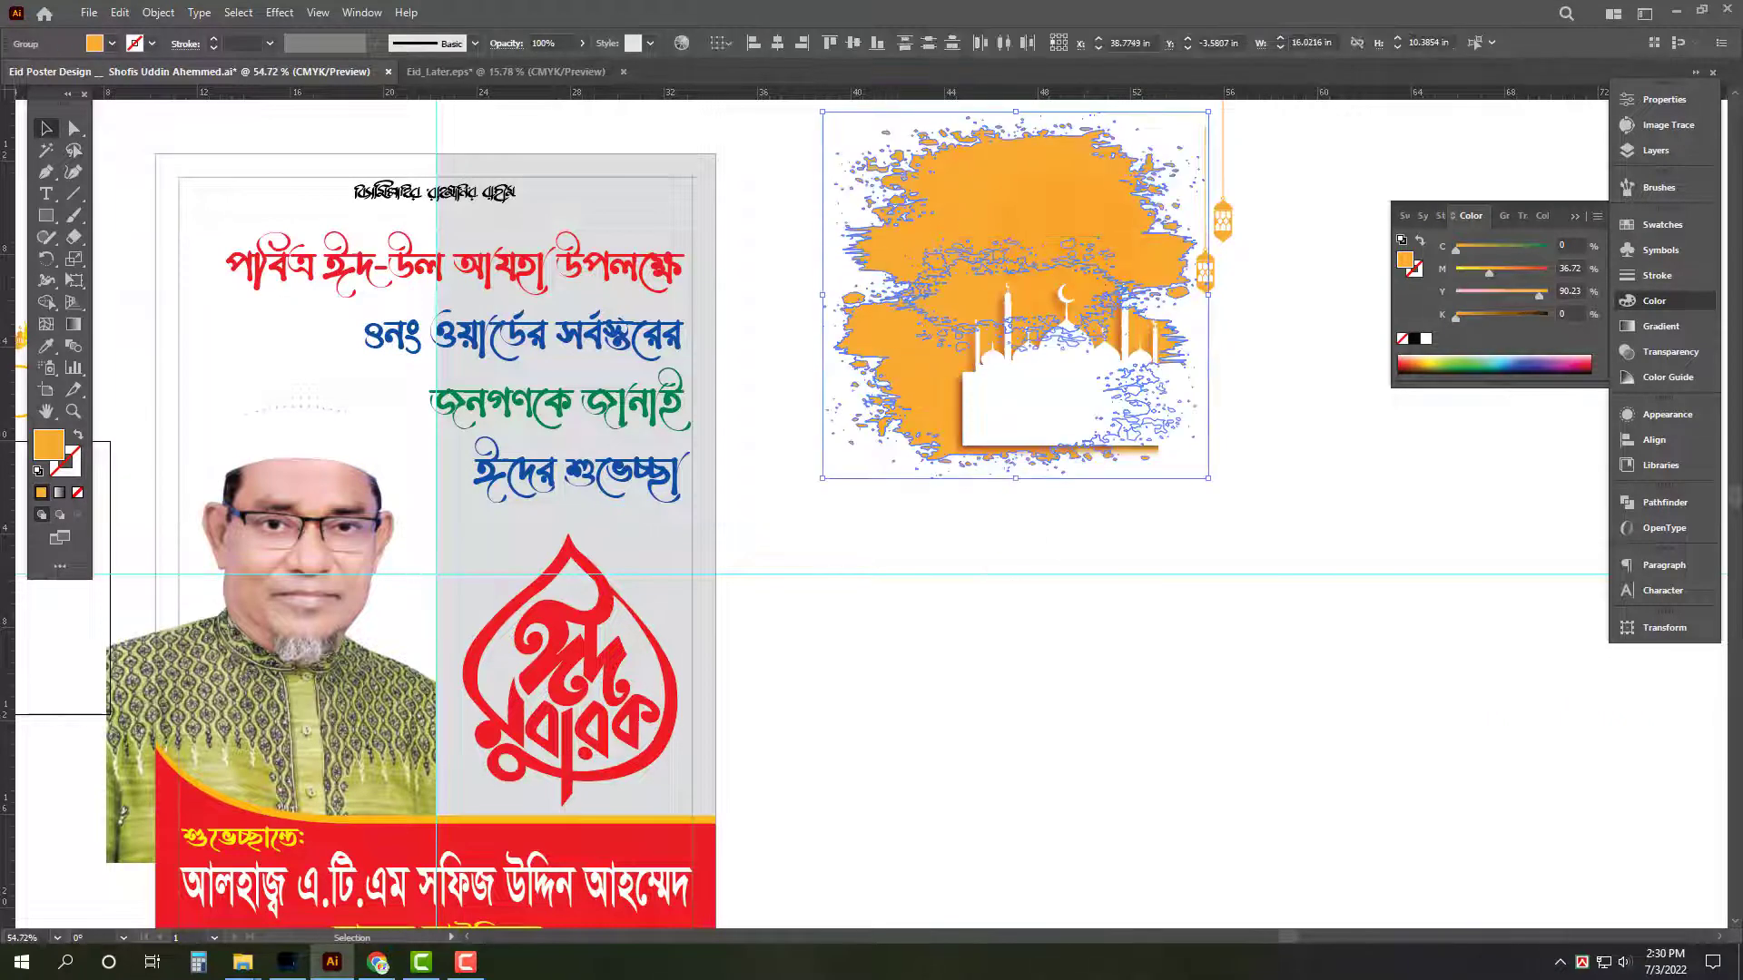
pyautogui.click(1656, 441)
pyautogui.click(1658, 505)
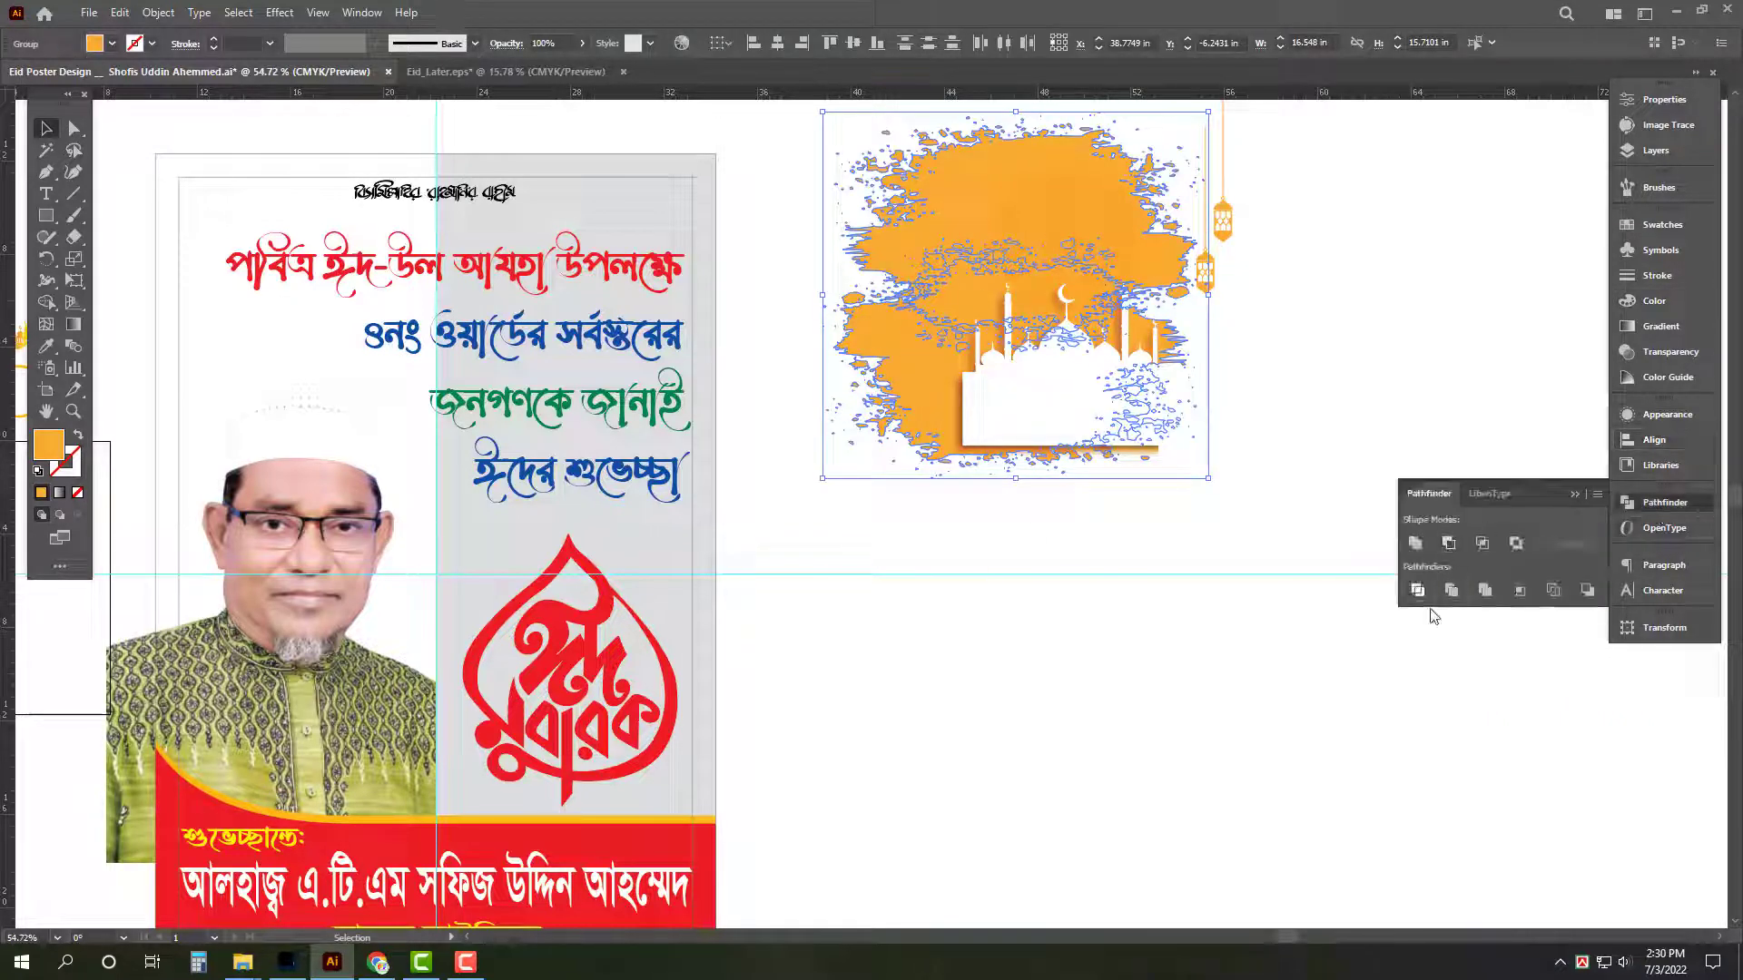
pyautogui.click(1417, 590)
pyautogui.click(1240, 637)
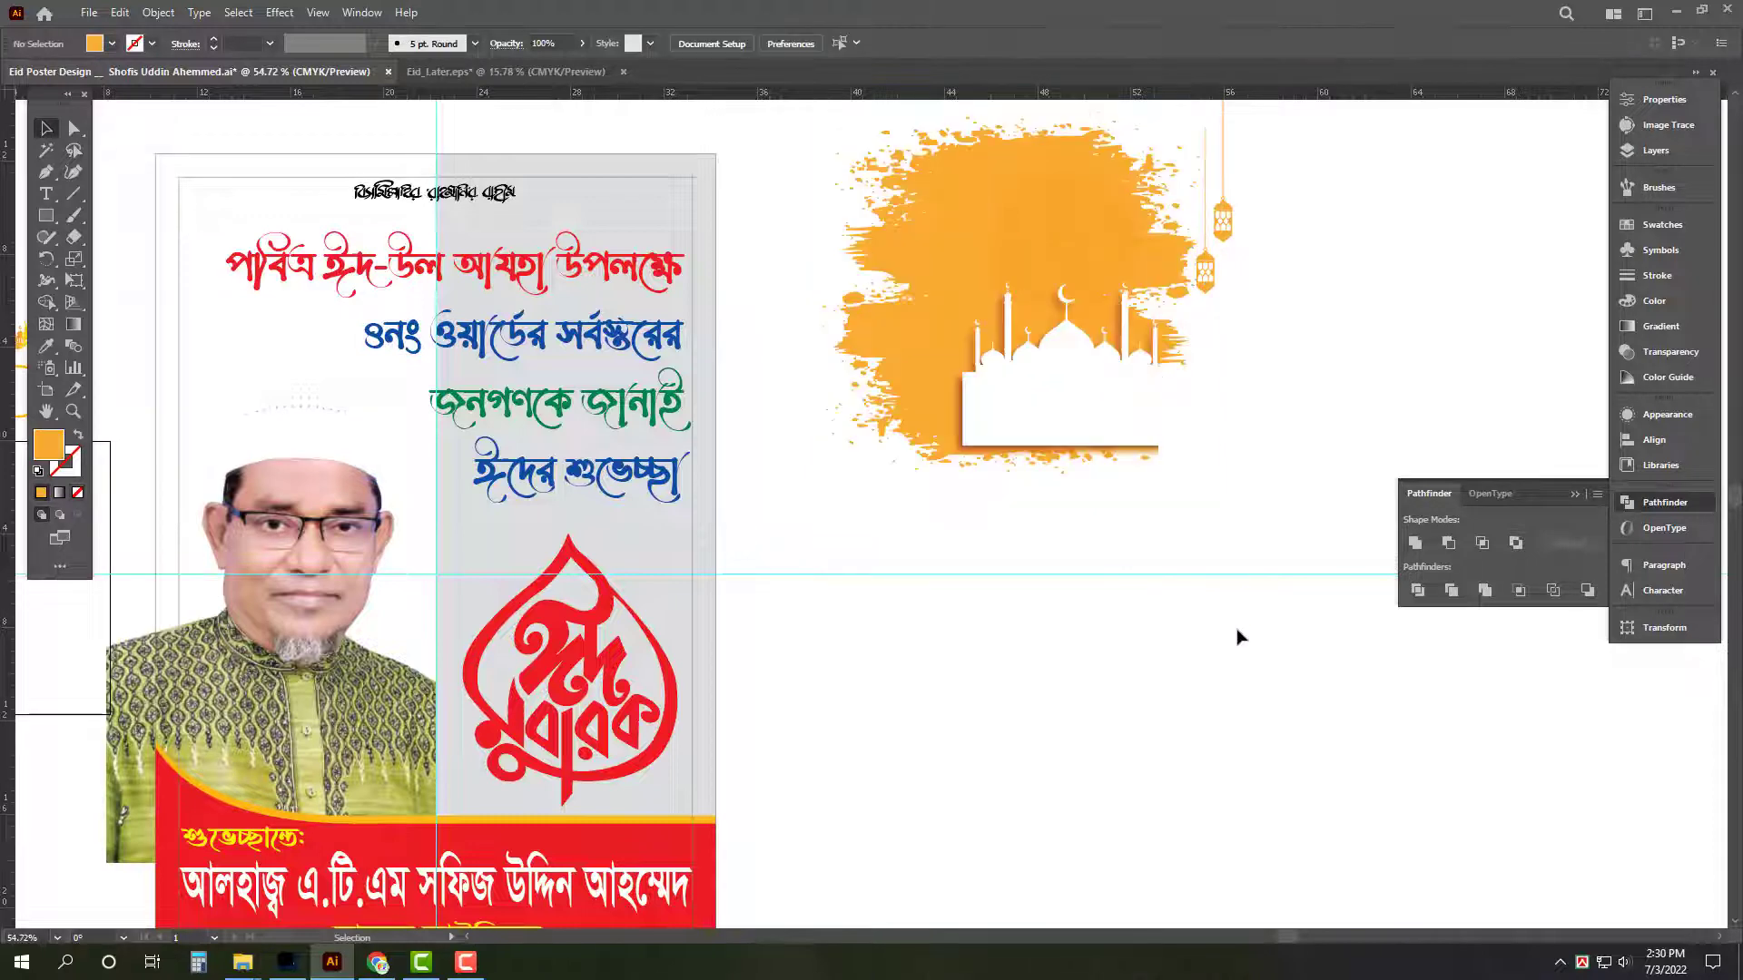
# Enlarge the white mosque silhouette together with its shadow so it extends lower over the brush strokes.
pyautogui.click(1015, 427)
pyautogui.moveTo(1082, 460); pyautogui.dragTo(1101, 547)
pyautogui.keyDown('shift'); pyautogui.click(996, 241); pyautogui.keyUp('shift')
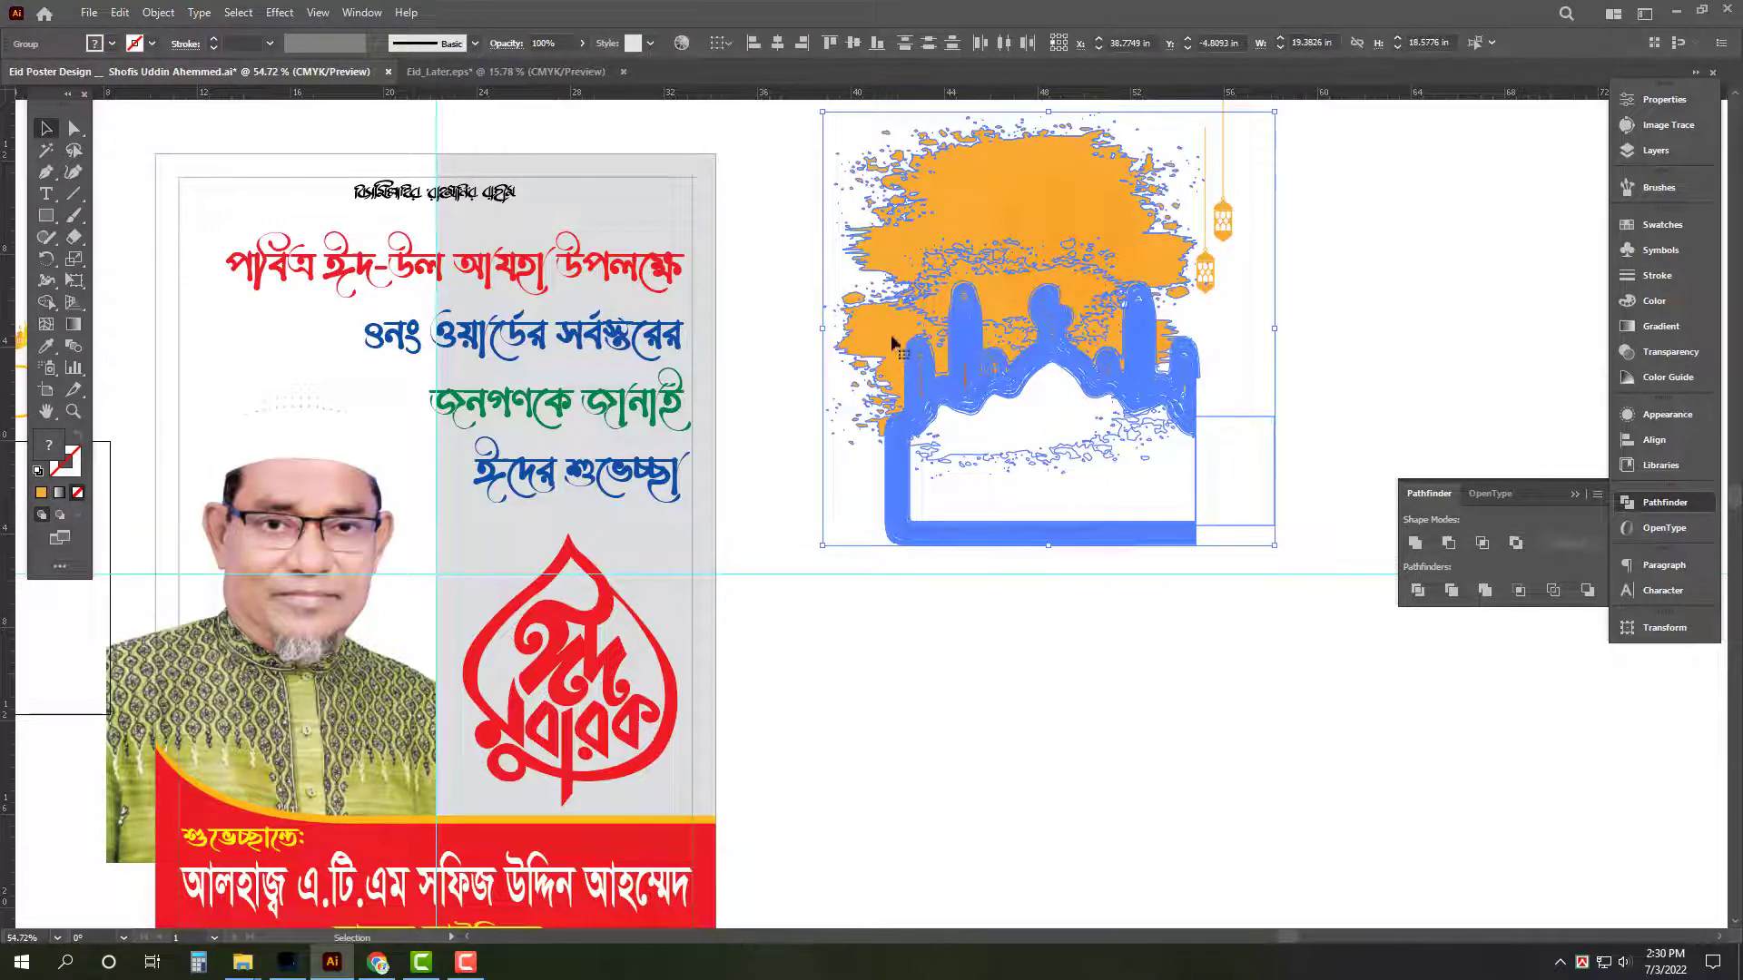
pyautogui.click(1100, 653)
# Ungroup the mosque from its shadow, delete the shadow and paste the white silhouette back in front.
pyautogui.click(906, 408)
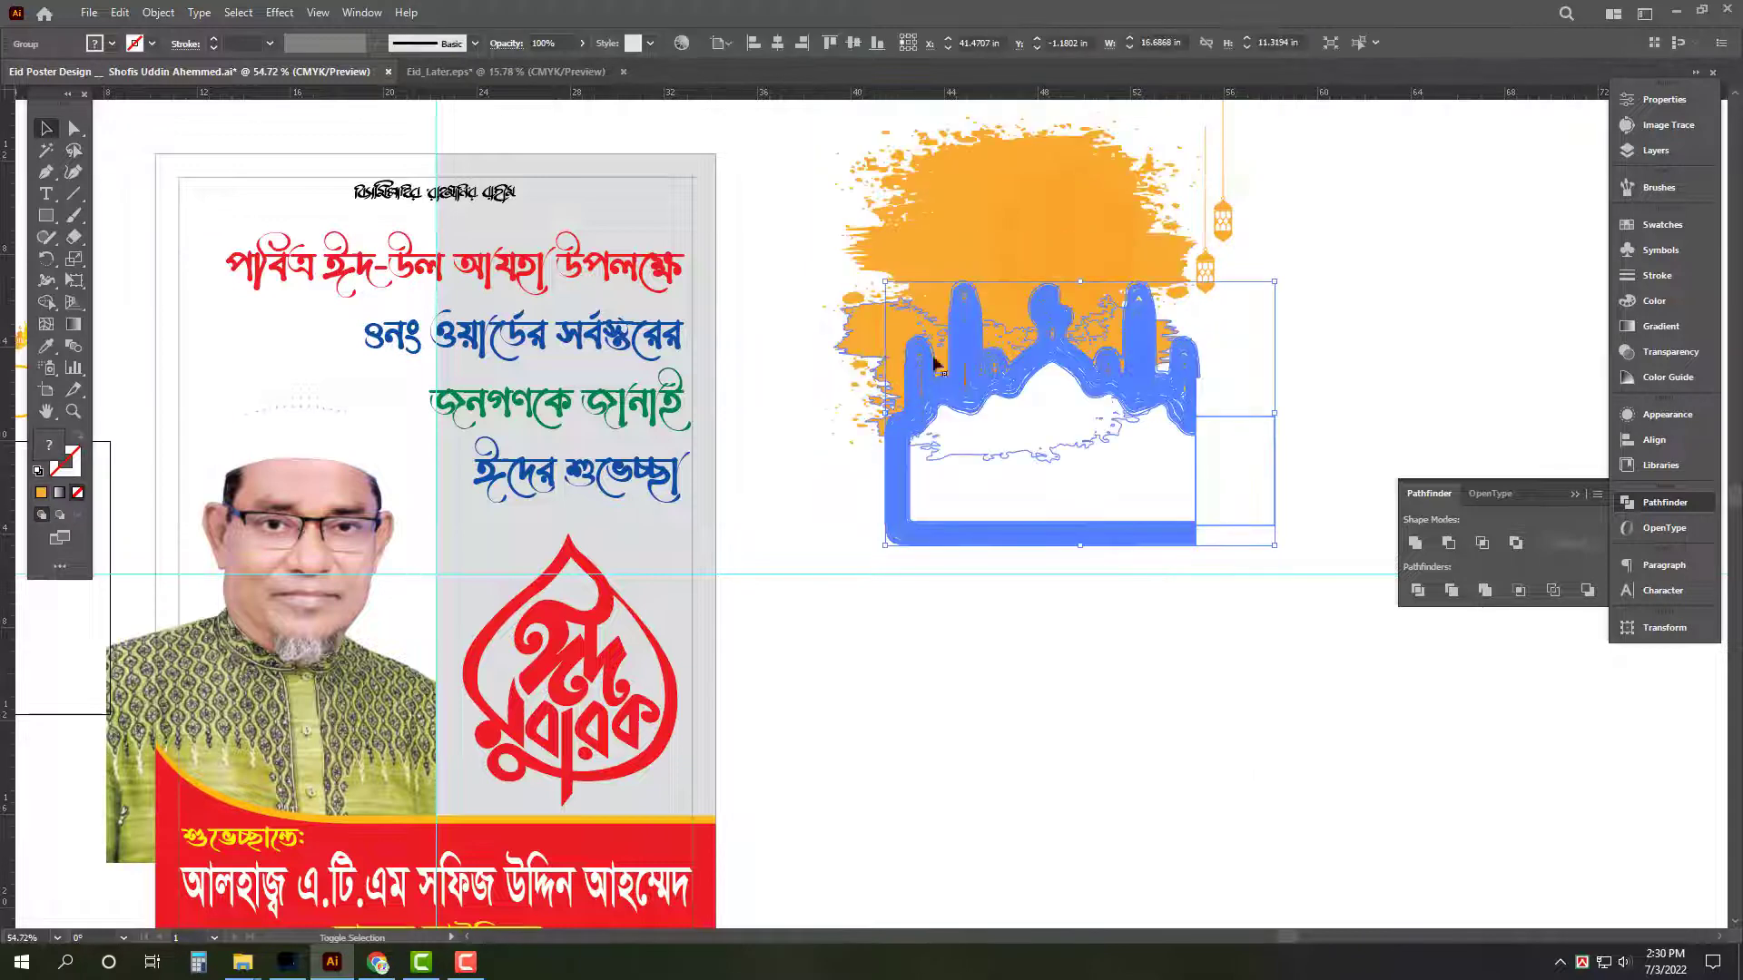
pyautogui.rightClick(1085, 464)
pyautogui.click(1162, 616)
pyautogui.click(1170, 698)
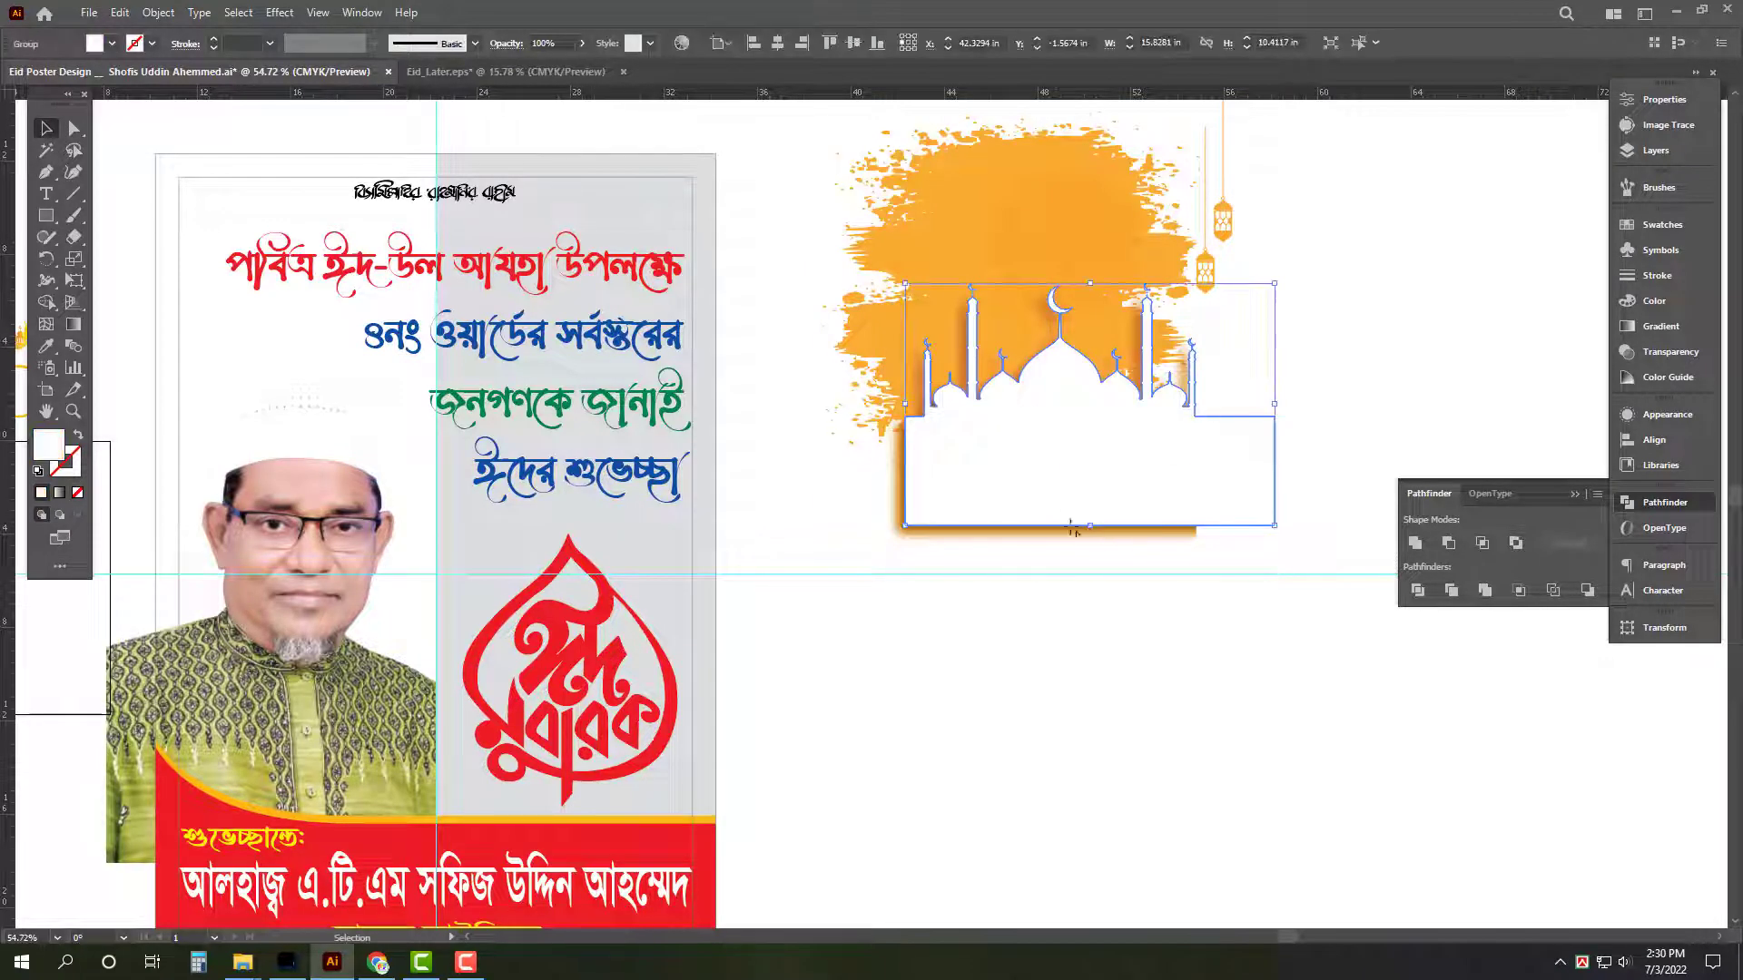
pyautogui.click(1069, 485)
pyautogui.press('Delete')
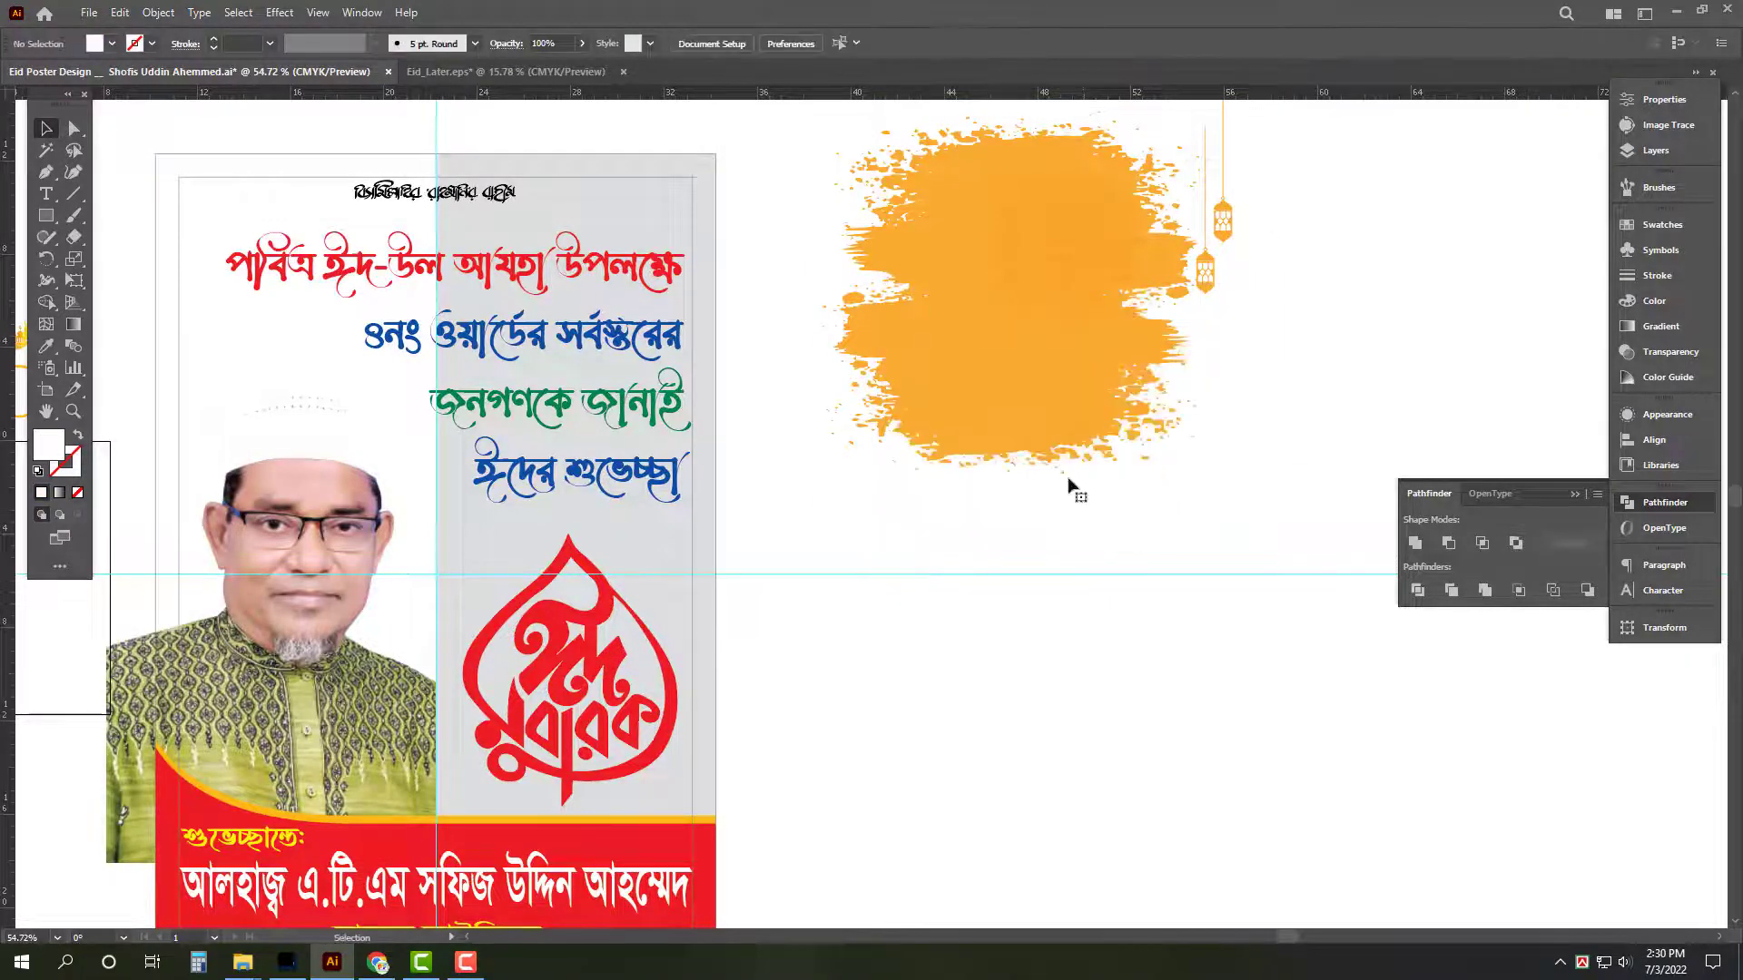
pyautogui.hotkey('ctrl', 'f')
# Divide the orange brush strokes with the mosque silhouette and ungroup the resulting pieces.
pyautogui.keyDown('shift'); pyautogui.click(1071, 214); pyautogui.keyUp('shift')
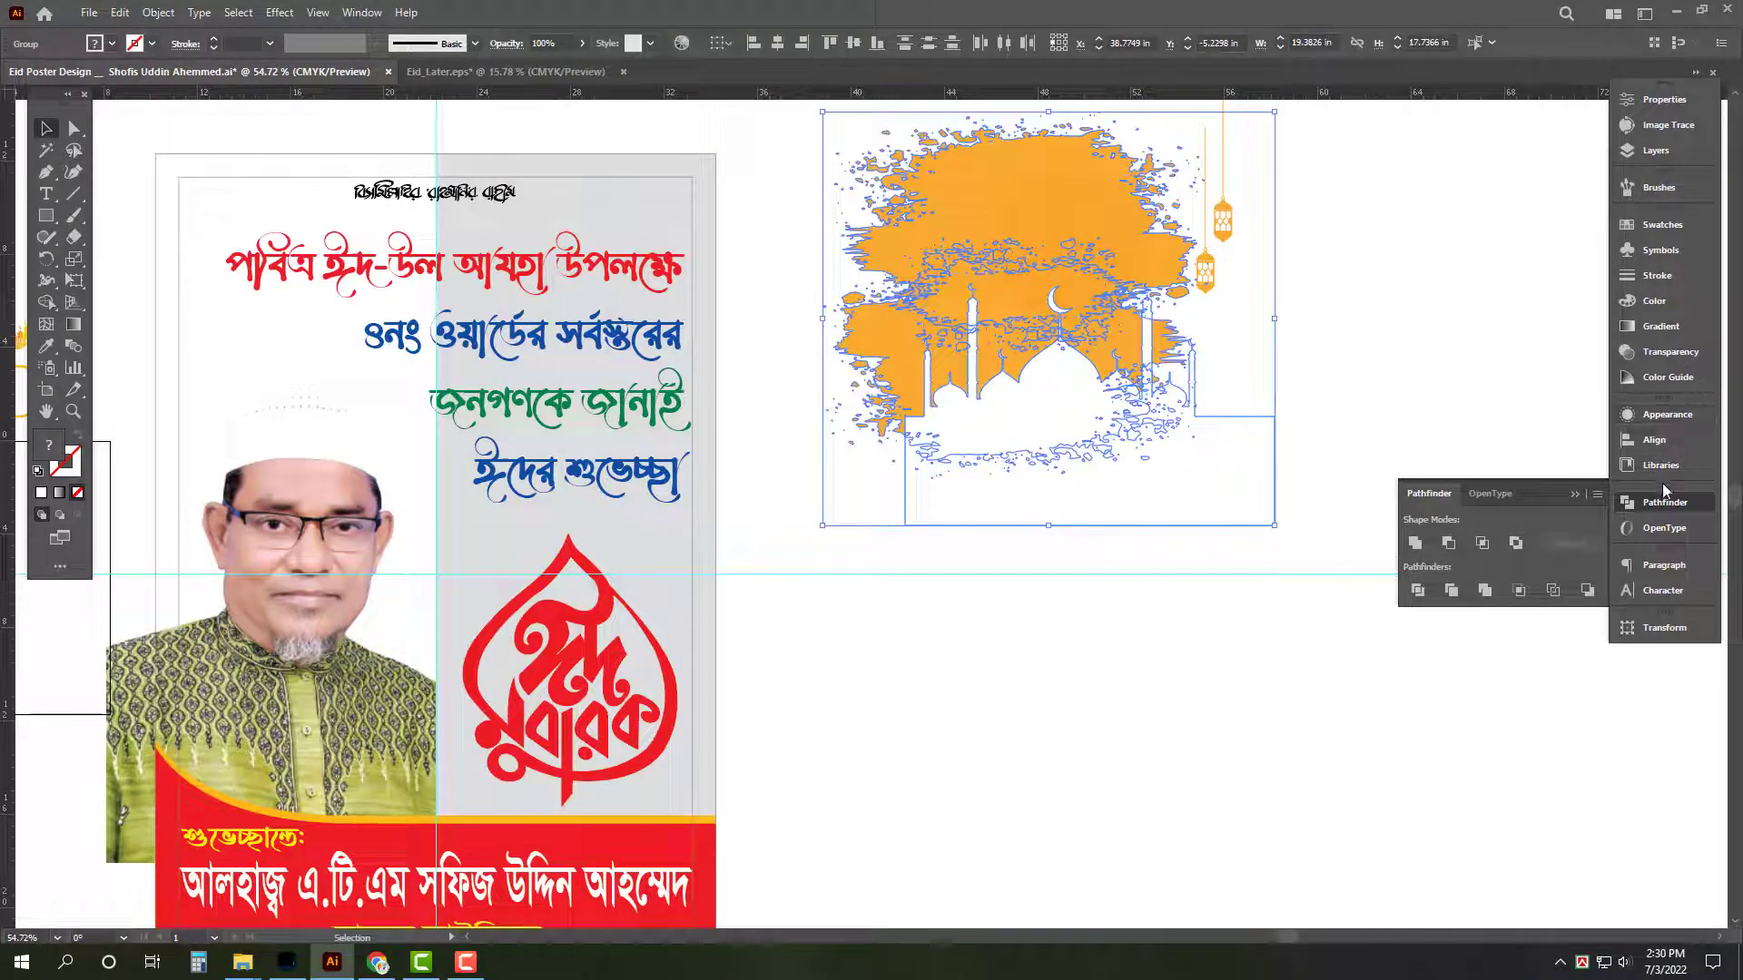
pyautogui.rightClick(1388, 318)
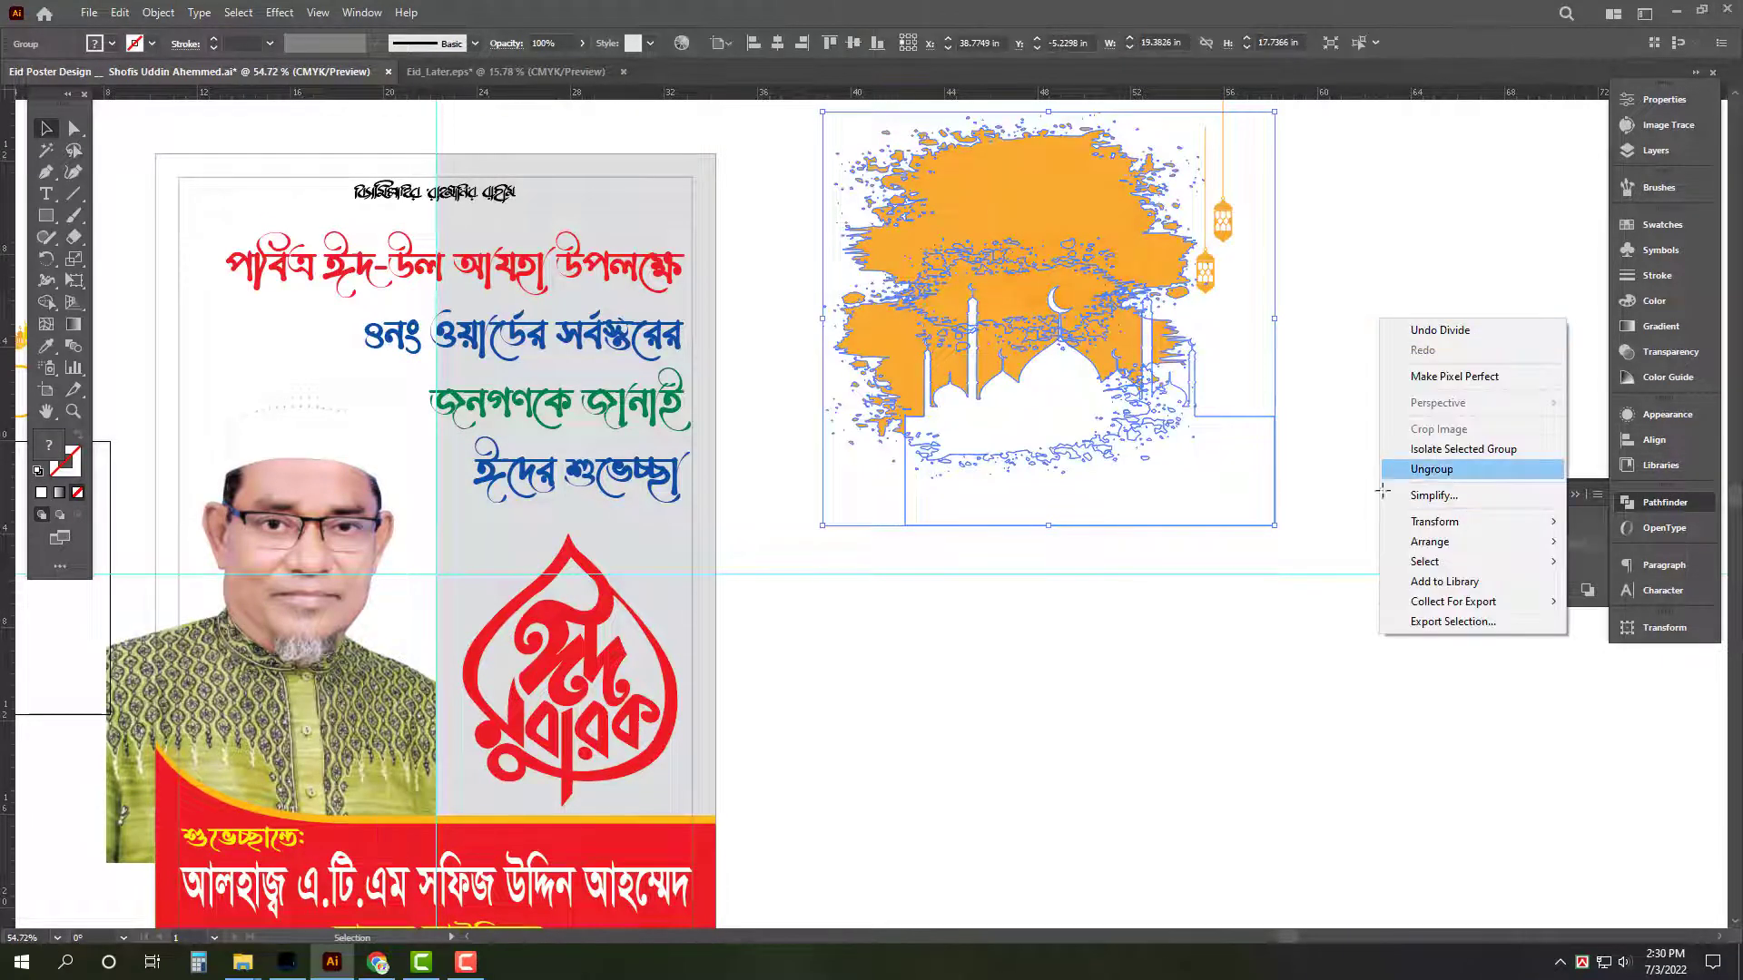
pyautogui.click(1434, 470)
pyautogui.click(1331, 472)
# Select the divided artwork's white pieces by matching fill colour and delete them, cutting the mosque shape out of the brush strokes.
pyautogui.click(1036, 445)
pyautogui.keyDown('shift'); pyautogui.click(1076, 498); pyautogui.keyUp('shift')
pyautogui.hotkey('alt', 's')
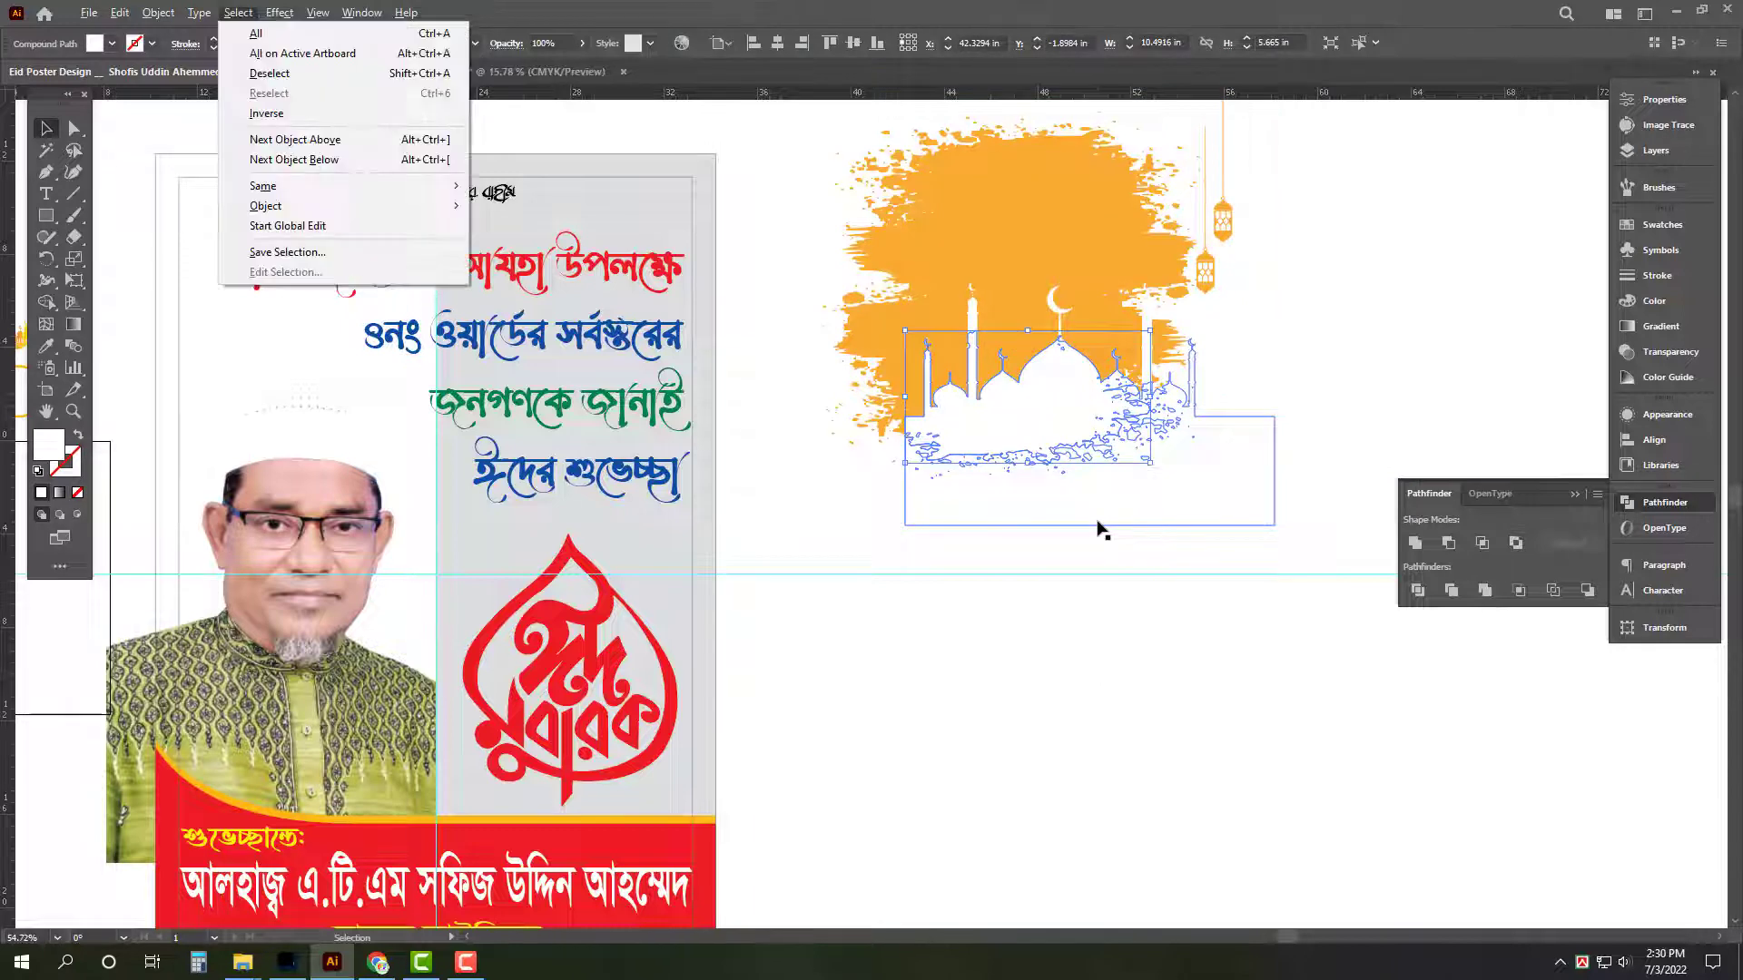
pyautogui.press('m')
pyautogui.press('f')
pyautogui.scroll(-1, 990, 545)
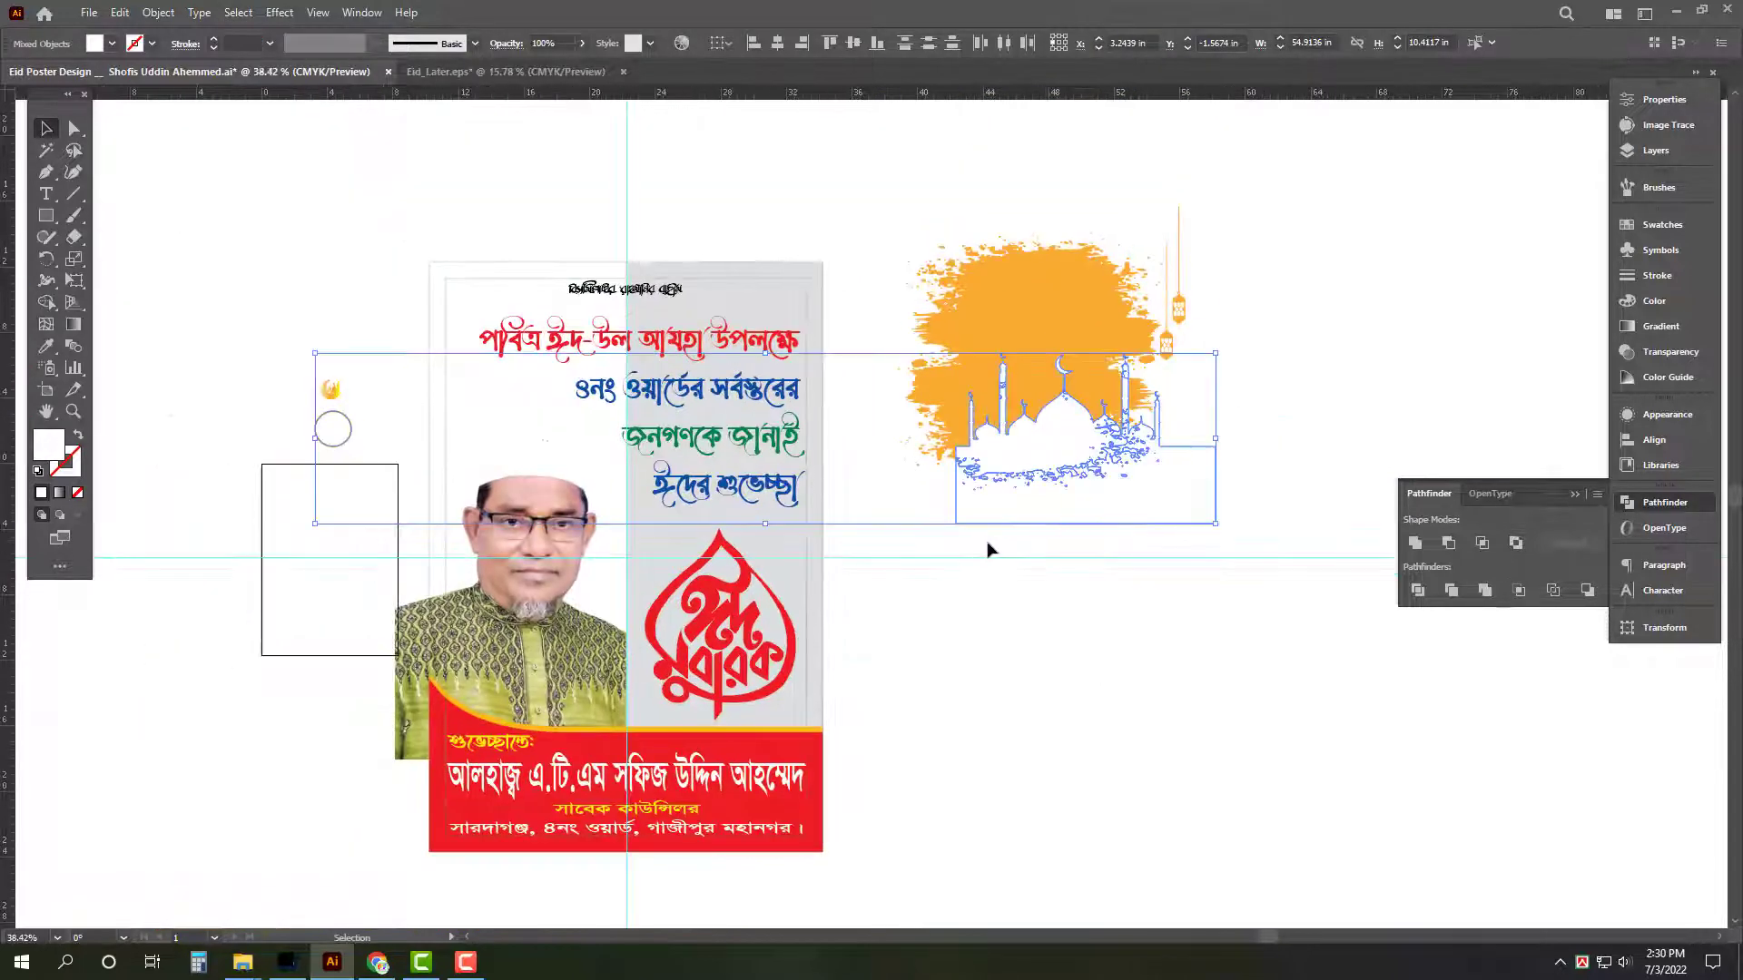
pyautogui.click(264, 261)
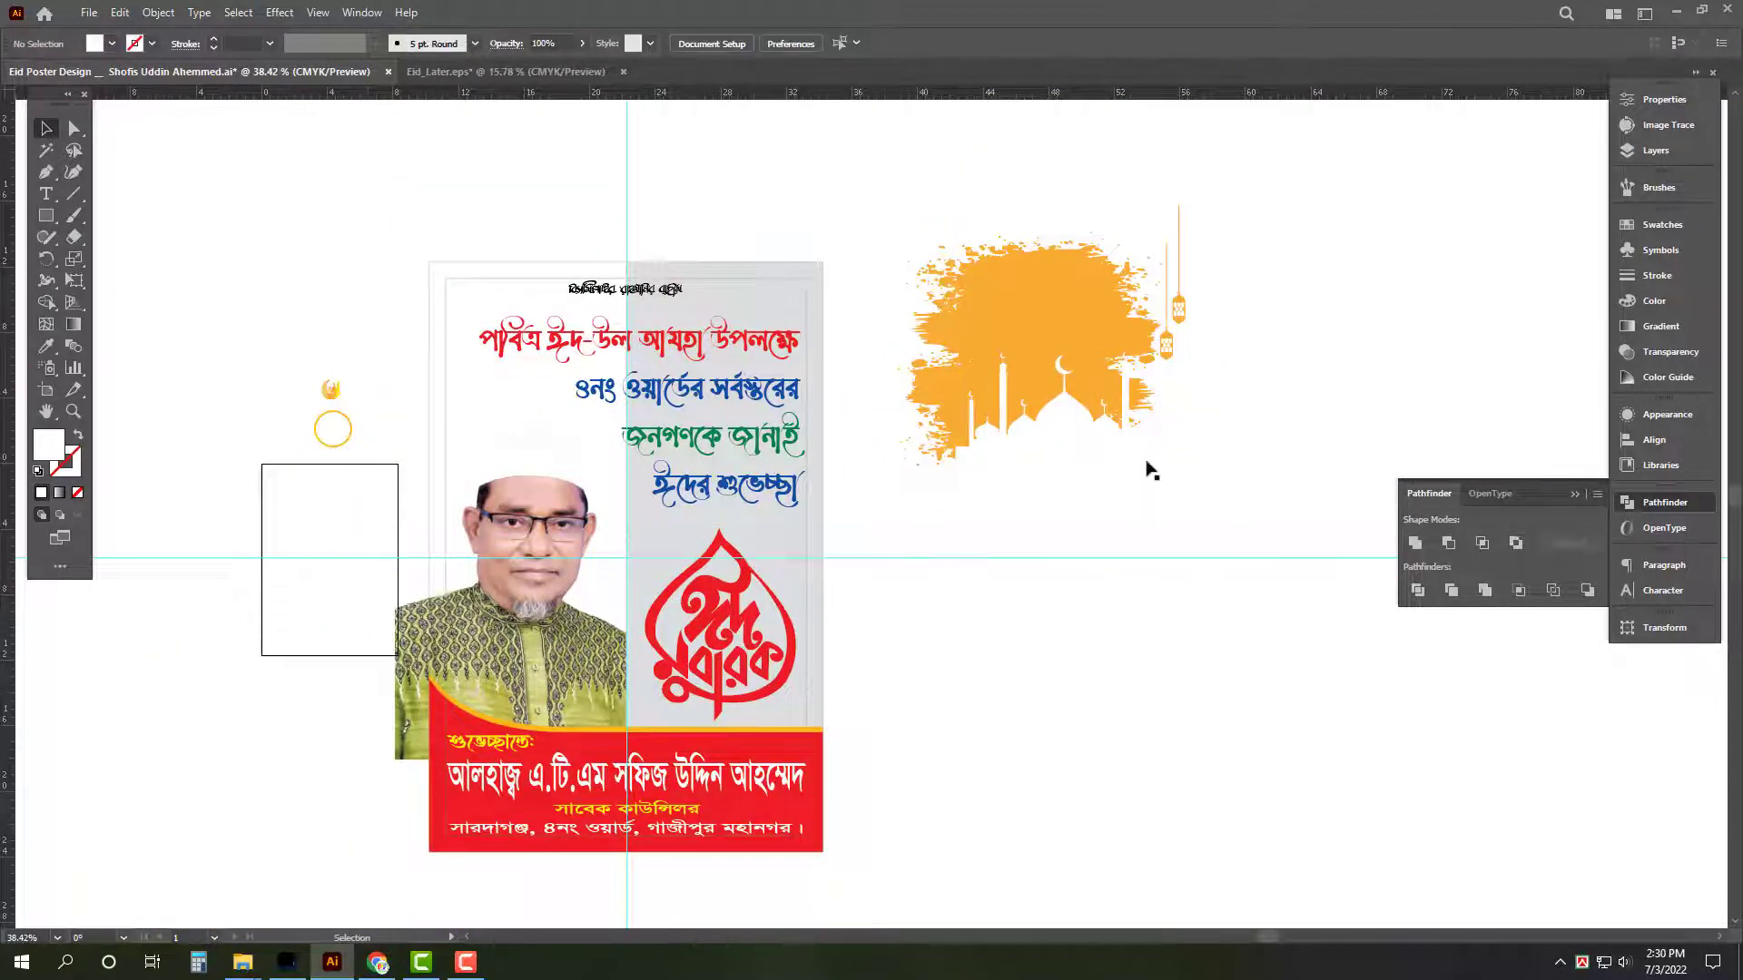
pyautogui.click(1058, 472)
pyautogui.hotkey('alt', 's')
pyautogui.press('m')
pyautogui.press('f')
pyautogui.click(1320, 239)
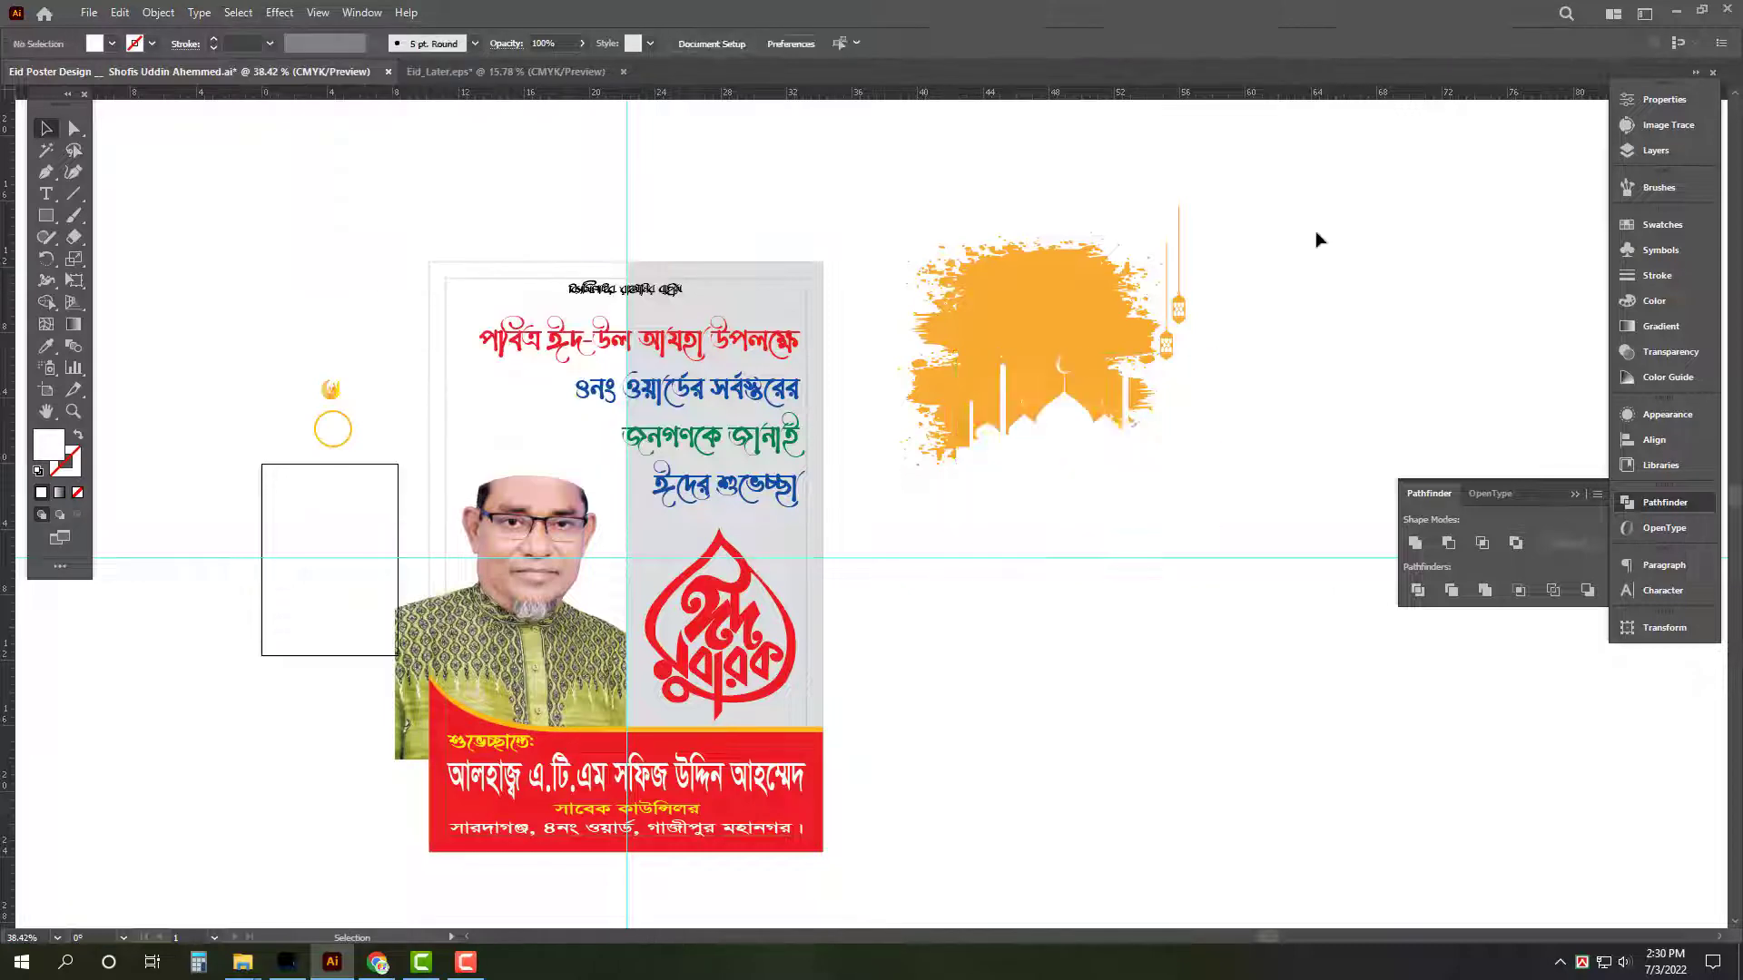
# Group the orange brush strokes, ornament and lanterns and place them over the poster's upper-left corner, overlapping its edges.
pyautogui.moveTo(1105, 481); pyautogui.dragTo(914, 572)
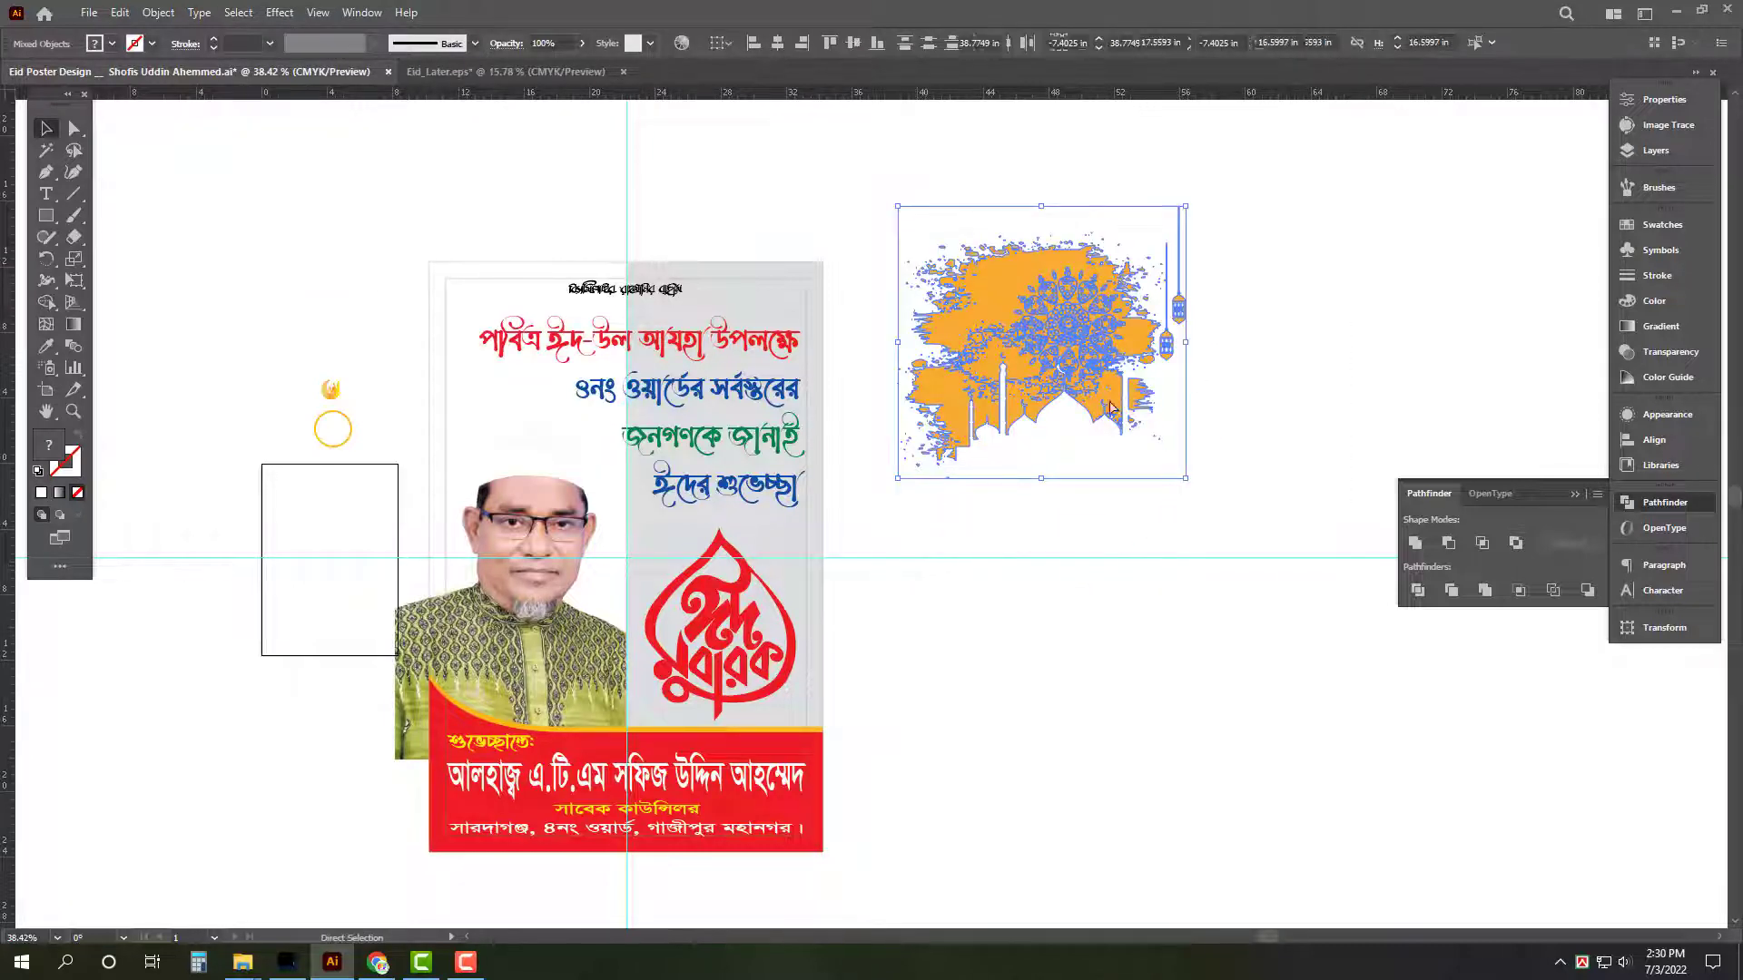
pyautogui.moveTo(778, 405); pyautogui.dragTo(599, 385)
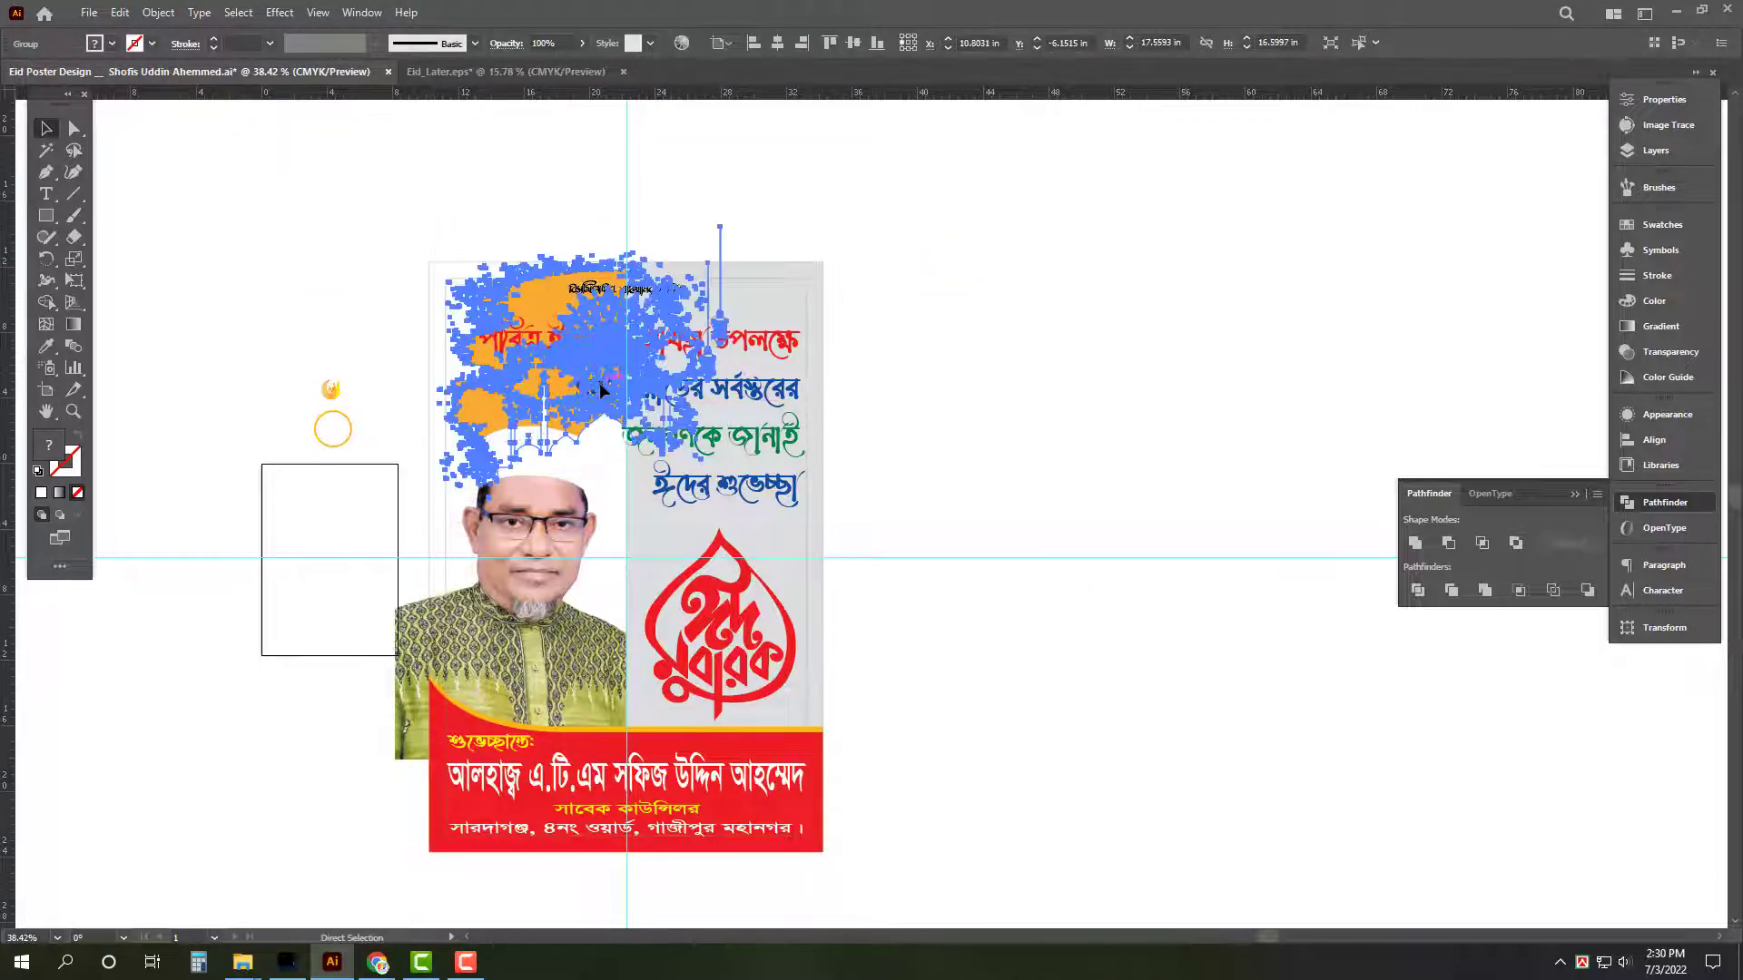
pyautogui.hotkey('ctrl', 'alt', '2')
pyautogui.click(1071, 309)
pyautogui.moveTo(378, 213); pyautogui.dragTo(558, 313)
pyautogui.moveTo(665, 370); pyautogui.dragTo(479, 306)
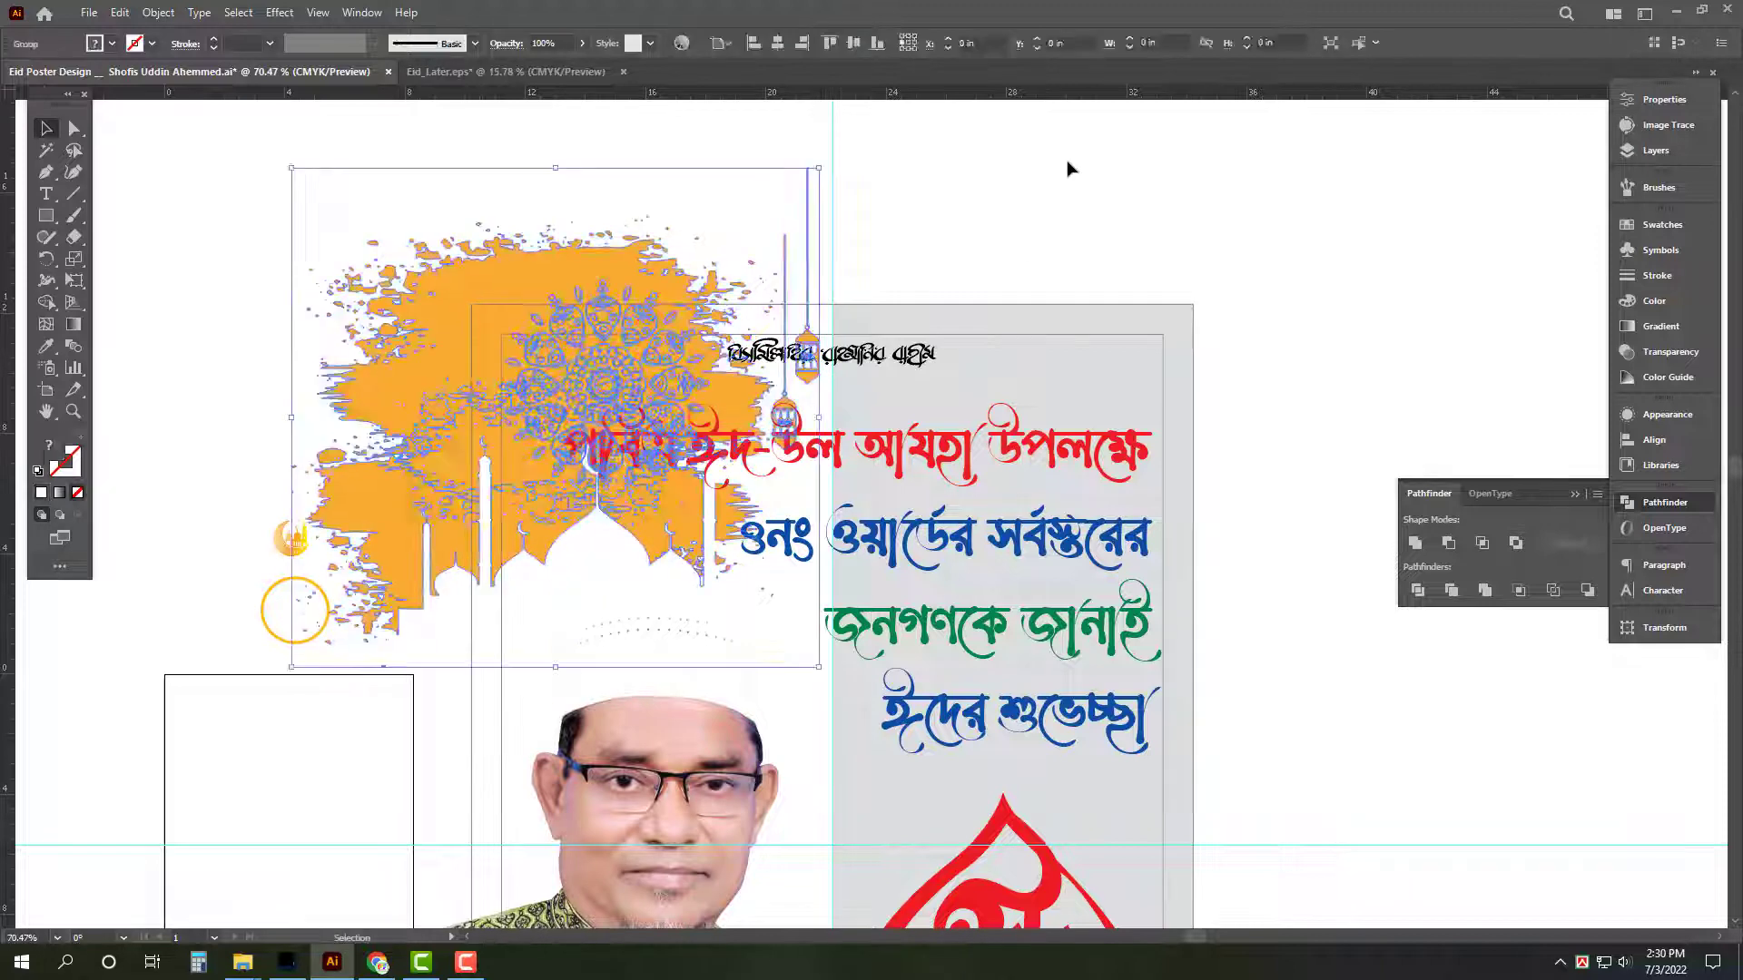
pyautogui.scroll(-2, 1215, 439)
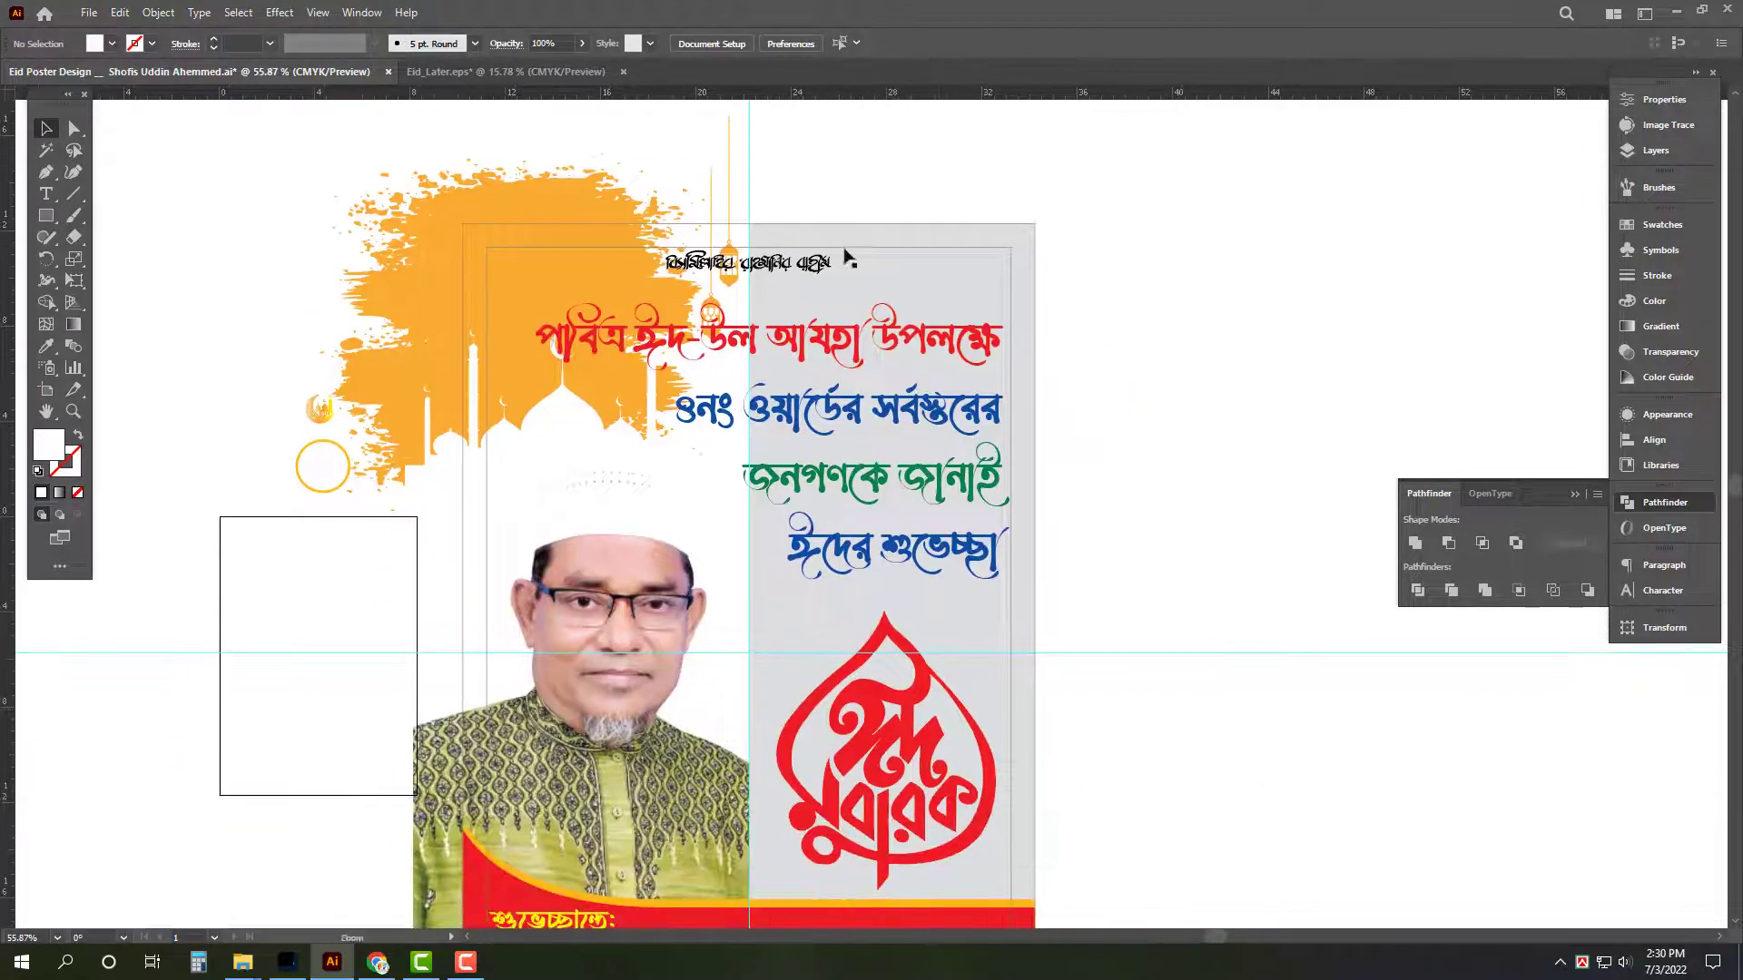
# Fill the brush-stroke mosque group with solid cyan in CMYK mode, C 100%.
pyautogui.click(488, 207)
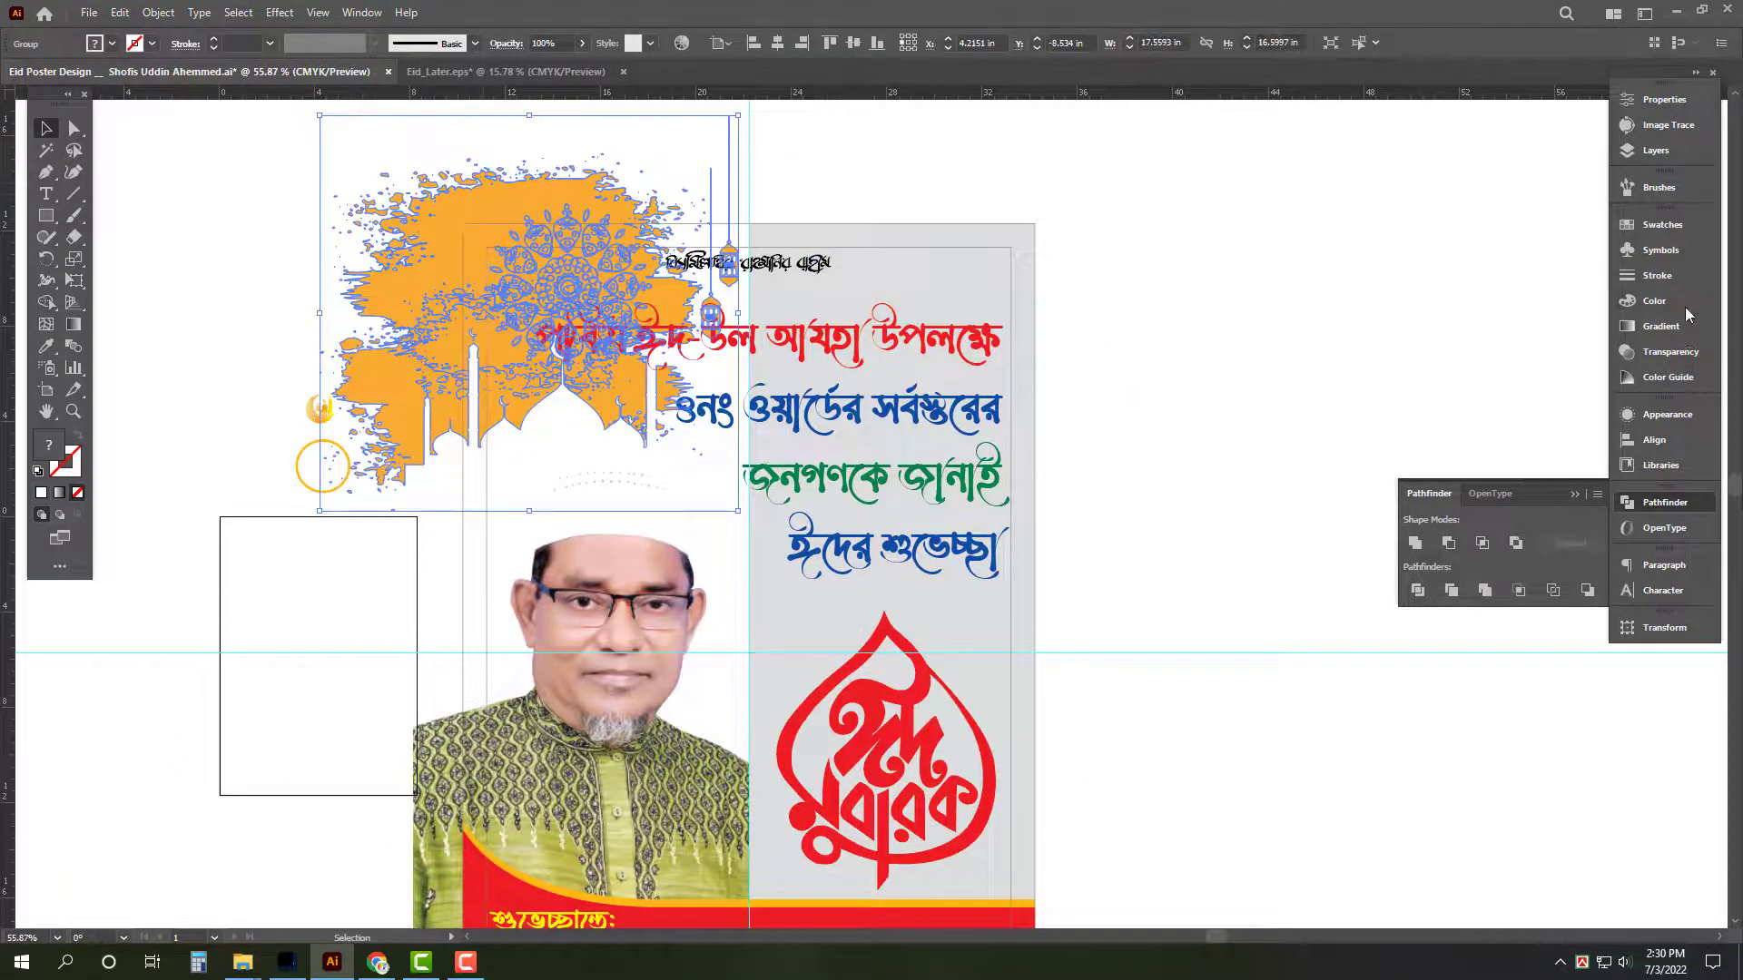
pyautogui.click(1655, 302)
pyautogui.click(1425, 339)
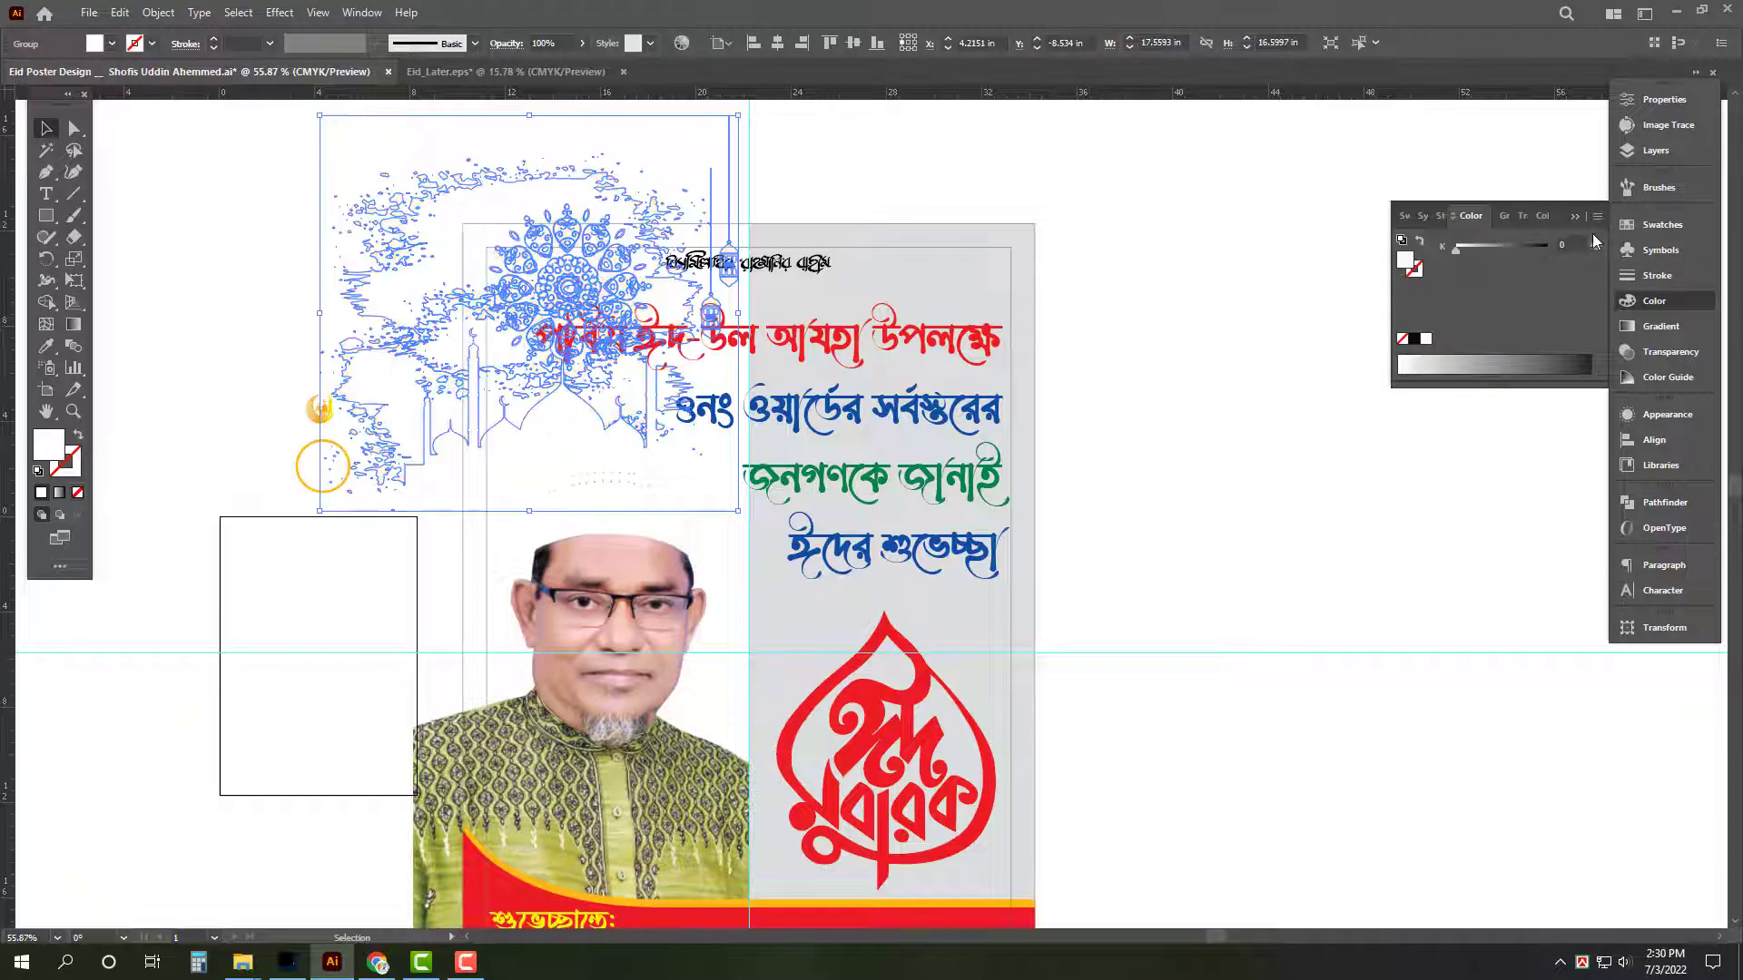
pyautogui.click(1598, 216)
pyautogui.click(1543, 309)
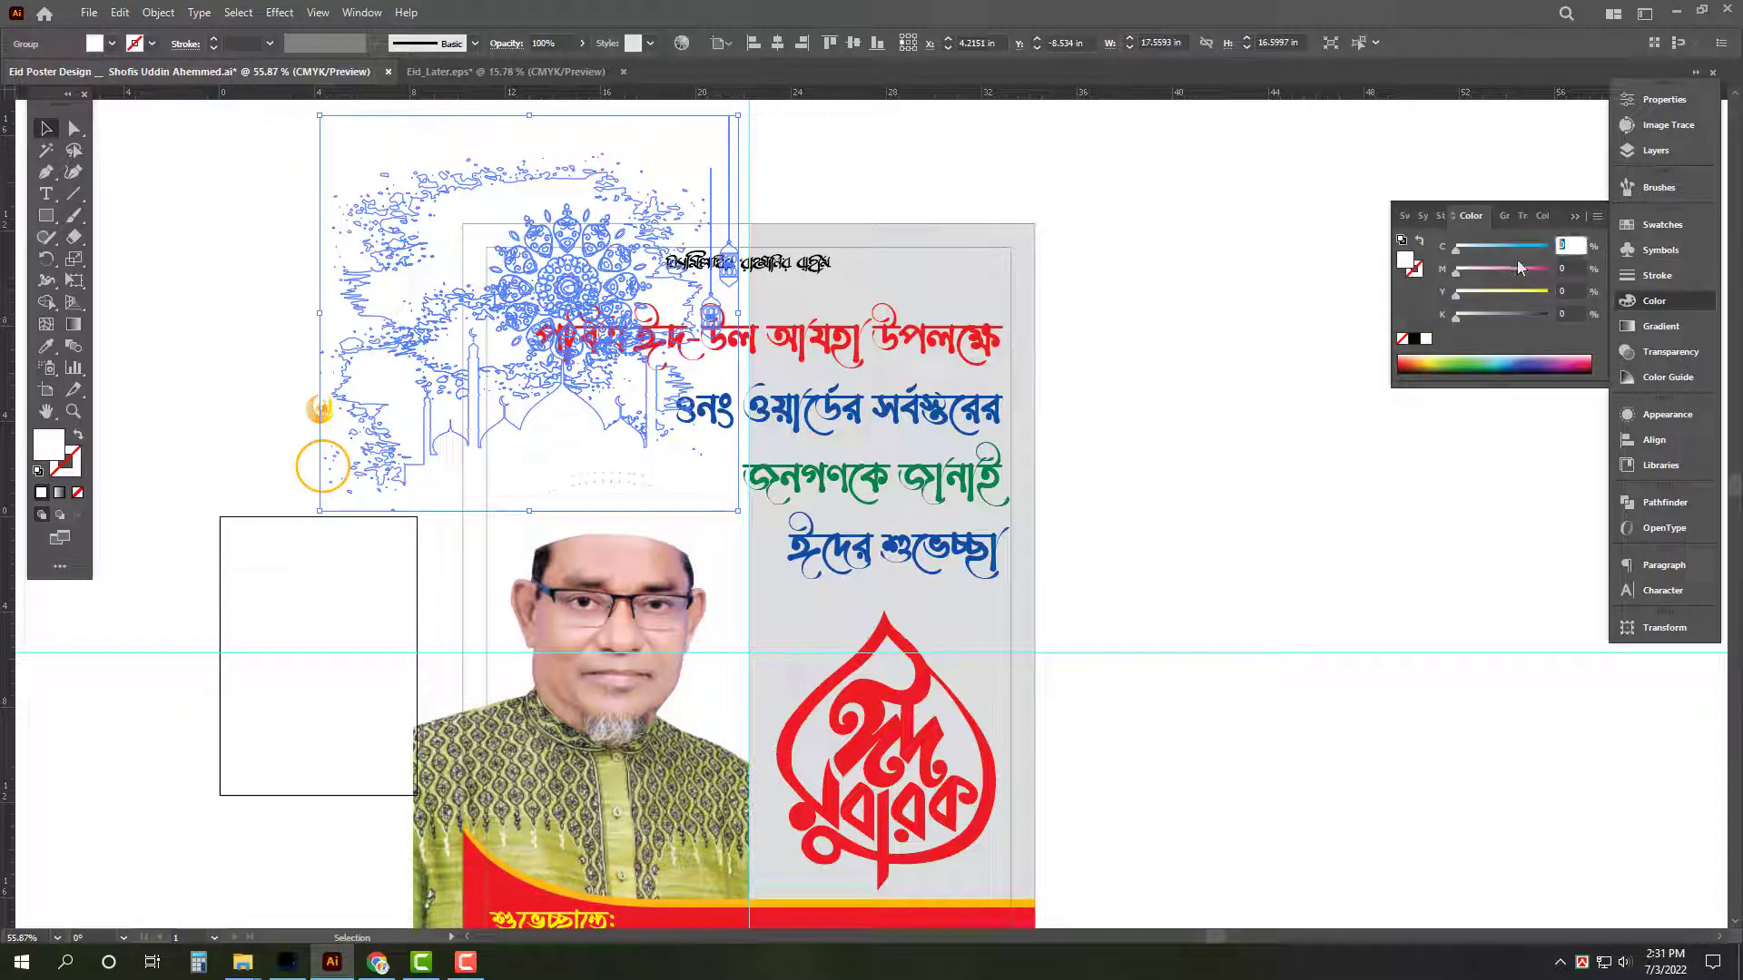
pyautogui.write('100')
pyautogui.press('Return')
pyautogui.click(1452, 577)
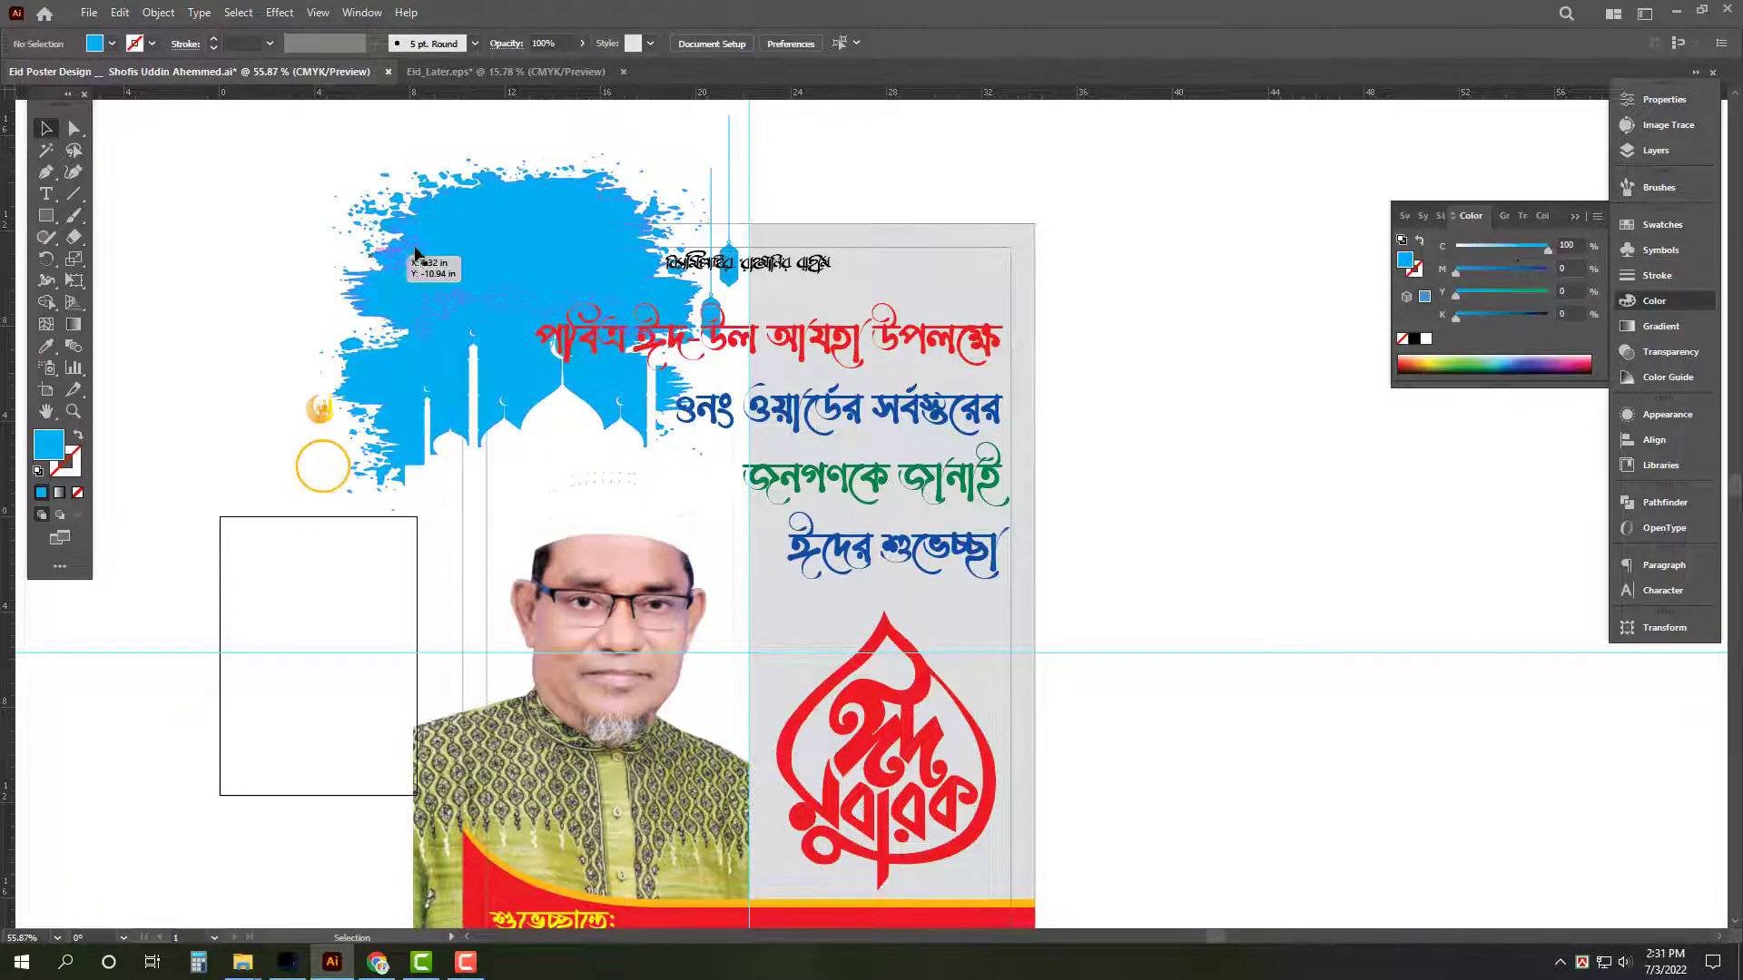
# Undo the solid cyan recolouring of the brush-stroke mosque group.
pyautogui.moveTo(643, 219); pyautogui.dragTo(1272, 187)
pyautogui.hotkey('ctrl', 'z')
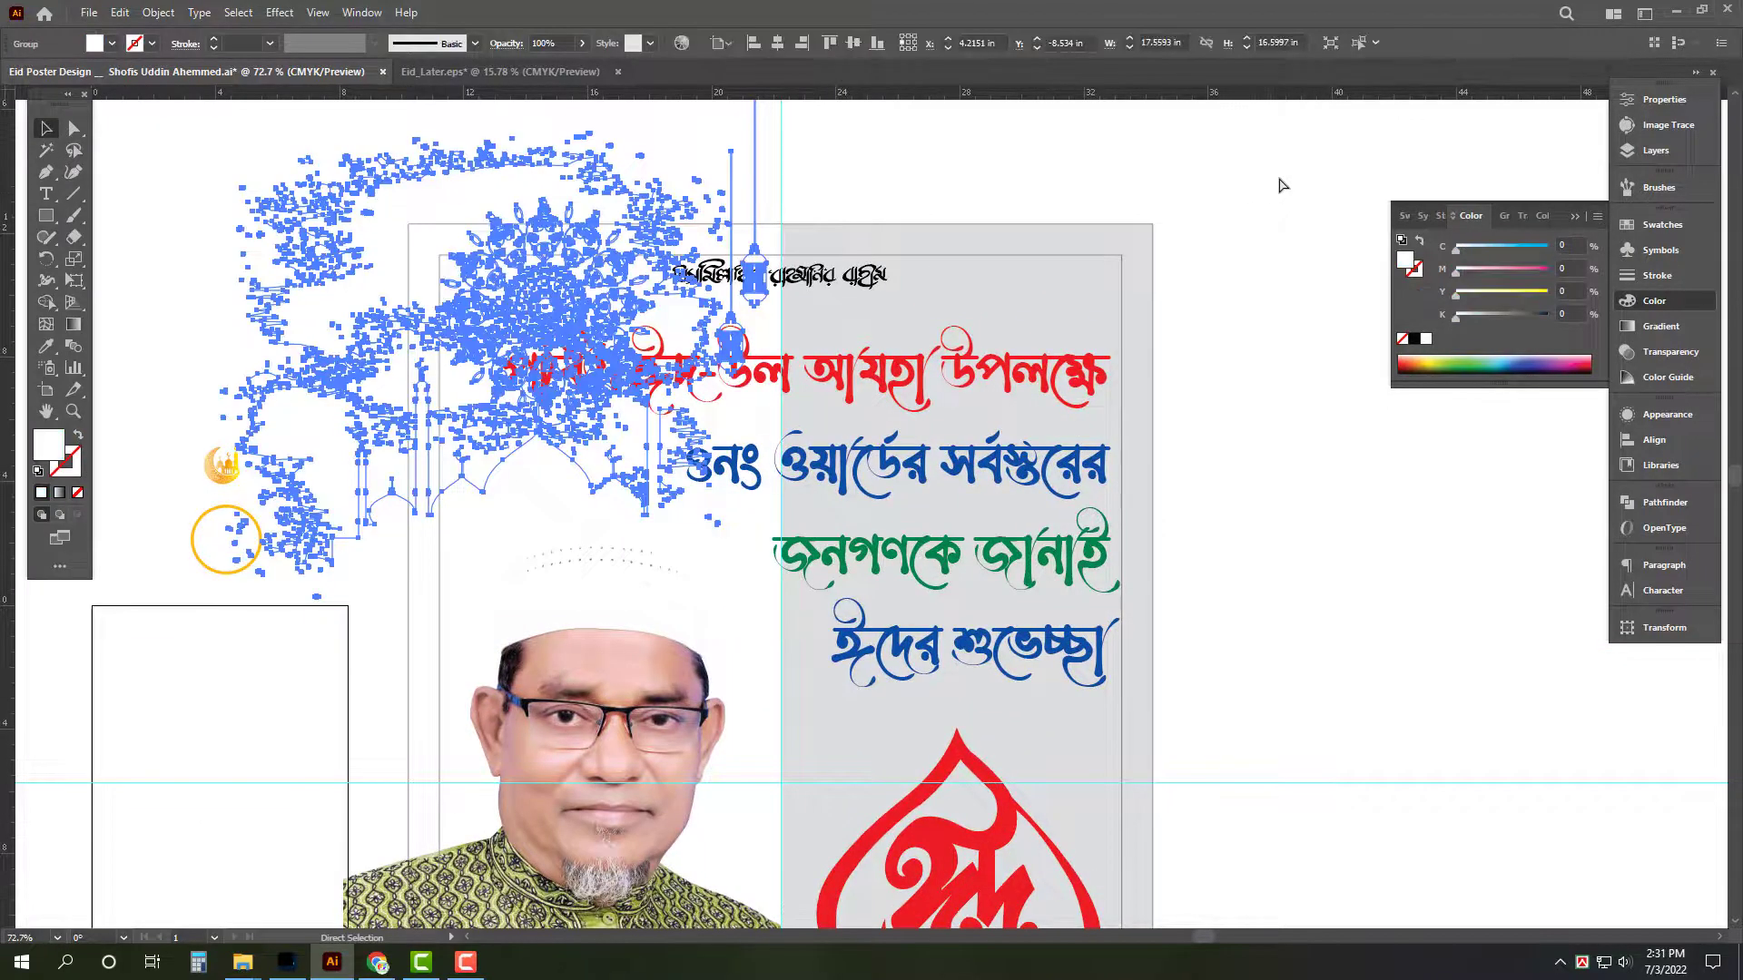
pyautogui.hotkey('ctrl', 'z')
pyautogui.click(1270, 150)
# Apply a white-to-black radial gradient fill to the brush-stroke mosque group.
pyautogui.click(436, 176)
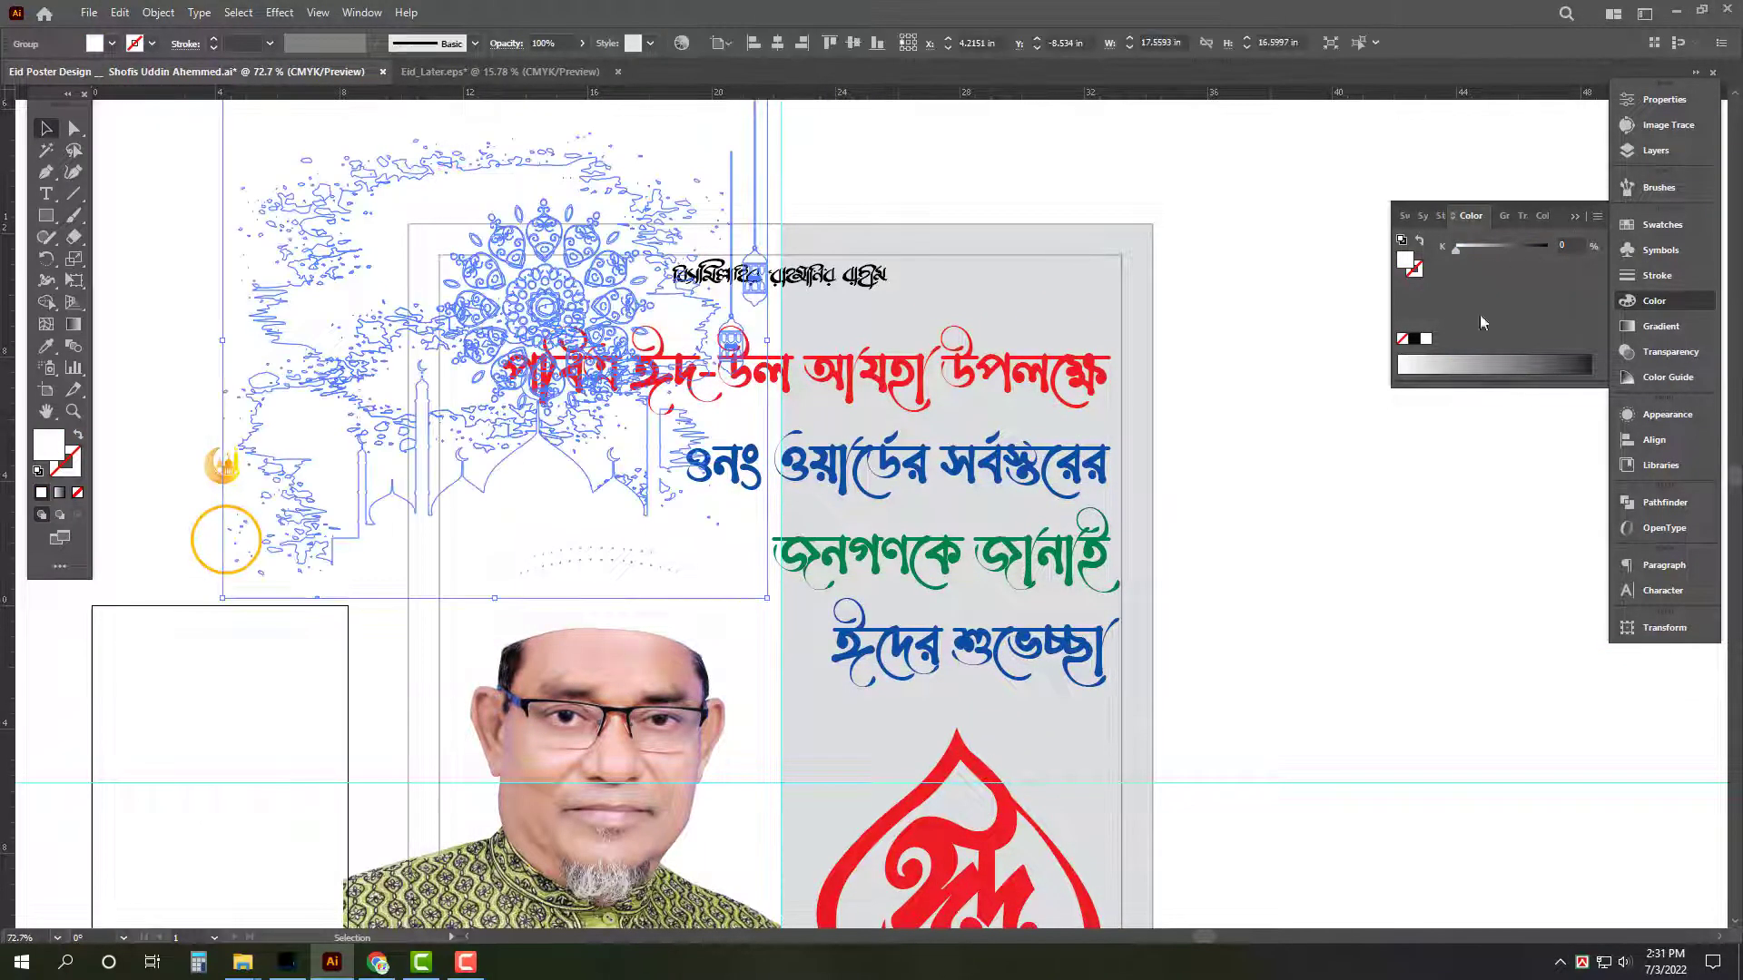
pyautogui.click(1663, 327)
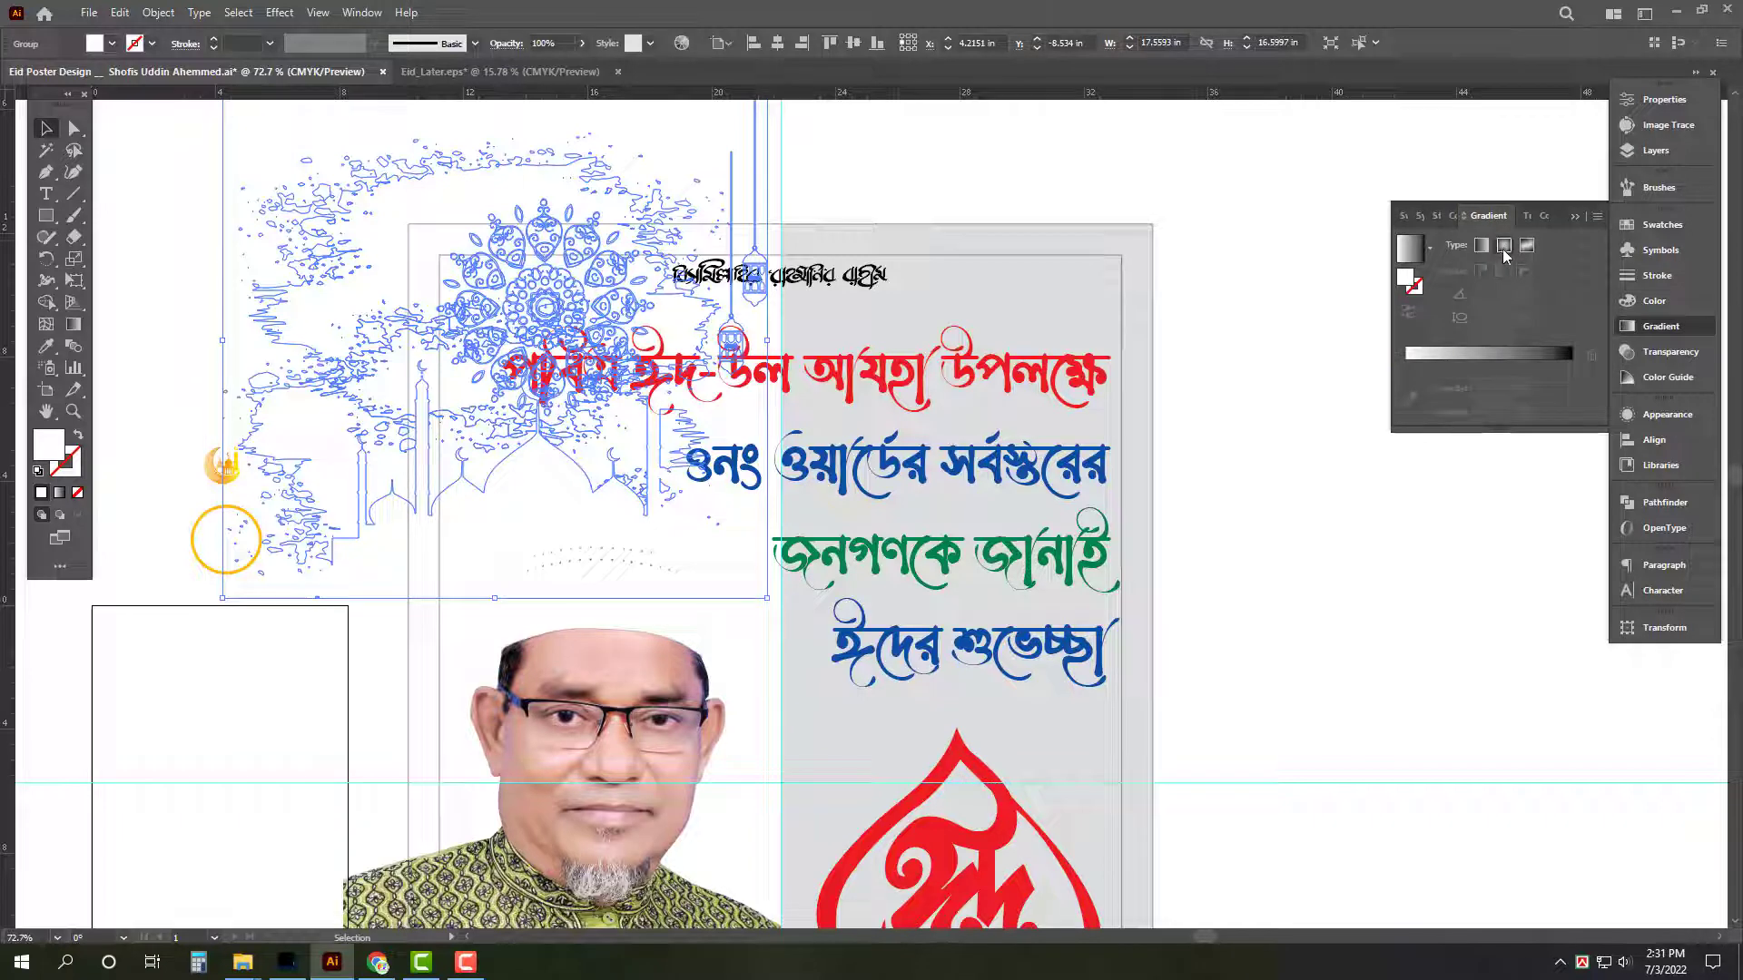
pyautogui.click(1504, 249)
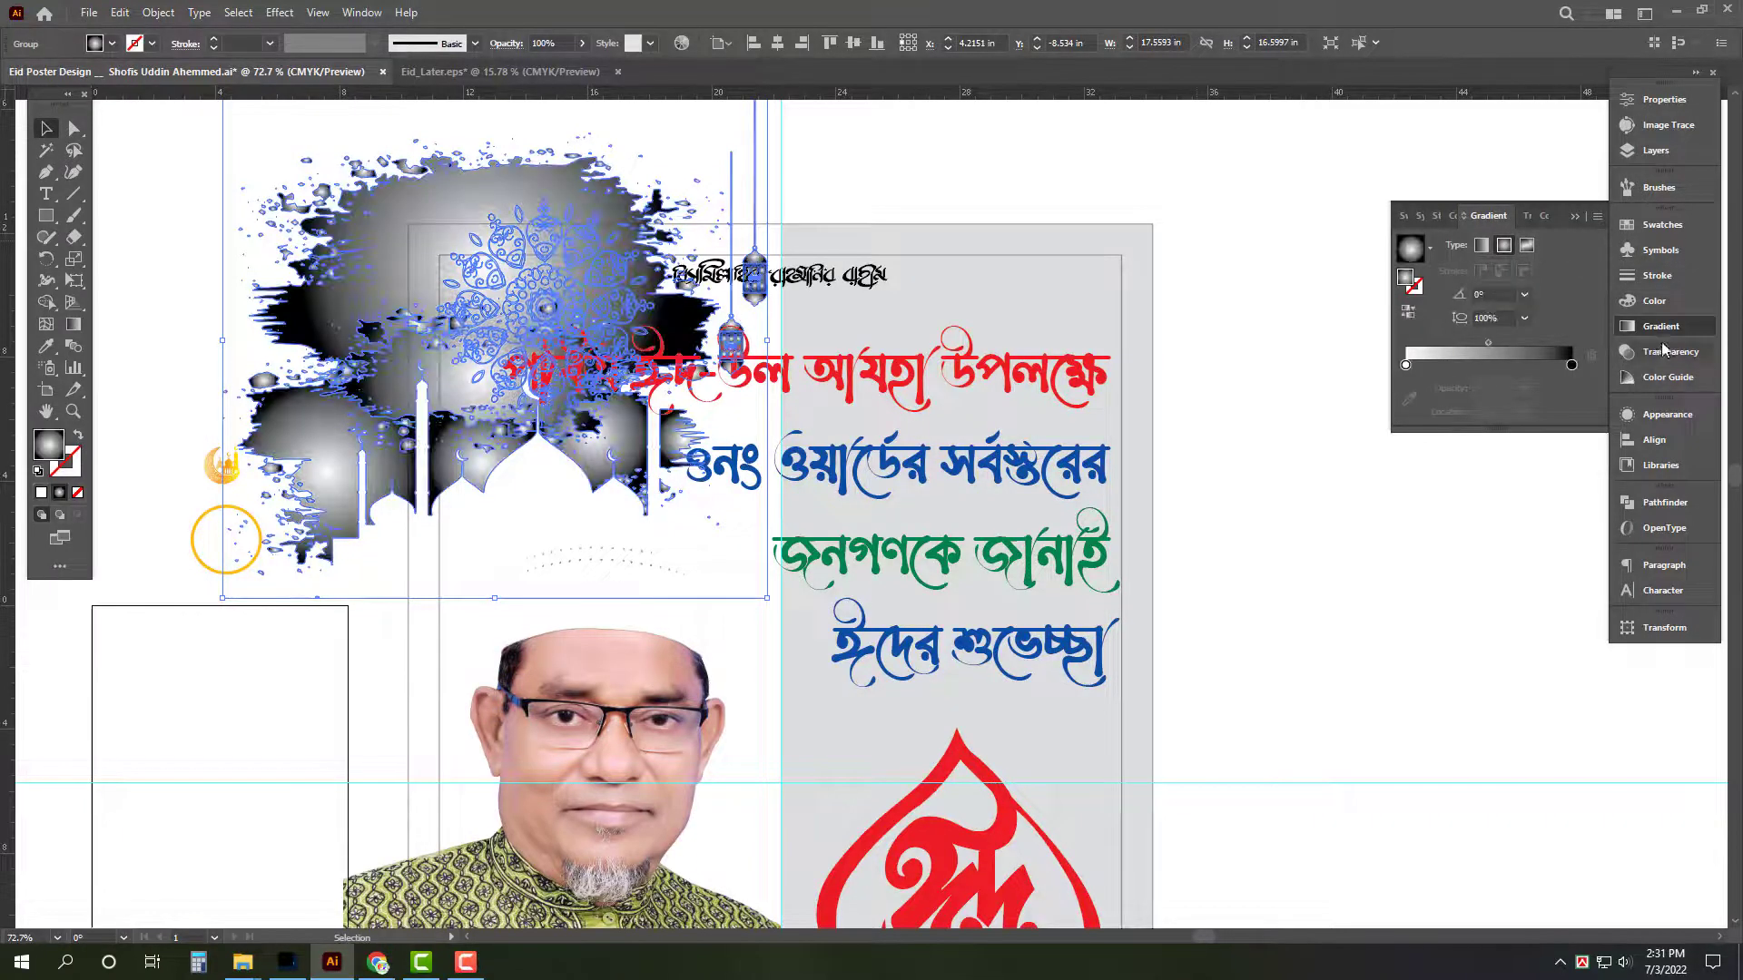
pyautogui.click(1423, 709)
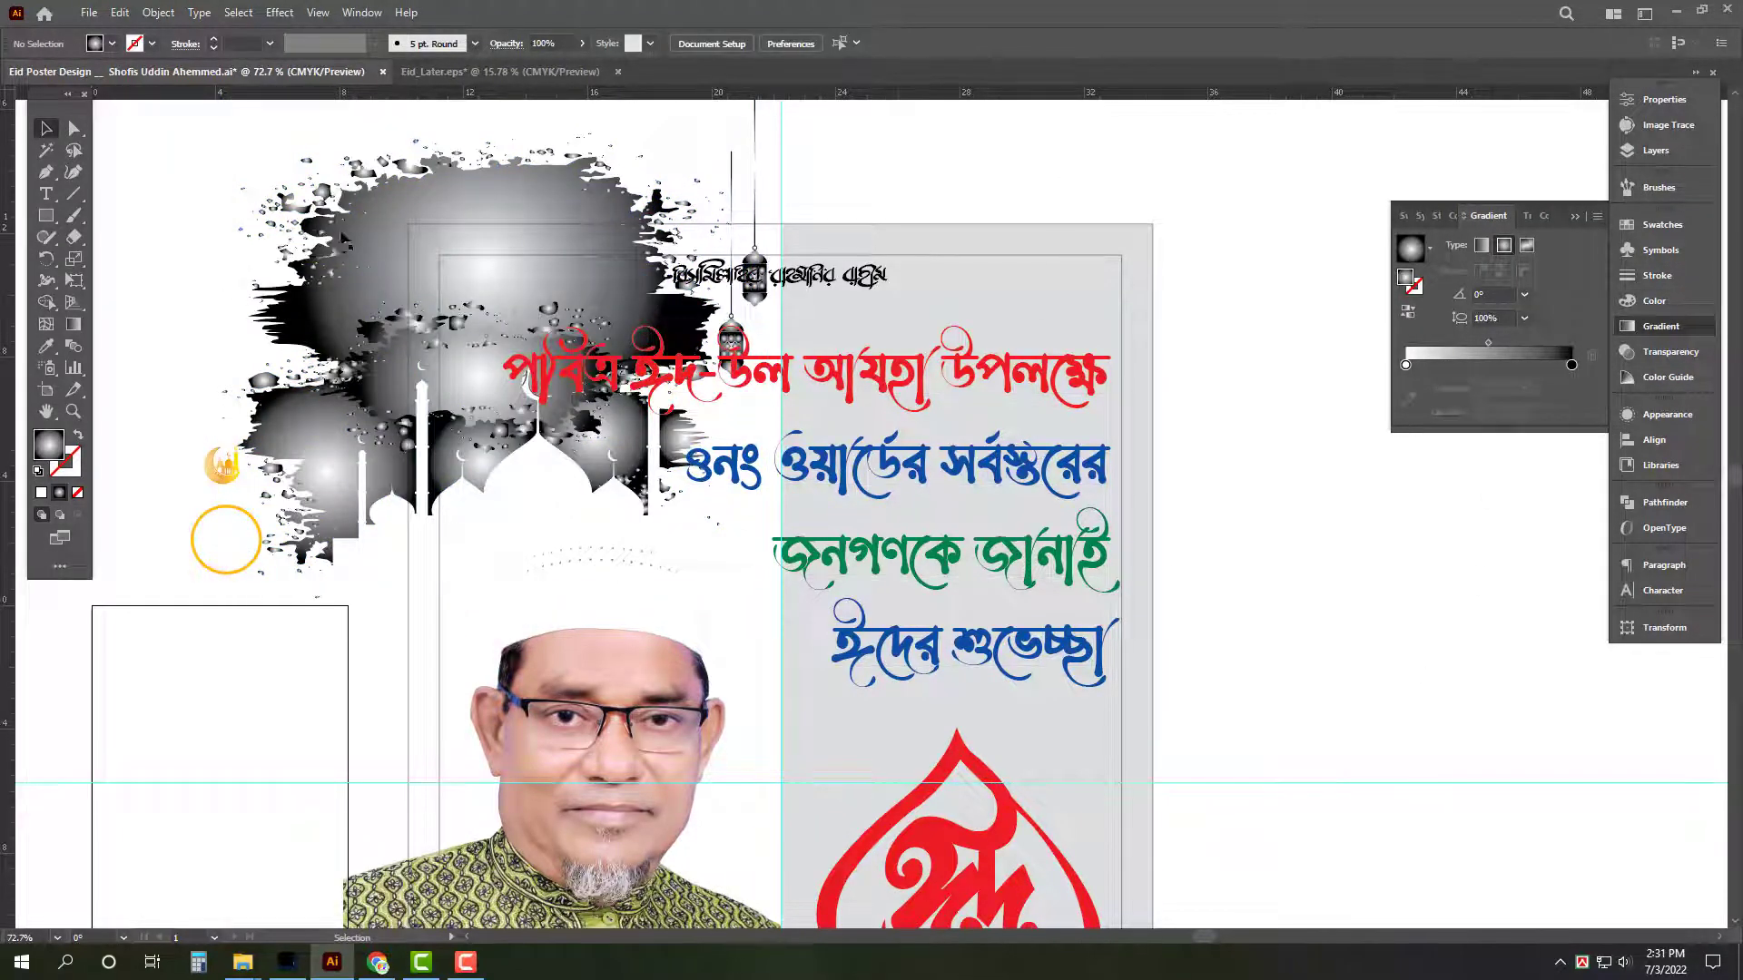
# Recolour the gradient's dark stop on the brush-stroke group to cyan in CMYK, C 100% and K 0%.
pyautogui.click(531, 273)
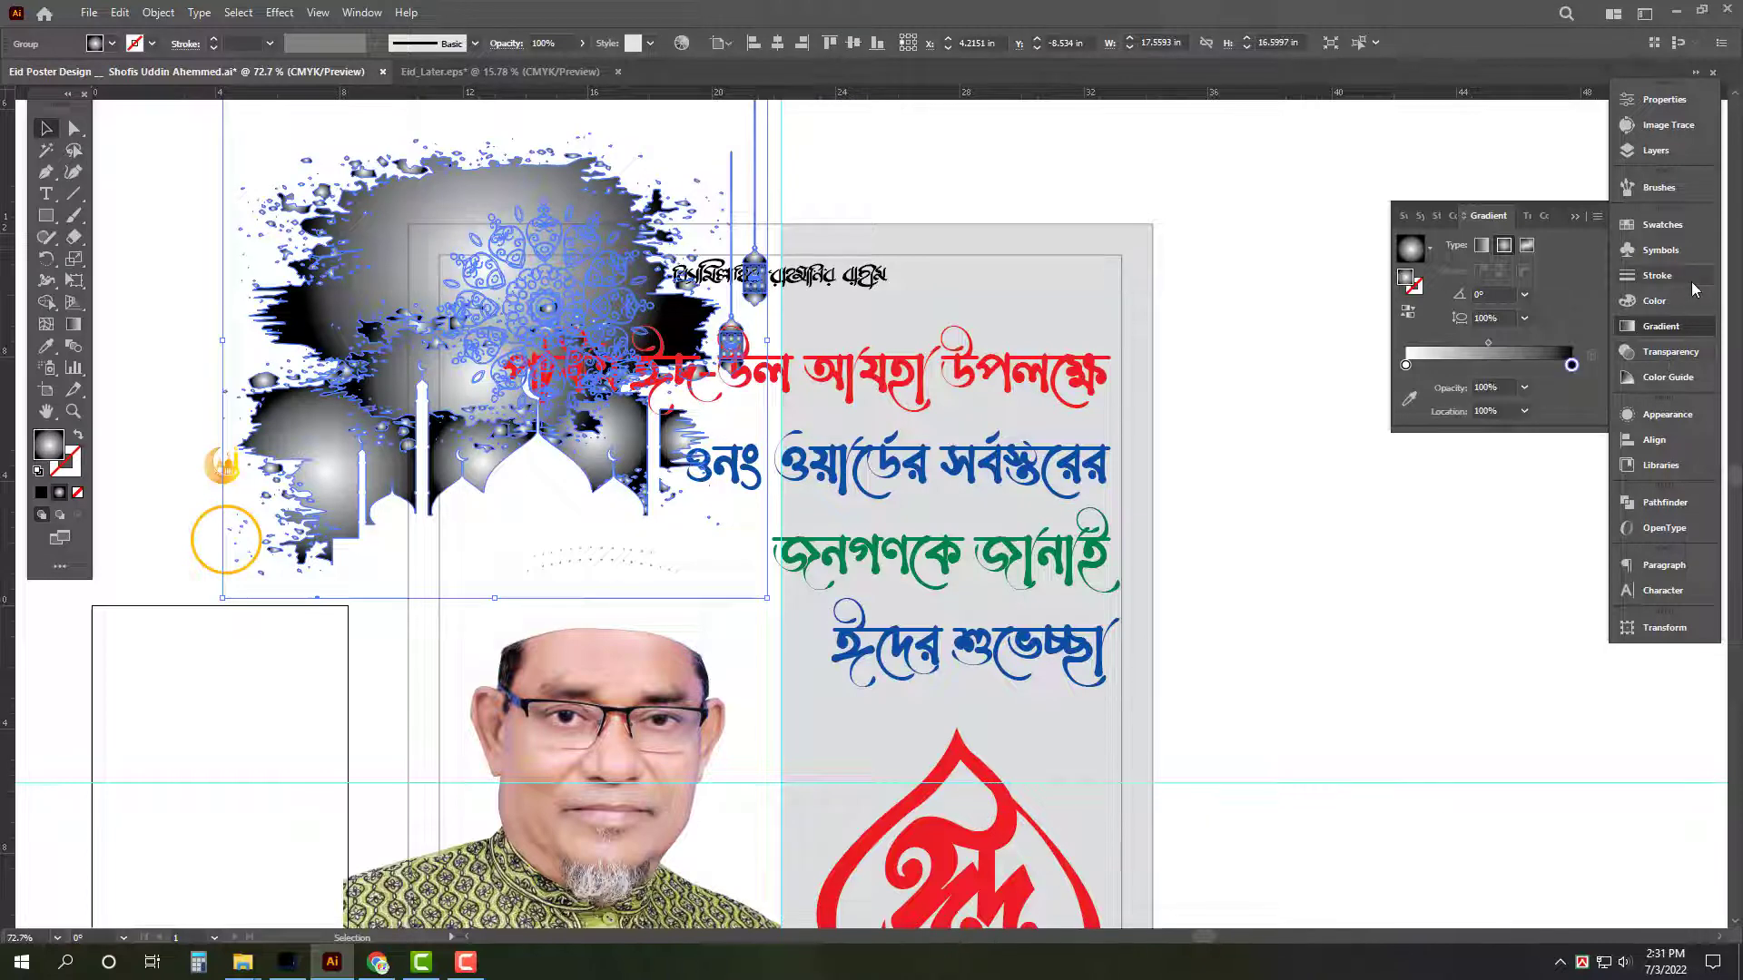
pyautogui.click(1654, 301)
pyautogui.click(1596, 218)
pyautogui.click(1468, 308)
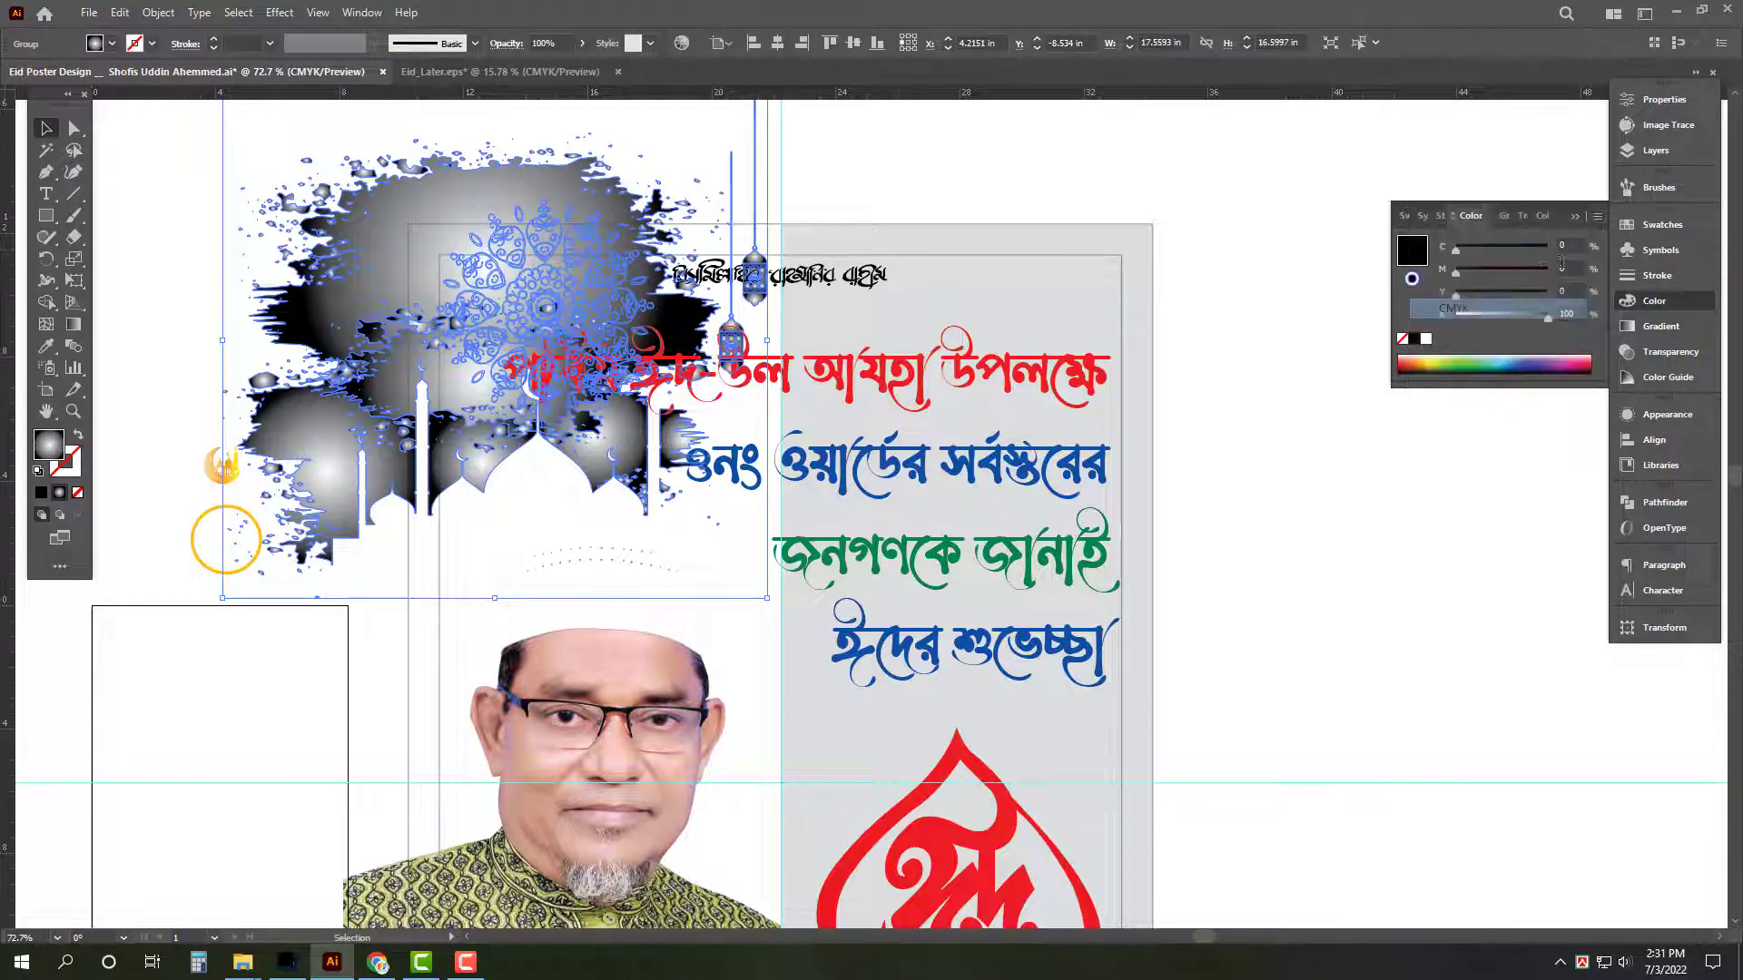
pyautogui.click(1546, 248)
pyautogui.moveTo(1514, 326); pyautogui.dragTo(1353, 445)
pyautogui.click(1445, 511)
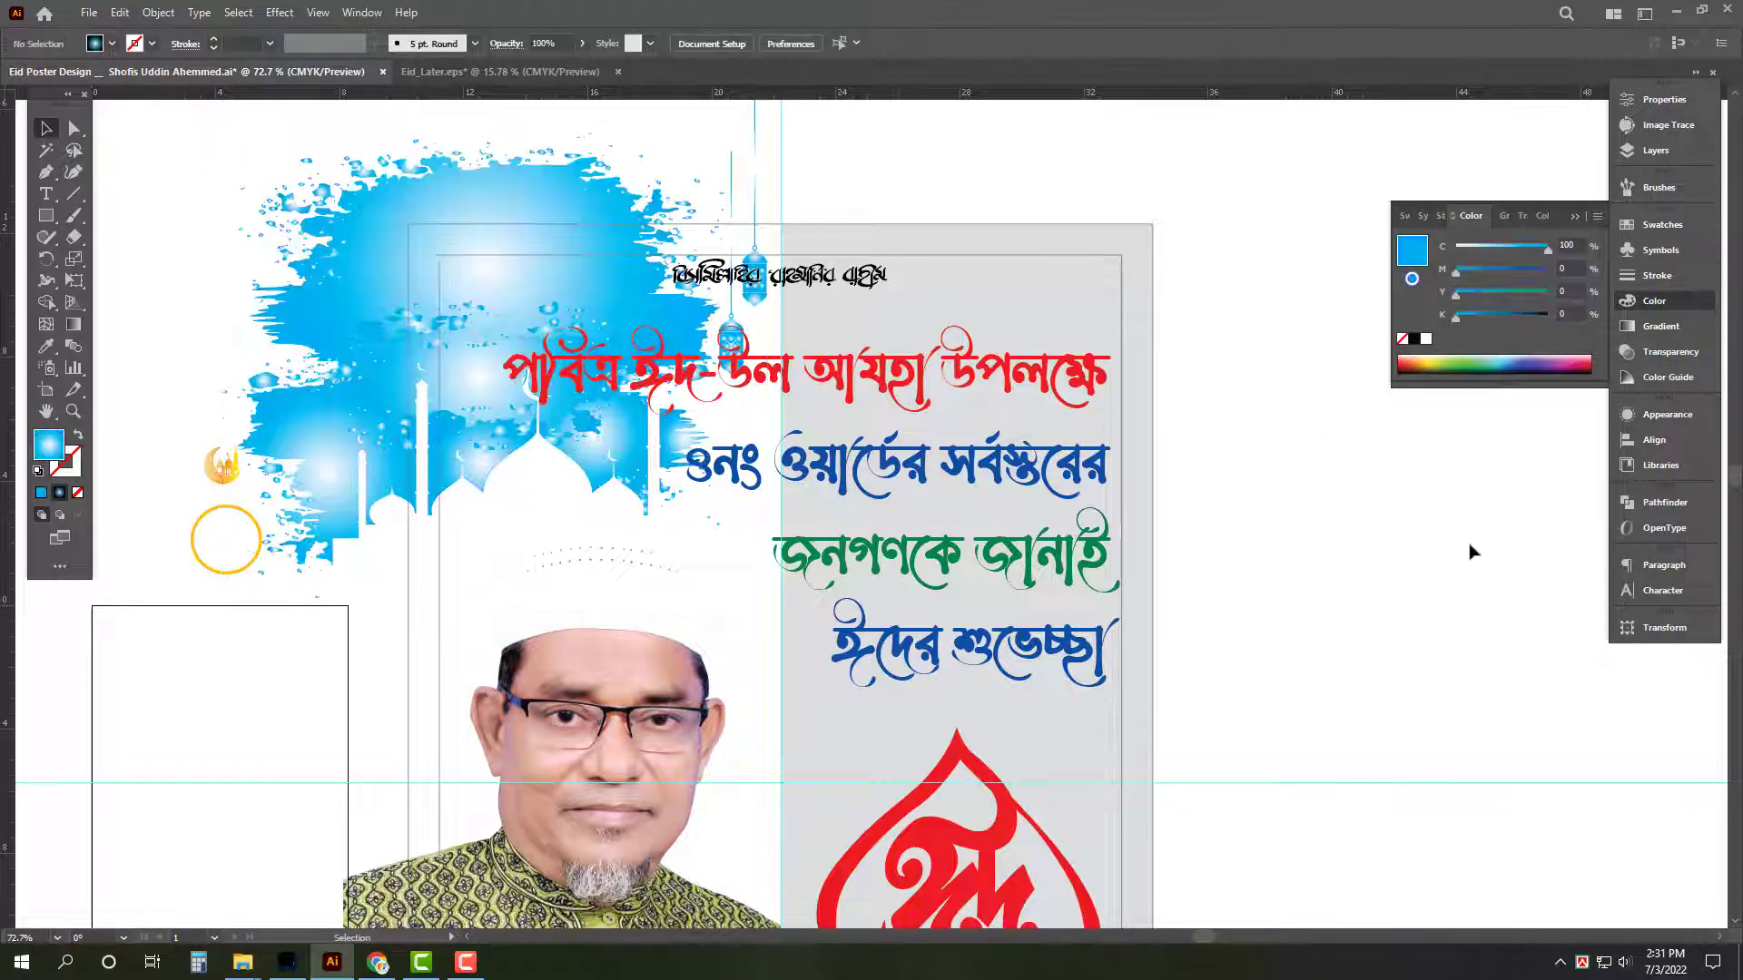
# Move the cyan gradient brush-stroke mosque group straight up so it rises beyond the poster's upper edge.
pyautogui.click(502, 210)
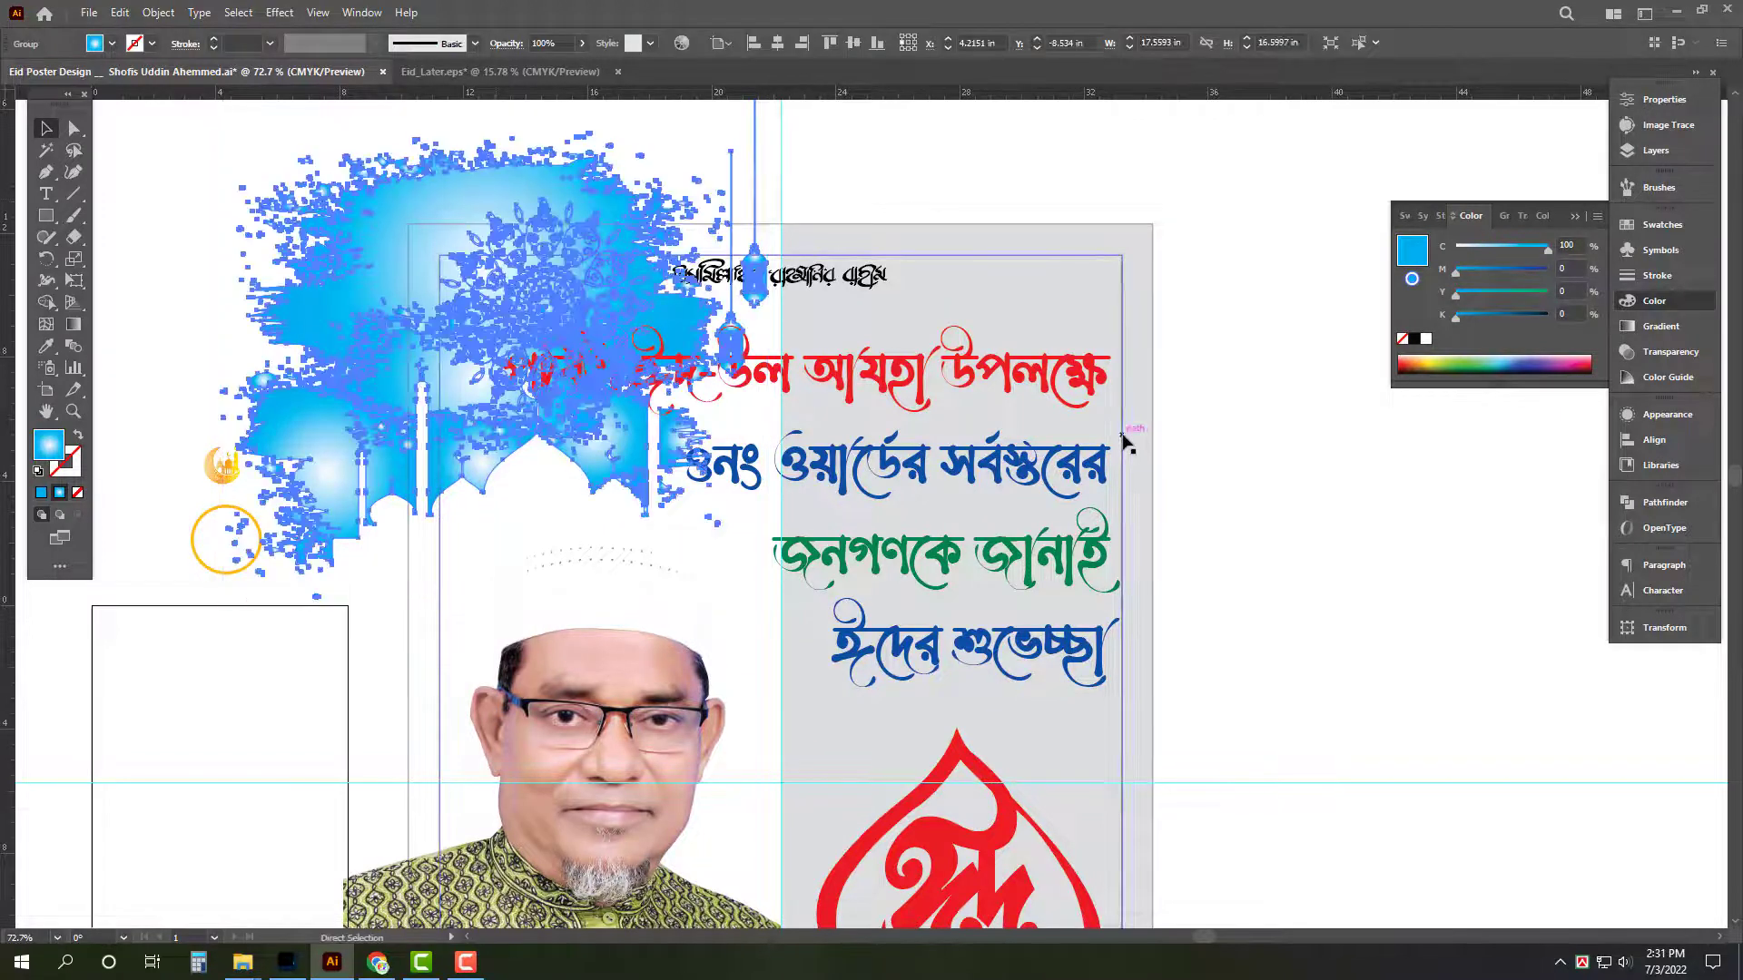
pyautogui.click(1182, 458)
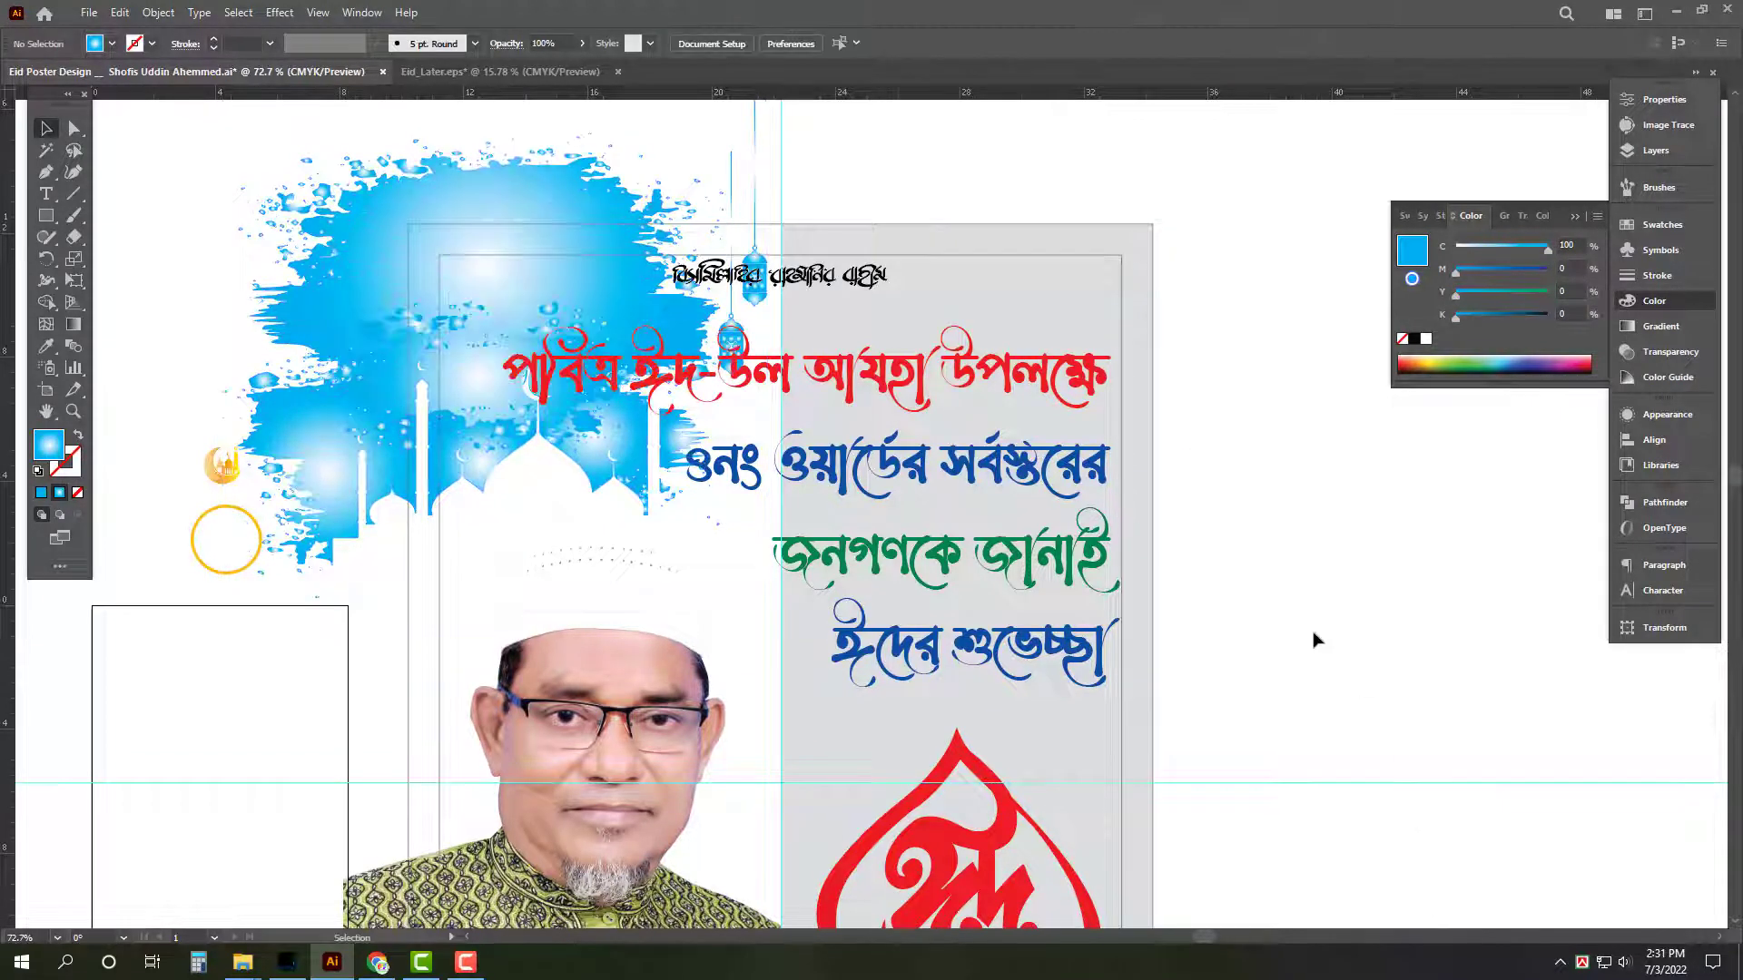
pyautogui.click(544, 182)
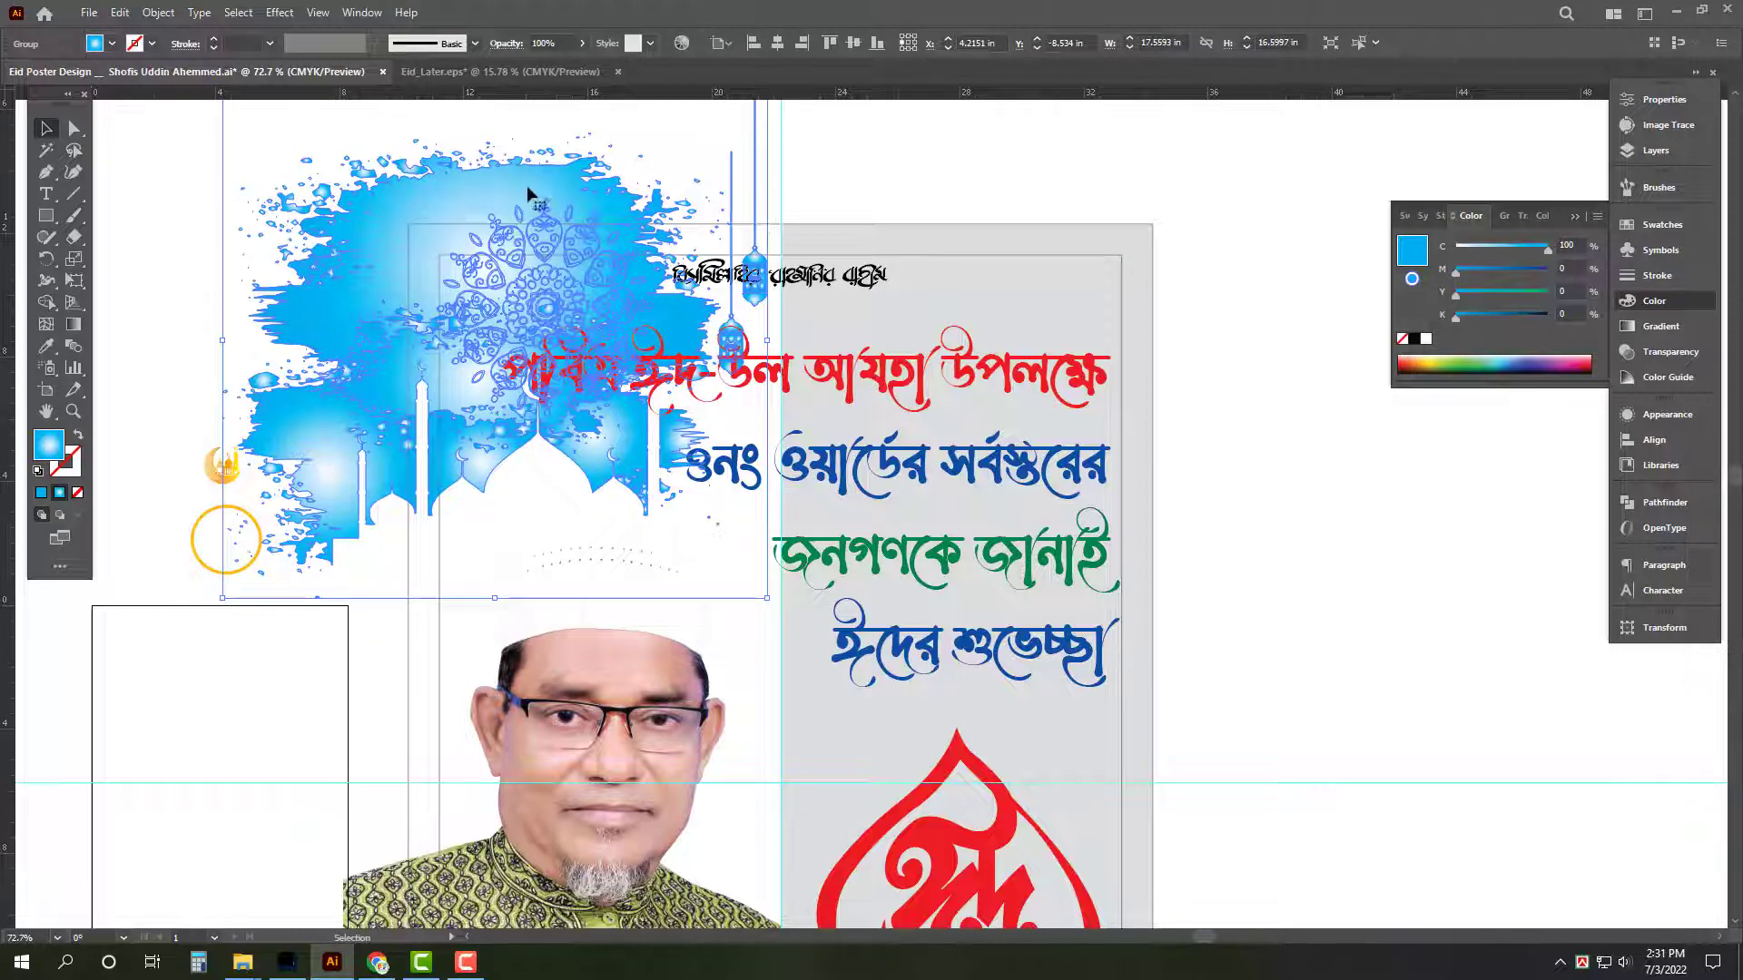
pyautogui.moveTo(527, 190); pyautogui.dragTo(531, 84)
pyautogui.click(1282, 172)
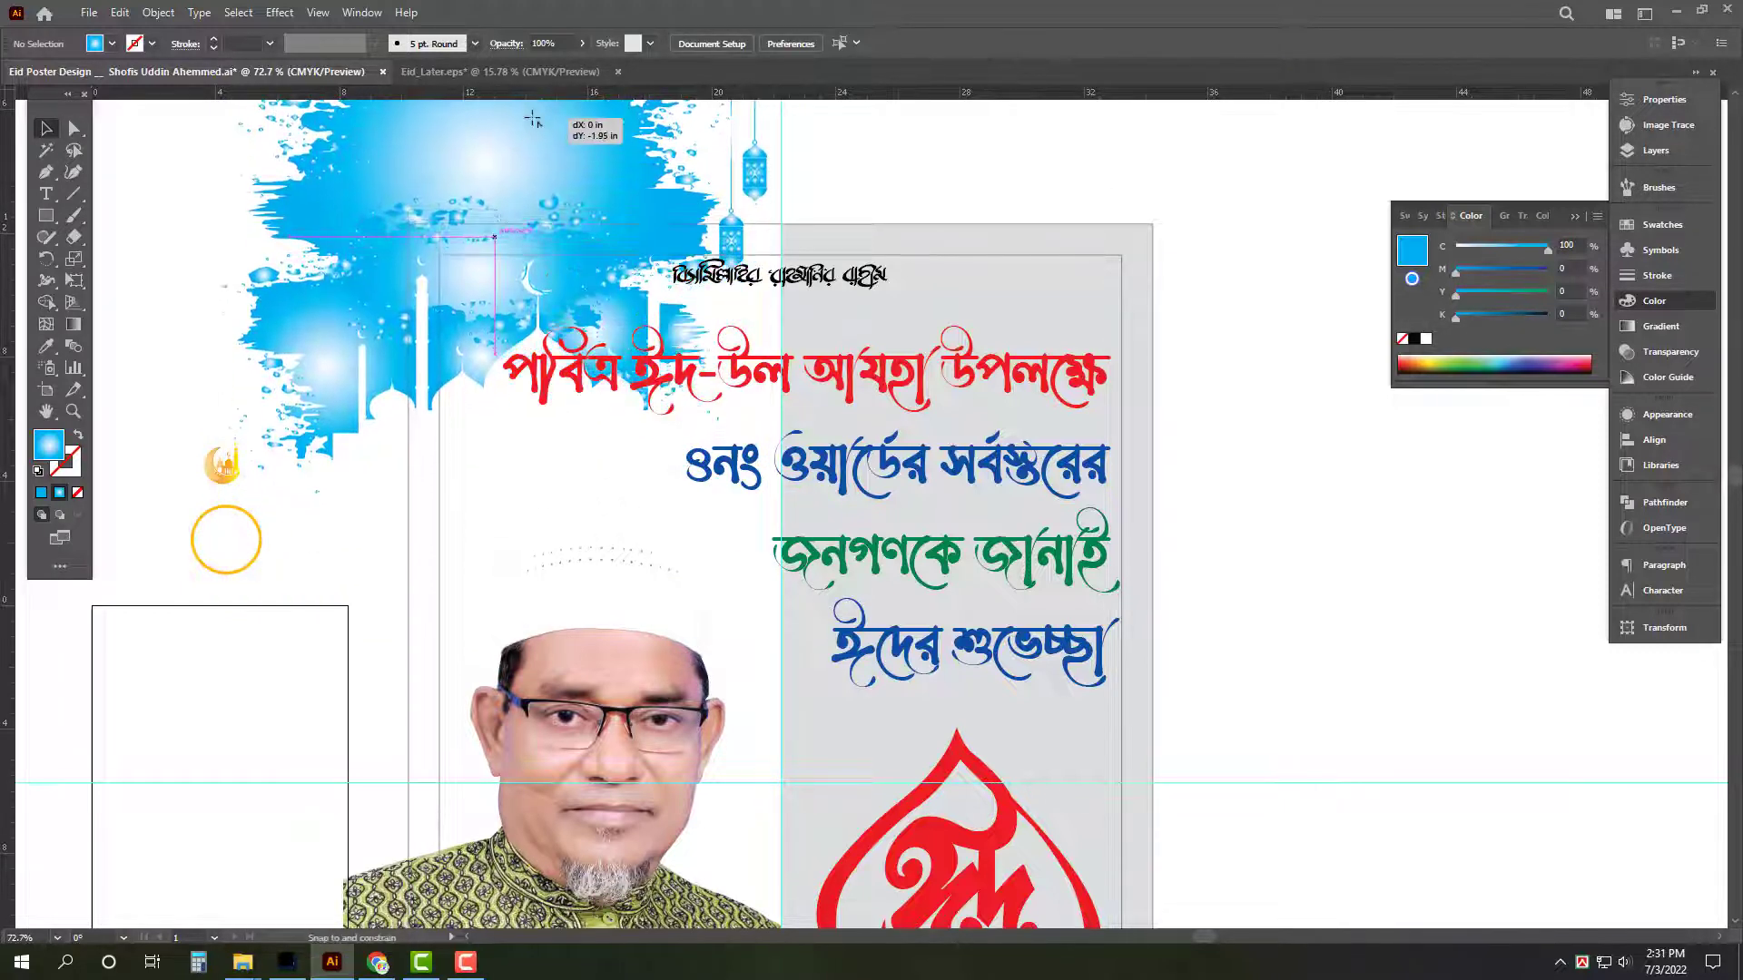
pyautogui.click(1289, 198)
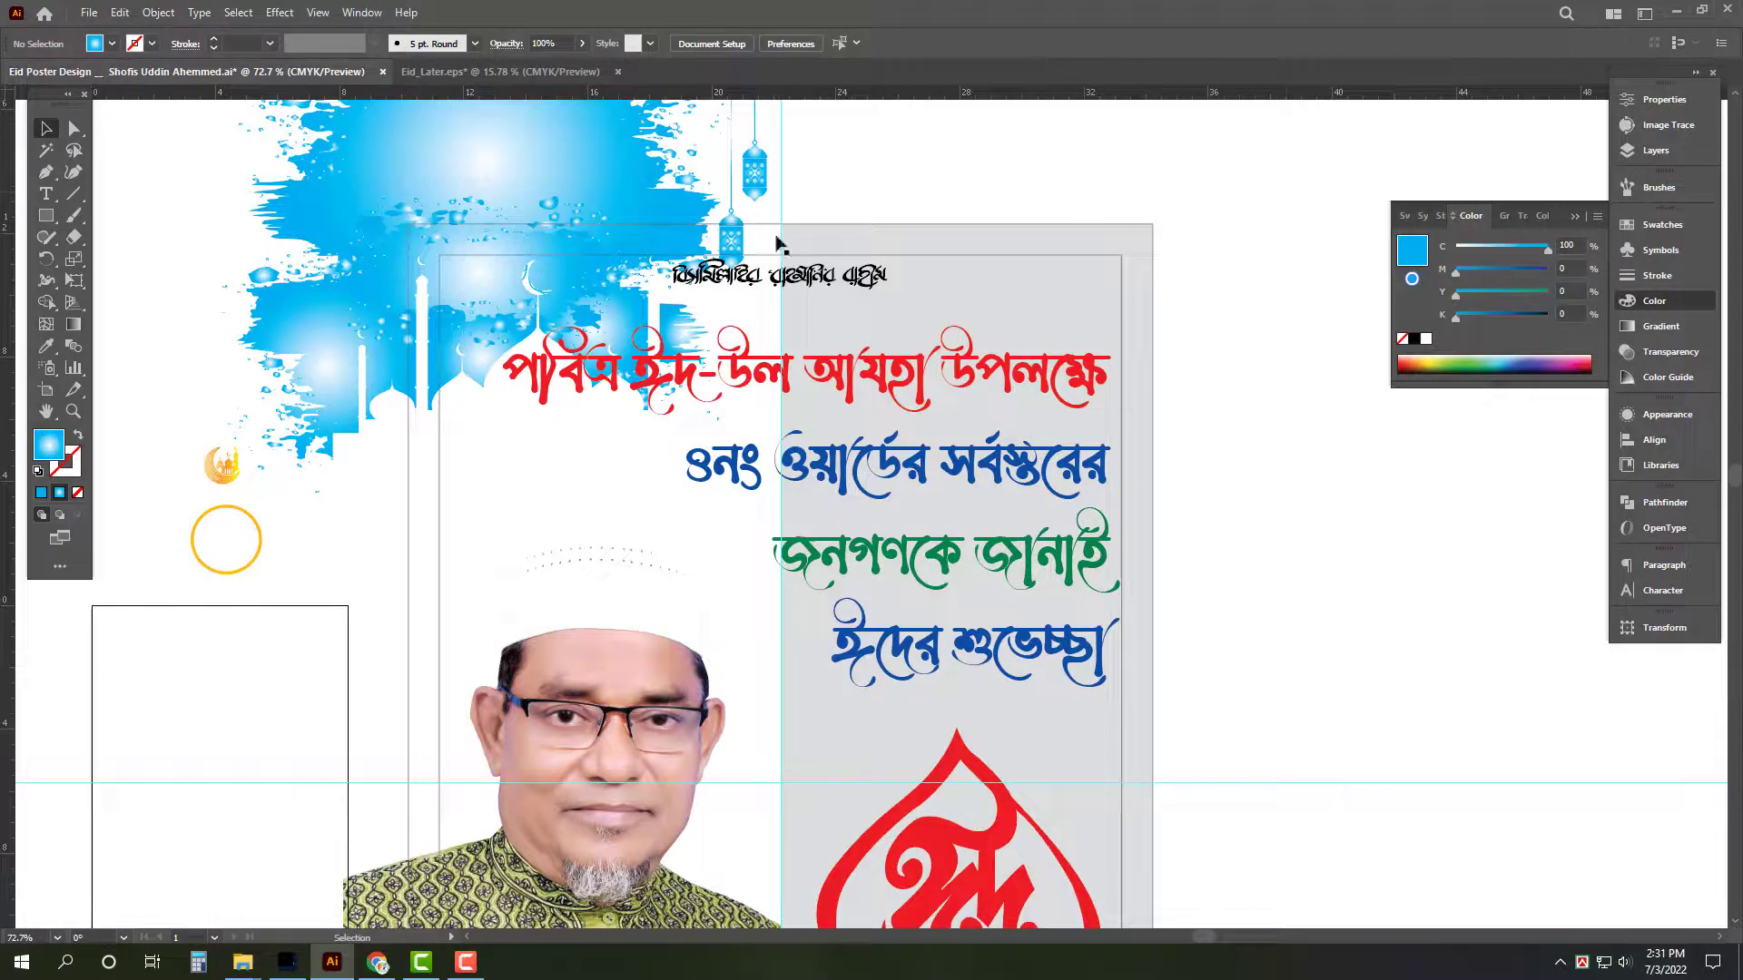
pyautogui.click(443, 165)
pyautogui.rightClick(451, 138)
pyautogui.click(1091, 174)
pyautogui.moveTo(740, 427); pyautogui.dragTo(667, 354)
pyautogui.click(943, 389)
pyautogui.moveTo(991, 436); pyautogui.dragTo(962, 440)
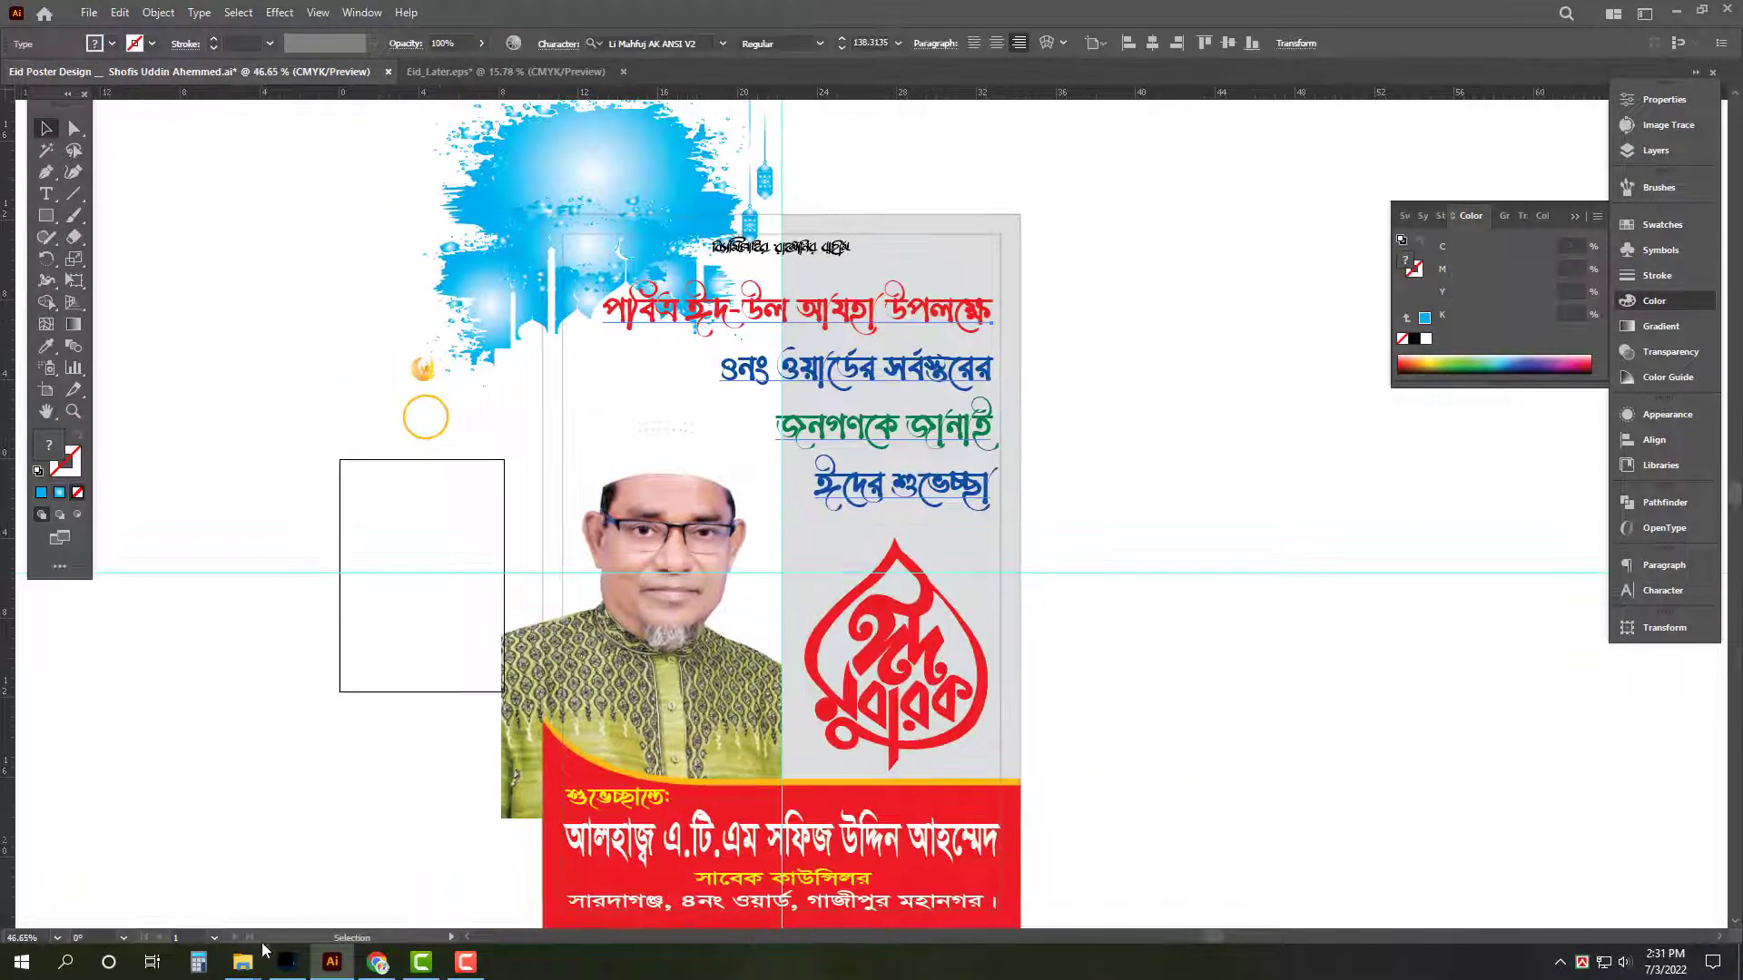
# Switch to File Explorer, find the yellow-to-teal background 1_12.jpg in G:\Background\Desings and place it on the Illustrator poster.
pyautogui.moveTo(259, 953)
pyautogui.click(168, 858)
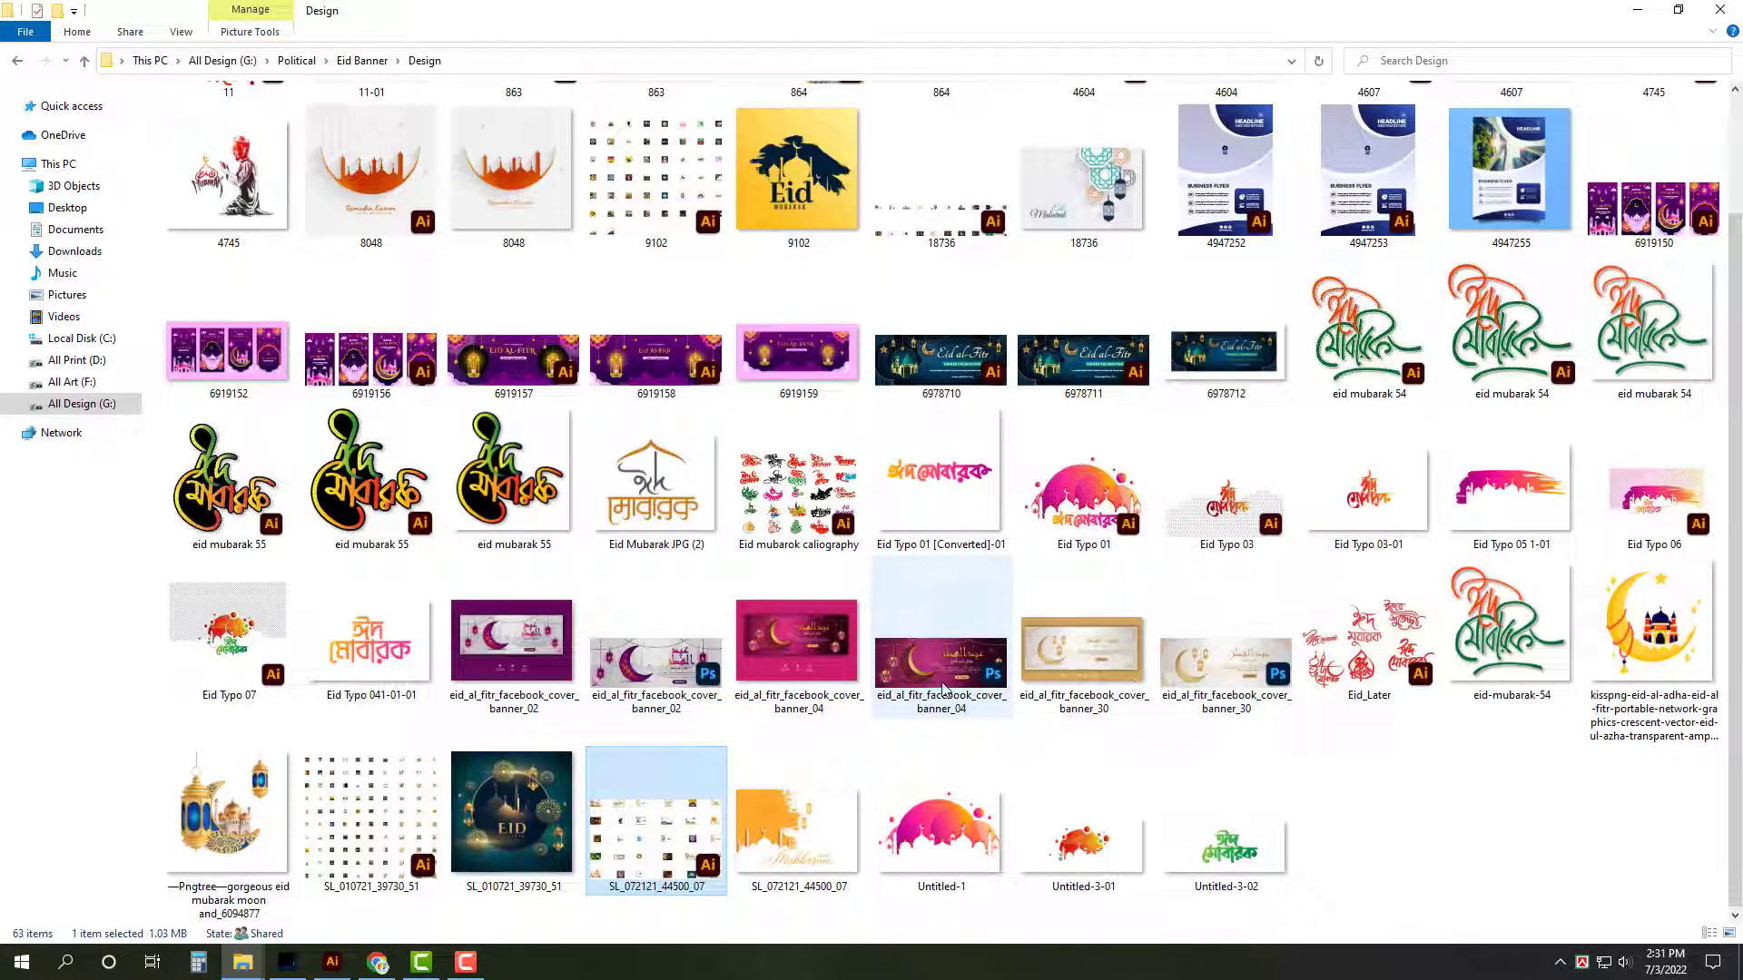
pyautogui.click(1408, 786)
pyautogui.scroll(1, 1407, 782)
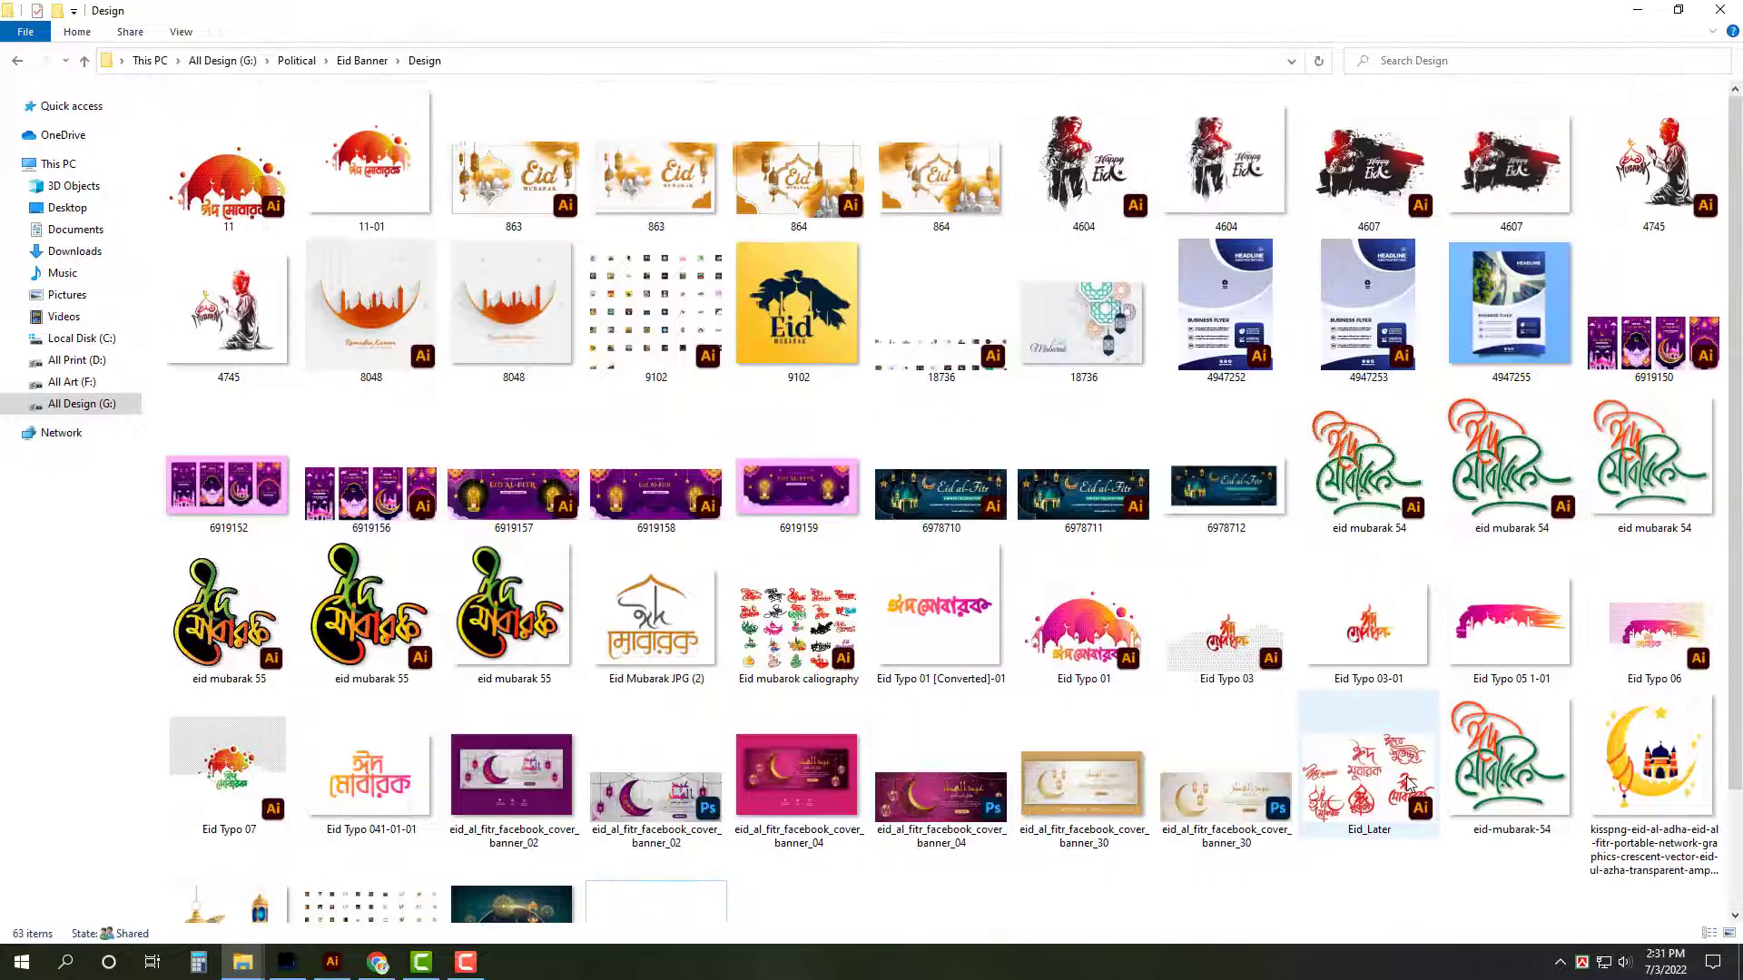
pyautogui.scroll(-1, 1408, 782)
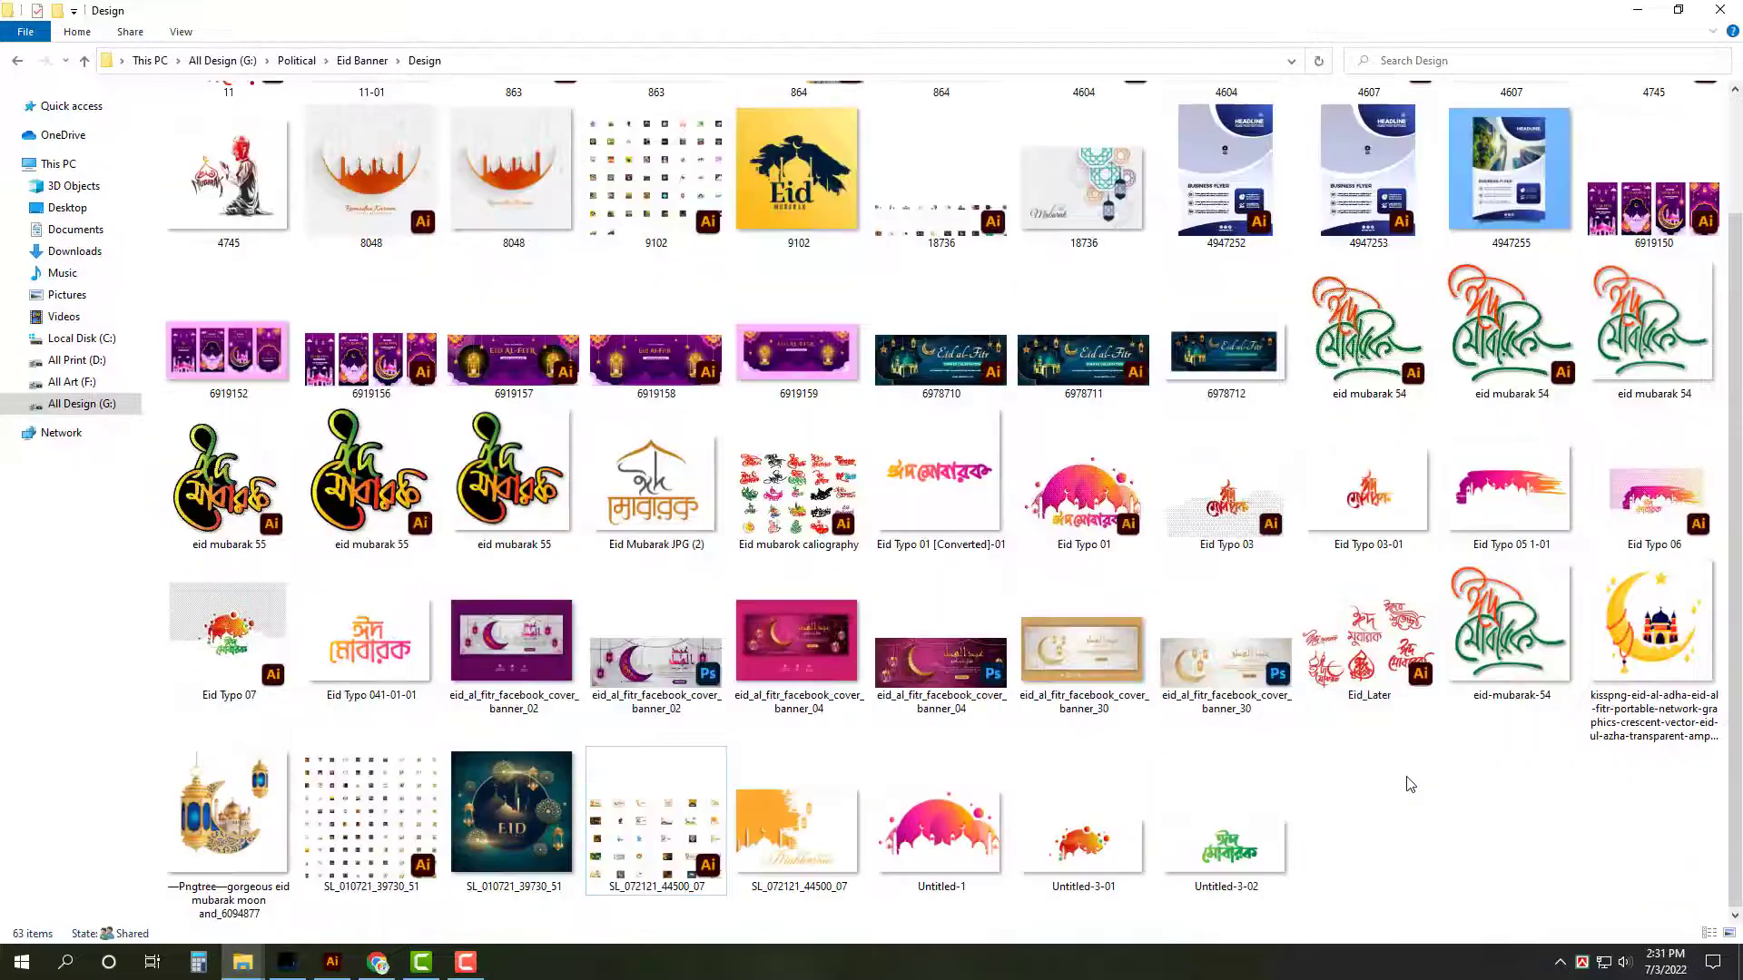
pyautogui.click(81, 404)
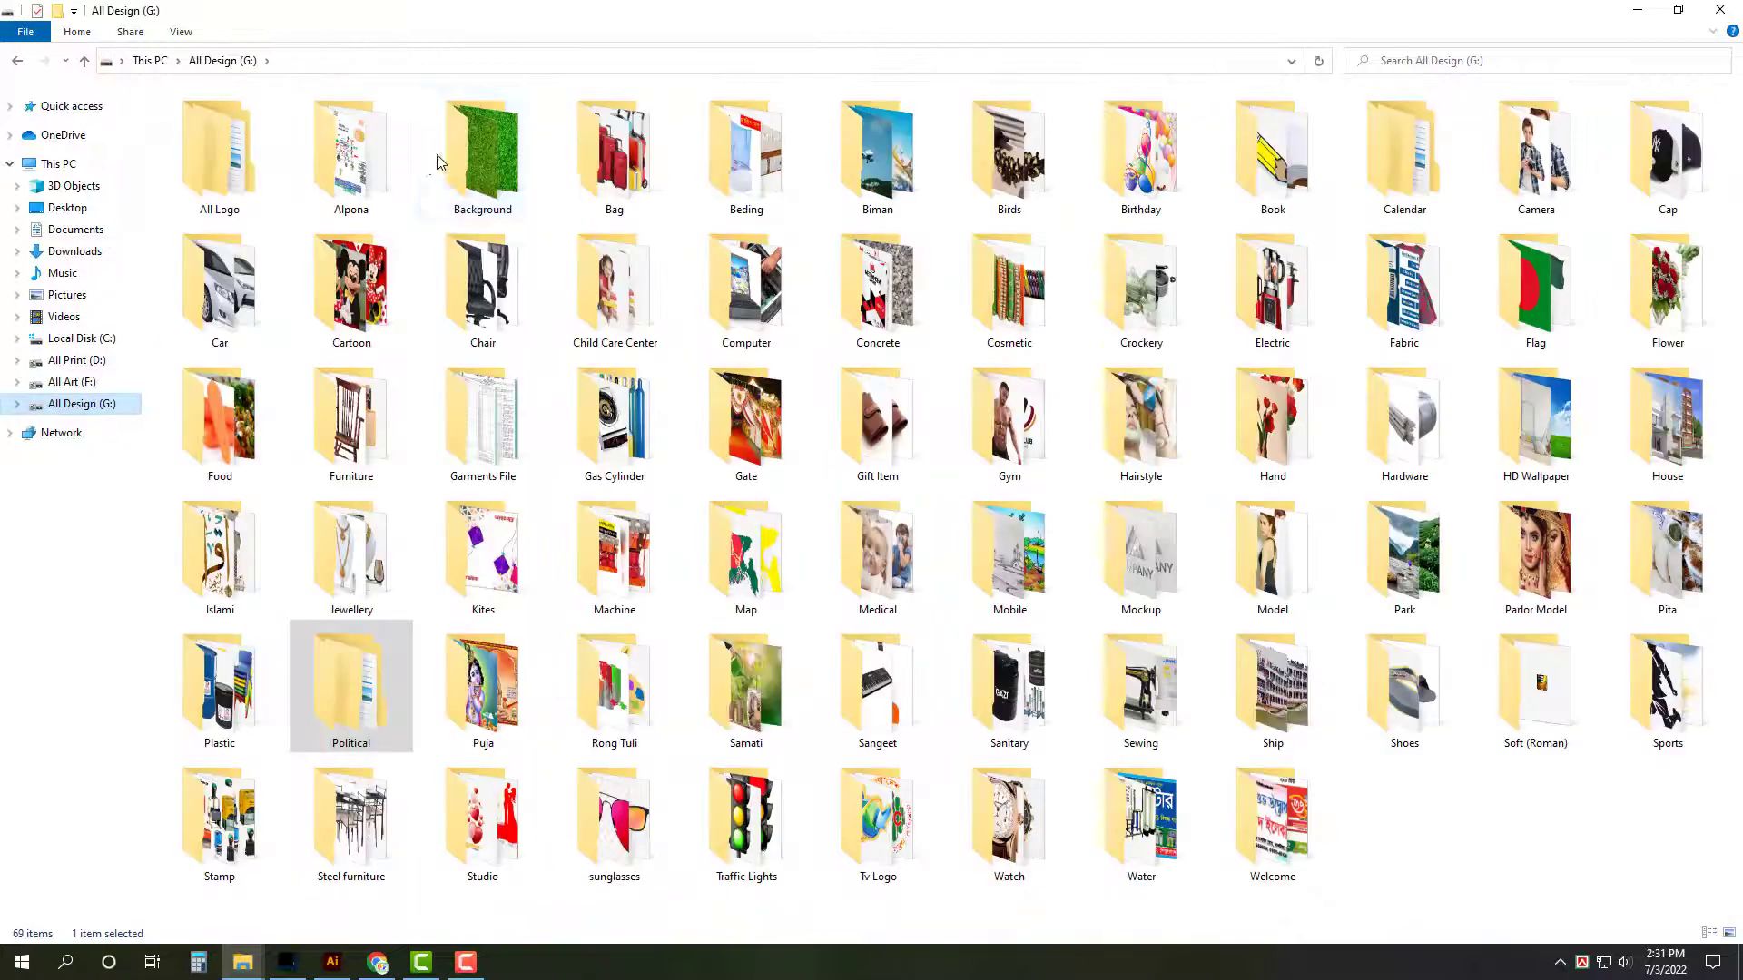
pyautogui.doubleClick(467, 209)
pyautogui.doubleClick(630, 143)
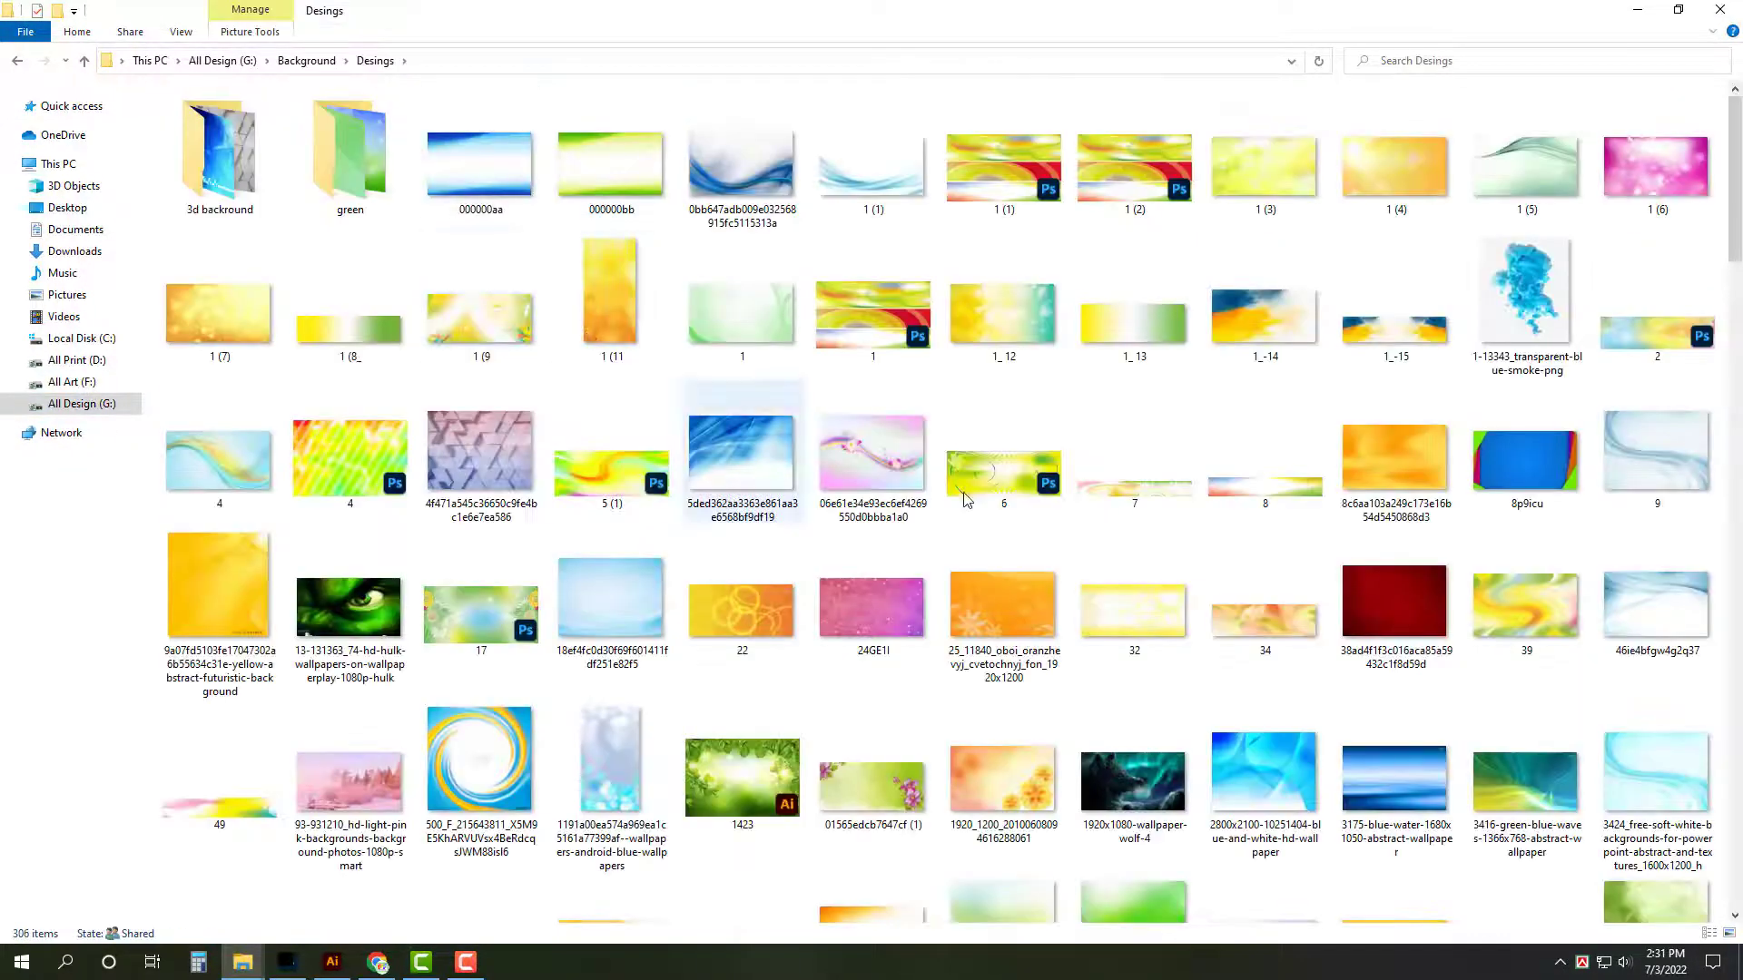
pyautogui.scroll(-1, 1048, 482)
pyautogui.click(332, 962)
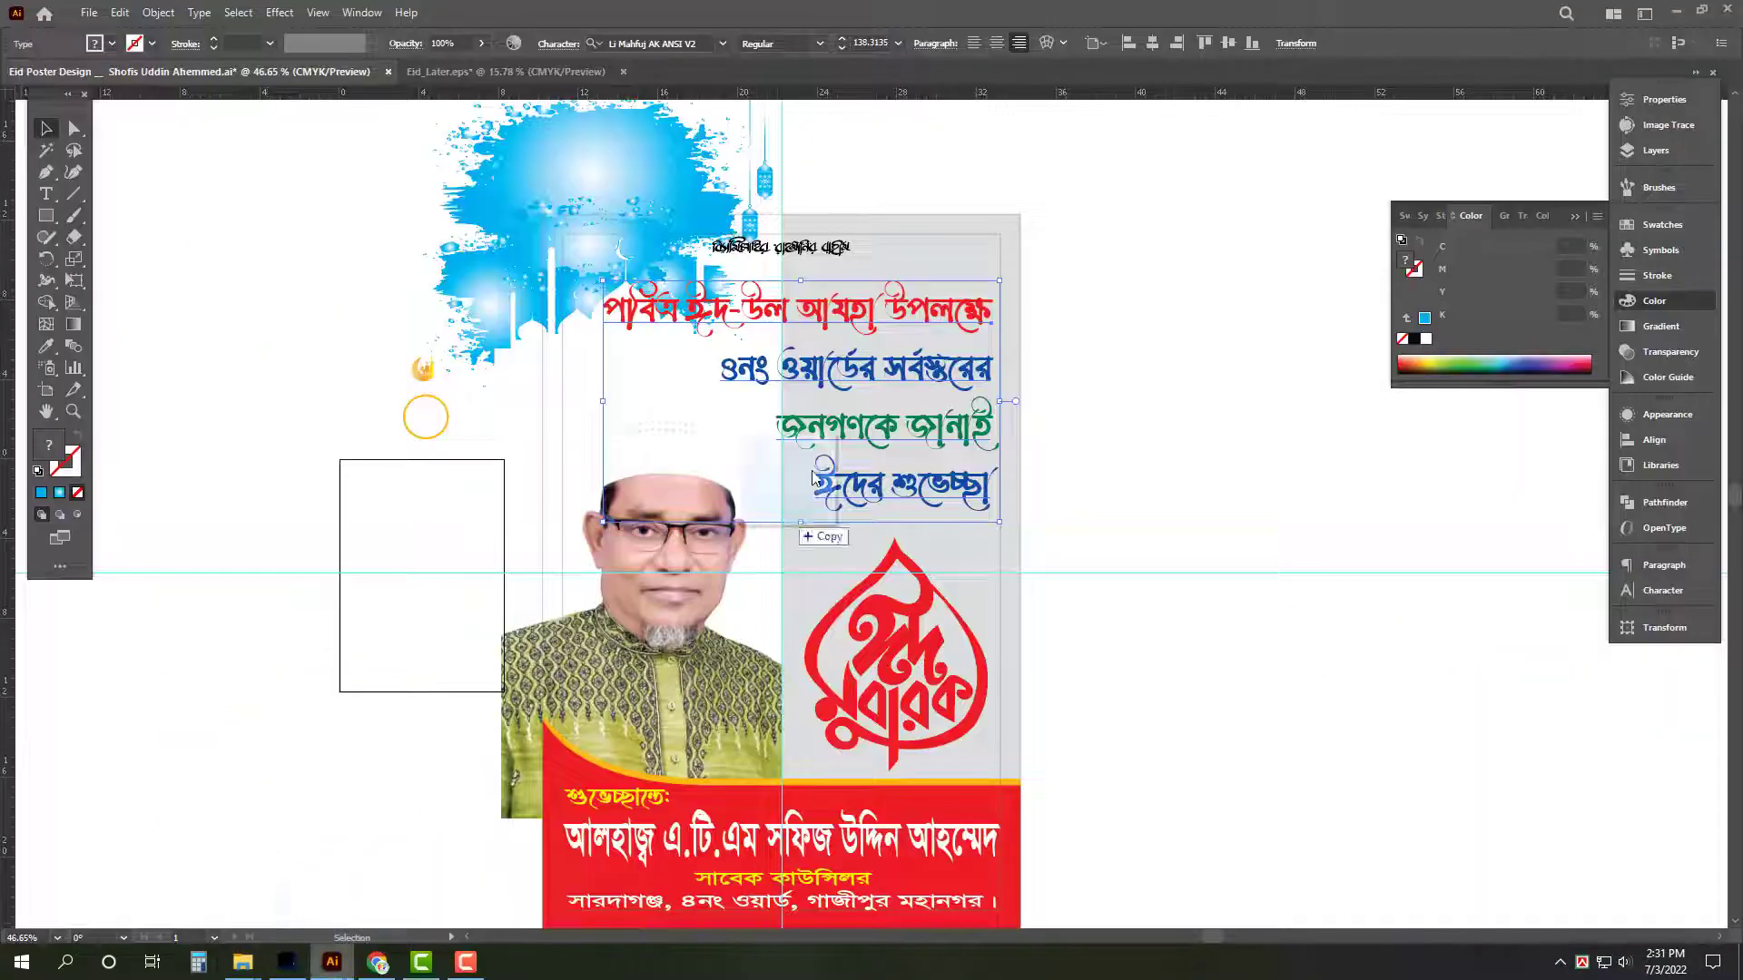
pyautogui.moveTo(982, 468); pyautogui.dragTo(1005, 452)
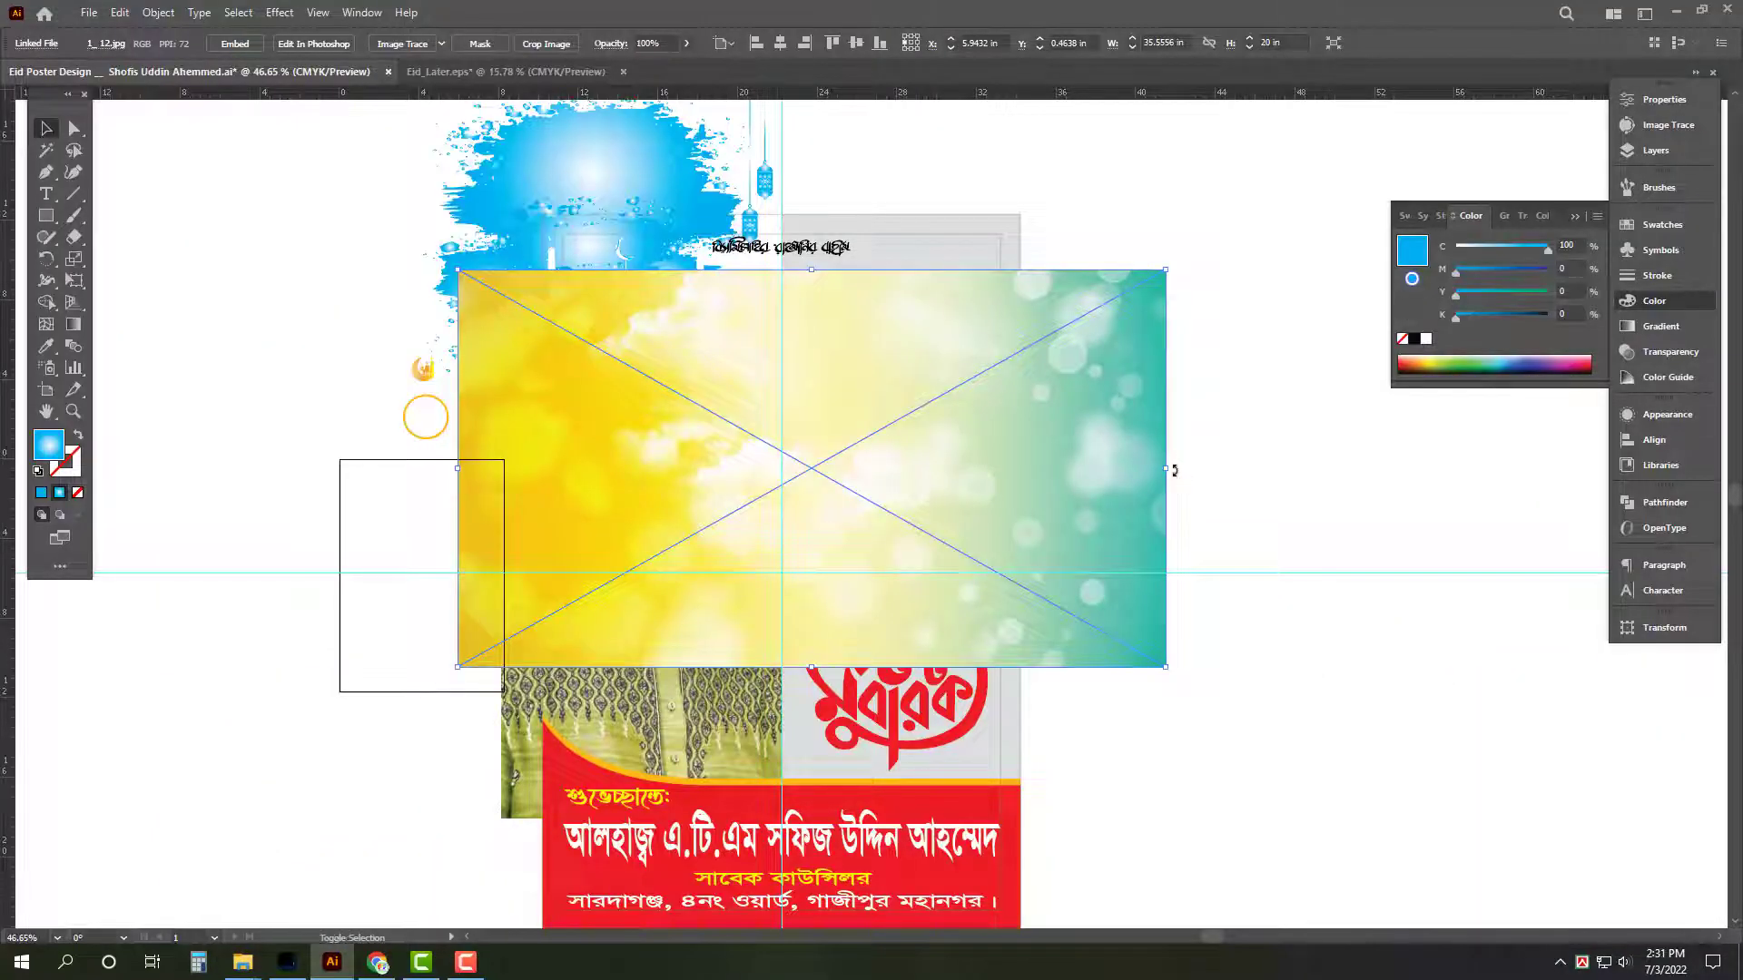
# Rotate the placed background to portrait, enlarge it to about 25 in by 44.5 in across the poster's width and send it behind the artwork.
pyautogui.moveTo(1173, 471); pyautogui.dragTo(812, 832)
pyautogui.scroll(-1, 854, 597)
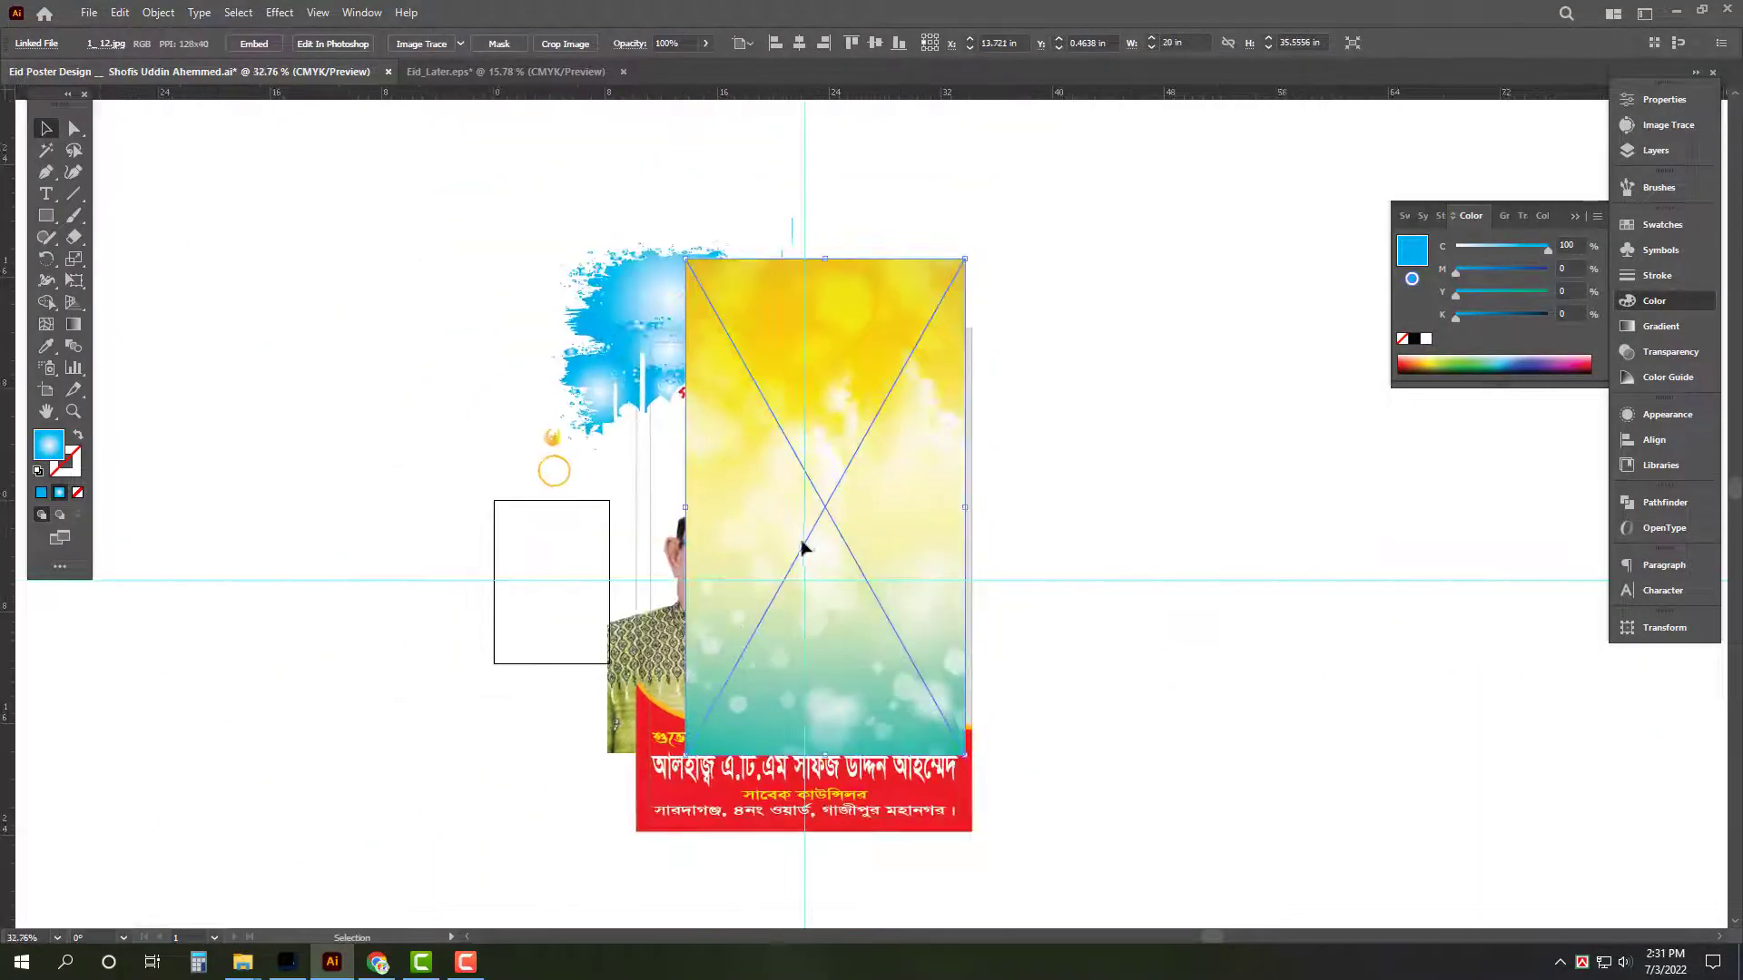
pyautogui.moveTo(803, 547); pyautogui.dragTo(739, 572)
pyautogui.moveTo(975, 528); pyautogui.dragTo(970, 527)
# Embed the background image in the document and switch to the full-screen view with menu bar.
pyautogui.click(1664, 99)
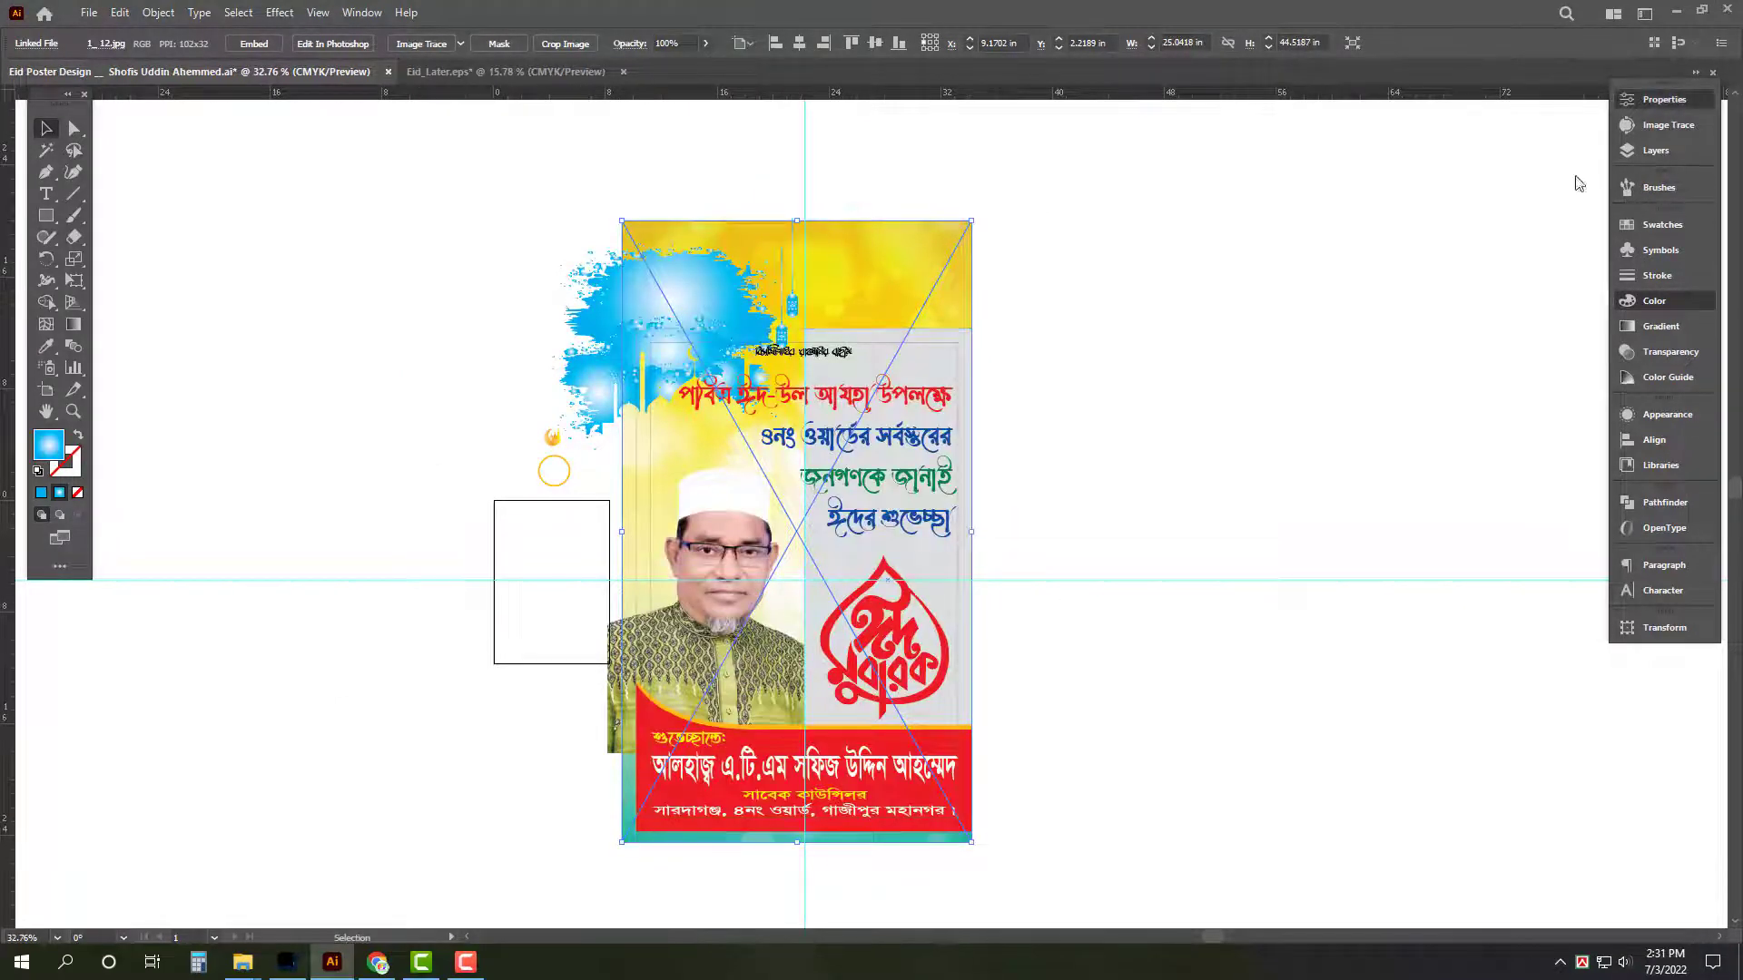
pyautogui.click(1463, 551)
pyautogui.click(1170, 378)
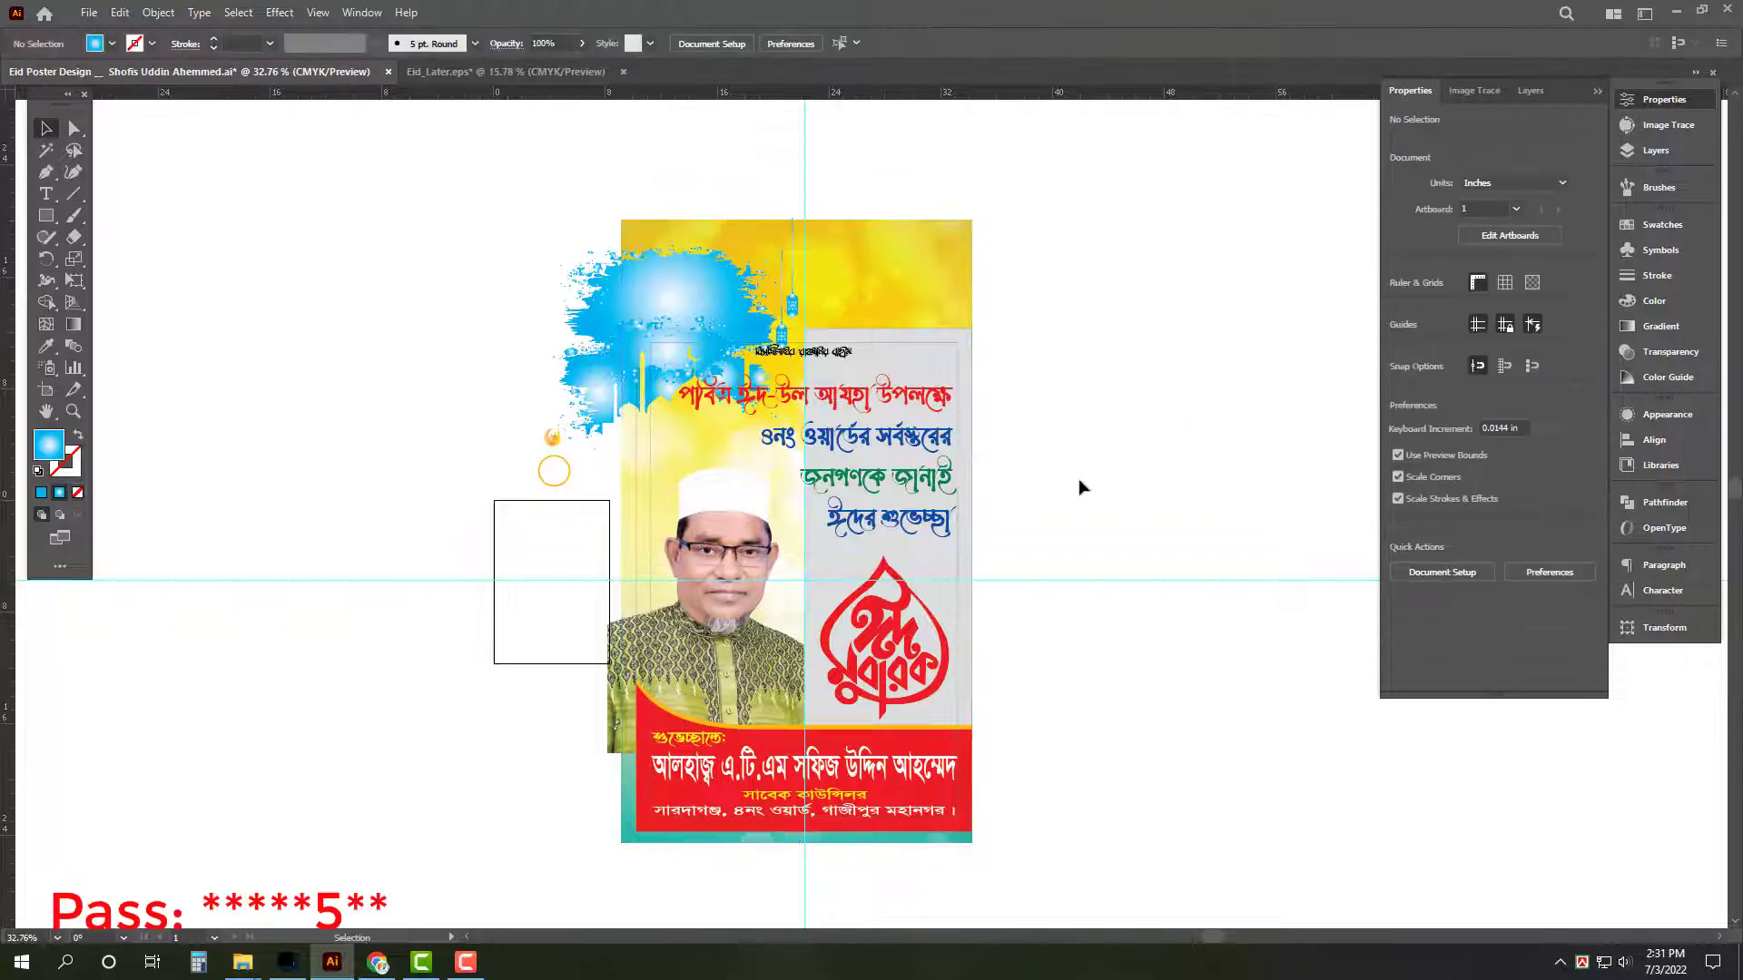
pyautogui.press('f')
pyautogui.scroll(3, 806, 508)
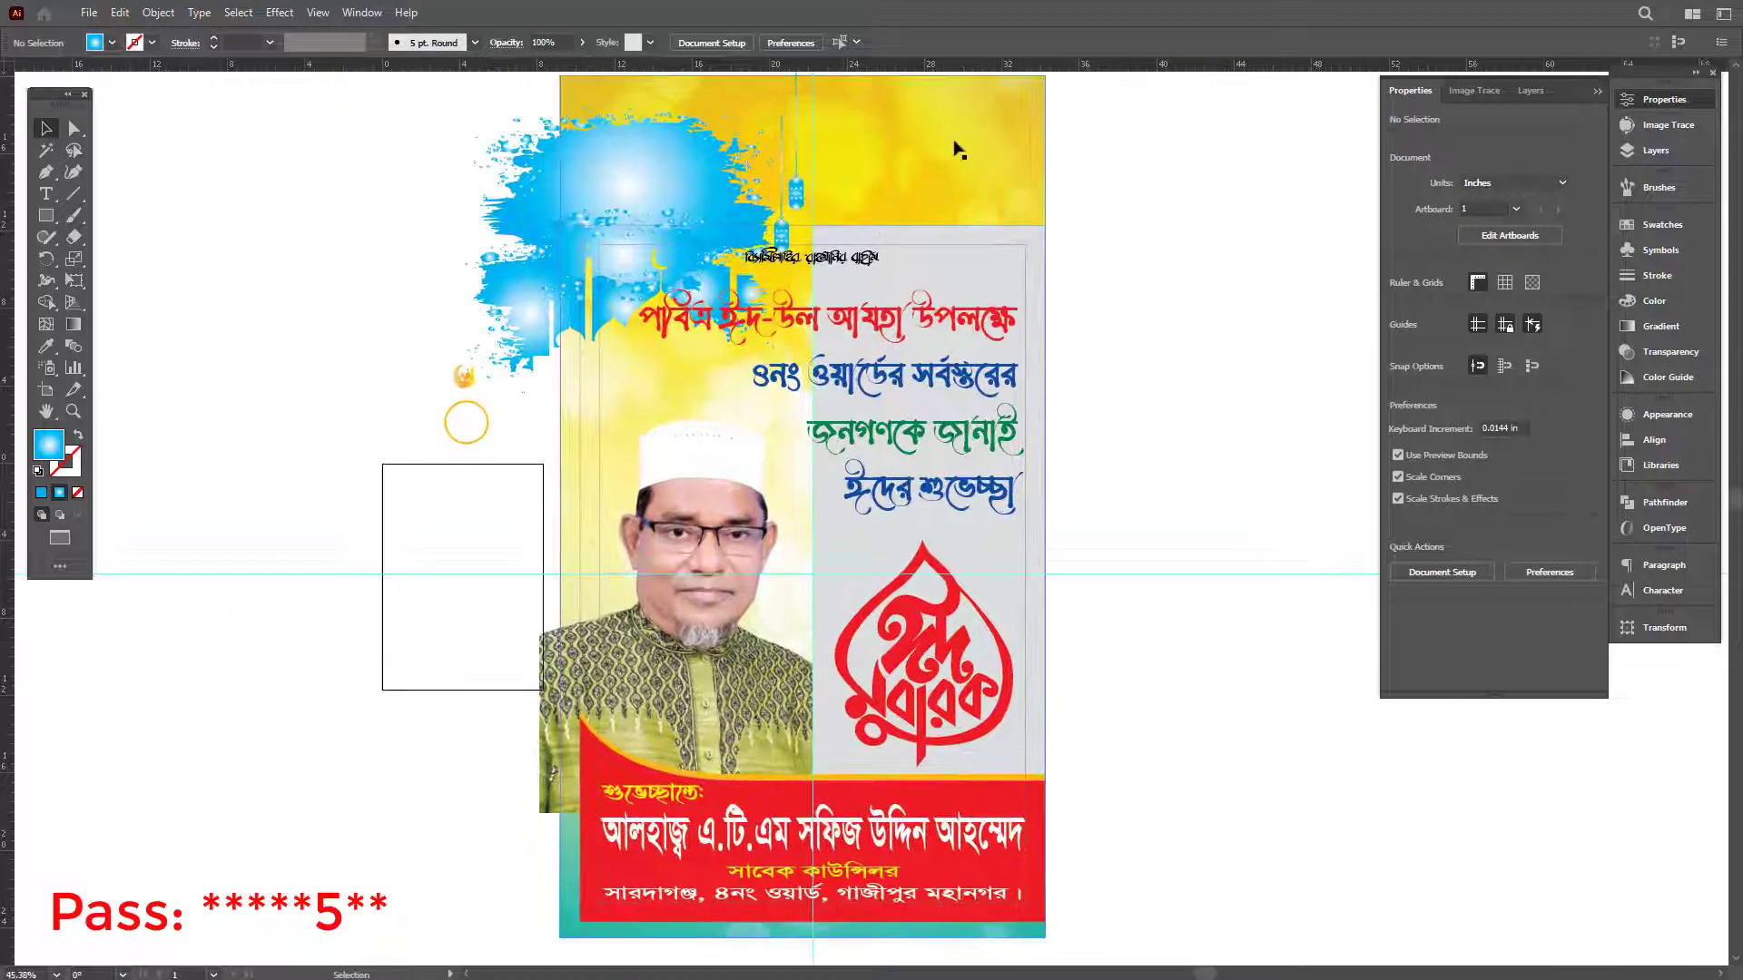
# Rotate the background image by 180° and align its upper edge with the poster's outer frame.
pyautogui.click(957, 139)
pyautogui.scroll(-2, 887, 164)
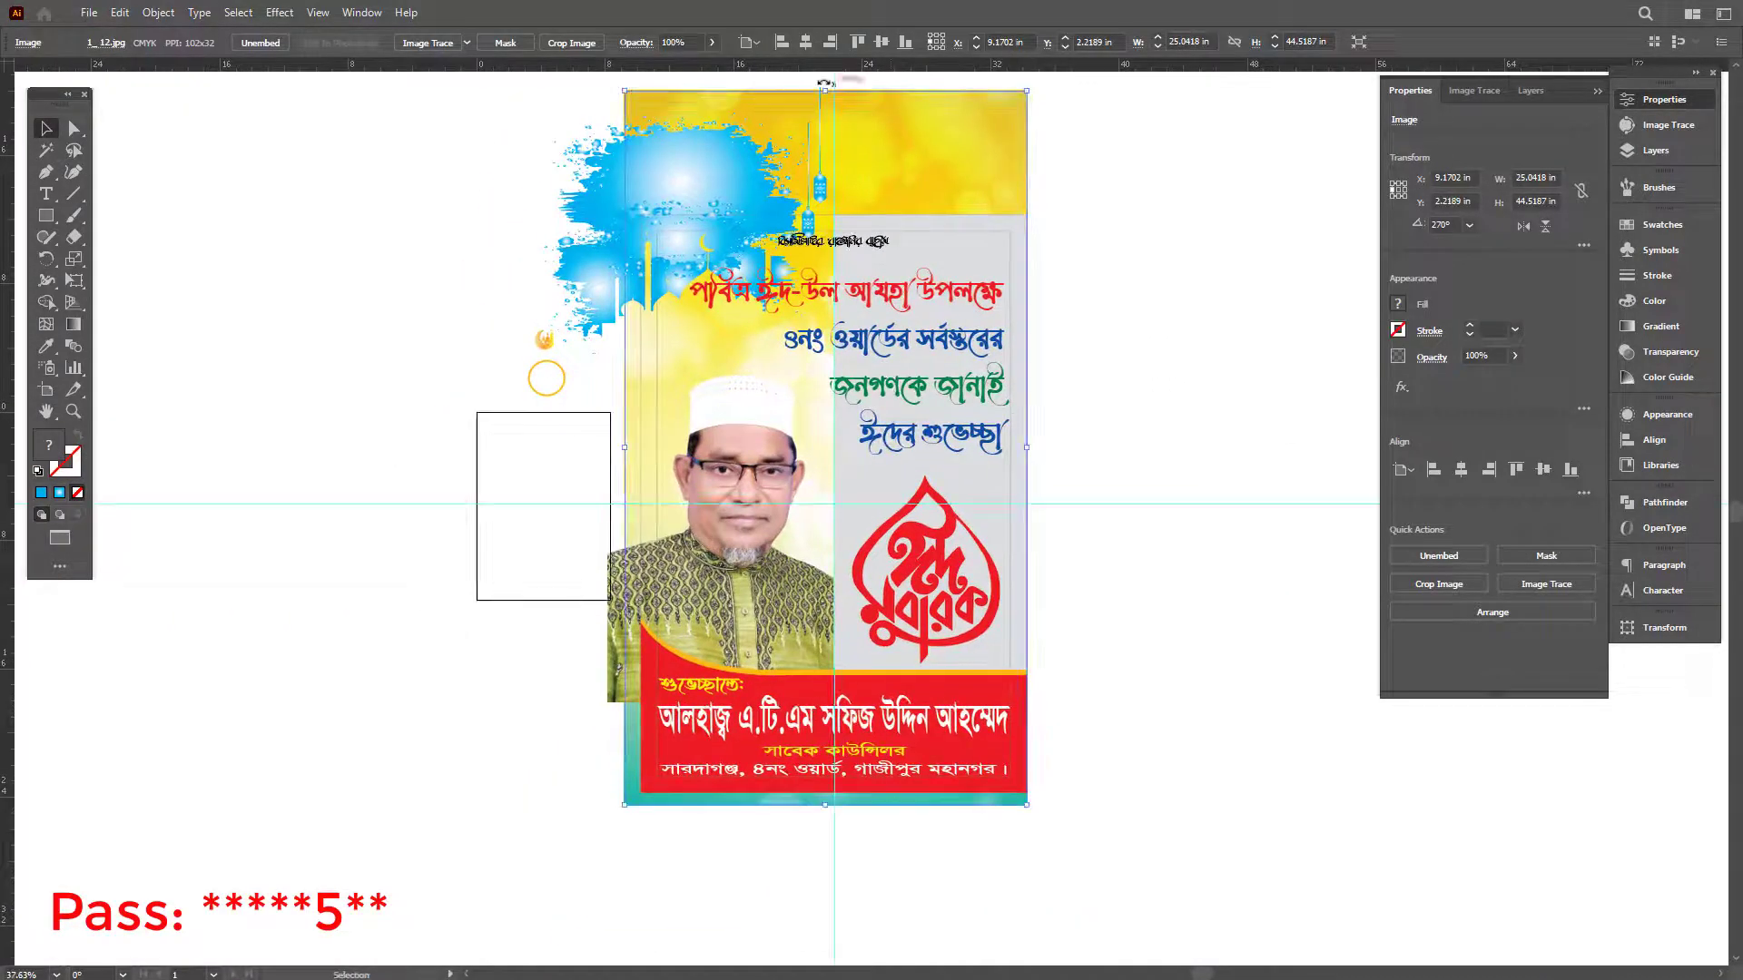
pyautogui.moveTo(1030, 436); pyautogui.dragTo(941, 877)
pyautogui.moveTo(955, 115); pyautogui.dragTo(973, 374)
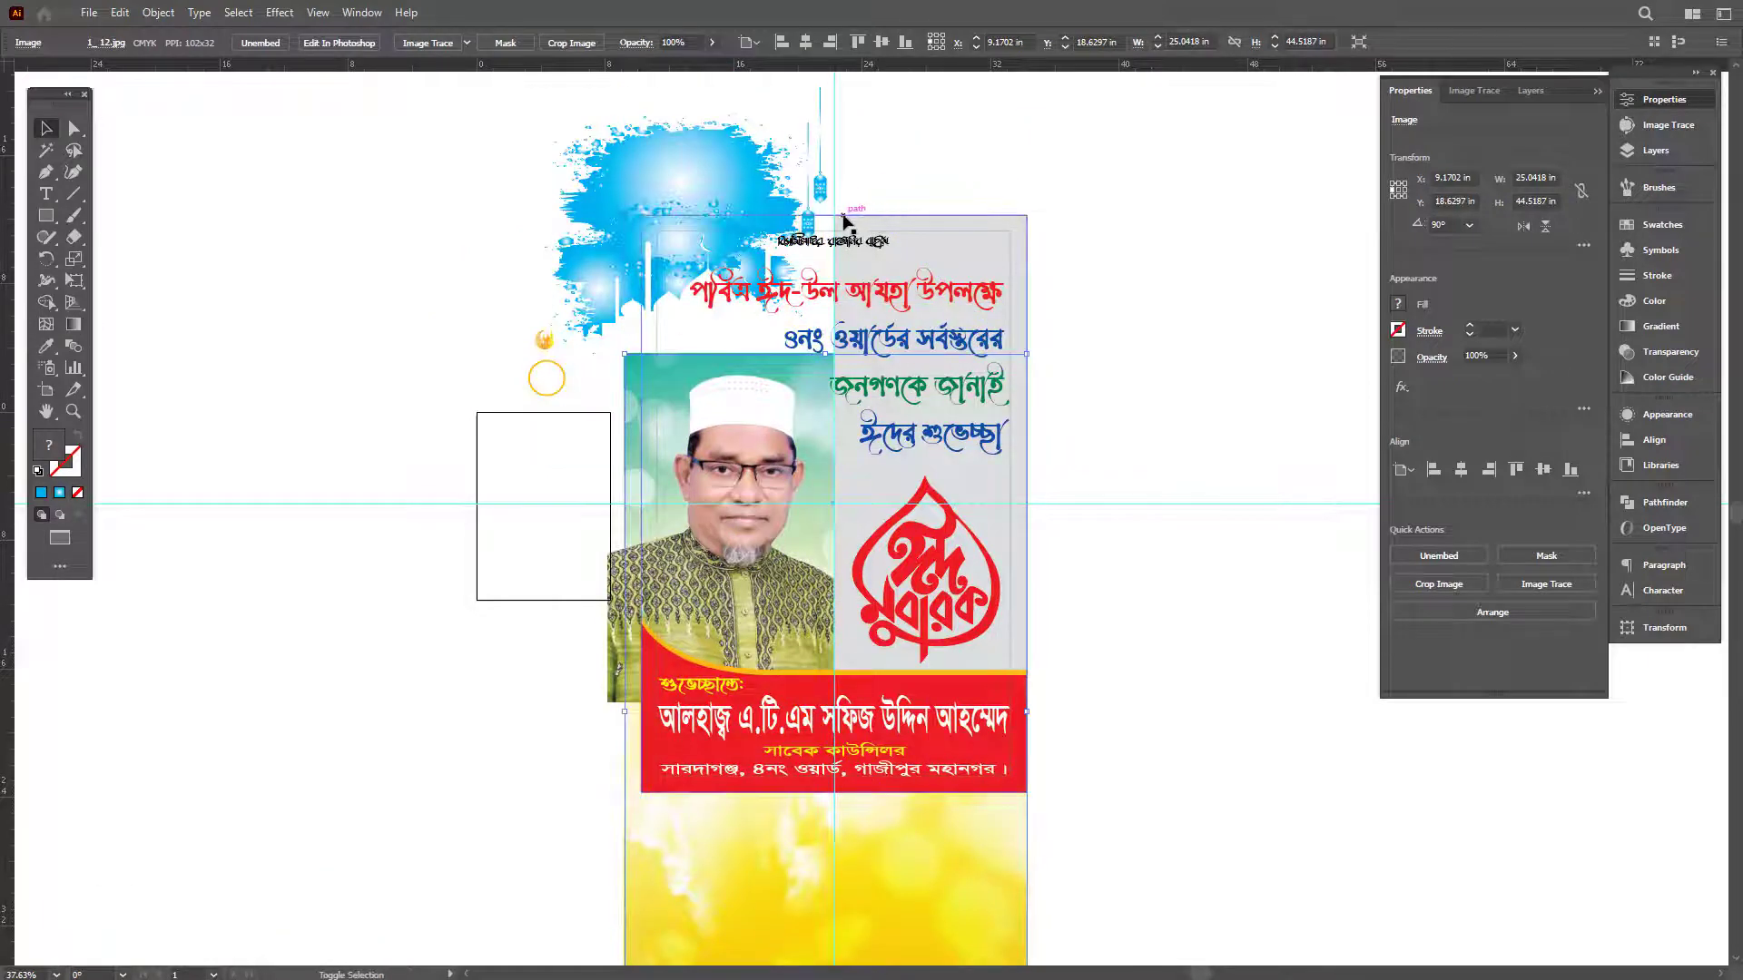
pyautogui.keyDown('shift'); pyautogui.click(845, 220); pyautogui.keyUp('shift')
pyautogui.click(1515, 469)
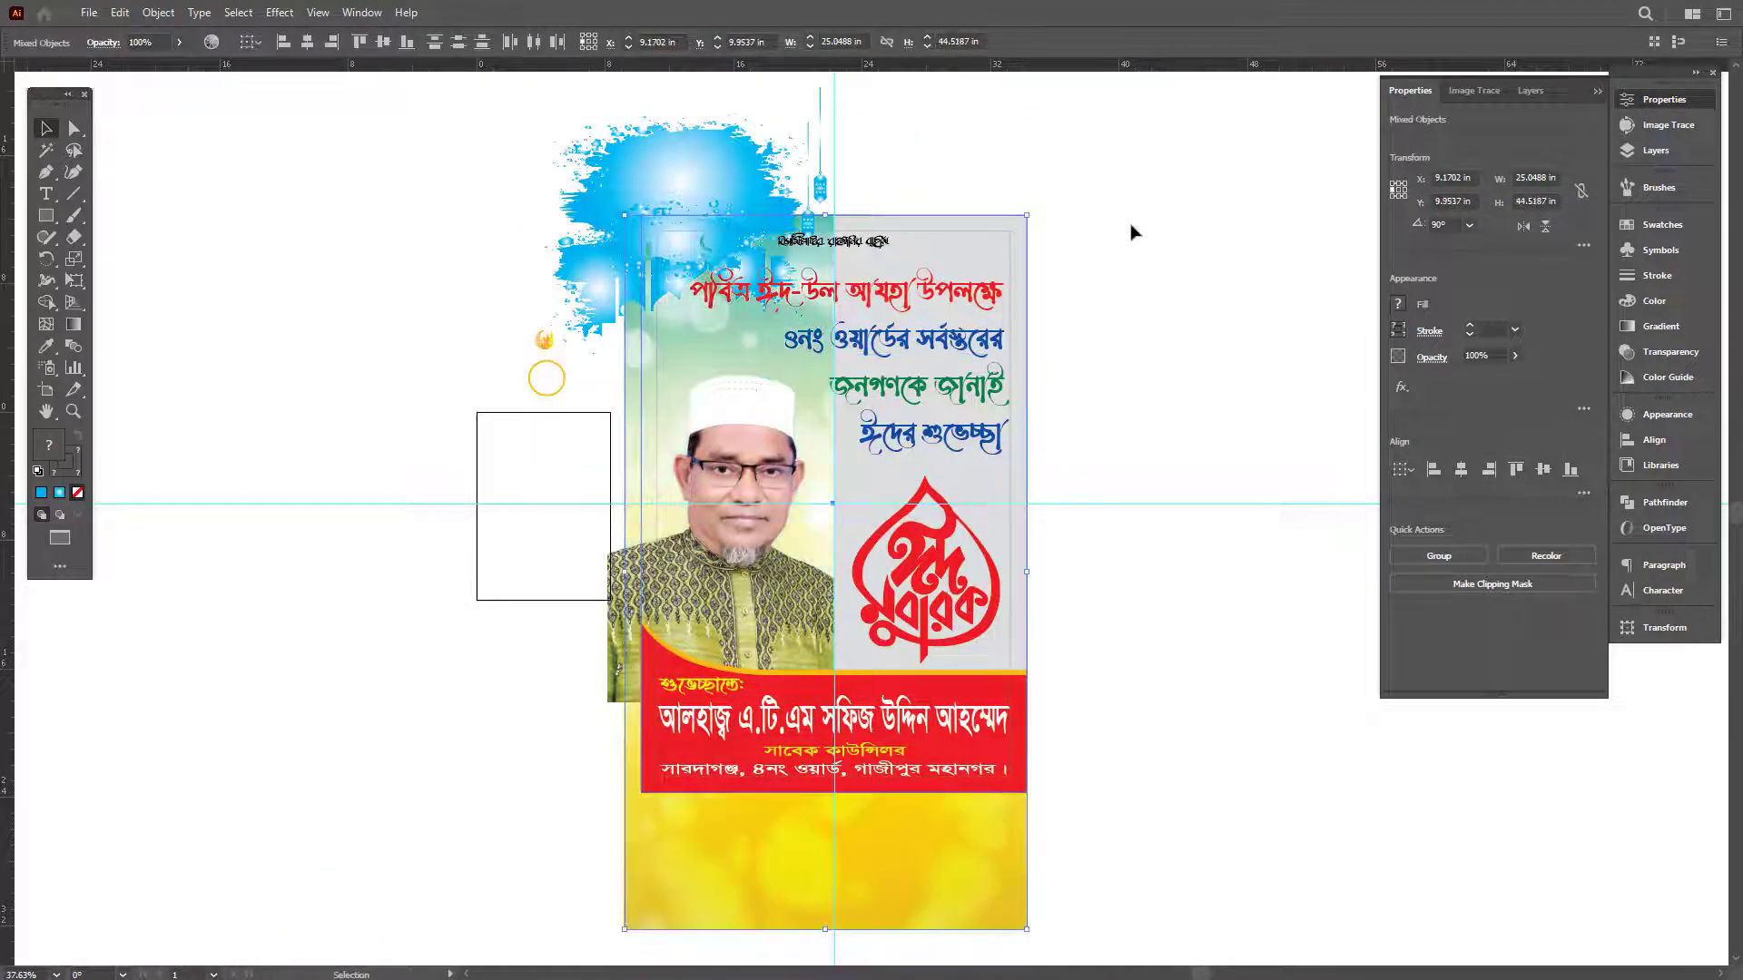
# Hide the panels and enlarge the blue brush-stroke mosque group so it spreads across the poster's upper-left area behind the greeting text.
pyautogui.press('Tab')
pyautogui.scroll(1, 1071, 475)
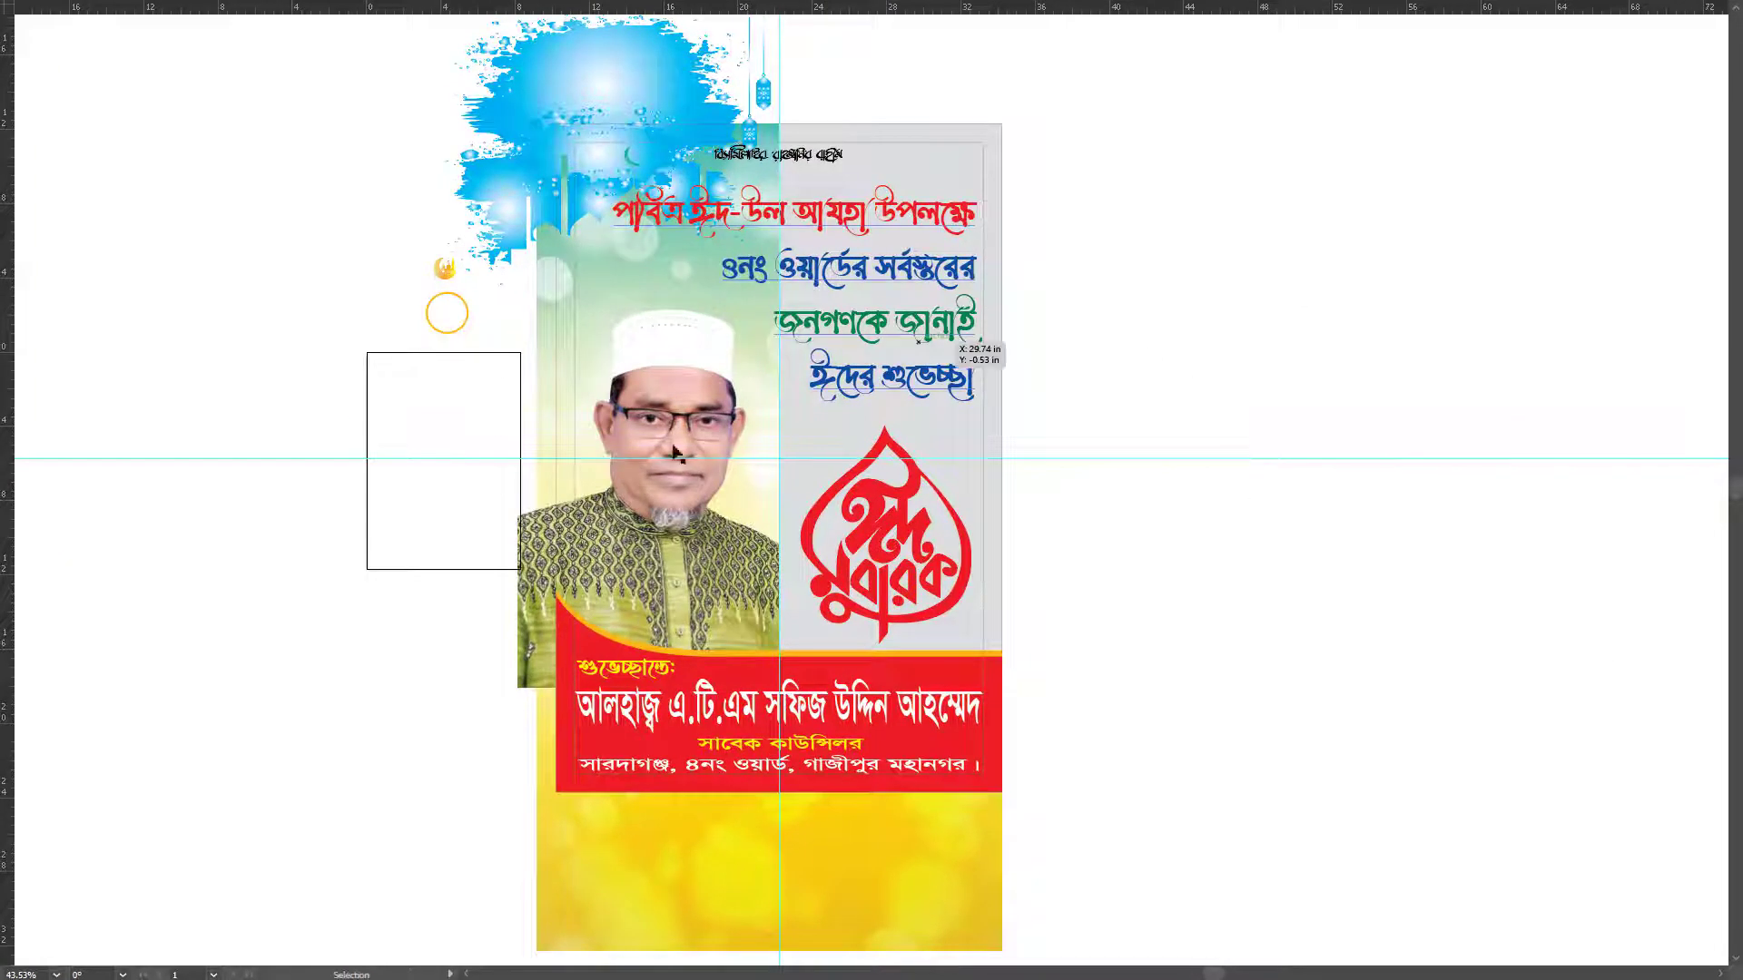
pyautogui.moveTo(1315, 236); pyautogui.dragTo(1315, 317)
pyautogui.moveTo(780, 311); pyautogui.dragTo(861, 311)
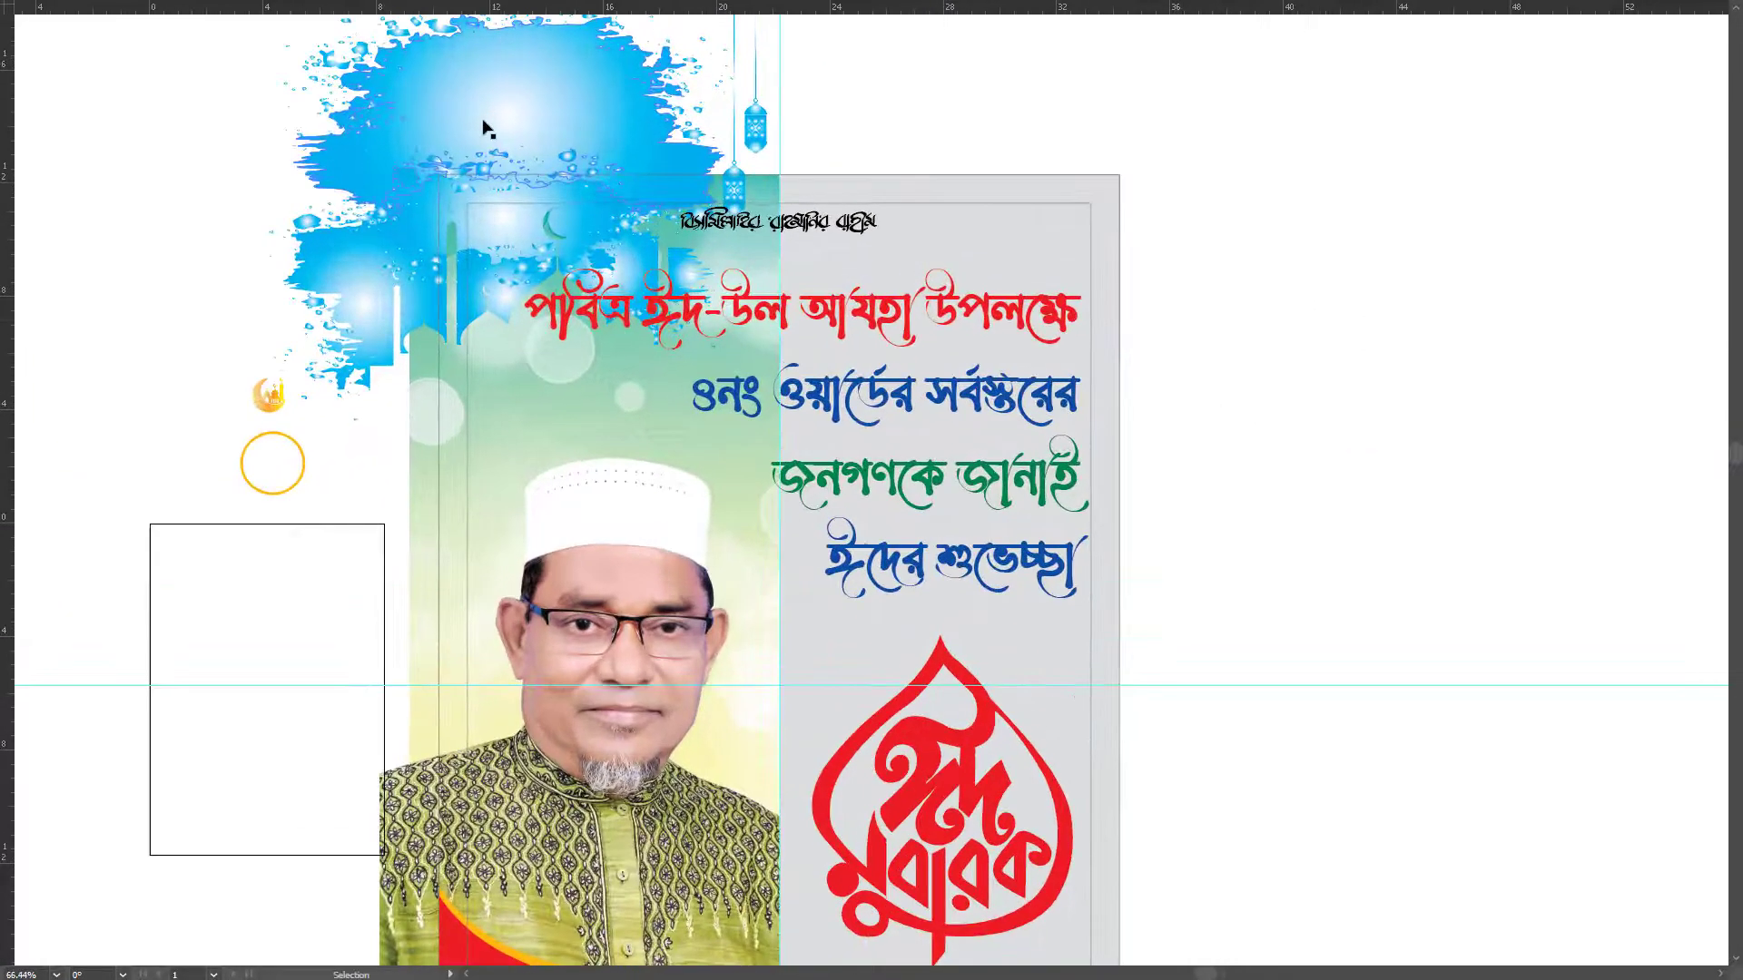
pyautogui.click(487, 128)
pyautogui.moveTo(764, 422); pyautogui.dragTo(1058, 565)
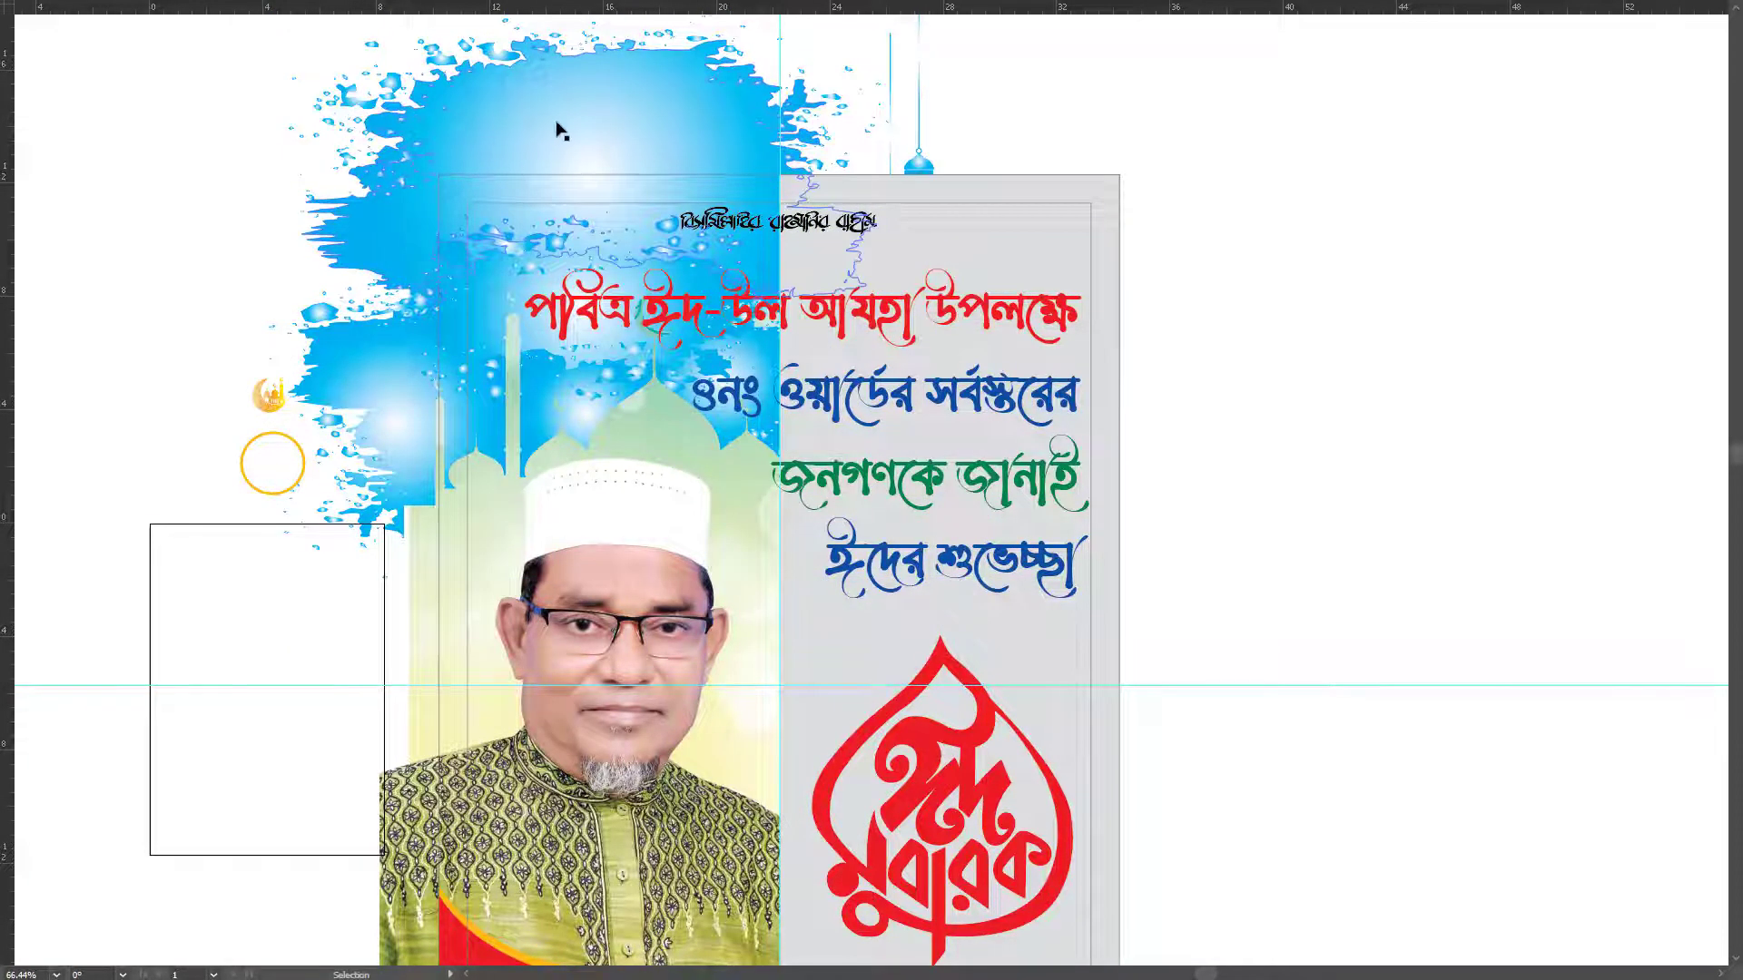
# Nudge the blue brush-stroke mosque group upward and resize it to about 22.96 in by 21.7 in.
pyautogui.moveTo(556, 120); pyautogui.dragTo(555, 91)
pyautogui.click(1316, 296)
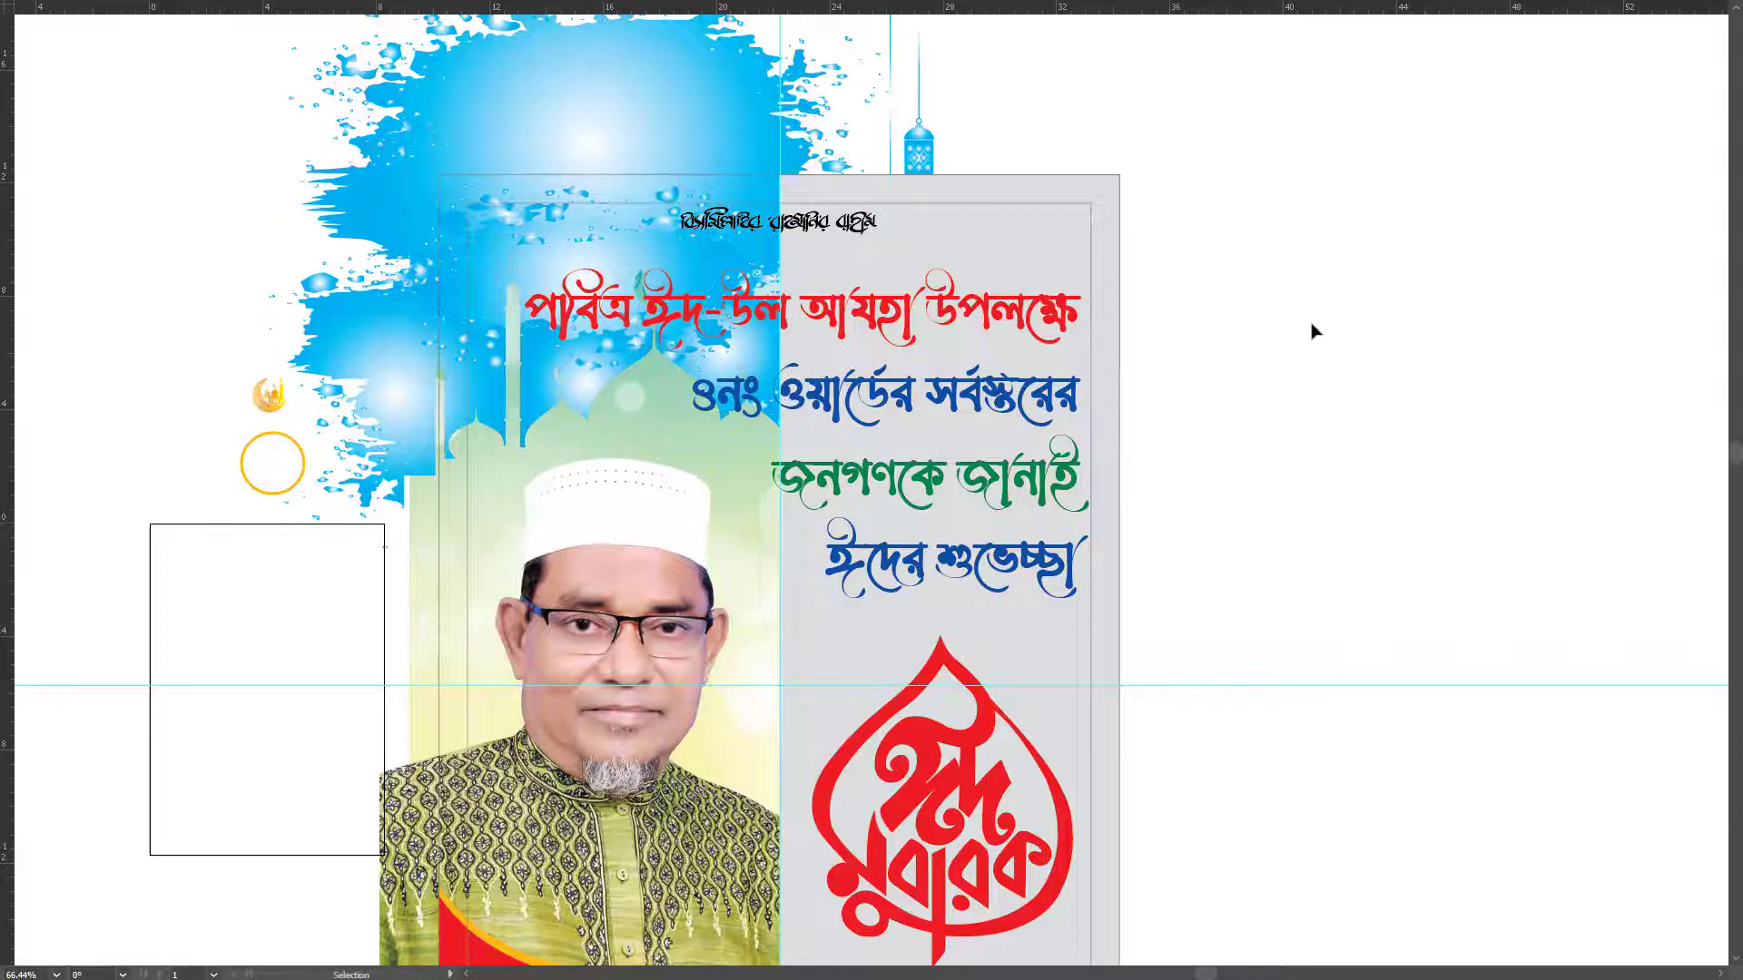
pyautogui.click(522, 247)
pyautogui.moveTo(934, 234); pyautogui.dragTo(920, 235)
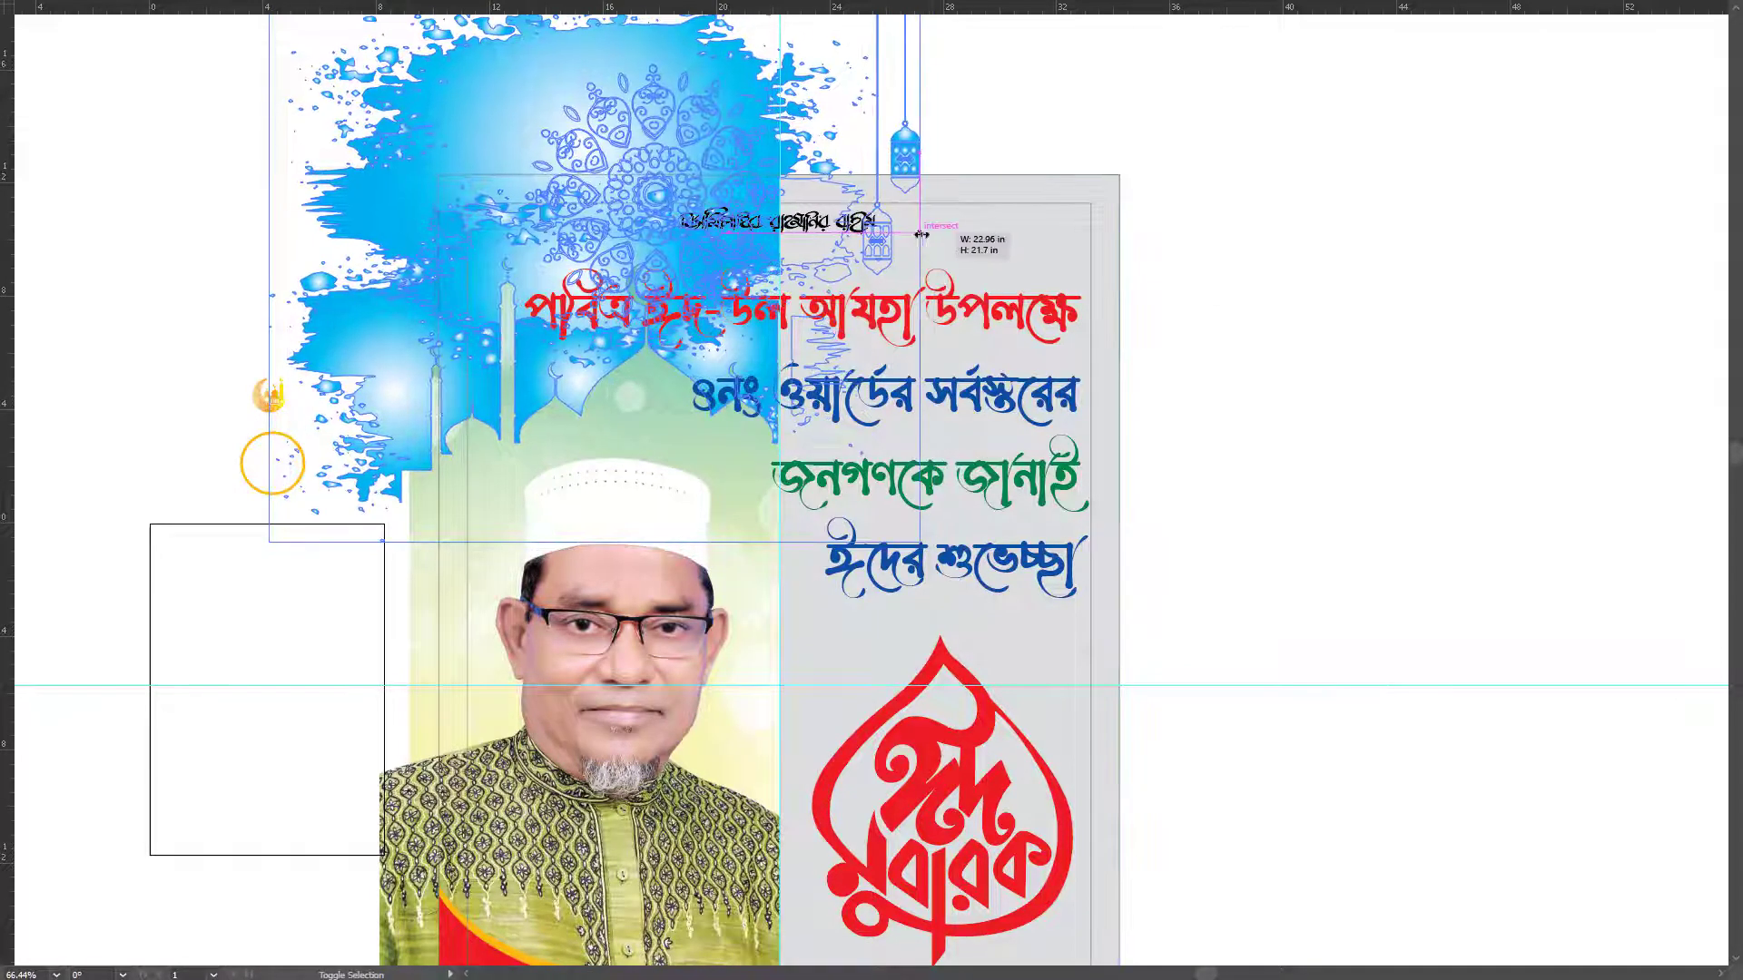
# Send the grey rectangle on the poster's right half behind the portrait and switch to the screen mode showing the menu and panels.
pyautogui.click(1058, 248)
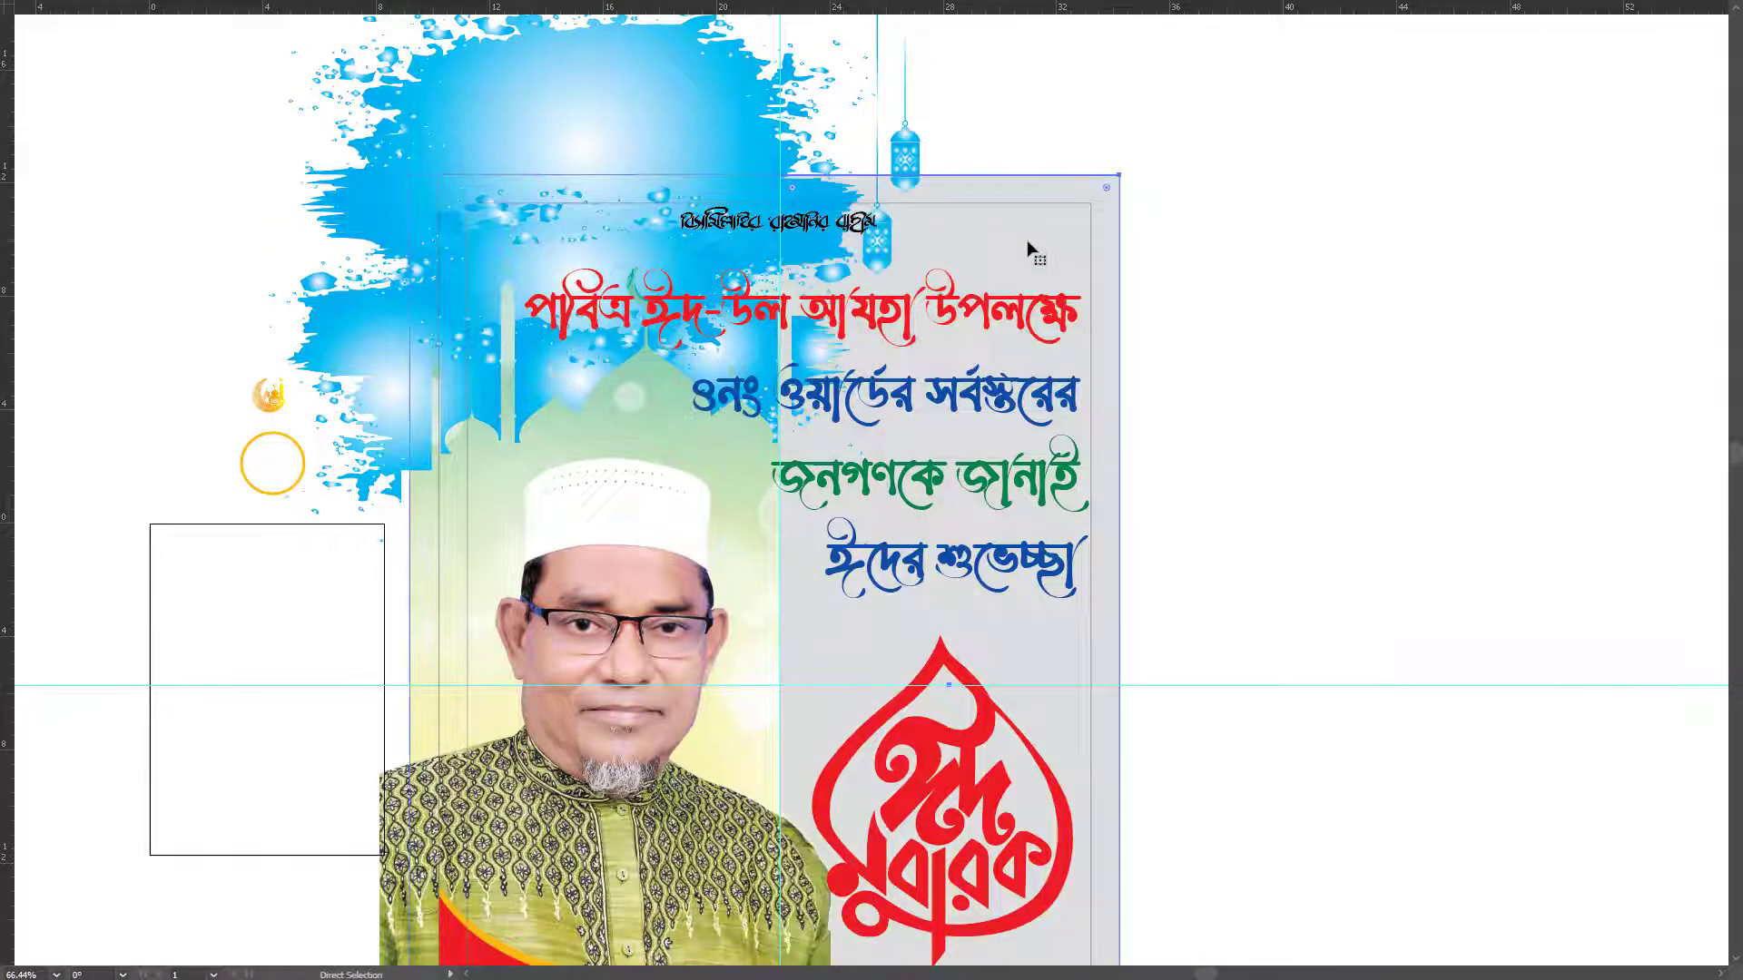
pyautogui.click(1252, 533)
pyautogui.scroll(-1, 1266, 494)
pyautogui.click(1021, 579)
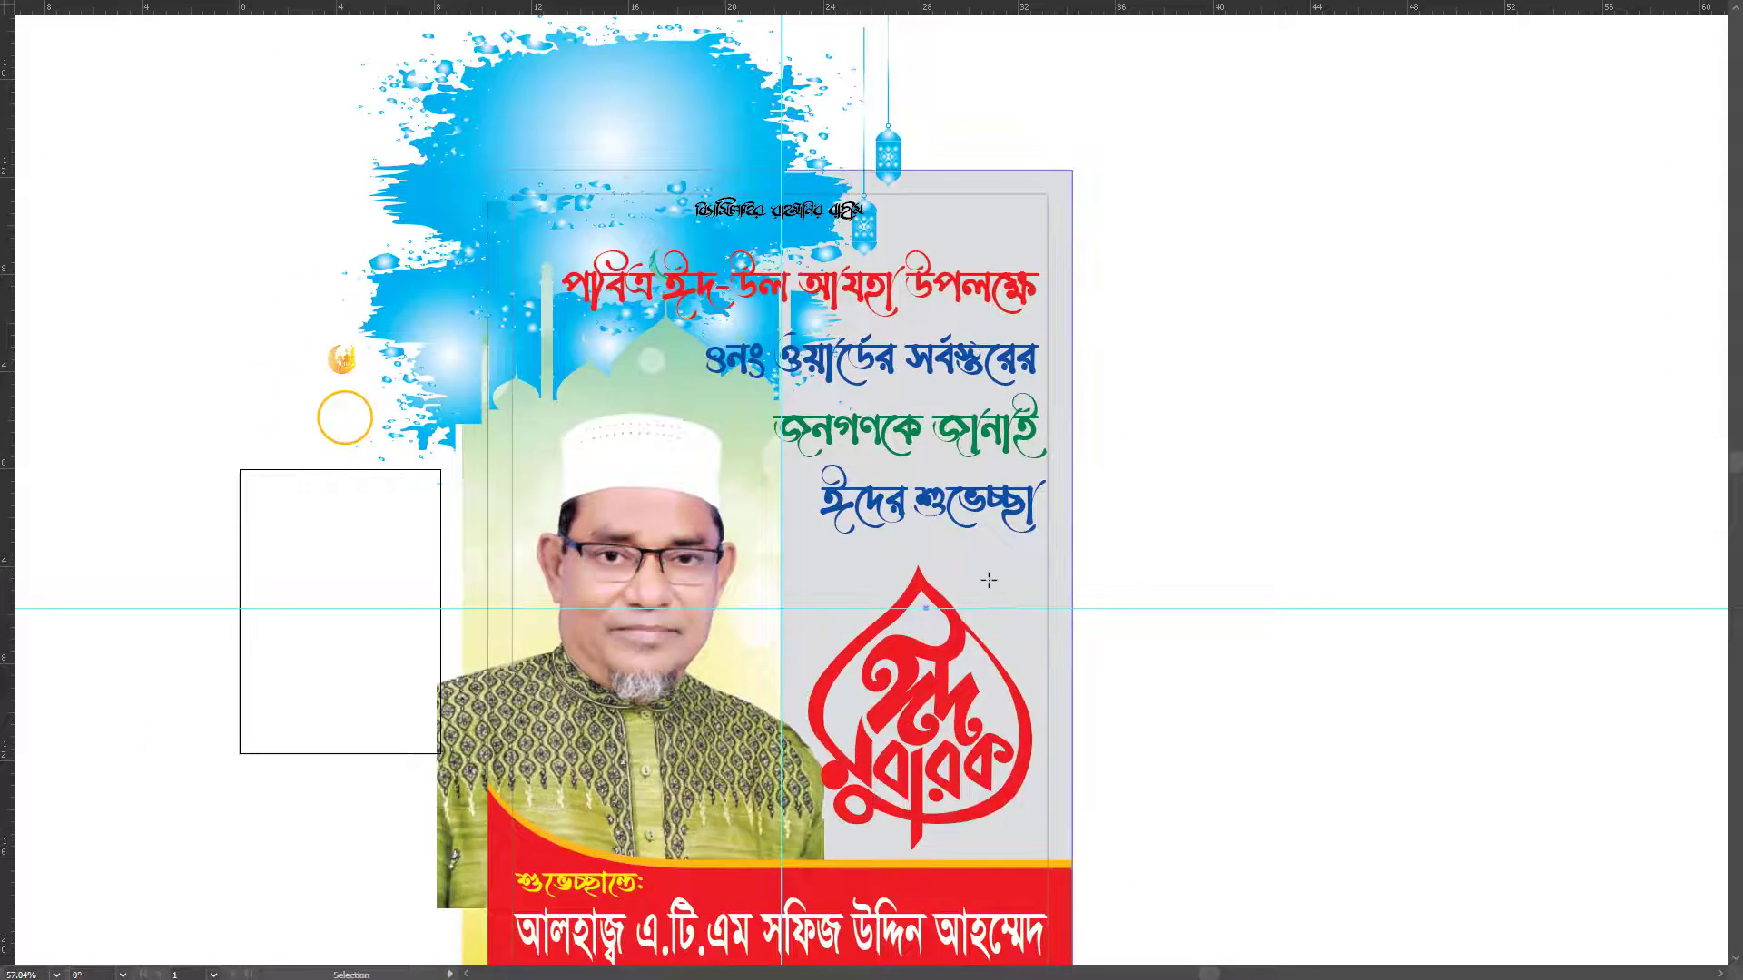
pyautogui.press('f')
pyautogui.press('i')
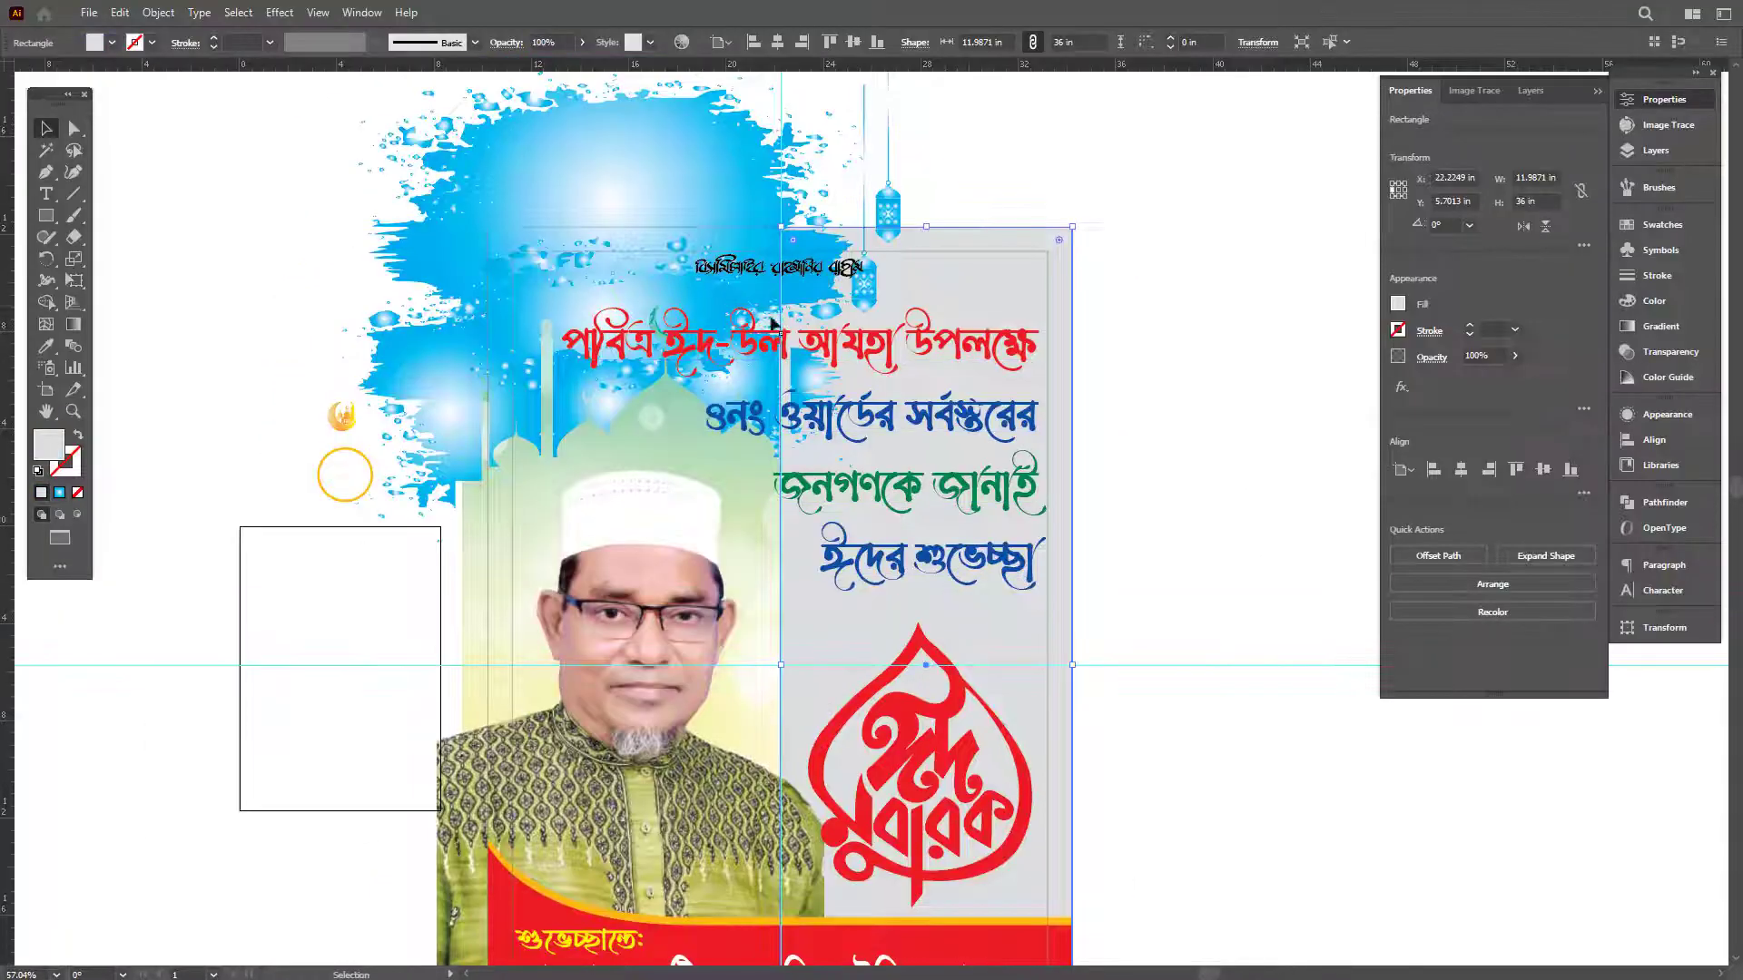
pyautogui.press('v')
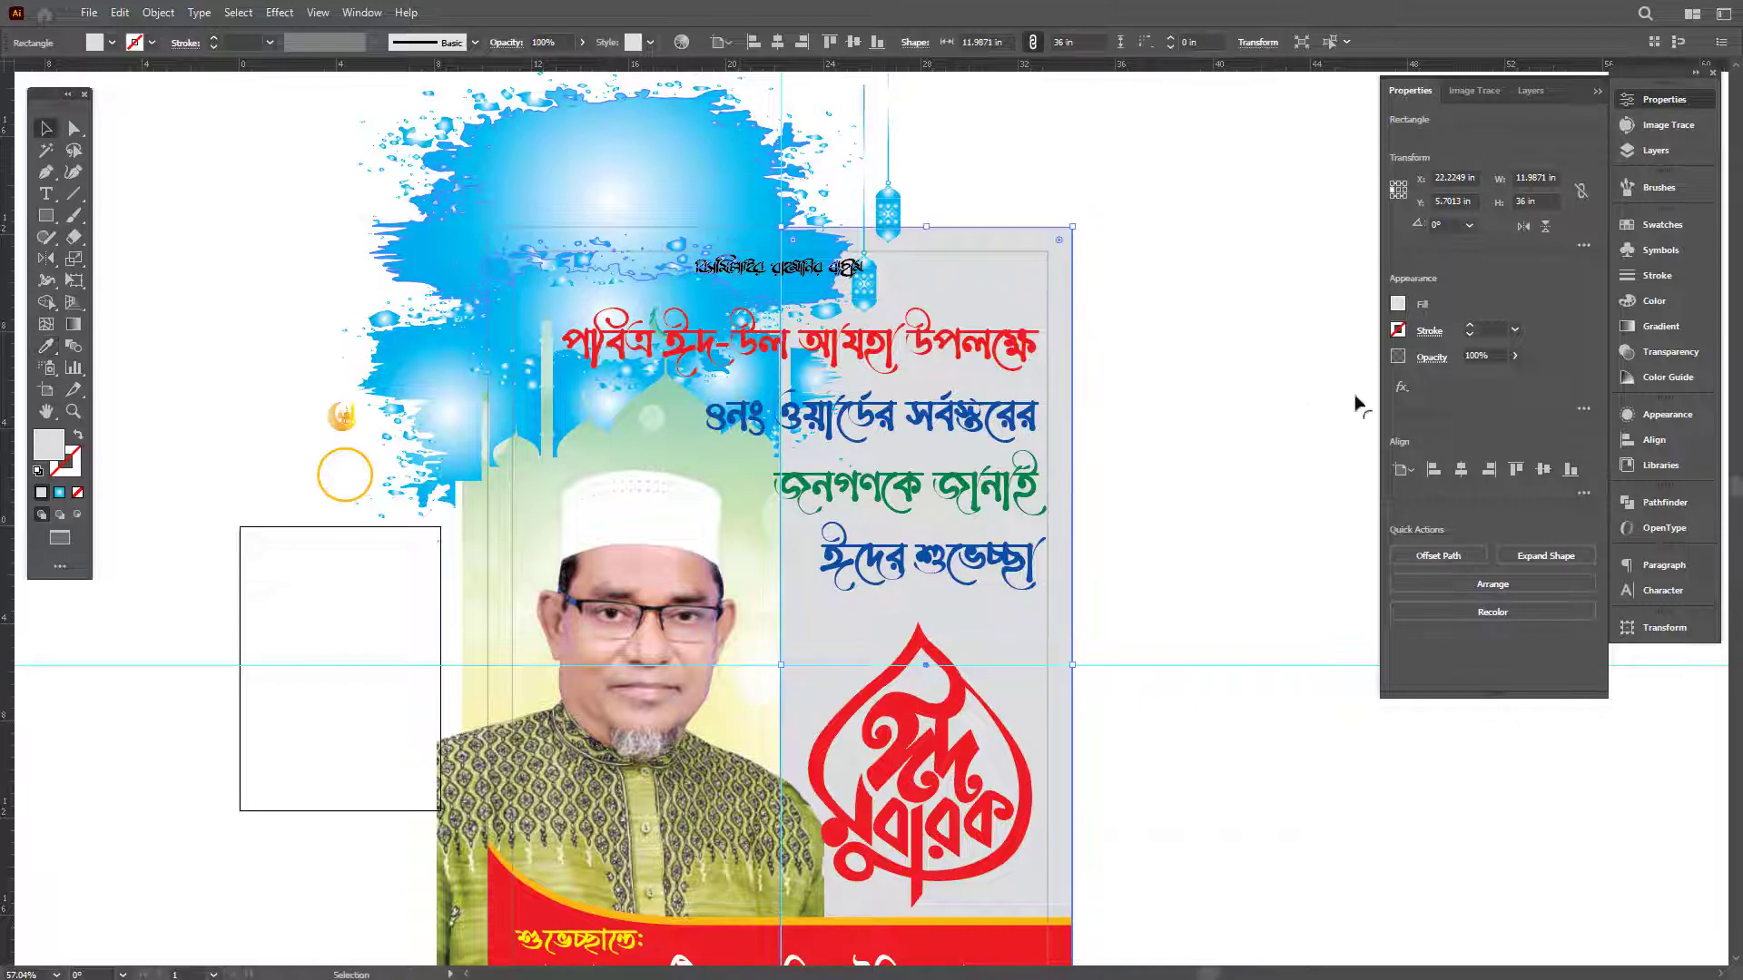
# Set the fill of the grey rectangle on the poster's right half to C 100, M 100, Y 100, K 0.
pyautogui.click(1242, 367)
pyautogui.scroll(-1, 1088, 502)
pyautogui.moveTo(1087, 502); pyautogui.dragTo(990, 449)
pyautogui.click(974, 641)
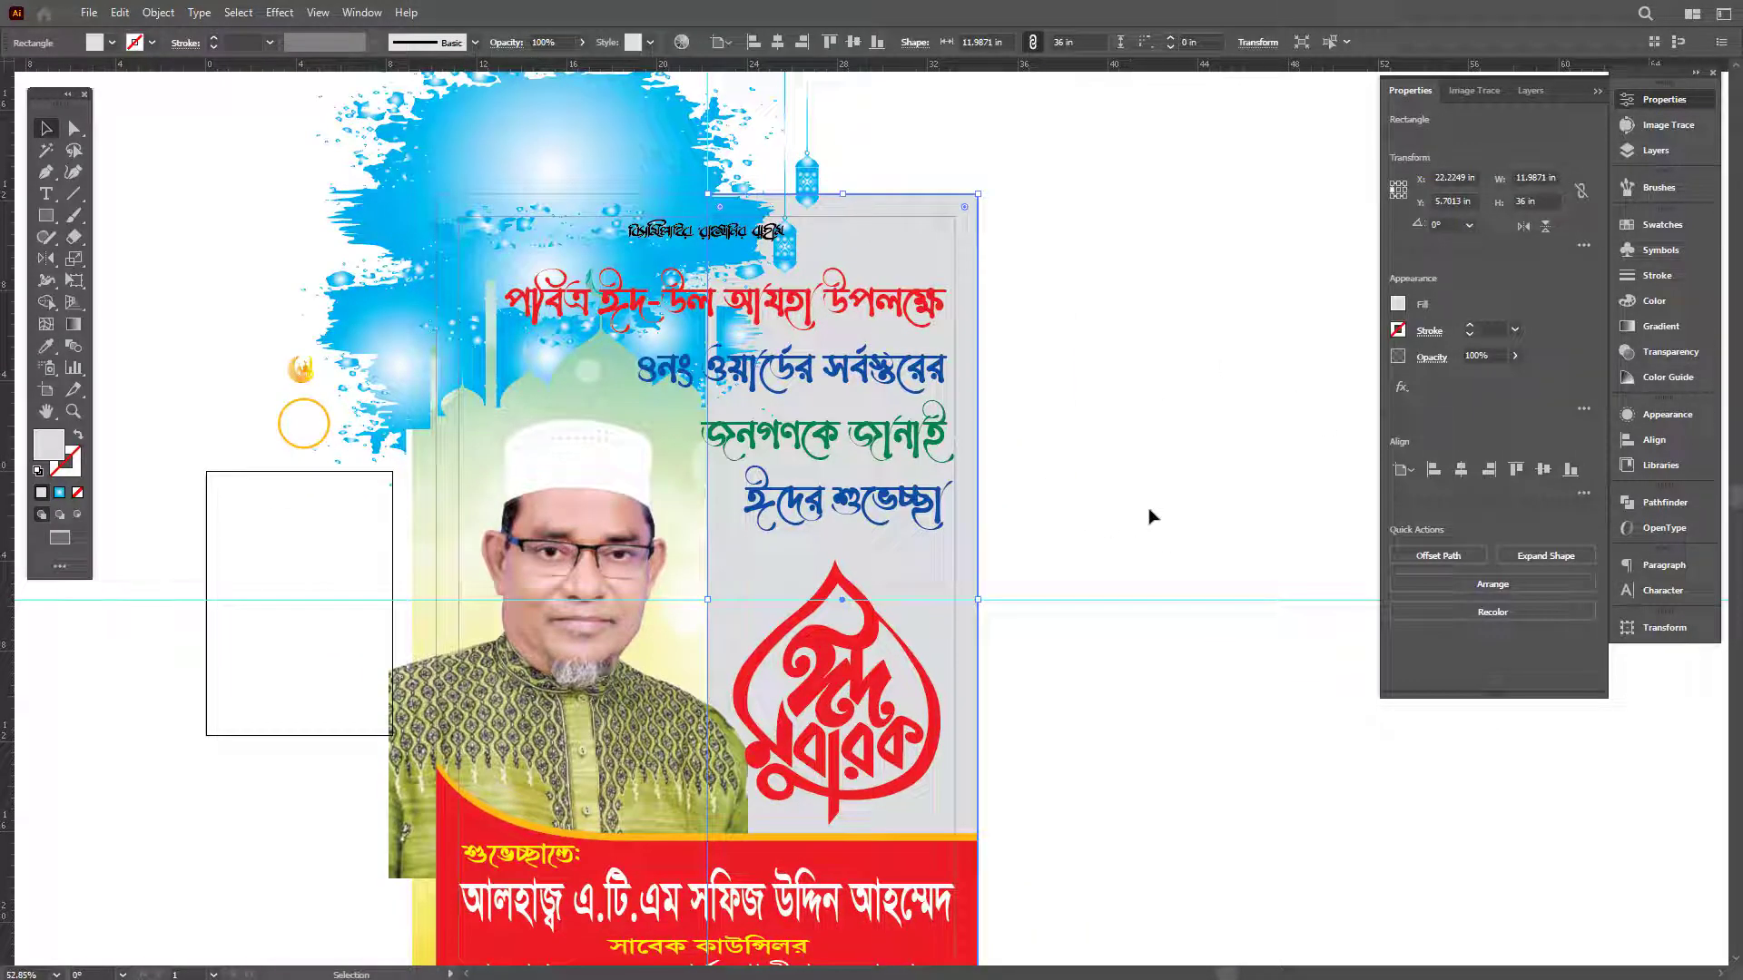
pyautogui.click(1666, 352)
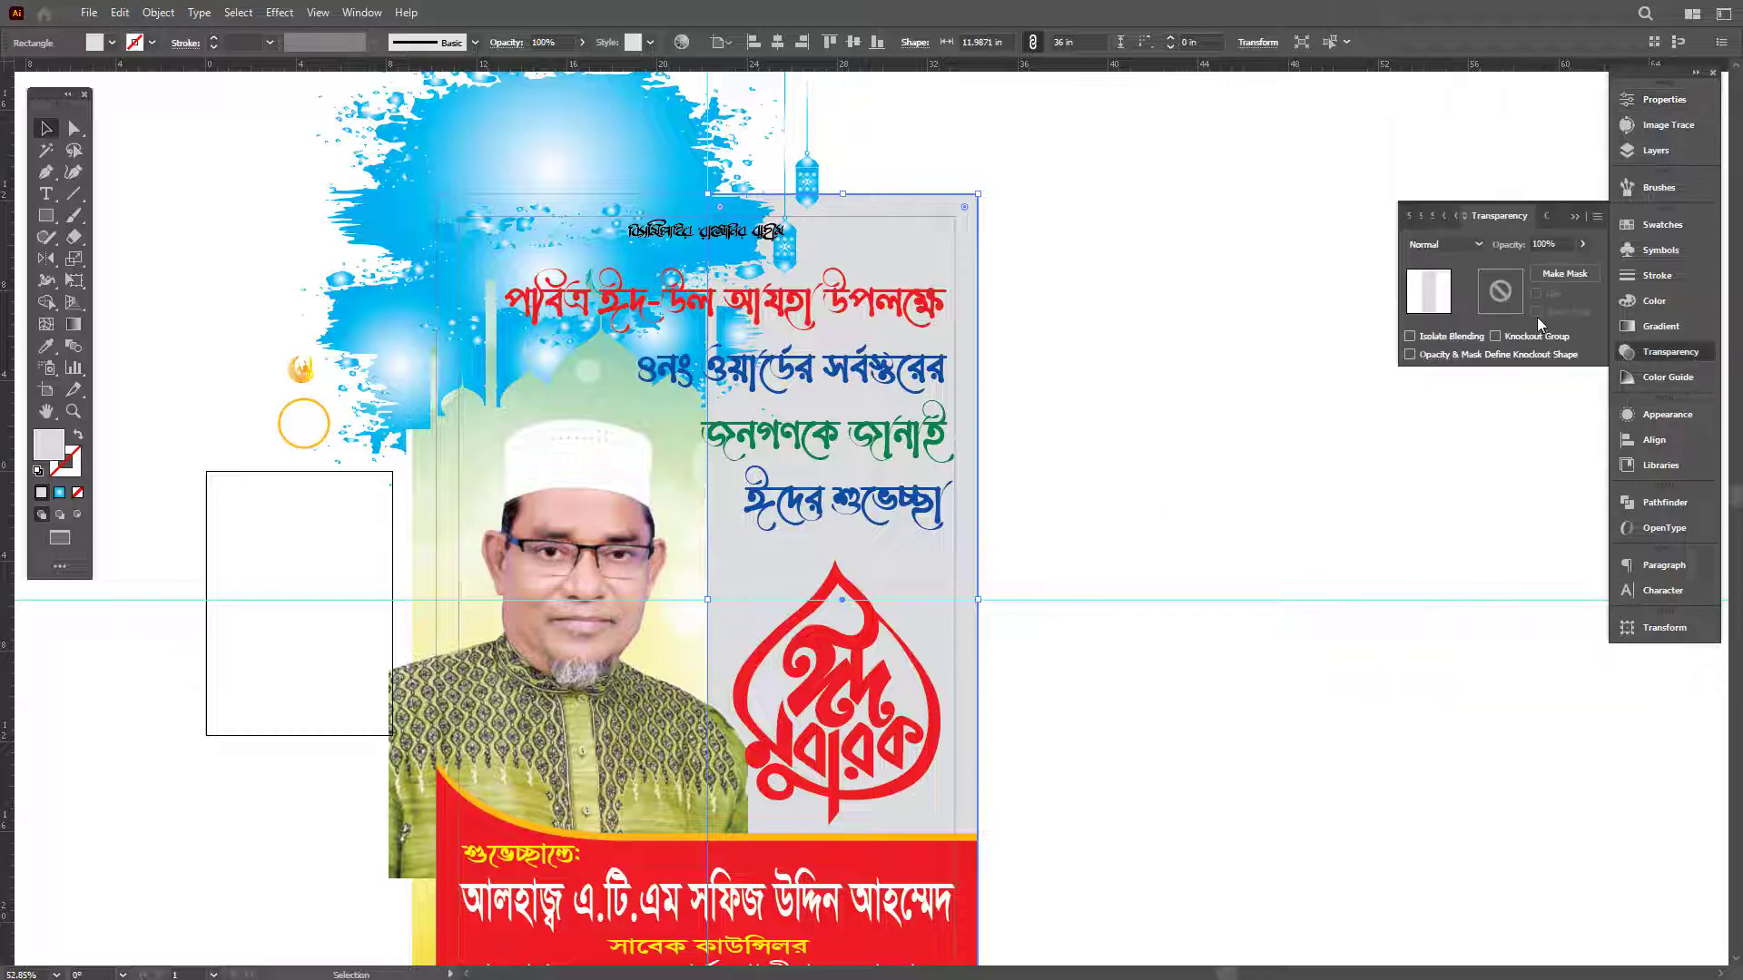
pyautogui.click(1654, 301)
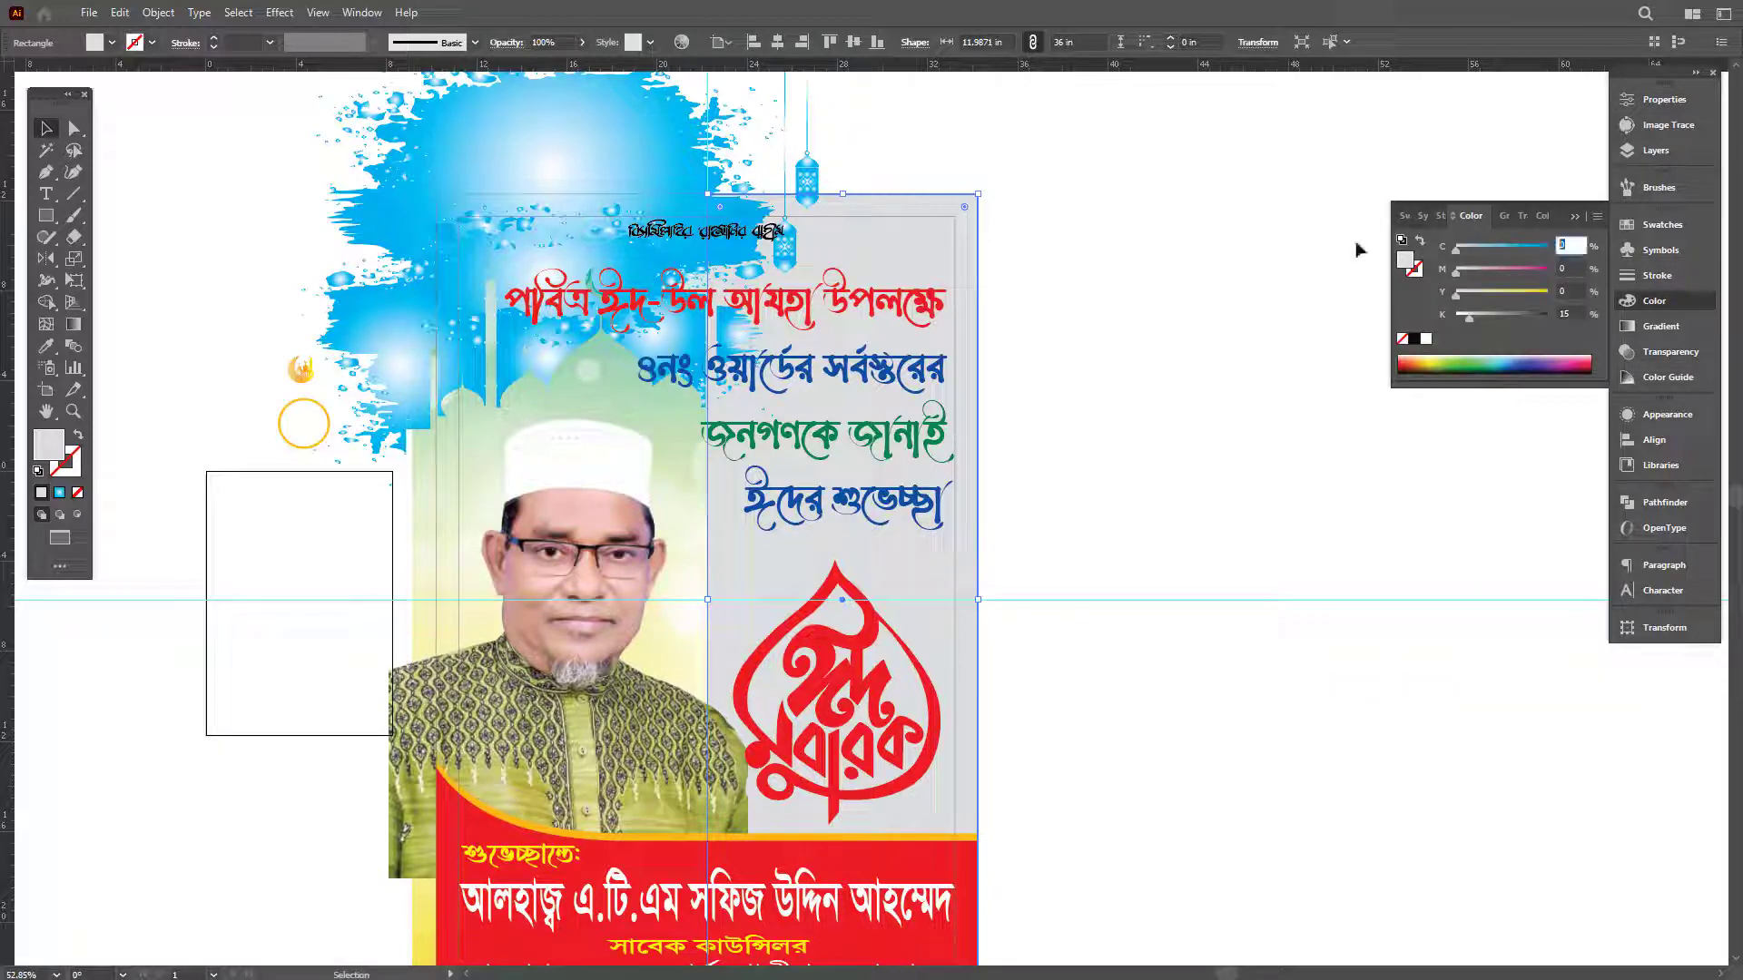
pyautogui.write('100')
pyautogui.press('Tab')
pyautogui.write('100')
pyautogui.press('Tab')
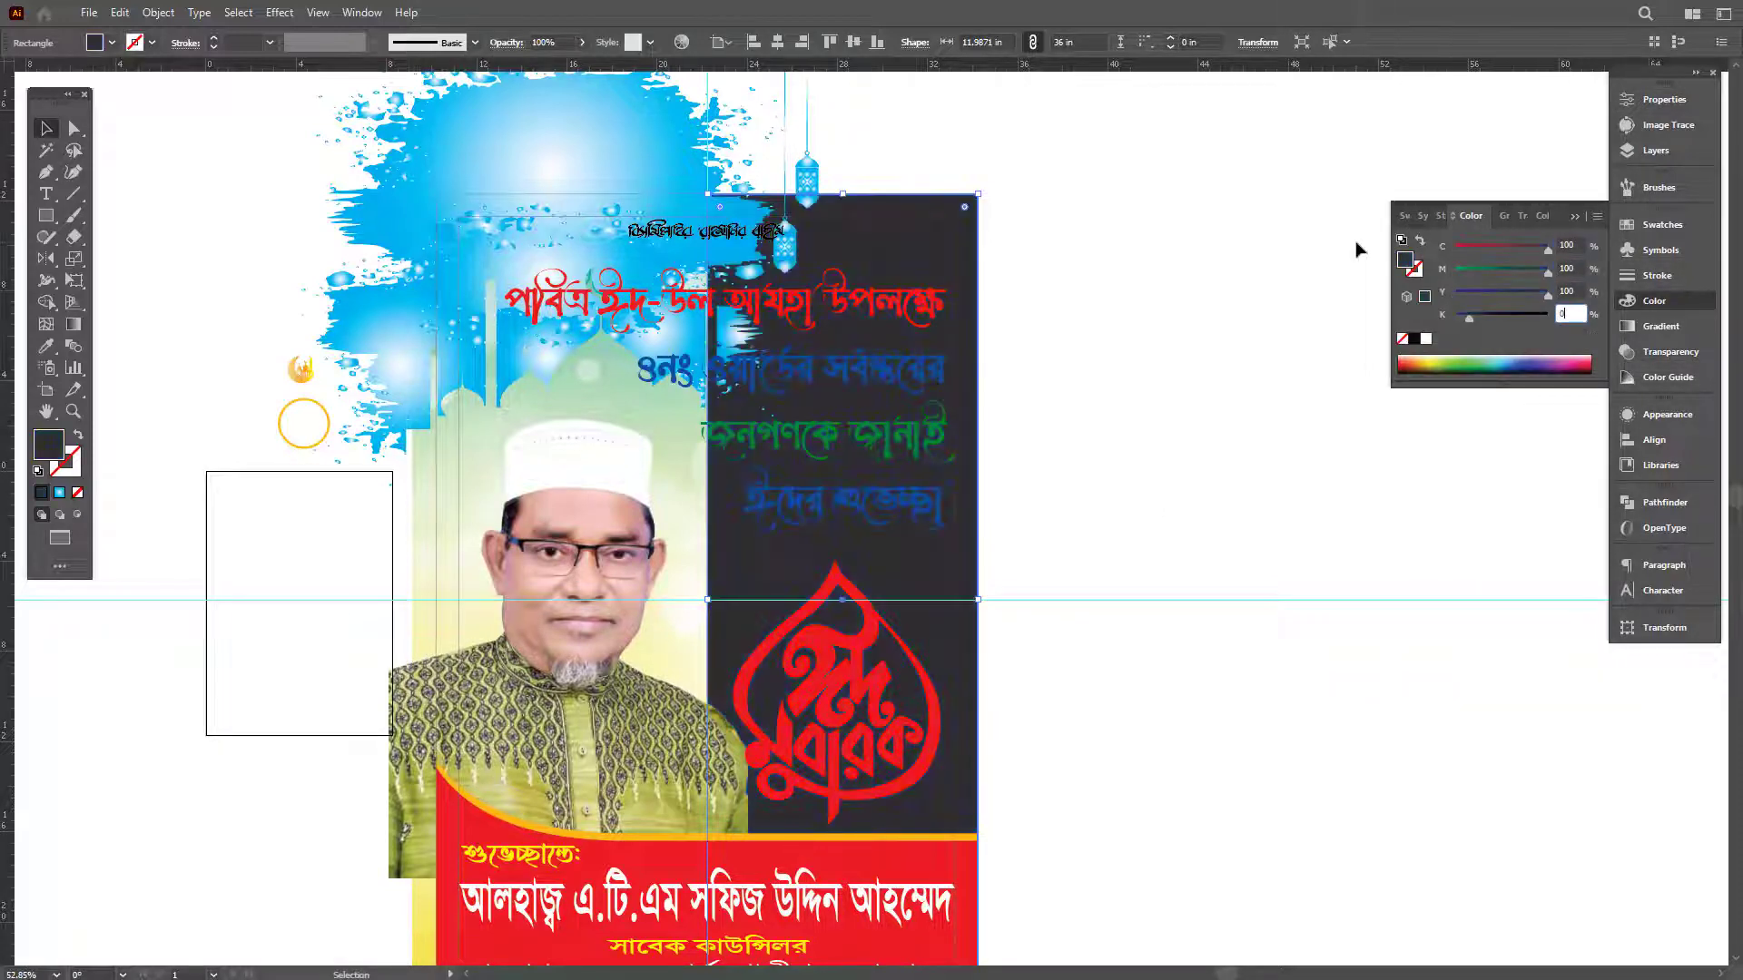
# Try 20% opacity on the dark right-half rectangle and settle on 50%.
pyautogui.click(1667, 352)
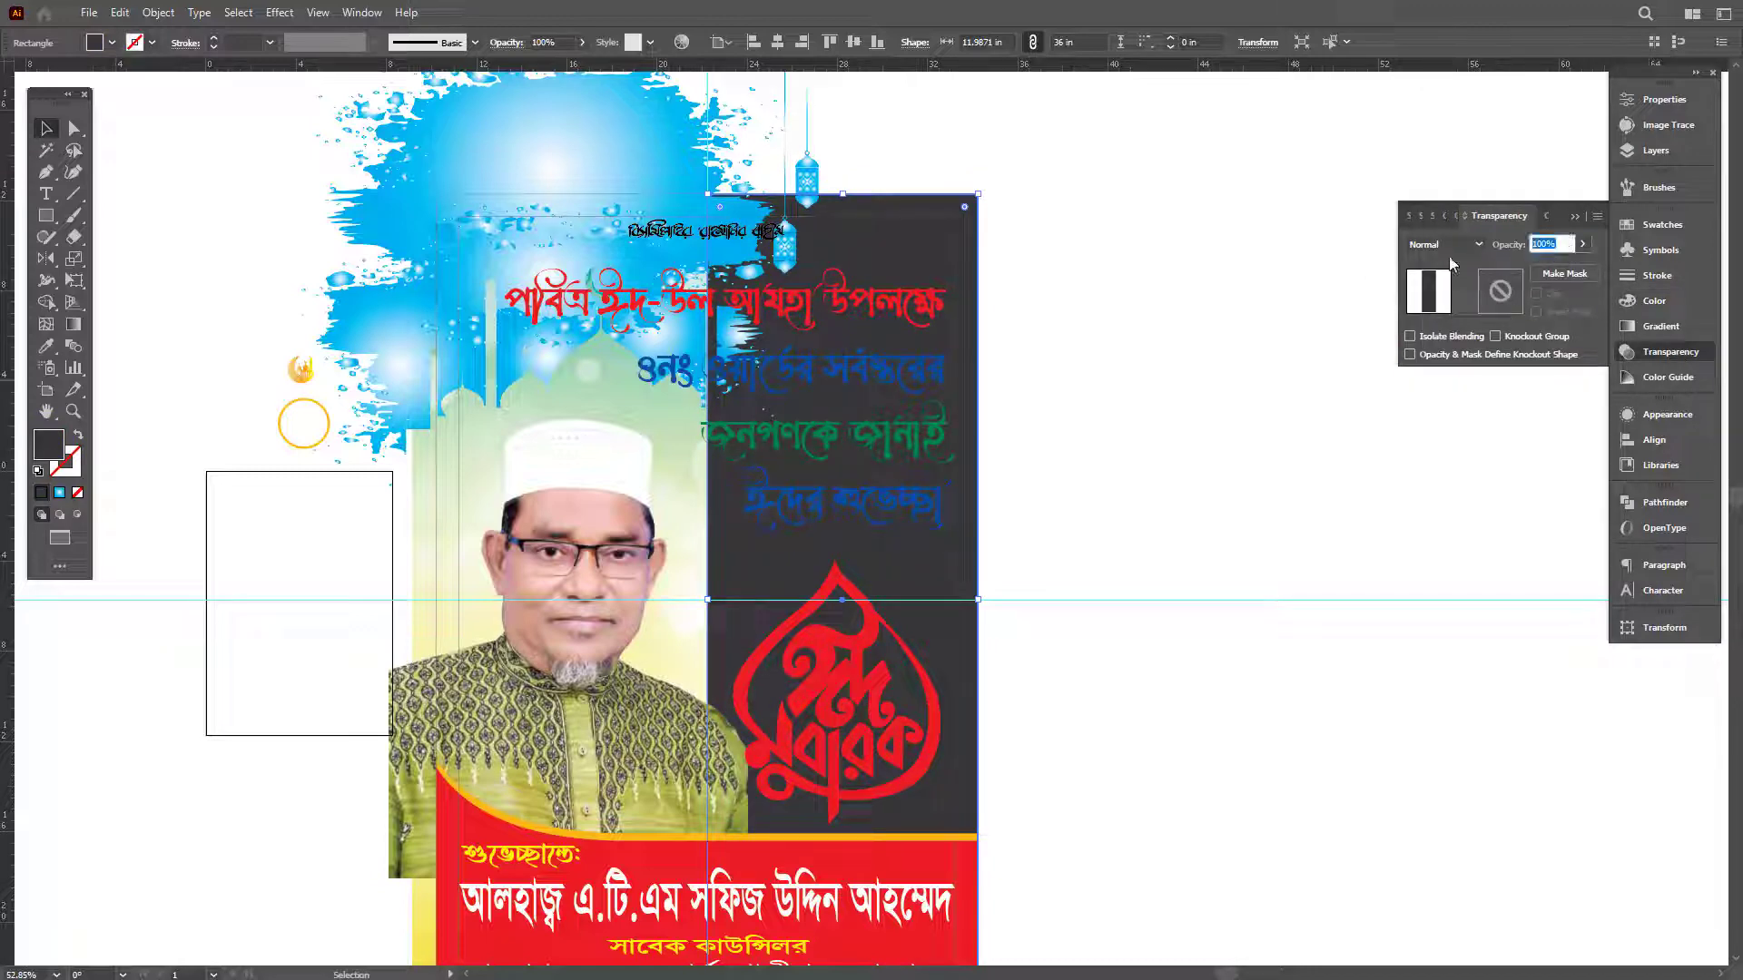
pyautogui.write('20')
pyautogui.press('Return')
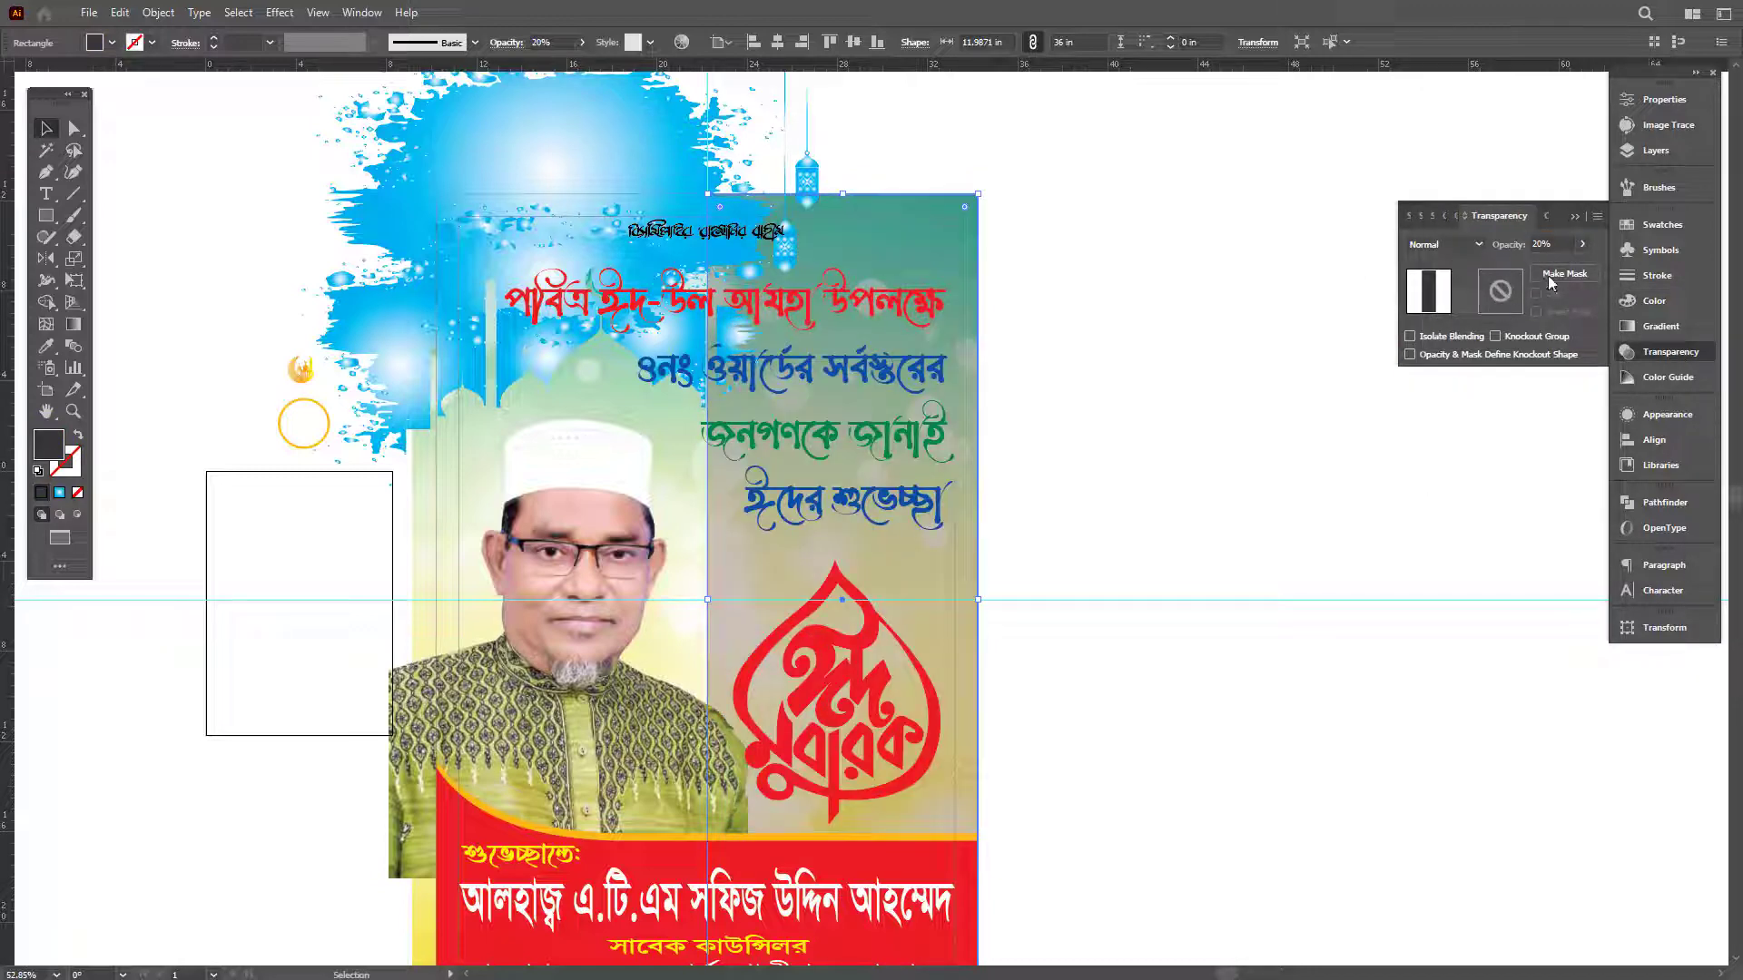
pyautogui.write('50')
pyautogui.press('Return')
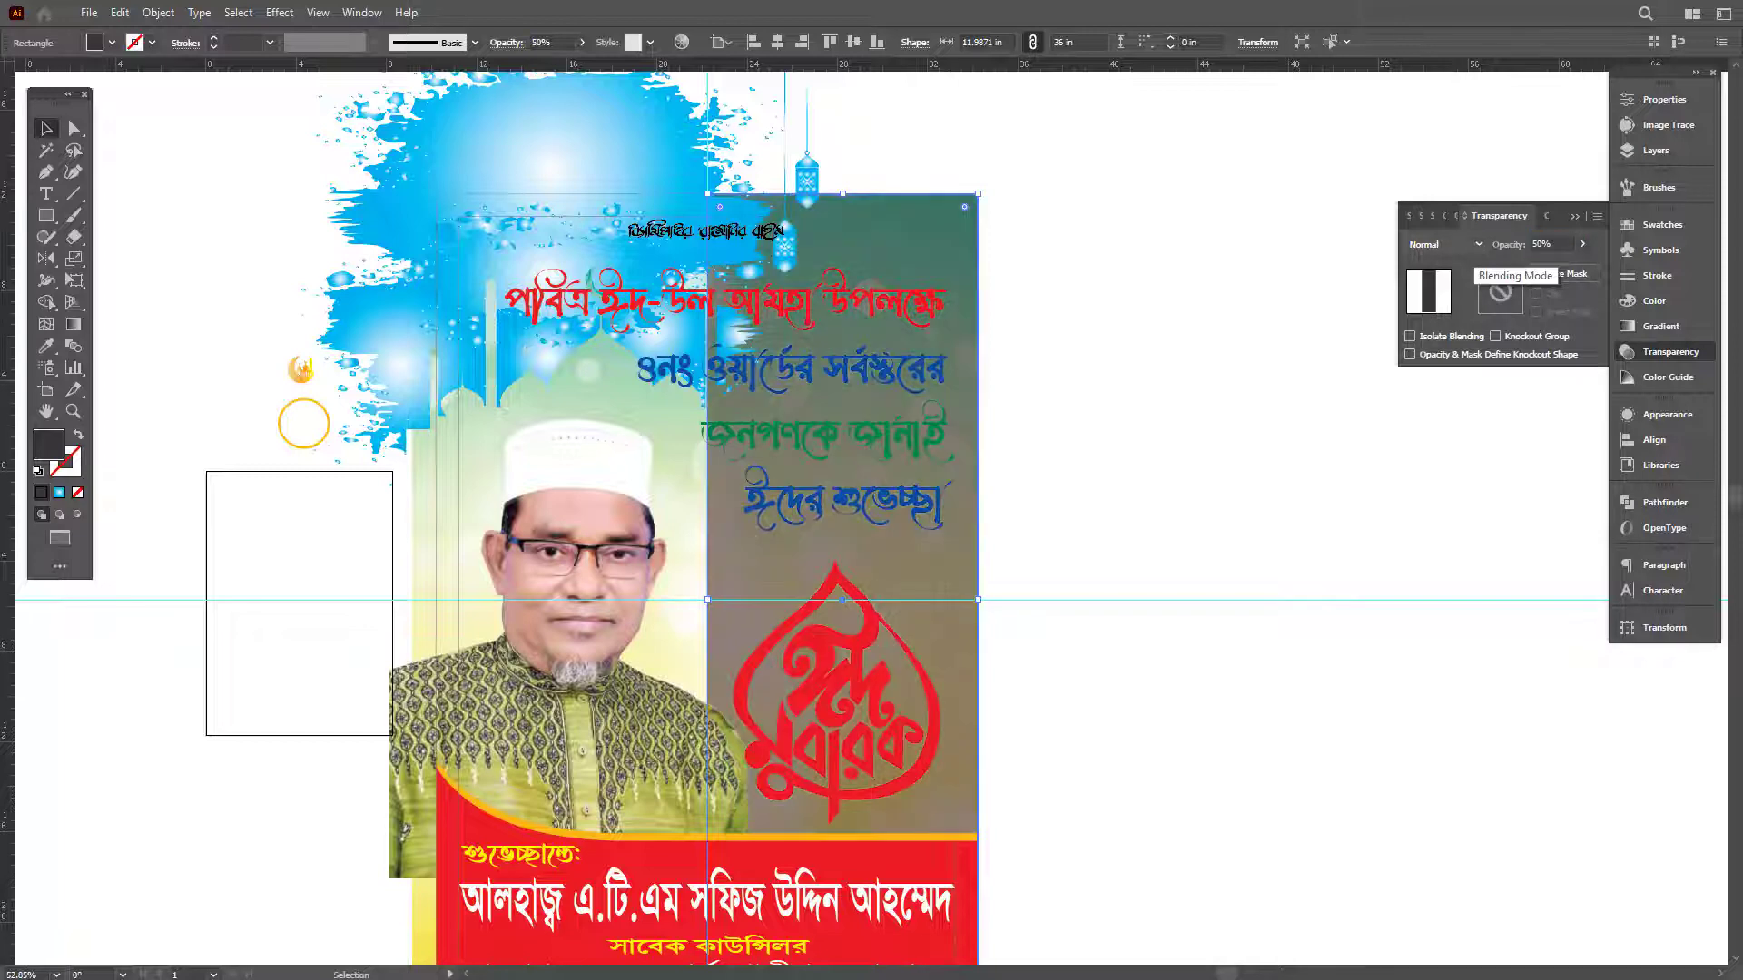
pyautogui.click(867, 647)
pyautogui.click(867, 647)
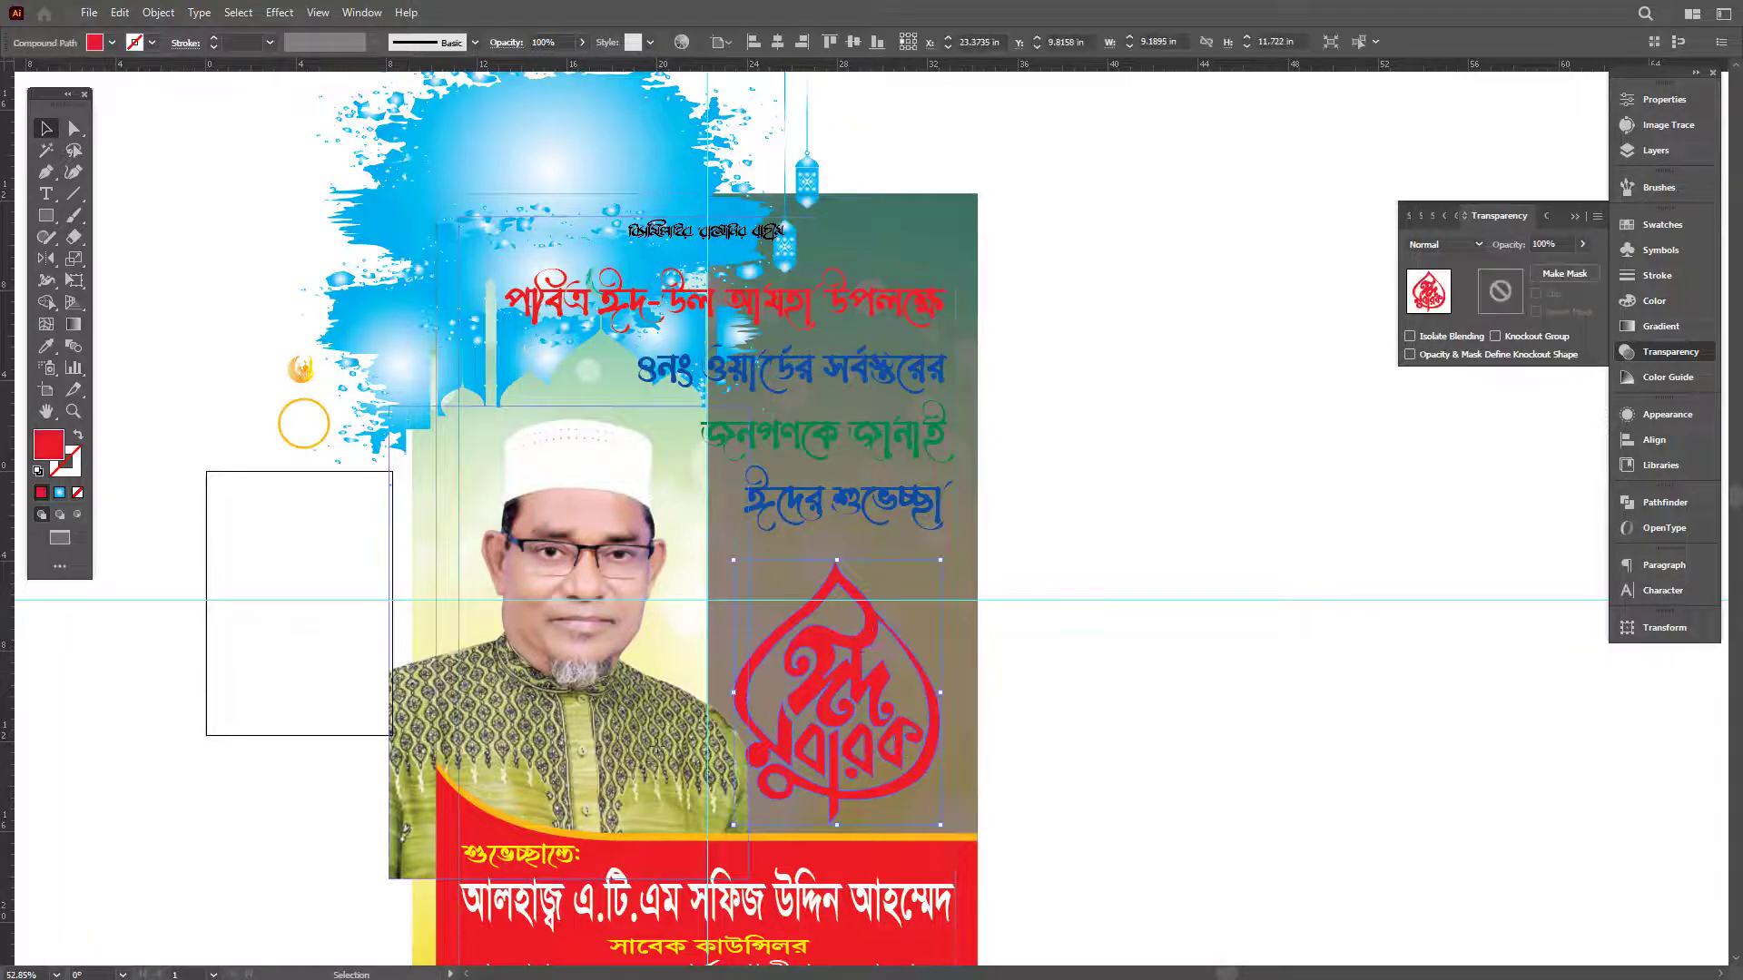
pyautogui.click(658, 744)
pyautogui.press('v')
pyautogui.click(1292, 821)
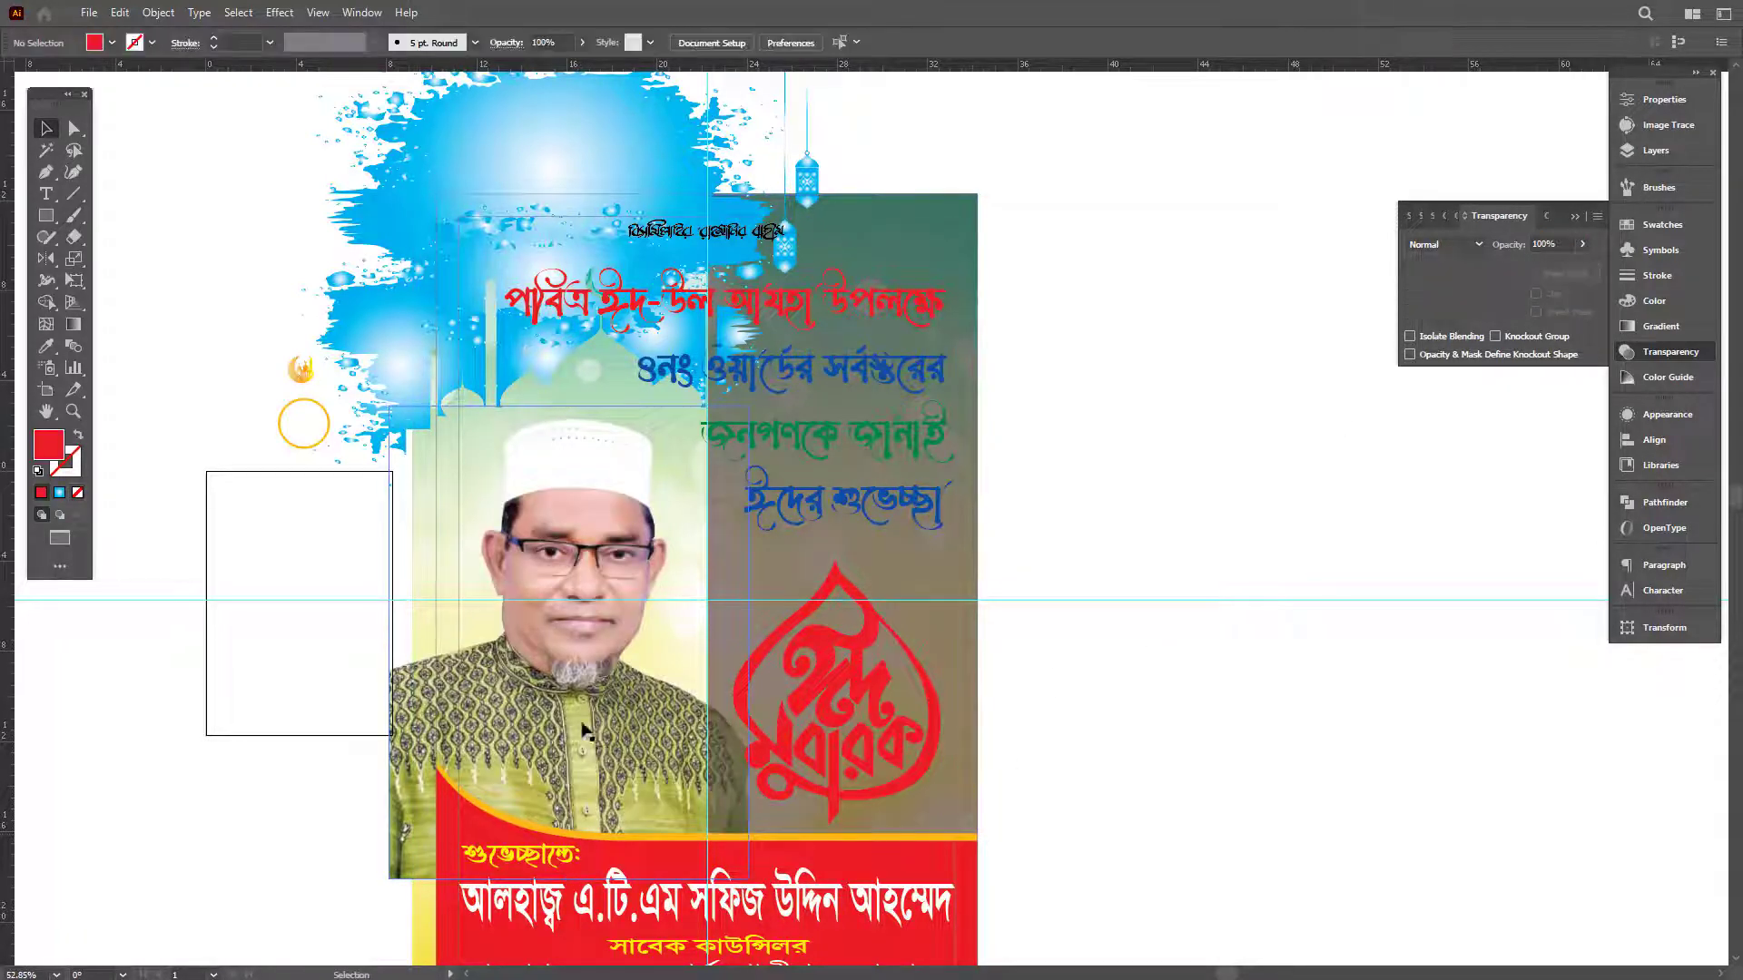
# Crop the portrait image at the vertical guide, keeping its full height, to about 14.15 in by 20.89 in.
pyautogui.click(676, 808)
pyautogui.moveTo(661, 750); pyautogui.dragTo(717, 761)
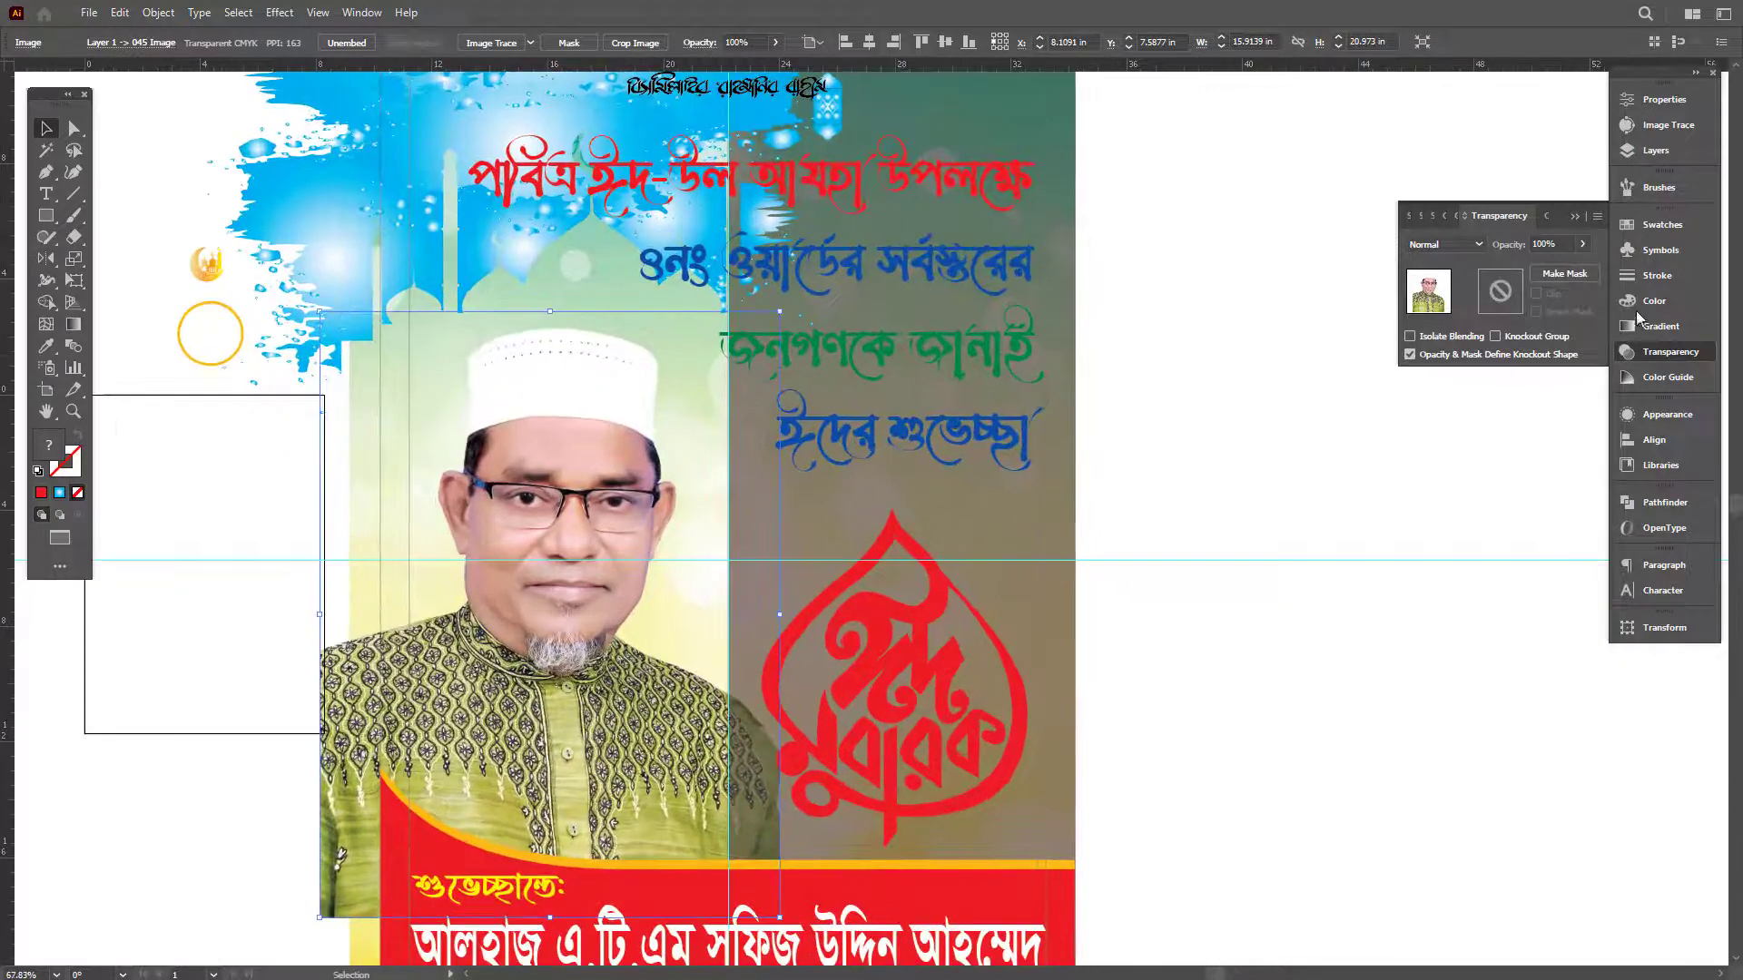
pyautogui.click(1664, 100)
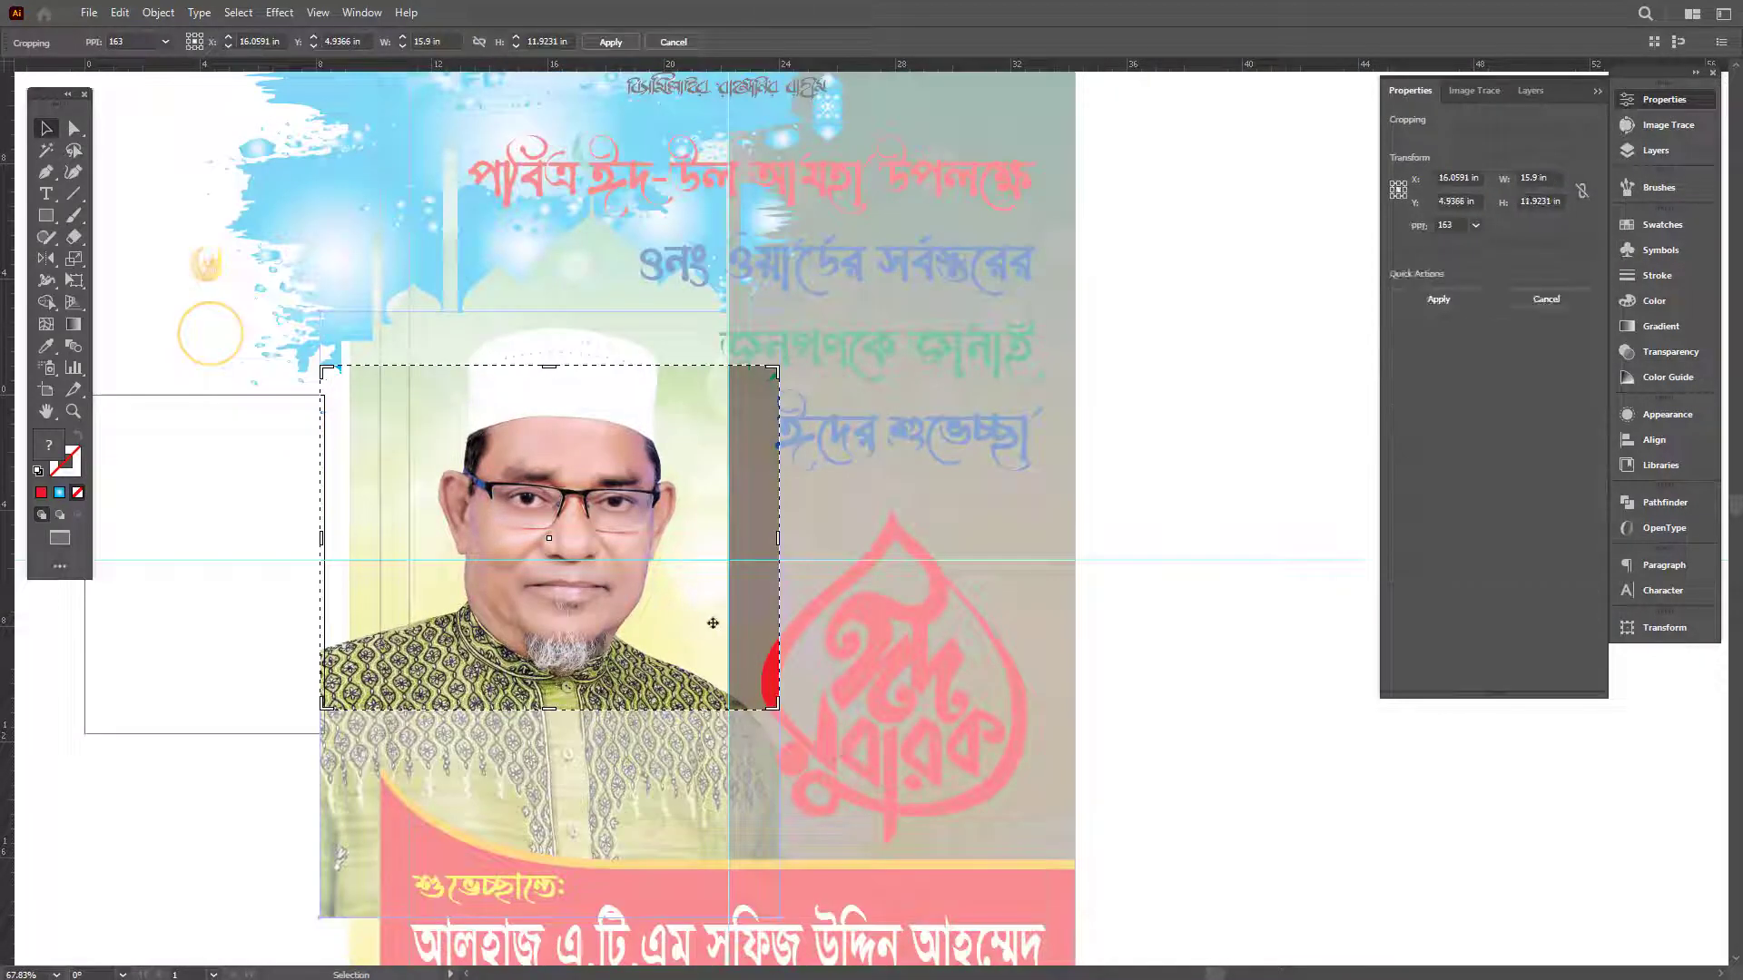
pyautogui.moveTo(712, 622); pyautogui.dragTo(713, 618)
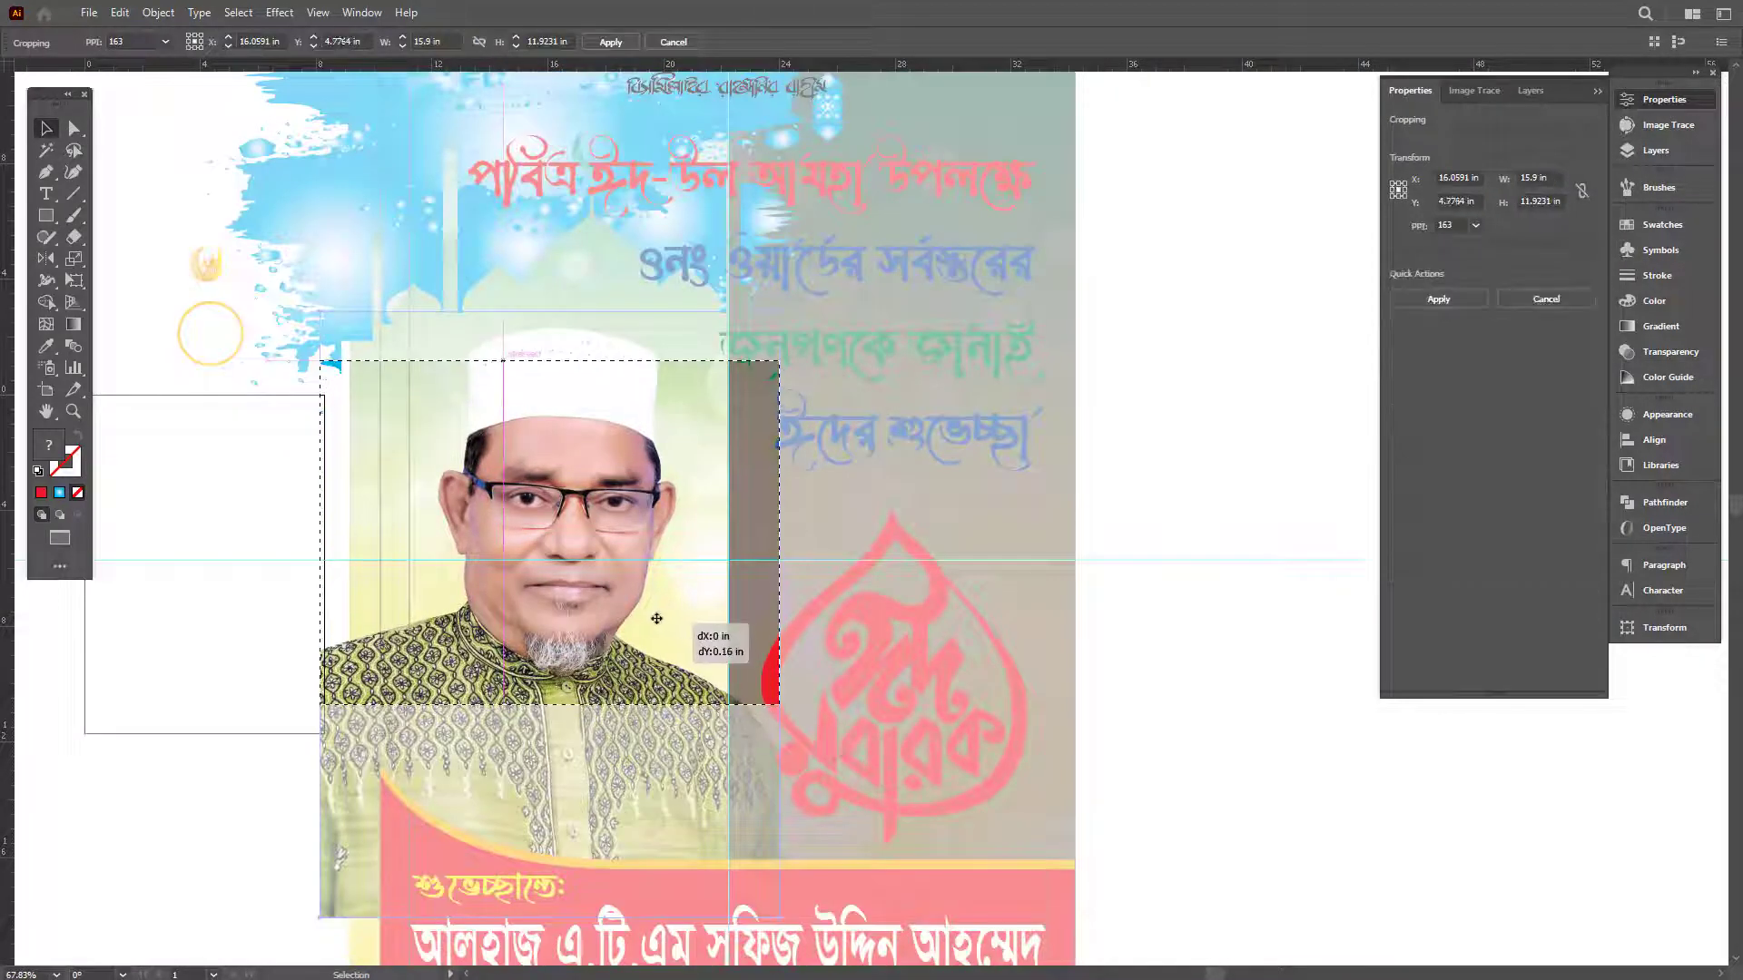
pyautogui.moveTo(779, 535); pyautogui.dragTo(728, 534)
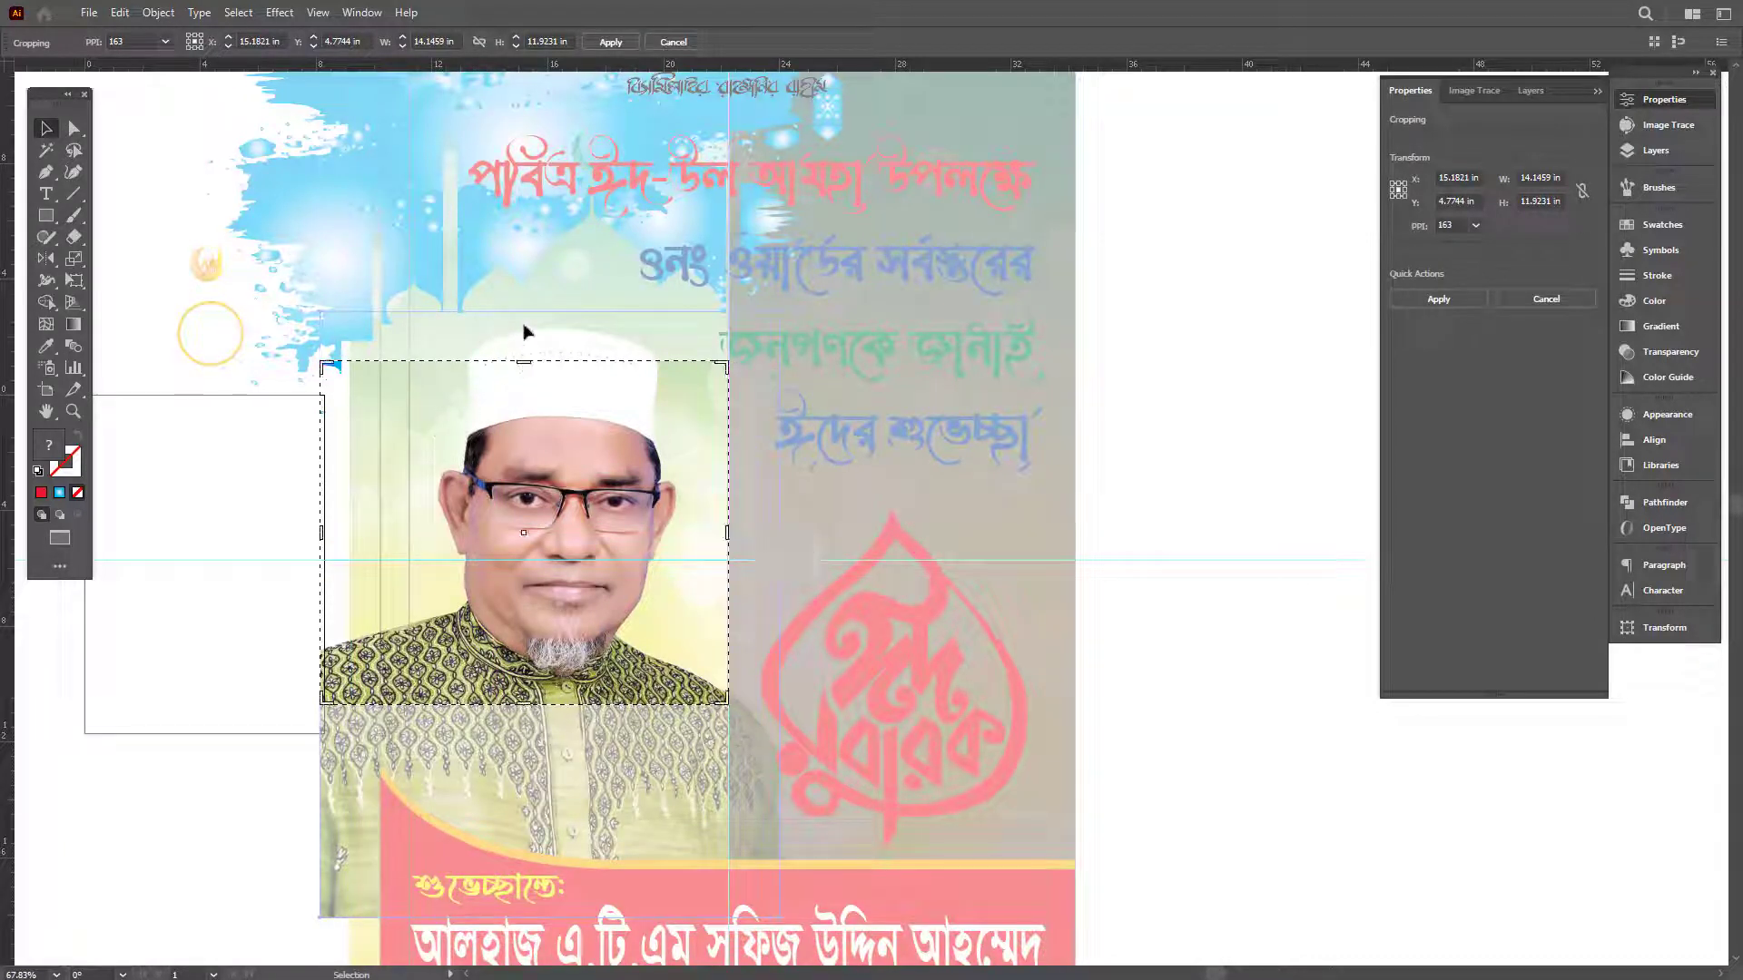
pyautogui.moveTo(527, 364); pyautogui.dragTo(526, 316)
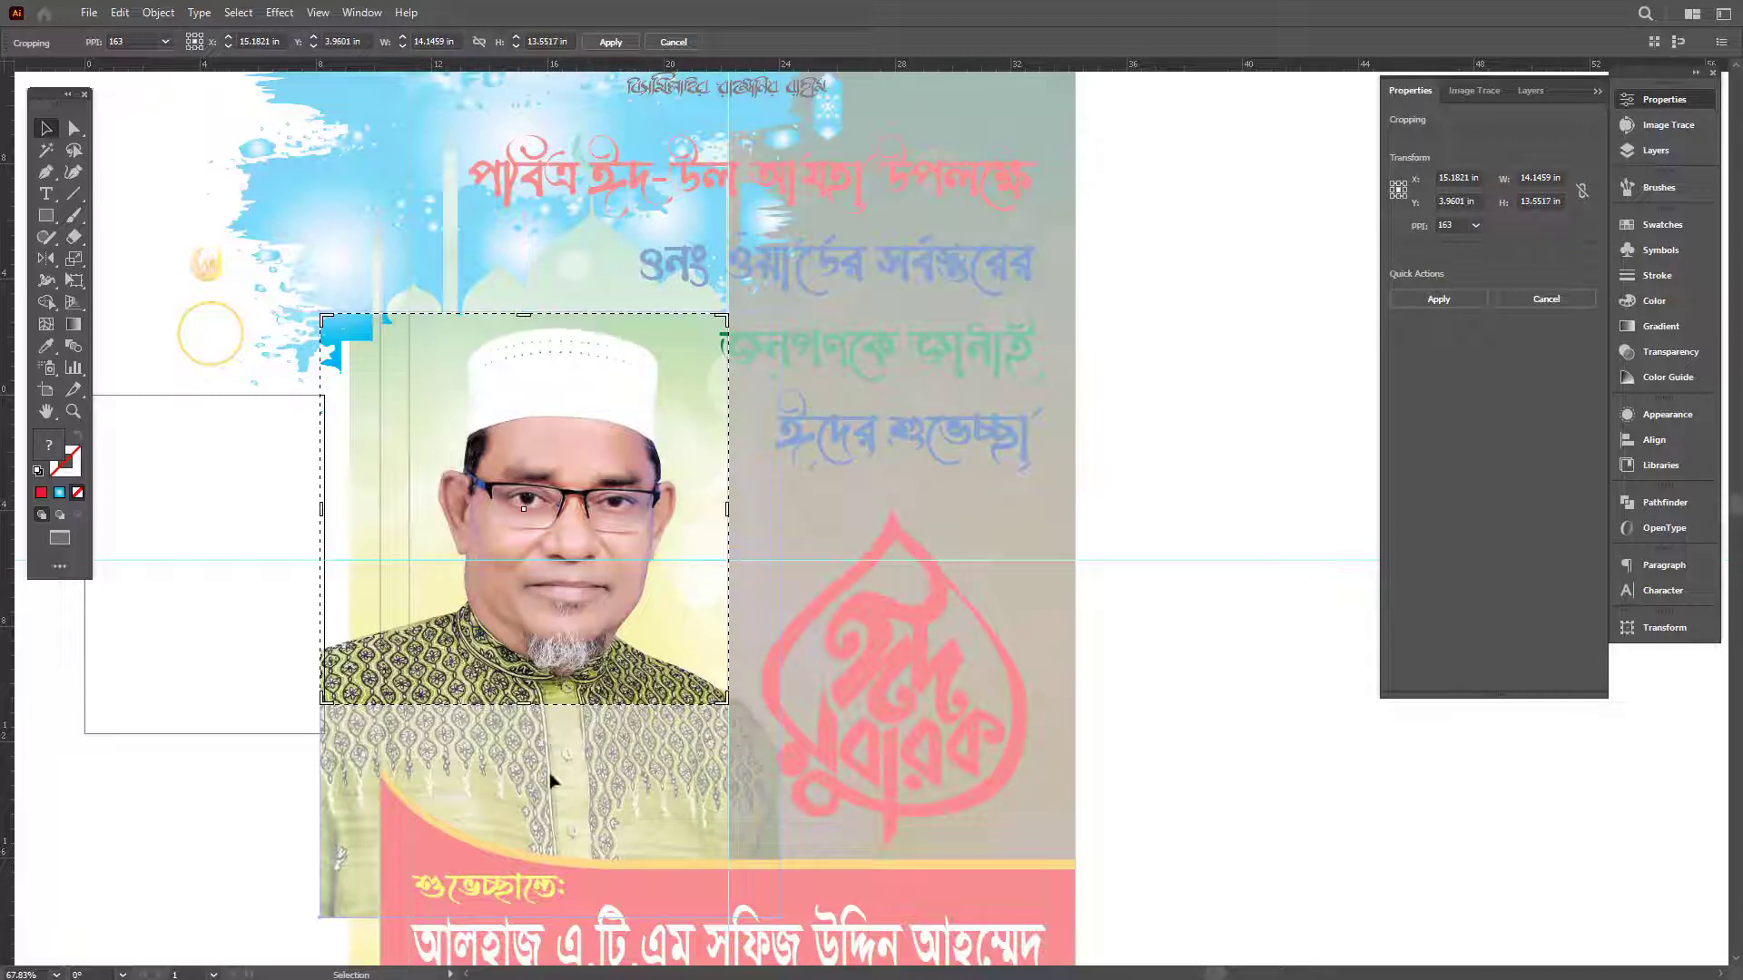
pyautogui.moveTo(523, 704); pyautogui.dragTo(523, 919)
pyautogui.press('Return')
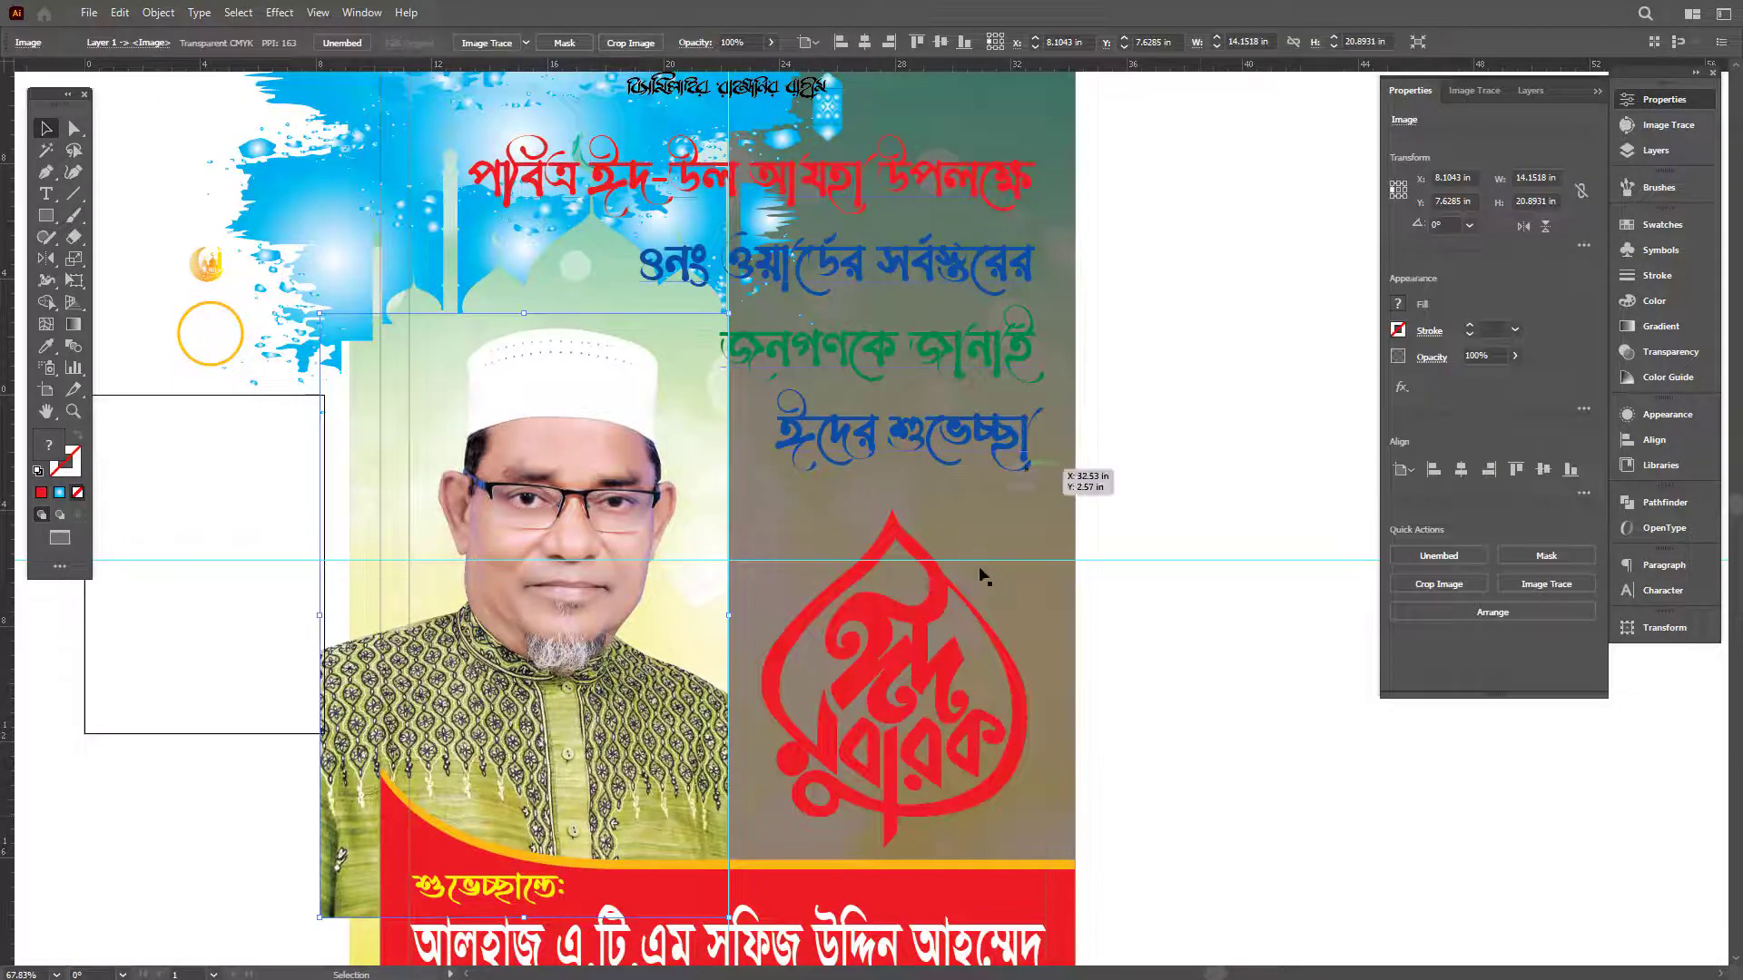
# Give the red Eid Mubarak calligraphy a 20 pt stroke with round corner joins.
pyautogui.click(926, 620)
pyautogui.scroll(2, 1044, 803)
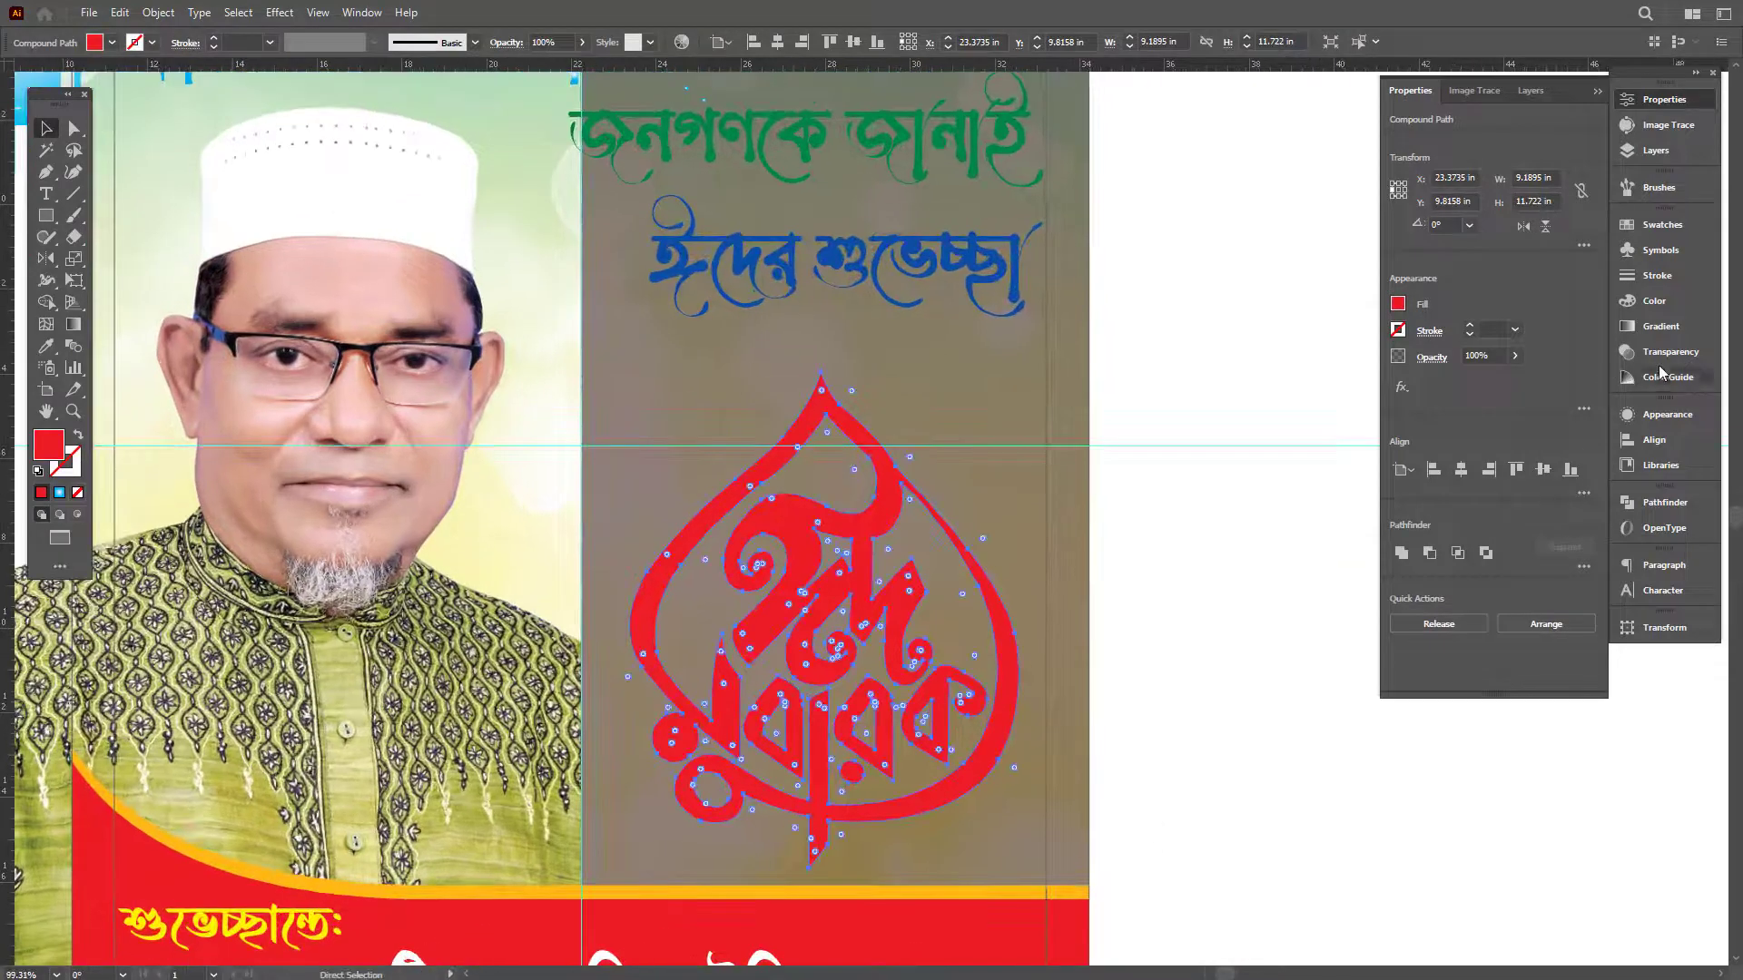
pyautogui.click(1657, 275)
pyautogui.click(1503, 243)
pyautogui.write('2')
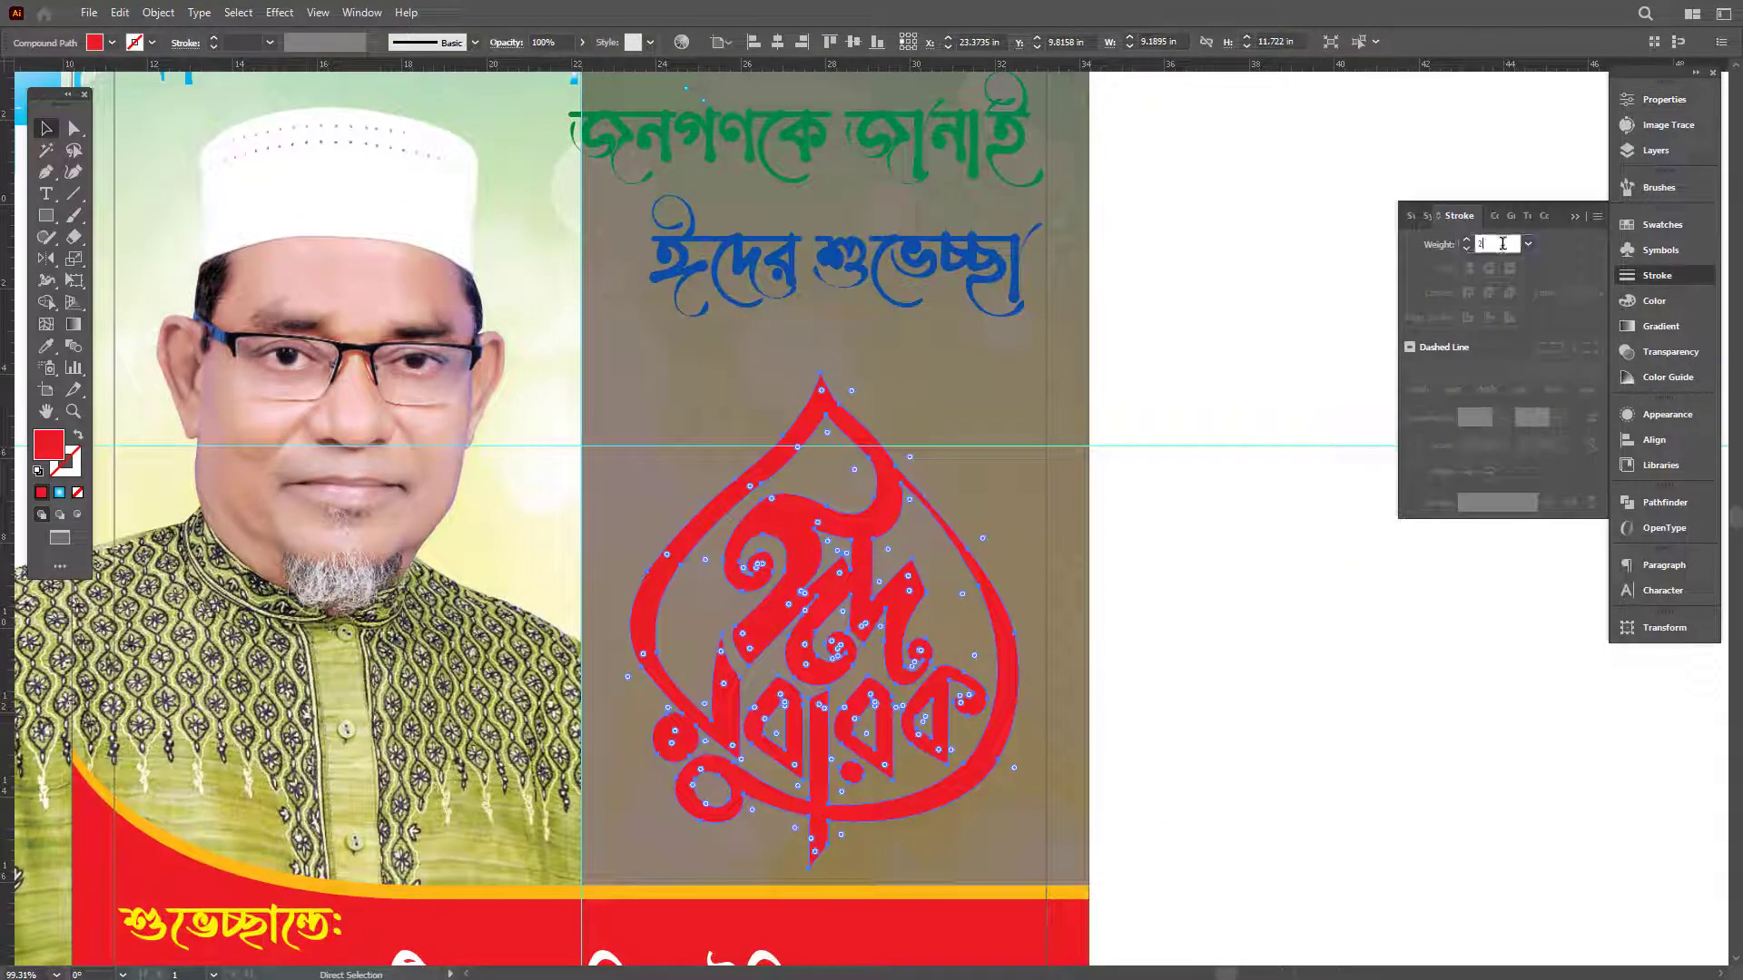
pyautogui.write('0')
pyautogui.press('Return')
pyautogui.click(1489, 292)
# Colour the calligraphy's stroke white and paste a copy without stroke in front of it.
pyautogui.press('v')
pyautogui.click(1654, 300)
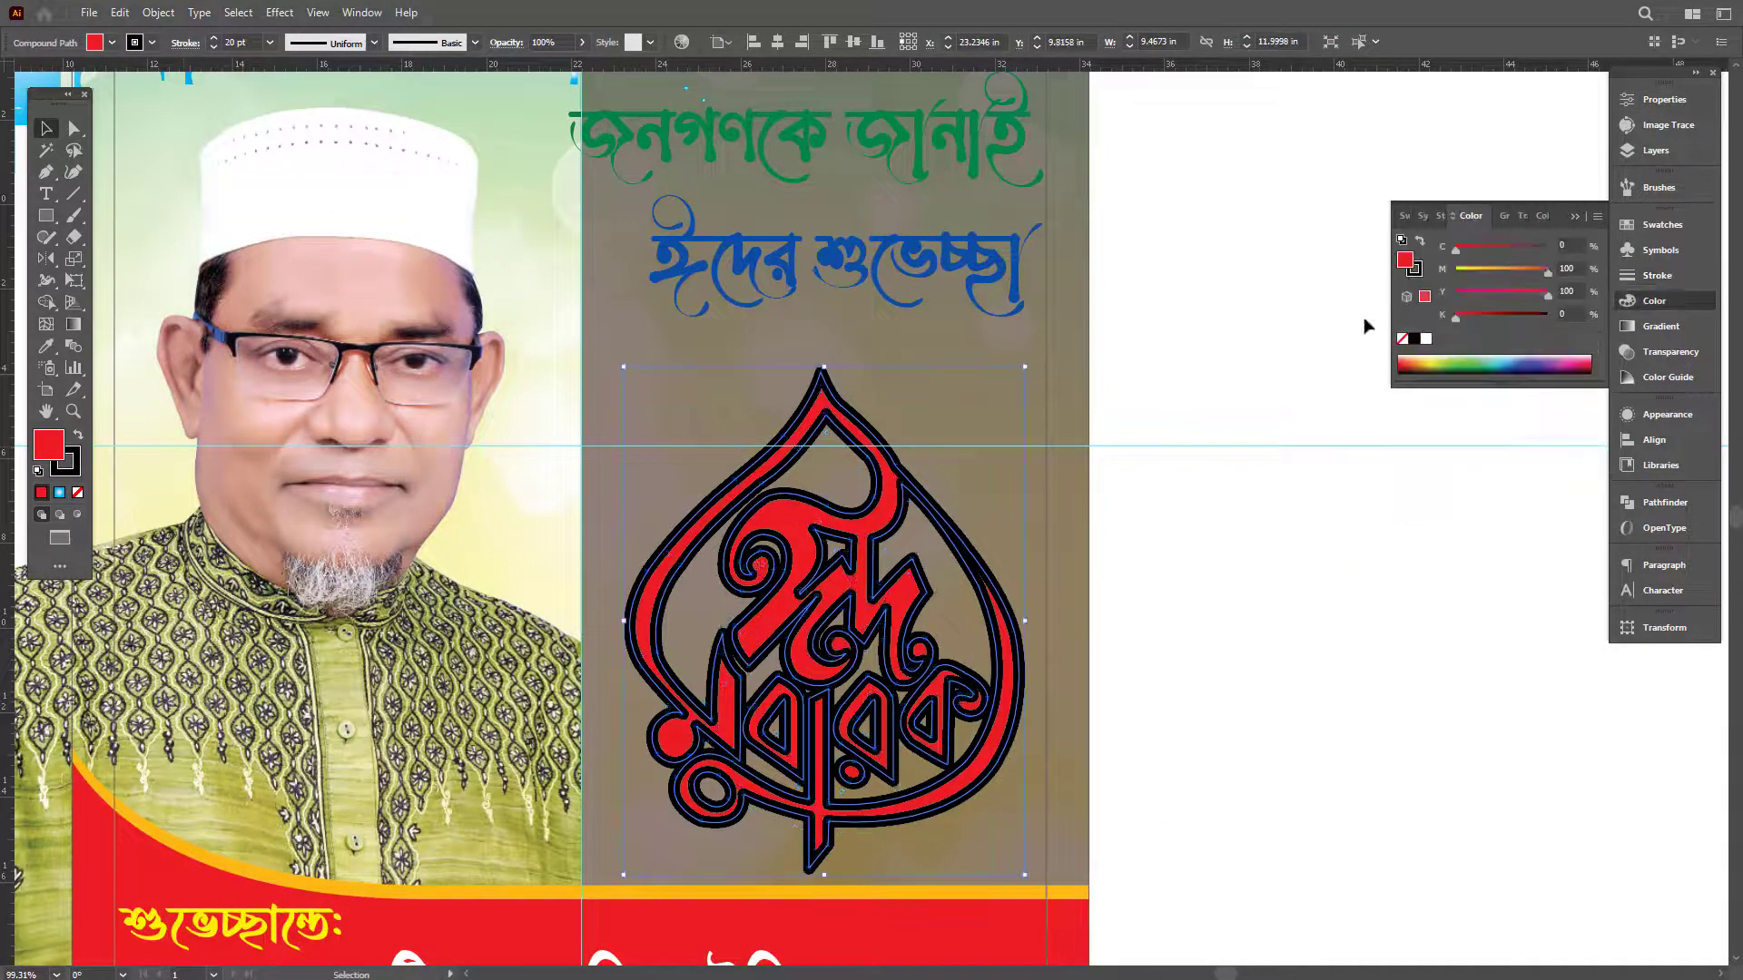
pyautogui.click(1418, 272)
pyautogui.click(1426, 338)
pyautogui.hotkey('ctrl', 'c')
pyautogui.hotkey('ctrl', 'f')
pyautogui.press('/')
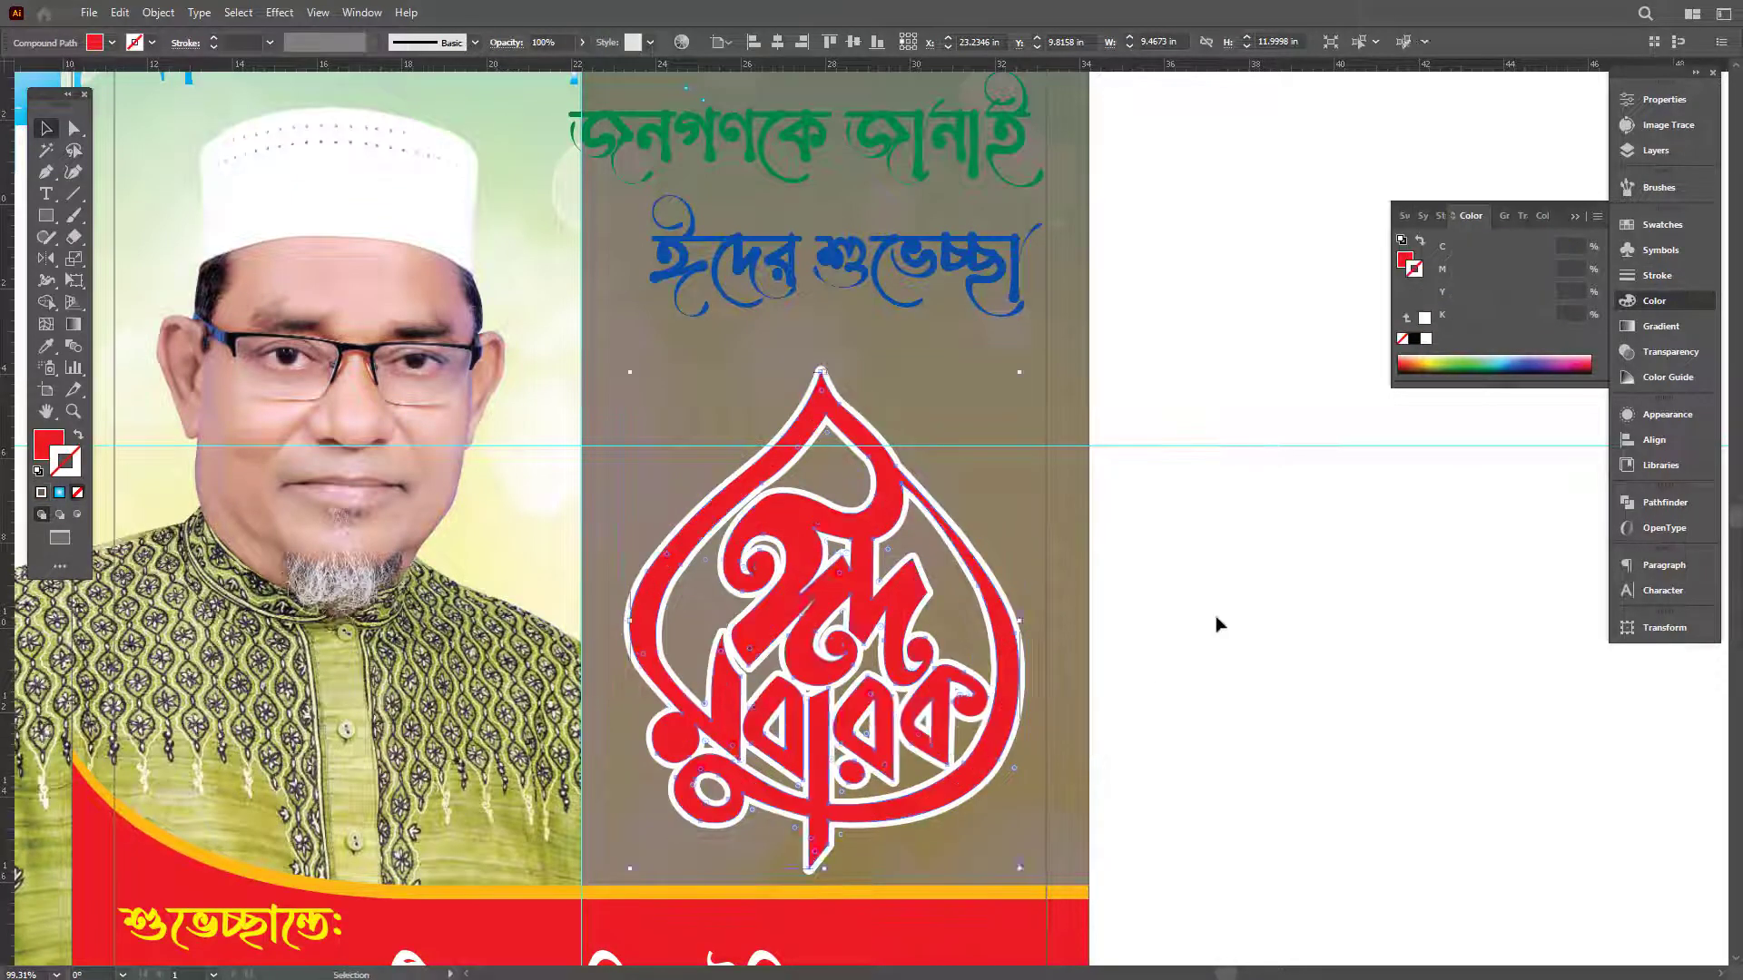
# Outline the four greeting text lines with a 10 pt white stroke and place an unstroked copy in front.
pyautogui.click(1214, 623)
pyautogui.moveTo(1200, 647)
pyautogui.mouseDown()
pyautogui.moveTo(1126, 658)
pyautogui.moveTo(1101, 581)
pyautogui.mouseUp()
pyautogui.scroll(3, 1098, 564)
pyautogui.click(1028, 599)
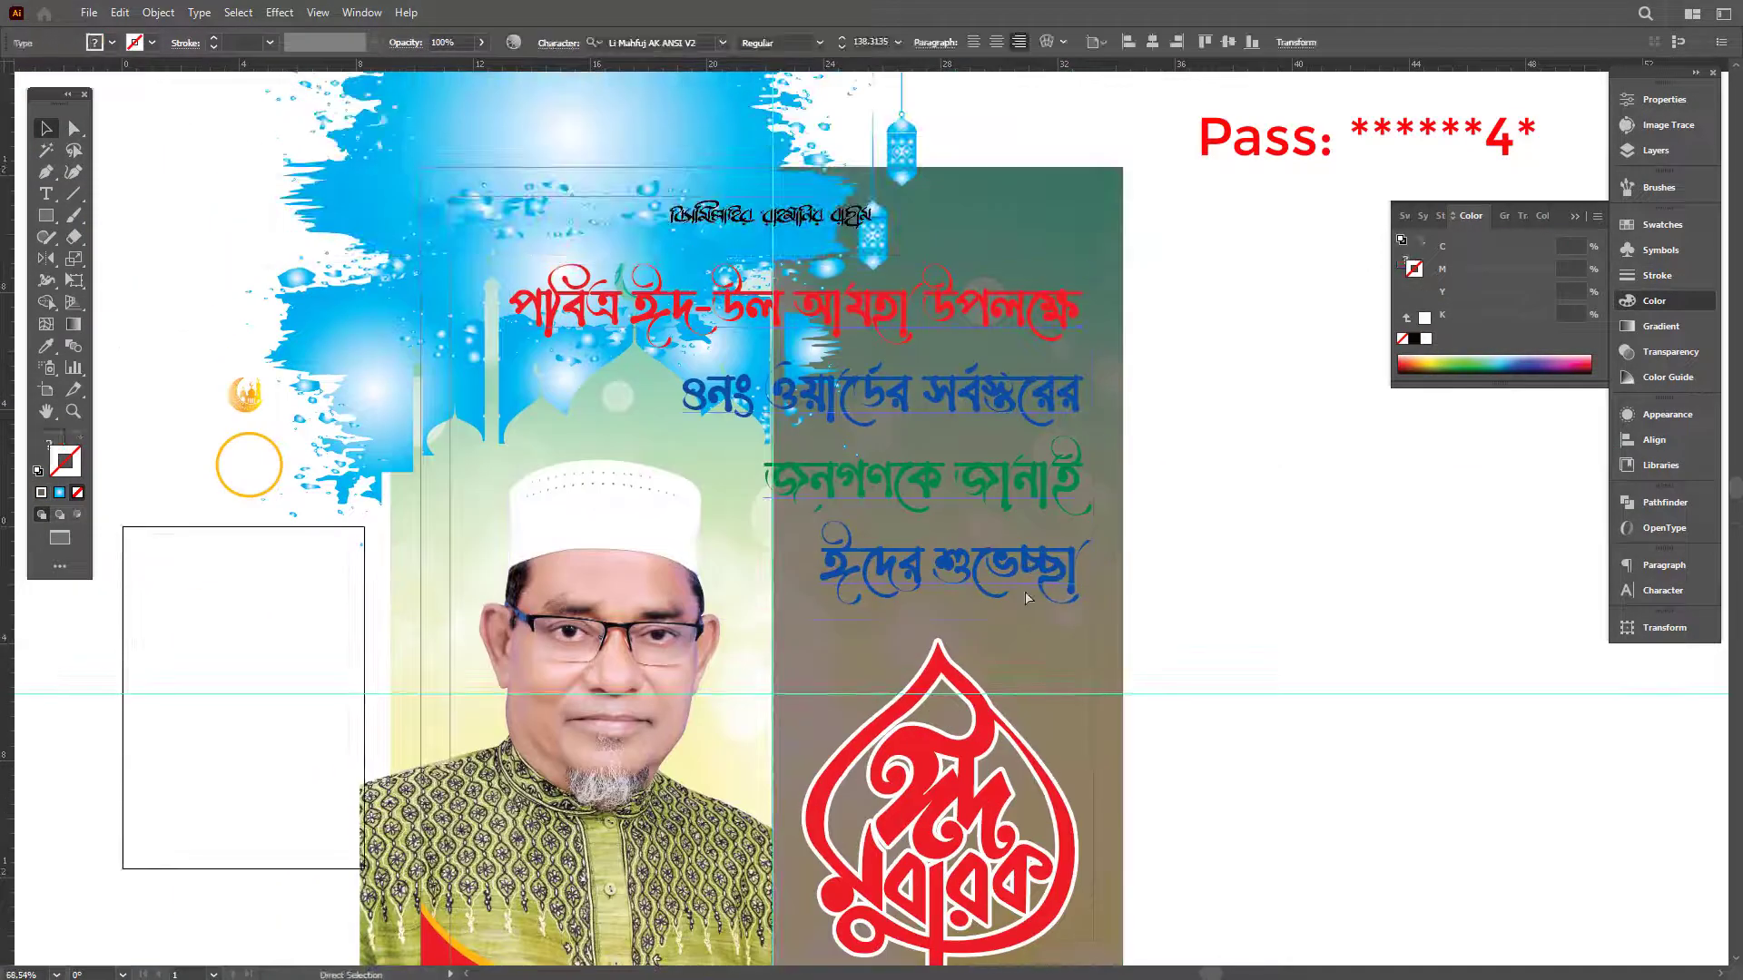
pyautogui.scroll(1, 1089, 436)
pyautogui.click(1656, 275)
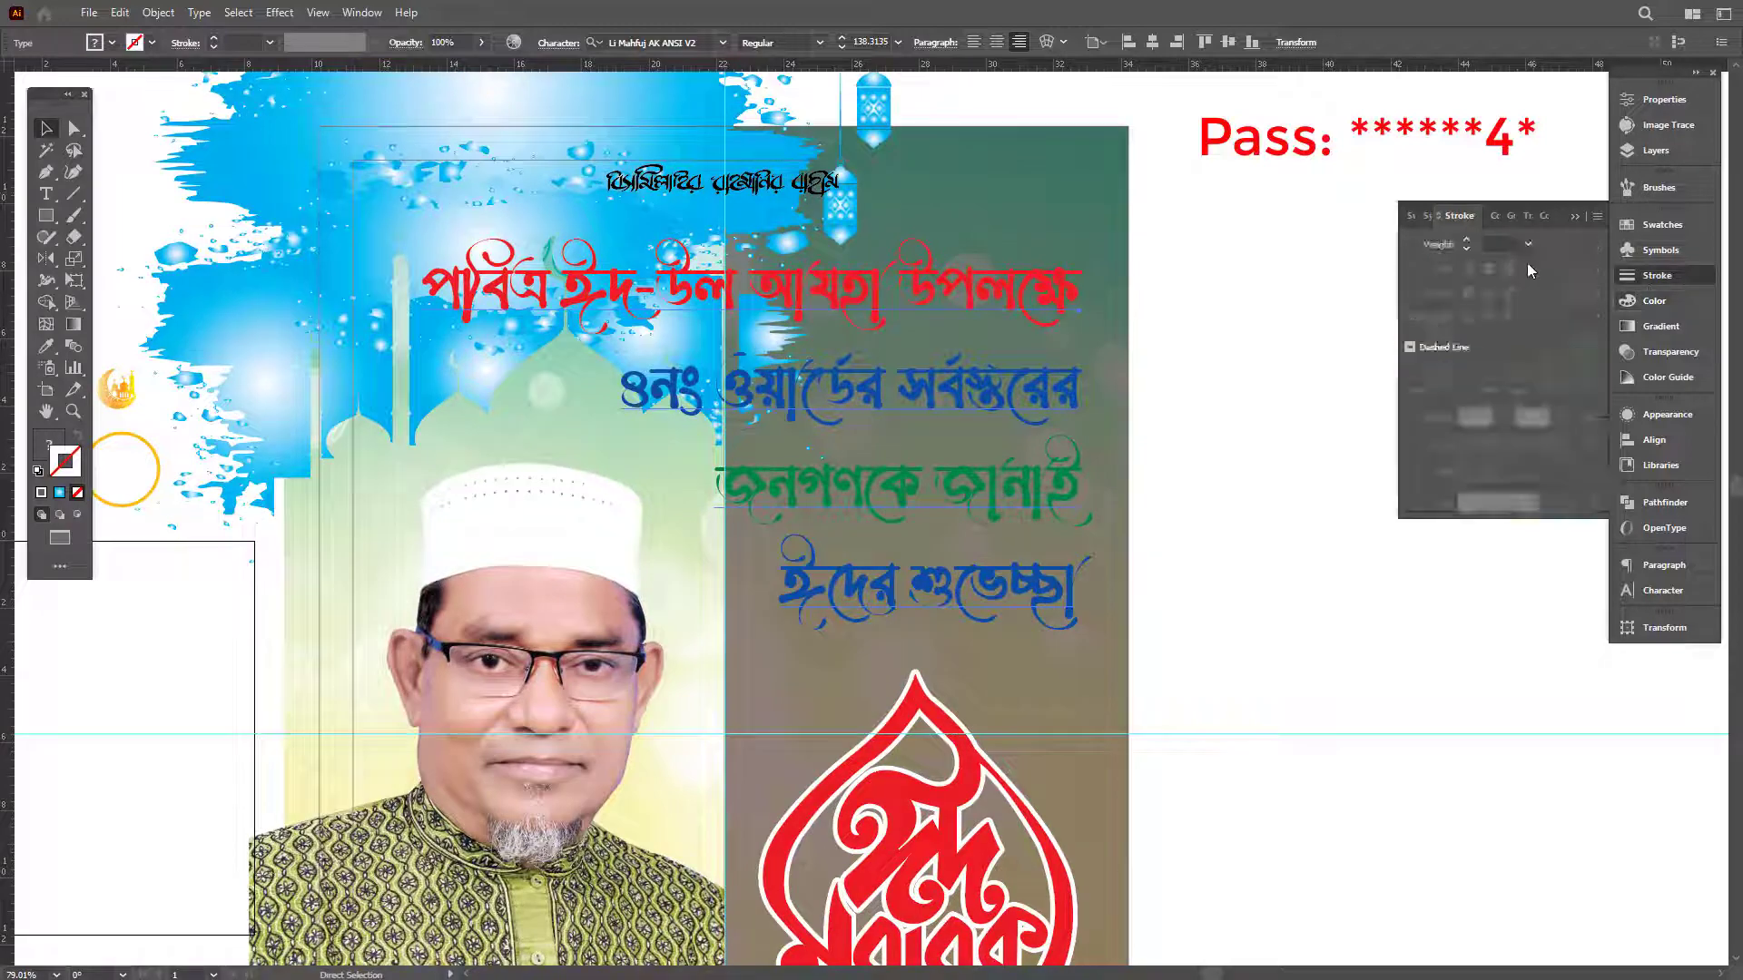
pyautogui.press('Return')
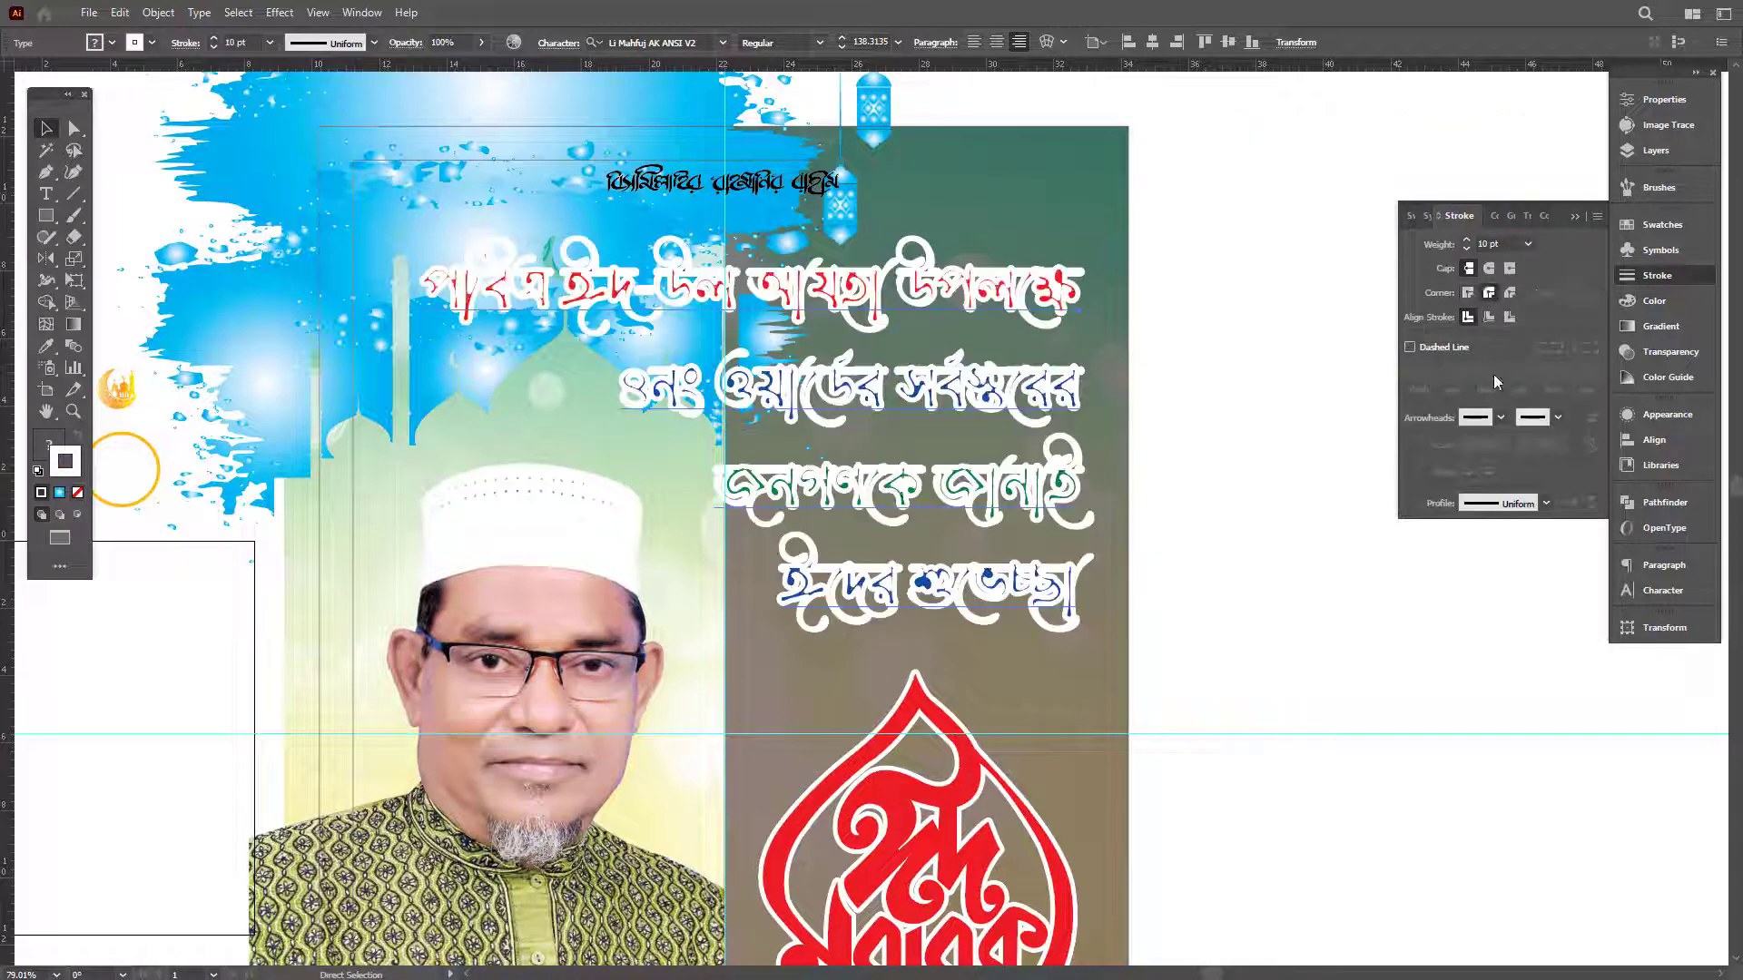
pyautogui.hotkey('ctrl', 'f')
pyautogui.click(1321, 669)
# Shrink the small black calligraphy line above the greeting to about 3.74 in wide and fill it white.
pyautogui.moveTo(1236, 551); pyautogui.dragTo(1188, 552)
pyautogui.click(824, 227)
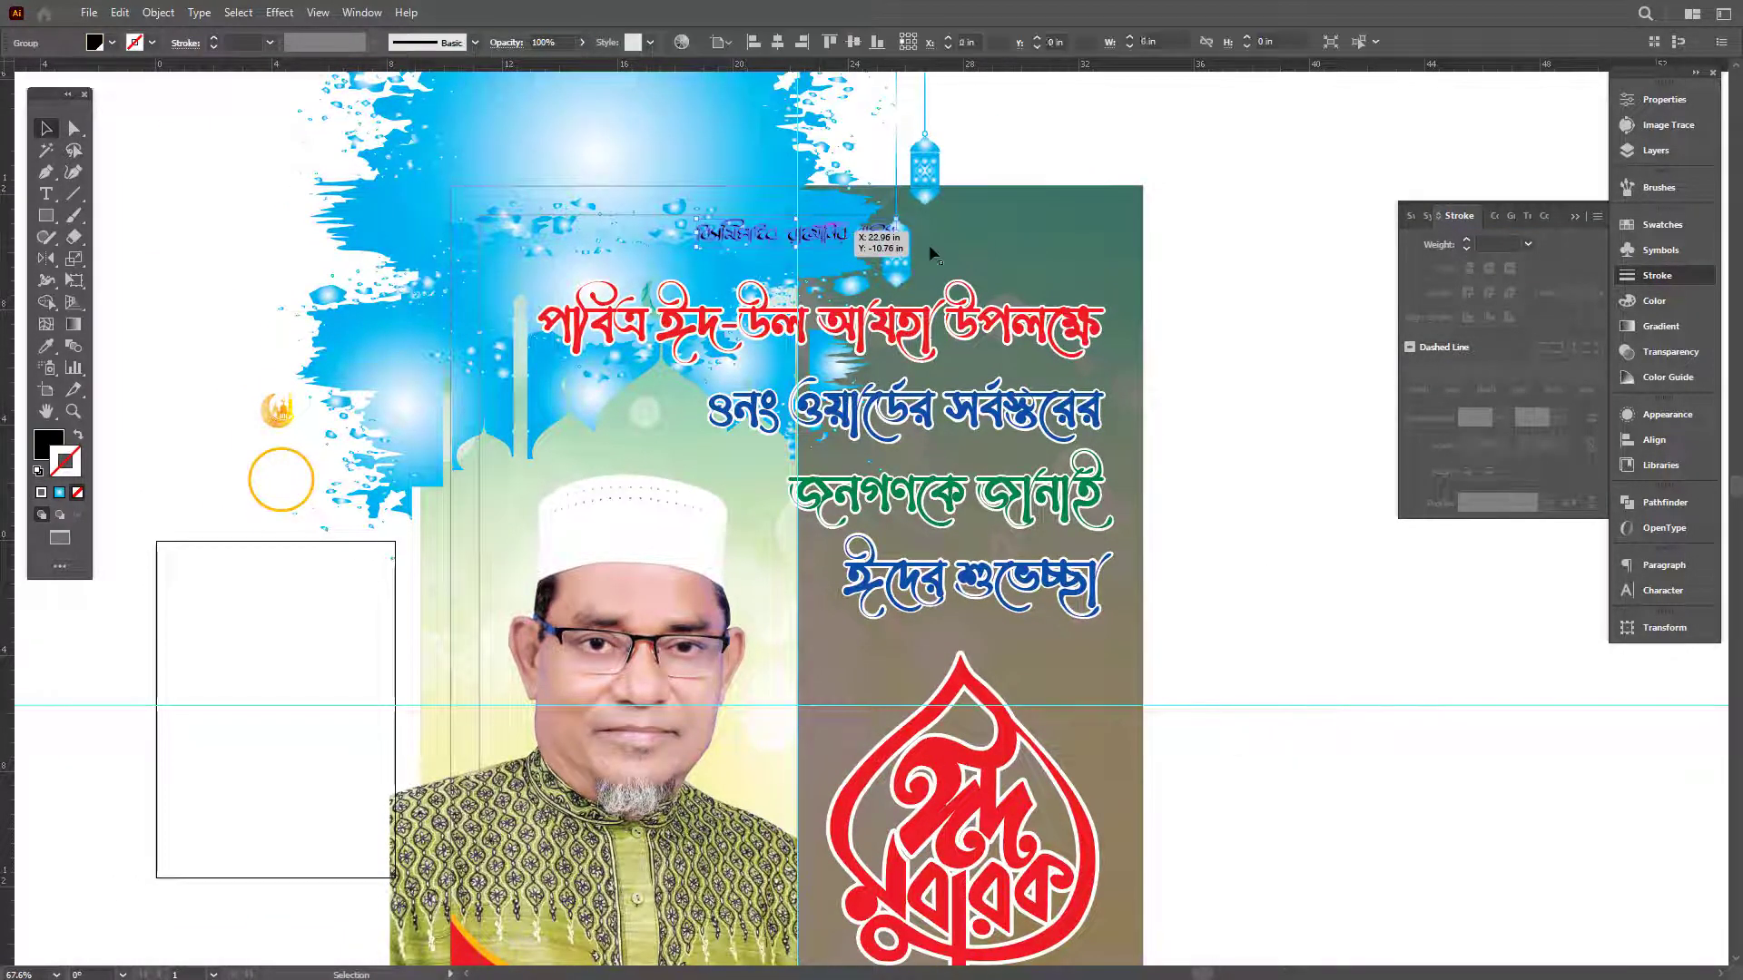
pyautogui.scroll(5, 865, 196)
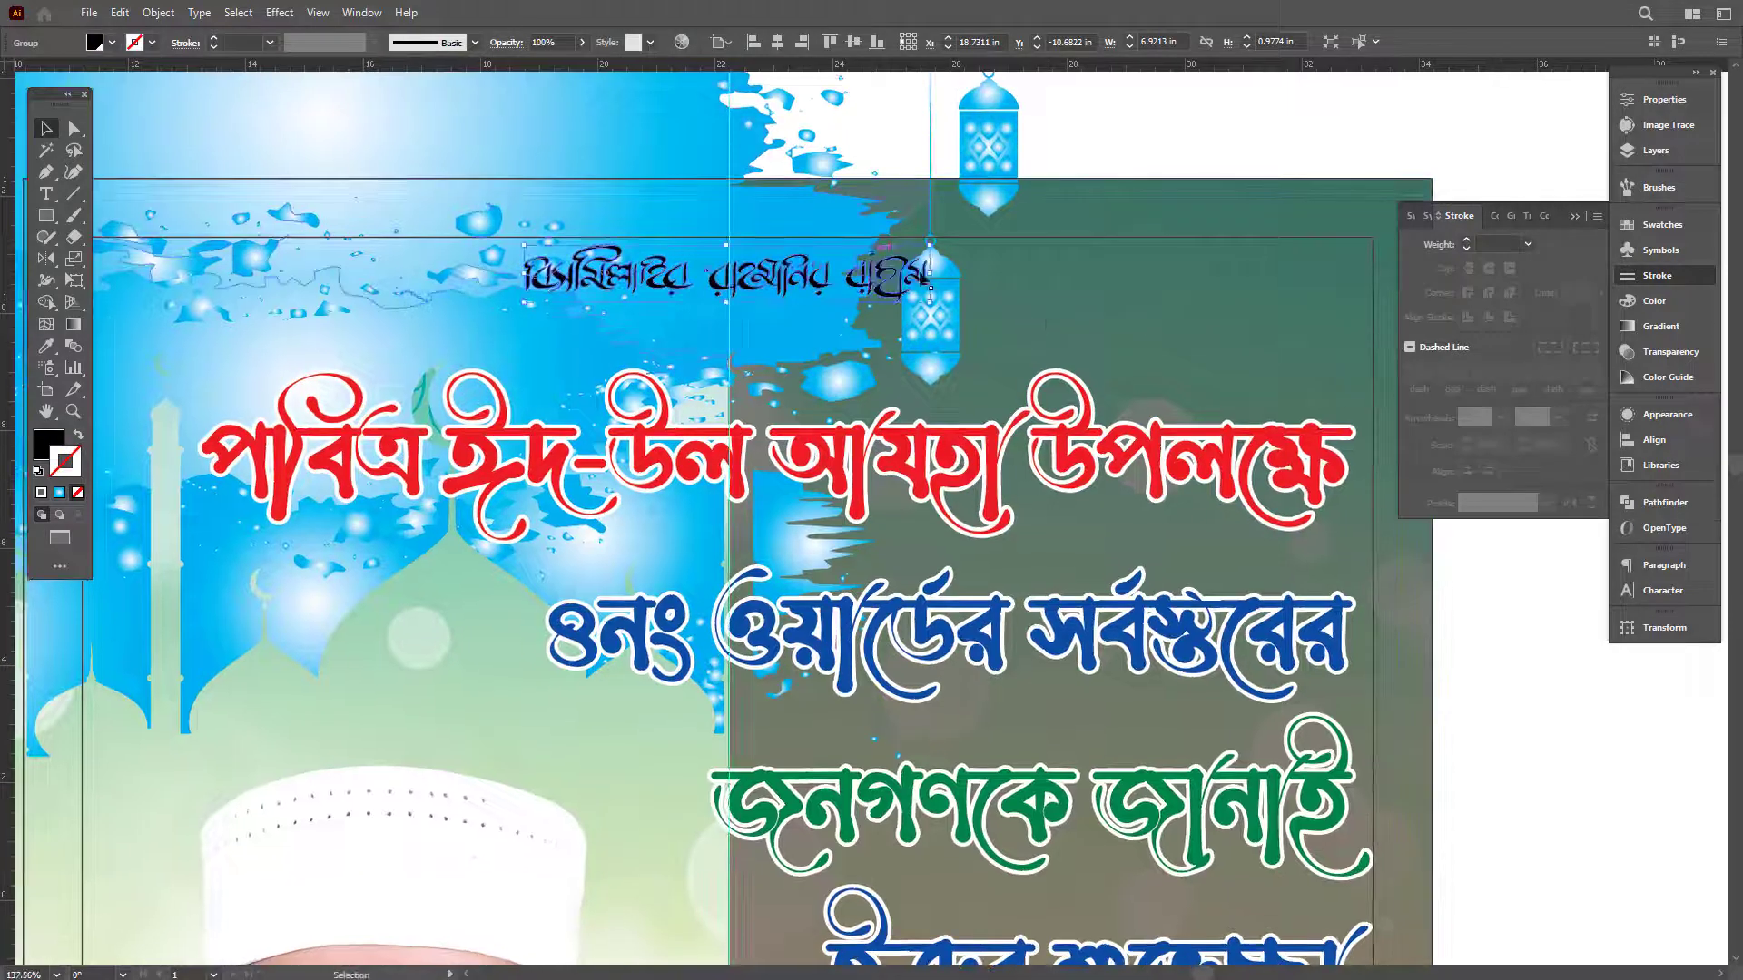
pyautogui.moveTo(930, 288); pyautogui.dragTo(837, 256)
pyautogui.click(1645, 307)
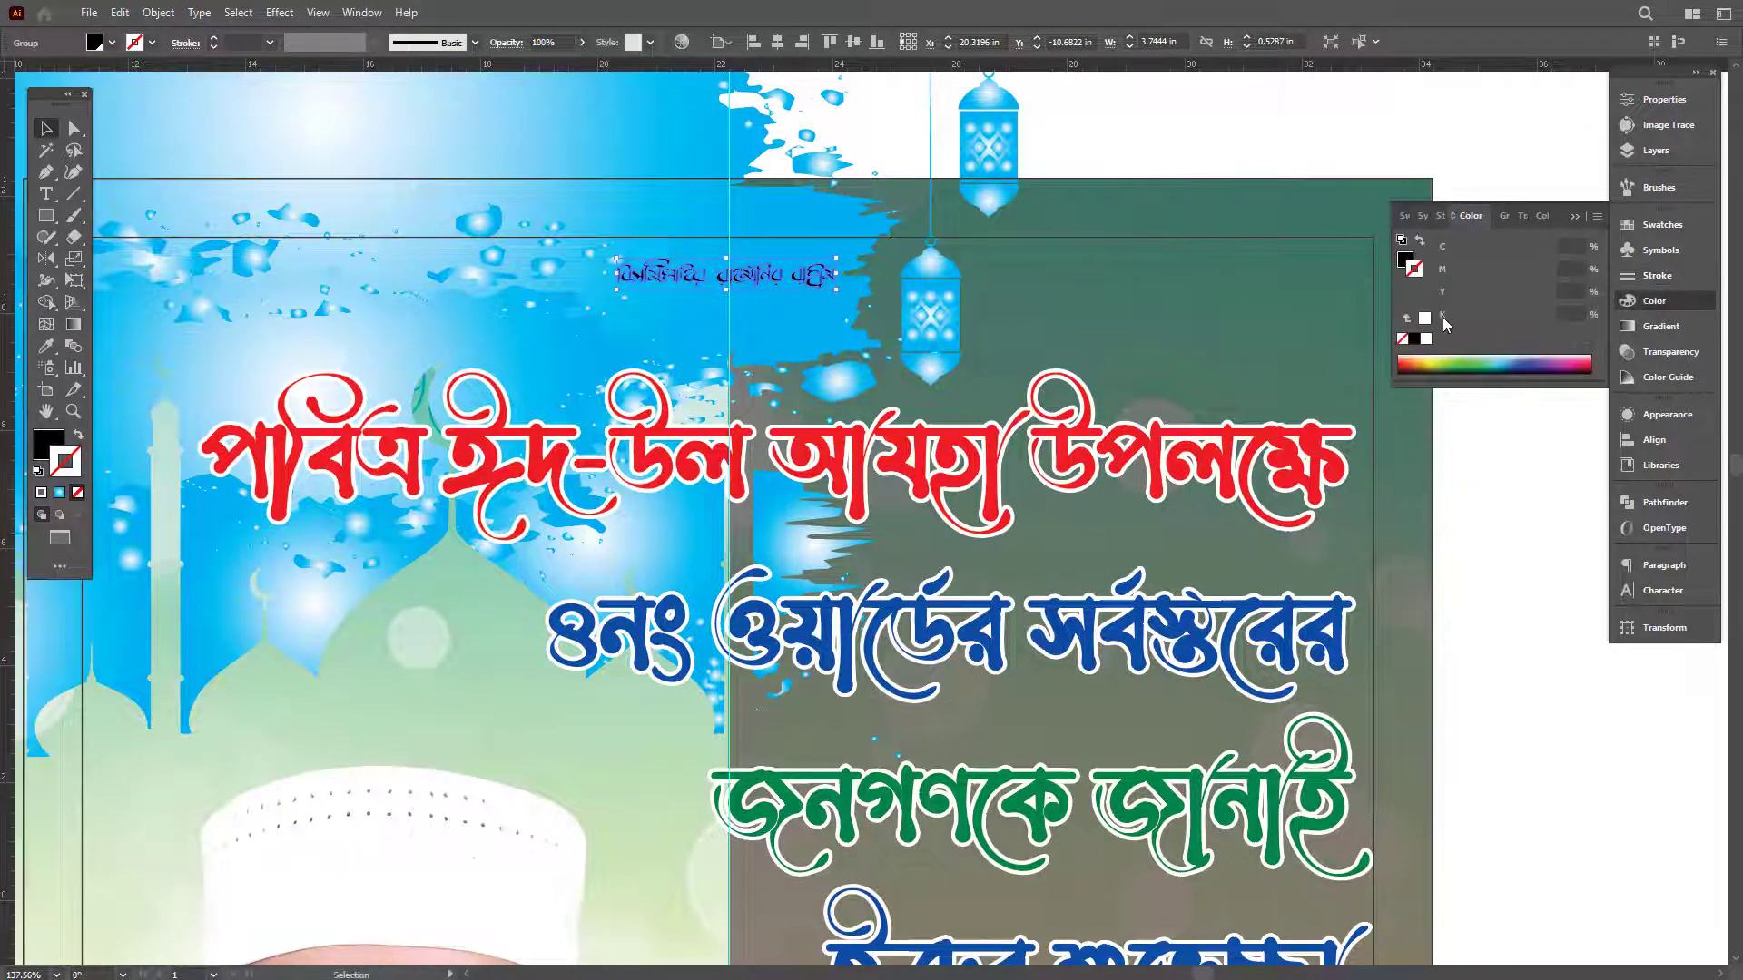
pyautogui.click(1426, 338)
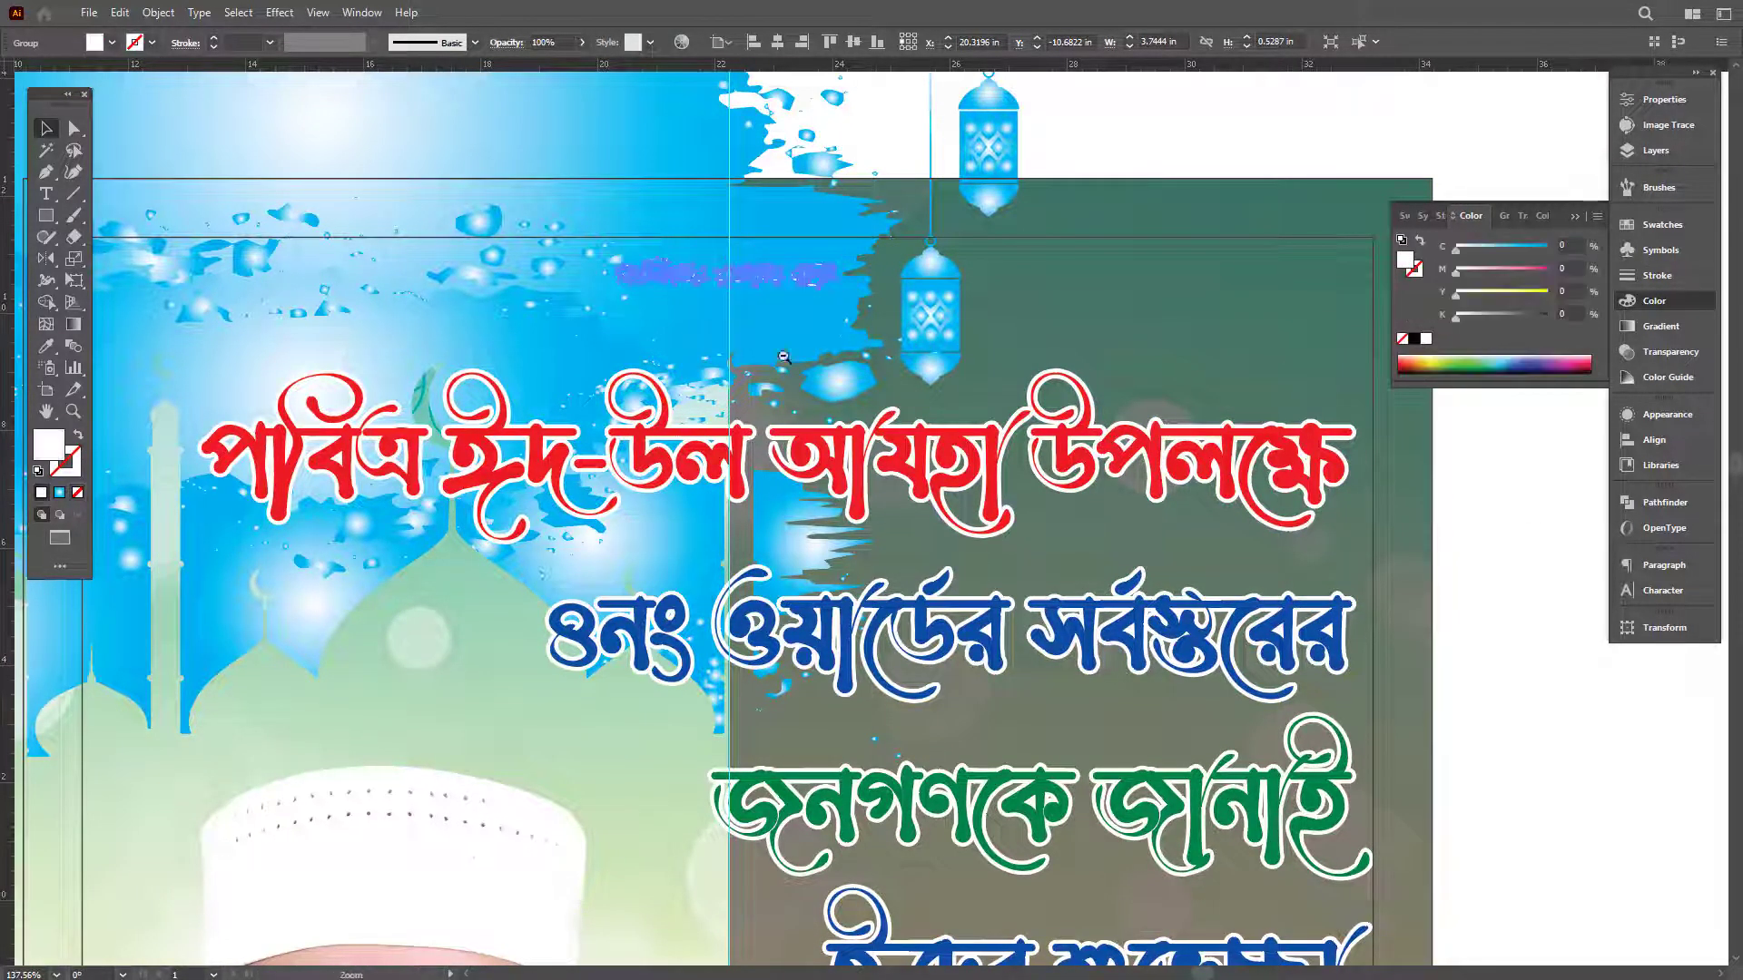
pyautogui.scroll(-3, 738, 140)
pyautogui.click(1327, 568)
# Try a white fill on the semi-transparent right-half rectangle, then set it to C 100, M 0, Y 0, K 0.
pyautogui.scroll(-2, 1327, 568)
pyautogui.moveTo(1261, 591); pyautogui.dragTo(1147, 491)
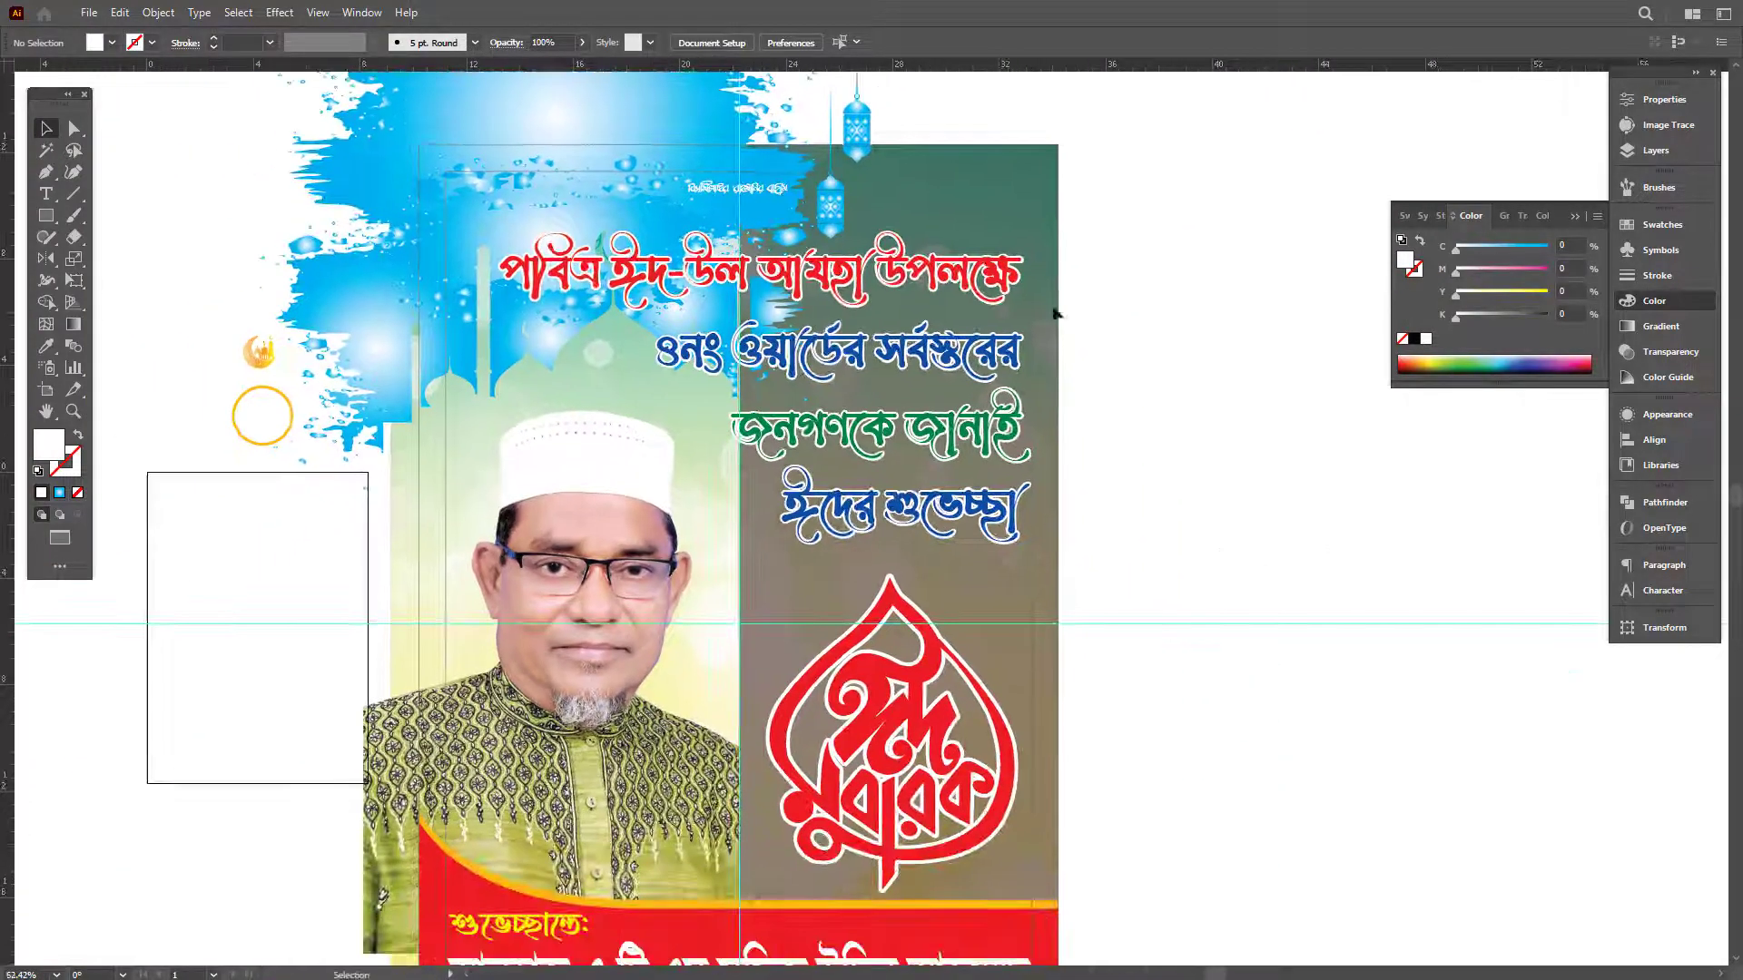
pyautogui.click(979, 190)
pyautogui.click(1426, 340)
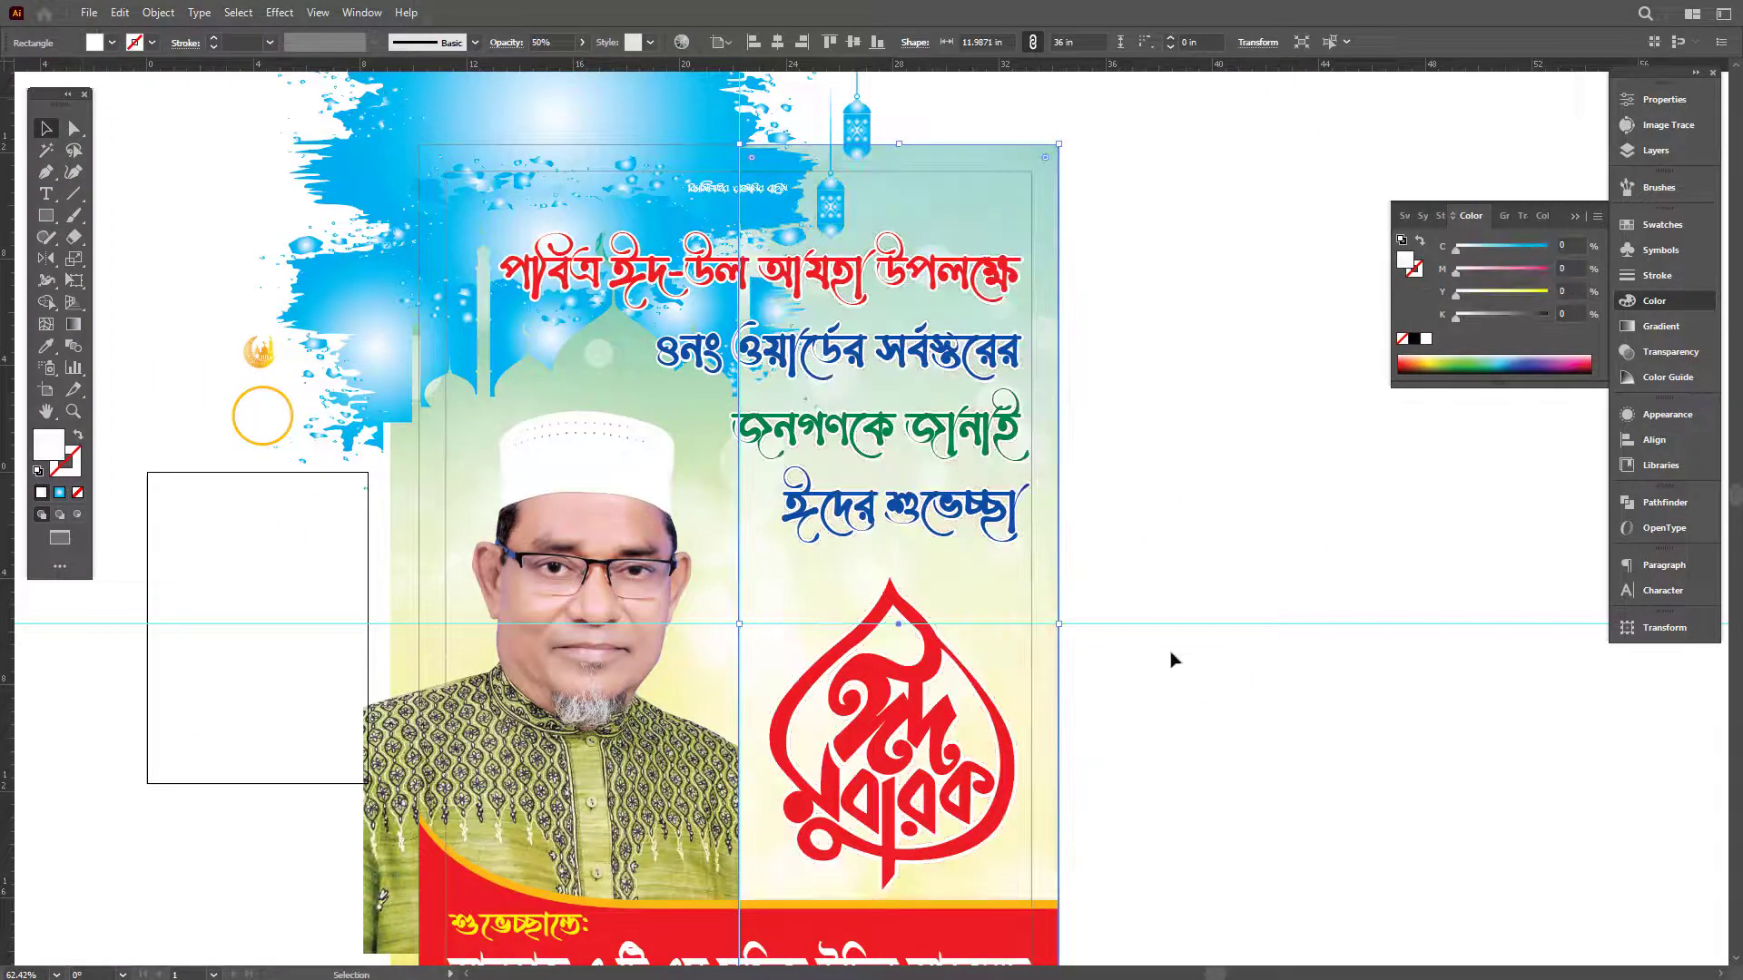
pyautogui.click(1547, 248)
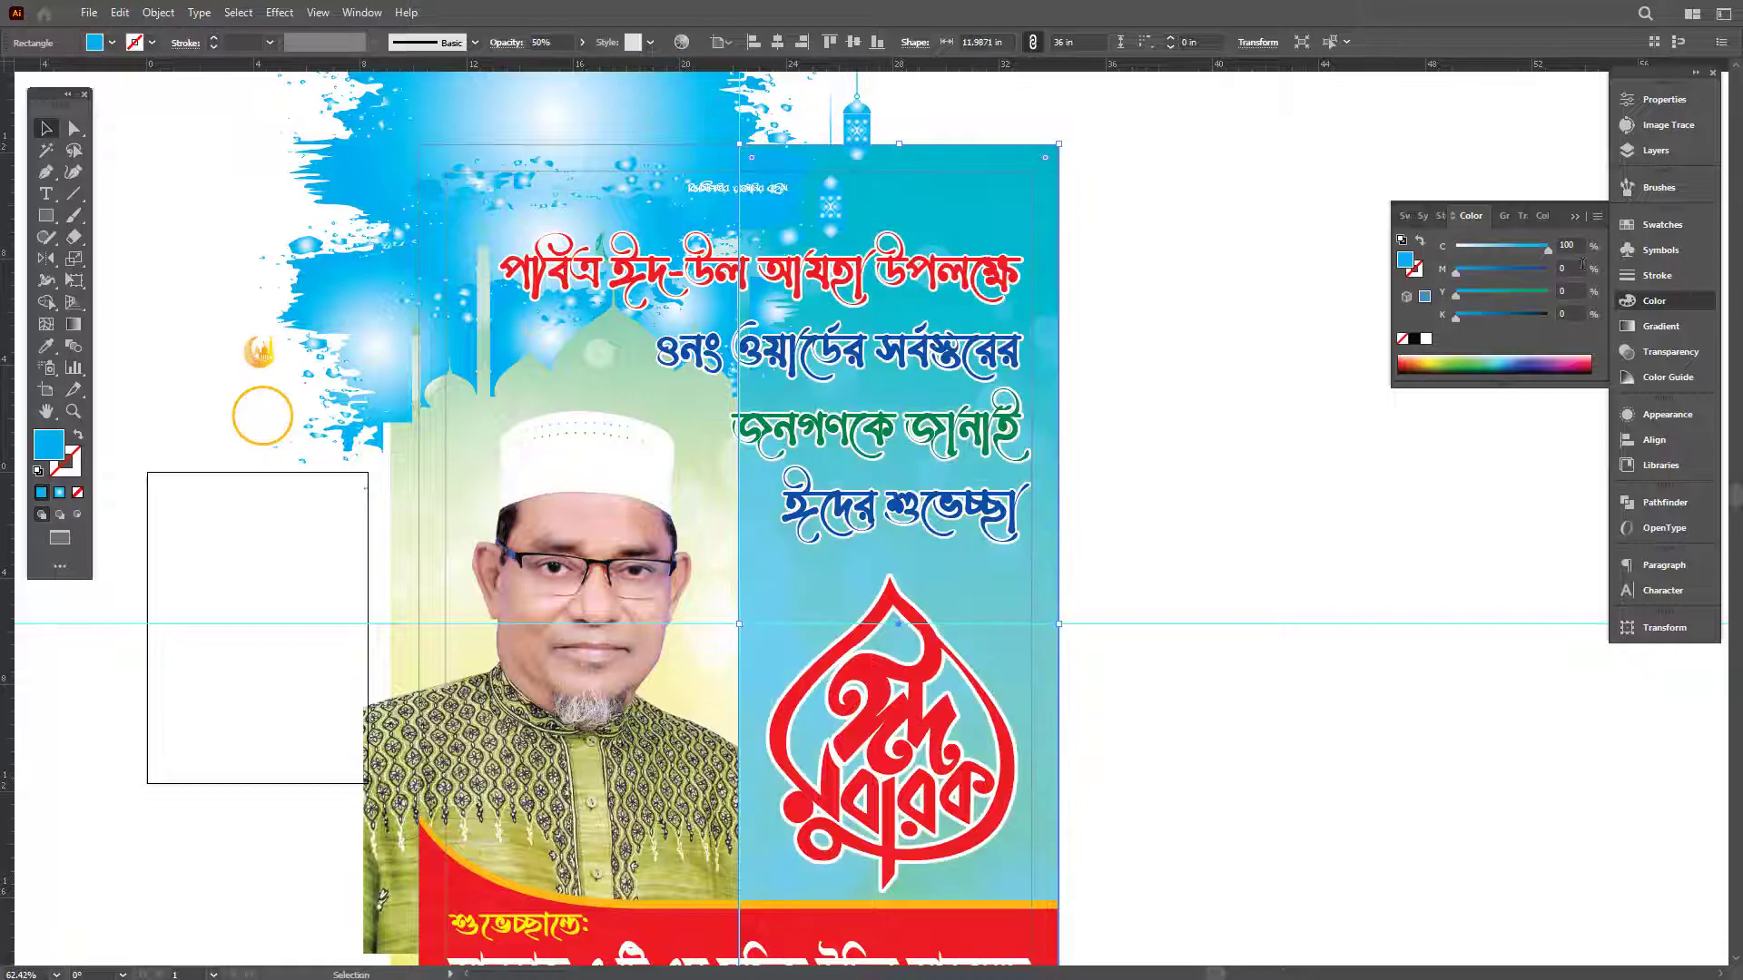
# Apply the blue splash's gradient fill to the right-half rectangle with the Eyedropper.
pyautogui.click(1155, 427)
pyautogui.scroll(-2, 1149, 422)
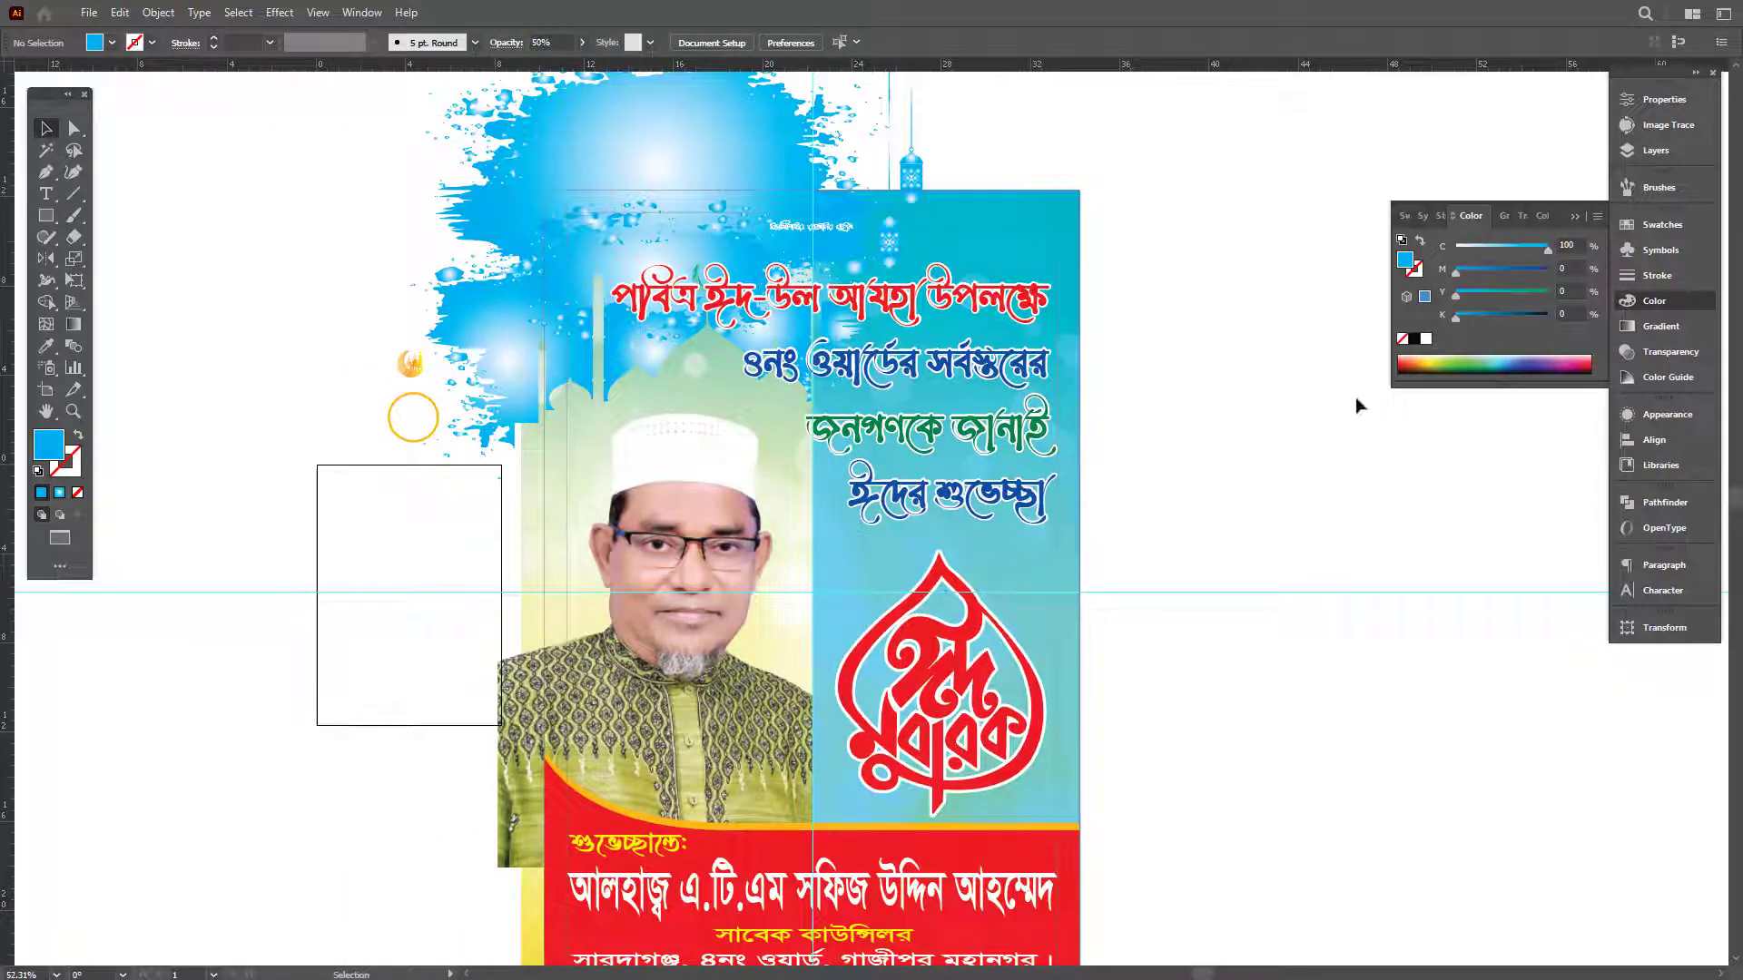
pyautogui.click(1027, 558)
pyautogui.press('i')
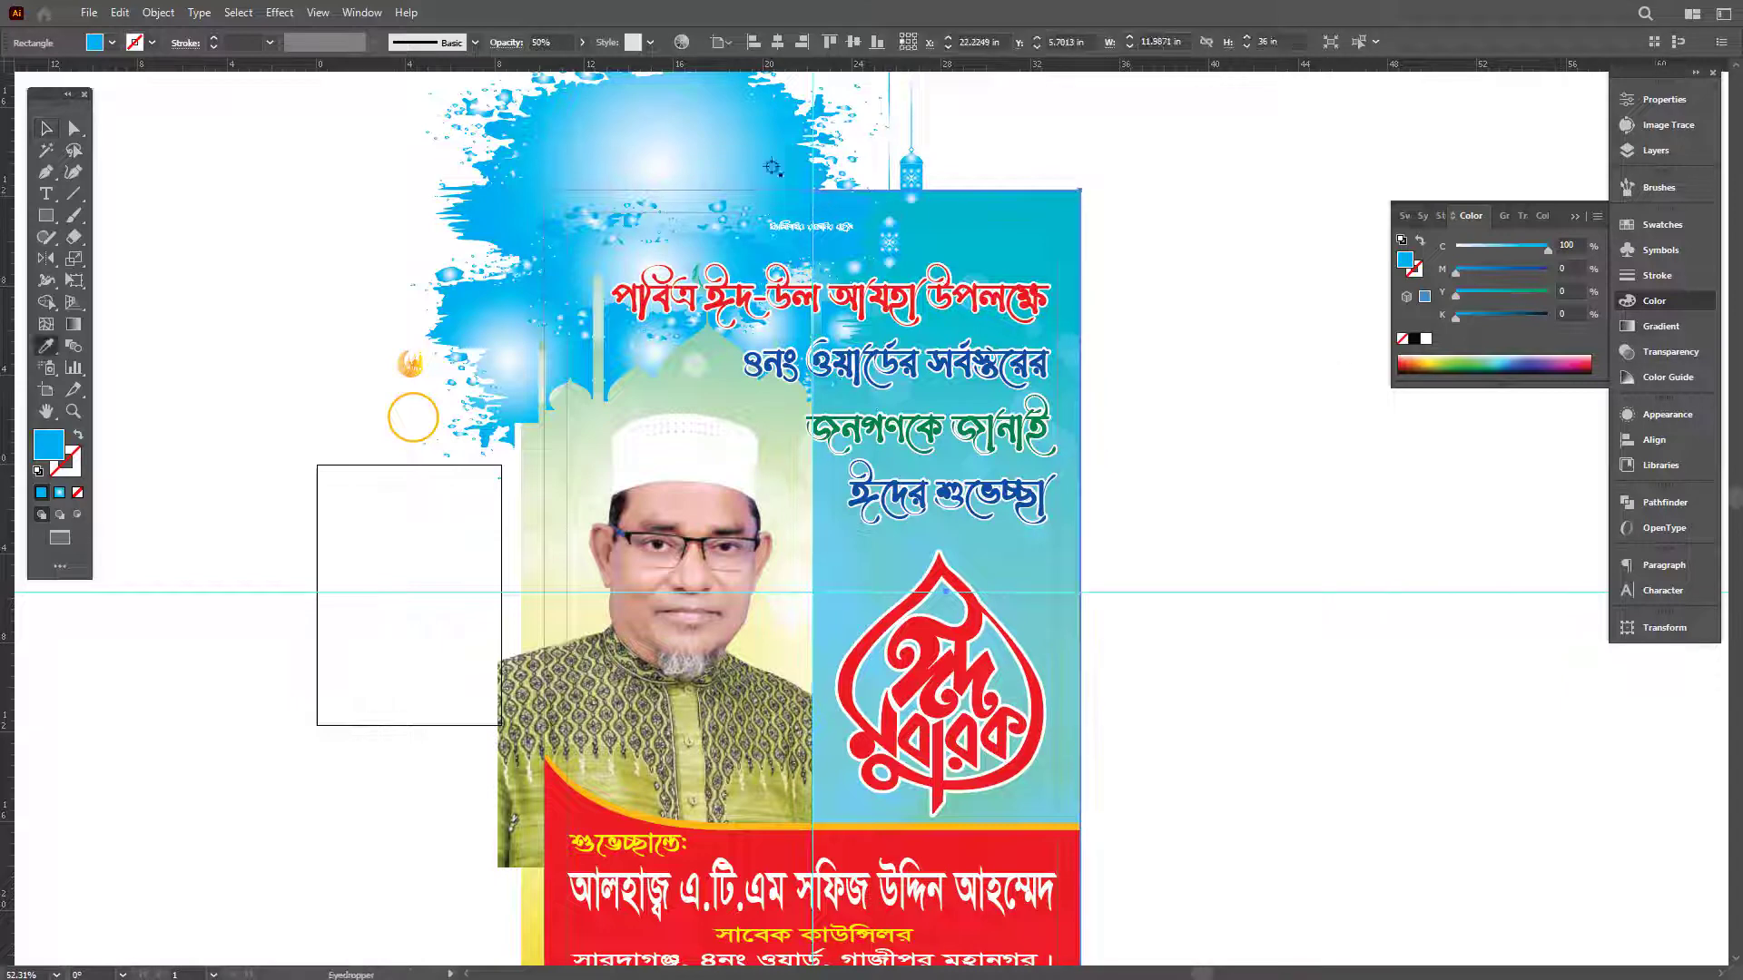
pyautogui.click(741, 172)
pyautogui.press('v')
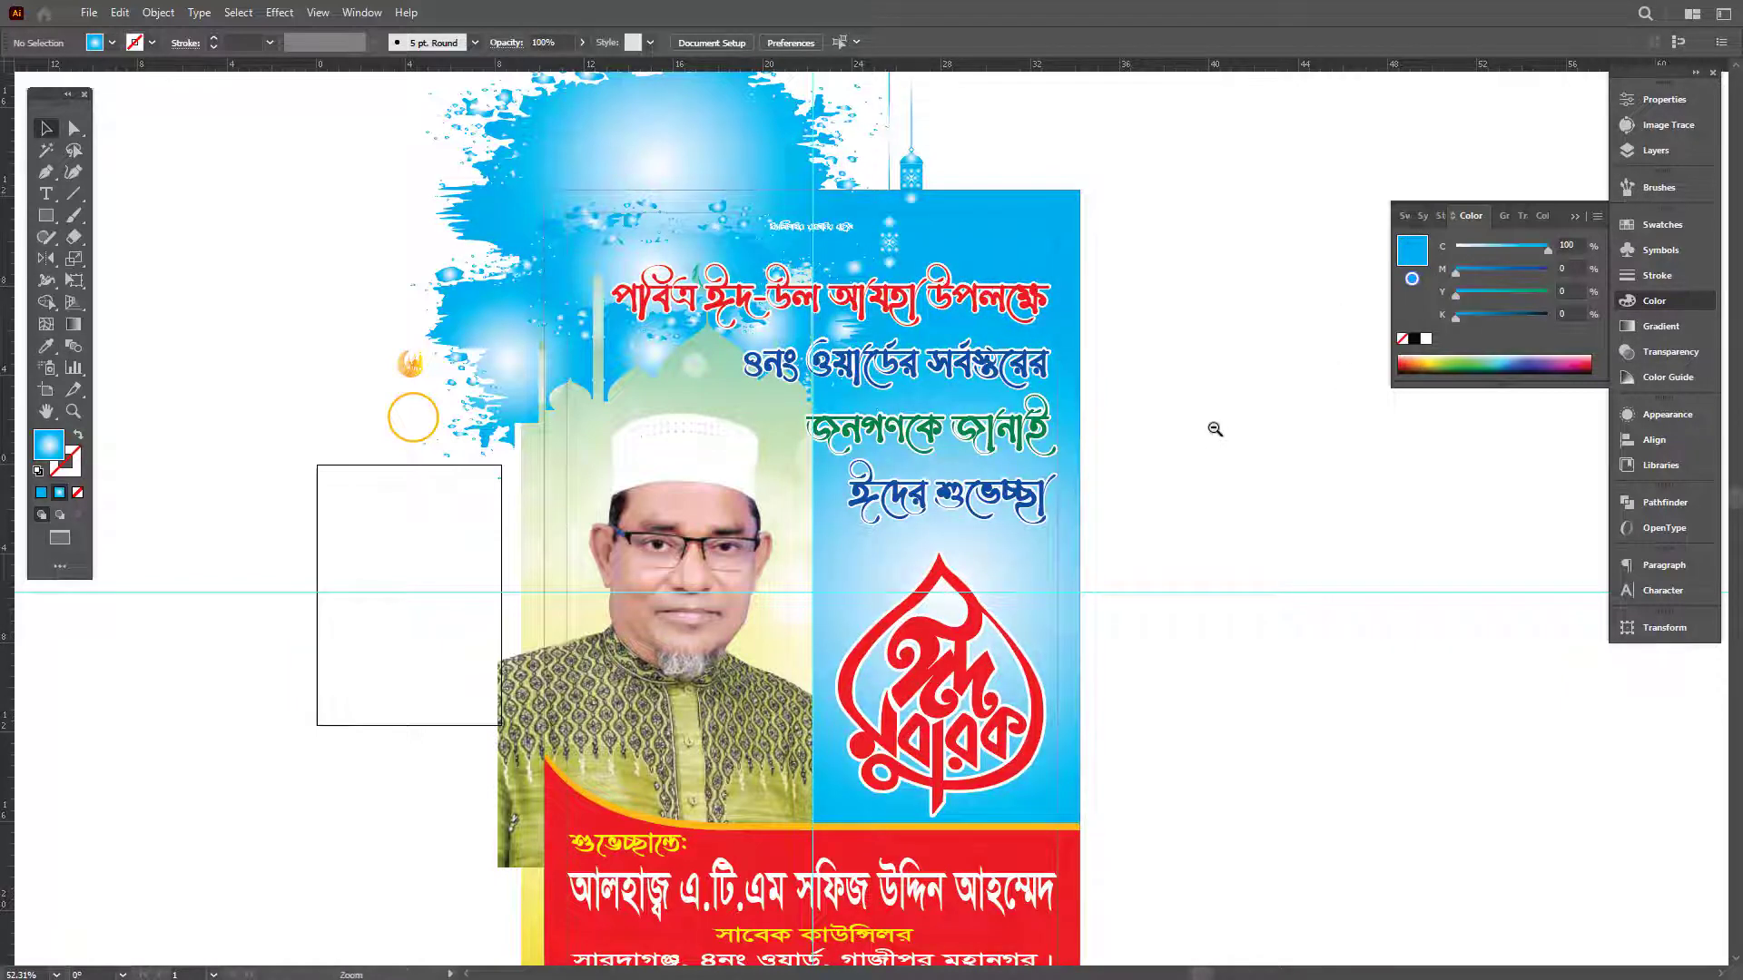
# Set the opacity of the gradient-filled right-half rectangle to 50%.
pyautogui.moveTo(1215, 429); pyautogui.dragTo(1202, 430)
pyautogui.click(1050, 573)
pyautogui.click(1668, 351)
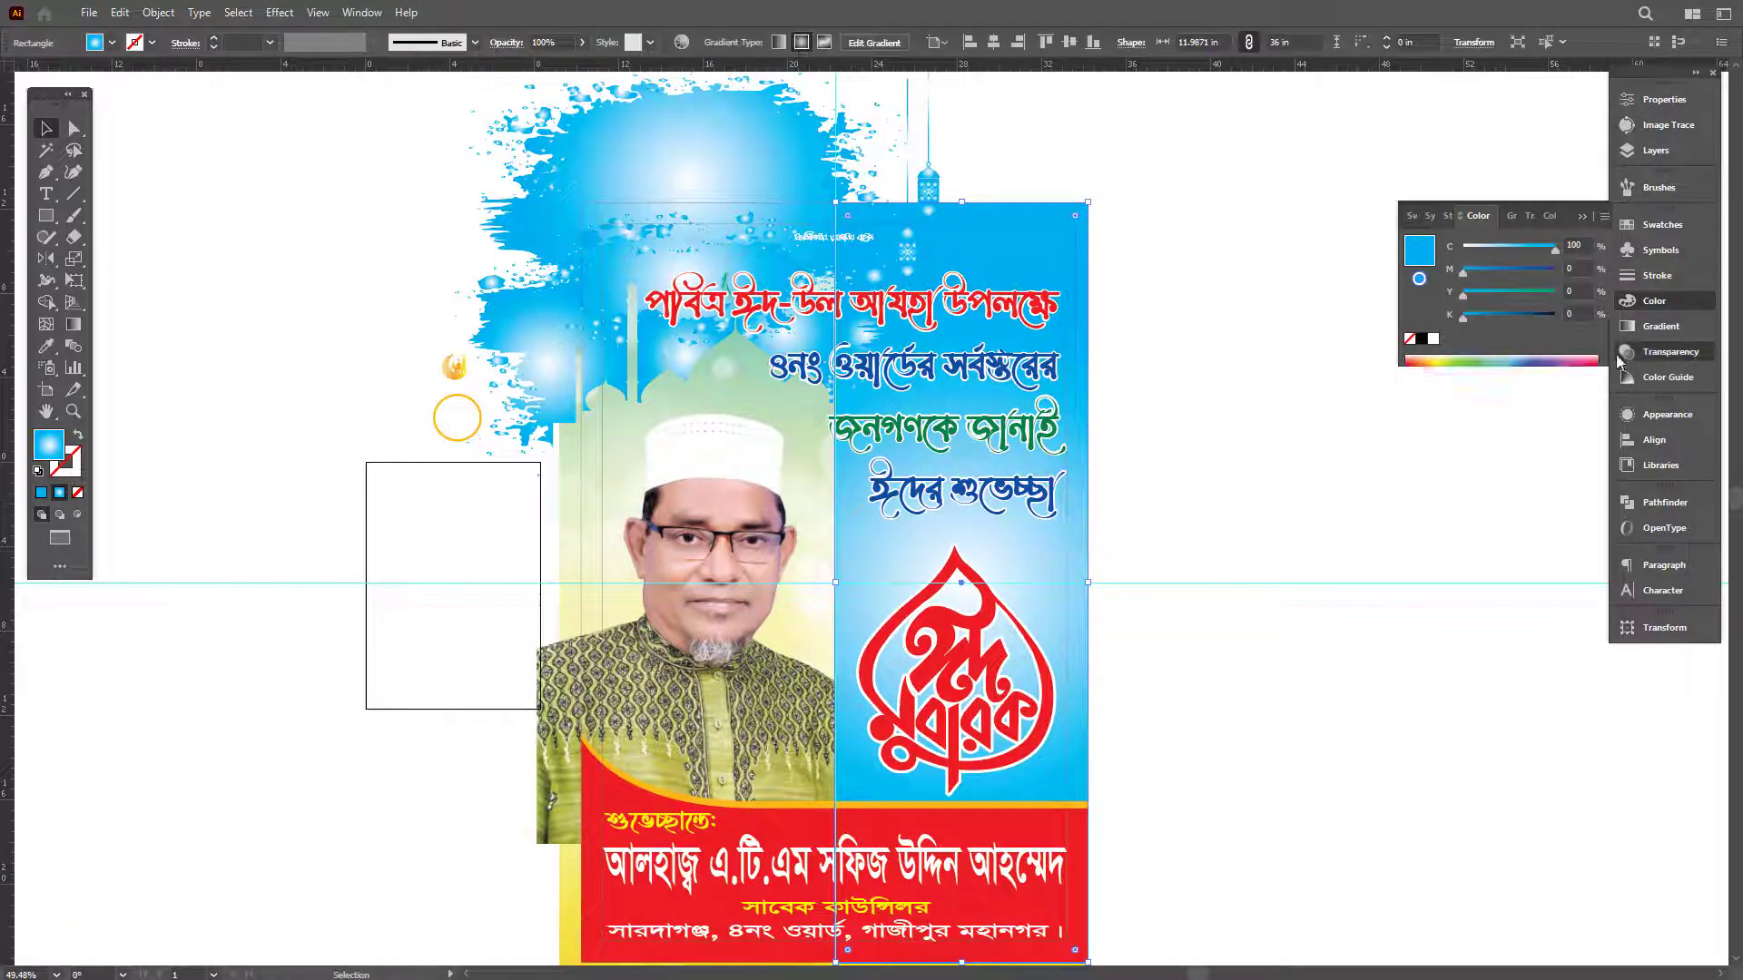
pyautogui.write('50')
pyautogui.press('Return')
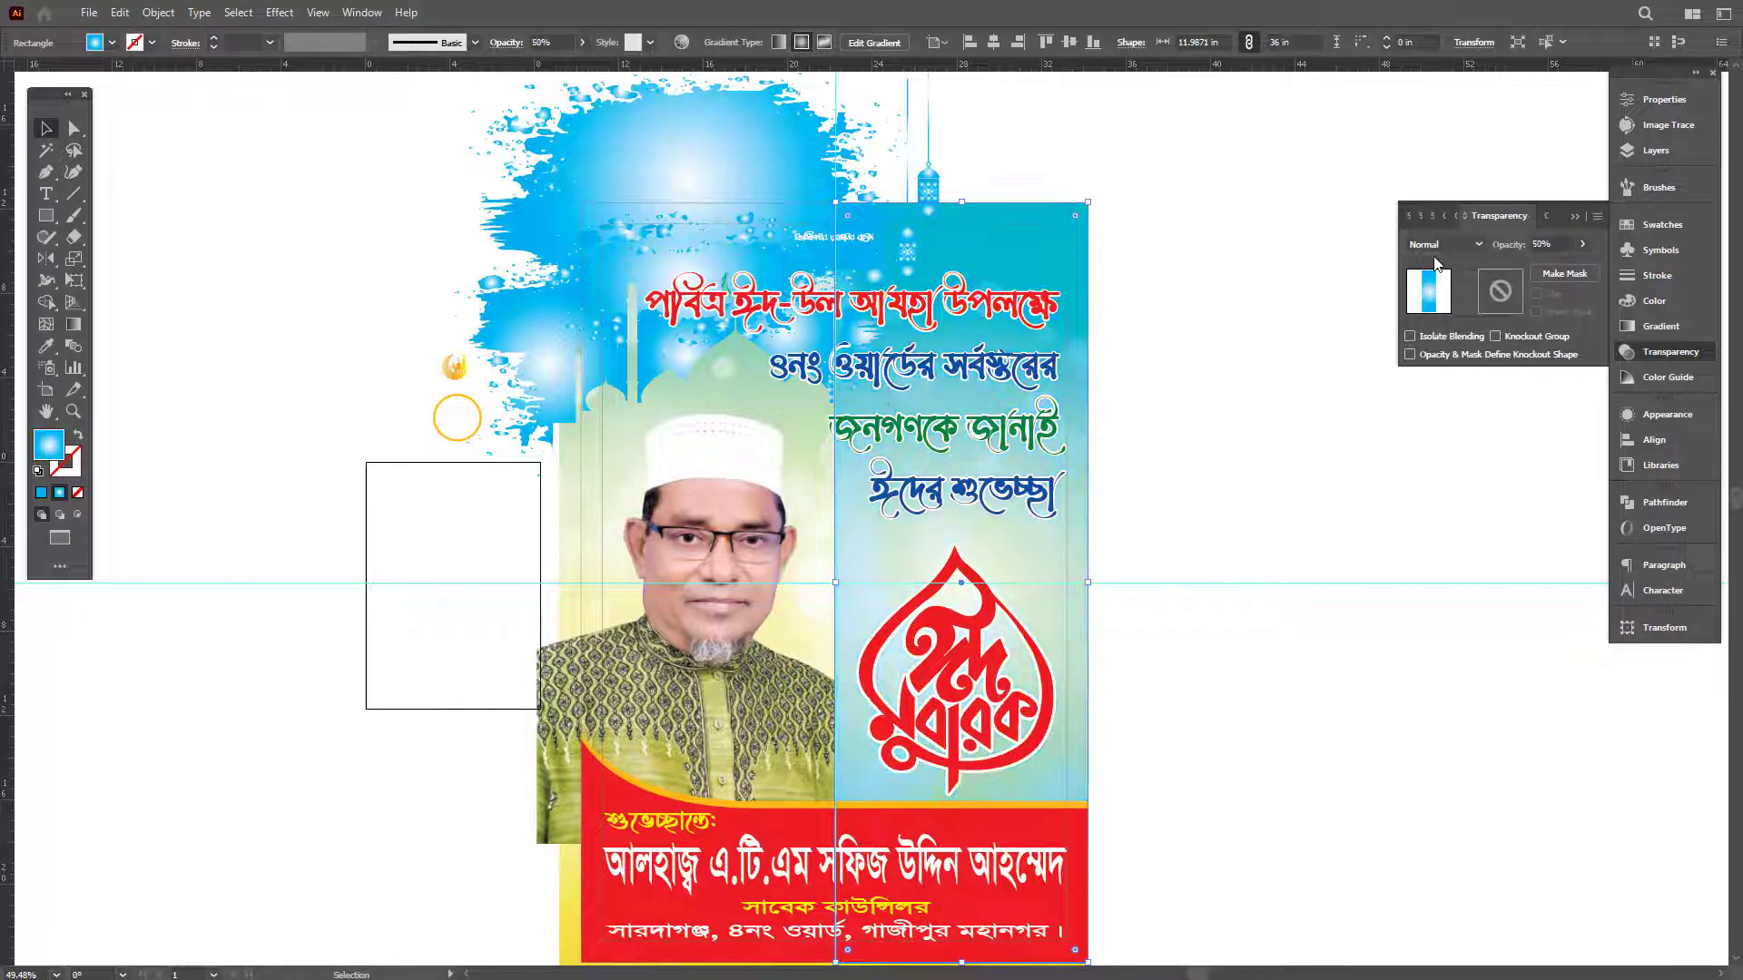
pyautogui.click(1259, 522)
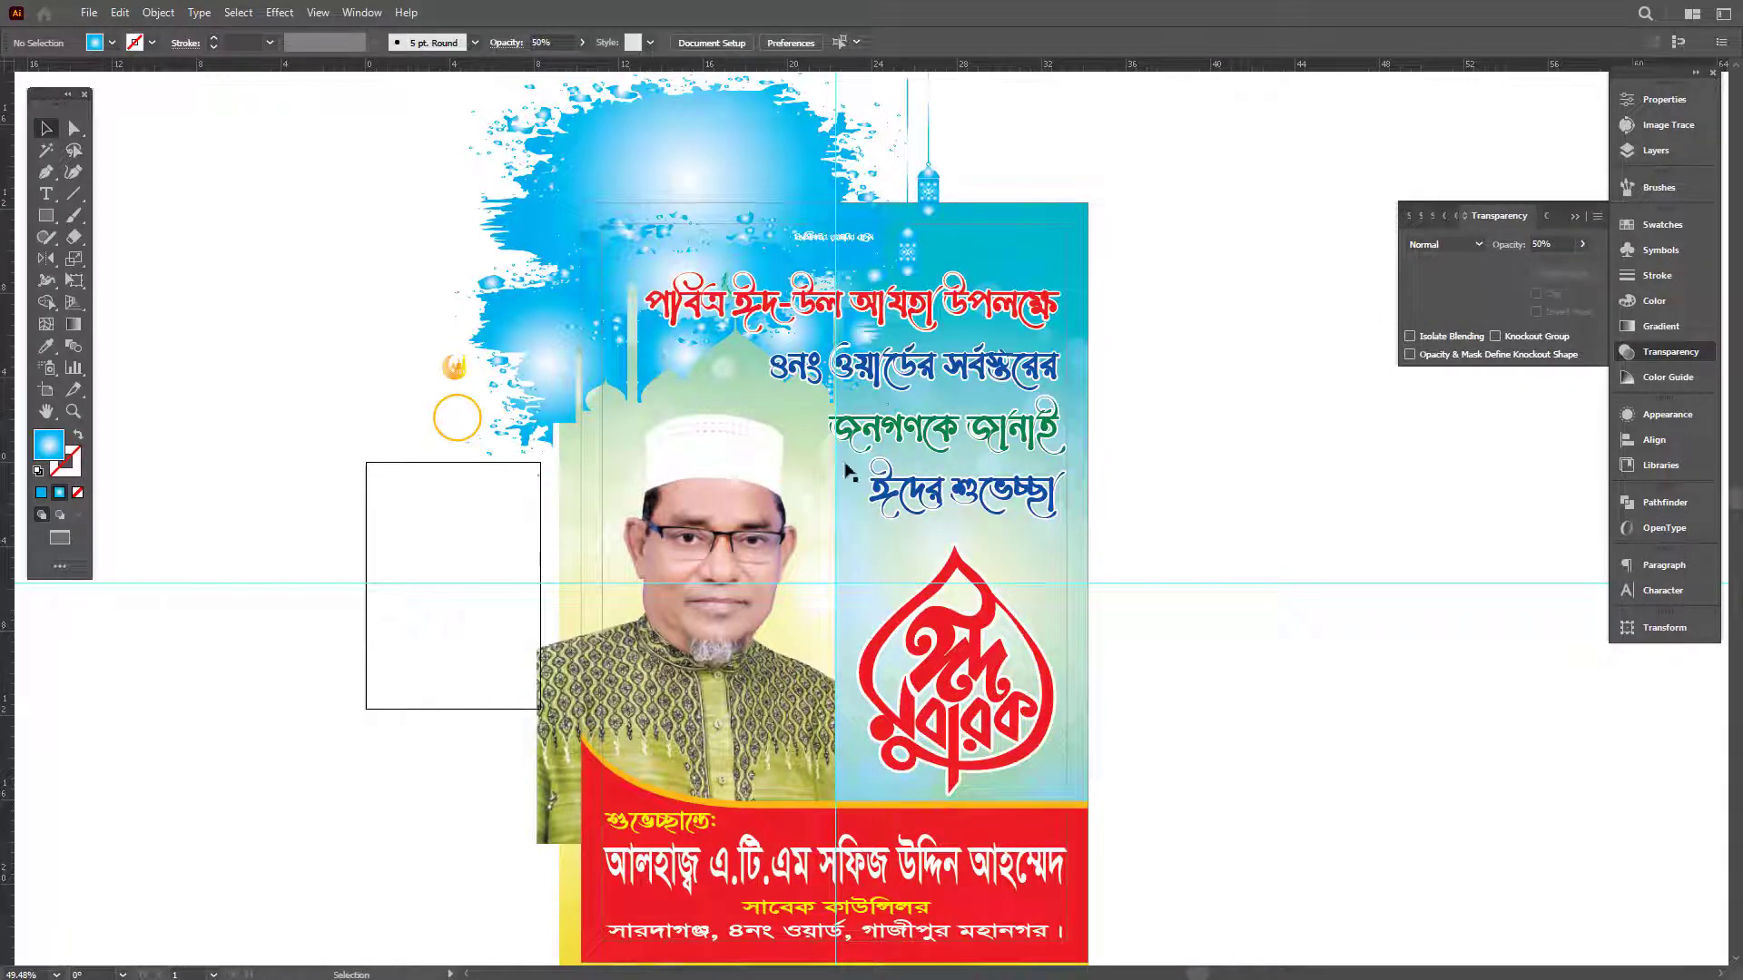
# Enlarge the golden crescent-and-mosque ornament to about 4.36 in wide and 4.53 in high.
pyautogui.click(451, 365)
pyautogui.moveTo(455, 355); pyautogui.dragTo(485, 287)
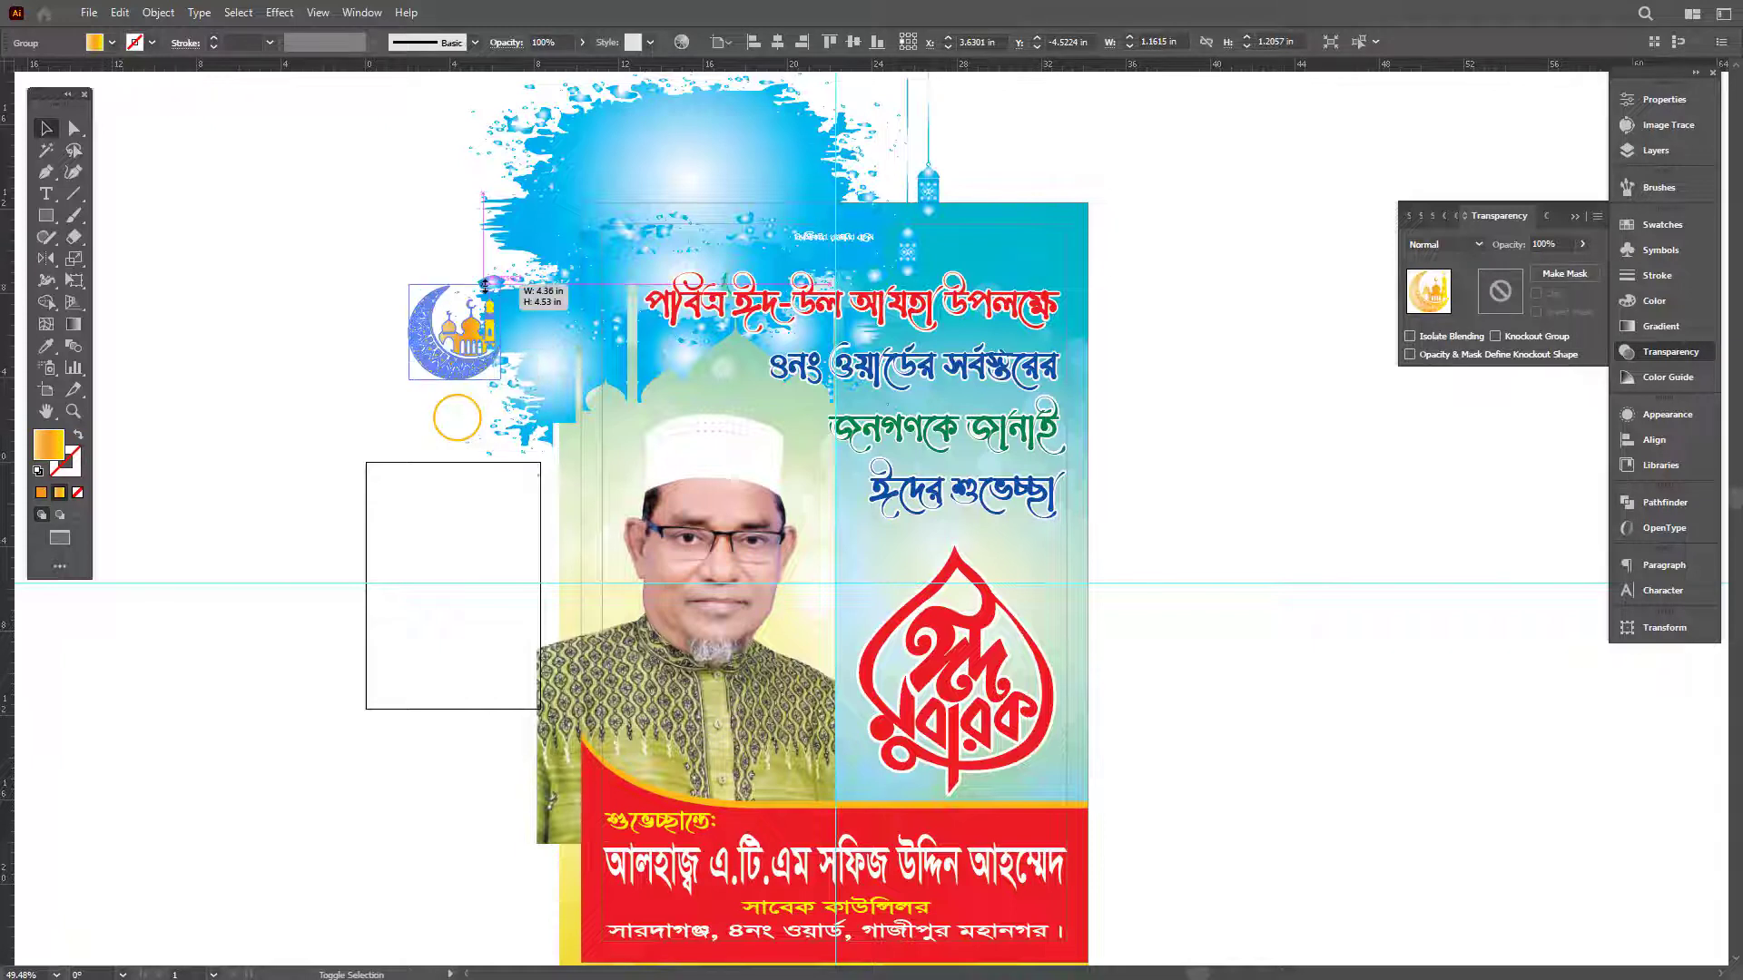
pyautogui.click(1393, 535)
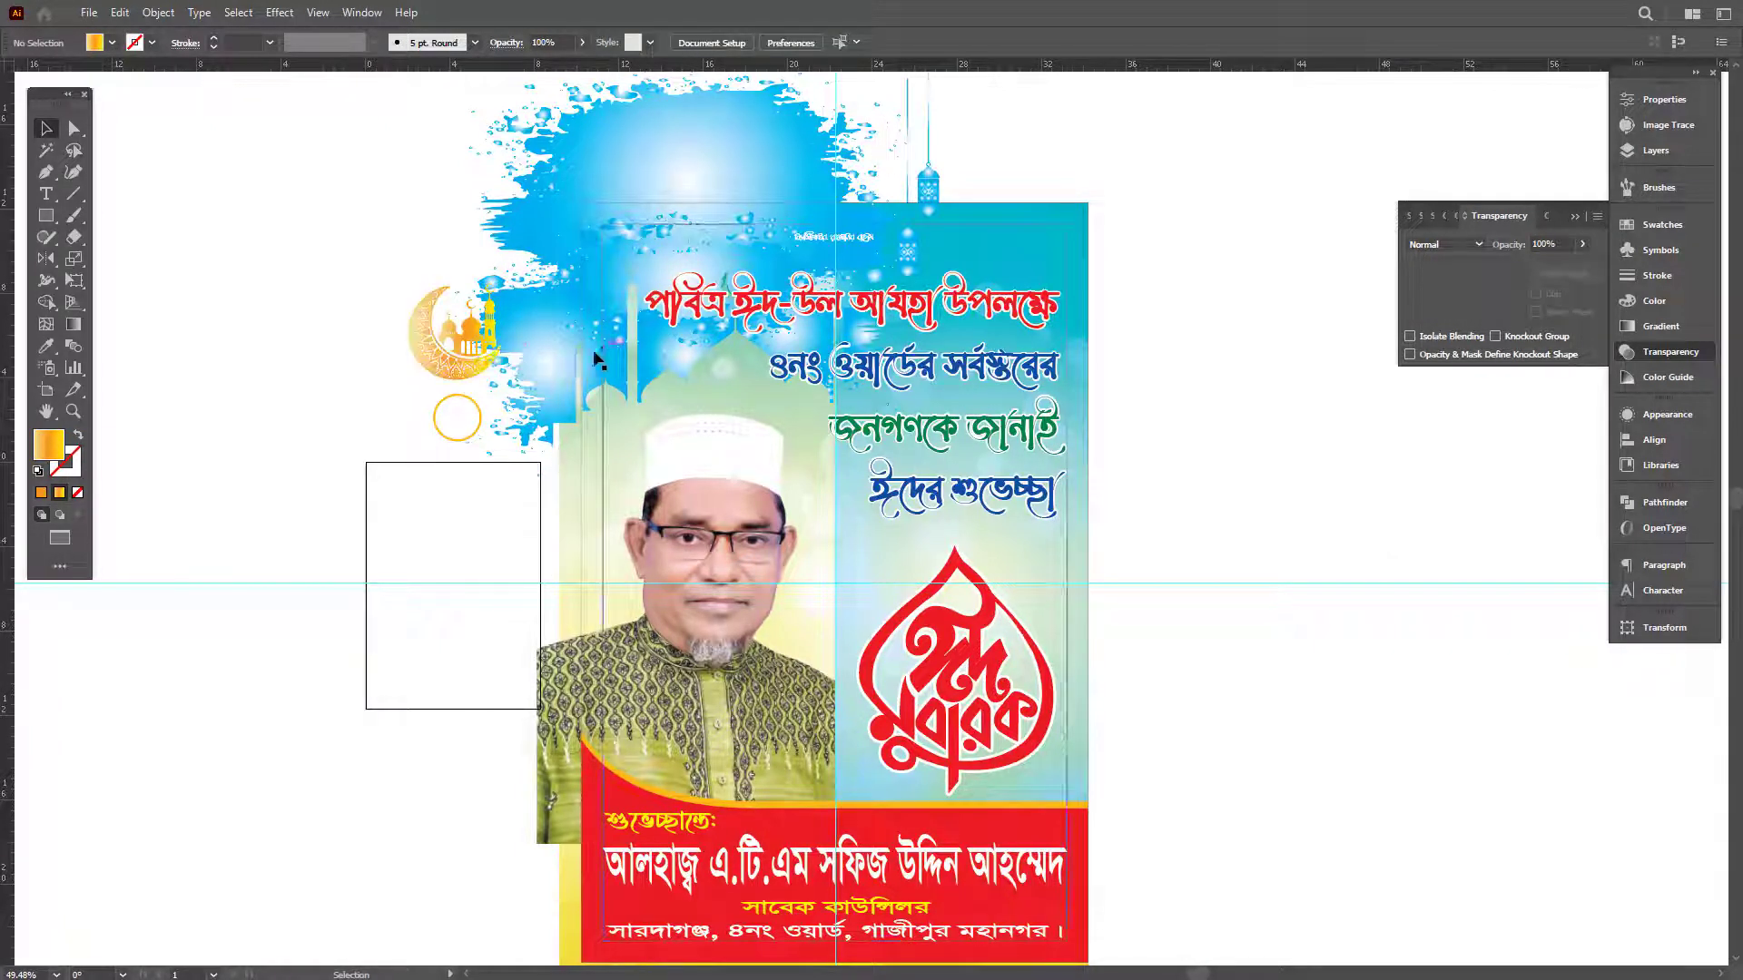
# Place the golden crescent ornament at the upper right of the red calligraphy and shrink it slightly to fit.
pyautogui.moveTo(462, 373); pyautogui.dragTo(1009, 592)
pyautogui.scroll(5, 1021, 646)
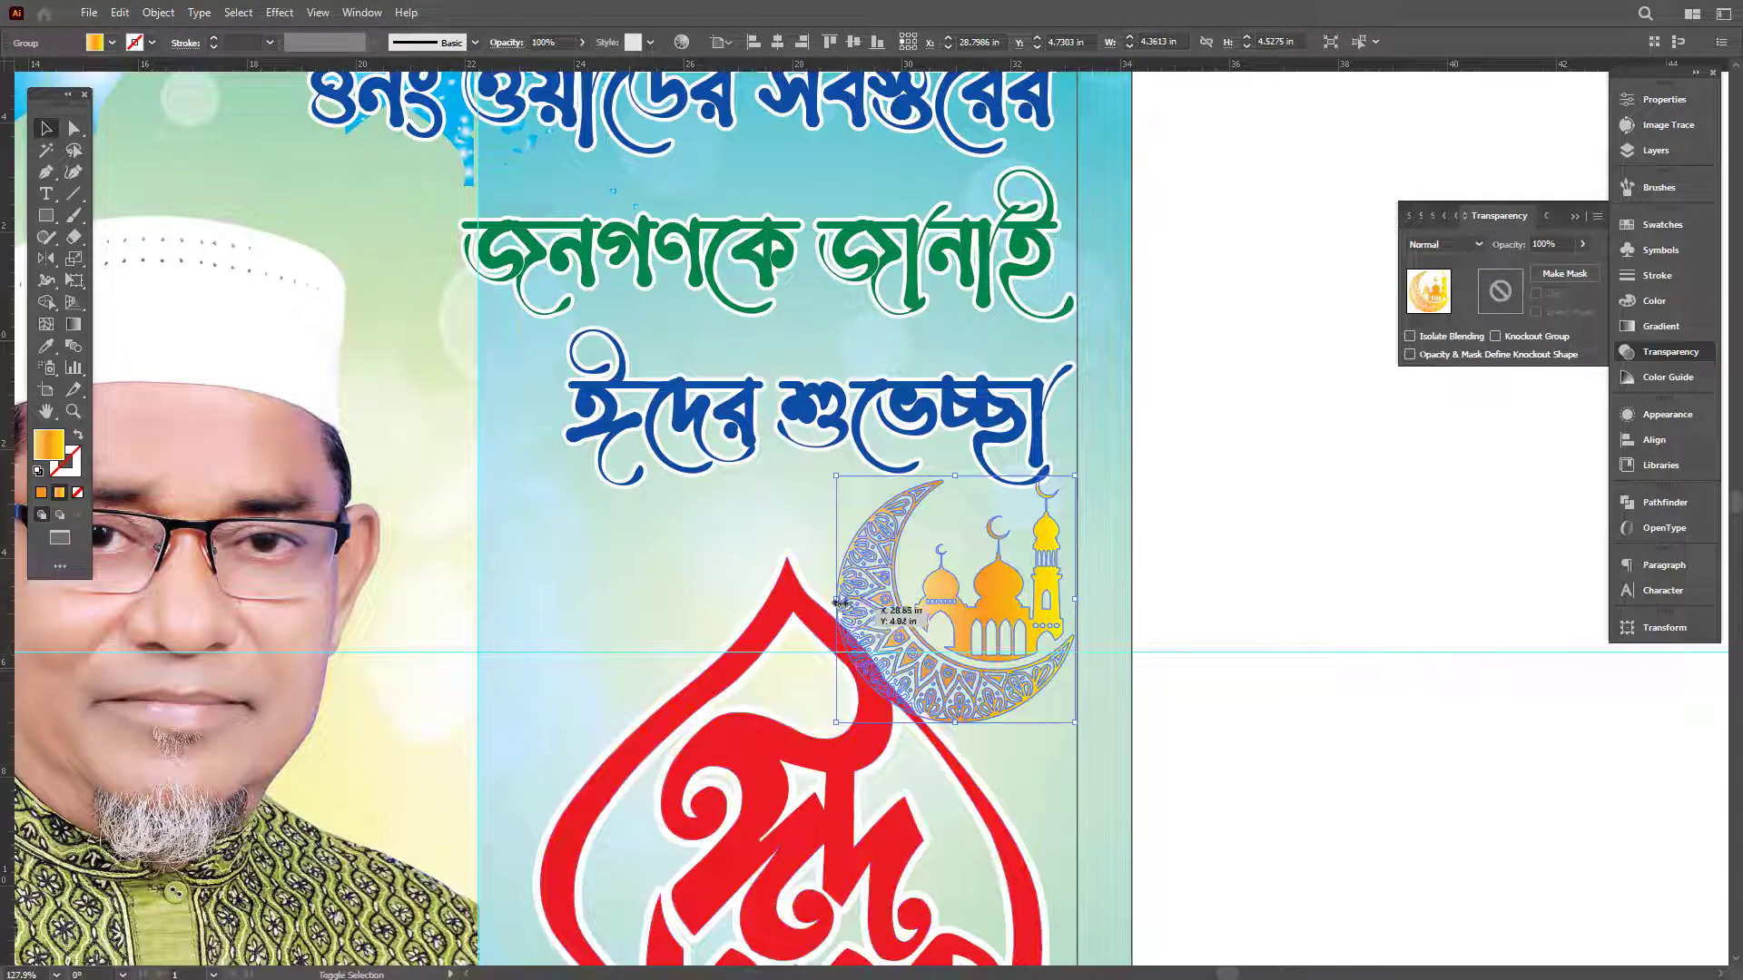
pyautogui.moveTo(838, 603); pyautogui.dragTo(870, 602)
pyautogui.click(1338, 579)
# Remove the small yellow ring lying outside the poster.
pyautogui.scroll(-5, 985, 567)
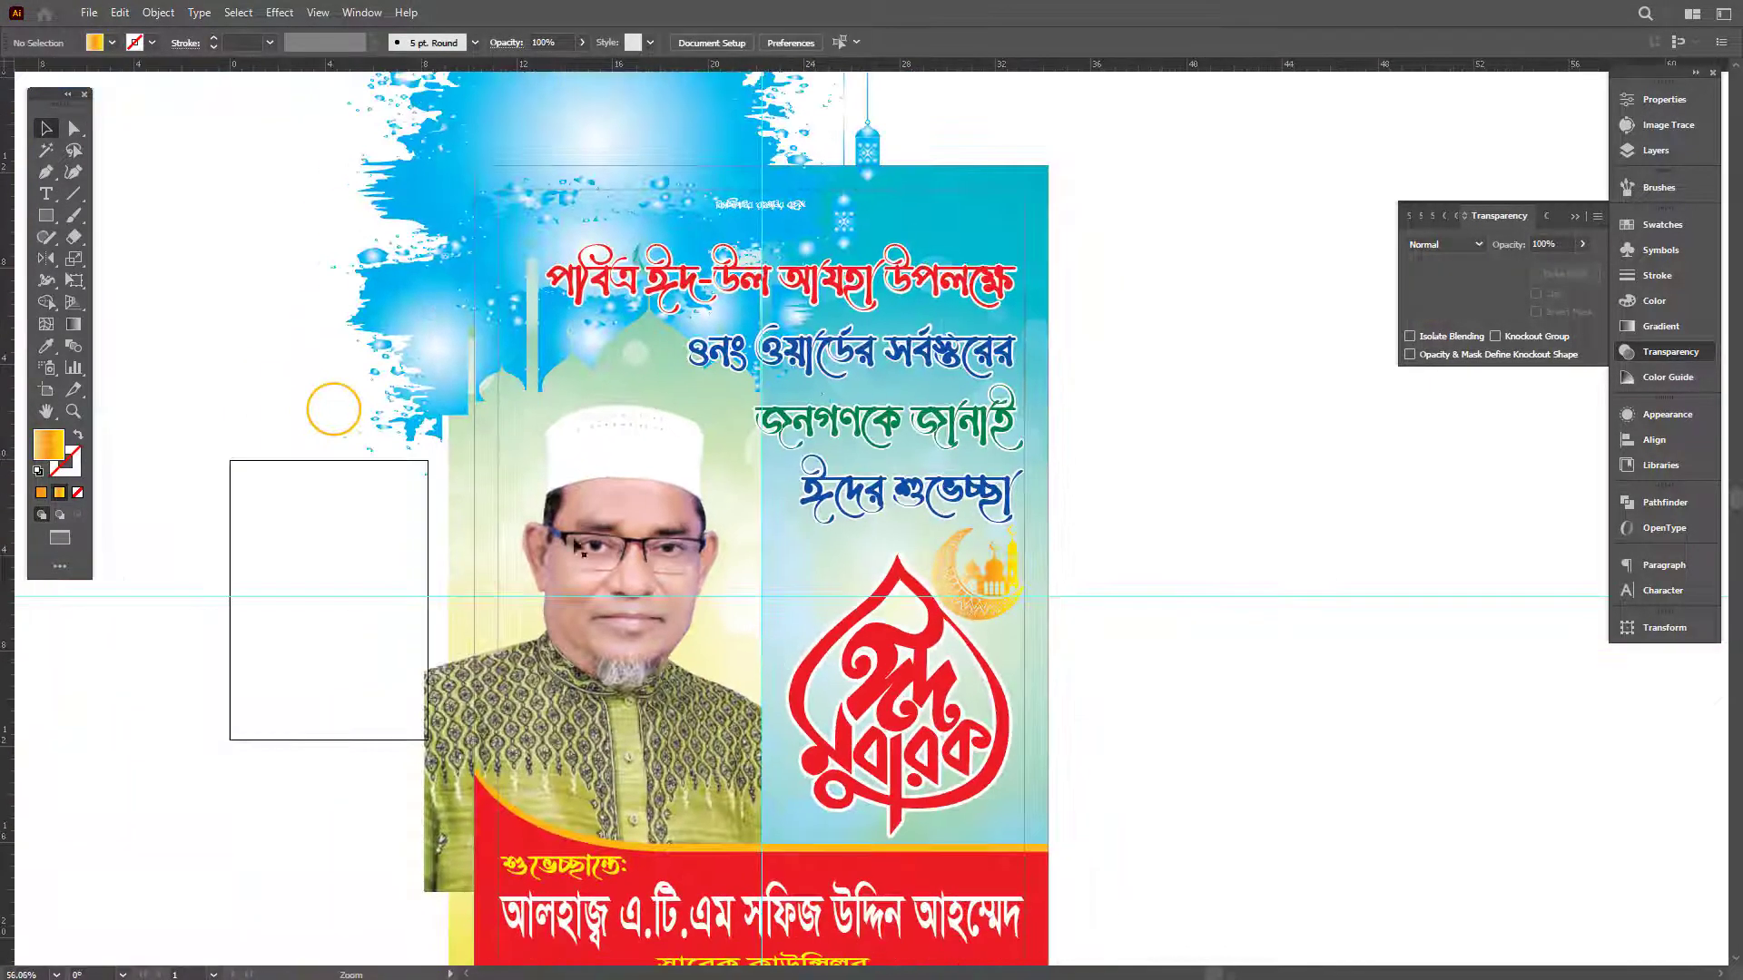
pyautogui.click(328, 438)
pyautogui.moveTo(334, 422); pyautogui.dragTo(204, 398)
pyautogui.click(1171, 527)
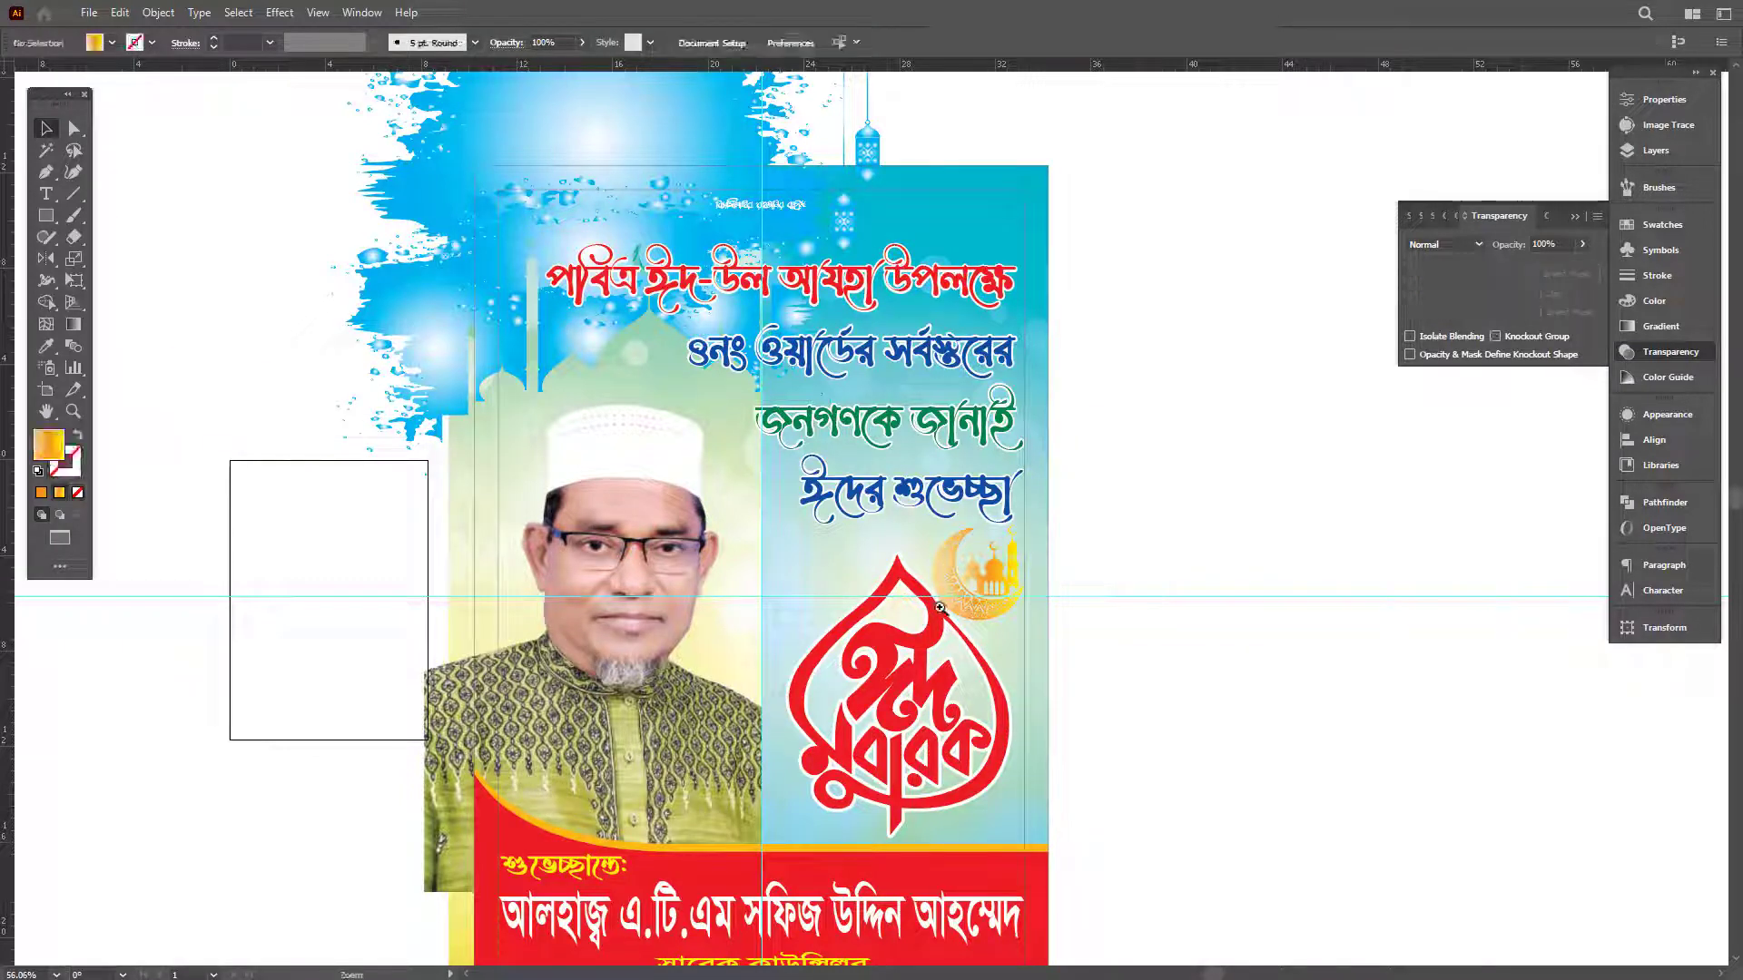
# Hide the guides and clip all the artwork to the 24 by 36 in poster rectangle.
pyautogui.moveTo(941, 608); pyautogui.dragTo(913, 613)
pyautogui.moveTo(1153, 748); pyautogui.dragTo(1091, 648)
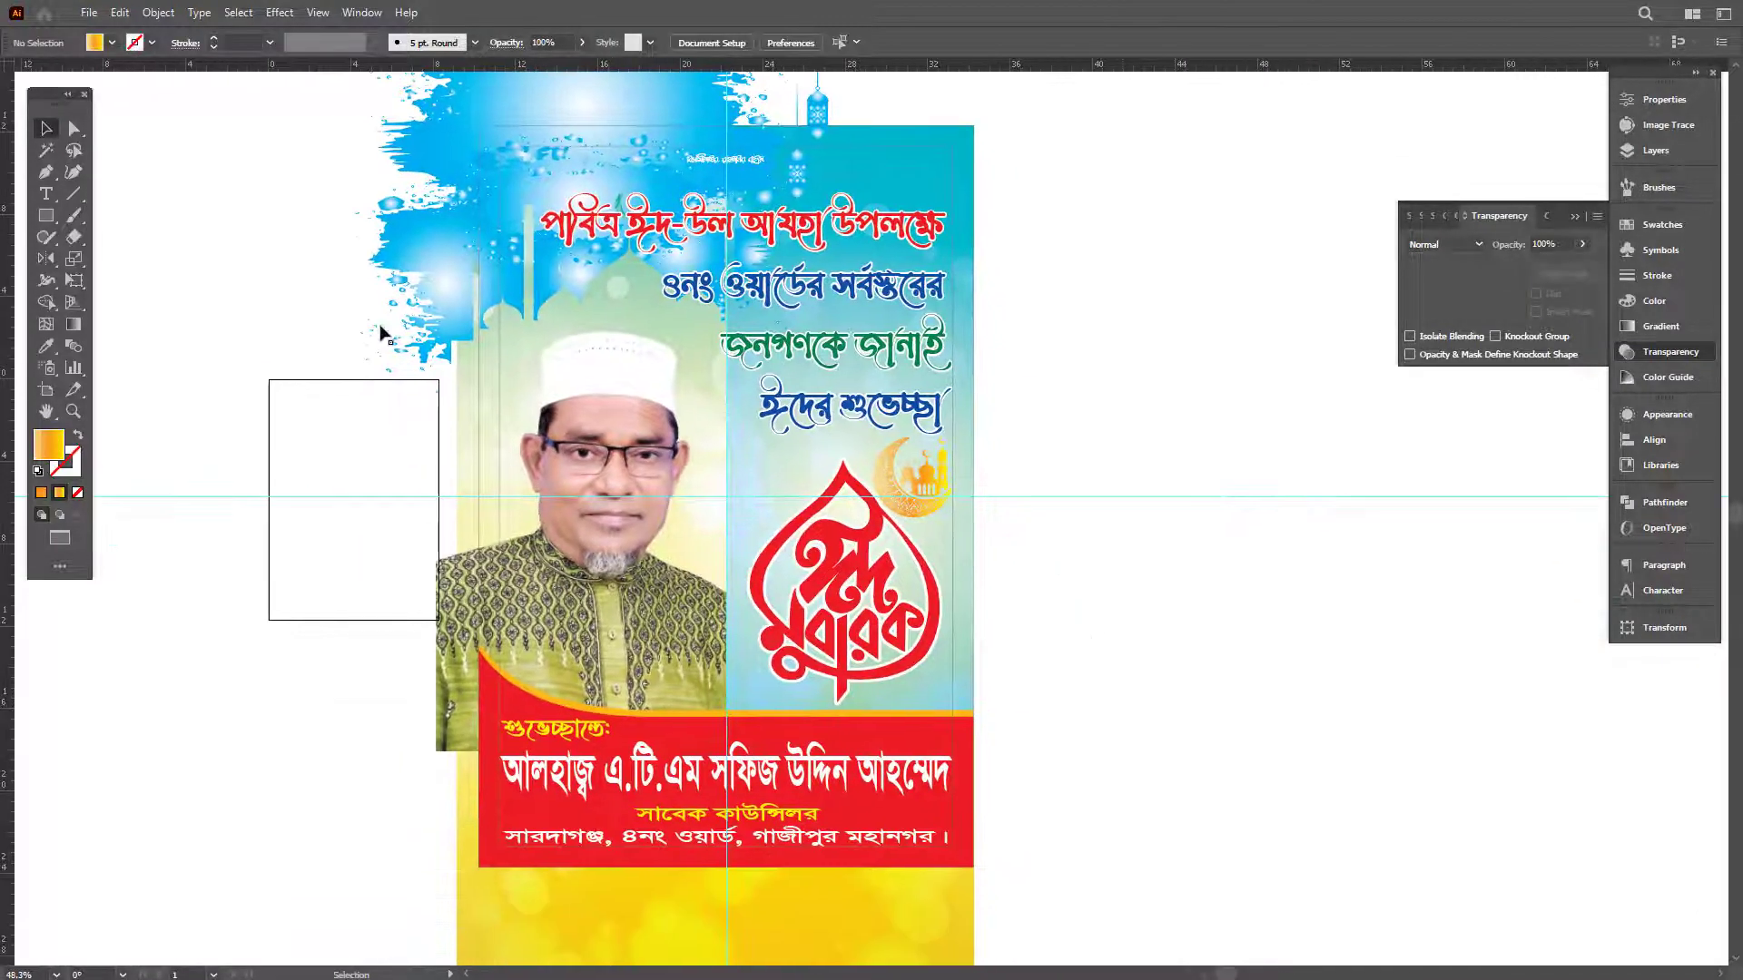
pyautogui.click(484, 377)
pyautogui.scroll(-2, 483, 377)
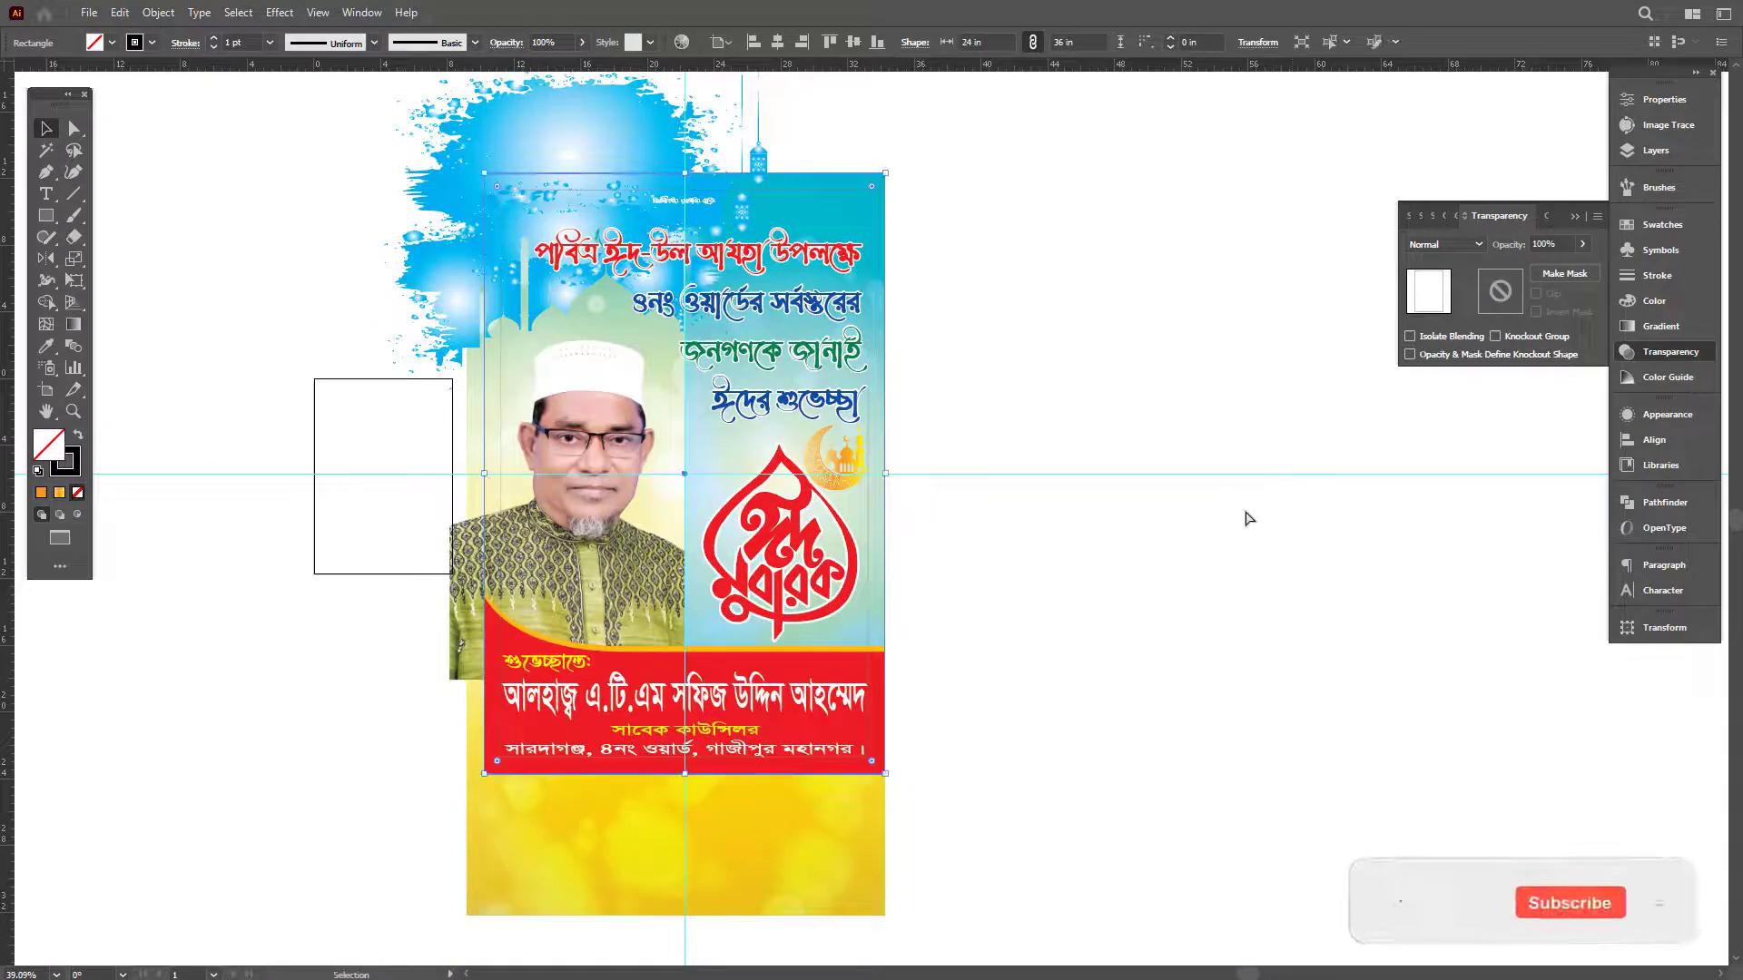
pyautogui.click(1186, 446)
pyautogui.hotkey('ctrl', ';')
pyautogui.hotkey('ctrl', 'a')
pyautogui.hotkey('ctrl', '7')
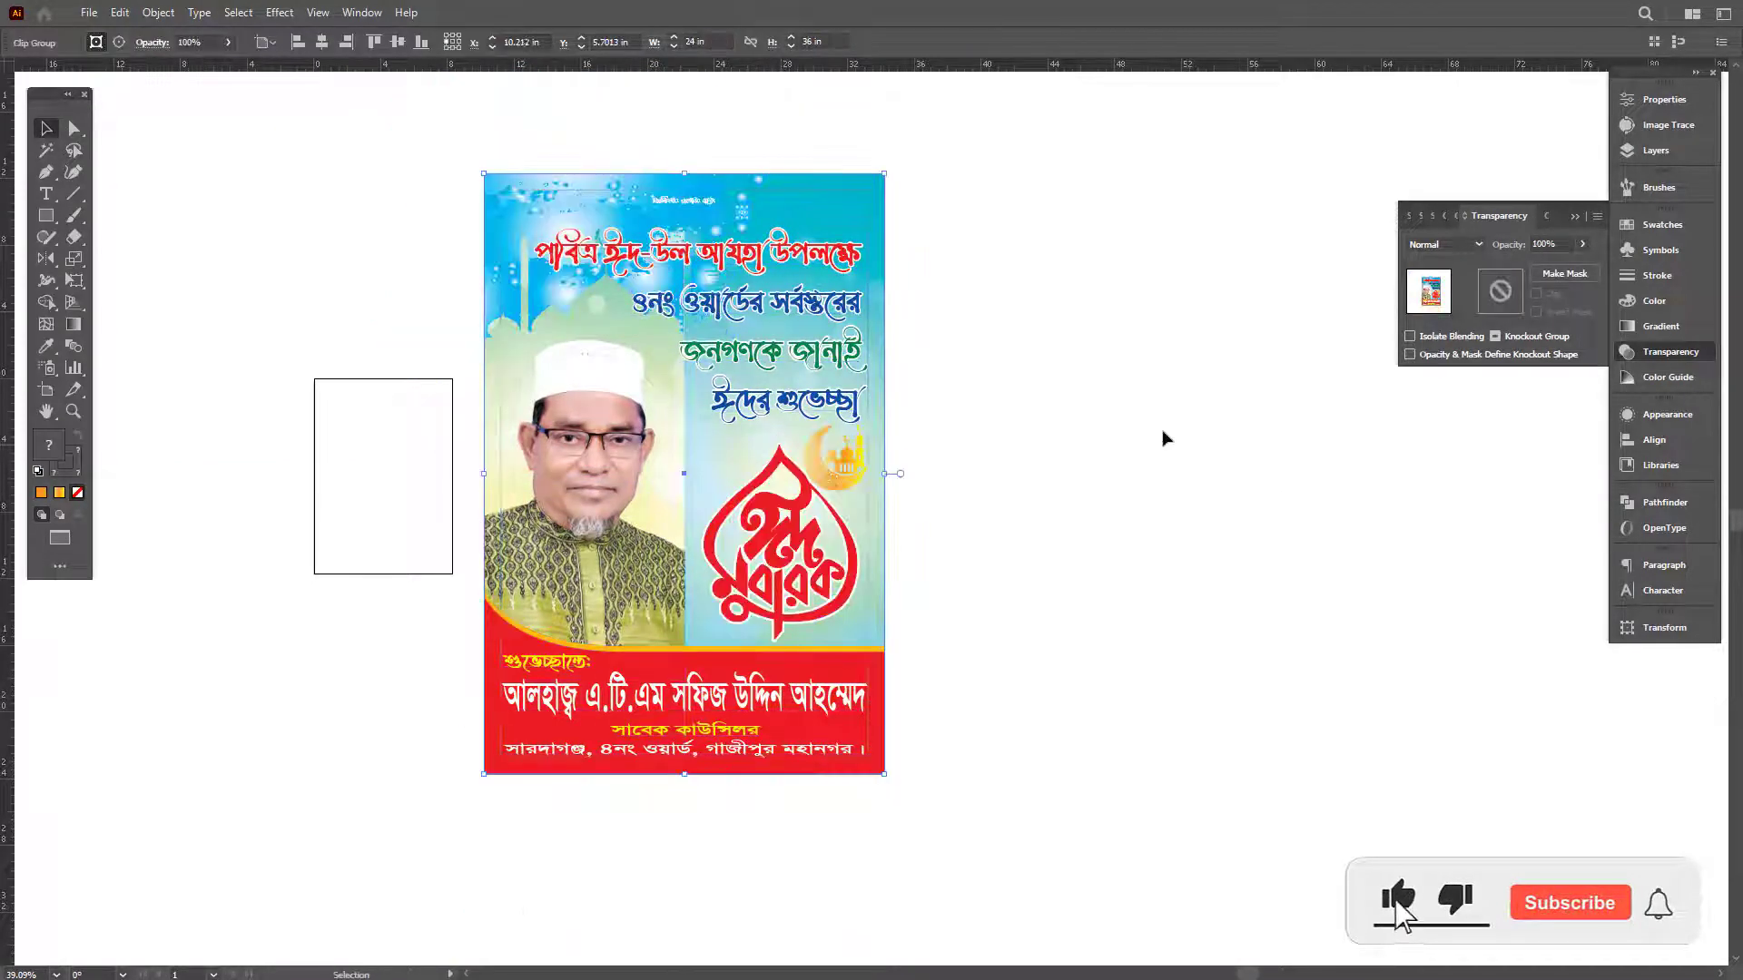
pyautogui.click(985, 615)
# Release the clipping mask on the poster artwork.
pyautogui.moveTo(671, 192); pyautogui.dragTo(928, 464)
pyautogui.hotkey('ctrl', '-')
pyautogui.press('a')
pyautogui.click(791, 504)
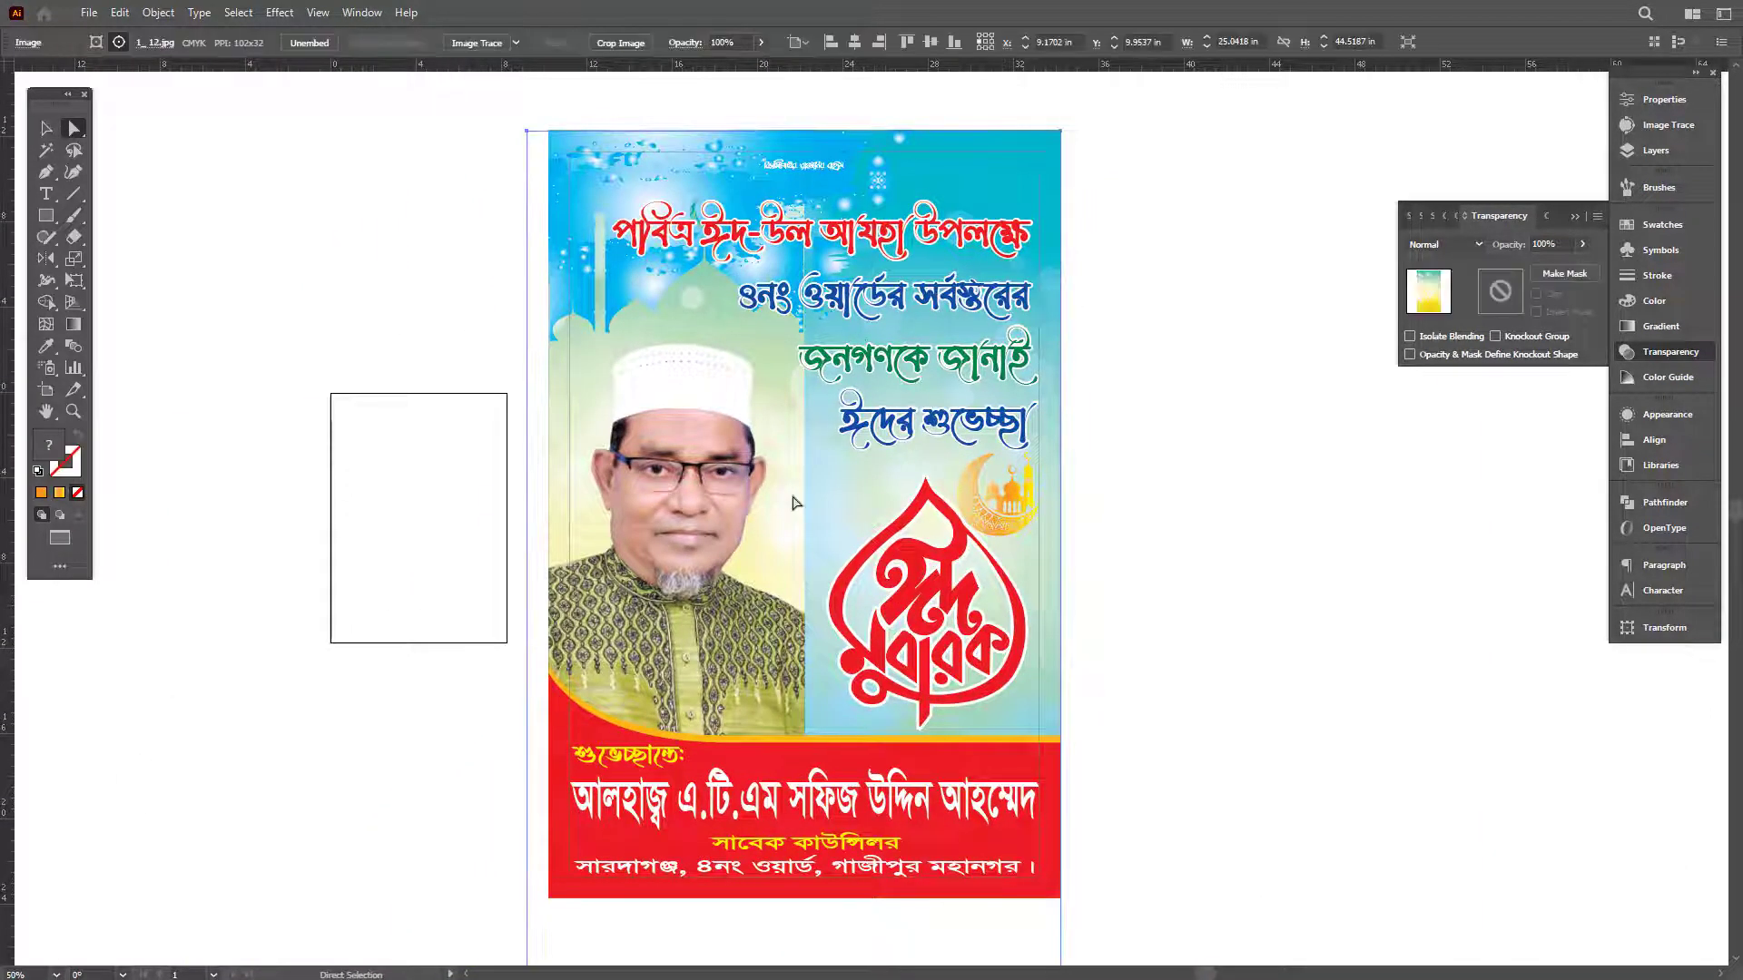
pyautogui.hotkey('ctrl', 'alt', '7')
pyautogui.click(1253, 447)
pyautogui.press('v')
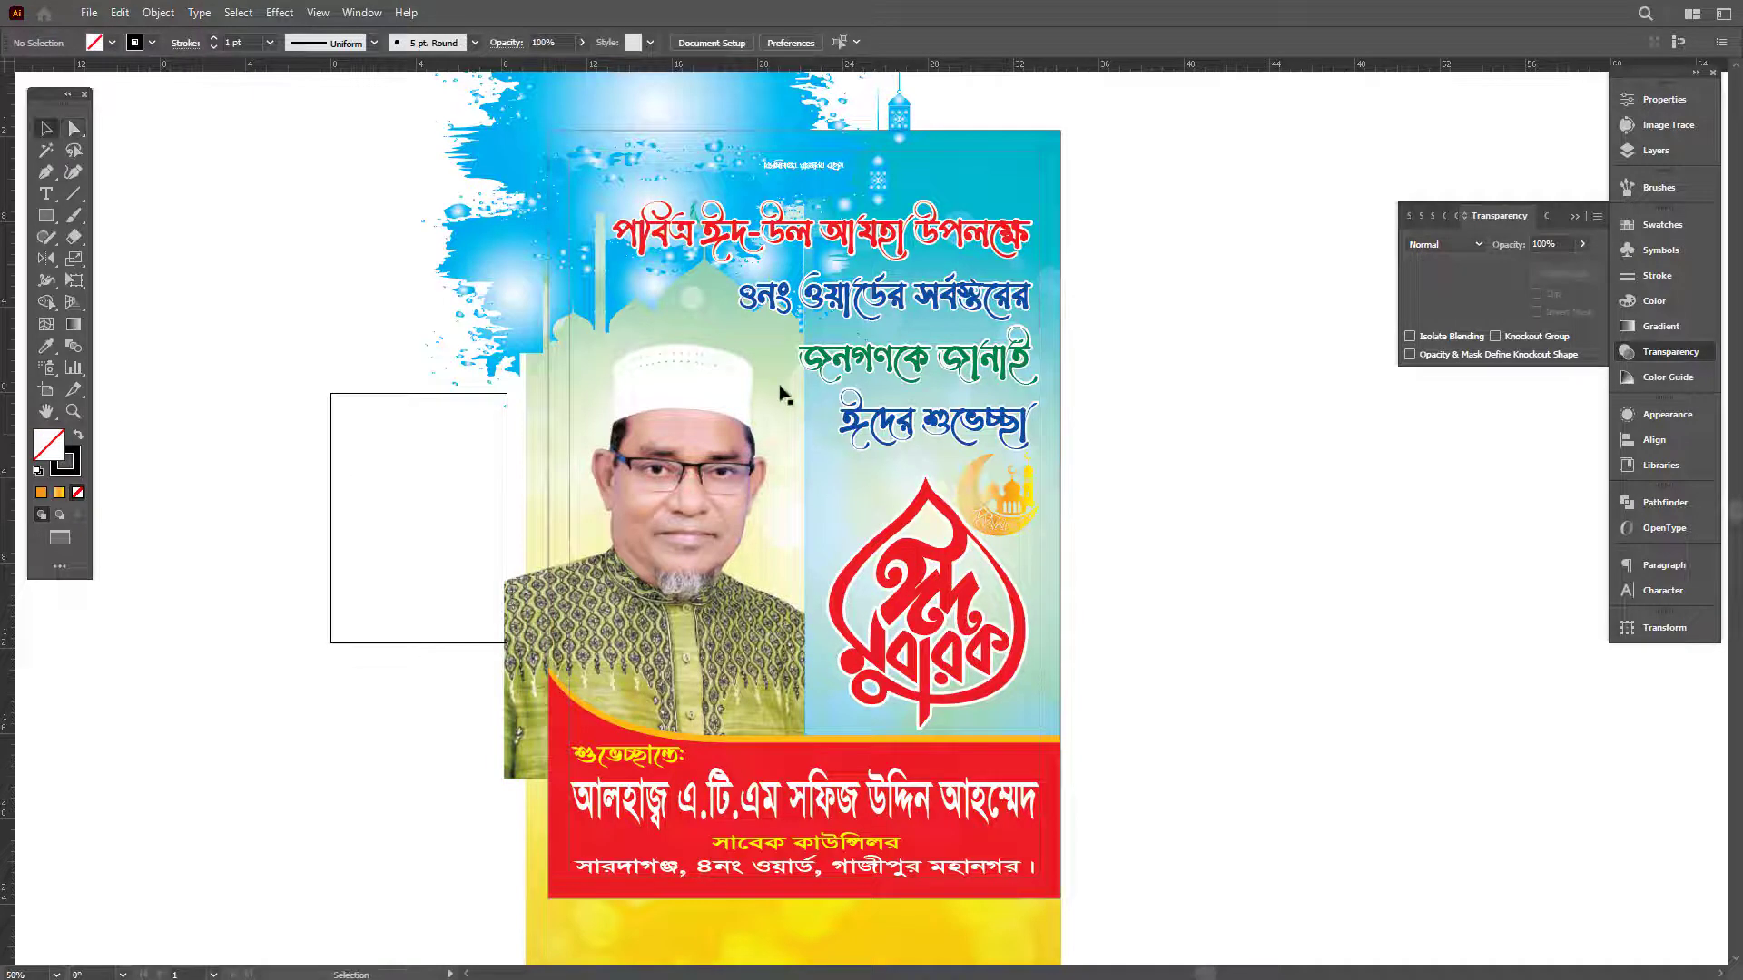
# Delete the green-yellow background image behind the poster and return to the windowed screen mode.
pyautogui.click(786, 396)
pyautogui.press('Delete')
pyautogui.press('f')
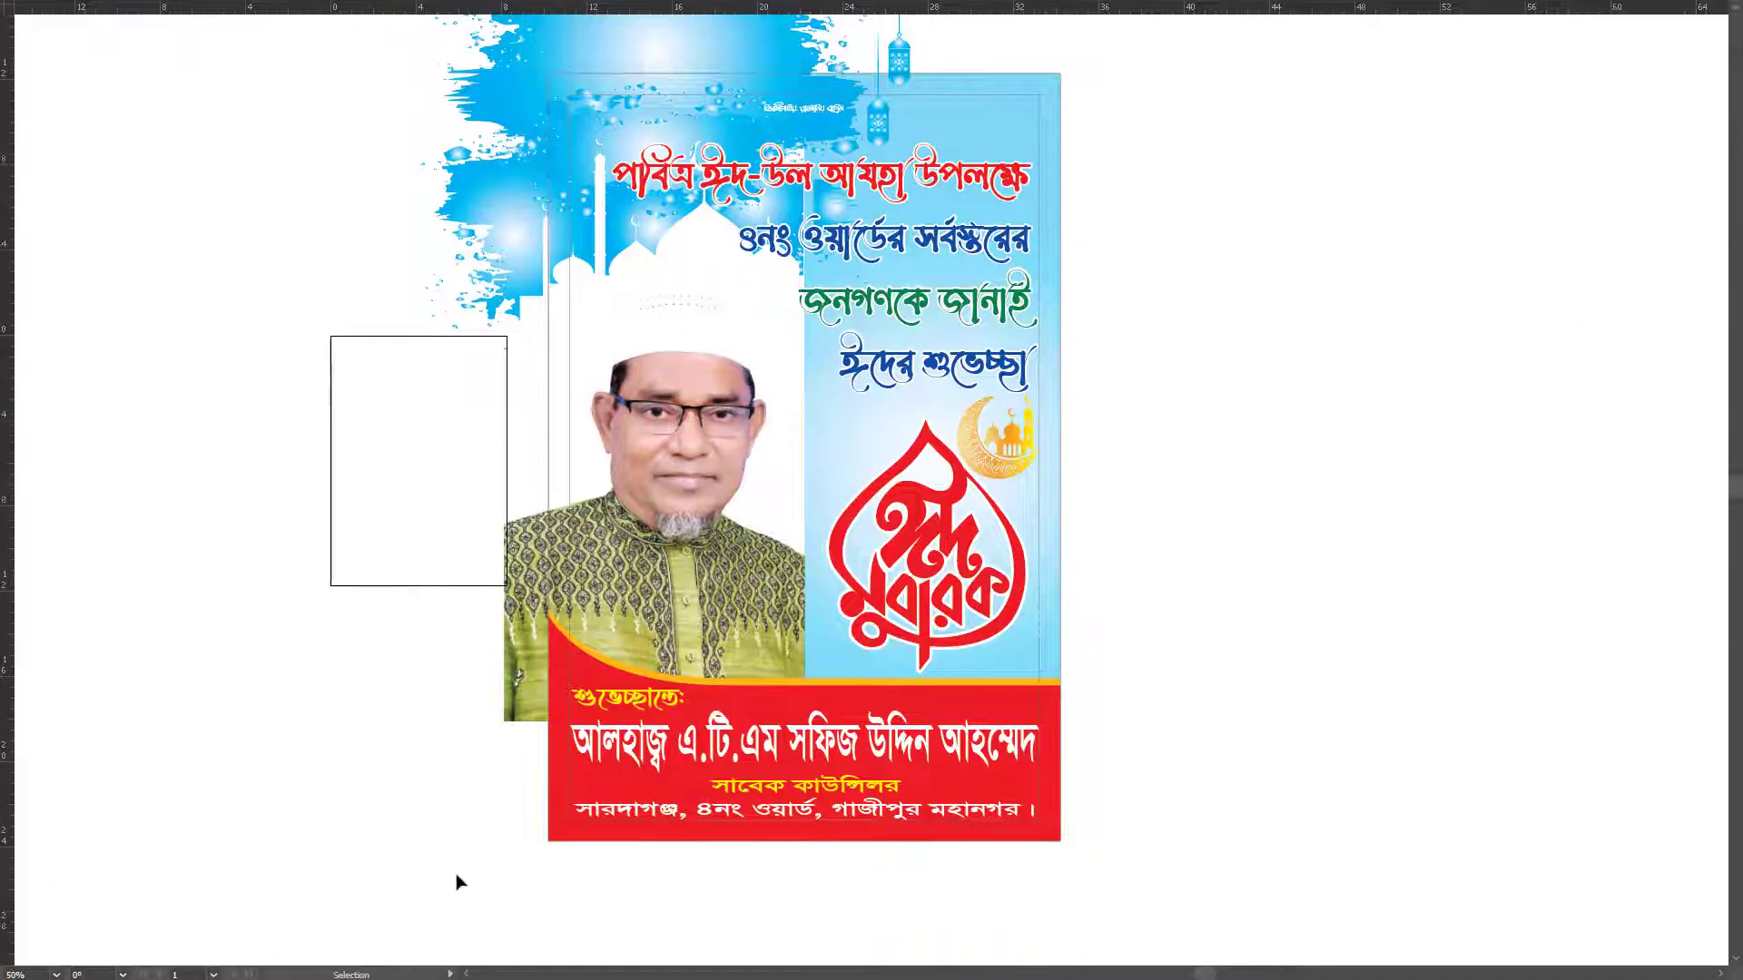
pyautogui.press('f')
# Bring the abstract-blue-background wave vector image from the Desings folder in File Explorer into the Illustrator poster document.
pyautogui.click(244, 962)
pyautogui.click(172, 881)
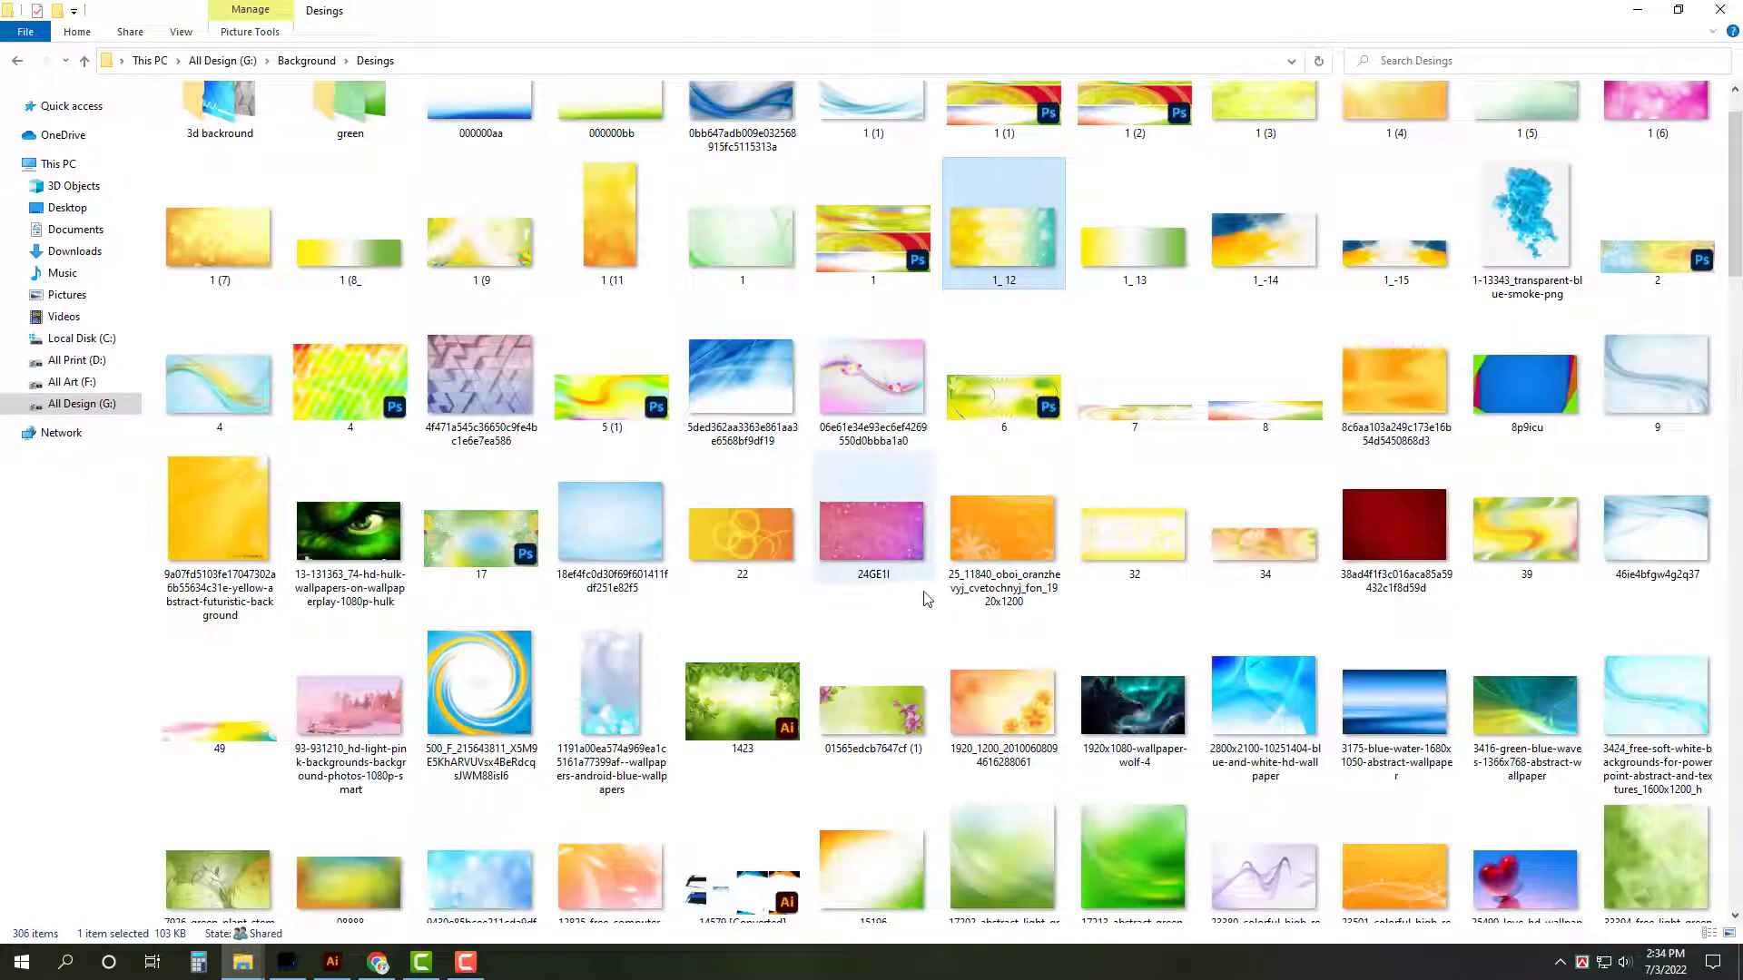
pyautogui.scroll(-3, 947, 610)
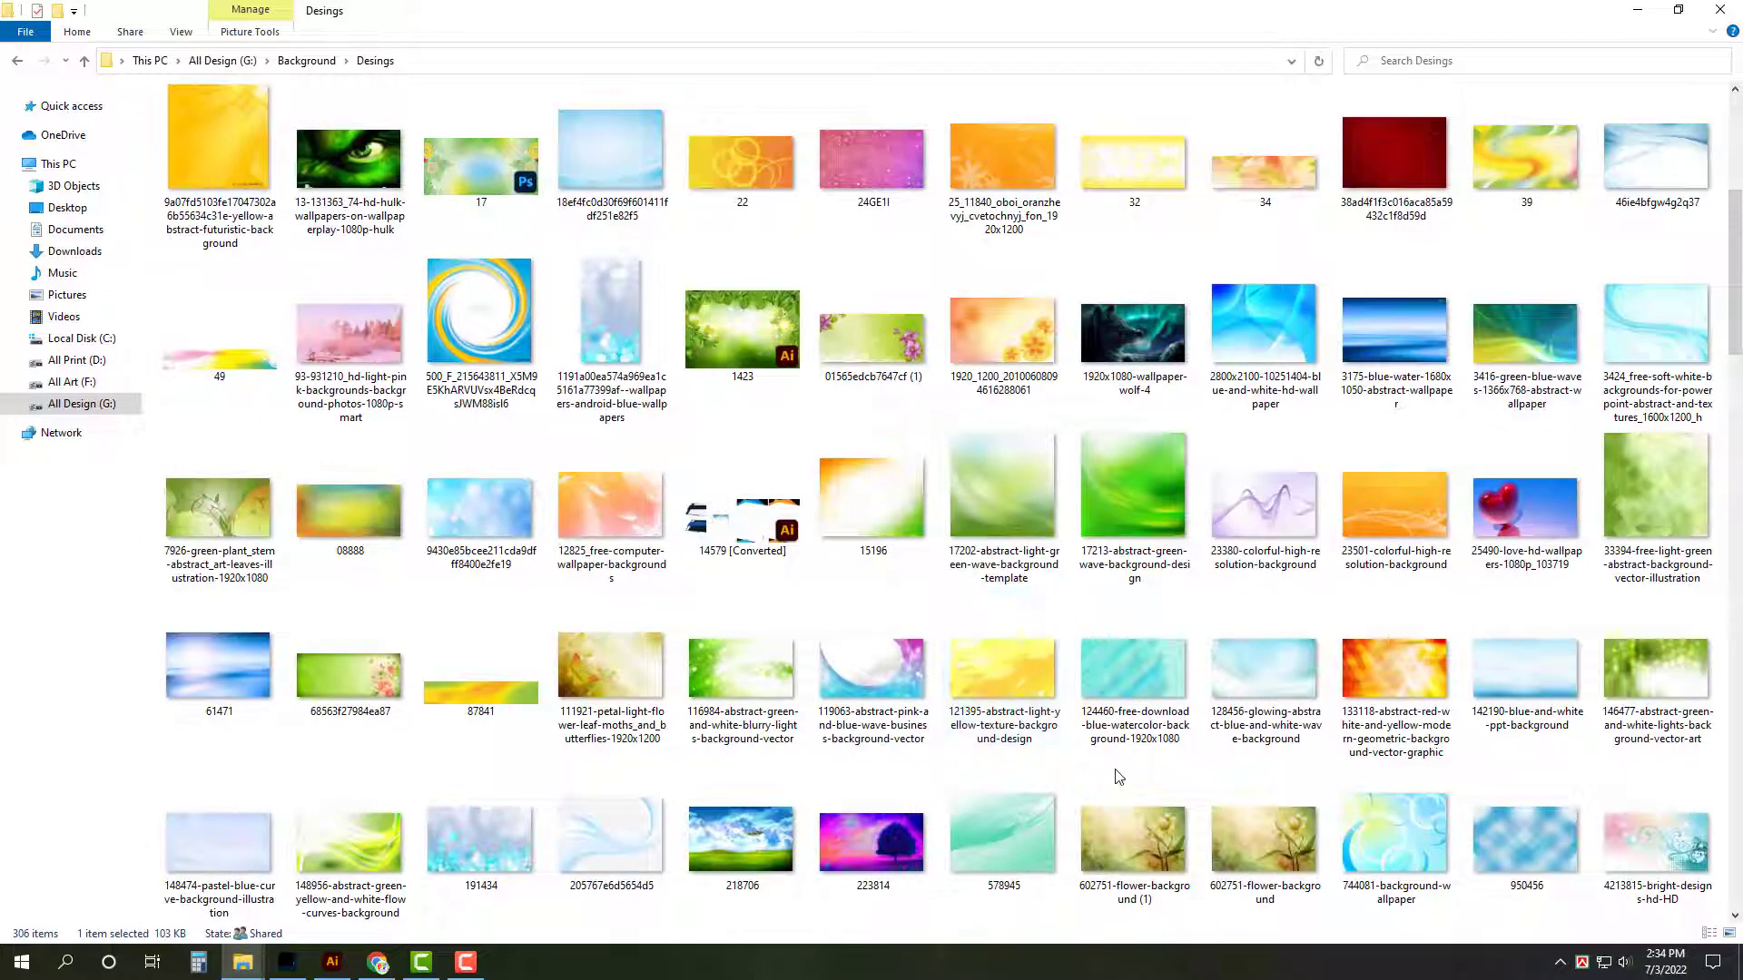
pyautogui.scroll(-5, 1129, 780)
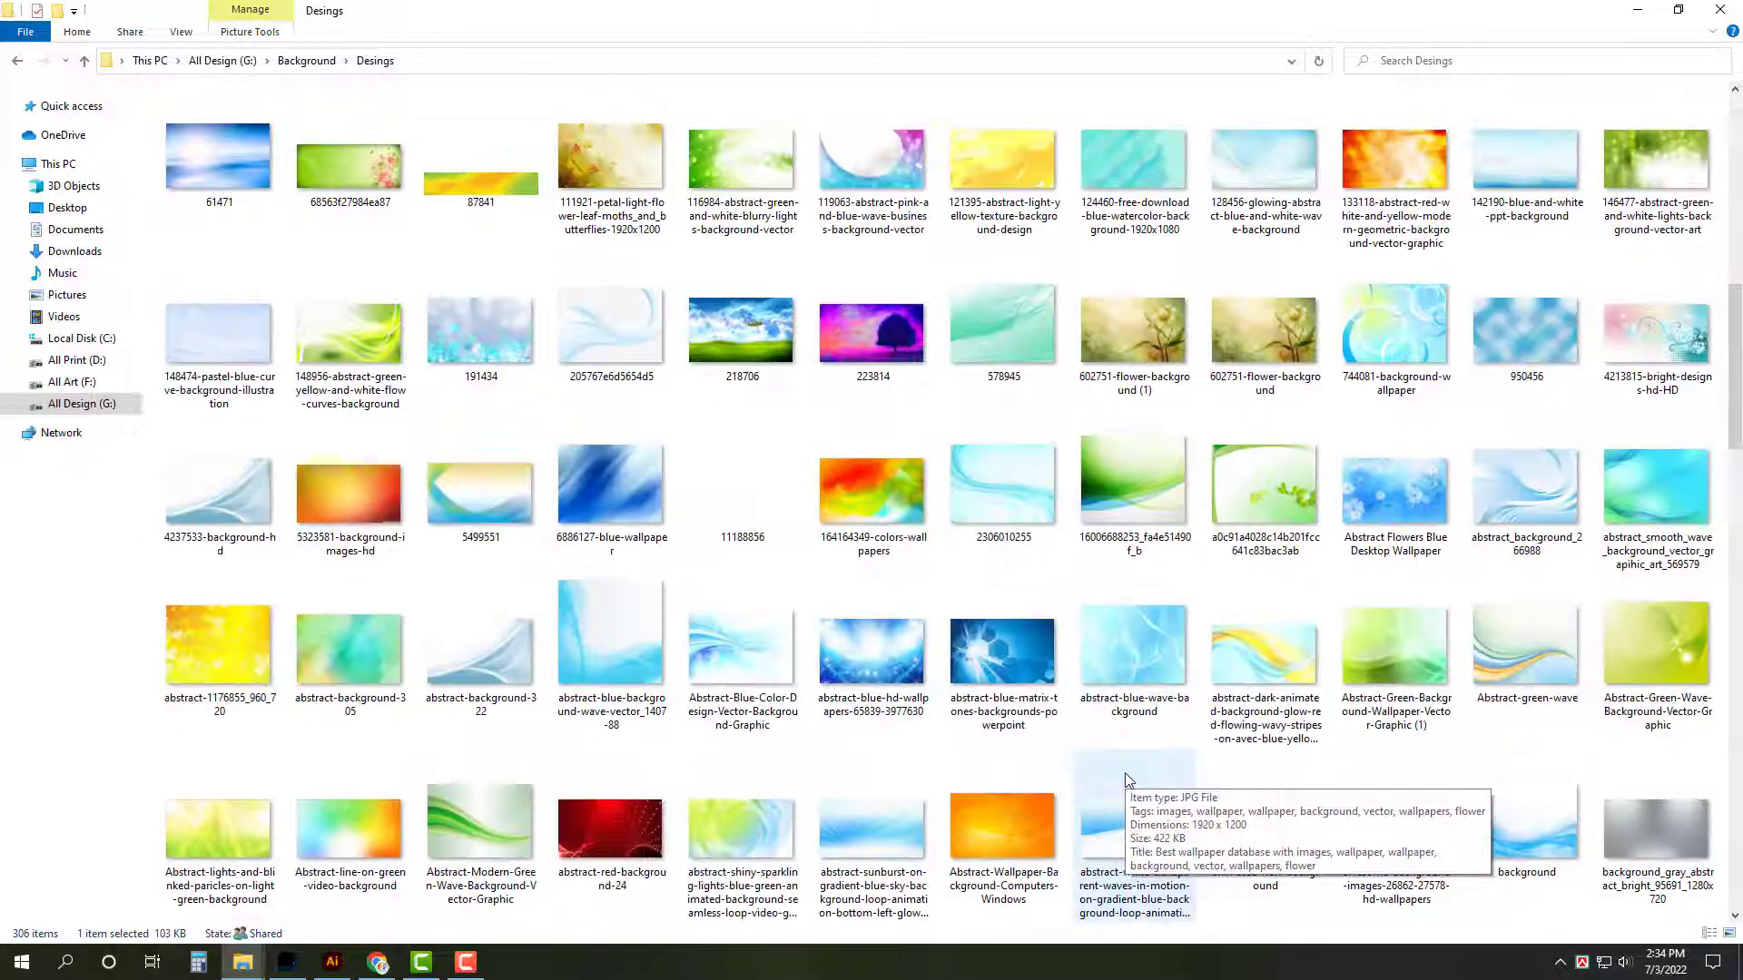
pyautogui.click(332, 962)
pyautogui.moveTo(788, 444); pyautogui.dragTo(786, 437)
pyautogui.moveTo(790, 534); pyautogui.dragTo(786, 819)
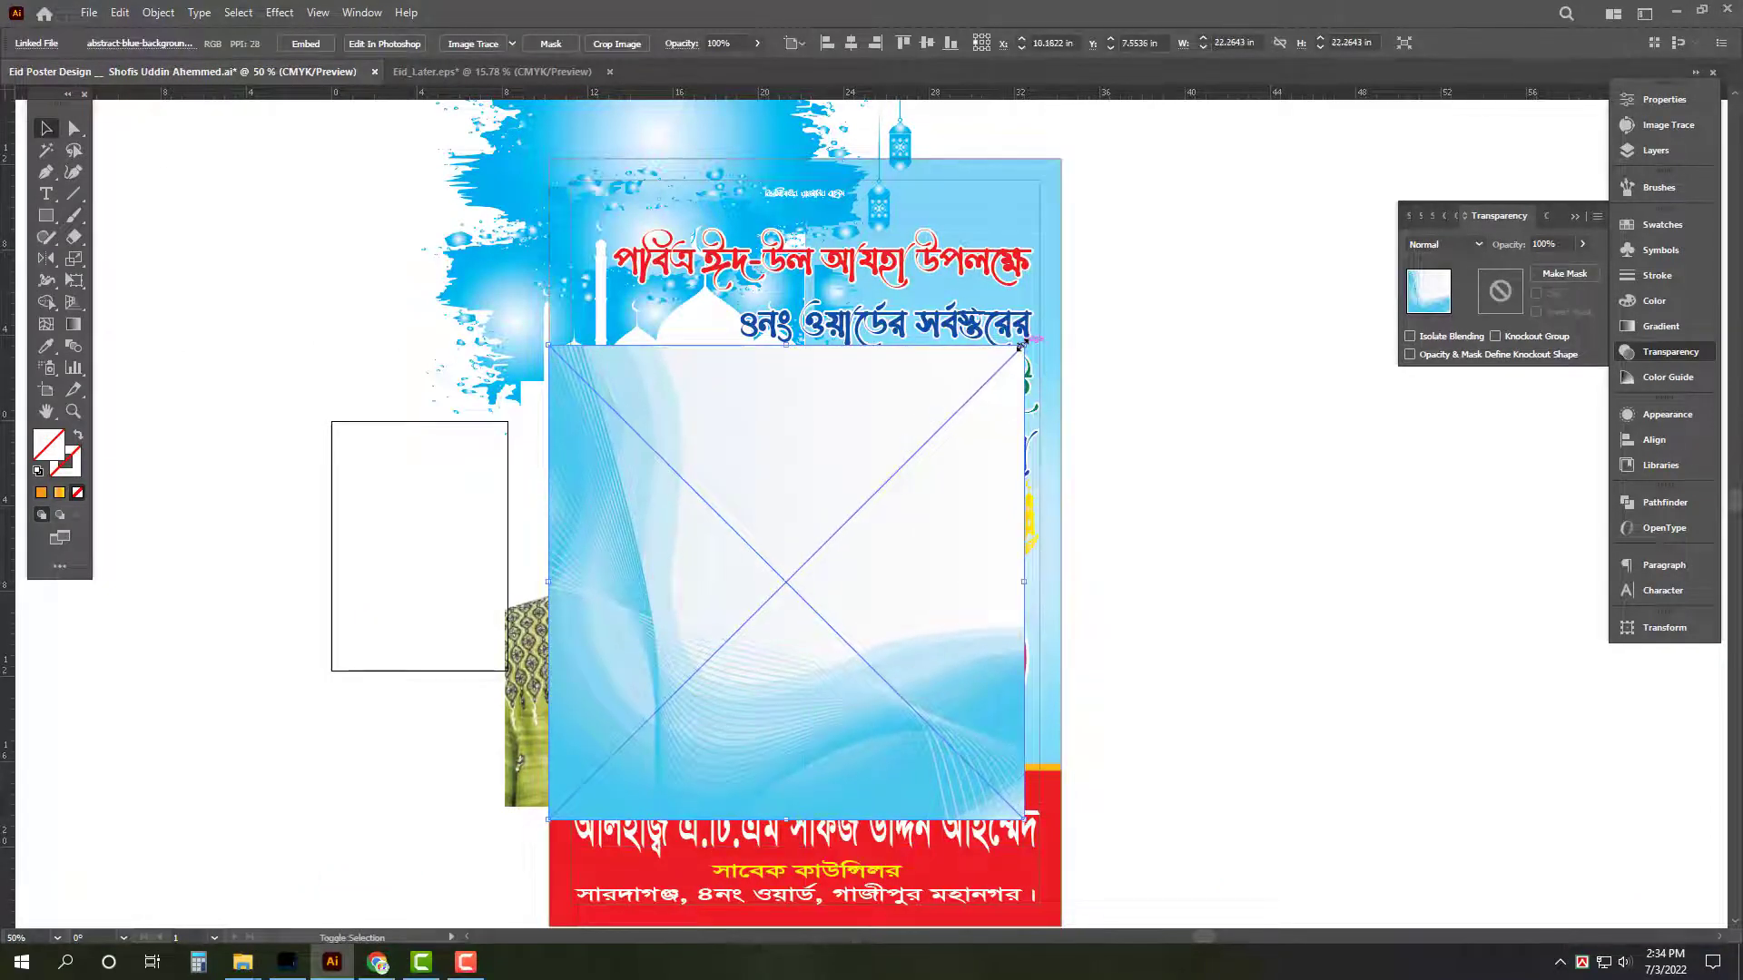
# Enlarge the blue wave image to about 25.03 in square behind the artwork and embed it.
pyautogui.moveTo(1023, 346)
pyautogui.mouseDown()
pyautogui.moveTo(1128, 261)
pyautogui.moveTo(1089, 288)
pyautogui.mouseUp()
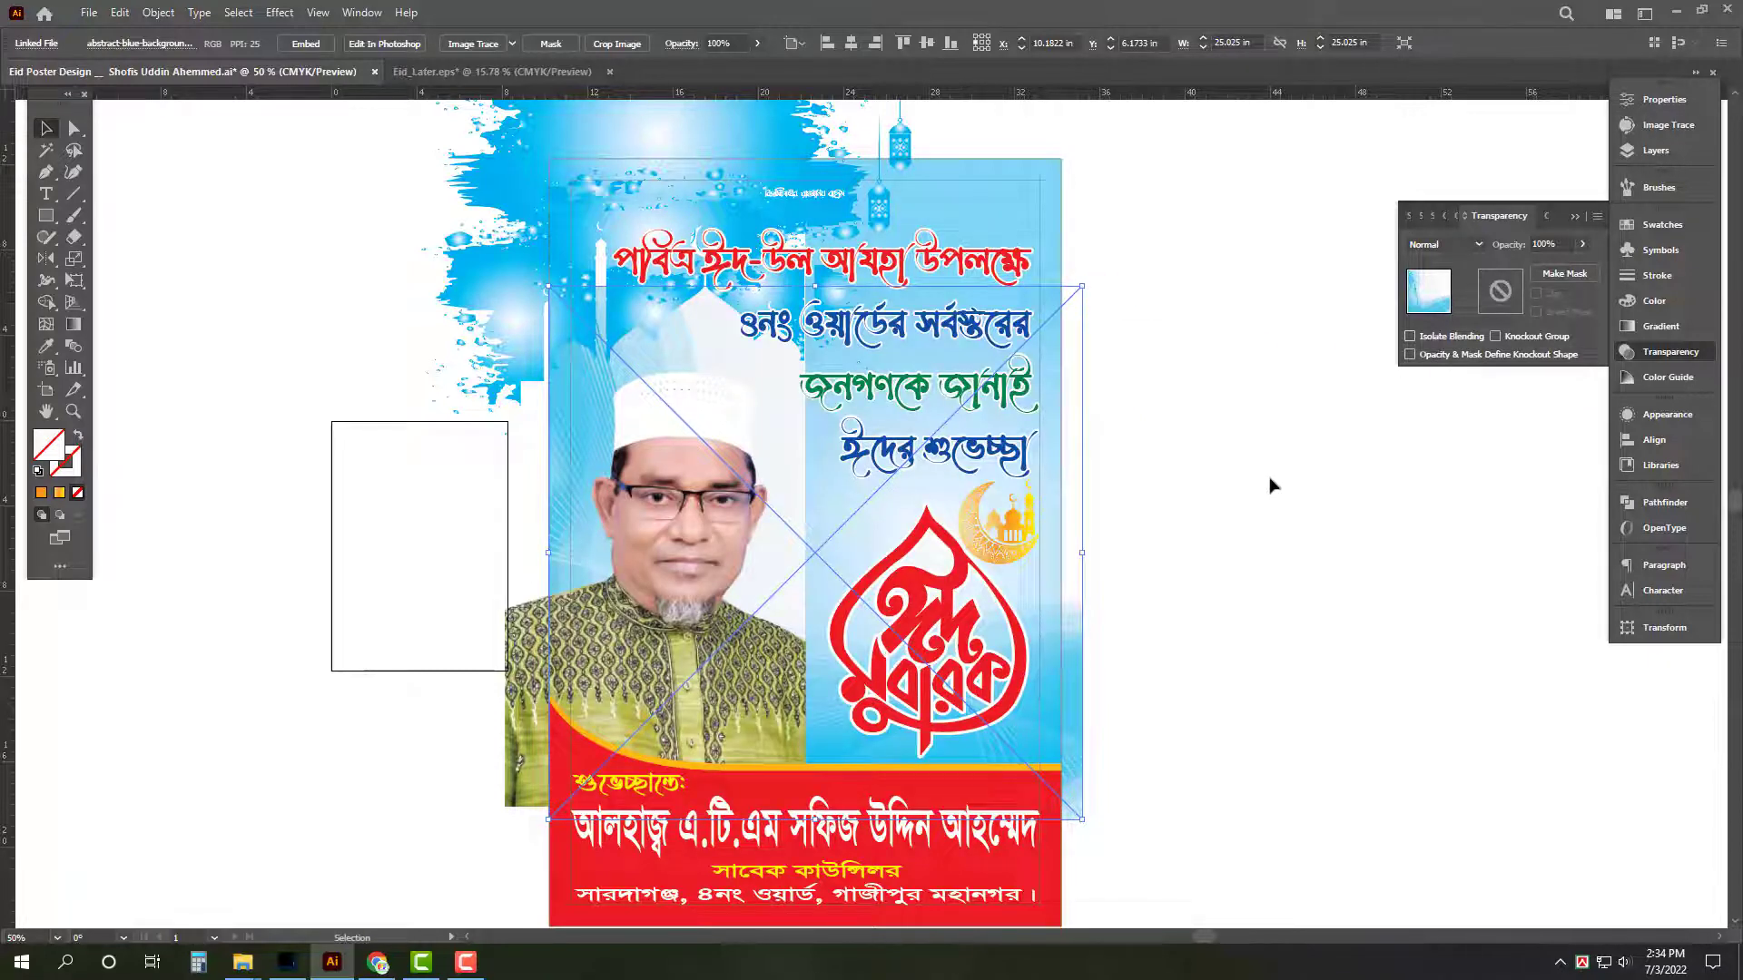
pyautogui.click(1680, 102)
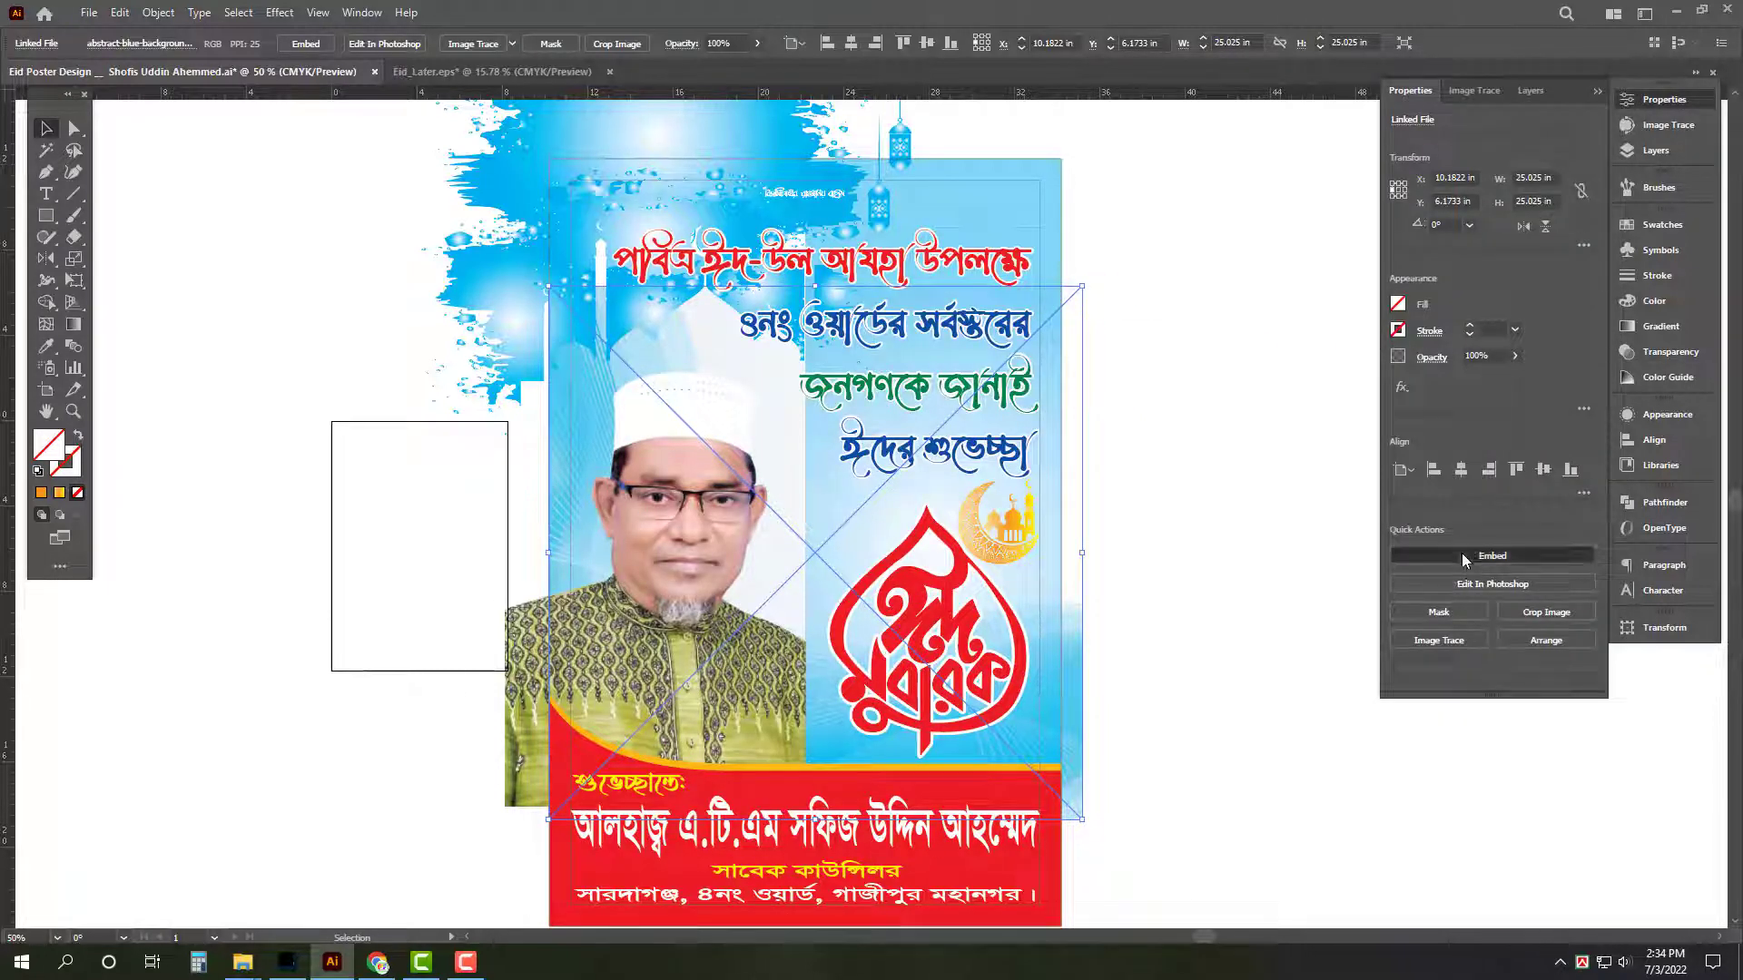
pyautogui.click(1118, 359)
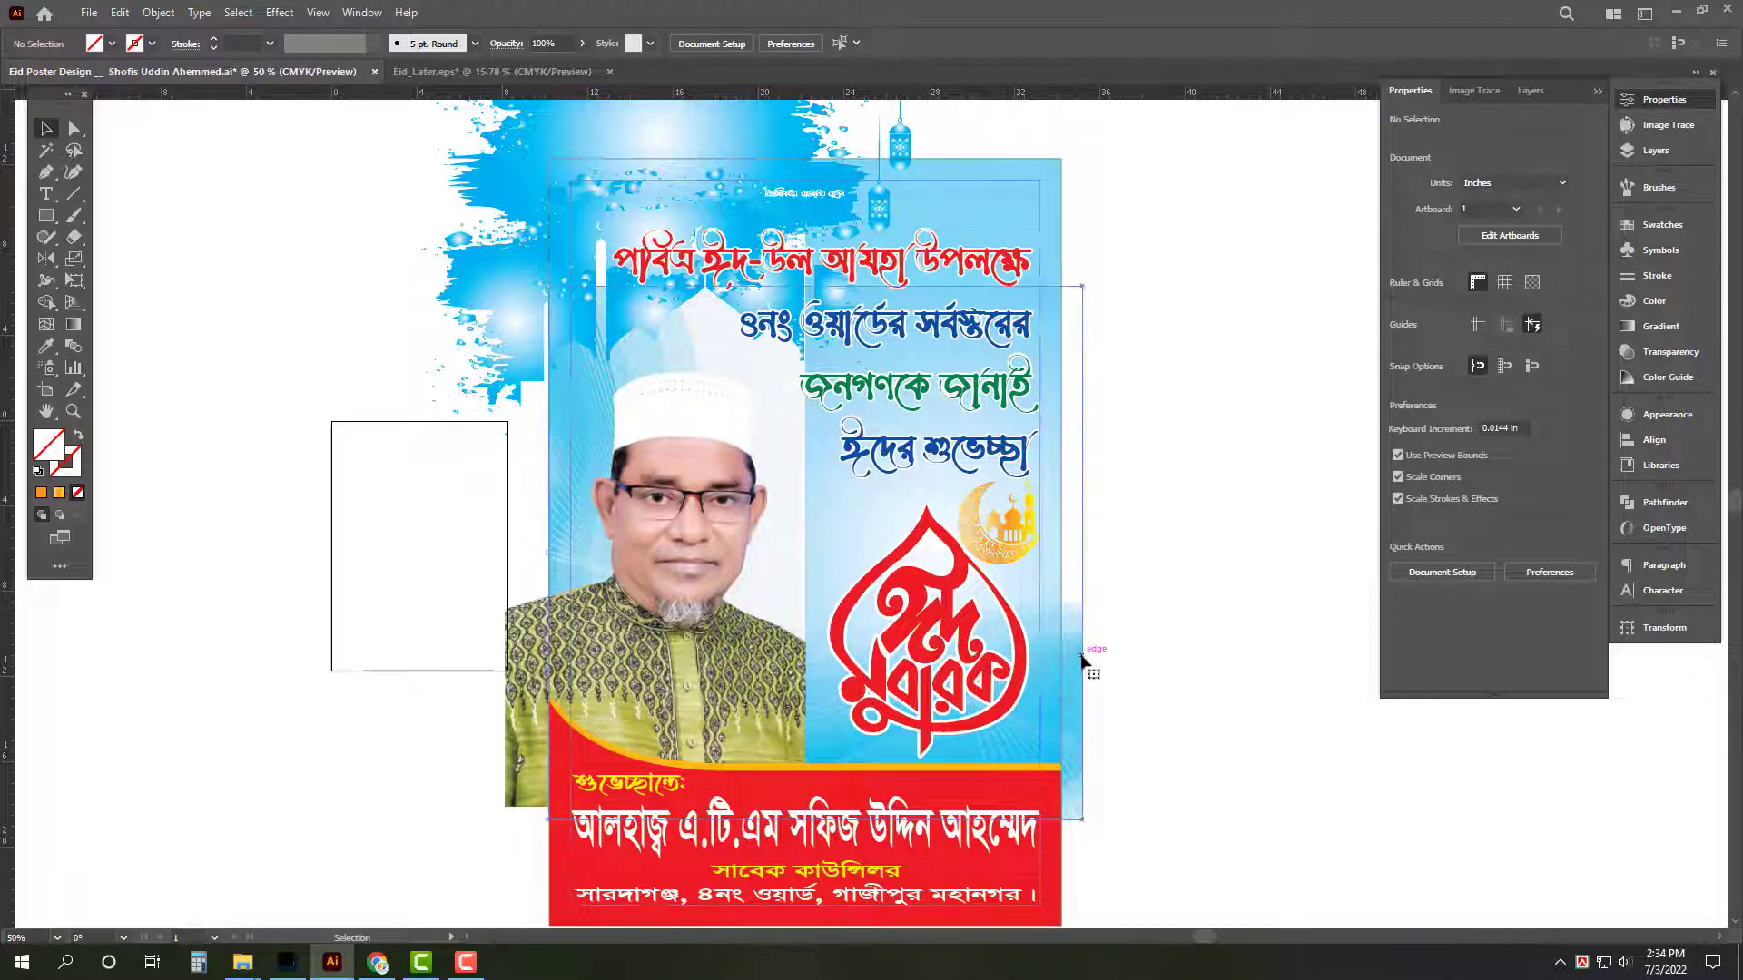
# Resize the blue wave background to meet the poster's right and top edges.
pyautogui.click(1085, 592)
pyautogui.moveTo(1087, 552); pyautogui.dragTo(1061, 552)
pyautogui.moveTo(806, 287); pyautogui.dragTo(816, 166)
pyautogui.click(1144, 363)
# Make a clipping mask of all the artwork with the poster rectangle.
pyautogui.scroll(-2, 1134, 381)
pyautogui.moveTo(1140, 413); pyautogui.dragTo(1059, 430)
pyautogui.hotkey('ctrl', 'a')
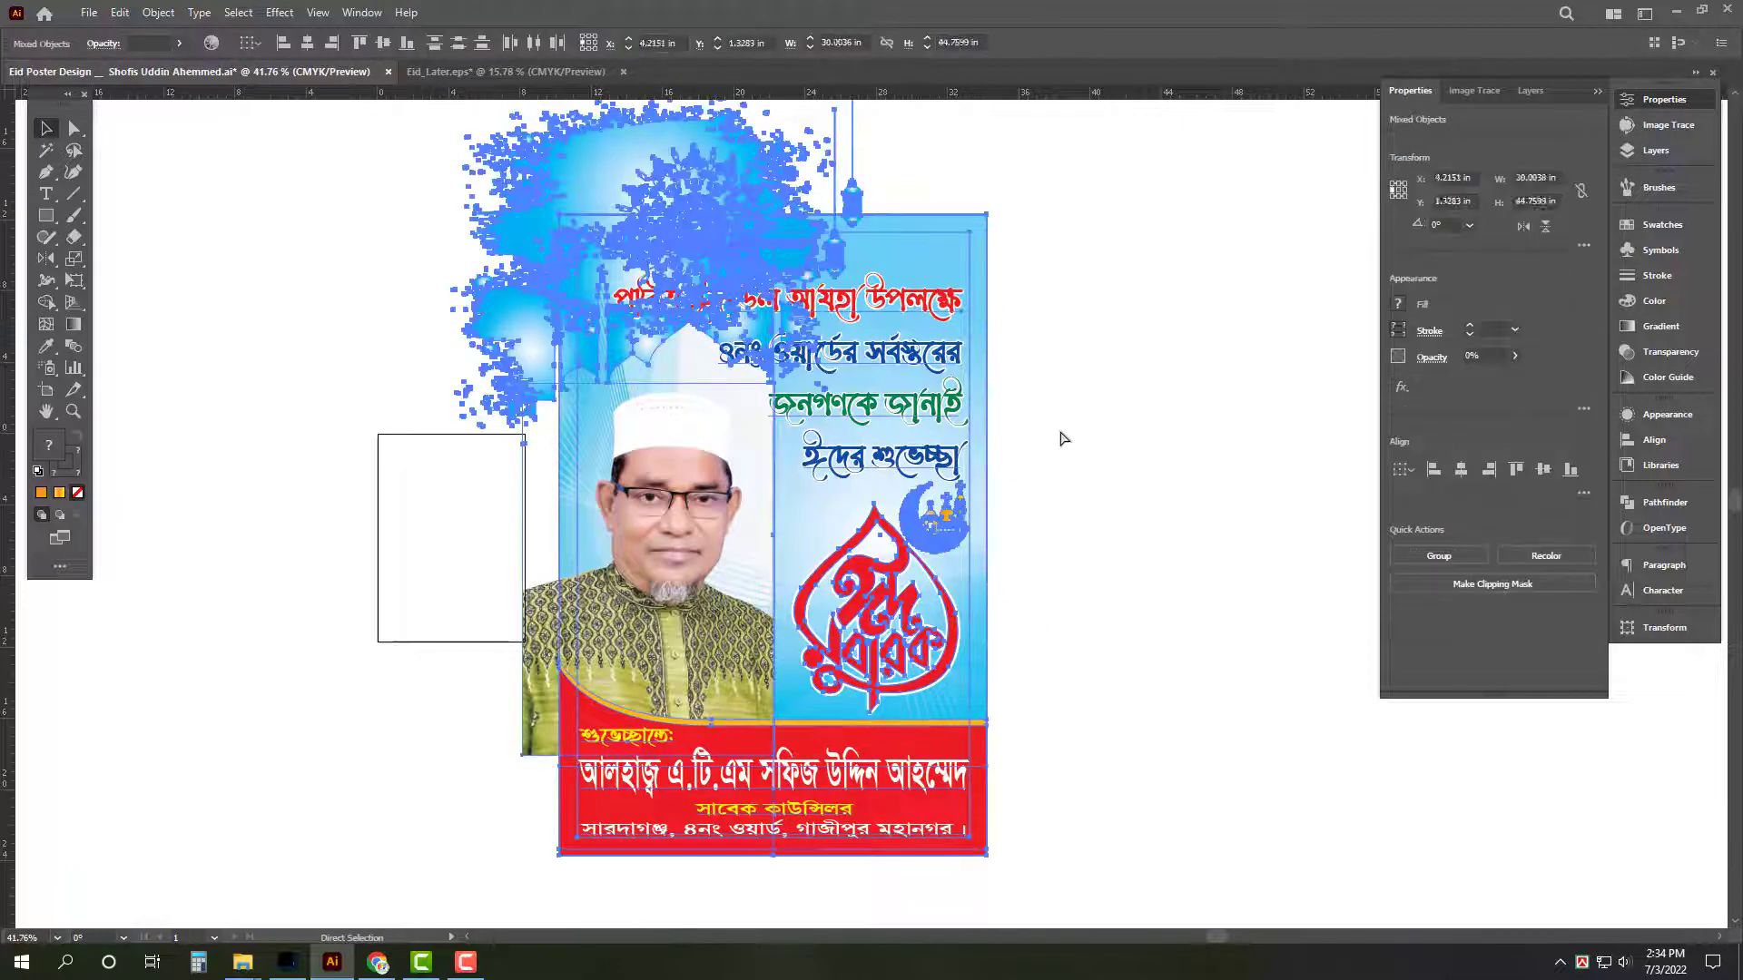
pyautogui.hotkey('ctrl', '7')
pyautogui.click(1109, 363)
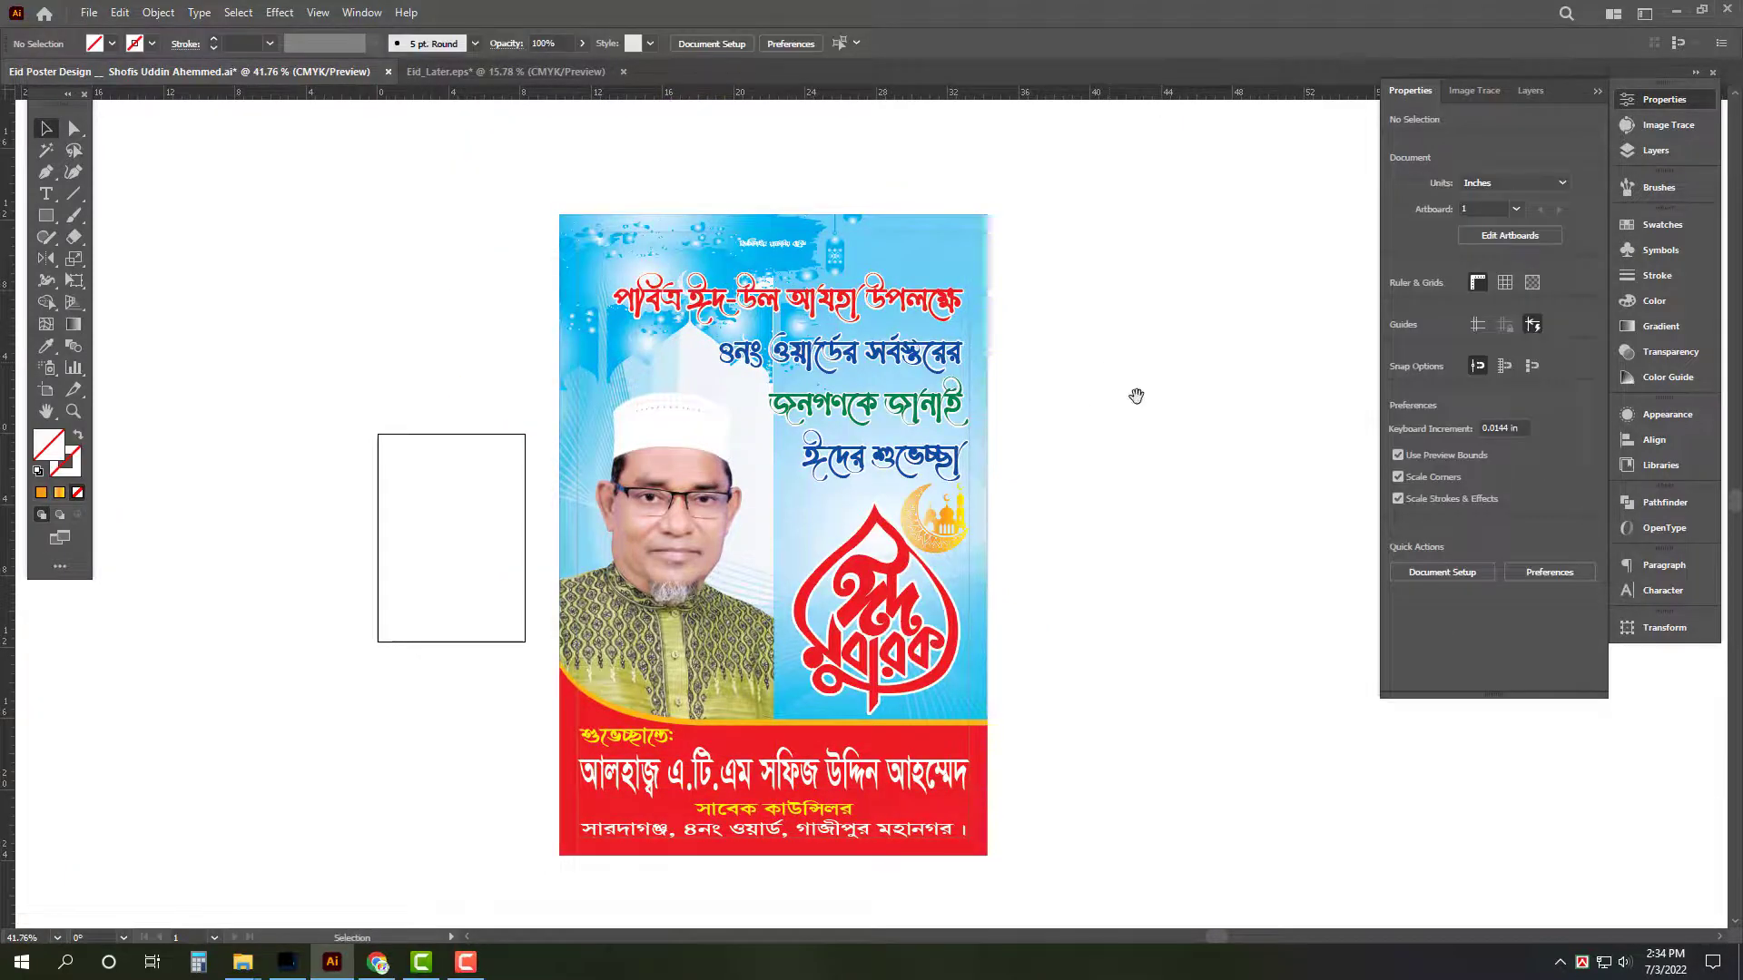
# Review the clipped poster and save the document.
pyautogui.moveTo(1136, 395); pyautogui.dragTo(1087, 418)
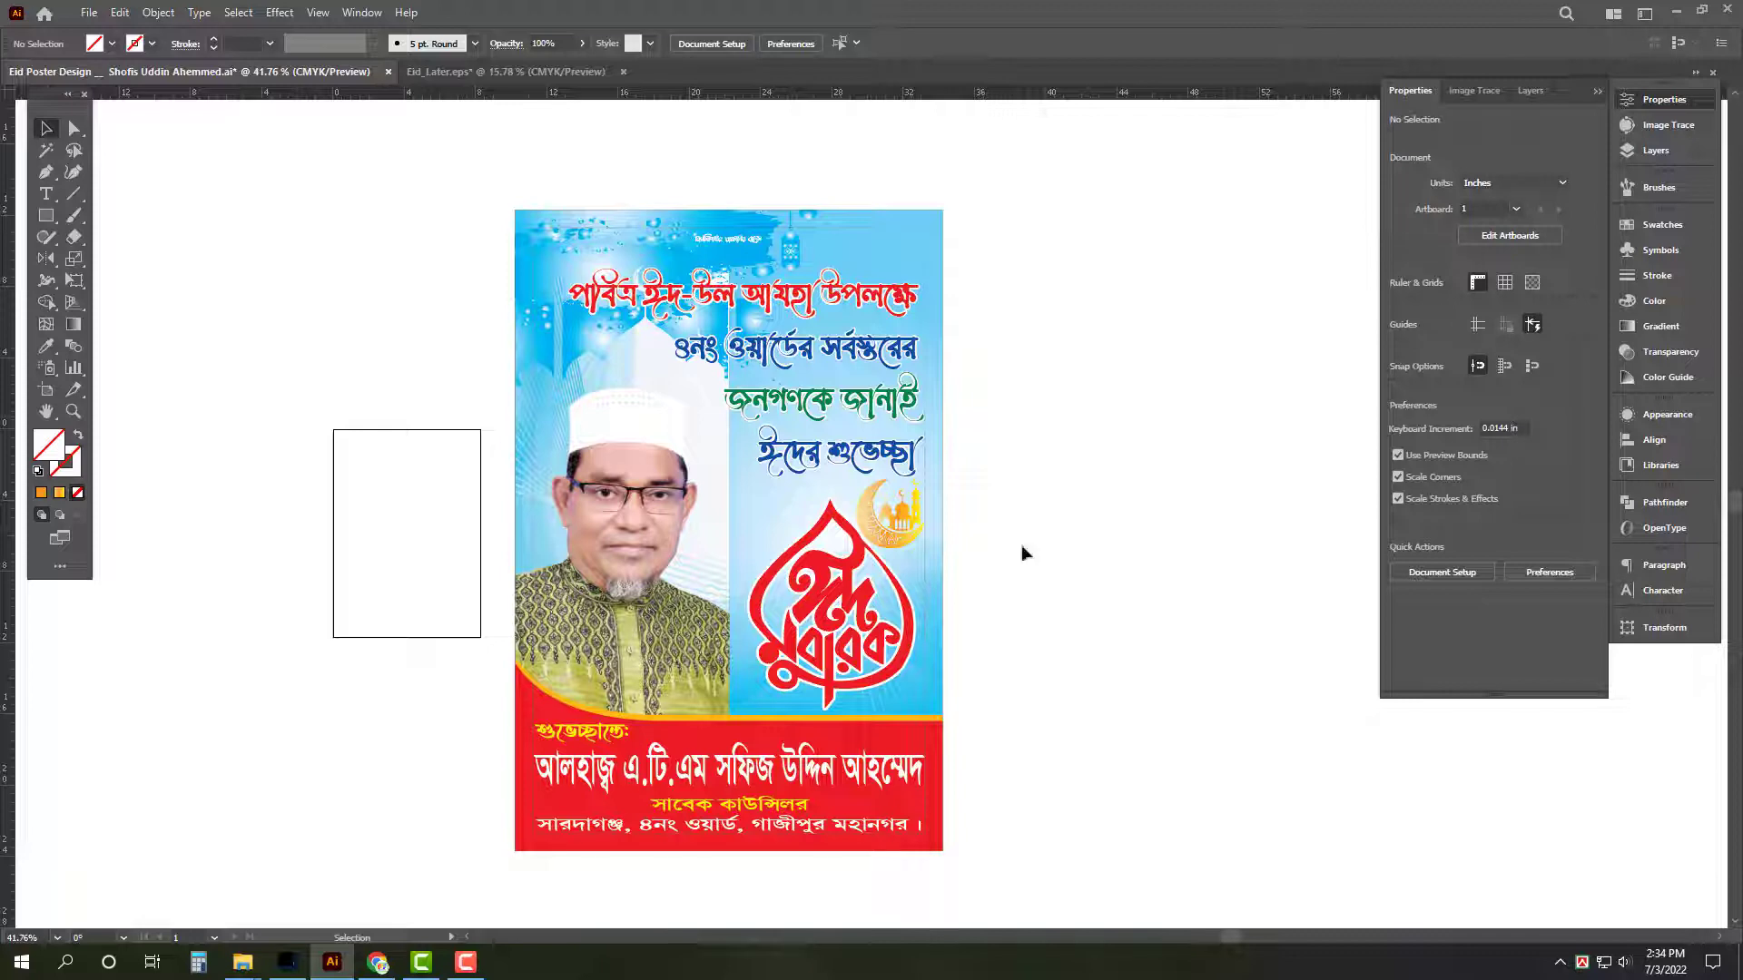
pyautogui.scroll(3, 643, 687)
pyautogui.click(1647, 96)
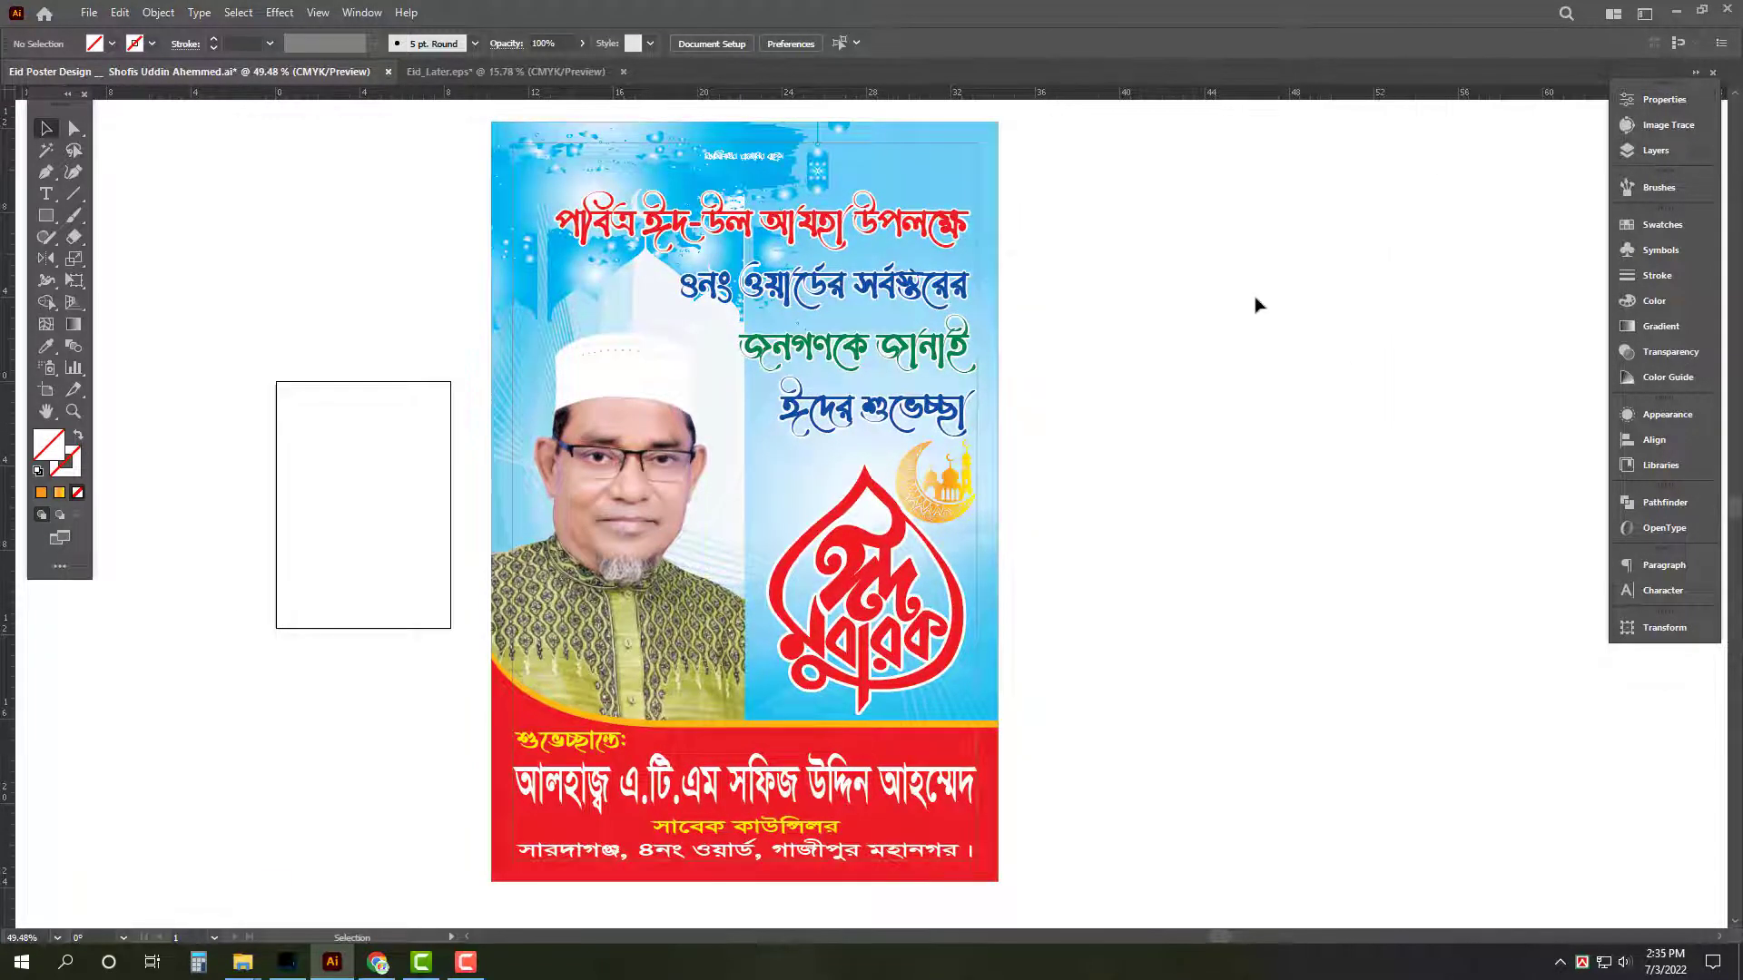
pyautogui.press('a')
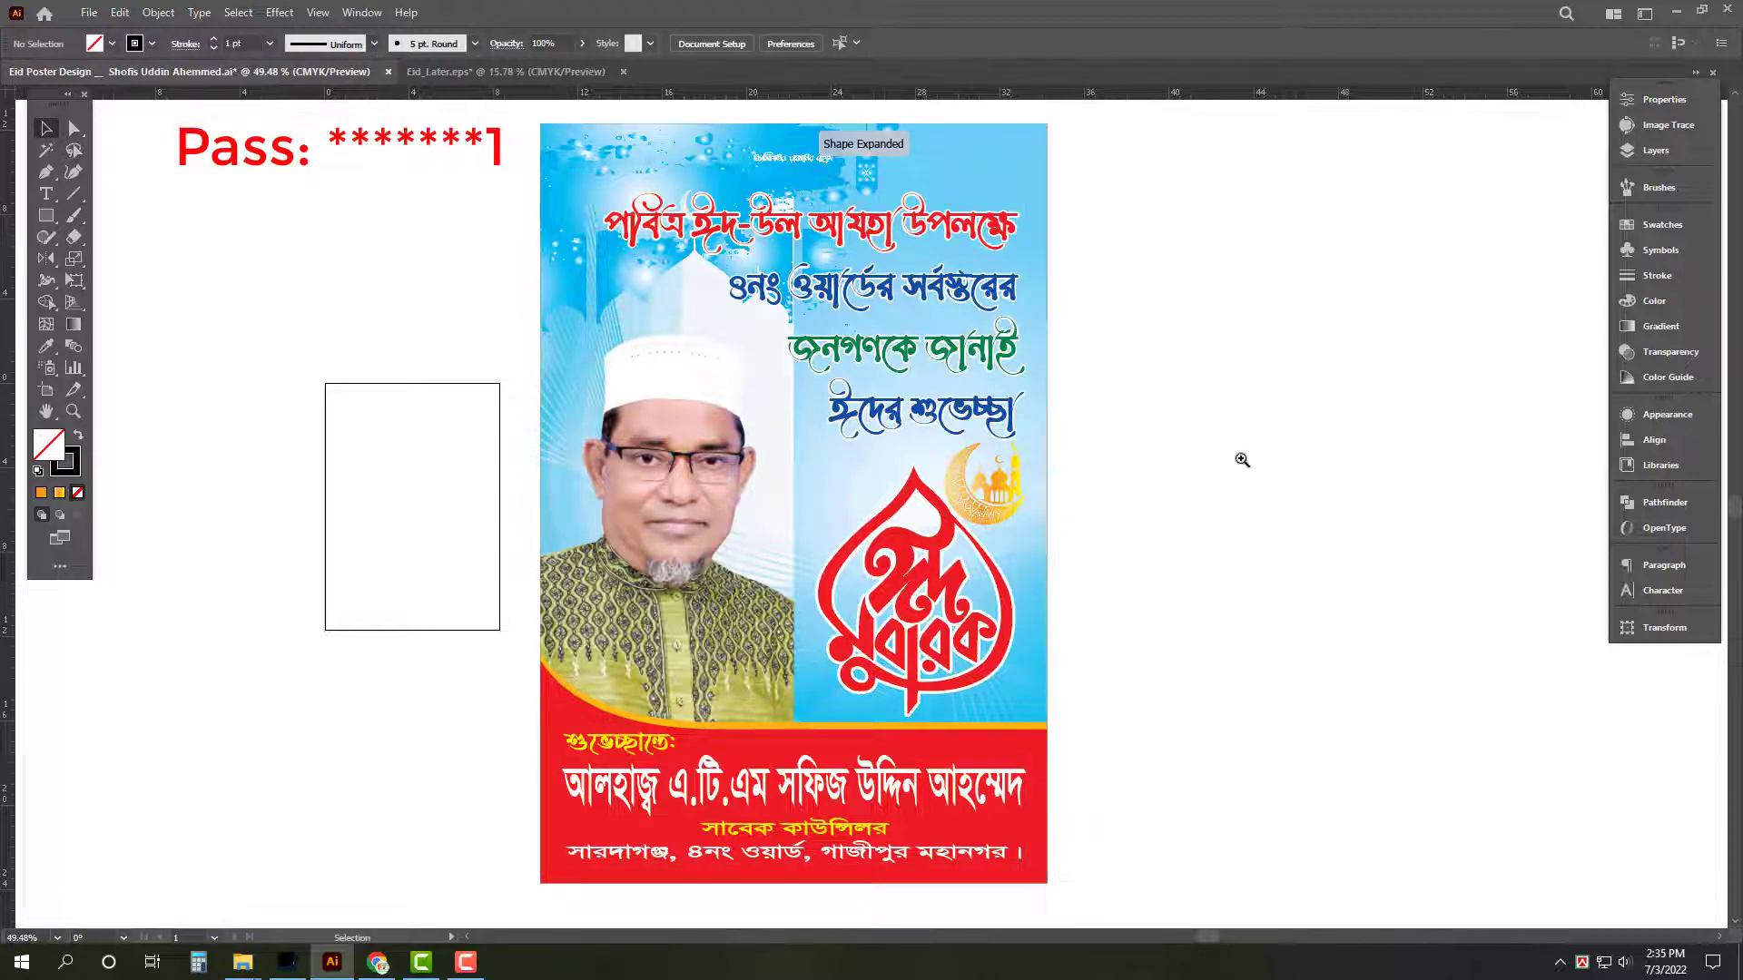
pyautogui.scroll(-1, 1241, 461)
pyautogui.scroll(2, 1211, 303)
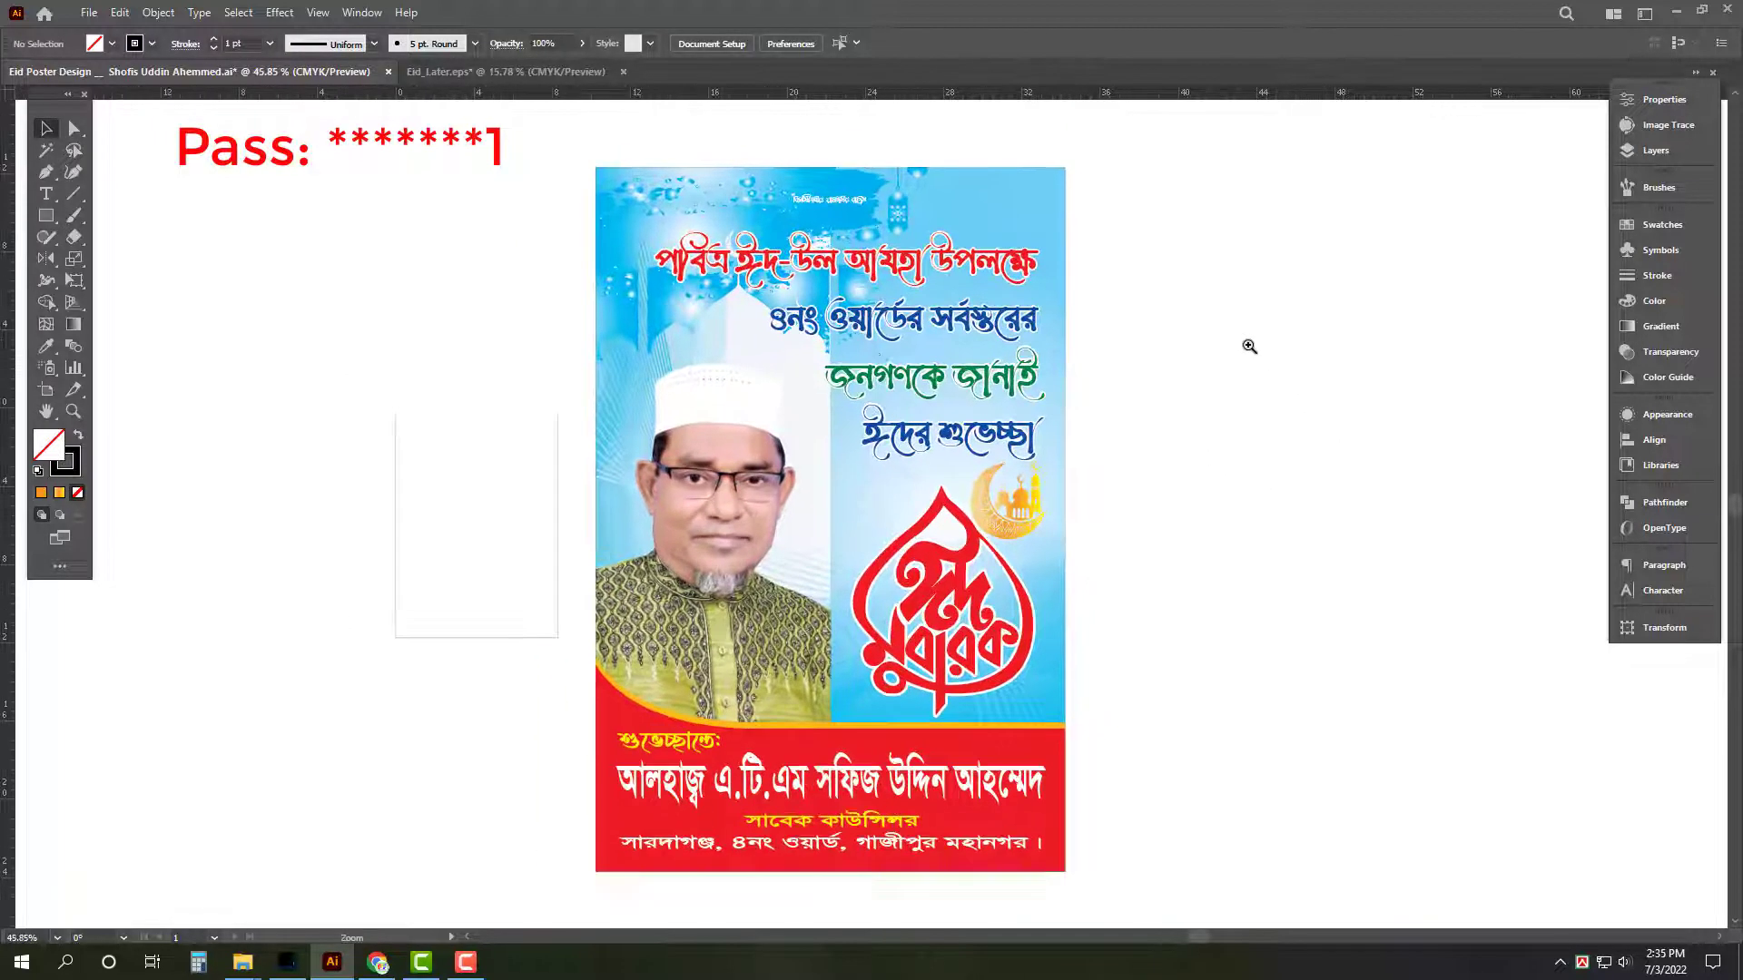
pyautogui.hotkey('ctrl', 's')
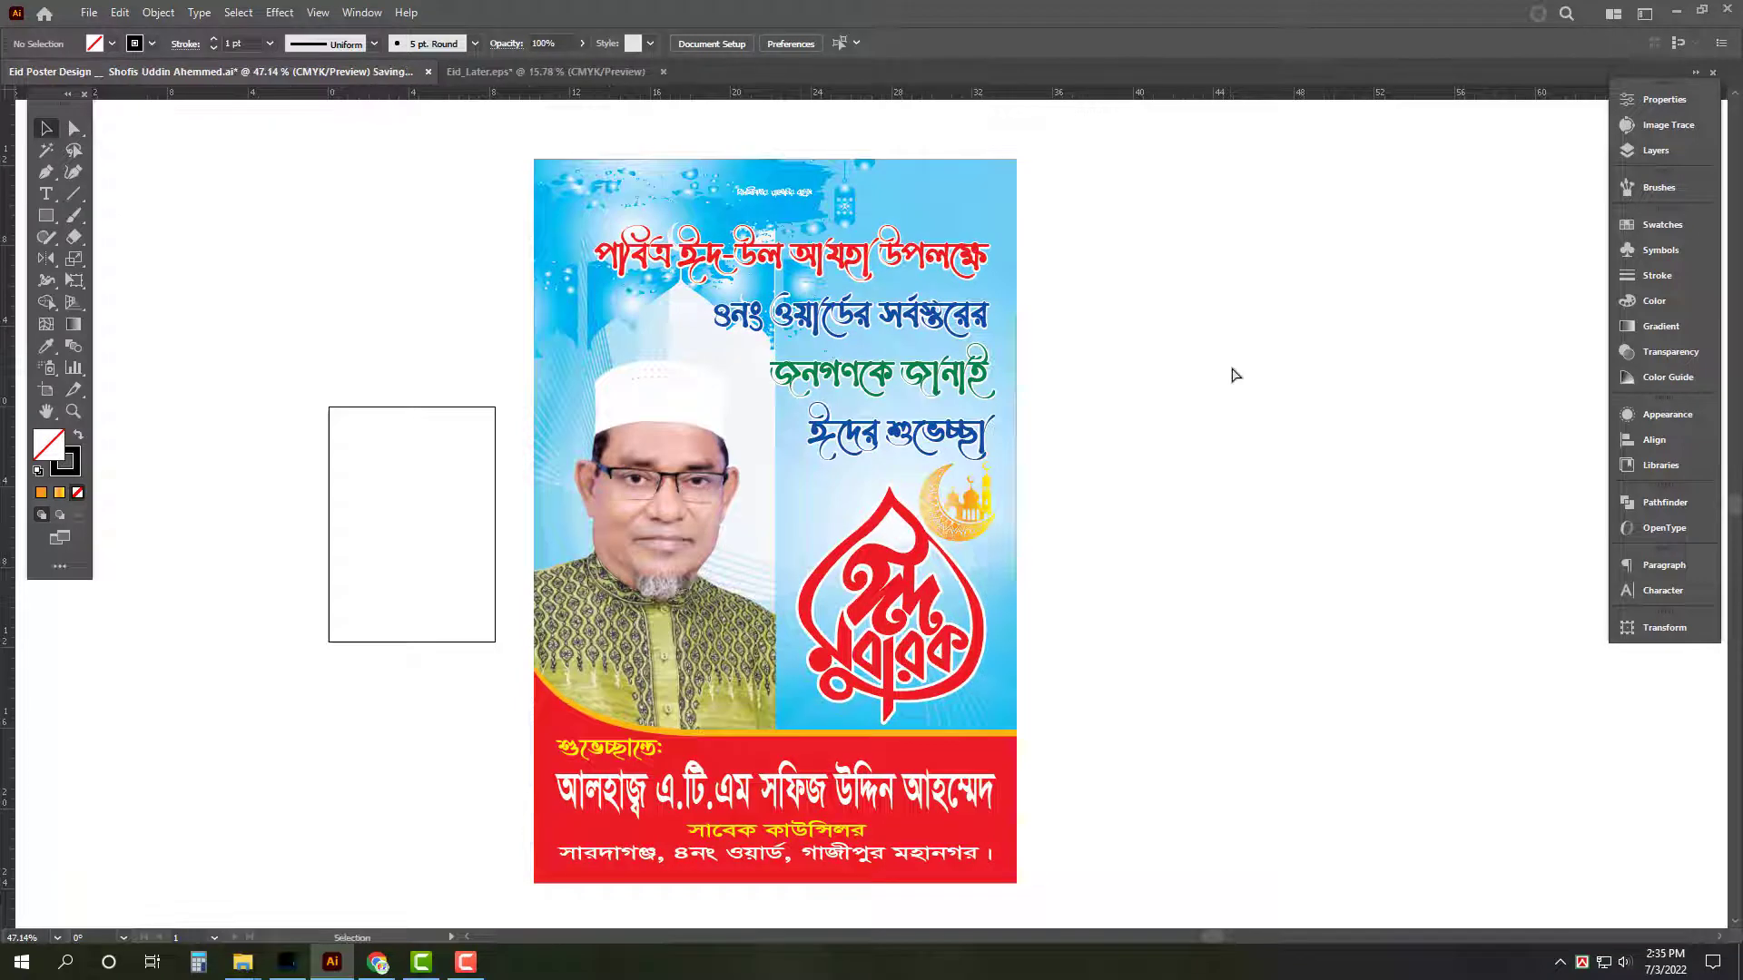